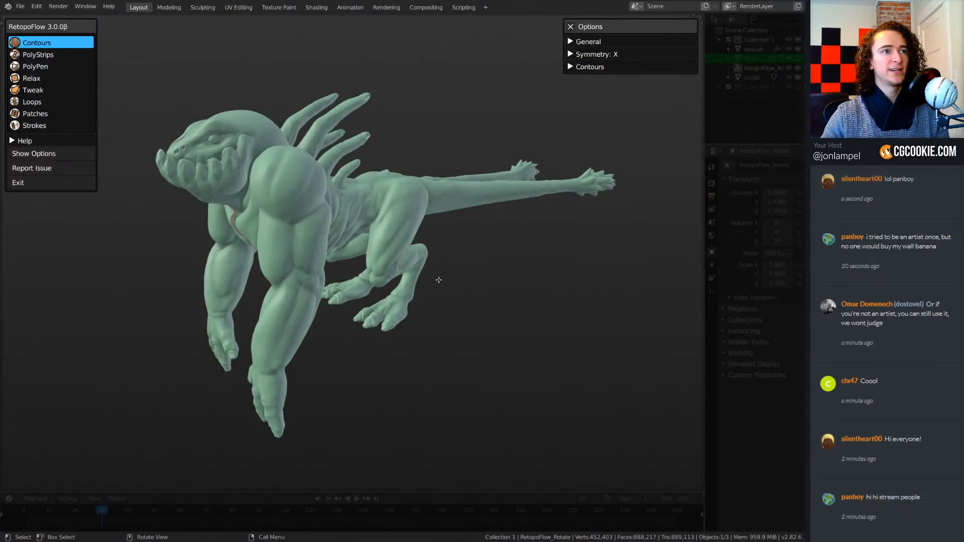
Examine the creature sculpt from several angles, including the face, the brow above the eye, the legs and the tails.
{"action": "middle_click_drag", "start_coordinate": [439, 280], "coordinate": [490, 331]}
{"action": "scroll", "coordinate": [490, 331], "scroll_direction": "up", "scroll_amount": 1}
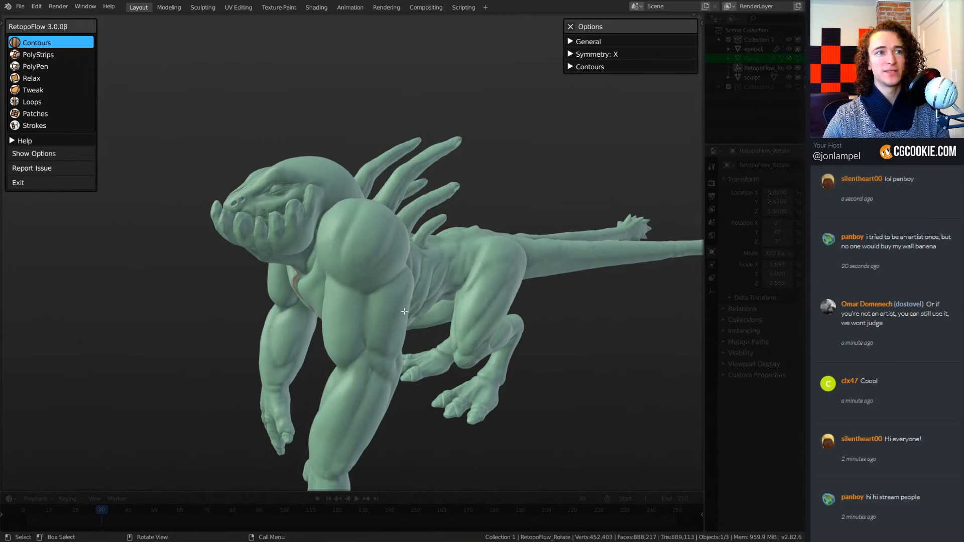
{"action": "middle_click_drag", "start_coordinate": [433, 279], "coordinate": [442, 285]}
{"action": "scroll", "coordinate": [453, 287], "scroll_direction": "up", "scroll_amount": 3}
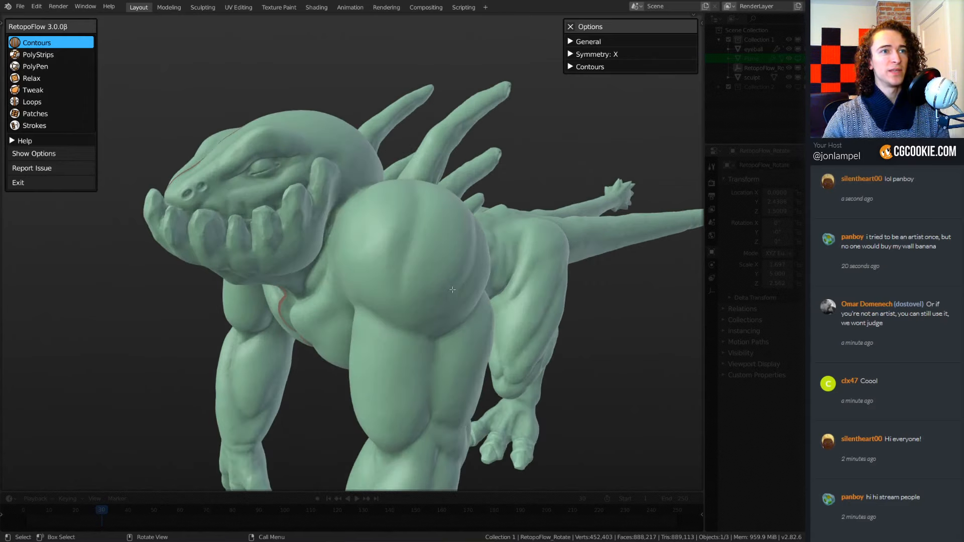
{"action": "scroll", "coordinate": [371, 312], "scroll_direction": "up", "scroll_amount": 2}
{"action": "middle_click_drag", "start_coordinate": [296, 219], "coordinate": [377, 311], "text": "shift"}
{"action": "scroll", "coordinate": [446, 273], "scroll_direction": "up", "scroll_amount": 6}
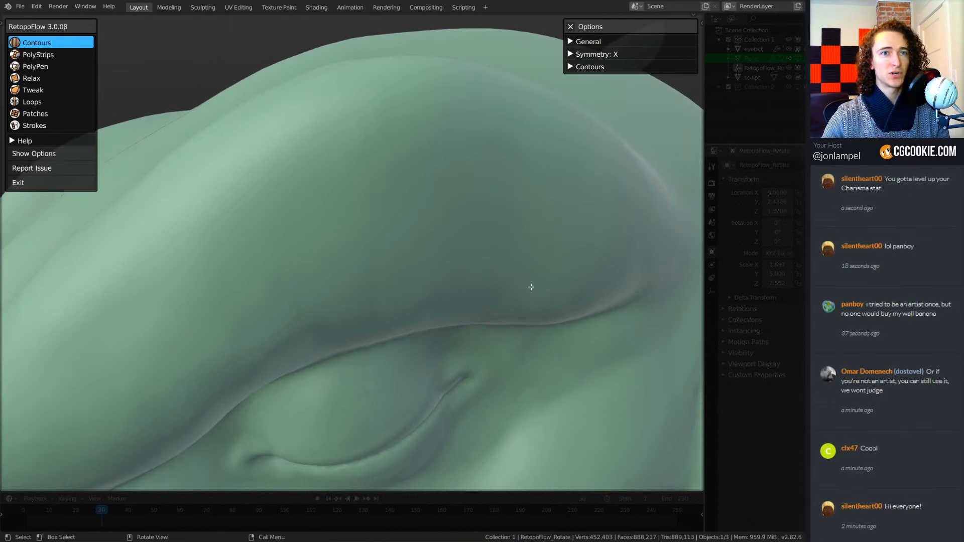
{"action": "middle_click_drag", "start_coordinate": [532, 287], "coordinate": [478, 290]}
{"action": "middle_click_drag", "start_coordinate": [540, 303], "coordinate": [518, 293]}
{"action": "mouse_move", "coordinate": [440, 320]}
{"action": "middle_mouse_down"}
{"action": "mouse_move", "coordinate": [432, 304]}
{"action": "mouse_move", "coordinate": [464, 313]}
{"action": "middle_mouse_up"}
{"action": "scroll", "coordinate": [451, 301], "scroll_direction": "down", "scroll_amount": 8}
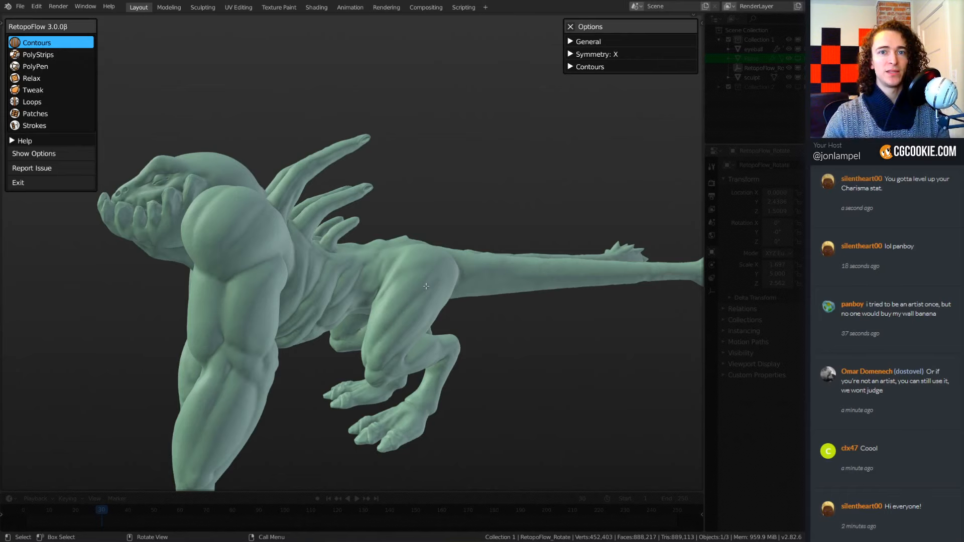
{"action": "mouse_move", "coordinate": [426, 287]}
{"action": "middle_mouse_down"}
{"action": "mouse_move", "coordinate": [436, 301]}
{"action": "mouse_move", "coordinate": [429, 309]}
{"action": "middle_mouse_up"}
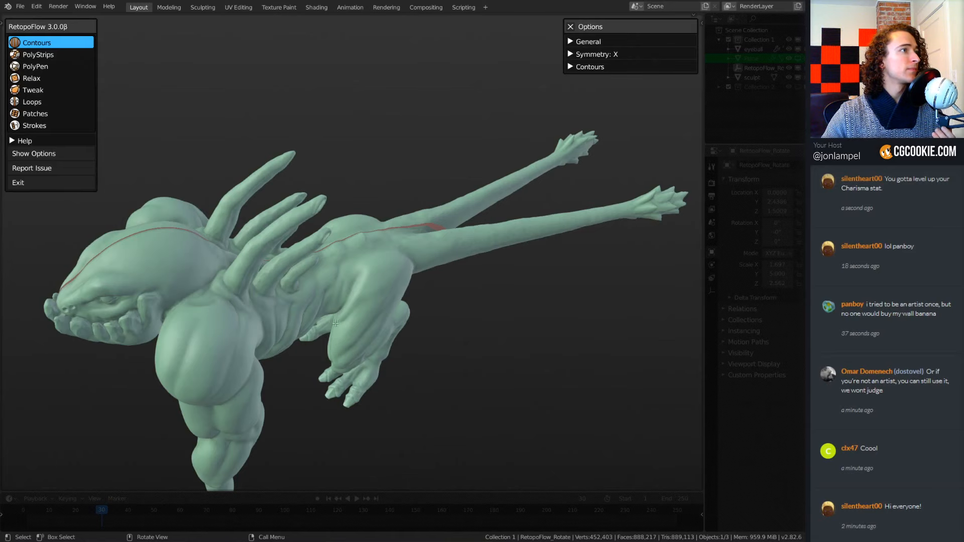
Draw a contour loop around the near tail, just past the point where the two tails split.
{"action": "middle_click_drag", "start_coordinate": [351, 317], "coordinate": [329, 269]}
{"action": "middle_click_drag", "start_coordinate": [435, 350], "coordinate": [366, 344], "text": "shift"}
{"action": "scroll", "coordinate": [454, 288], "scroll_direction": "up", "scroll_amount": 3}
{"action": "middle_click_drag", "start_coordinate": [454, 288], "coordinate": [460, 316]}
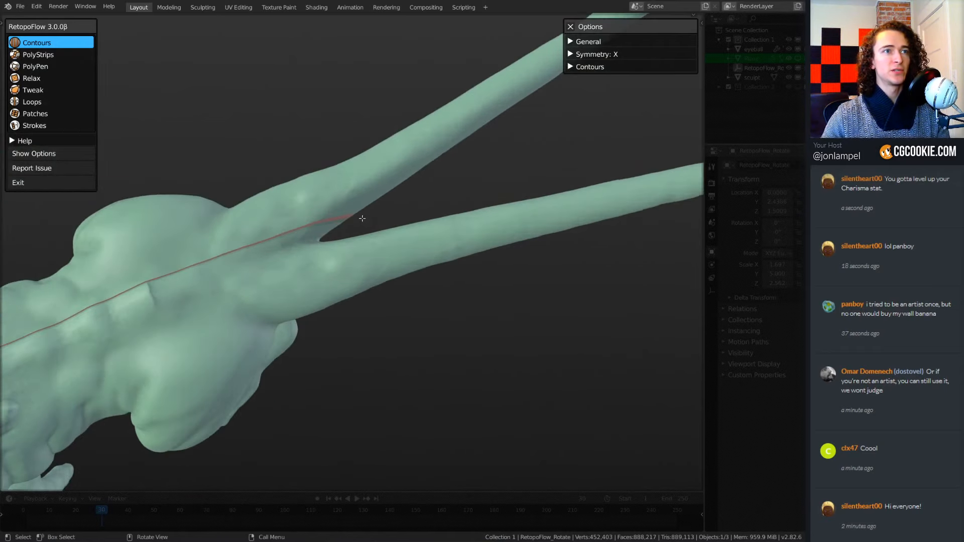
{"action": "left_click_drag", "start_coordinate": [365, 222], "coordinate": [373, 323]}
Try more contour loops farther along the near tail, and undo them back to the first loop.
{"action": "left_click_drag", "start_coordinate": [435, 211], "coordinate": [433, 291]}
{"action": "left_click_drag", "start_coordinate": [498, 269], "coordinate": [498, 271]}
{"action": "left_click_drag", "start_coordinate": [533, 153], "coordinate": [579, 275]}
{"action": "left_click_drag", "start_coordinate": [592, 161], "coordinate": [630, 241]}
{"action": "middle_click_drag", "start_coordinate": [601, 280], "coordinate": [554, 359]}
{"action": "key", "text": "ctrl+z"}
{"action": "key", "text": "ctrl+z"}
{"action": "key", "text": "ctrl+z"}
{"action": "key", "text": "ctrl+z"}
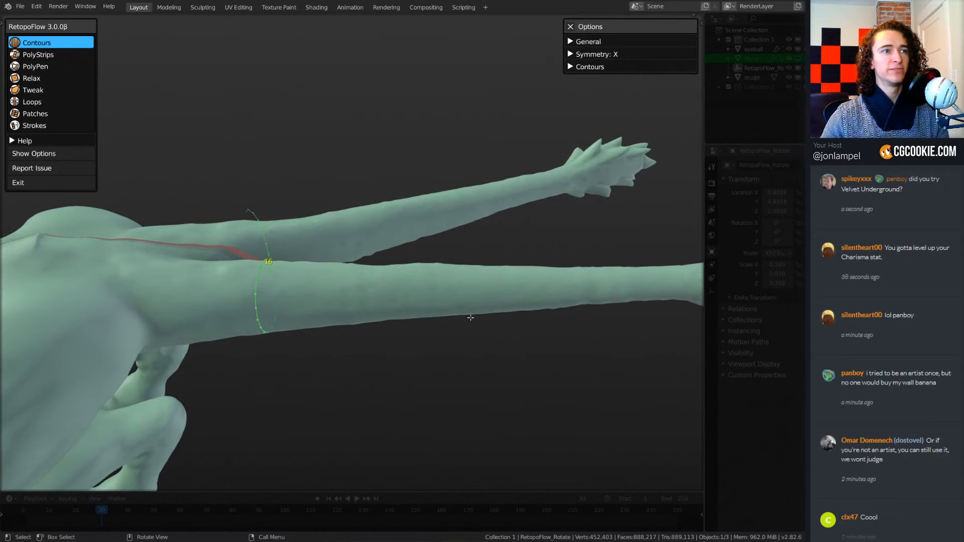
Raise the segment count of the contour loop at the tail's base to 30.
{"action": "middle_click_drag", "start_coordinate": [471, 317], "coordinate": [501, 316]}
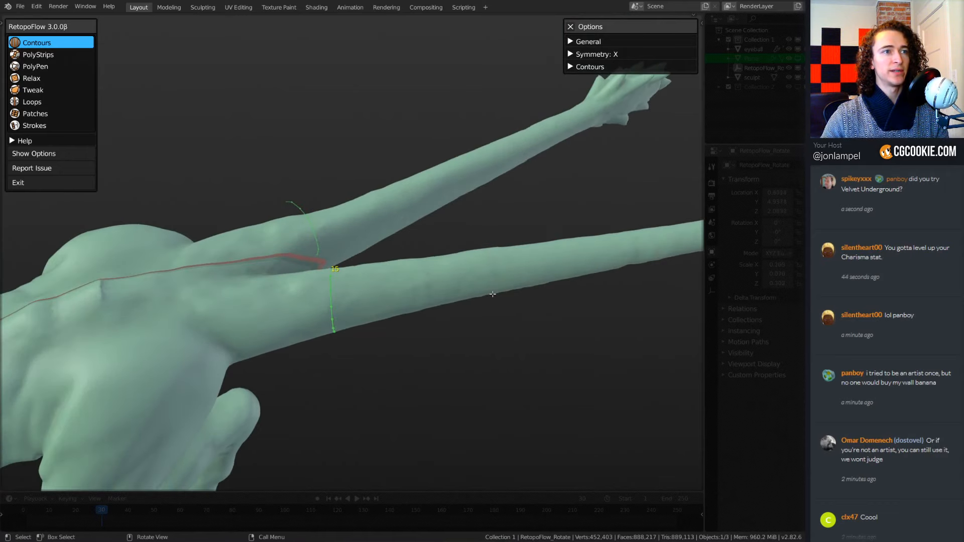
{"action": "scroll", "coordinate": [493, 294], "scroll_direction": "up", "scroll_amount": 6, "text": "ctrl"}
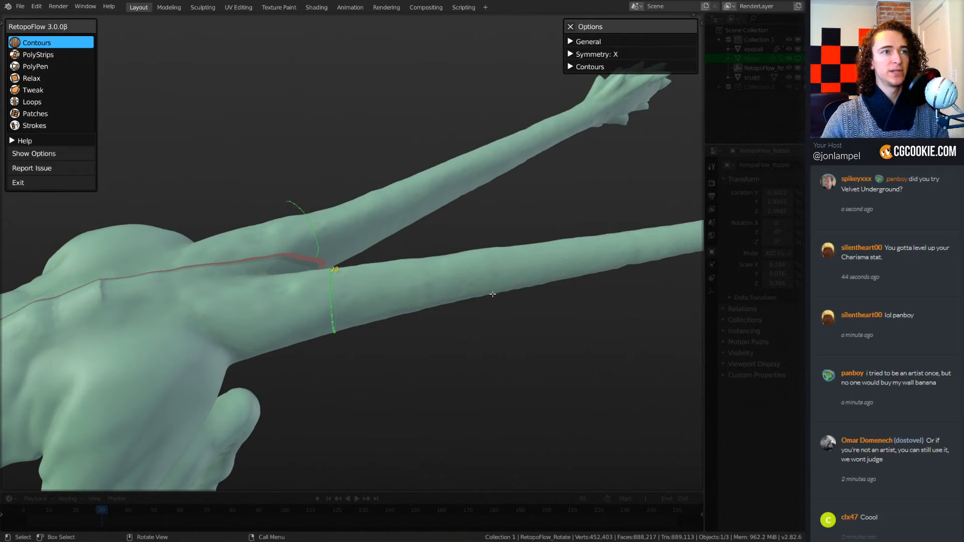
{"action": "scroll", "coordinate": [492, 294], "scroll_direction": "up", "scroll_amount": 3, "text": "ctrl"}
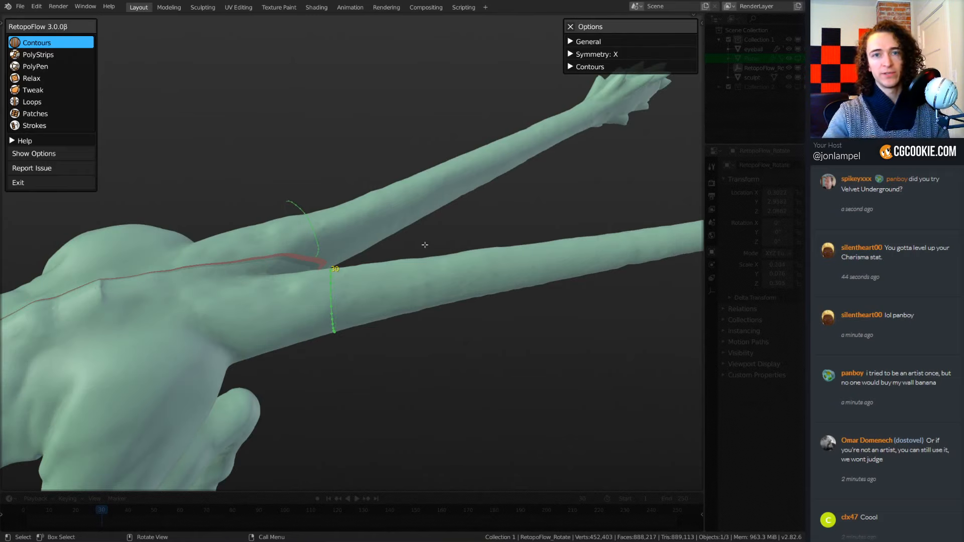
Try three further 30-segment contour loops along the tail, and undo them back to the first loop.
{"action": "left_click_drag", "start_coordinate": [429, 240], "coordinate": [436, 327]}
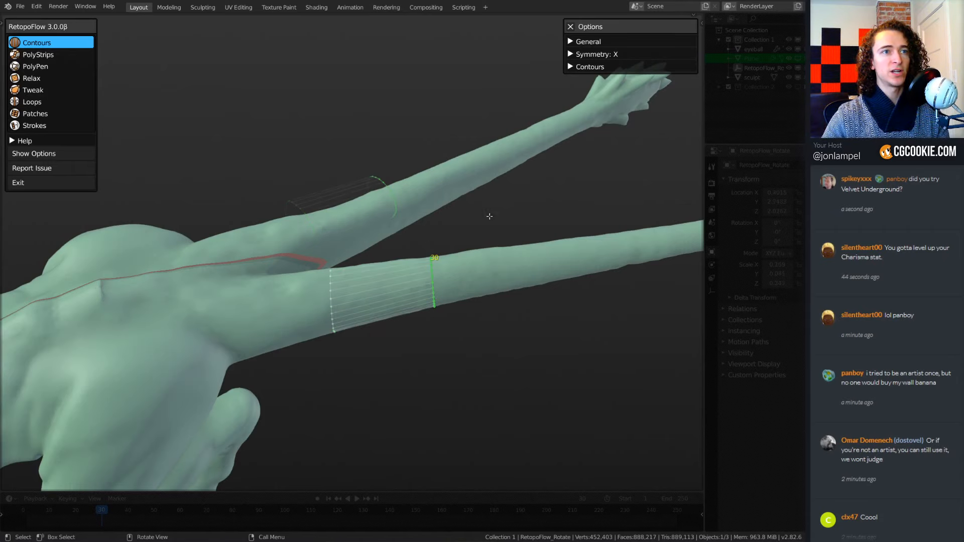
{"action": "left_click_drag", "start_coordinate": [490, 215], "coordinate": [509, 321]}
{"action": "left_click_drag", "start_coordinate": [550, 217], "coordinate": [561, 346]}
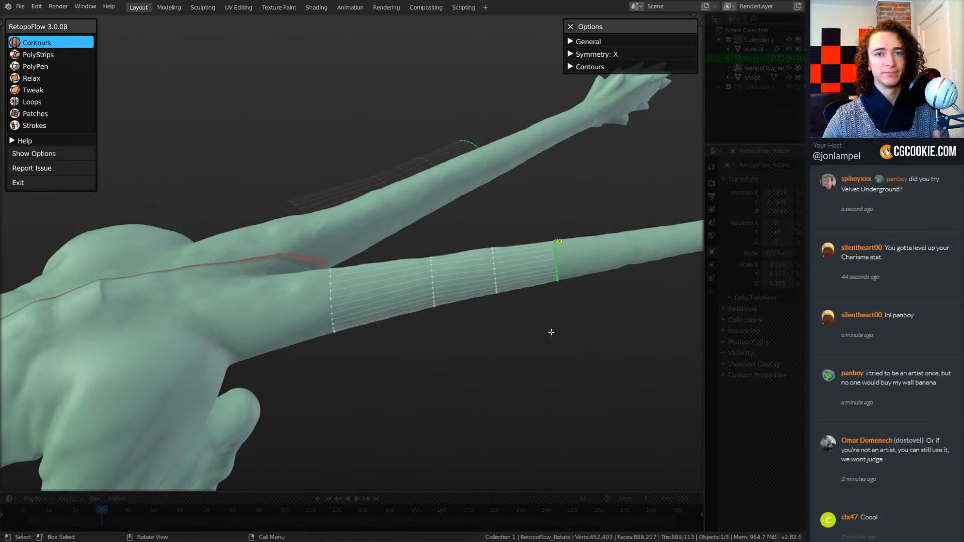
{"action": "middle_click_drag", "start_coordinate": [519, 364], "coordinate": [569, 355]}
{"action": "middle_click_drag", "start_coordinate": [569, 355], "coordinate": [531, 367]}
{"action": "key", "text": "ctrl+z"}
{"action": "key", "text": "ctrl+z"}
{"action": "key", "text": "ctrl+z"}
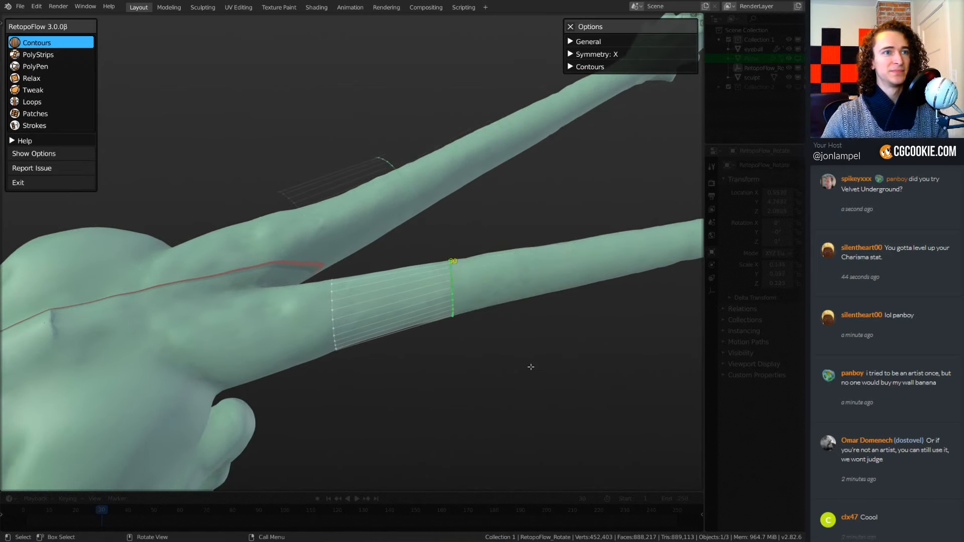
{"action": "key", "text": "ctrl+z"}
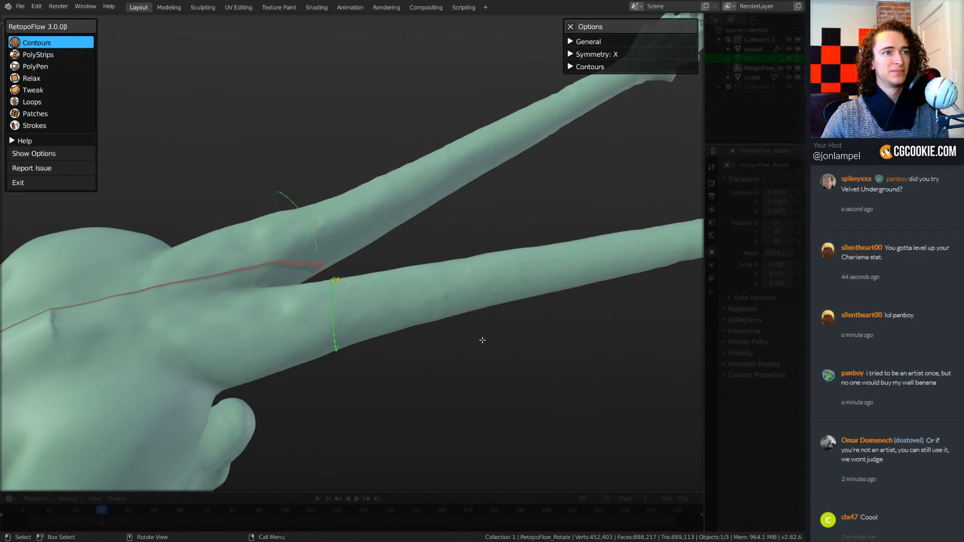
Set the tail's base contour loop to 12 segments and extend it with three more loops along the tail.
{"action": "scroll", "coordinate": [482, 340], "scroll_direction": "down", "scroll_amount": 14, "text": "shift"}
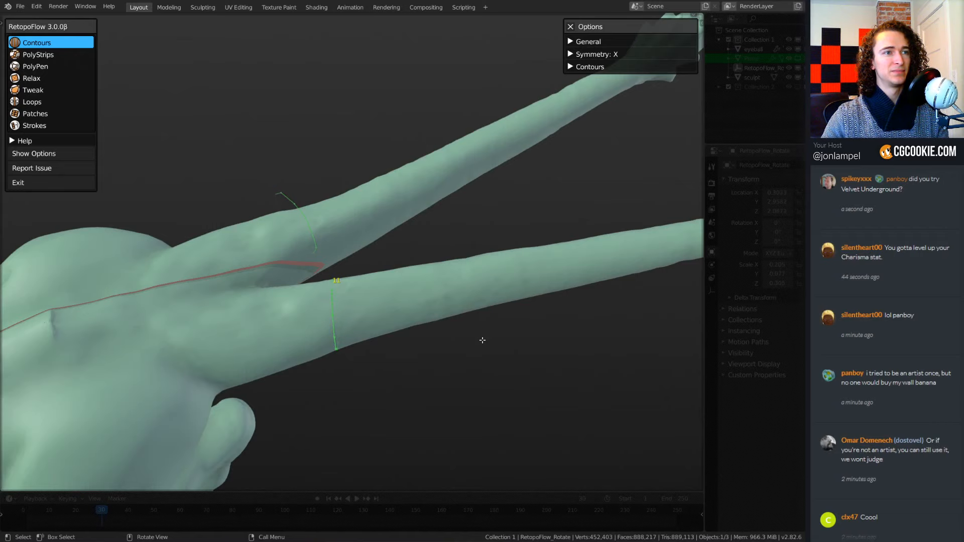
{"action": "scroll", "coordinate": [483, 340], "scroll_direction": "up", "scroll_amount": 1, "text": "shift"}
{"action": "left_click_drag", "start_coordinate": [425, 243], "coordinate": [429, 345], "text": "ctrl"}
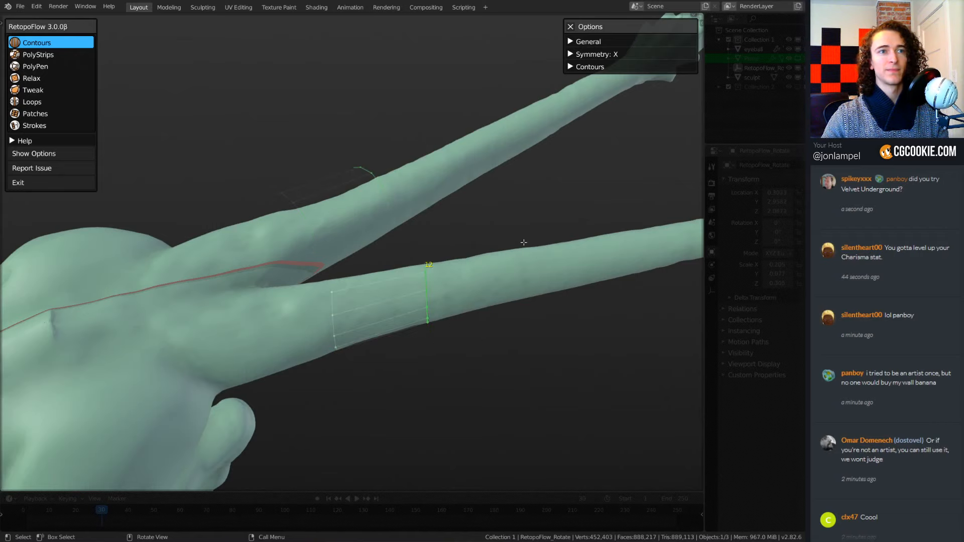
{"action": "left_click_drag", "start_coordinate": [523, 243], "coordinate": [531, 311], "text": "ctrl"}
{"action": "middle_click_drag", "start_coordinate": [633, 330], "coordinate": [514, 358], "text": "shift"}
{"action": "left_click_drag", "start_coordinate": [498, 231], "coordinate": [511, 333], "text": "ctrl"}
Try to draw a contour loop around the creature's waist, across the symmetry line.
{"action": "mouse_move", "coordinate": [552, 343]}
{"action": "middle_mouse_down"}
{"action": "mouse_move", "coordinate": [496, 365]}
{"action": "mouse_move", "coordinate": [487, 397]}
{"action": "mouse_move", "coordinate": [484, 297]}
{"action": "mouse_move", "coordinate": [440, 319]}
{"action": "mouse_move", "coordinate": [411, 312]}
{"action": "mouse_move", "coordinate": [484, 306]}
{"action": "mouse_move", "coordinate": [453, 336]}
{"action": "mouse_move", "coordinate": [421, 335]}
{"action": "middle_mouse_up"}
{"action": "left_click_drag", "start_coordinate": [285, 329], "coordinate": [501, 359], "text": "ctrl"}
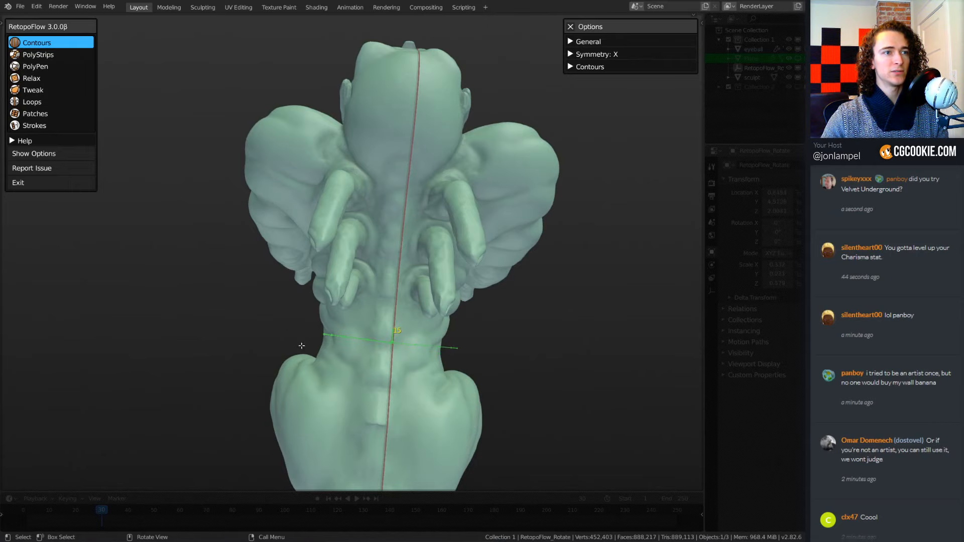
{"action": "left_click_drag", "start_coordinate": [300, 345], "coordinate": [482, 366], "text": "ctrl"}
{"action": "mouse_move", "coordinate": [343, 421]}
{"action": "middle_mouse_down"}
{"action": "mouse_move", "coordinate": [445, 373]}
{"action": "mouse_move", "coordinate": [476, 333]}
{"action": "mouse_move", "coordinate": [504, 332]}
{"action": "mouse_move", "coordinate": [459, 323]}
{"action": "mouse_move", "coordinate": [469, 394]}
{"action": "middle_mouse_up"}
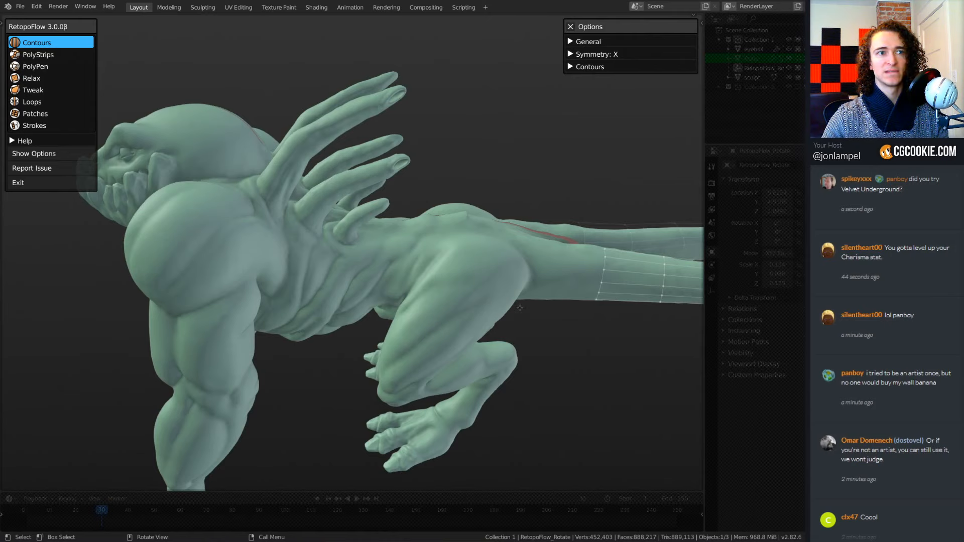
{"action": "middle_click_drag", "start_coordinate": [534, 299], "coordinate": [430, 238]}
{"action": "left_click_drag", "start_coordinate": [318, 231], "coordinate": [482, 216], "text": "ctrl"}
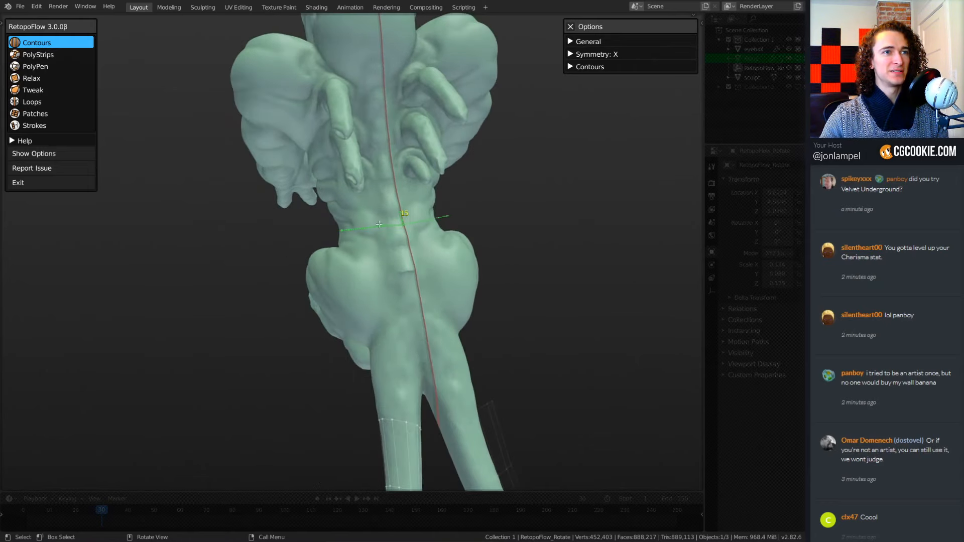
{"action": "middle_click_drag", "start_coordinate": [379, 225], "coordinate": [429, 278]}
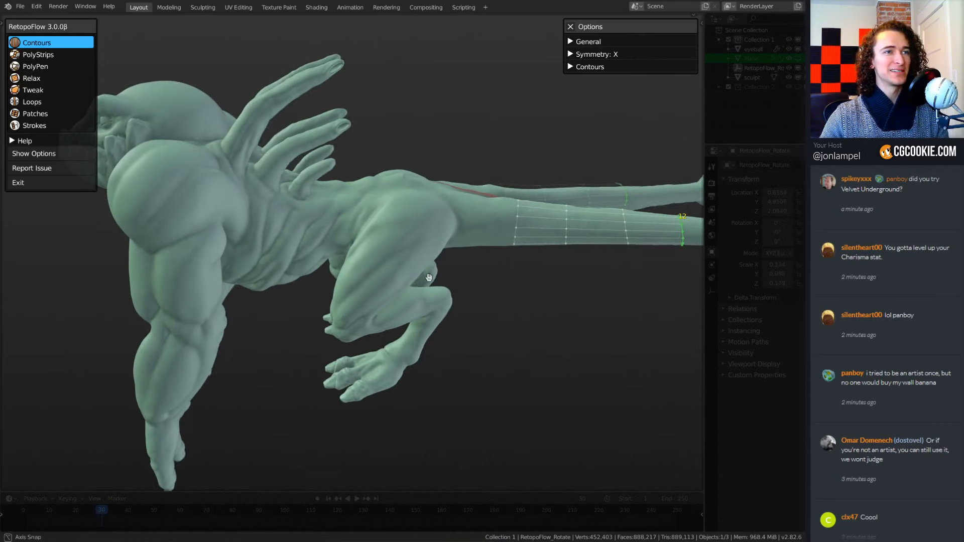
Try a contour loop around the base of the longest back spine in side view, and undo it.
{"action": "middle_click_drag", "start_coordinate": [496, 271], "coordinate": [519, 297]}
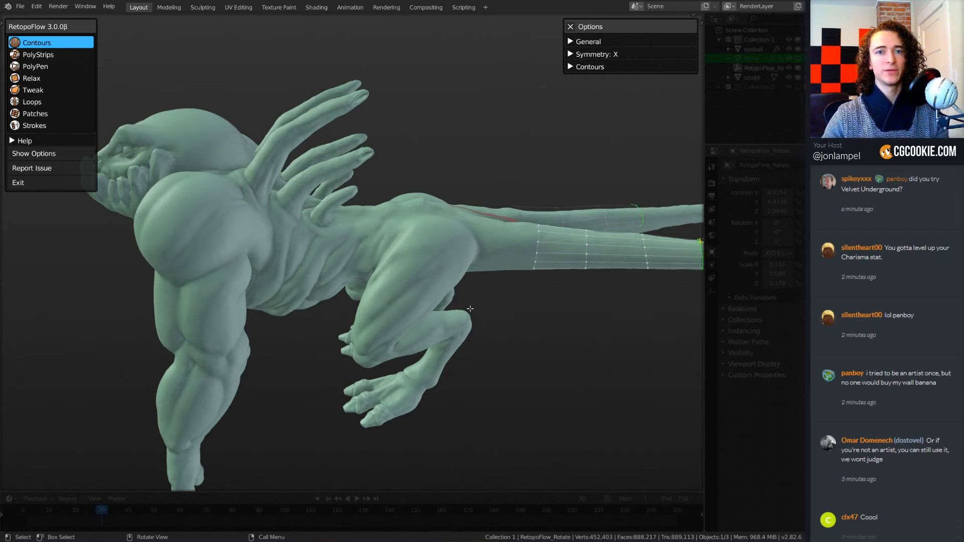
{"action": "middle_click_drag", "start_coordinate": [446, 303], "coordinate": [491, 259]}
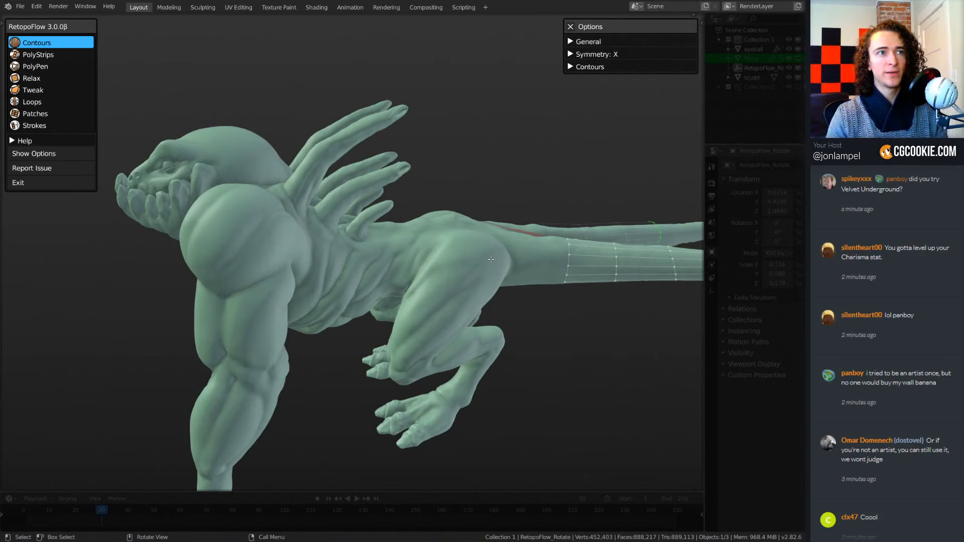
{"action": "key", "text": "KP_3"}
{"action": "scroll", "coordinate": [377, 201], "scroll_direction": "up", "scroll_amount": 4}
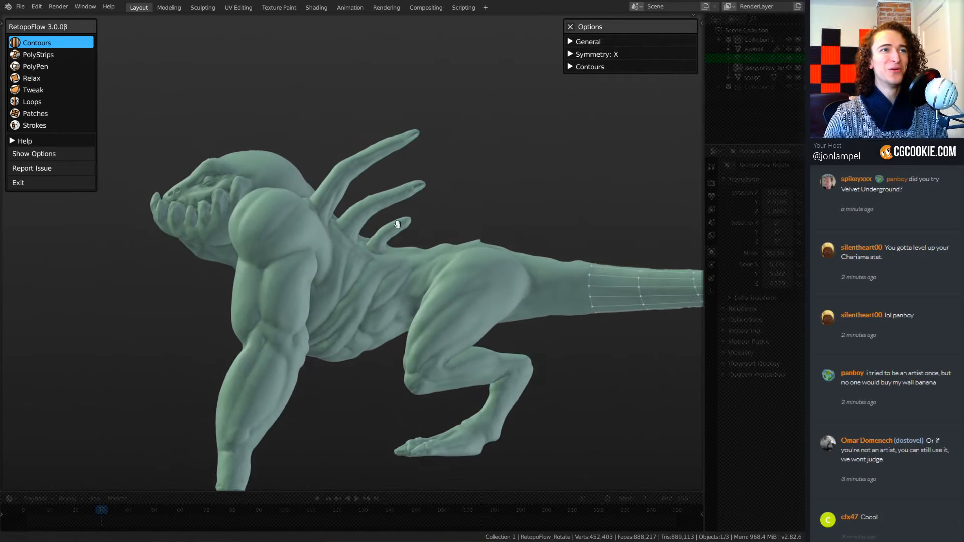
{"action": "scroll", "coordinate": [403, 223], "scroll_direction": "up", "scroll_amount": 2}
{"action": "scroll", "coordinate": [404, 251], "scroll_direction": "up", "scroll_amount": 6}
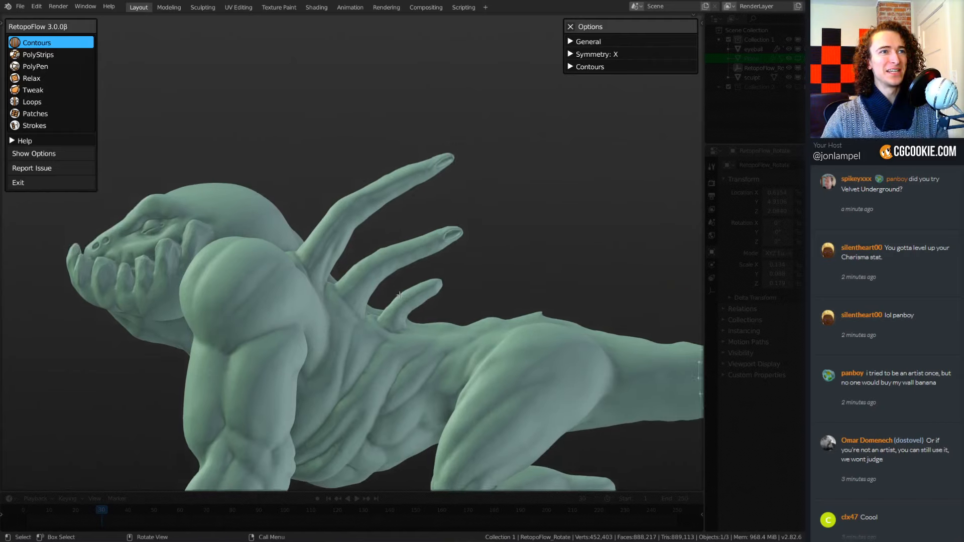
{"action": "middle_click_drag", "start_coordinate": [408, 308], "coordinate": [415, 273]}
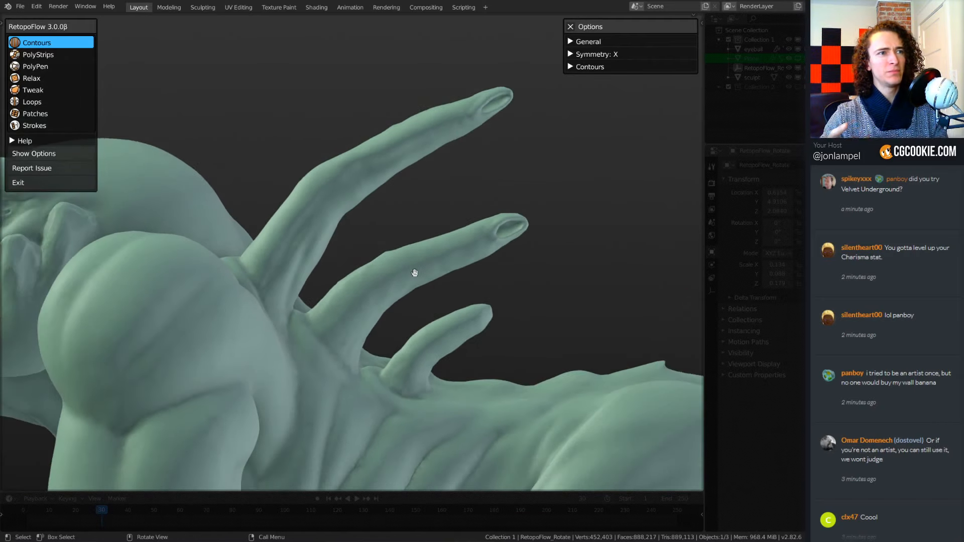
{"action": "middle_click_drag", "start_coordinate": [326, 334], "coordinate": [354, 320], "text": "shift"}
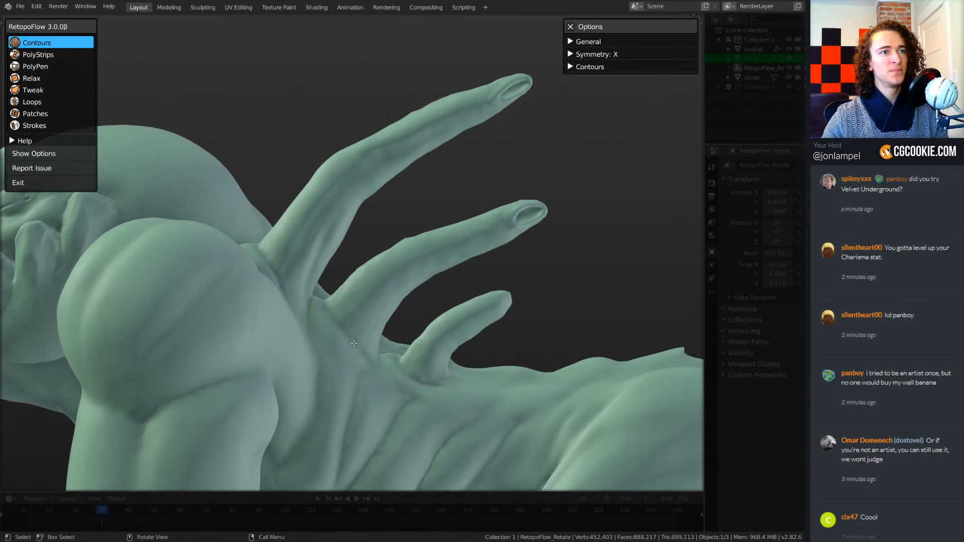
{"action": "scroll", "coordinate": [355, 345], "scroll_direction": "up", "scroll_amount": 3}
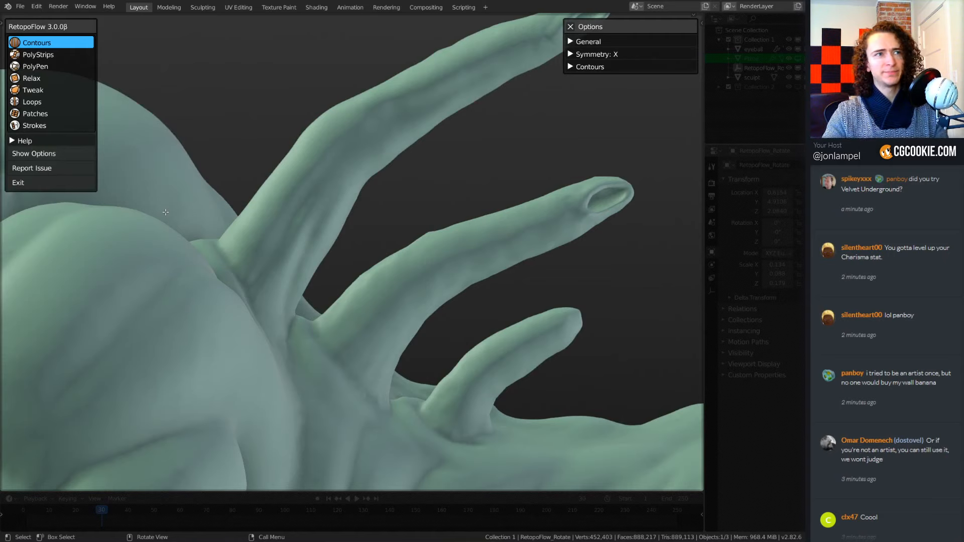
{"action": "mouse_move", "coordinate": [201, 201]}
{"action": "left_mouse_down"}
{"action": "mouse_move", "coordinate": [286, 274]}
{"action": "mouse_move", "coordinate": [308, 314]}
{"action": "left_mouse_up"}
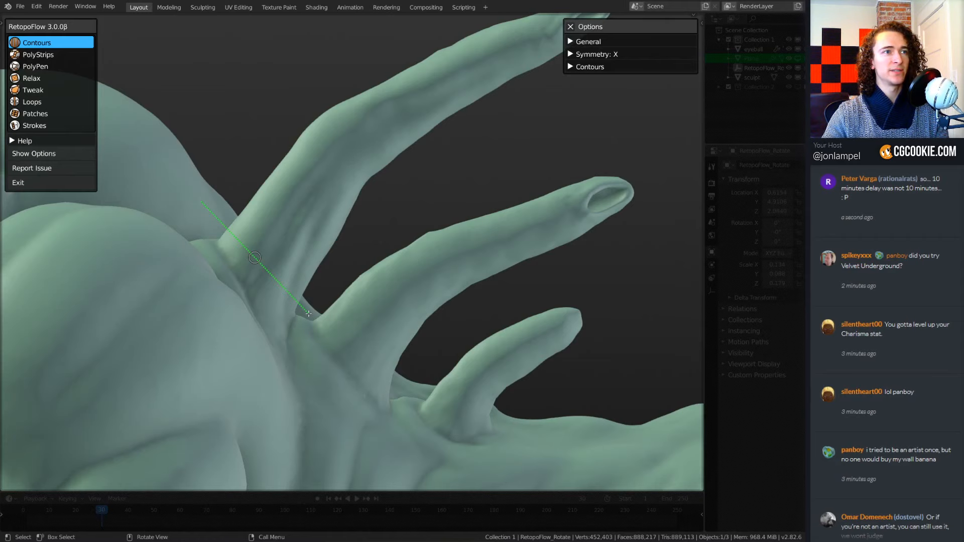
{"action": "left_click_drag", "start_coordinate": [308, 314], "coordinate": [307, 317]}
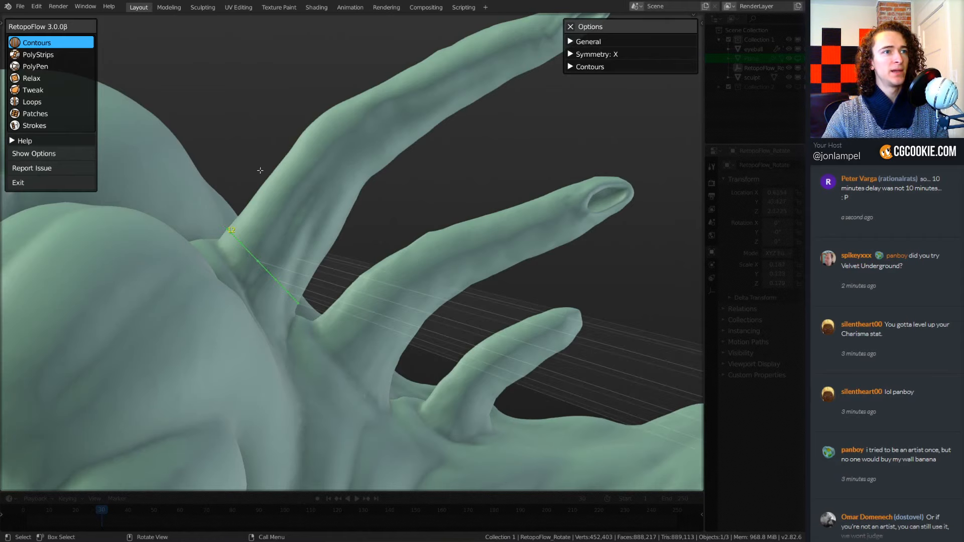
{"action": "key", "text": "ctrl+z"}
Draw two connected contour loops around the longest back spine, one at its base and one farther up.
{"action": "scroll", "coordinate": [493, 377], "scroll_direction": "down", "scroll_amount": 5}
{"action": "mouse_move", "coordinate": [538, 368]}
{"action": "middle_mouse_down", "text": "shift"}
{"action": "mouse_move", "coordinate": [445, 374]}
{"action": "mouse_move", "coordinate": [240, 336]}
{"action": "middle_mouse_up", "text": "shift"}
{"action": "left_click_drag", "start_coordinate": [571, 293], "coordinate": [596, 391]}
{"action": "middle_click_drag", "start_coordinate": [251, 172], "coordinate": [479, 237], "text": "shift"}
{"action": "scroll", "coordinate": [535, 220], "scroll_direction": "up", "scroll_amount": 4}
{"action": "middle_click_drag", "start_coordinate": [341, 239], "coordinate": [370, 241], "text": "shift"}
{"action": "scroll", "coordinate": [417, 248], "scroll_direction": "up", "scroll_amount": 2}
{"action": "scroll", "coordinate": [370, 240], "scroll_direction": "up", "scroll_amount": 4}
{"action": "middle_click_drag", "start_coordinate": [457, 204], "coordinate": [393, 249], "text": "shift"}
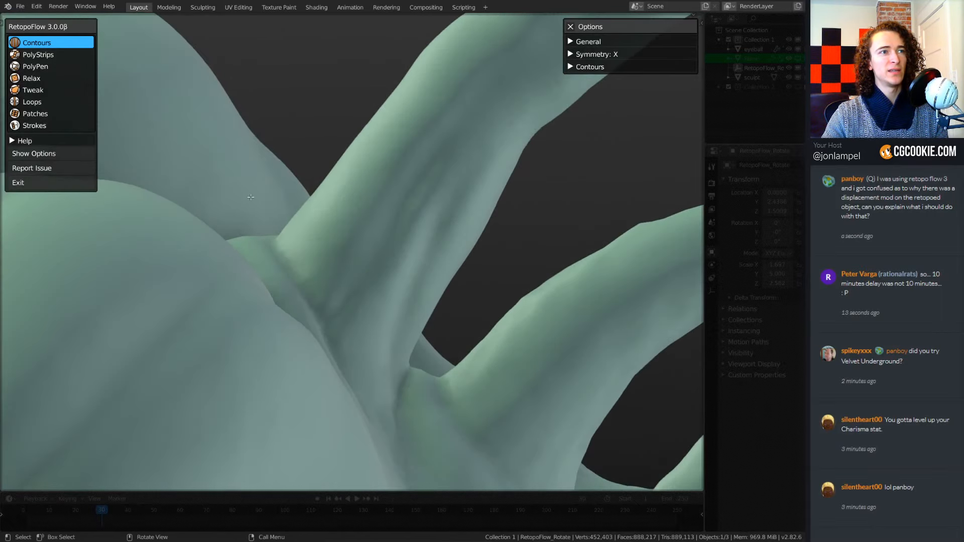
{"action": "left_click_drag", "start_coordinate": [274, 194], "coordinate": [435, 369]}
{"action": "left_click_drag", "start_coordinate": [308, 95], "coordinate": [528, 272]}
{"action": "scroll", "coordinate": [419, 254], "scroll_direction": "down", "scroll_amount": 6}
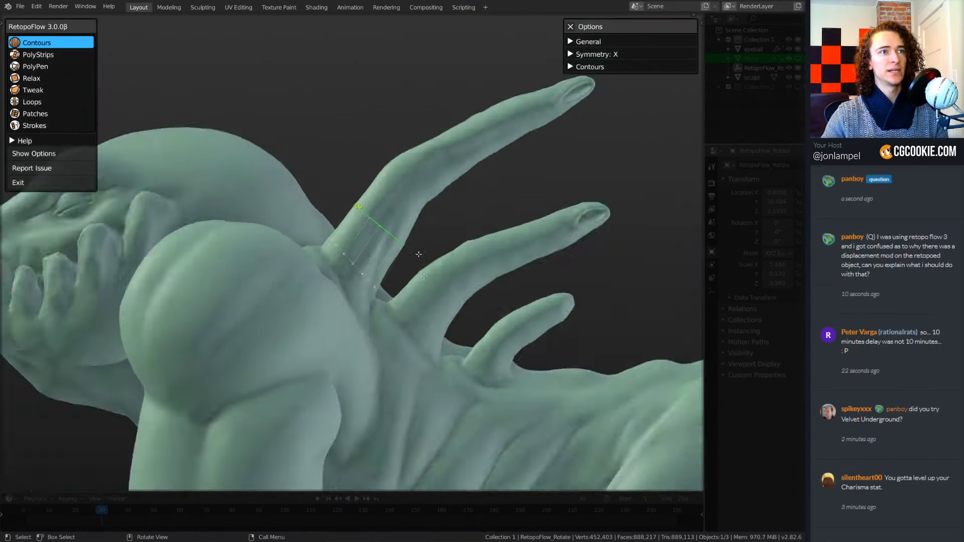
Check the two contour loops on the longest back spine from several angles, selecting the lower and the upper loop.
{"action": "scroll", "coordinate": [420, 254], "scroll_direction": "up", "scroll_amount": 2}
{"action": "mouse_move", "coordinate": [420, 254]}
{"action": "middle_mouse_down"}
{"action": "mouse_move", "coordinate": [470, 307]}
{"action": "mouse_move", "coordinate": [412, 275]}
{"action": "mouse_move", "coordinate": [376, 295]}
{"action": "middle_mouse_up"}
{"action": "scroll", "coordinate": [376, 295], "scroll_direction": "up", "scroll_amount": 3}
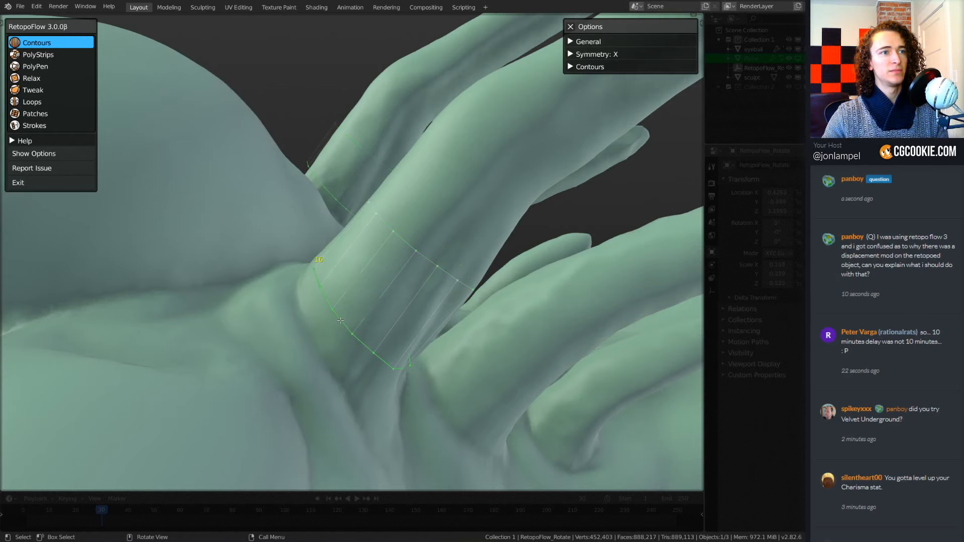
{"action": "middle_click_drag", "start_coordinate": [422, 316], "coordinate": [388, 331]}
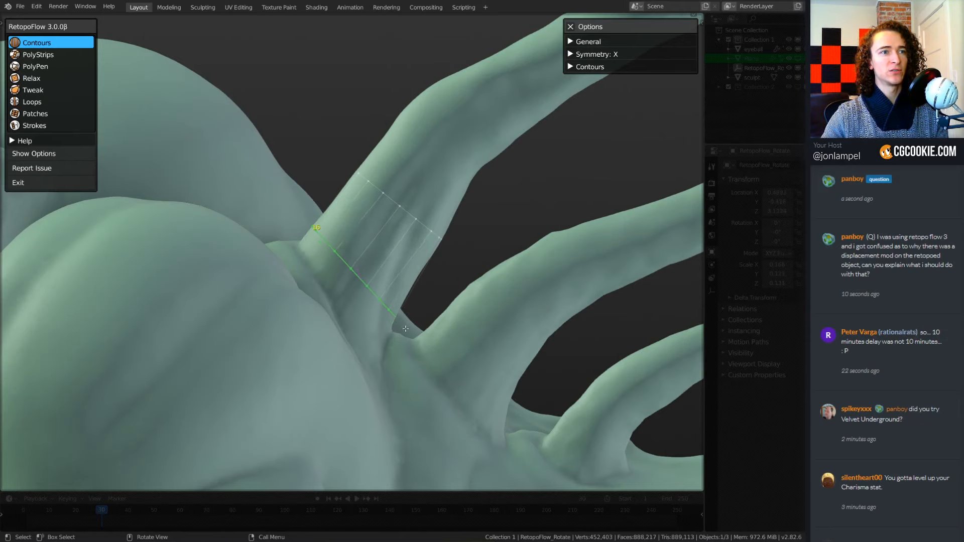
{"action": "mouse_move", "coordinate": [398, 320]}
{"action": "middle_mouse_down"}
{"action": "mouse_move", "coordinate": [435, 344]}
{"action": "mouse_move", "coordinate": [370, 320]}
{"action": "mouse_move", "coordinate": [301, 333]}
{"action": "mouse_move", "coordinate": [412, 332]}
{"action": "middle_mouse_up"}
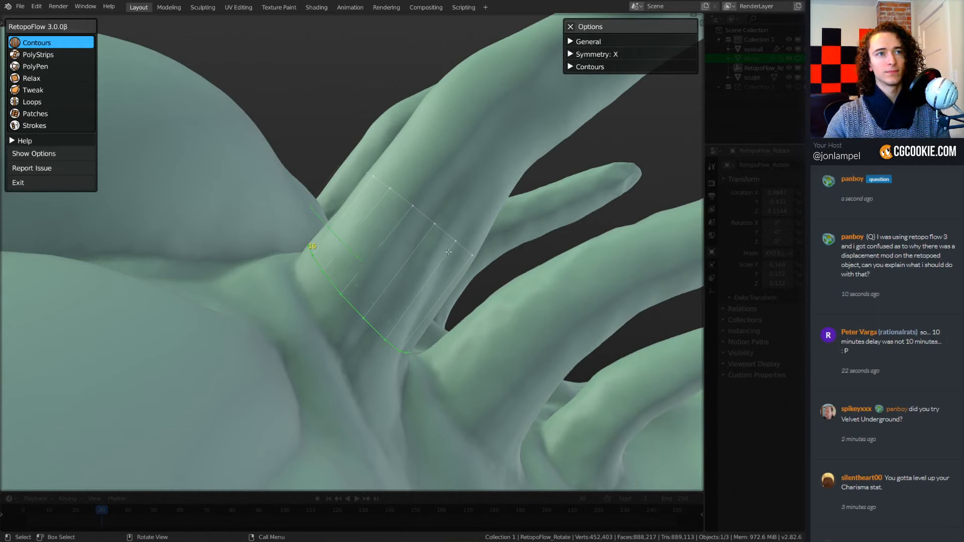
{"action": "middle_click_drag", "start_coordinate": [448, 252], "coordinate": [390, 248]}
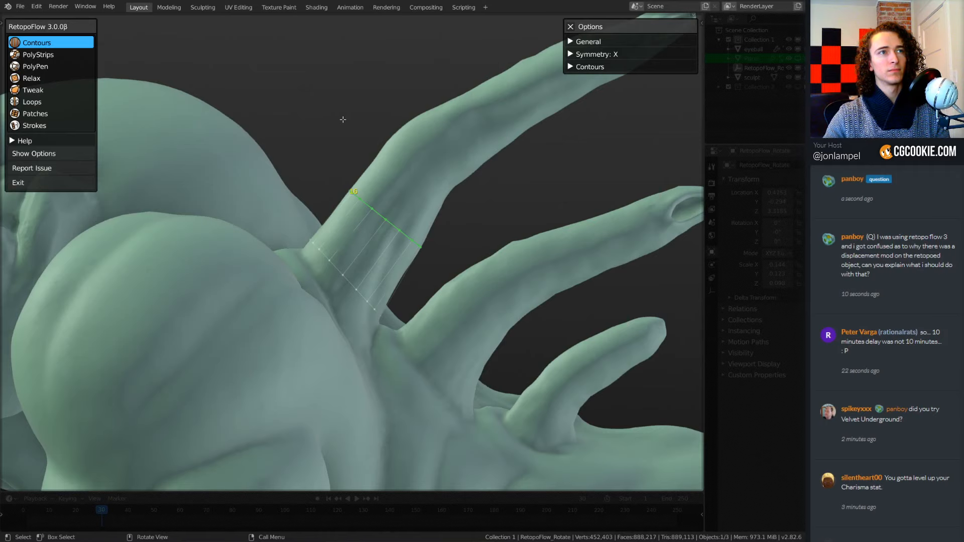
Continue the connected contour loops along the longest back spine, from its lower part out to near the tip.
{"action": "left_click_drag", "start_coordinate": [437, 199], "coordinate": [483, 235]}
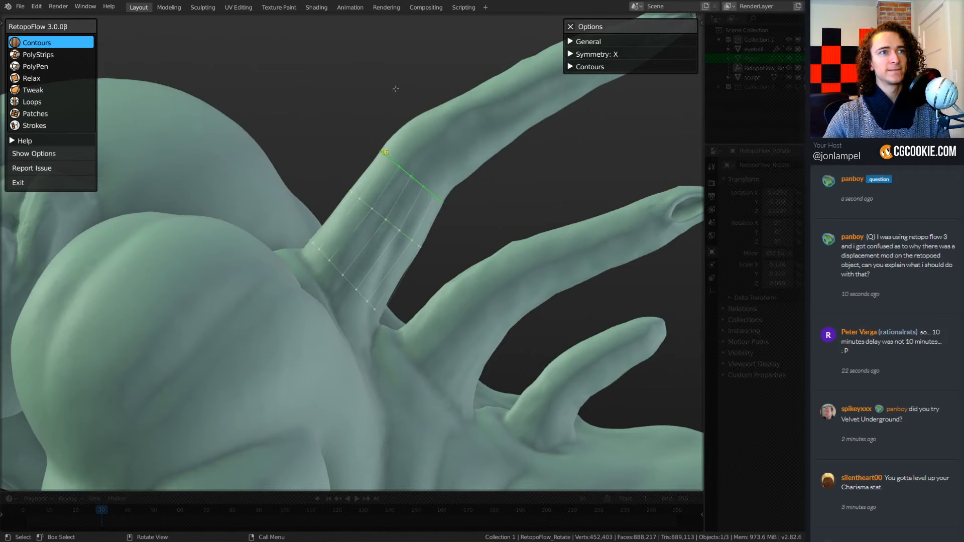
{"action": "mouse_move", "coordinate": [396, 89]}
{"action": "left_mouse_down"}
{"action": "mouse_move", "coordinate": [488, 197]}
{"action": "mouse_move", "coordinate": [509, 172]}
{"action": "left_mouse_up"}
{"action": "middle_click_drag", "start_coordinate": [517, 210], "coordinate": [453, 261]}
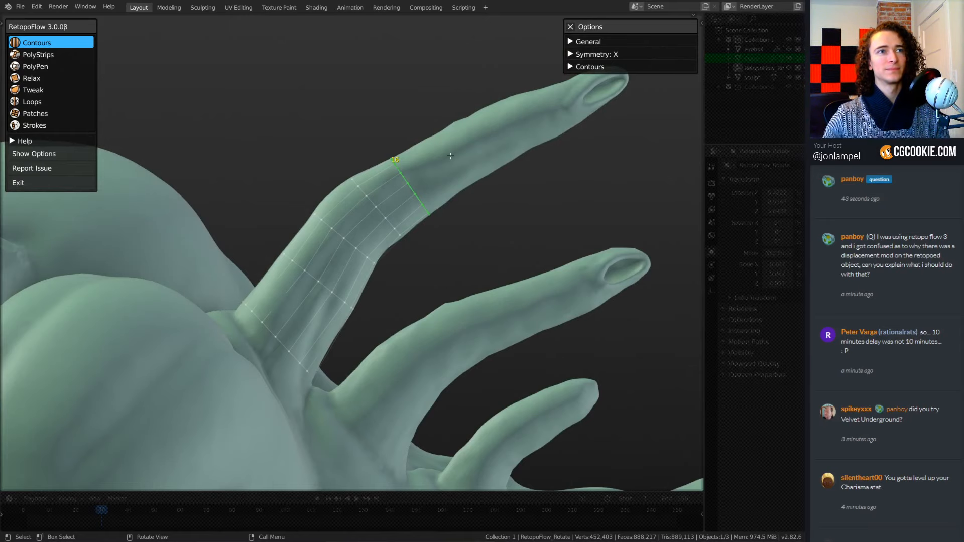
{"action": "left_click_drag", "start_coordinate": [489, 189], "coordinate": [489, 188]}
{"action": "left_click_drag", "start_coordinate": [543, 170], "coordinate": [574, 161]}
Draw connected contour loops along the middle back spine, from its base to near the tip.
{"action": "mouse_move", "coordinate": [499, 249]}
{"action": "middle_mouse_down"}
{"action": "mouse_move", "coordinate": [488, 189]}
{"action": "mouse_move", "coordinate": [490, 261]}
{"action": "middle_mouse_up"}
{"action": "middle_click_drag", "start_coordinate": [489, 261], "coordinate": [482, 165], "text": "shift"}
{"action": "scroll", "coordinate": [482, 165], "scroll_direction": "up", "scroll_amount": 1}
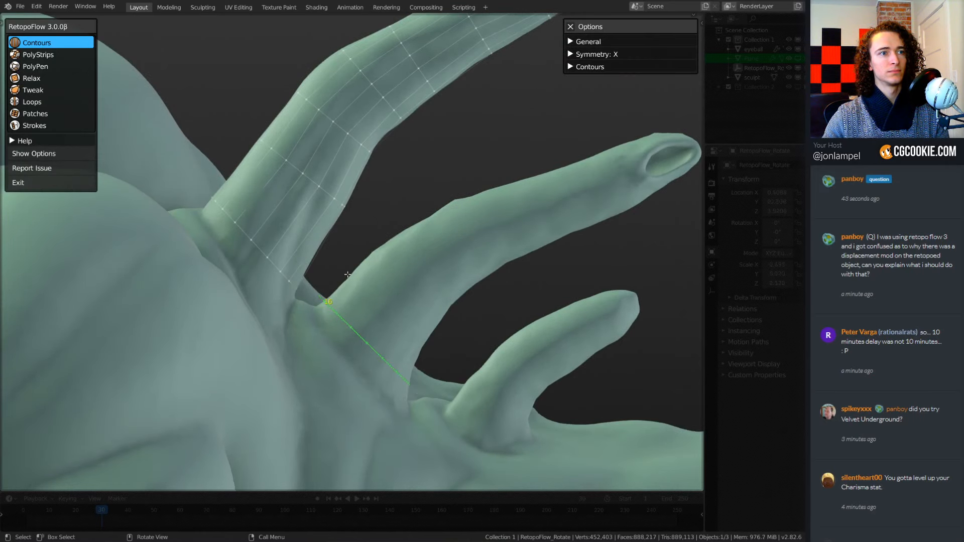
{"action": "left_click_drag", "start_coordinate": [373, 295], "coordinate": [374, 296]}
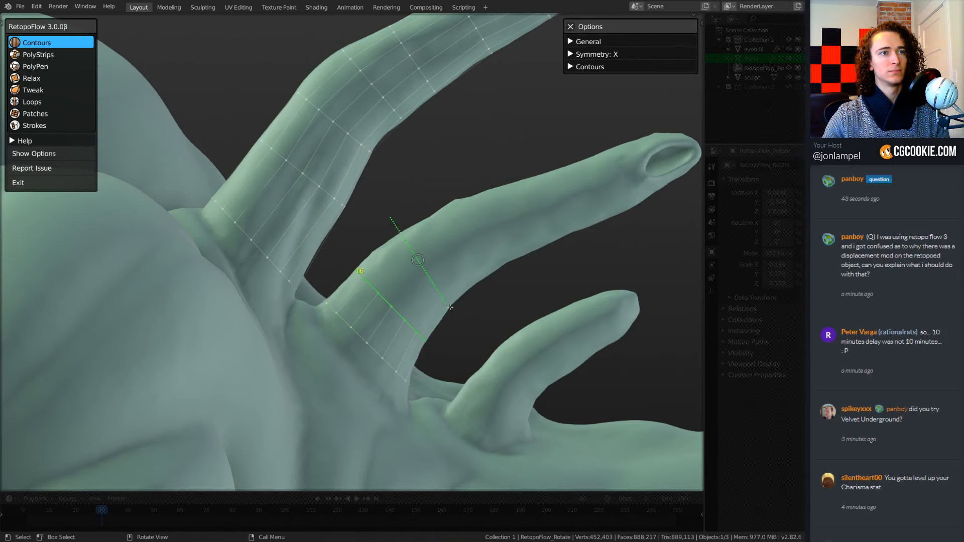
{"action": "left_click_drag", "start_coordinate": [446, 177], "coordinate": [492, 295]}
{"action": "left_click_drag", "start_coordinate": [496, 170], "coordinate": [535, 267]}
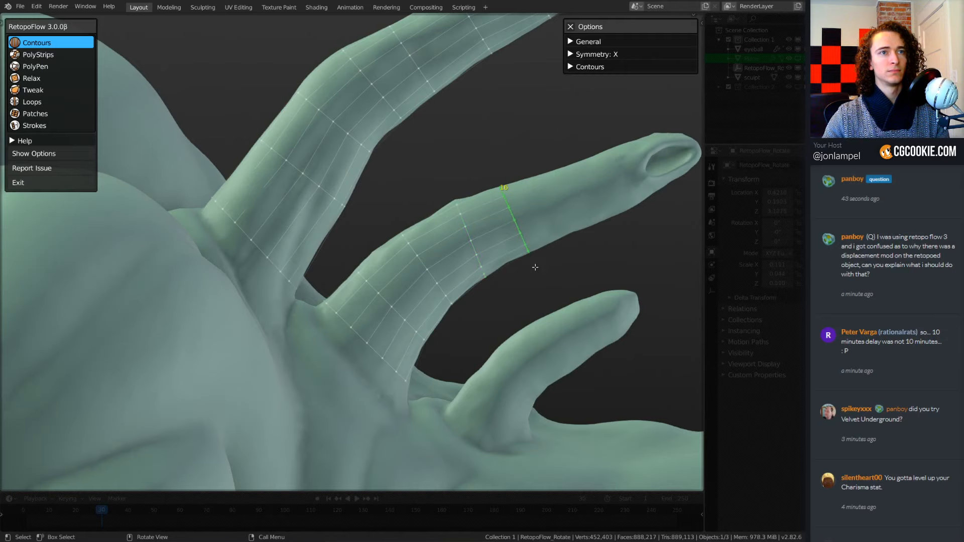
{"action": "left_click_drag", "start_coordinate": [552, 167], "coordinate": [605, 257]}
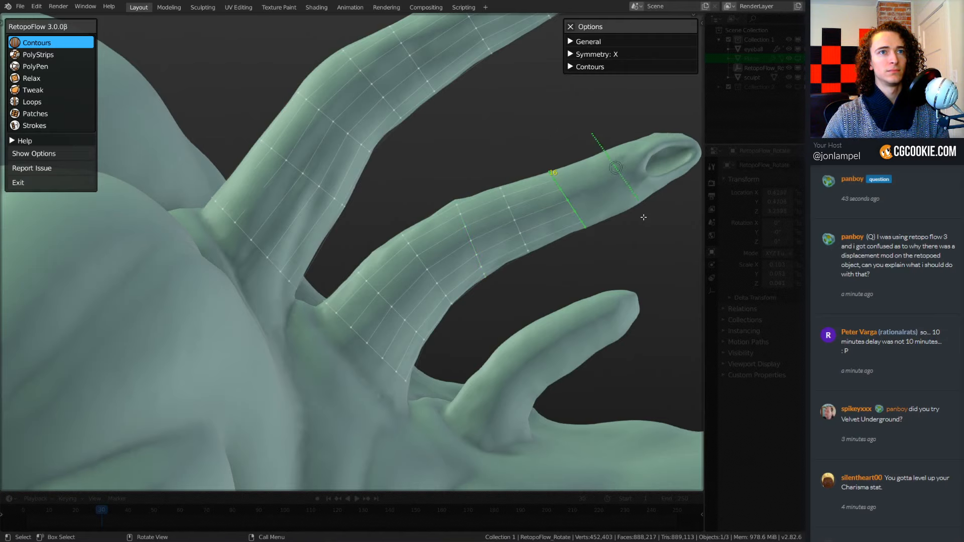
Draw connected contour loops along the shortest back spine from base to tip, redoing the first base loop.
{"action": "middle_click_drag", "start_coordinate": [575, 273], "coordinate": [487, 149], "text": "shift"}
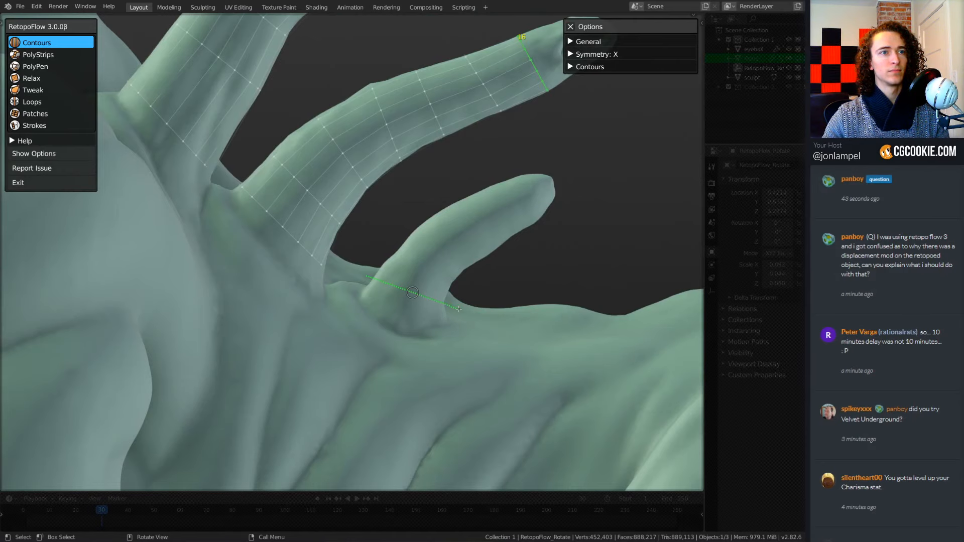
{"action": "left_click_drag", "start_coordinate": [459, 308], "coordinate": [459, 309]}
{"action": "key", "text": "ctrl+z"}
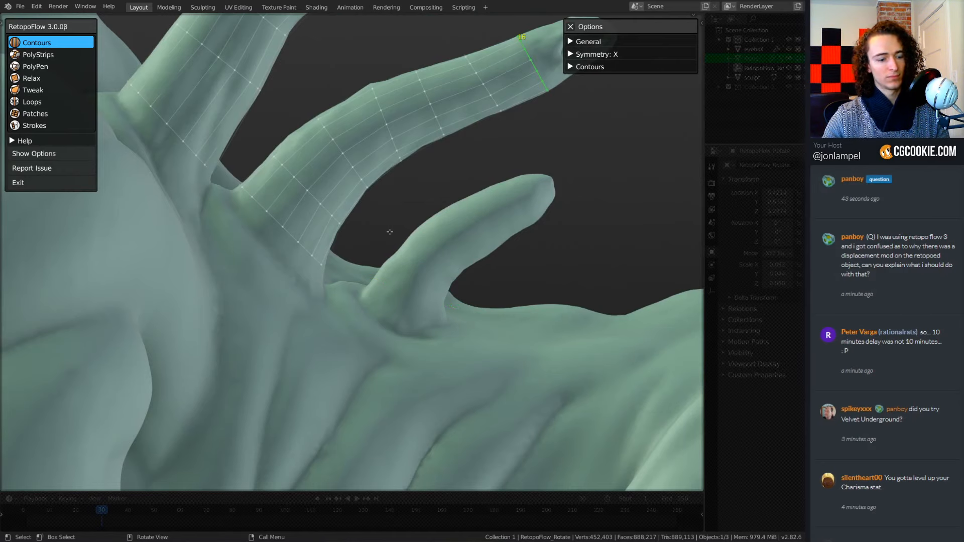
{"action": "left_click_drag", "start_coordinate": [367, 273], "coordinate": [478, 326], "text": "ctrl"}
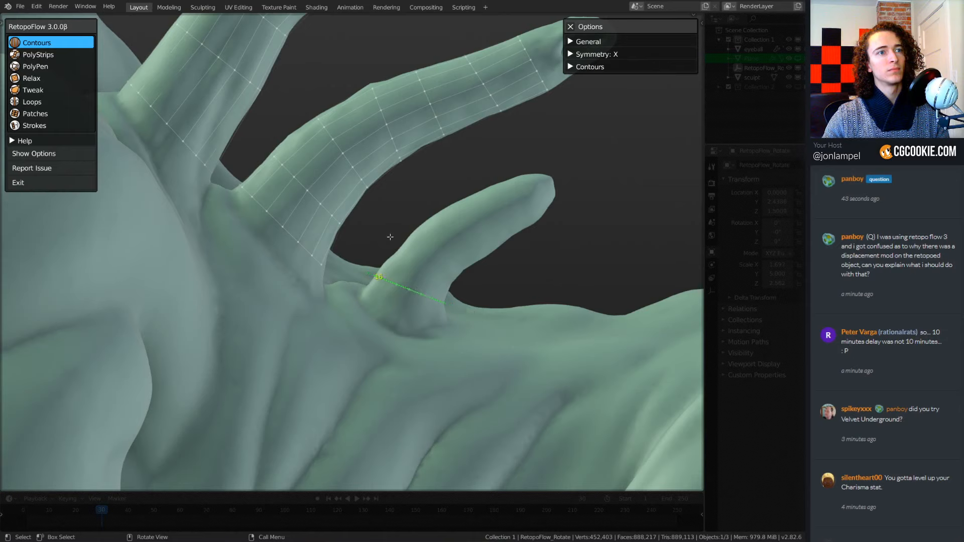
{"action": "left_click_drag", "start_coordinate": [431, 193], "coordinate": [489, 279], "text": "ctrl"}
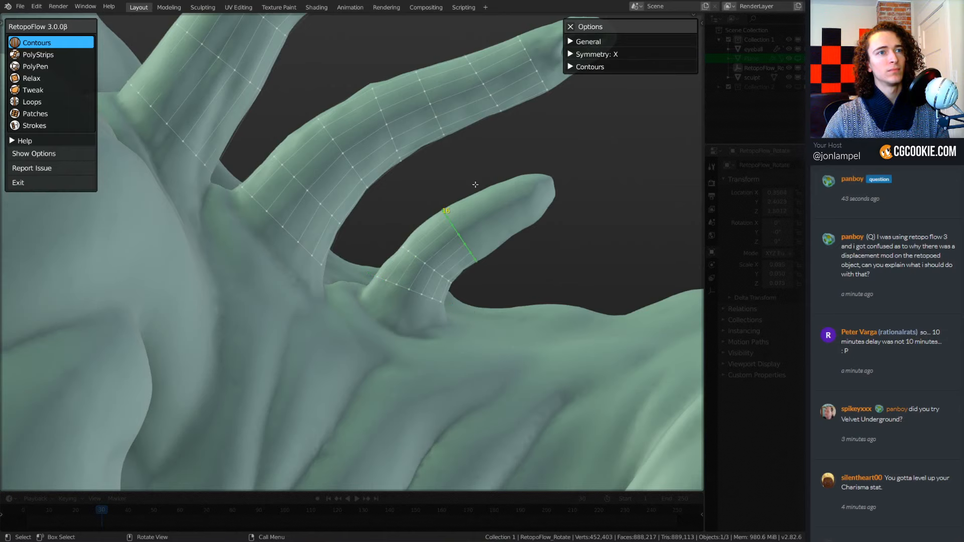
{"action": "left_click_drag", "start_coordinate": [512, 161], "coordinate": [532, 215], "text": "ctrl"}
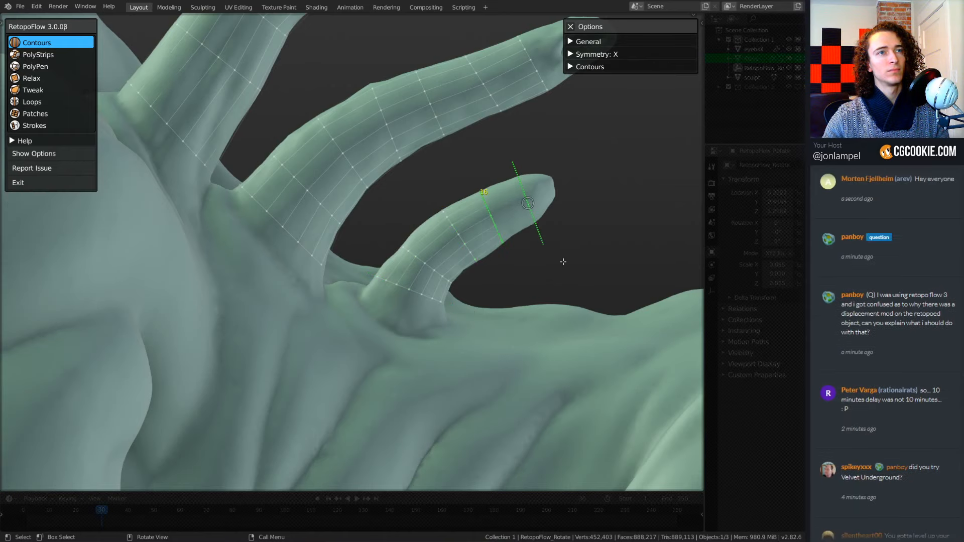
{"action": "left_click_drag", "start_coordinate": [563, 262], "coordinate": [601, 306], "text": "ctrl"}
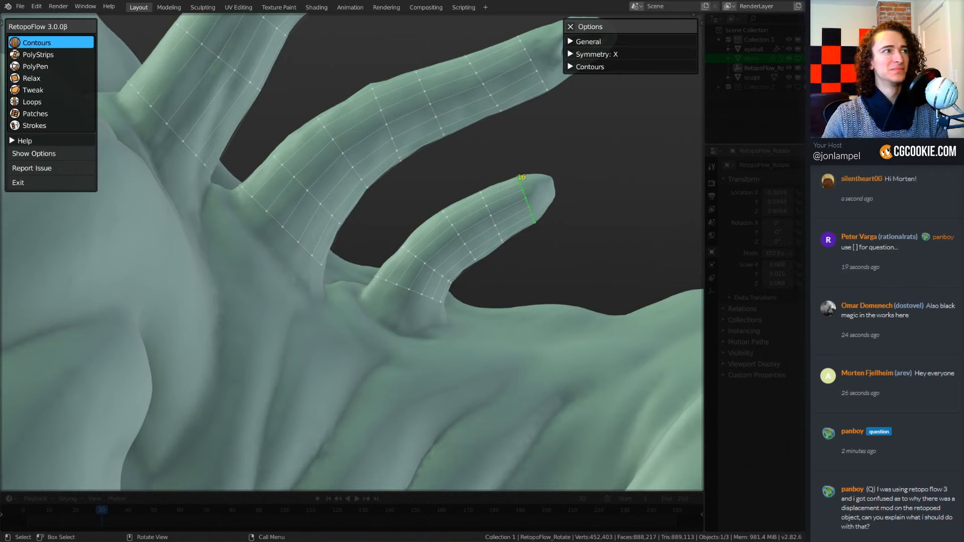
Draw a contour loop around the forearm just below the elbow in side view, undoing and redrawing the first attempt.
{"action": "scroll", "coordinate": [353, 252], "scroll_direction": "down", "scroll_amount": 7}
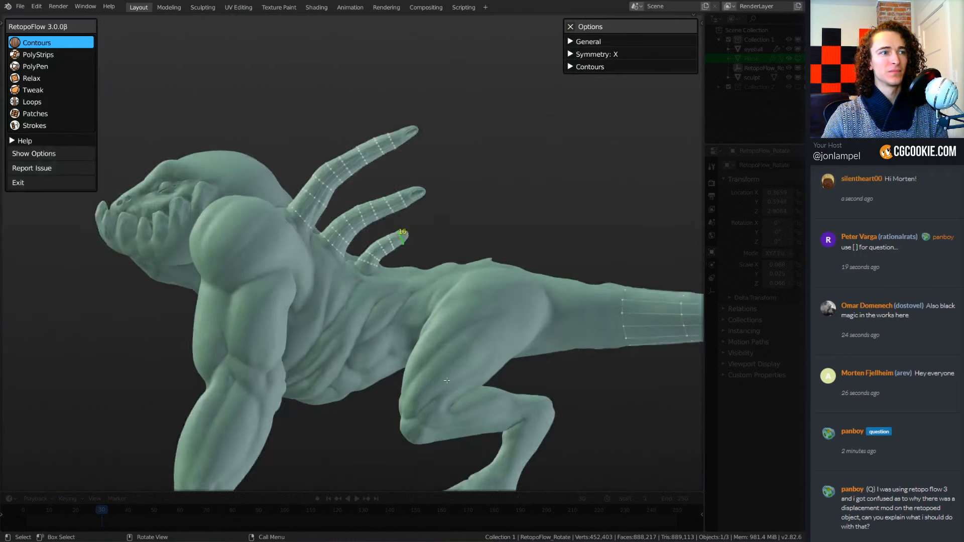
{"action": "middle_click_drag", "start_coordinate": [374, 384], "coordinate": [423, 367]}
{"action": "key", "text": "KP_3"}
{"action": "middle_click_drag", "start_coordinate": [375, 338], "coordinate": [331, 336]}
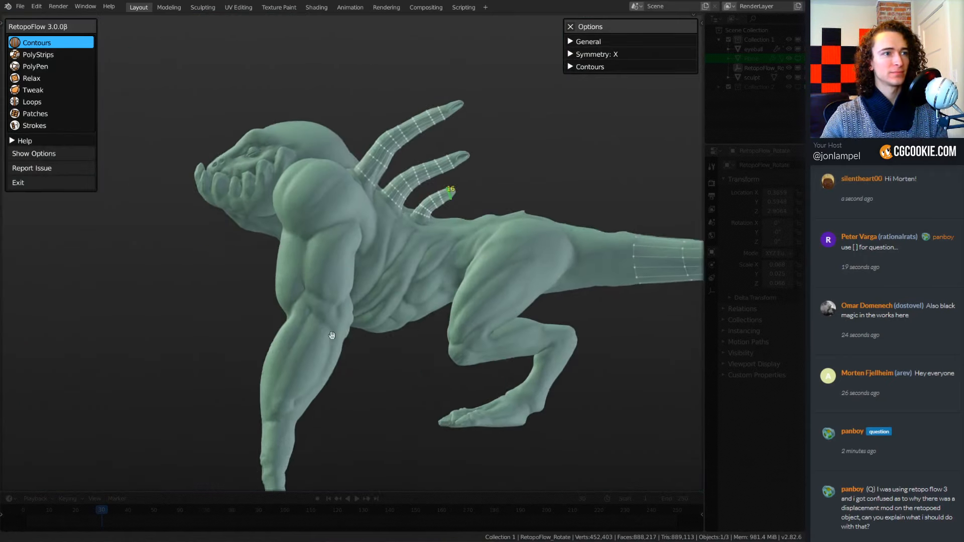
{"action": "scroll", "coordinate": [322, 343], "scroll_direction": "up", "scroll_amount": 4}
{"action": "left_click_drag", "start_coordinate": [220, 342], "coordinate": [423, 446]}
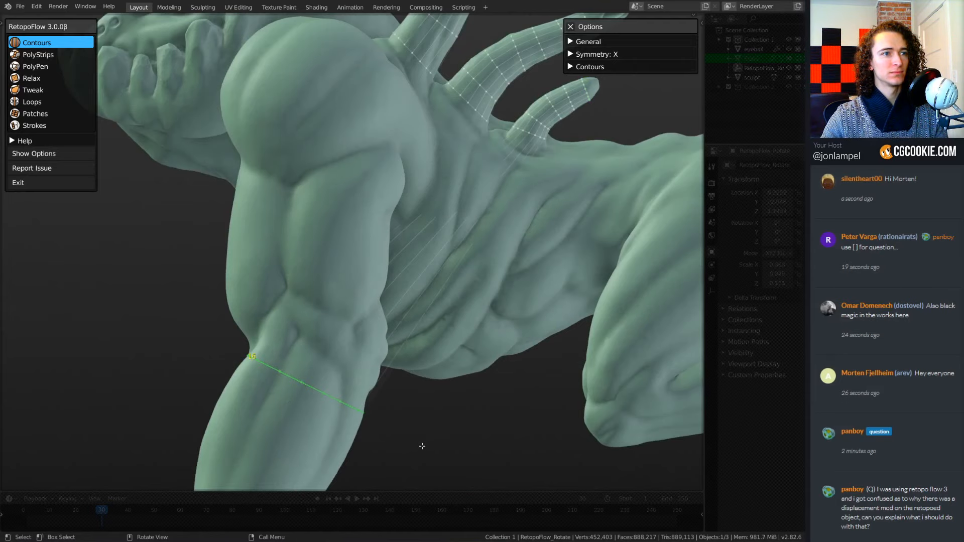
{"action": "key", "text": "ctrl+z"}
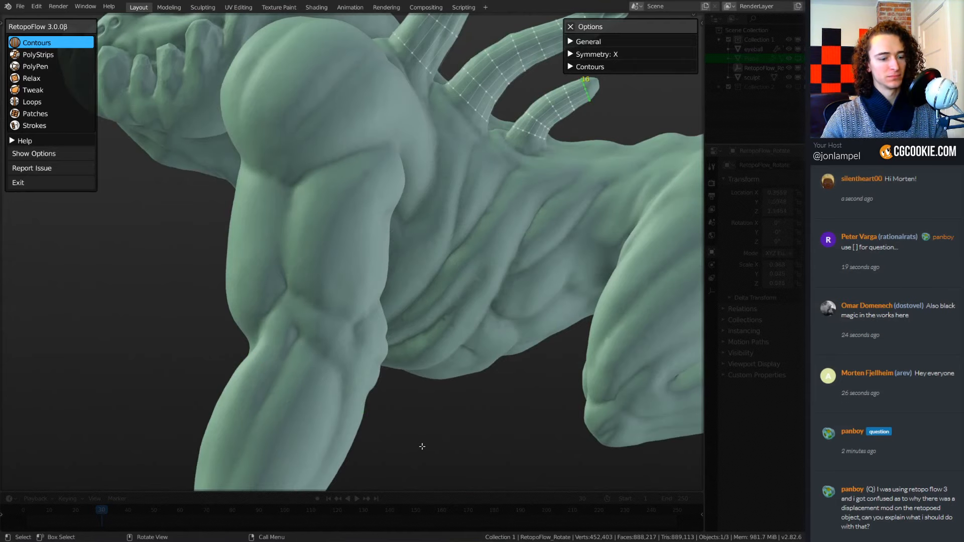
{"action": "left_click_drag", "start_coordinate": [222, 347], "coordinate": [422, 448]}
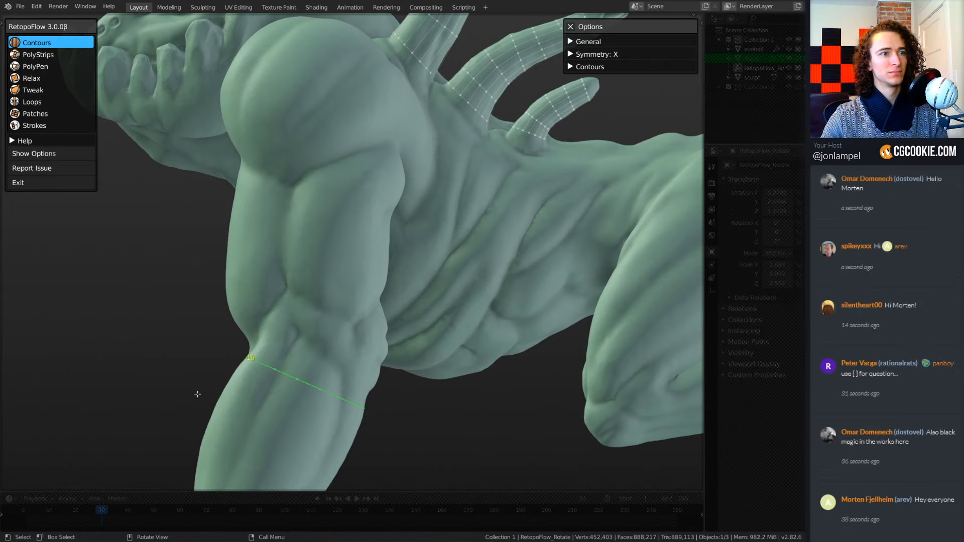
Extend the forearm with more connected contour loops, spaced down toward the wrist.
{"action": "middle_click_drag", "start_coordinate": [416, 458], "coordinate": [441, 355]}
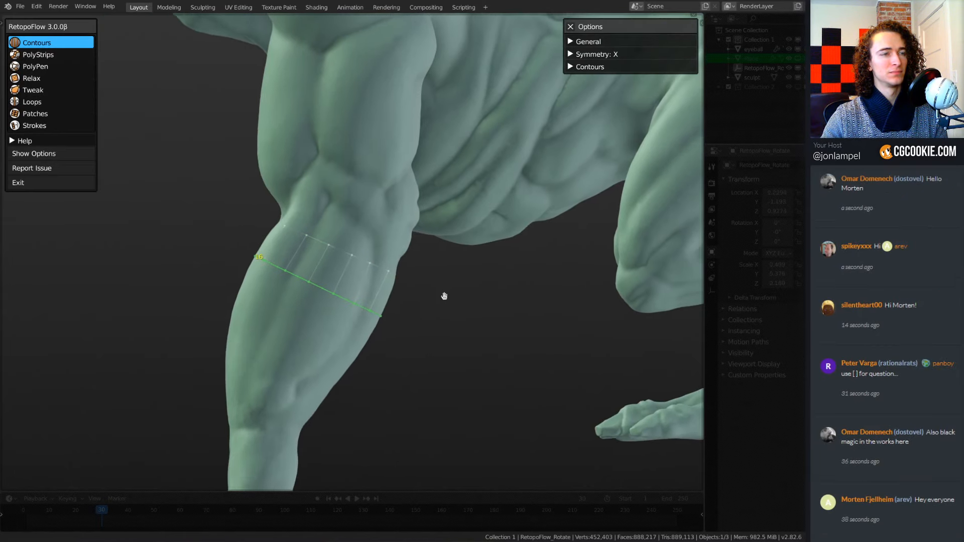
{"action": "mouse_move", "coordinate": [226, 306]}
{"action": "left_mouse_down", "text": "ctrl"}
{"action": "mouse_move", "coordinate": [443, 379]}
{"action": "mouse_move", "coordinate": [412, 384]}
{"action": "left_mouse_up", "text": "ctrl"}
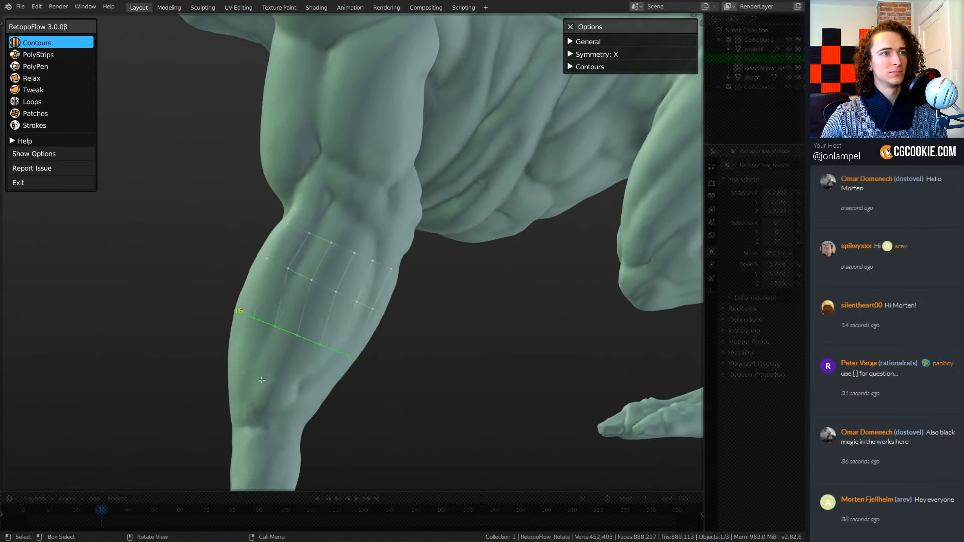
{"action": "left_click_drag", "start_coordinate": [213, 364], "coordinate": [410, 424], "text": "ctrl"}
{"action": "left_click_drag", "start_coordinate": [198, 418], "coordinate": [397, 449], "text": "ctrl"}
Switch to the PolyStrips tool and draw a curved quad strip diagonally down the creature's shoulder.
{"action": "middle_click_drag", "start_coordinate": [397, 449], "coordinate": [427, 300]}
{"action": "scroll", "coordinate": [427, 300], "scroll_direction": "up", "scroll_amount": 2}
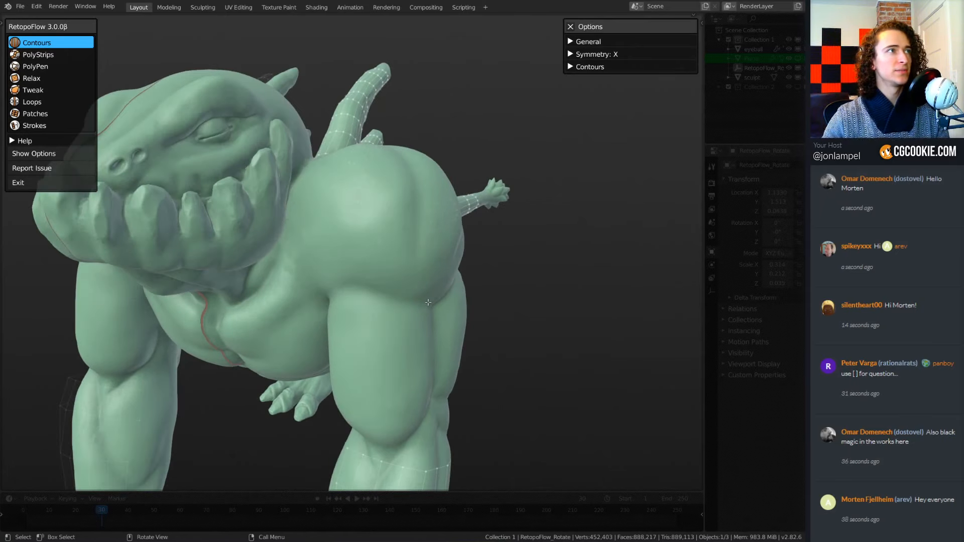
{"action": "left_click", "coordinate": [58, 56]}
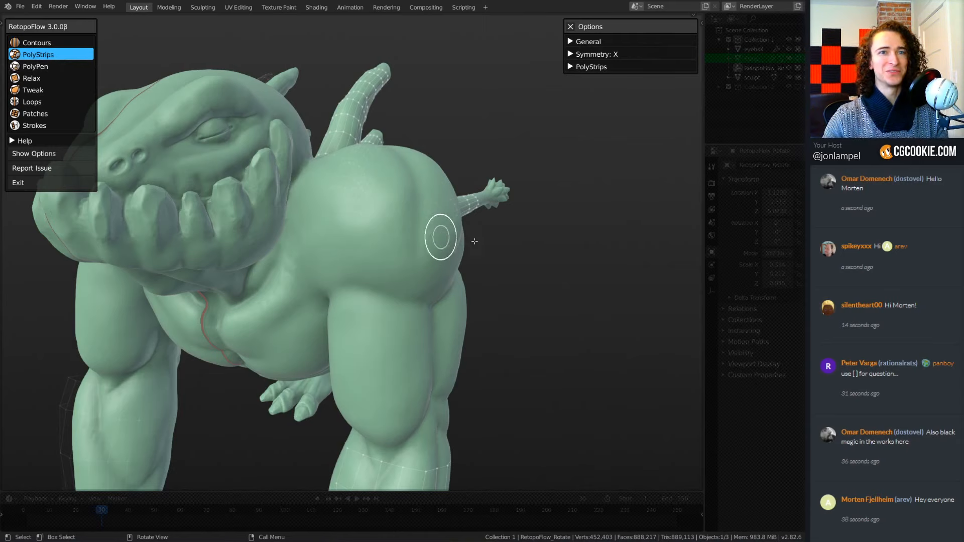
{"action": "middle_click_drag", "start_coordinate": [522, 279], "coordinate": [490, 267]}
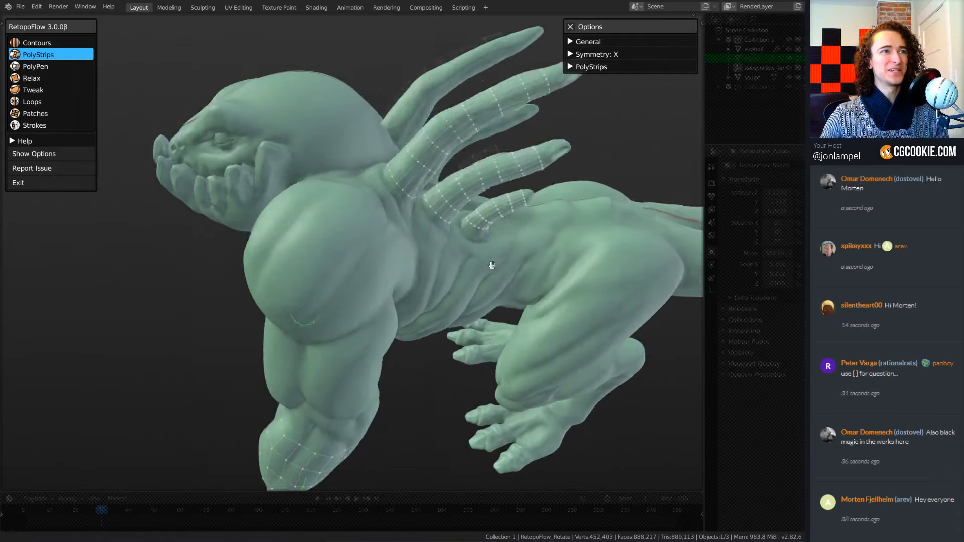
{"action": "scroll", "coordinate": [491, 267], "scroll_direction": "up", "scroll_amount": 2}
{"action": "mouse_move", "coordinate": [384, 257]}
{"action": "middle_mouse_down"}
{"action": "mouse_move", "coordinate": [406, 245]}
{"action": "mouse_move", "coordinate": [413, 197]}
{"action": "middle_mouse_up"}
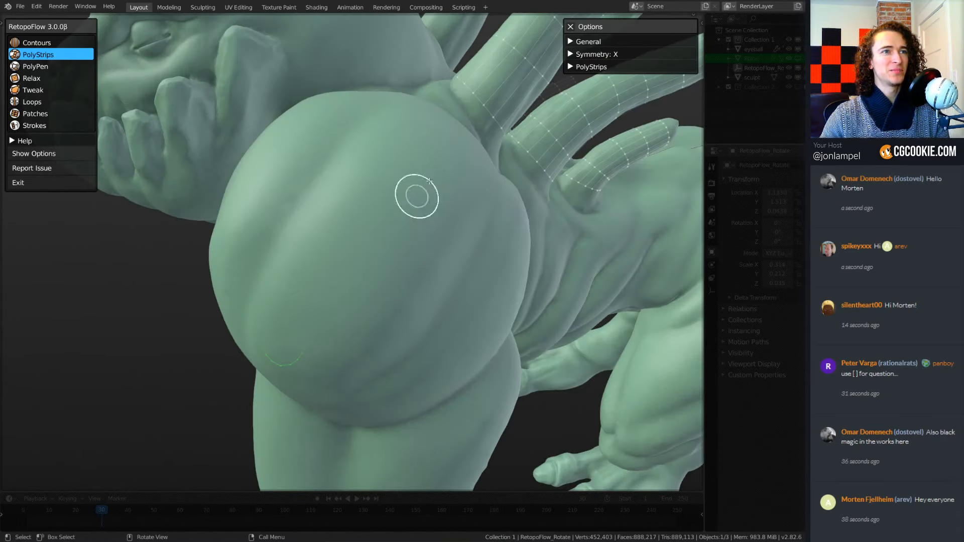
{"action": "left_click_drag", "start_coordinate": [437, 146], "coordinate": [319, 372]}
Reshape the shoulder strip's curve with its control handles, and set its segment count to 10.
{"action": "scroll", "coordinate": [603, 345], "scroll_direction": "down", "scroll_amount": 3}
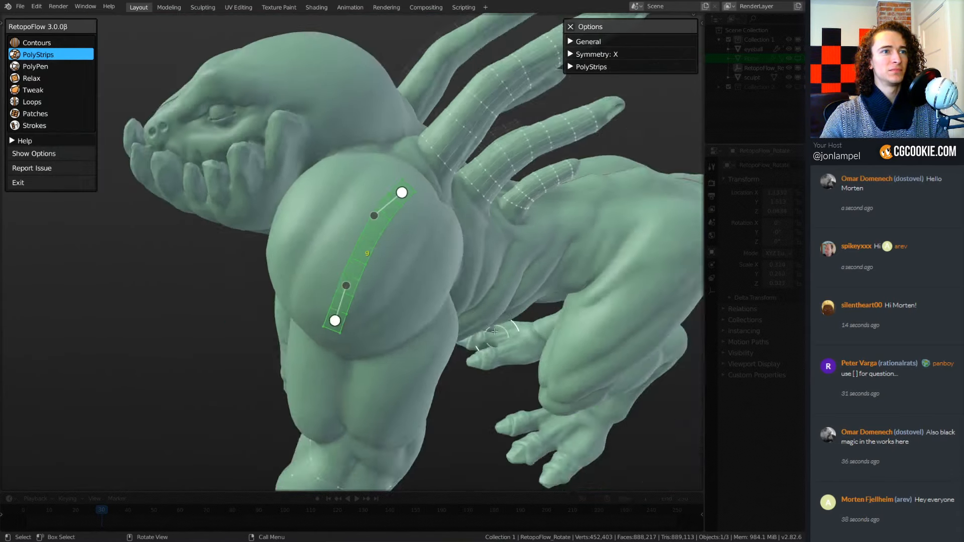
{"action": "middle_click_drag", "start_coordinate": [603, 345], "coordinate": [473, 312]}
{"action": "middle_click_drag", "start_coordinate": [433, 238], "coordinate": [450, 233]}
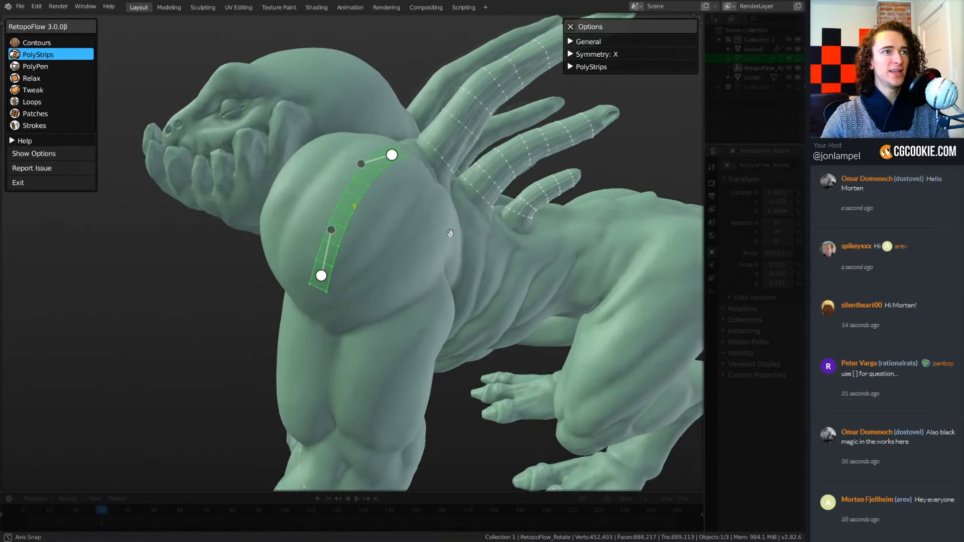
{"action": "scroll", "coordinate": [451, 236], "scroll_direction": "up", "scroll_amount": 3}
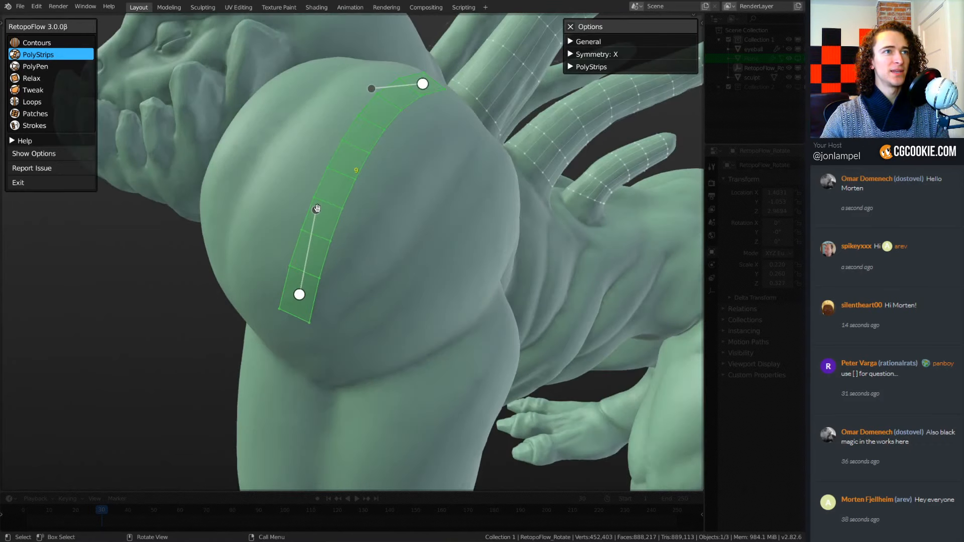
{"action": "mouse_move", "coordinate": [317, 207]}
{"action": "left_mouse_down"}
{"action": "mouse_move", "coordinate": [297, 200]}
{"action": "mouse_move", "coordinate": [314, 205]}
{"action": "left_mouse_up"}
{"action": "middle_click_drag", "start_coordinate": [308, 303], "coordinate": [374, 282]}
{"action": "left_click_drag", "start_coordinate": [376, 259], "coordinate": [316, 289]}
{"action": "left_click_drag", "start_coordinate": [337, 175], "coordinate": [314, 183]}
{"action": "middle_click_drag", "start_coordinate": [470, 187], "coordinate": [397, 177]}
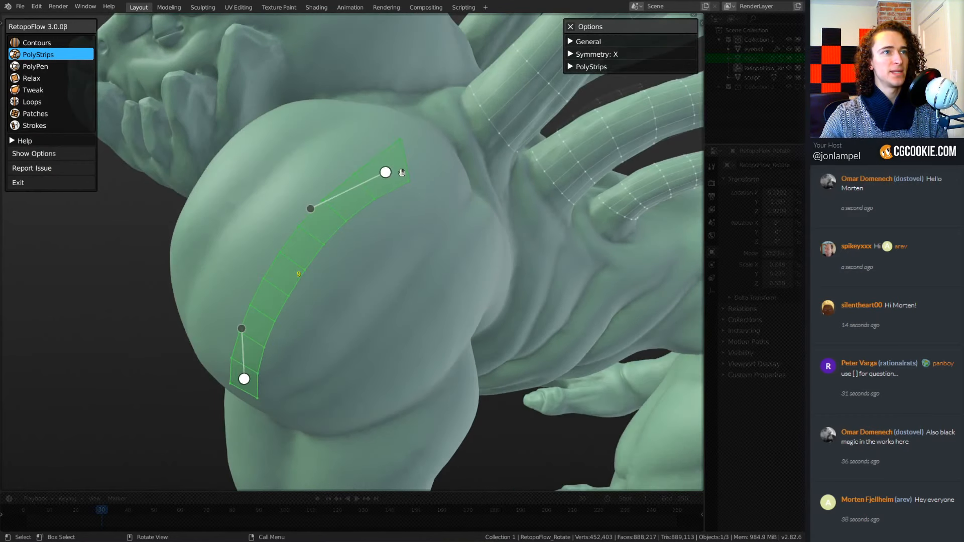
{"action": "left_click_drag", "start_coordinate": [401, 173], "coordinate": [399, 176]}
{"action": "scroll", "coordinate": [373, 258], "scroll_direction": "down", "scroll_amount": 2, "text": "shift"}
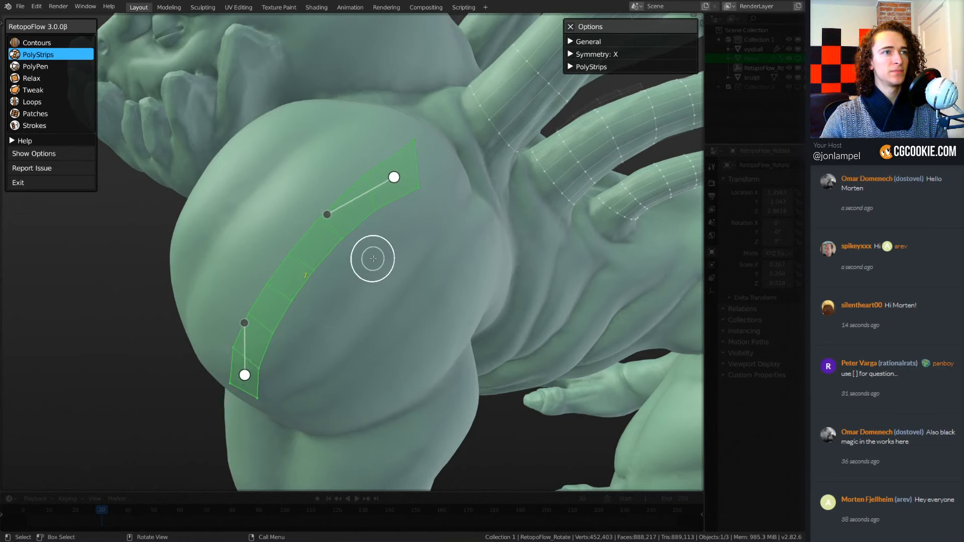
{"action": "scroll", "coordinate": [373, 258], "scroll_direction": "up", "scroll_amount": 3, "text": "shift"}
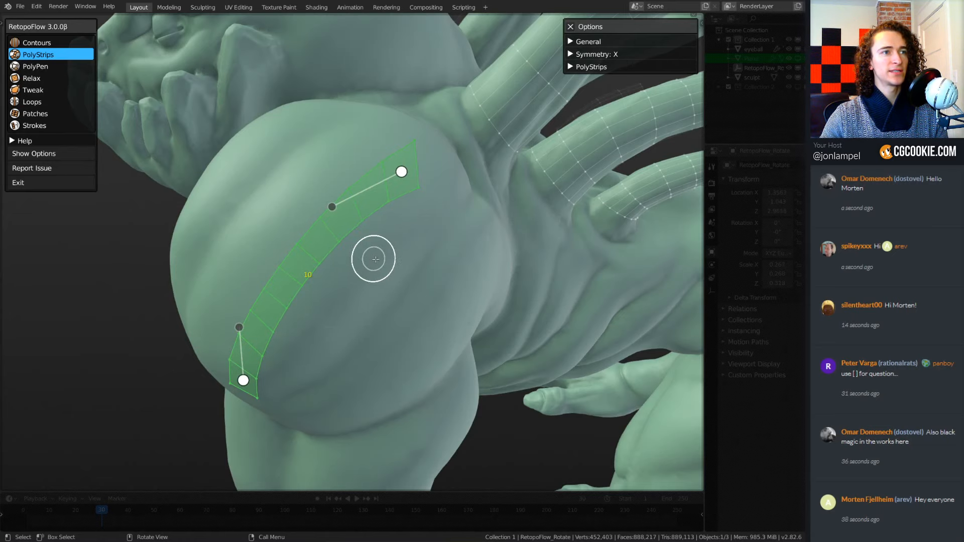
Select a quad midway along the shoulder strip and draw a branching strip from it toward the front of the shoulder.
{"action": "left_click", "coordinate": [301, 265]}
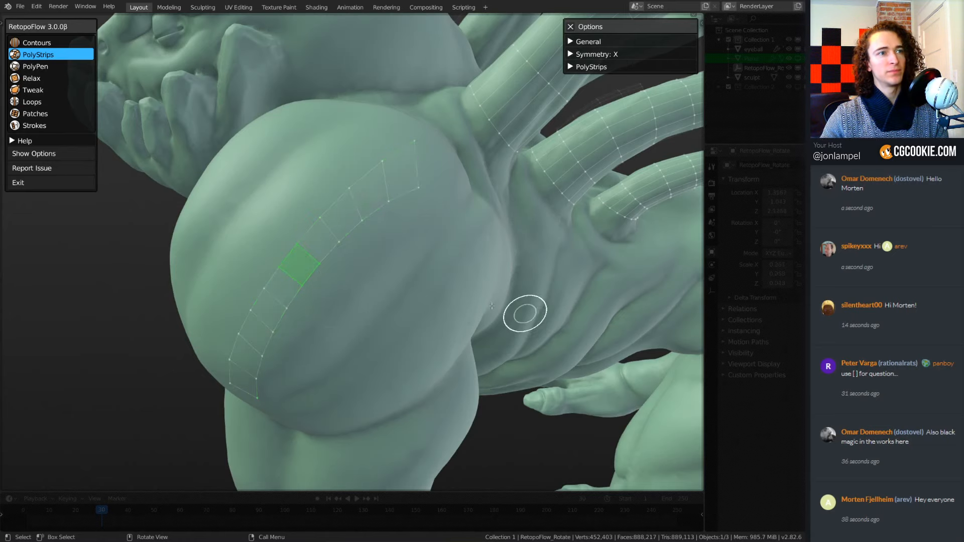
{"action": "middle_click_drag", "start_coordinate": [473, 293], "coordinate": [497, 298]}
{"action": "left_click_drag", "start_coordinate": [420, 286], "coordinate": [291, 226], "text": "ctrl"}
{"action": "mouse_move", "coordinate": [511, 317]}
{"action": "middle_mouse_down"}
{"action": "mouse_move", "coordinate": [484, 281]}
{"action": "mouse_move", "coordinate": [487, 296]}
{"action": "middle_mouse_up"}
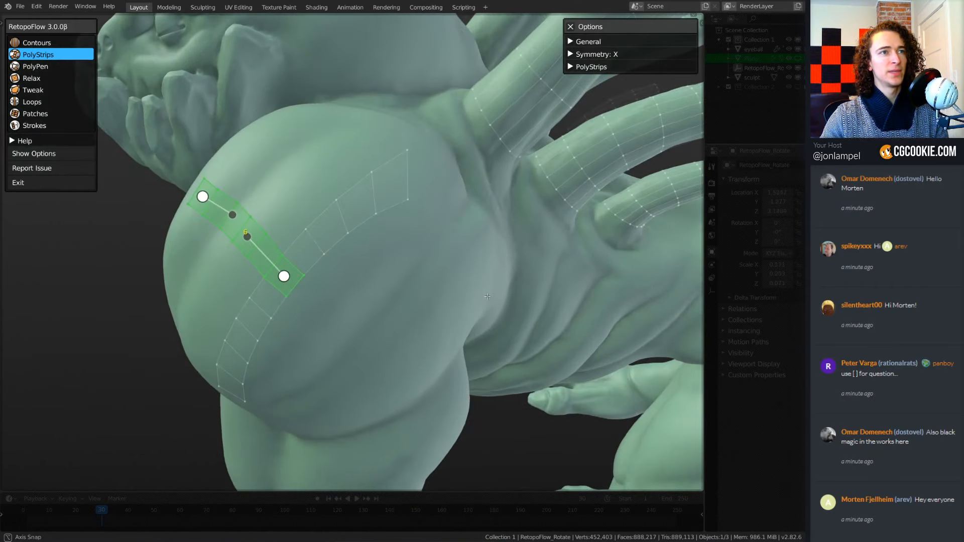
Try drawing a strip down the shoulder from the main strip's upper end quad, and undo it.
{"action": "left_click", "coordinate": [391, 181]}
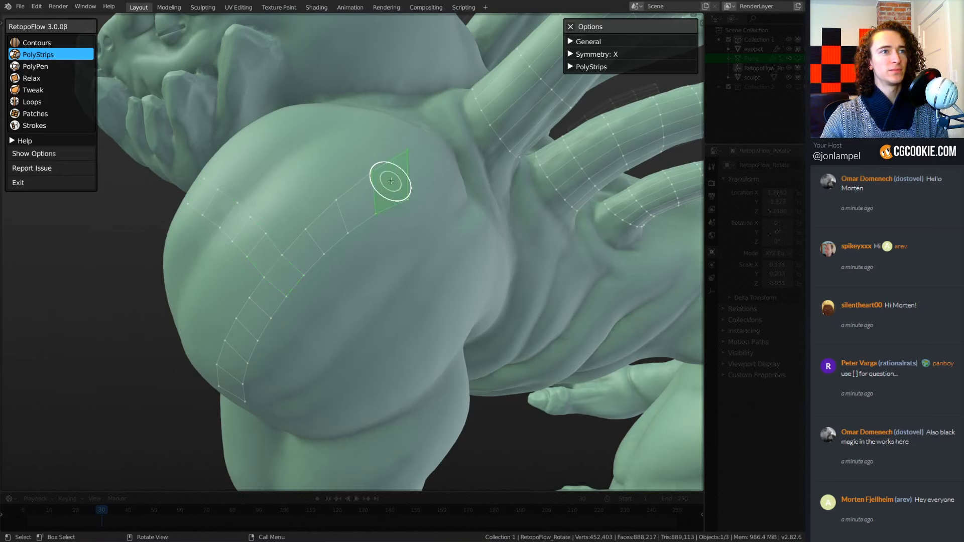
{"action": "left_click_drag", "start_coordinate": [390, 182], "coordinate": [405, 334], "text": "ctrl"}
{"action": "mouse_move", "coordinate": [442, 340]}
{"action": "middle_mouse_down"}
{"action": "mouse_move", "coordinate": [436, 274]}
{"action": "mouse_move", "coordinate": [458, 274]}
{"action": "middle_mouse_up"}
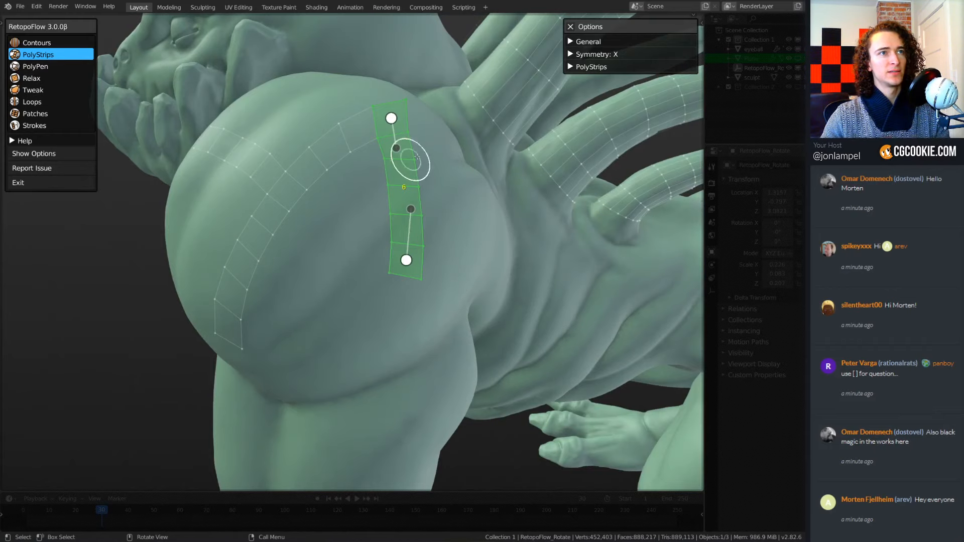
{"action": "mouse_move", "coordinate": [386, 210]}
{"action": "middle_mouse_down"}
{"action": "mouse_move", "coordinate": [401, 209]}
{"action": "mouse_move", "coordinate": [411, 226]}
{"action": "middle_mouse_up"}
{"action": "key", "text": "ctrl+z"}
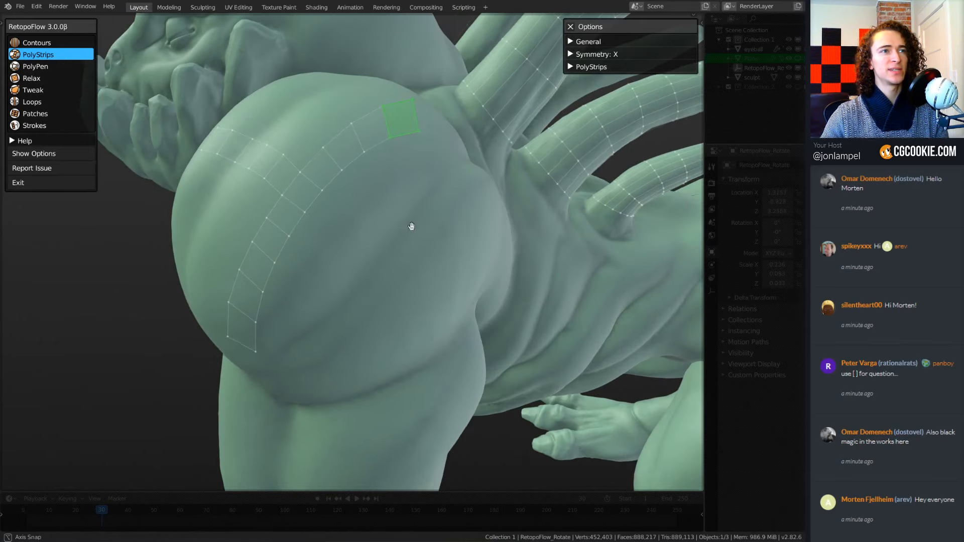
Select the shoulder strip's section below the branch and bend its curve with the two inner control handles.
{"action": "left_click", "coordinate": [373, 130], "text": "shift"}
{"action": "left_click", "coordinate": [320, 166], "text": "shift"}
{"action": "middle_click_drag", "start_coordinate": [371, 183], "coordinate": [356, 159]}
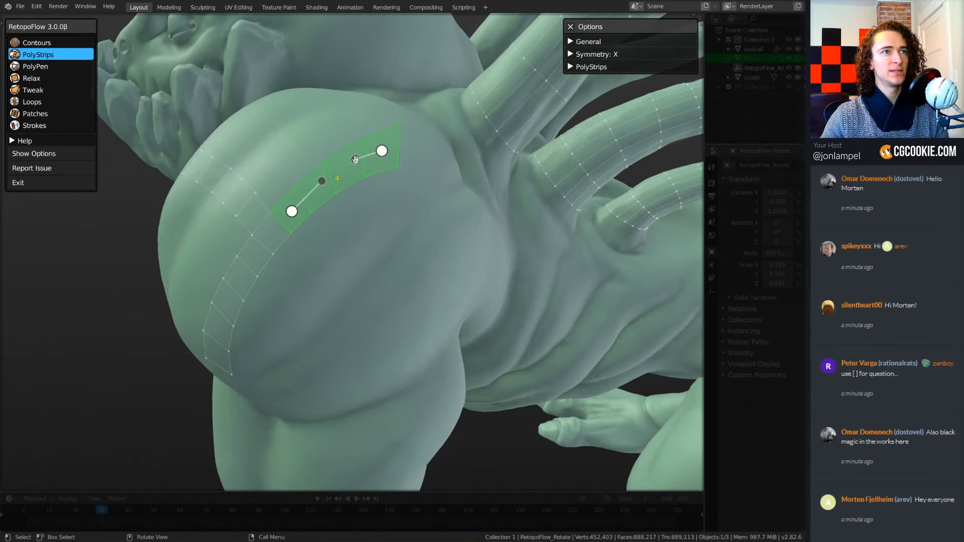
{"action": "mouse_move", "coordinate": [326, 281]}
{"action": "middle_mouse_down"}
{"action": "mouse_move", "coordinate": [345, 269]}
{"action": "mouse_move", "coordinate": [301, 168]}
{"action": "middle_mouse_up"}
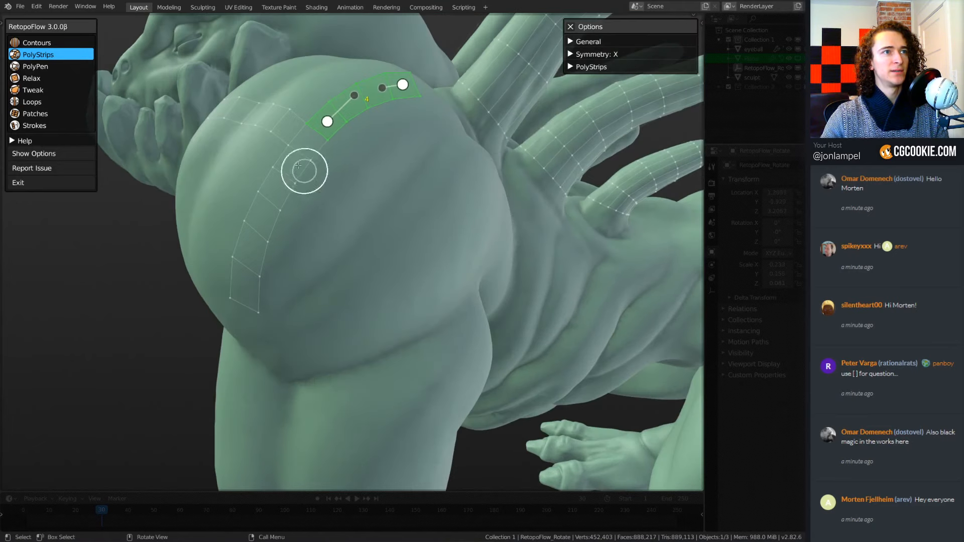
{"action": "mouse_move", "coordinate": [301, 167]}
{"action": "left_mouse_down"}
{"action": "mouse_move", "coordinate": [259, 223]}
{"action": "mouse_move", "coordinate": [248, 298]}
{"action": "left_mouse_up"}
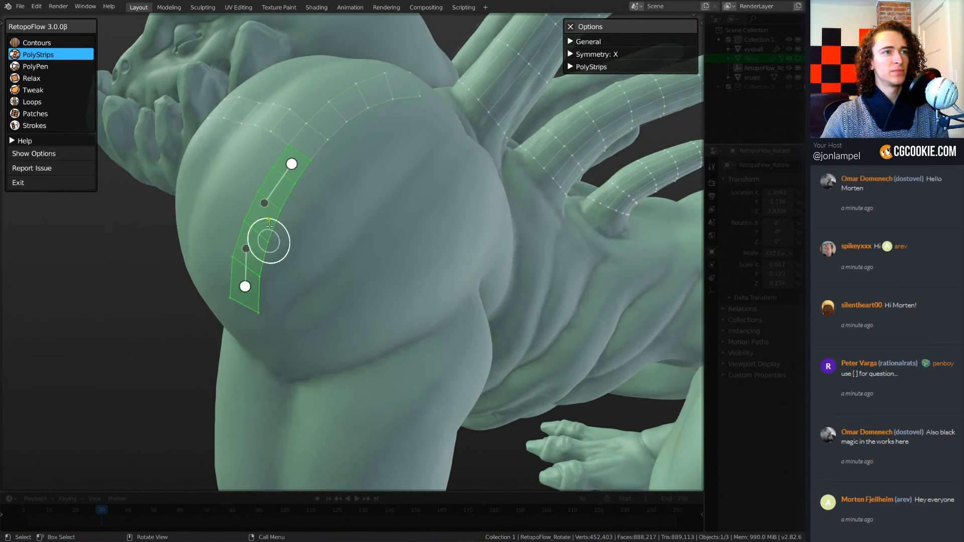
{"action": "left_click_drag", "start_coordinate": [230, 230], "coordinate": [240, 239]}
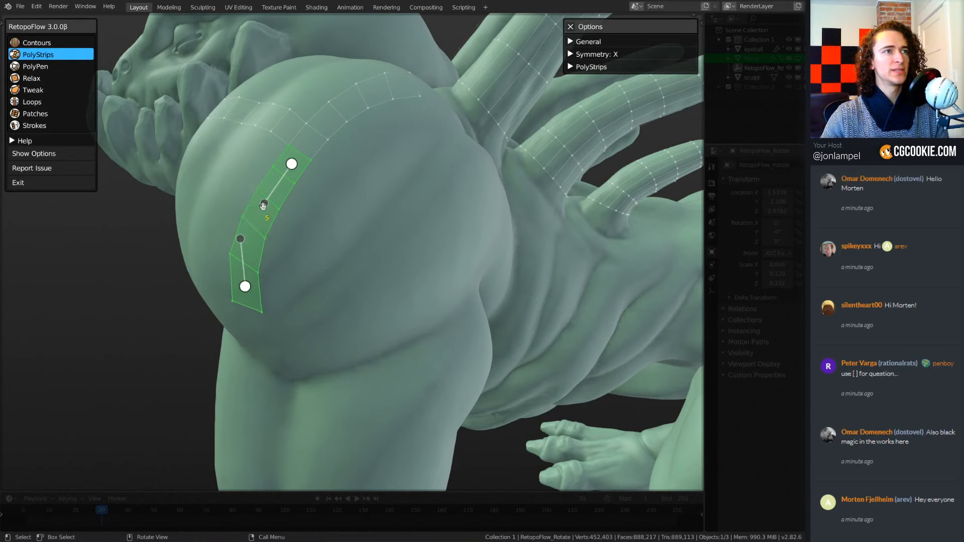
{"action": "mouse_move", "coordinate": [264, 203]}
{"action": "left_mouse_down"}
{"action": "mouse_move", "coordinate": [256, 182]}
{"action": "mouse_move", "coordinate": [252, 208]}
{"action": "left_mouse_up"}
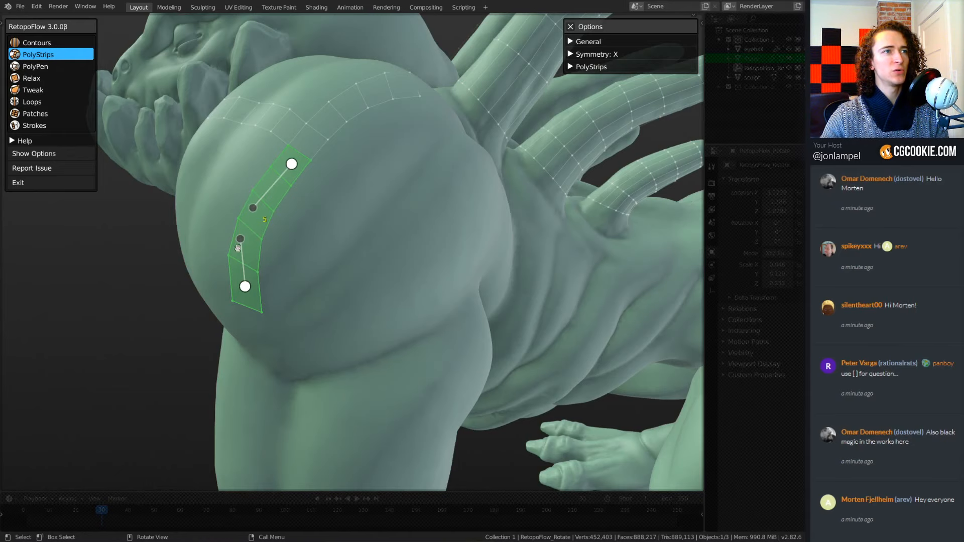
{"action": "left_click_drag", "start_coordinate": [240, 239], "coordinate": [244, 241]}
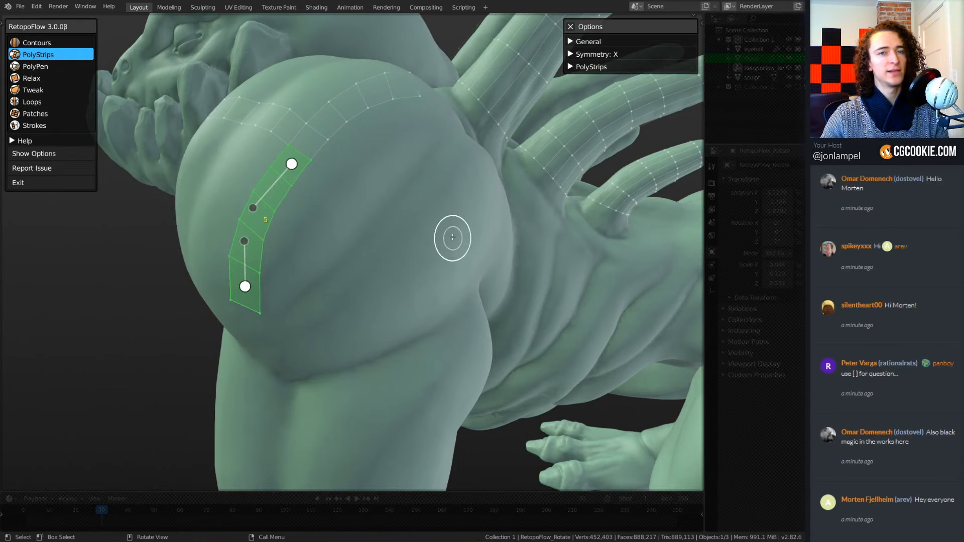
Draw a strip from a quad in the main strip's upper section down the shoulder, and adjust its upper inner handle.
{"action": "middle_click_drag", "start_coordinate": [450, 236], "coordinate": [450, 246]}
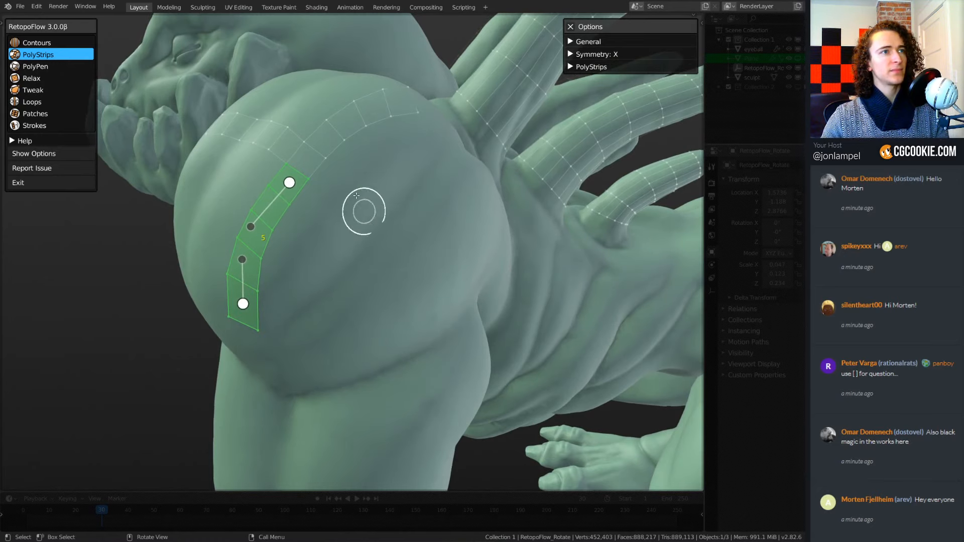
{"action": "left_click", "coordinate": [352, 122]}
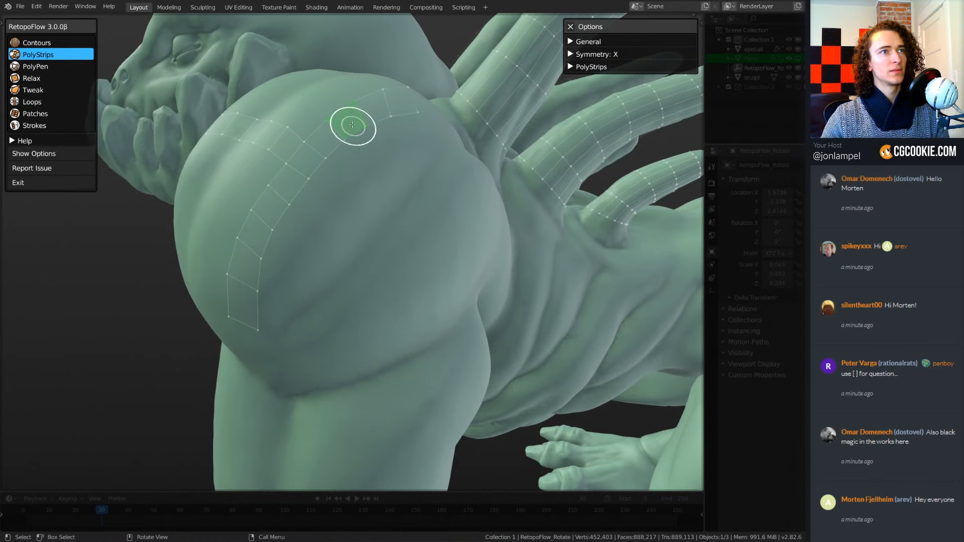
{"action": "mouse_move", "coordinate": [350, 124]}
{"action": "left_mouse_down", "text": "ctrl"}
{"action": "mouse_move", "coordinate": [395, 215]}
{"action": "mouse_move", "coordinate": [415, 315]}
{"action": "left_mouse_up", "text": "ctrl"}
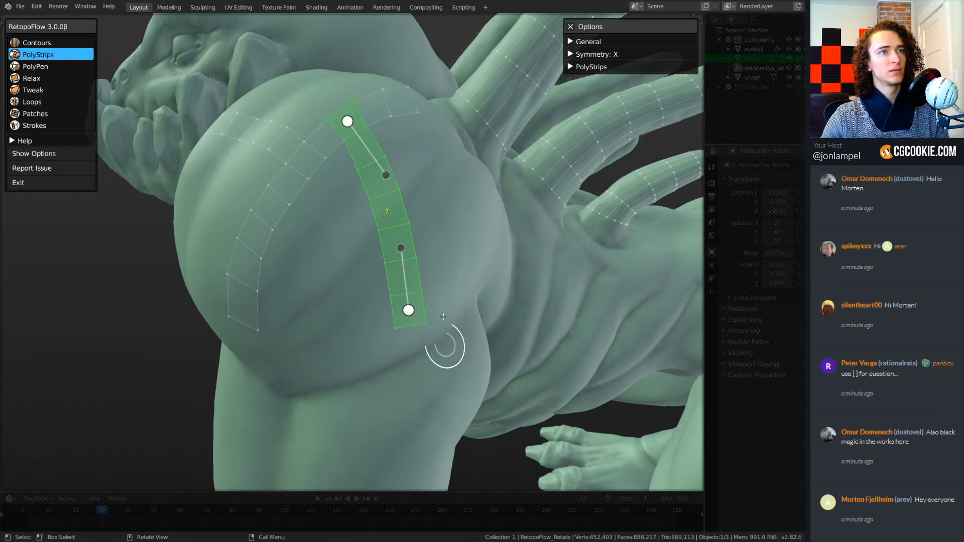
{"action": "mouse_move", "coordinate": [441, 401]}
{"action": "middle_mouse_down"}
{"action": "mouse_move", "coordinate": [395, 178]}
{"action": "mouse_move", "coordinate": [383, 172]}
{"action": "middle_mouse_up"}
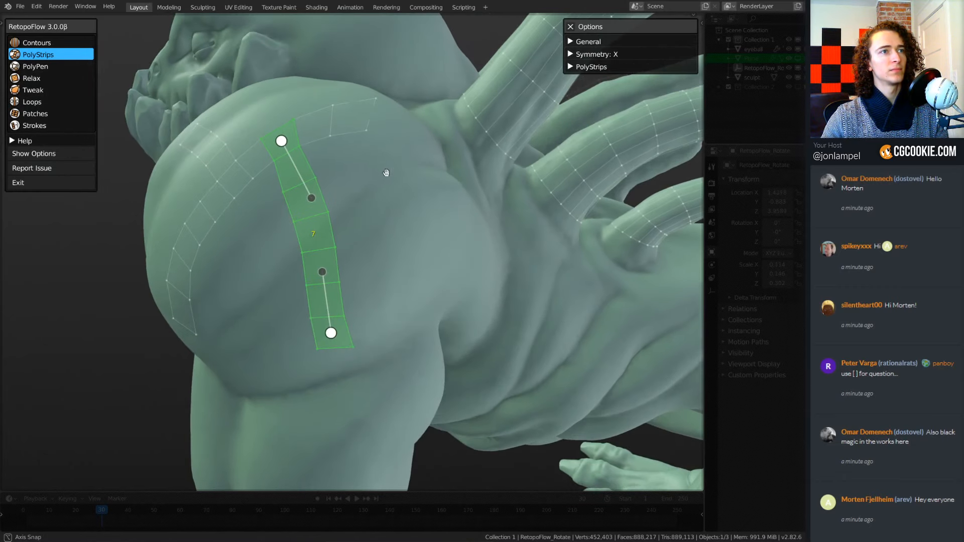
{"action": "left_click_drag", "start_coordinate": [322, 192], "coordinate": [314, 202]}
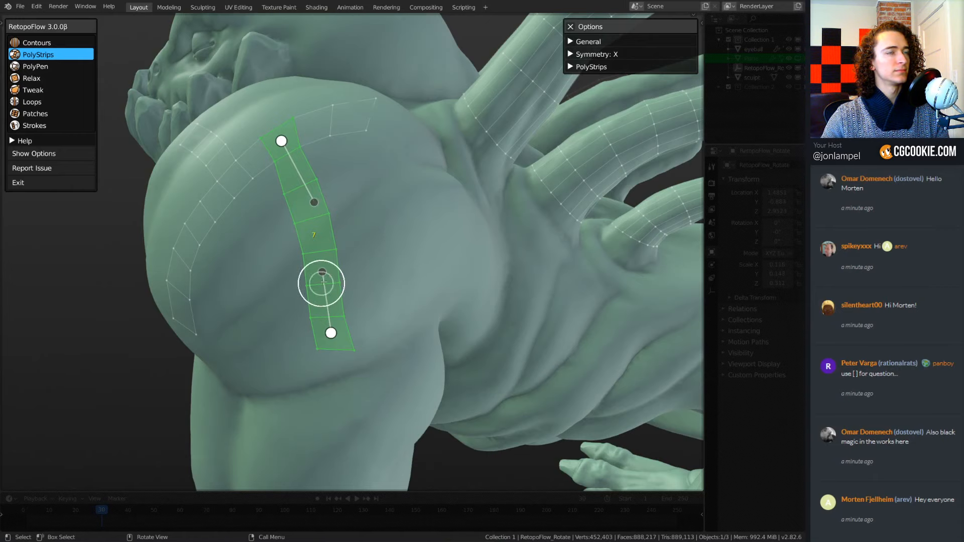
{"action": "middle_click_drag", "start_coordinate": [321, 281], "coordinate": [362, 254]}
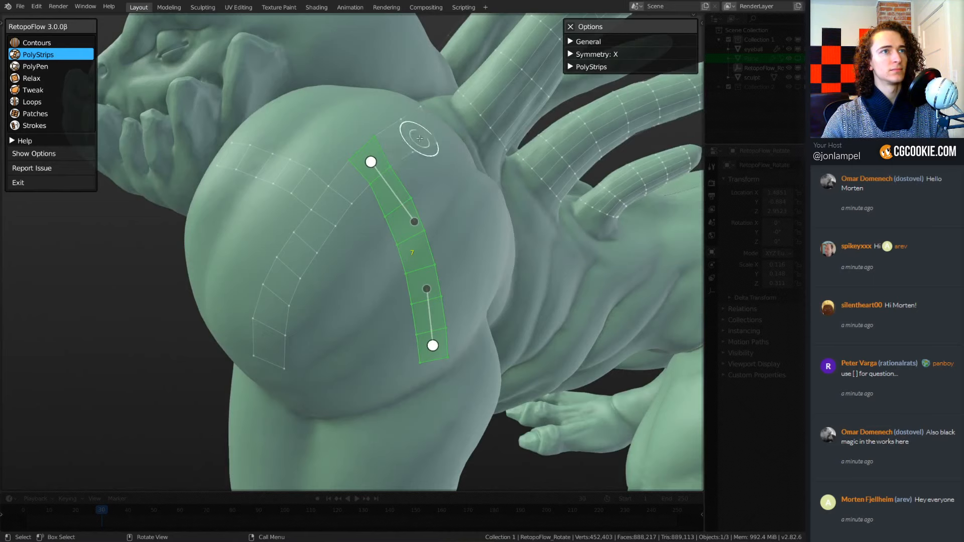
Select all the connected strips on the shoulder and delete their vertices.
{"action": "mouse_move", "coordinate": [421, 132]}
{"action": "left_mouse_down"}
{"action": "mouse_move", "coordinate": [349, 182]}
{"action": "mouse_move", "coordinate": [288, 282]}
{"action": "mouse_move", "coordinate": [278, 331]}
{"action": "left_mouse_up"}
{"action": "left_click", "coordinate": [273, 342], "text": "shift"}
{"action": "left_click", "coordinate": [304, 191], "text": "shift"}
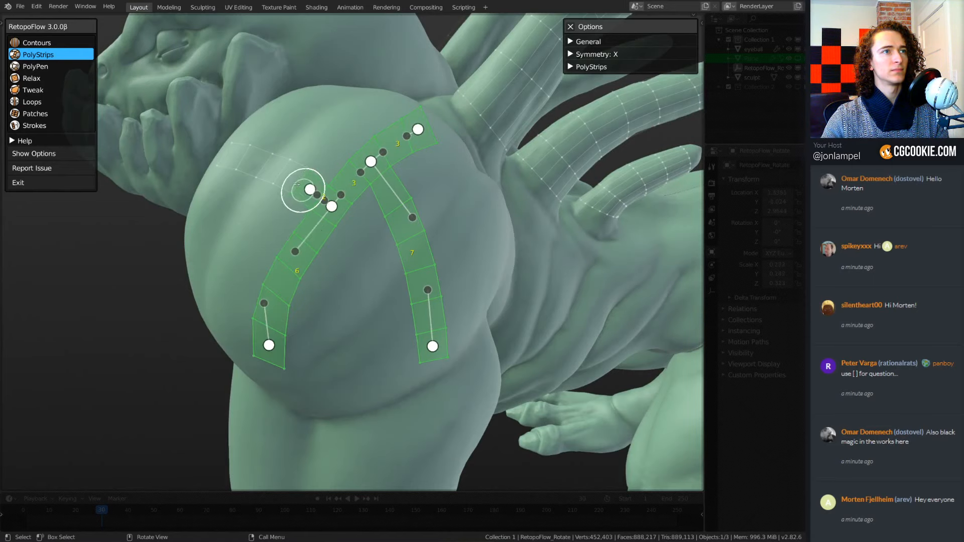
{"action": "left_click", "coordinate": [294, 180], "text": "shift"}
{"action": "left_click", "coordinate": [276, 176], "text": "shift"}
{"action": "middle_click_drag", "start_coordinate": [362, 210], "coordinate": [360, 238]}
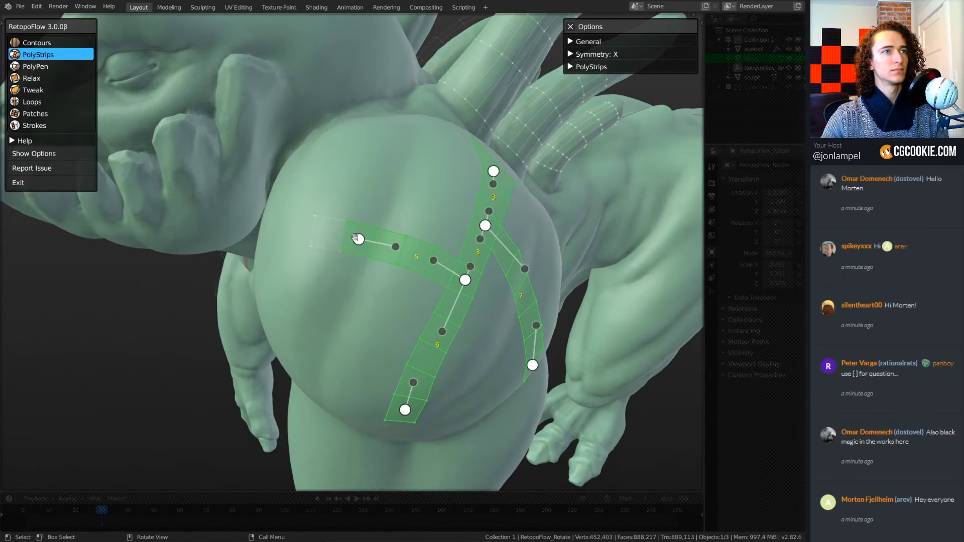
{"action": "key", "text": "x"}
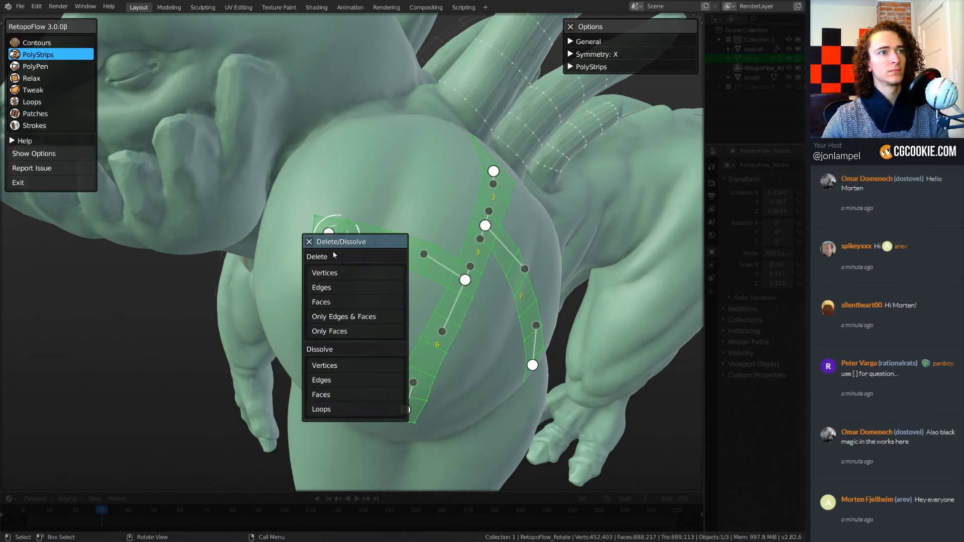
{"action": "left_click", "coordinate": [338, 275]}
Draw a quad strip along the muscle crease at the back of the shoulder and pull in its rear end.
{"action": "mouse_move", "coordinate": [339, 278]}
{"action": "middle_mouse_down"}
{"action": "mouse_move", "coordinate": [439, 290]}
{"action": "mouse_move", "coordinate": [385, 318]}
{"action": "mouse_move", "coordinate": [394, 296]}
{"action": "mouse_move", "coordinate": [387, 271]}
{"action": "mouse_move", "coordinate": [417, 288]}
{"action": "mouse_move", "coordinate": [421, 276]}
{"action": "middle_mouse_up"}
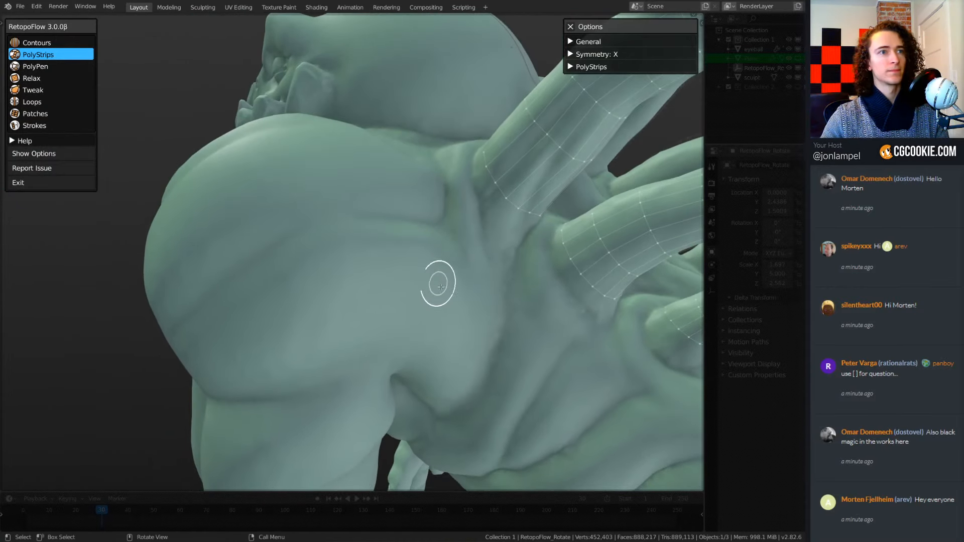
{"action": "mouse_move", "coordinate": [442, 249]}
{"action": "left_mouse_down"}
{"action": "mouse_move", "coordinate": [304, 276]}
{"action": "mouse_move", "coordinate": [206, 355]}
{"action": "left_mouse_up"}
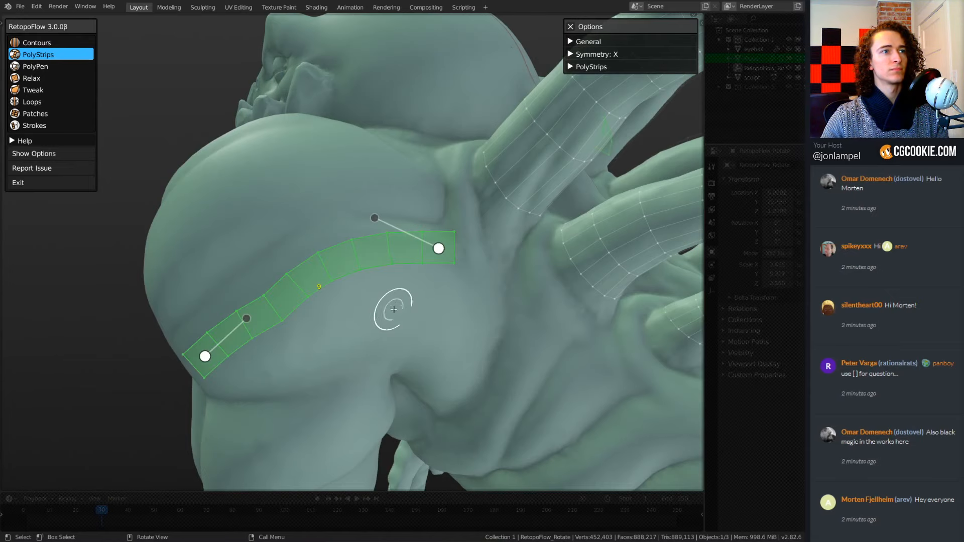
{"action": "middle_click_drag", "start_coordinate": [355, 303], "coordinate": [364, 292]}
{"action": "middle_click_drag", "start_coordinate": [363, 291], "coordinate": [325, 306]}
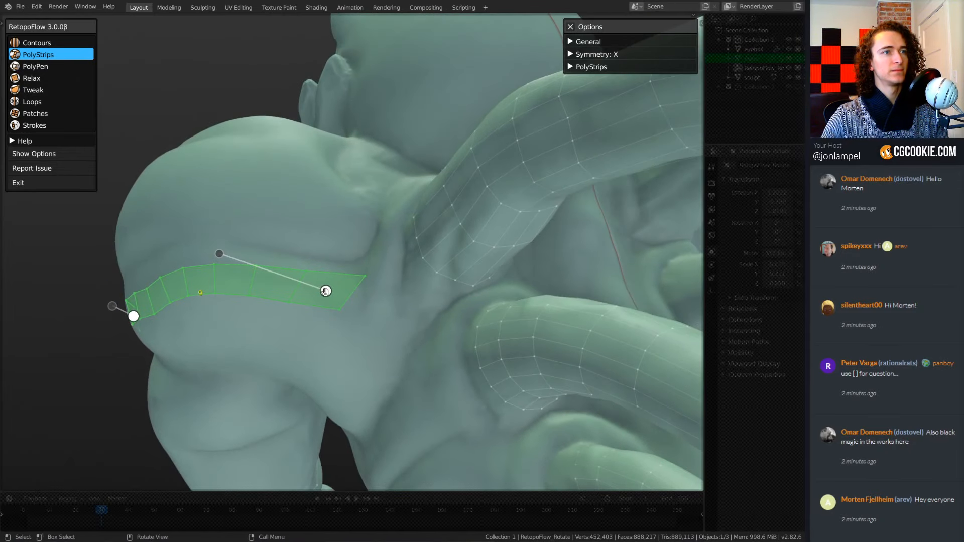
{"action": "left_click", "coordinate": [331, 289]}
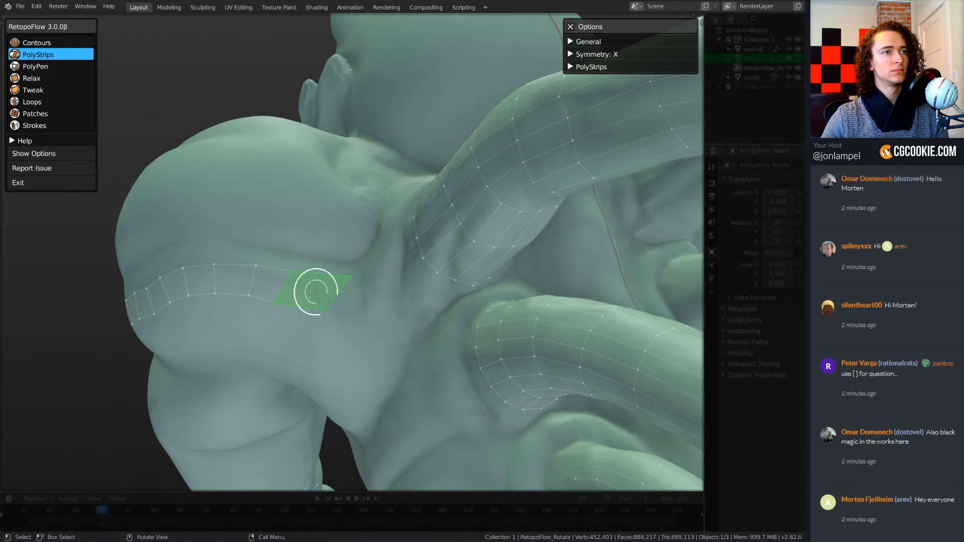
{"action": "middle_click_drag", "start_coordinate": [316, 346], "coordinate": [370, 281]}
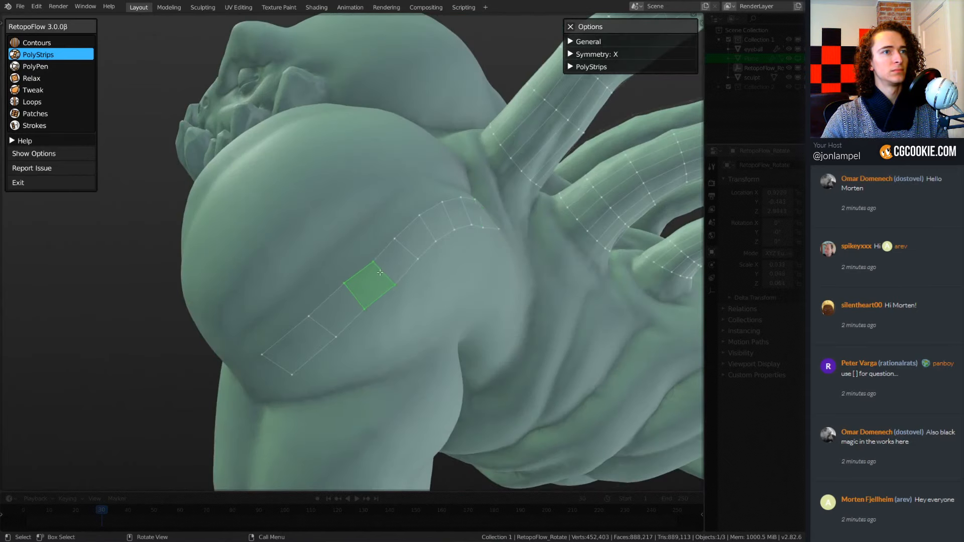
Switch to the Relax tool and back to PolyStrips.
{"action": "key", "text": "4"}
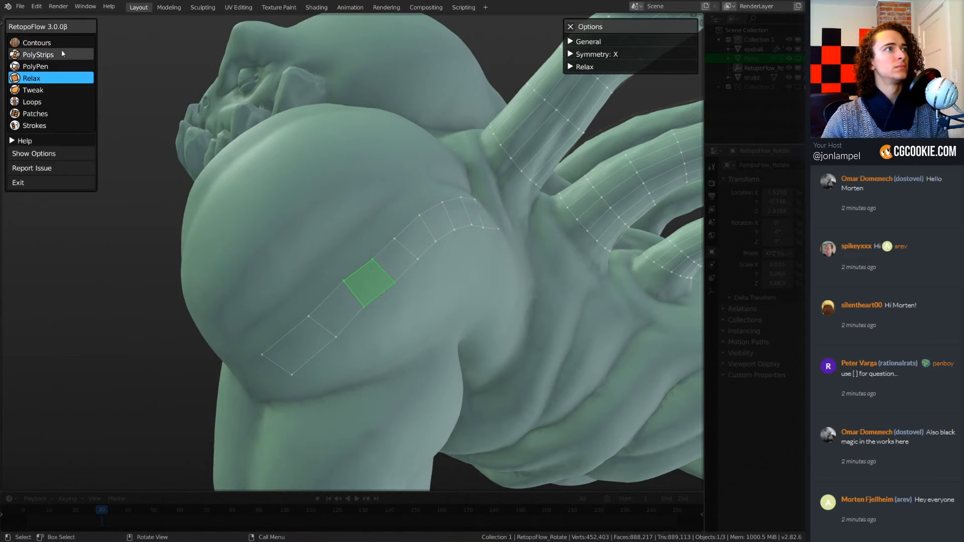
{"action": "mouse_move", "coordinate": [387, 241]}
{"action": "middle_mouse_down"}
{"action": "mouse_move", "coordinate": [383, 221]}
{"action": "mouse_move", "coordinate": [362, 221]}
{"action": "middle_mouse_up"}
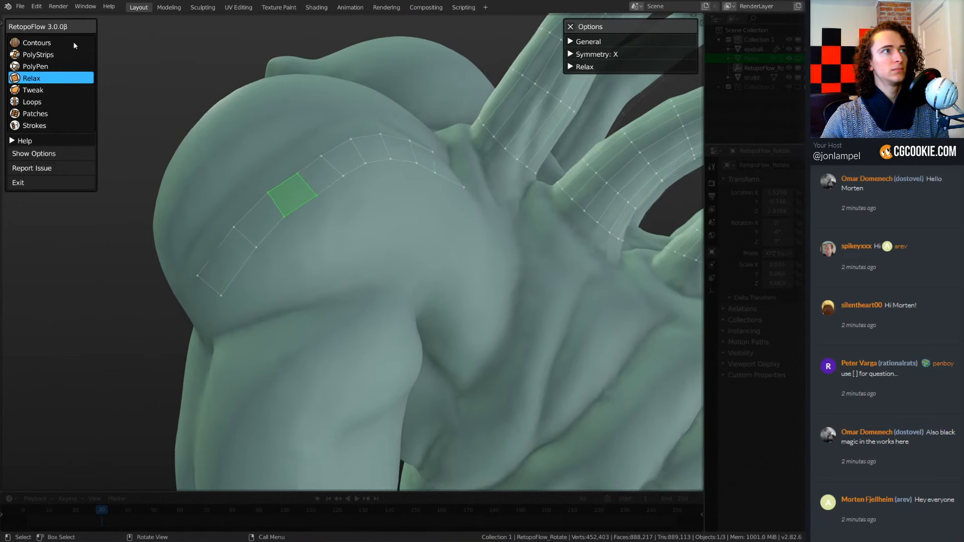
{"action": "left_click", "coordinate": [63, 54]}
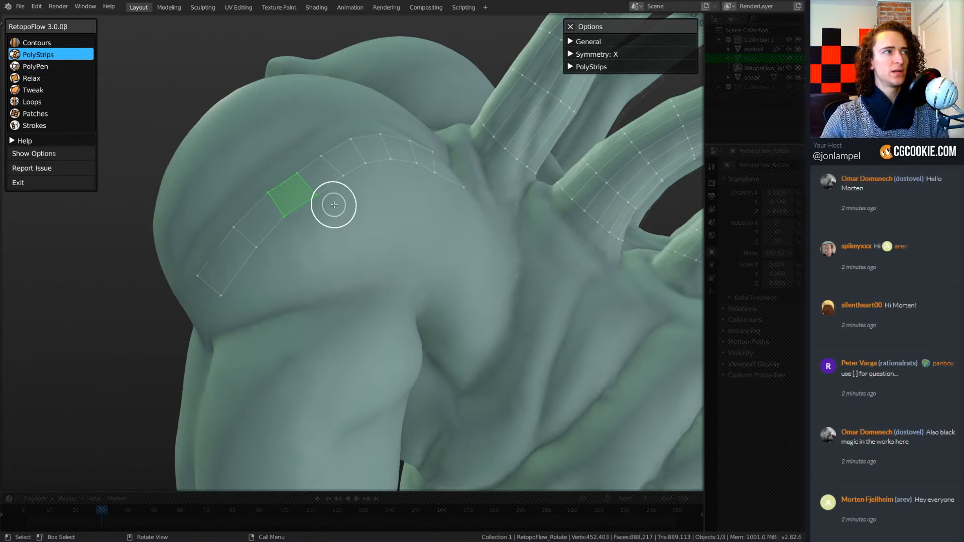
Select a quad midway along the new shoulder strip and switch to the PolyPen tool.
{"action": "mouse_move", "coordinate": [334, 206]}
{"action": "middle_mouse_down"}
{"action": "mouse_move", "coordinate": [351, 198]}
{"action": "mouse_move", "coordinate": [351, 211]}
{"action": "mouse_move", "coordinate": [443, 222]}
{"action": "mouse_move", "coordinate": [428, 228]}
{"action": "middle_mouse_up"}
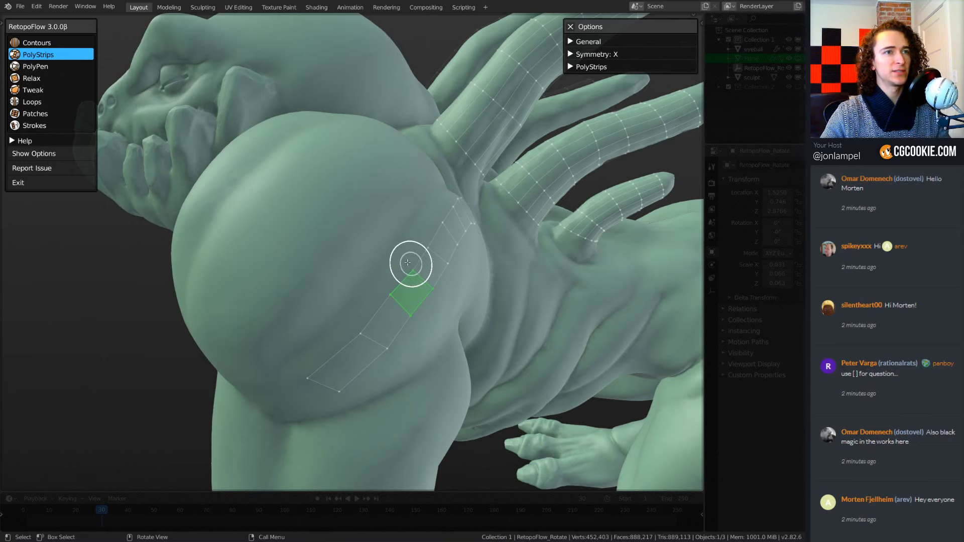
{"action": "mouse_move", "coordinate": [408, 263]}
{"action": "middle_mouse_down"}
{"action": "mouse_move", "coordinate": [372, 260]}
{"action": "mouse_move", "coordinate": [401, 264]}
{"action": "middle_mouse_up"}
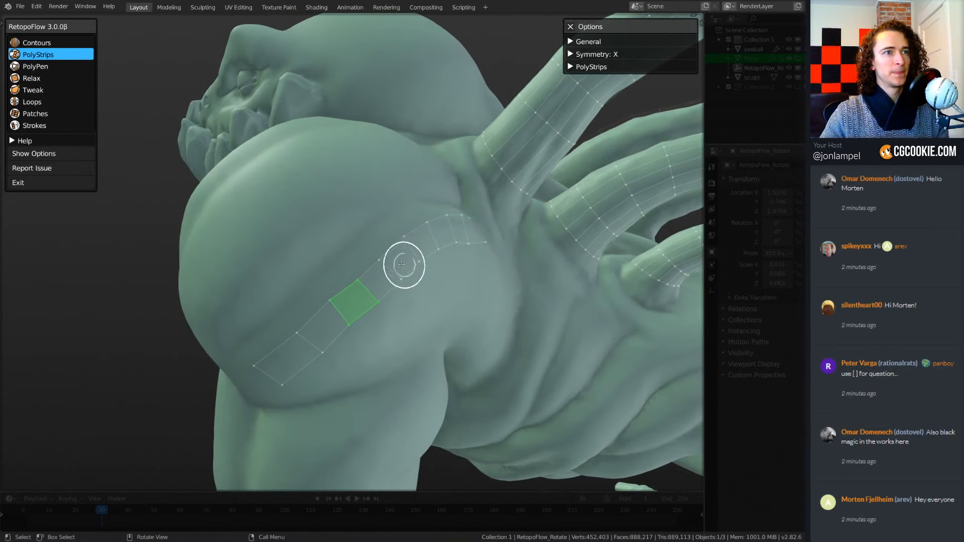
{"action": "left_click", "coordinate": [401, 264]}
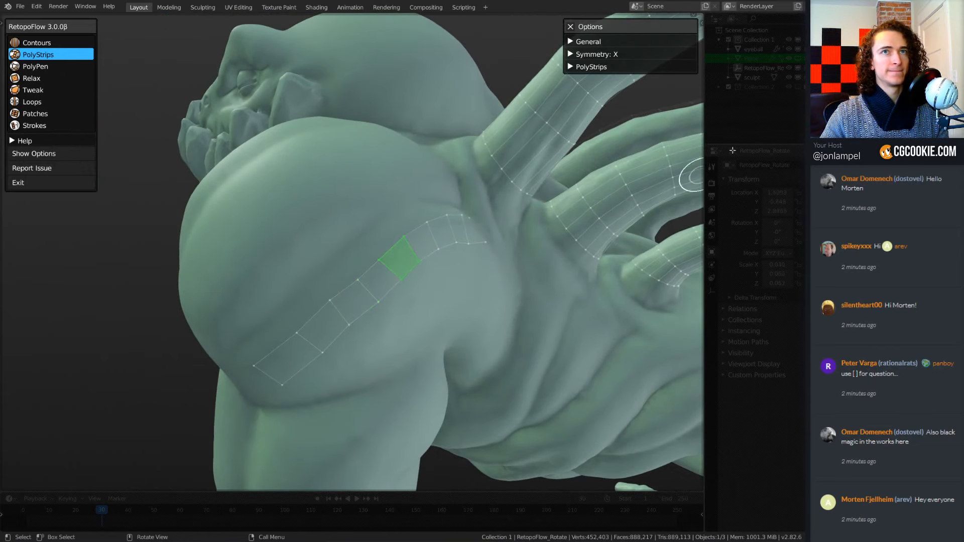
{"action": "middle_click_drag", "start_coordinate": [367, 291], "coordinate": [367, 301]}
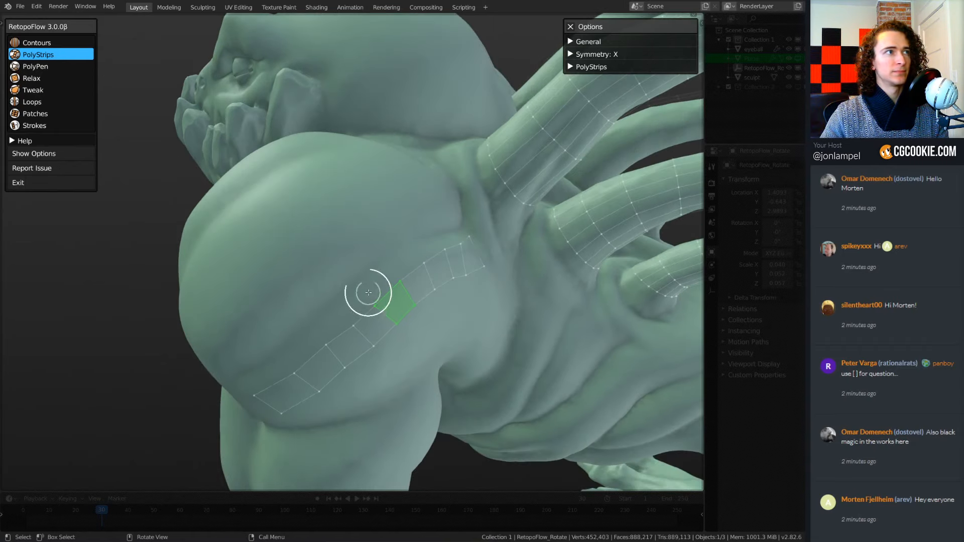
{"action": "left_click", "coordinate": [32, 65]}
{"action": "middle_click_drag", "start_coordinate": [346, 249], "coordinate": [308, 261]}
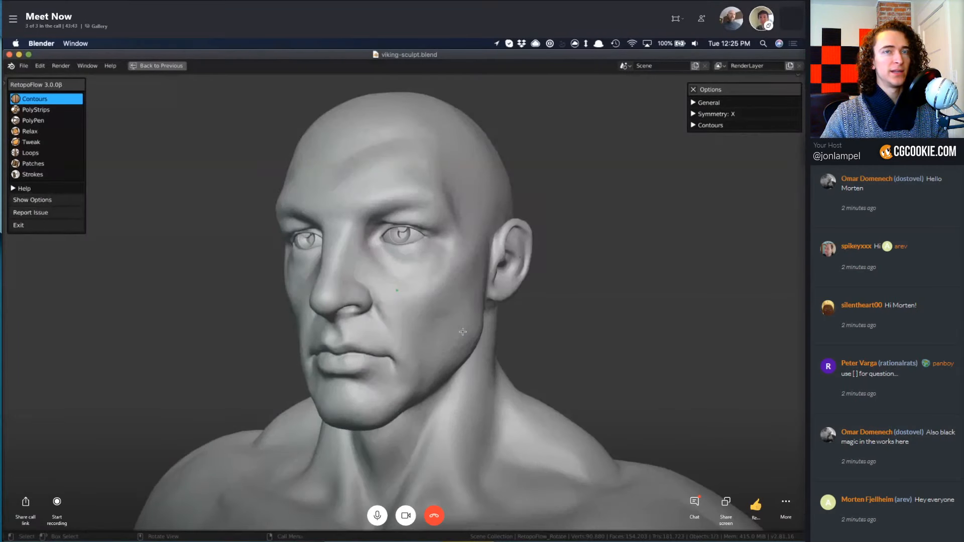
In viking-sculpt.blend, delete the selected vertex on the viking's cheek.
{"action": "middle_click_drag", "start_coordinate": [462, 332], "coordinate": [427, 339]}
{"action": "key", "text": "x"}
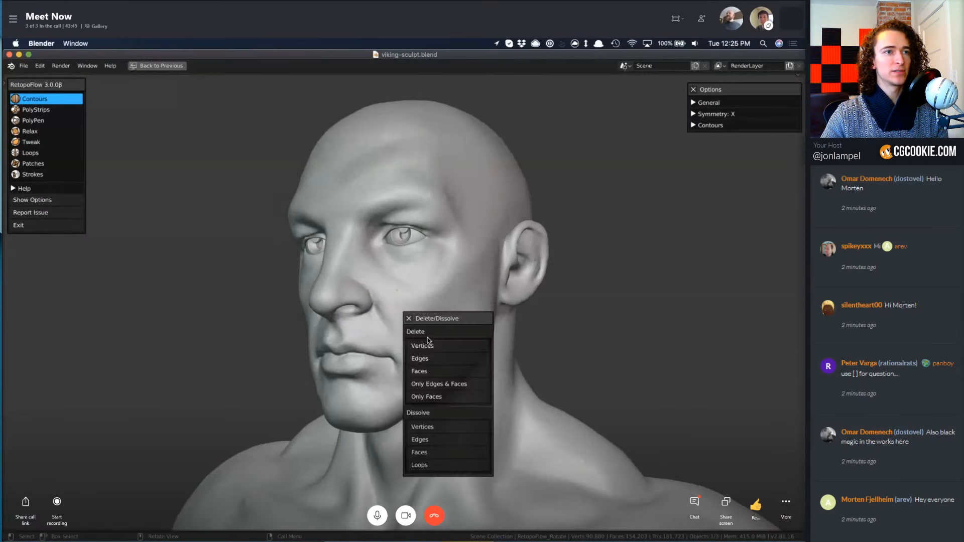
{"action": "left_click", "coordinate": [426, 346]}
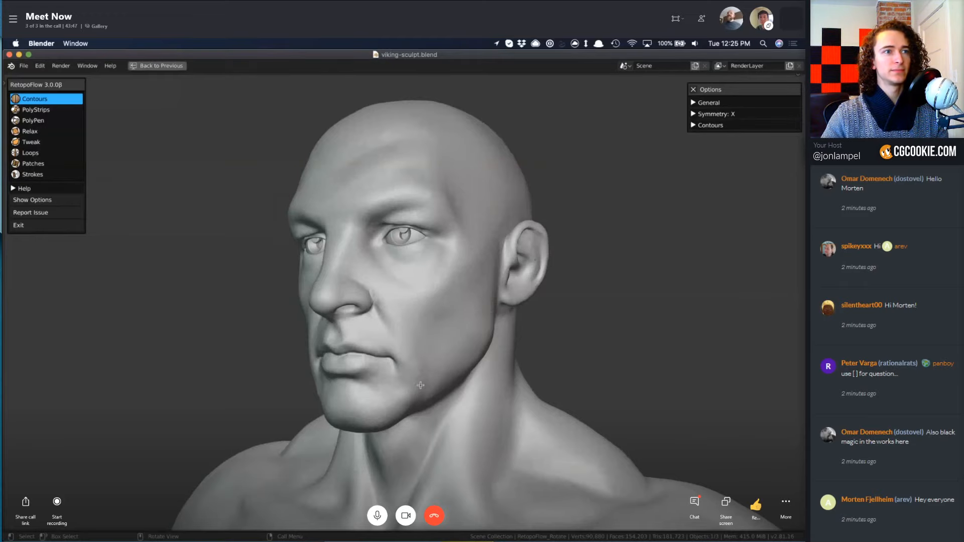
Switch to the PolyStrips tool for retopologizing the viking sculpt's head.
{"action": "mouse_move", "coordinate": [420, 385]}
{"action": "middle_mouse_down"}
{"action": "mouse_move", "coordinate": [598, 347]}
{"action": "mouse_move", "coordinate": [585, 367]}
{"action": "mouse_move", "coordinate": [485, 347]}
{"action": "middle_mouse_up"}
{"action": "scroll", "coordinate": [598, 346], "scroll_direction": "down", "scroll_amount": 10}
{"action": "scroll", "coordinate": [600, 359], "scroll_direction": "up", "scroll_amount": 1}
{"action": "scroll", "coordinate": [486, 346], "scroll_direction": "up", "scroll_amount": 5}
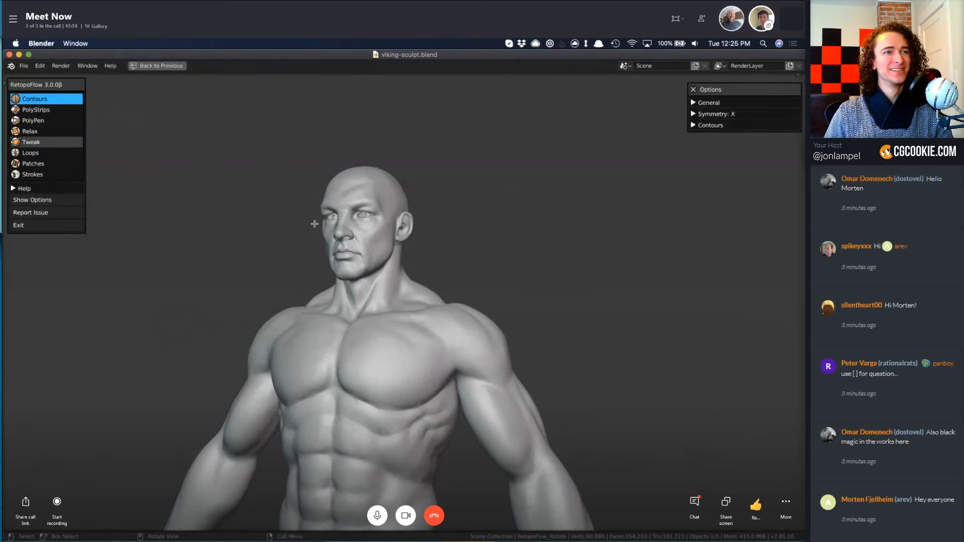
{"action": "mouse_move", "coordinate": [426, 314]}
{"action": "middle_mouse_down"}
{"action": "mouse_move", "coordinate": [474, 338]}
{"action": "mouse_move", "coordinate": [406, 330]}
{"action": "middle_mouse_up"}
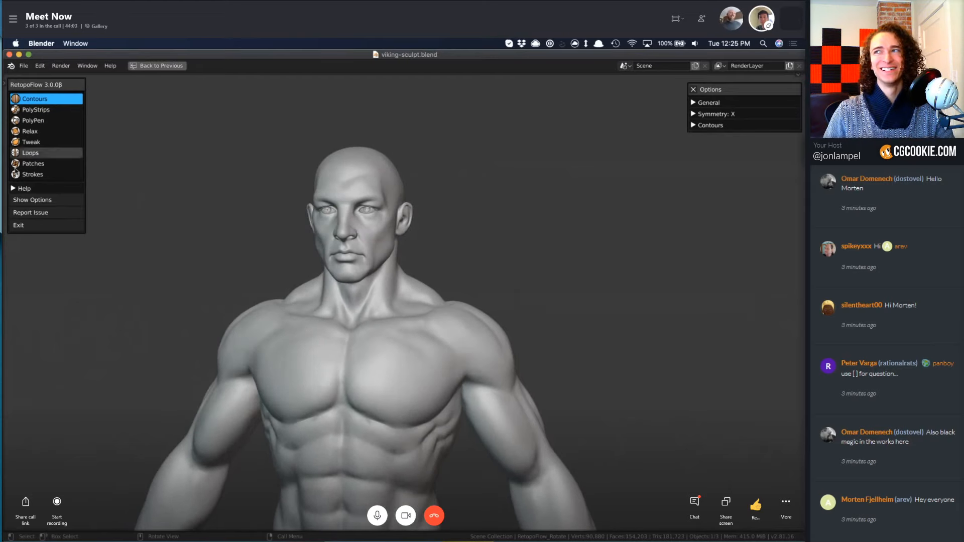
{"action": "left_click", "coordinate": [35, 109]}
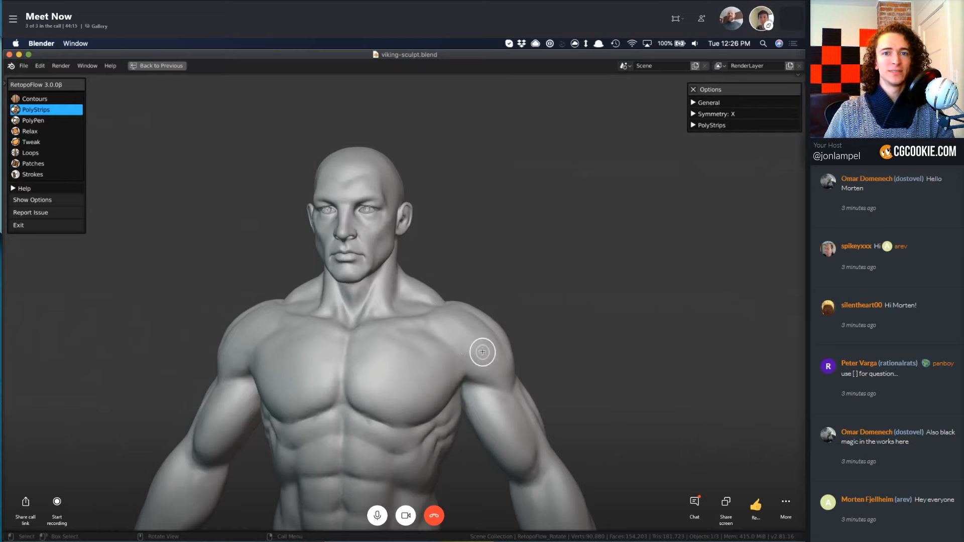
{"action": "mouse_move", "coordinate": [396, 323]}
{"action": "middle_mouse_down"}
{"action": "mouse_move", "coordinate": [430, 324]}
{"action": "mouse_move", "coordinate": [409, 312]}
{"action": "mouse_move", "coordinate": [424, 301]}
{"action": "mouse_move", "coordinate": [517, 353]}
{"action": "middle_mouse_up"}
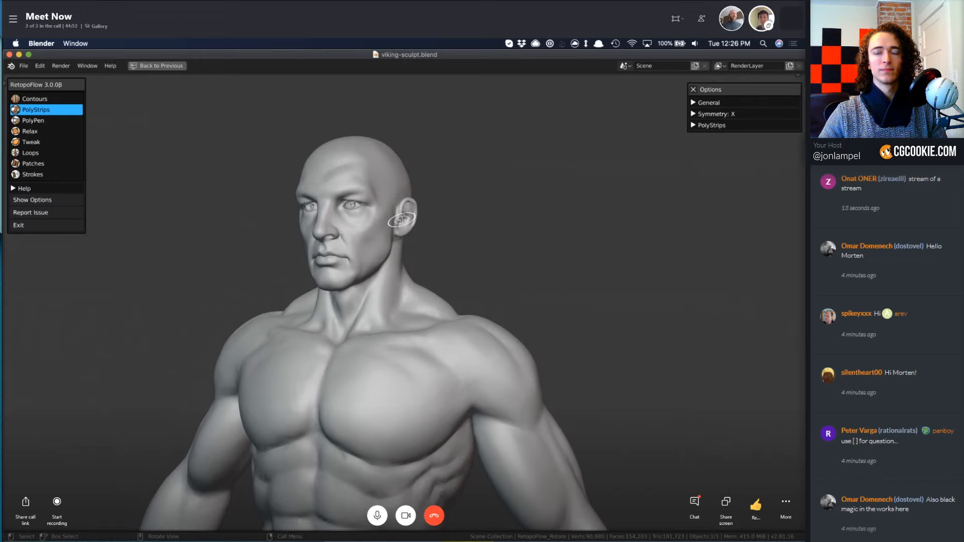
{"action": "scroll", "coordinate": [400, 221], "scroll_direction": "up", "scroll_amount": 4}
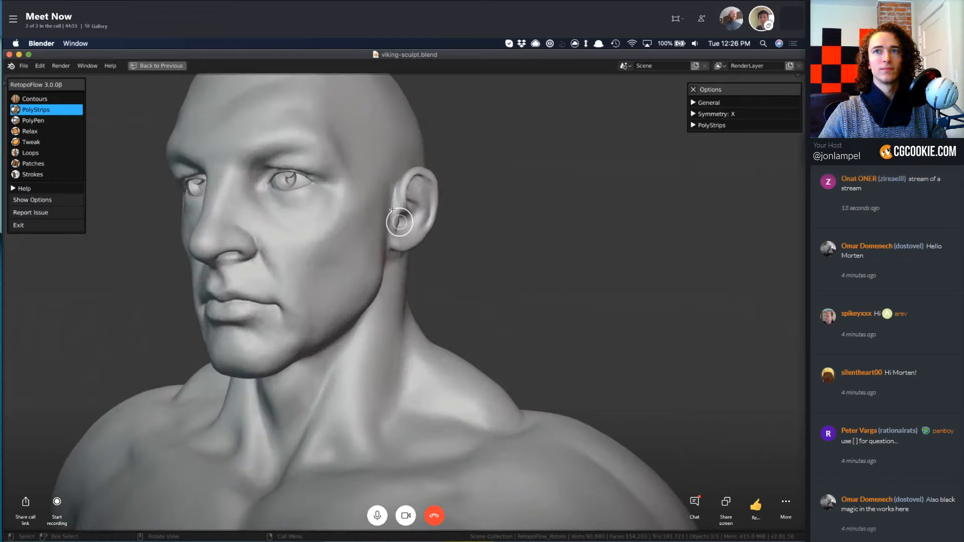
Examine the viking sculpt's head and upper body from several distances and three-quarter angles.
{"action": "scroll", "coordinate": [368, 195], "scroll_direction": "down", "scroll_amount": 2}
{"action": "middle_click_drag", "start_coordinate": [368, 194], "coordinate": [467, 243], "text": "shift"}
{"action": "scroll", "coordinate": [390, 207], "scroll_direction": "up", "scroll_amount": 2}
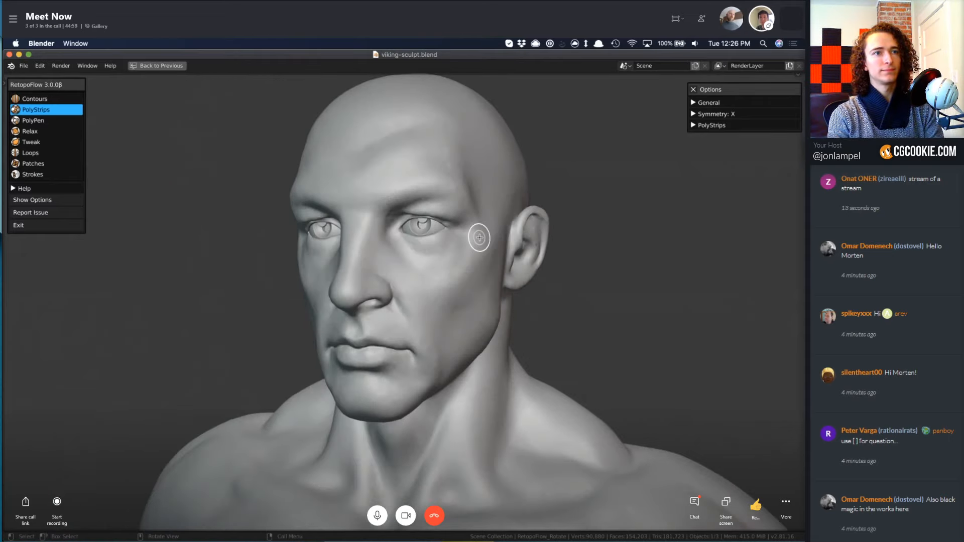
{"action": "middle_click_drag", "start_coordinate": [486, 270], "coordinate": [527, 265]}
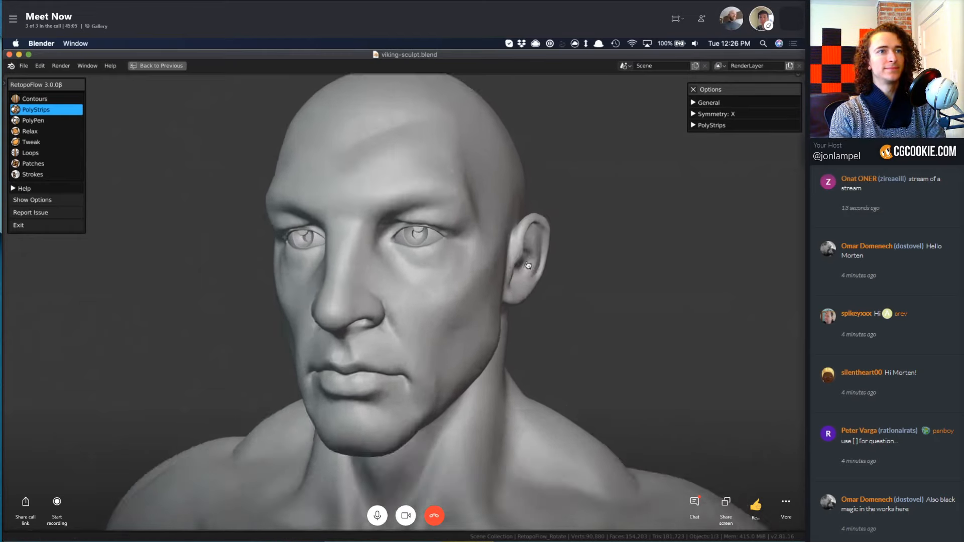
{"action": "scroll", "coordinate": [528, 266], "scroll_direction": "up", "scroll_amount": 5}
{"action": "scroll", "coordinate": [528, 267], "scroll_direction": "down", "scroll_amount": 9}
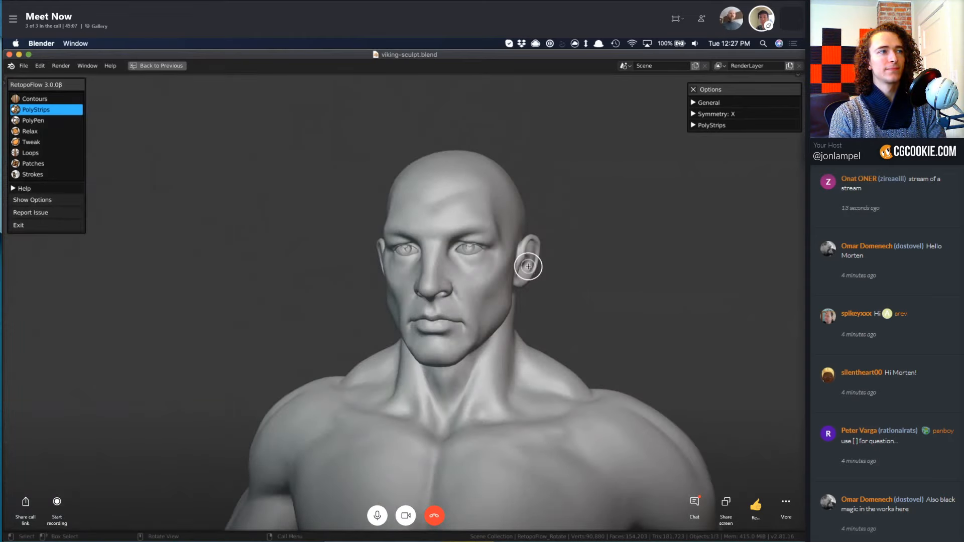
{"action": "scroll", "coordinate": [528, 266], "scroll_direction": "up", "scroll_amount": 4}
{"action": "middle_click_drag", "start_coordinate": [529, 266], "coordinate": [519, 278]}
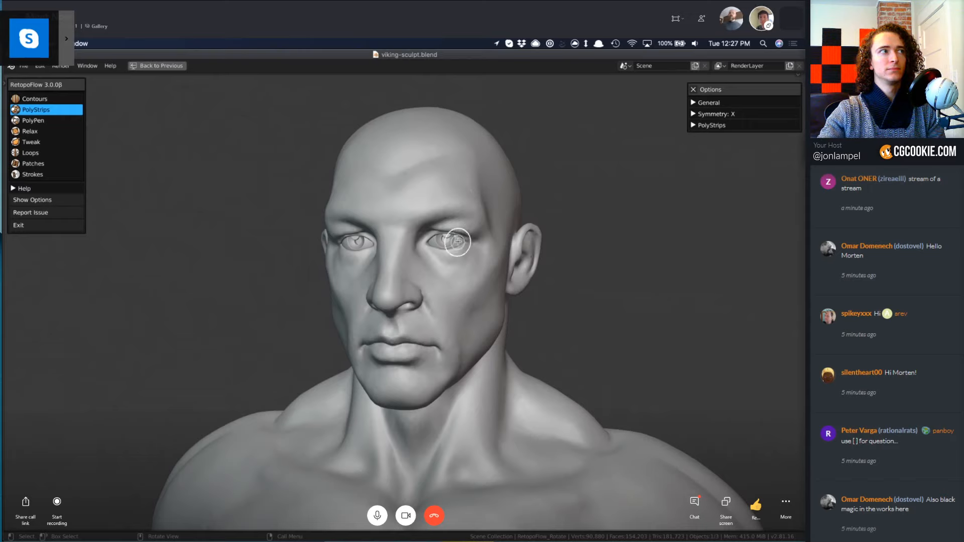
Draw a PolyStrips strip across the forehead just above the brow, from the centre to the outer end of the eyebrow.
{"action": "middle_click_drag", "start_coordinate": [469, 257], "coordinate": [453, 254]}
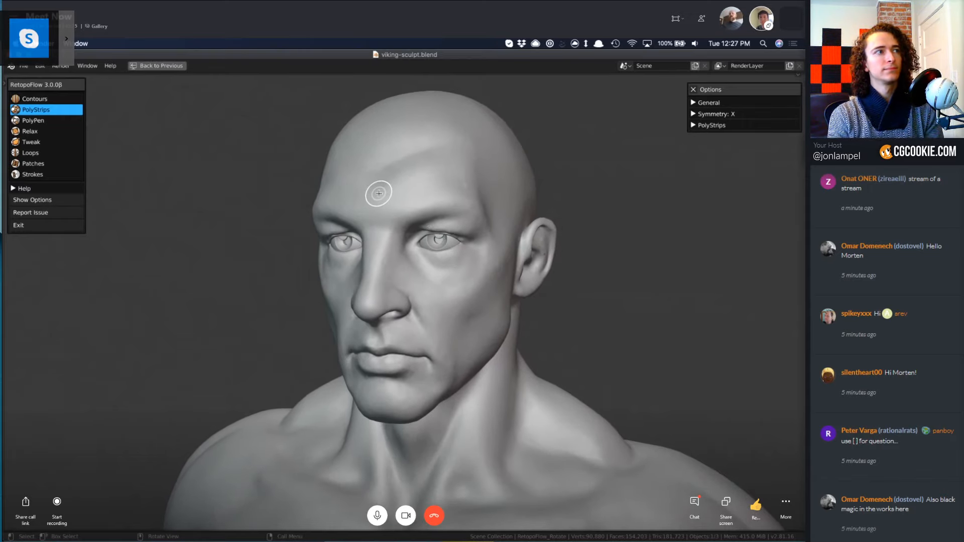
{"action": "left_click_drag", "start_coordinate": [375, 193], "coordinate": [470, 196]}
{"action": "middle_click_drag", "start_coordinate": [499, 276], "coordinate": [427, 284]}
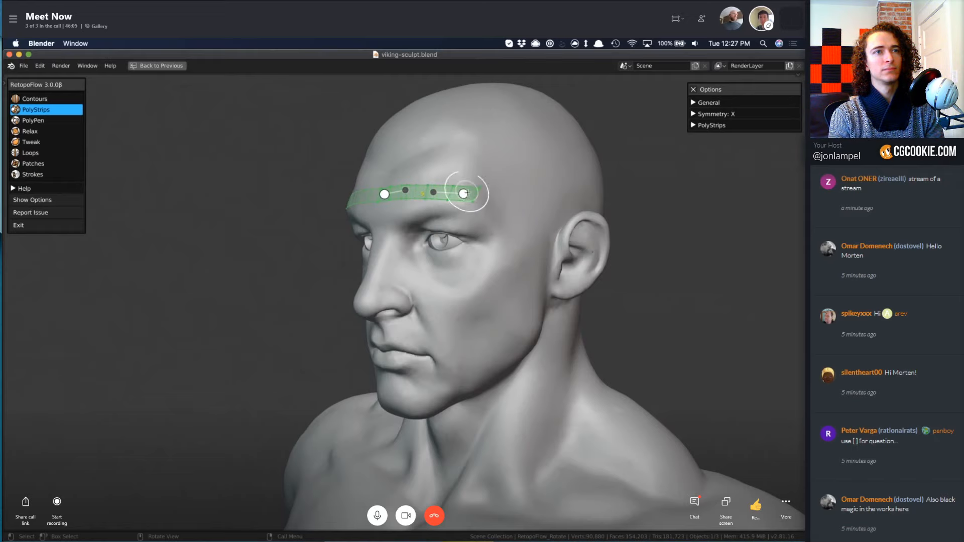
Undo a separate temple strip and draw one from the forehead strip's outer end around the eye socket to the cheekbone.
{"action": "mouse_move", "coordinate": [491, 201]}
{"action": "left_mouse_down"}
{"action": "mouse_move", "coordinate": [505, 236]}
{"action": "mouse_move", "coordinate": [492, 274]}
{"action": "left_mouse_up"}
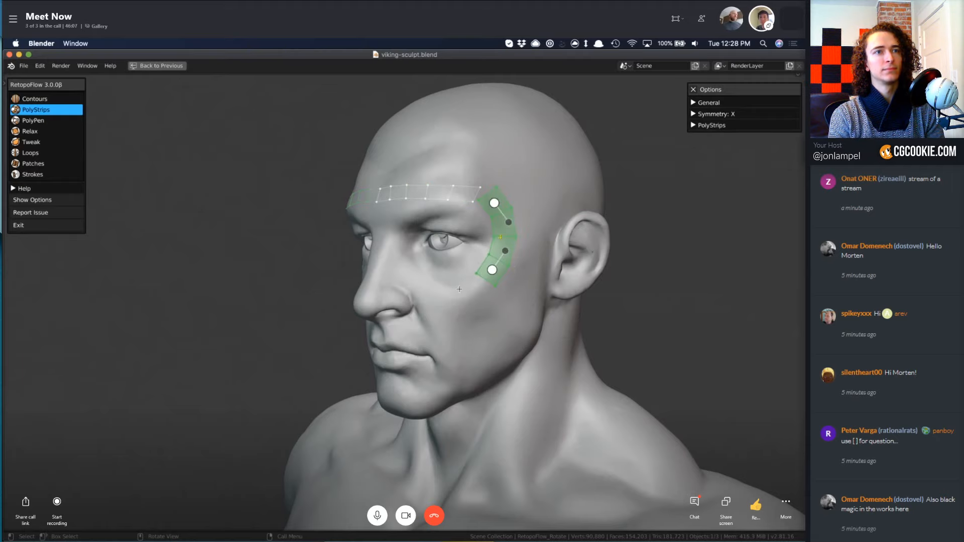
{"action": "key", "text": "ctrl+z"}
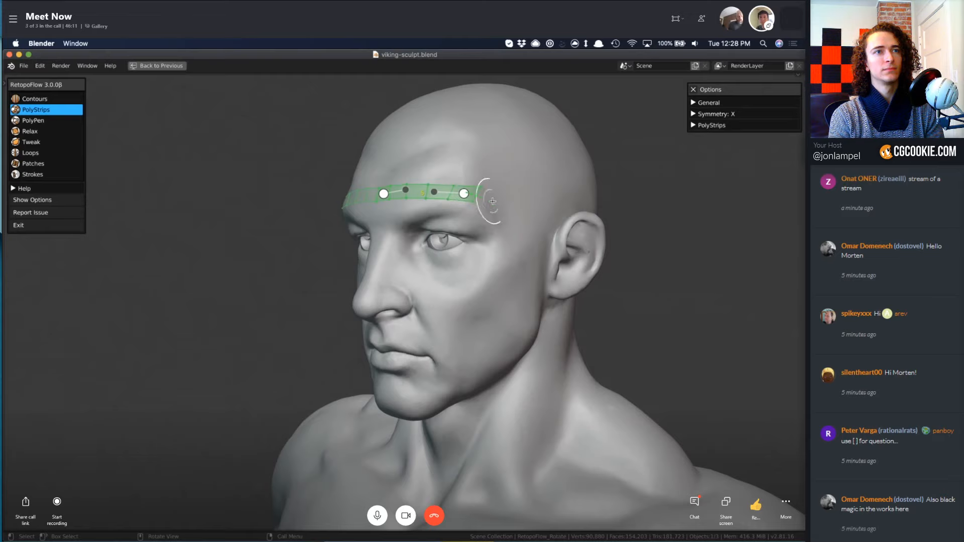
{"action": "mouse_move", "coordinate": [510, 236]}
{"action": "left_mouse_down"}
{"action": "mouse_move", "coordinate": [499, 273]}
{"action": "mouse_move", "coordinate": [468, 286]}
{"action": "left_mouse_up"}
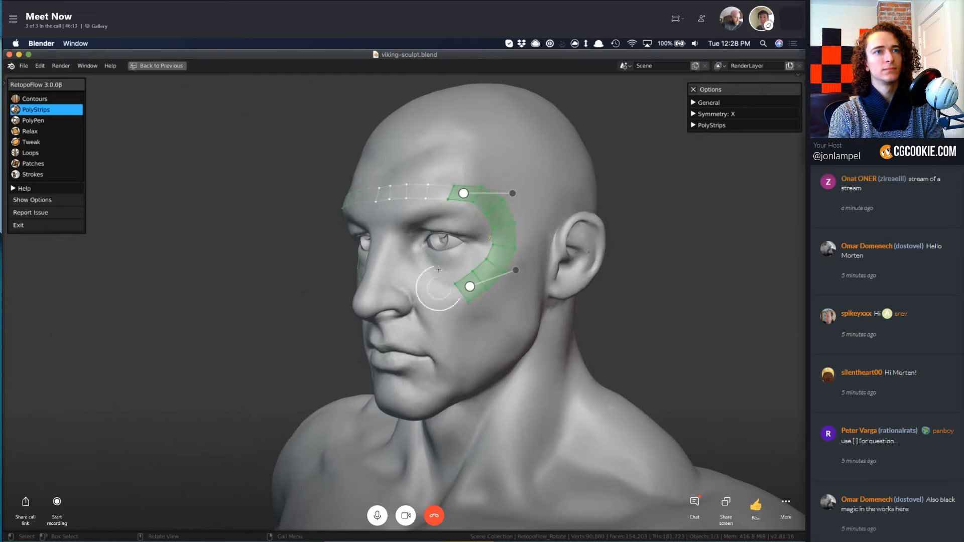
{"action": "middle_click_drag", "start_coordinate": [480, 260], "coordinate": [436, 321]}
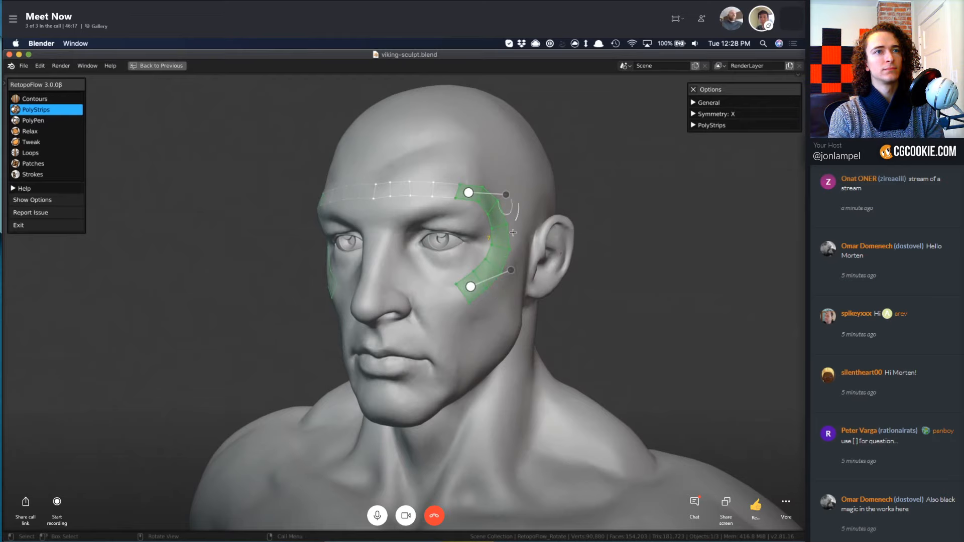
Try higher and lower segment counts on the strip beside the eye, settling on the lower count.
{"action": "scroll", "coordinate": [495, 285], "scroll_direction": "down", "scroll_amount": 2, "text": "shift"}
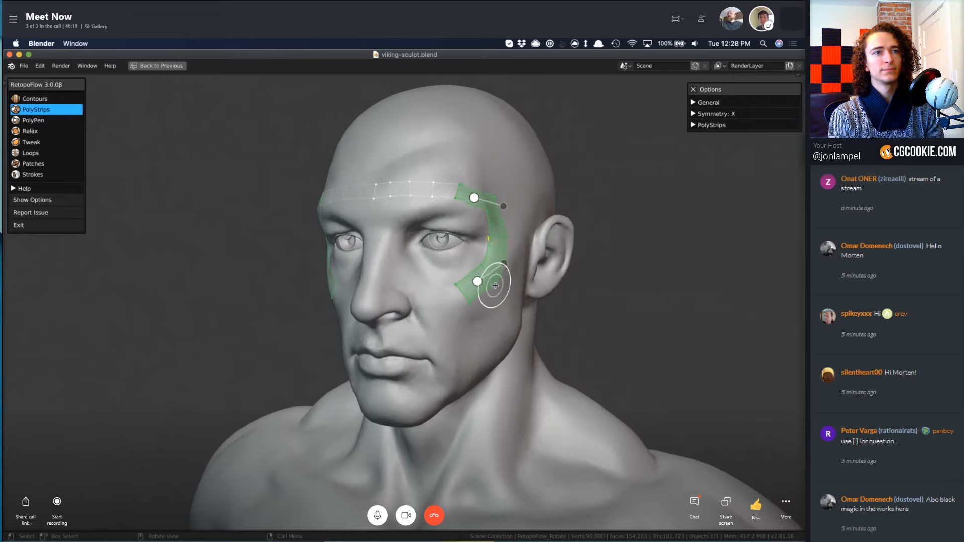
{"action": "scroll", "coordinate": [496, 285], "scroll_direction": "up", "scroll_amount": 4, "text": "shift"}
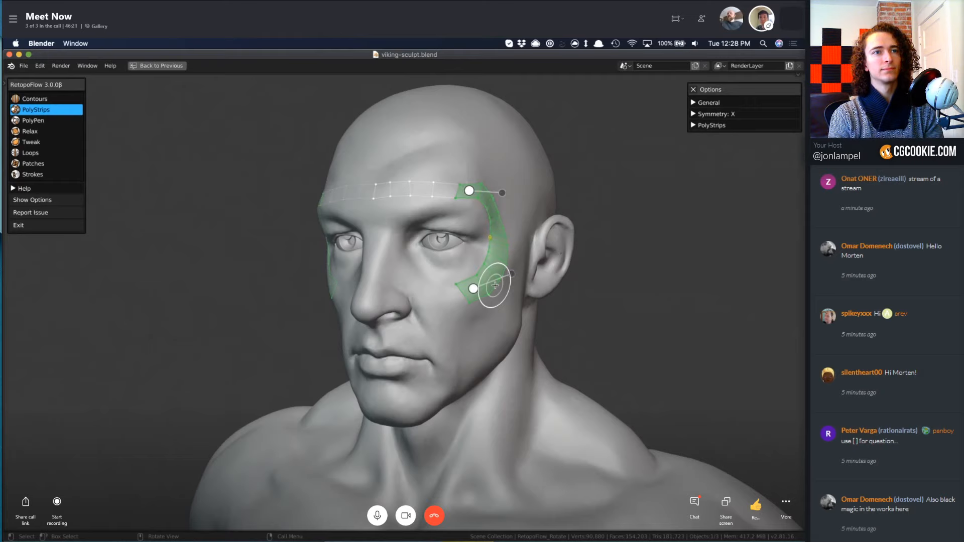
{"action": "scroll", "coordinate": [495, 285], "scroll_direction": "down", "scroll_amount": 4, "text": "shift"}
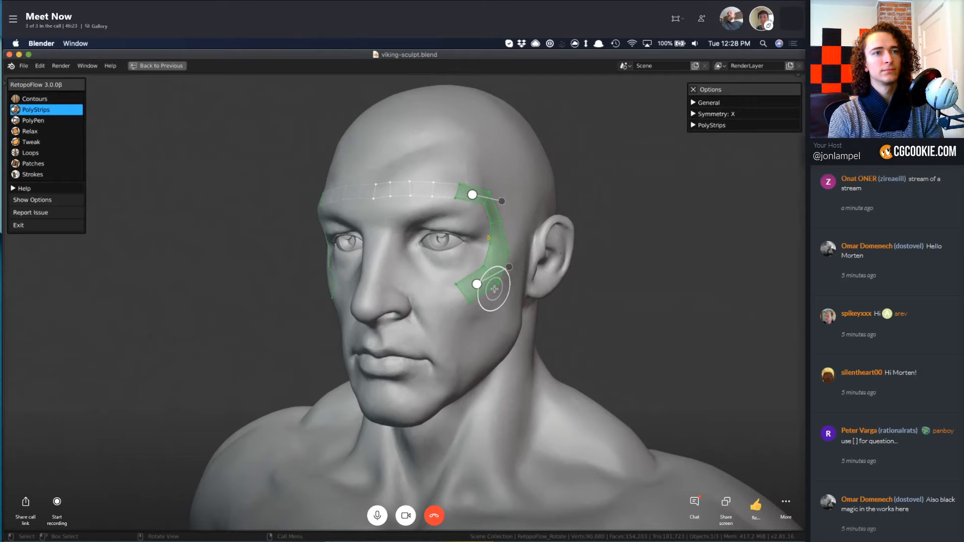
{"action": "scroll", "coordinate": [496, 287], "scroll_direction": "up", "scroll_amount": 4}
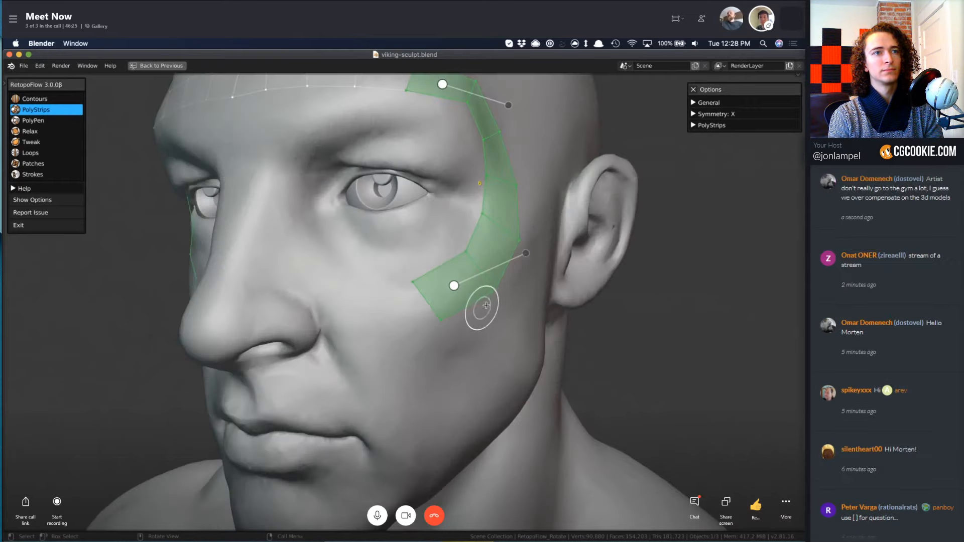
Draw a strip beneath the eye from the cheekbone end of the temple strip to the bridge of the nose.
{"action": "scroll", "coordinate": [487, 312], "scroll_direction": "down", "scroll_amount": 4}
{"action": "mouse_move", "coordinate": [454, 297]}
{"action": "left_mouse_down"}
{"action": "mouse_move", "coordinate": [445, 308]}
{"action": "mouse_move", "coordinate": [357, 263]}
{"action": "left_mouse_up"}
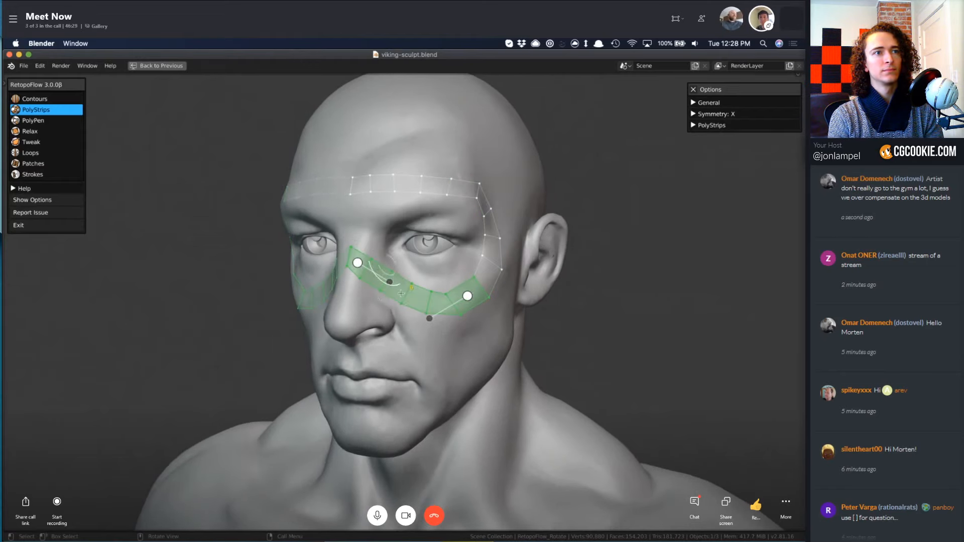
{"action": "middle_click_drag", "start_coordinate": [401, 269], "coordinate": [472, 313]}
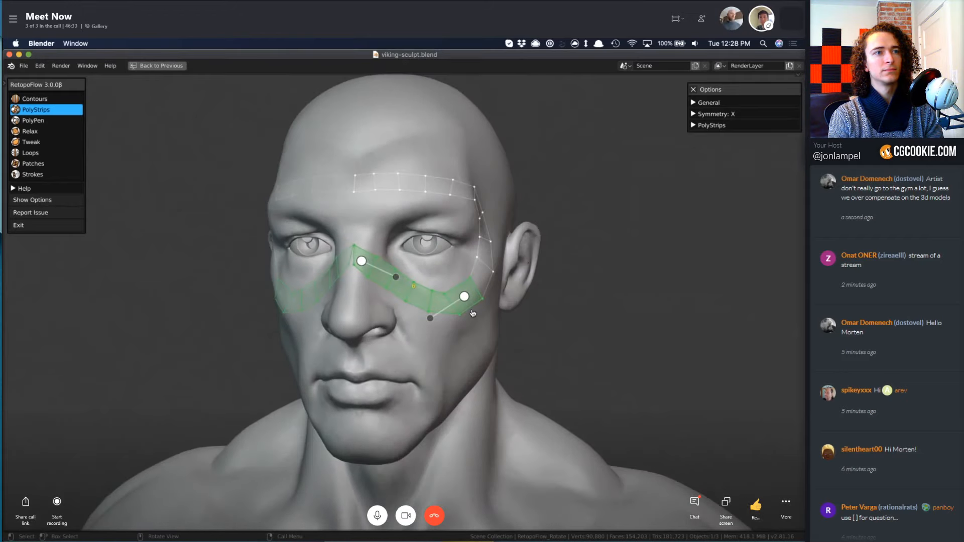
Draw a long strip across the upper chest from the sternum to the outside of the shoulder.
{"action": "scroll", "coordinate": [525, 333], "scroll_direction": "down", "scroll_amount": 4}
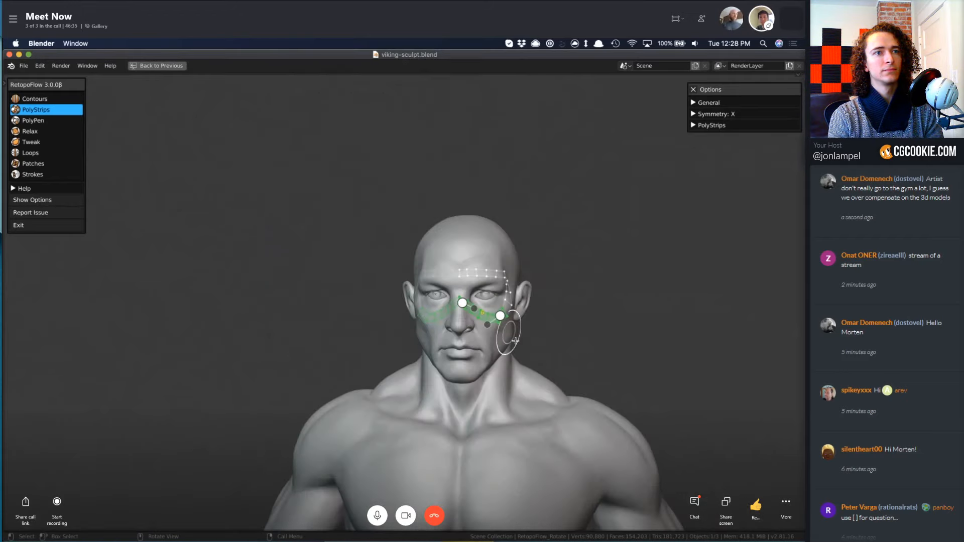
{"action": "mouse_move", "coordinate": [528, 372]}
{"action": "middle_mouse_down", "text": "shift"}
{"action": "mouse_move", "coordinate": [479, 353]}
{"action": "mouse_move", "coordinate": [490, 371]}
{"action": "mouse_move", "coordinate": [464, 393]}
{"action": "middle_mouse_up", "text": "shift"}
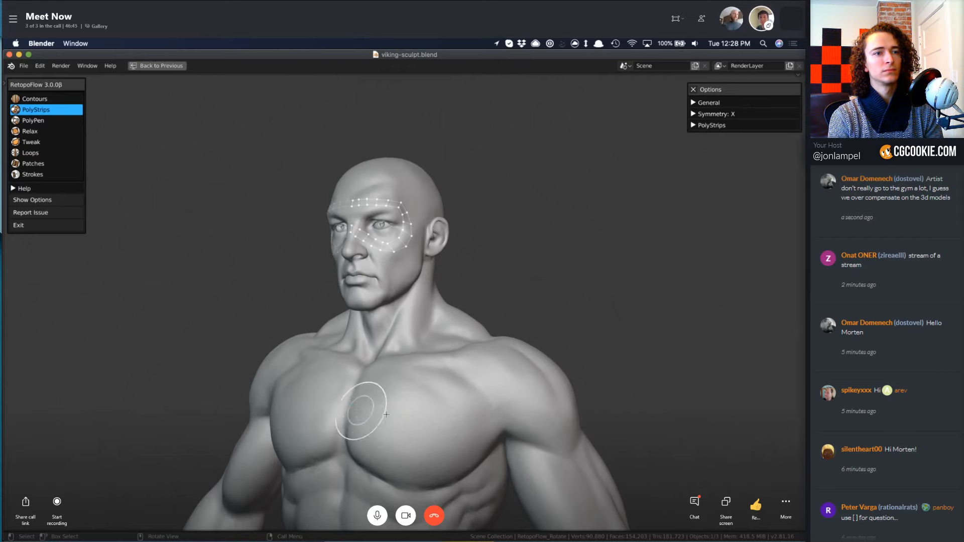
{"action": "mouse_move", "coordinate": [349, 407]}
{"action": "left_mouse_down"}
{"action": "mouse_move", "coordinate": [463, 397]}
{"action": "mouse_move", "coordinate": [587, 425]}
{"action": "mouse_move", "coordinate": [580, 445]}
{"action": "left_mouse_up"}
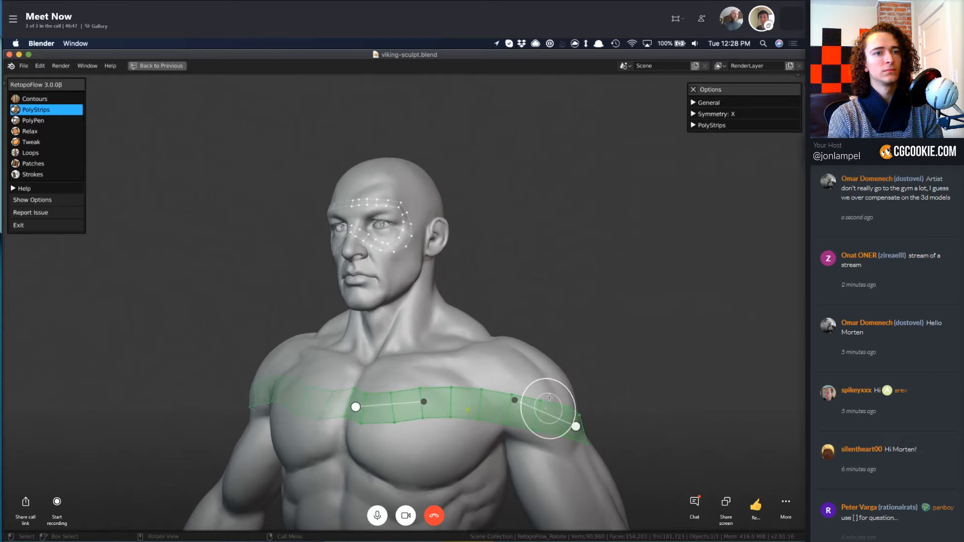
{"action": "mouse_move", "coordinate": [454, 378]}
{"action": "middle_mouse_down"}
{"action": "mouse_move", "coordinate": [468, 370]}
{"action": "mouse_move", "coordinate": [355, 367]}
{"action": "mouse_move", "coordinate": [544, 402]}
{"action": "middle_mouse_up"}
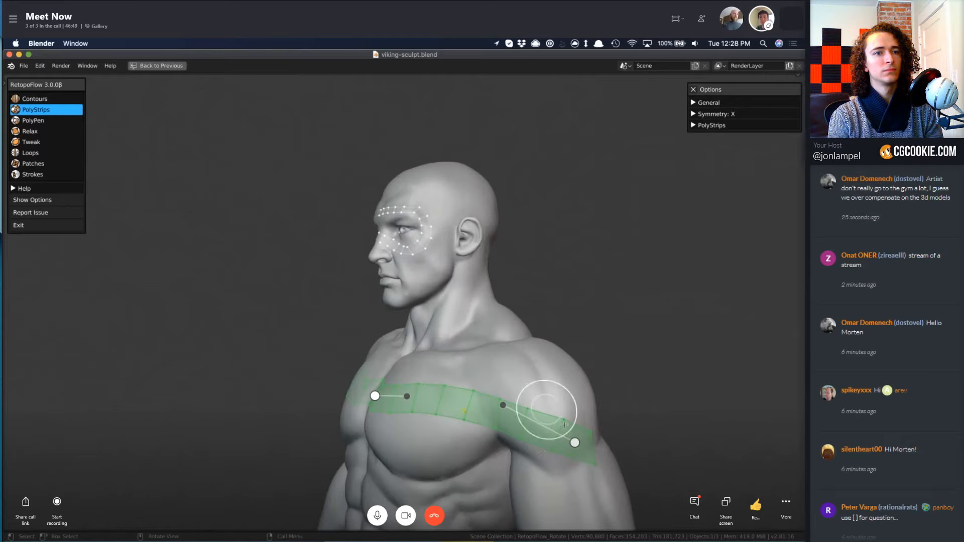
Shorten the chest strip by moving its shoulder end point inward.
{"action": "left_click_drag", "start_coordinate": [561, 443], "coordinate": [551, 436]}
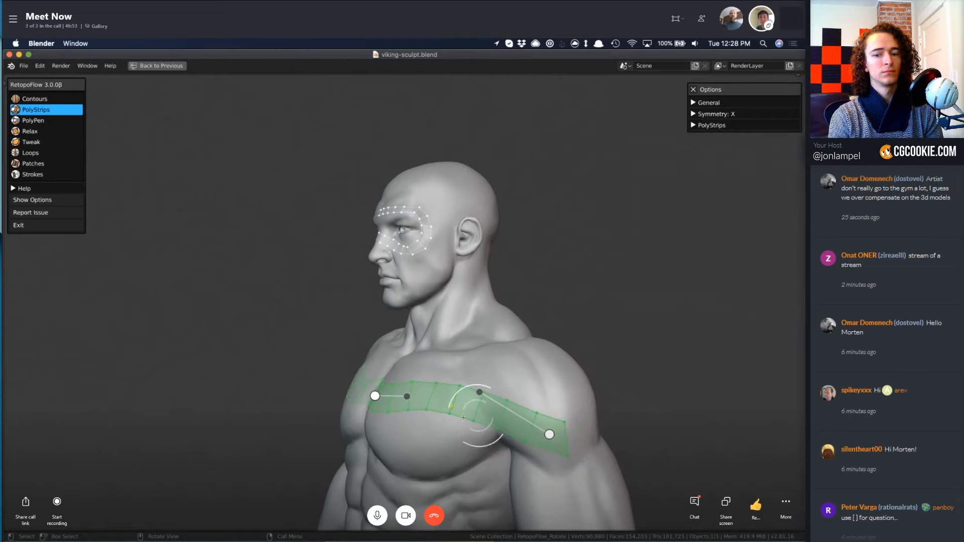
{"action": "middle_click_drag", "start_coordinate": [495, 405], "coordinate": [568, 417]}
{"action": "scroll", "coordinate": [569, 409], "scroll_direction": "up", "scroll_amount": 5}
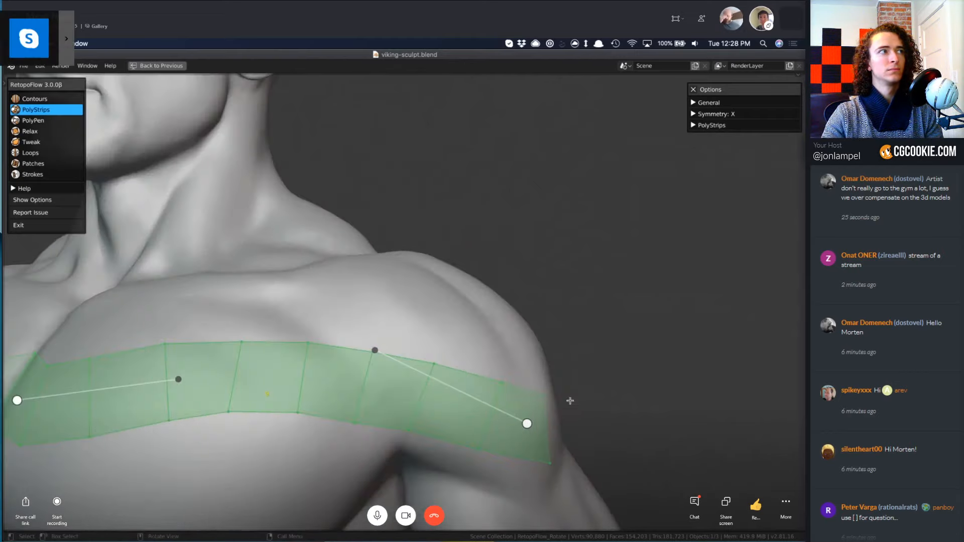
{"action": "scroll", "coordinate": [534, 357], "scroll_direction": "down", "scroll_amount": 8}
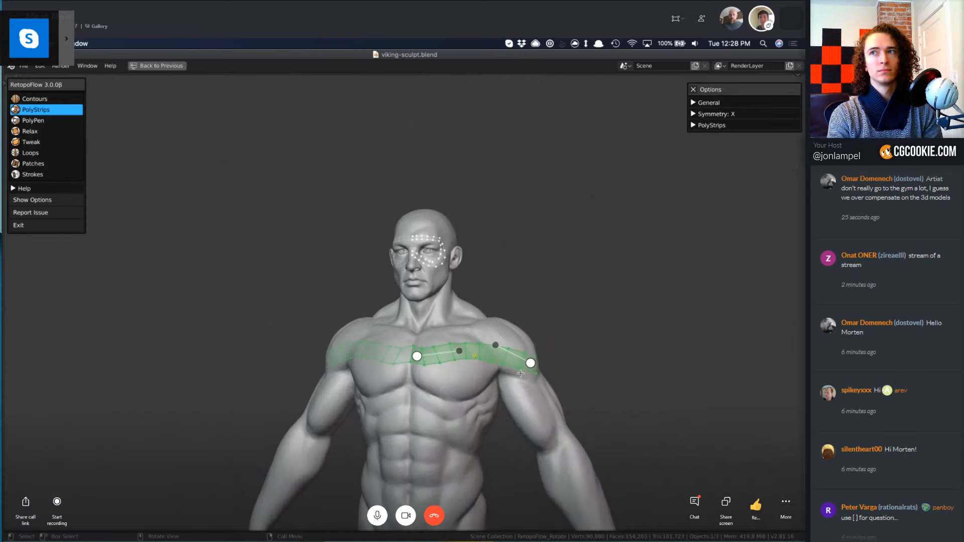
Draw a trial strip across the ribs below the chest and undo it.
{"action": "scroll", "coordinate": [478, 374], "scroll_direction": "up", "scroll_amount": 3}
{"action": "middle_click_drag", "start_coordinate": [481, 377], "coordinate": [505, 375], "text": "shift"}
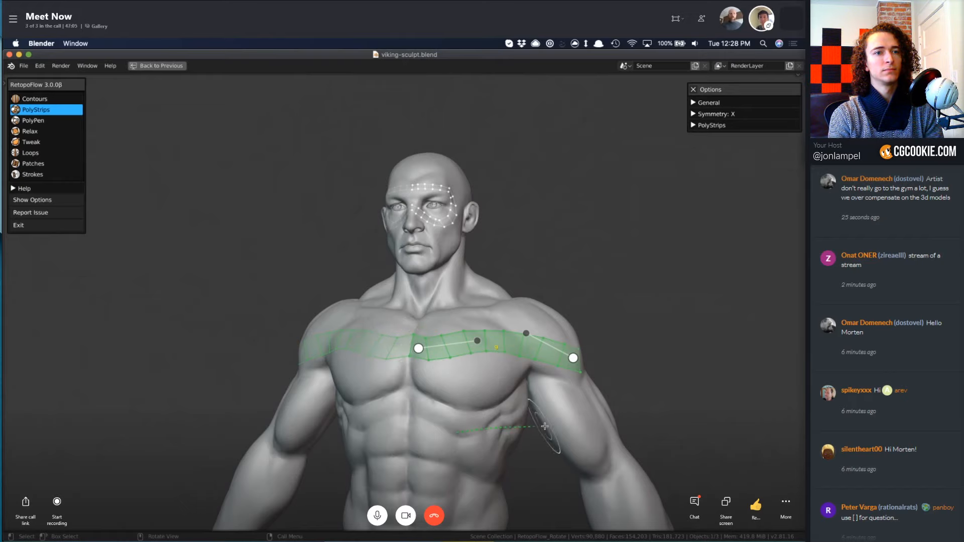
{"action": "left_click_drag", "start_coordinate": [544, 427], "coordinate": [566, 430]}
{"action": "mouse_move", "coordinate": [565, 430]}
{"action": "middle_mouse_down"}
{"action": "mouse_move", "coordinate": [410, 335]}
{"action": "mouse_move", "coordinate": [474, 358]}
{"action": "mouse_move", "coordinate": [532, 411]}
{"action": "middle_mouse_up"}
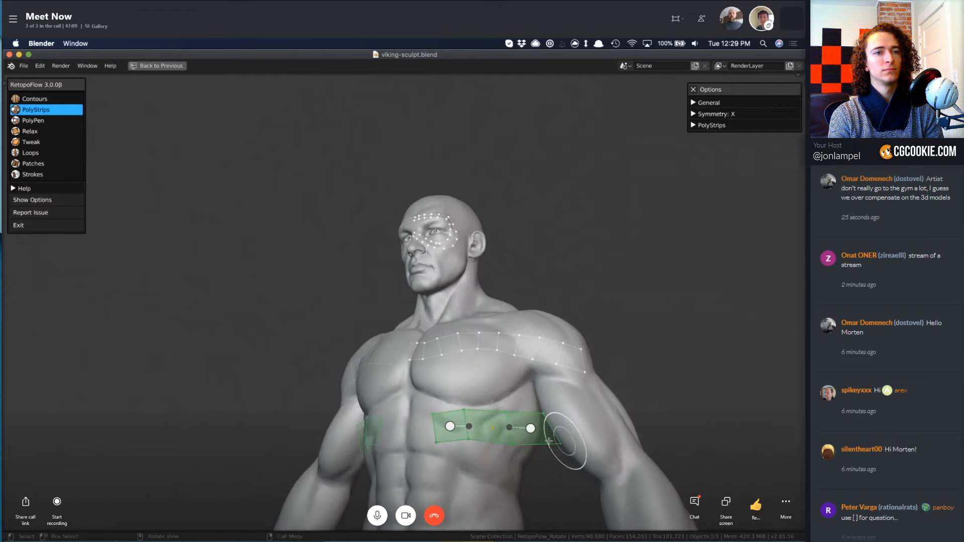
{"action": "key", "text": "super+z"}
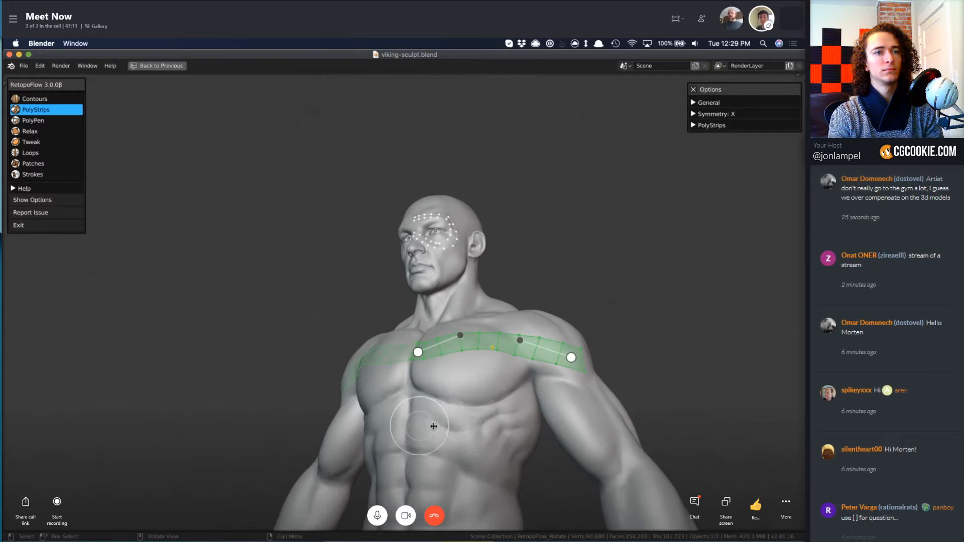
Draw a trial curved strip from below the sternum down the side of the abdominals and undo it.
{"action": "left_click_drag", "start_coordinate": [411, 394], "coordinate": [448, 422]}
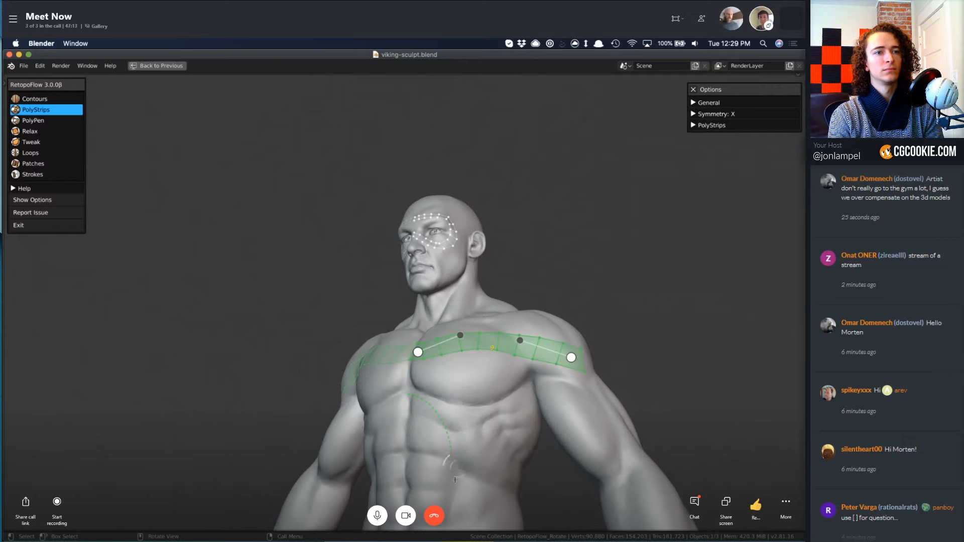
{"action": "left_click_drag", "start_coordinate": [452, 473], "coordinate": [452, 479]}
{"action": "mouse_move", "coordinate": [452, 479]}
{"action": "middle_mouse_down"}
{"action": "mouse_move", "coordinate": [506, 441]}
{"action": "mouse_move", "coordinate": [564, 452]}
{"action": "mouse_move", "coordinate": [475, 456]}
{"action": "mouse_move", "coordinate": [517, 458]}
{"action": "mouse_move", "coordinate": [517, 396]}
{"action": "middle_mouse_up"}
{"action": "key", "text": "super+z"}
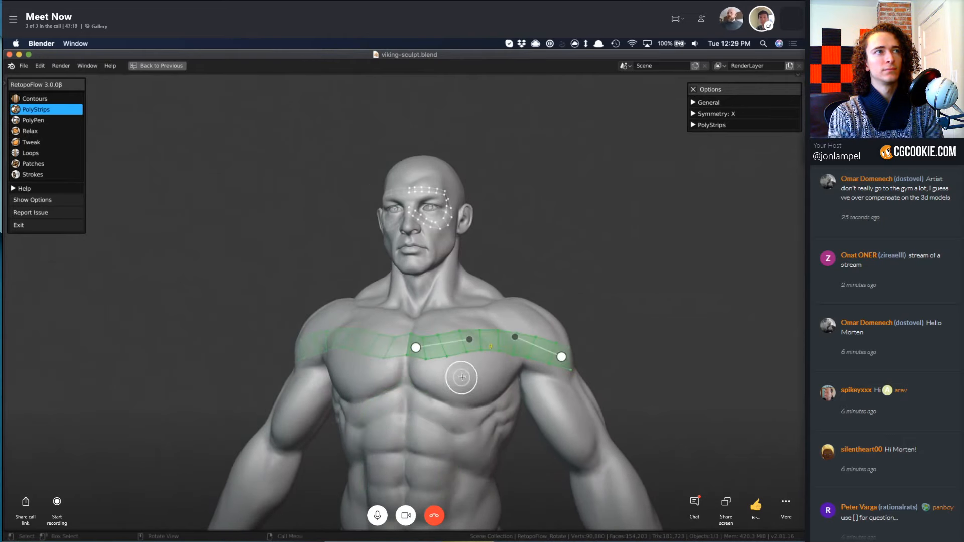
Pull the chest strip's shoulder end point slightly farther toward the chest.
{"action": "middle_click_drag", "start_coordinate": [473, 374], "coordinate": [474, 367]}
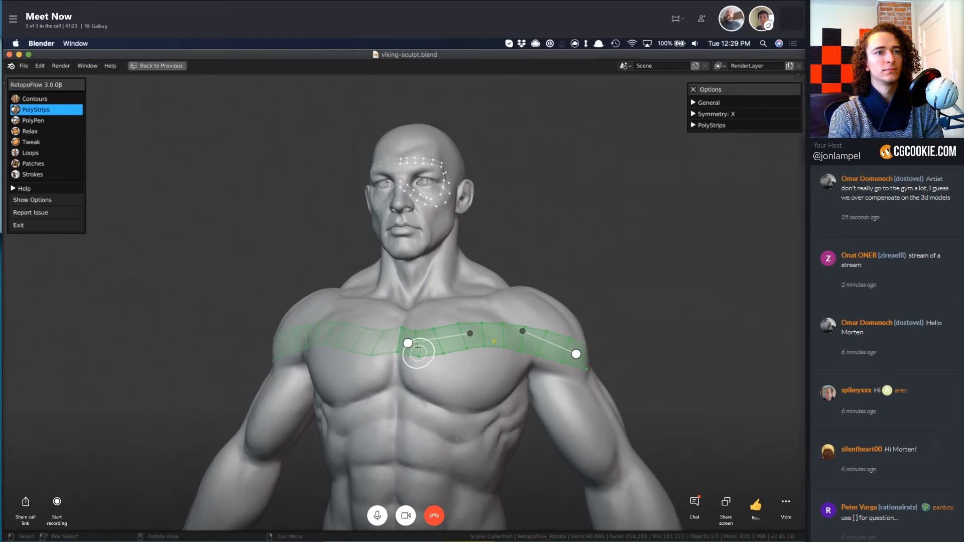
{"action": "middle_click_drag", "start_coordinate": [484, 360], "coordinate": [490, 363]}
{"action": "scroll", "coordinate": [491, 363], "scroll_direction": "up", "scroll_amount": 2}
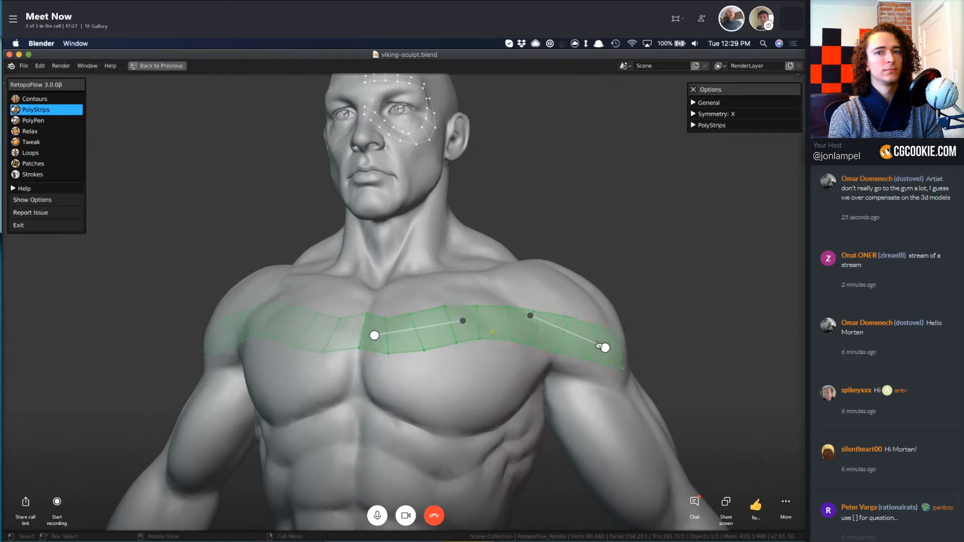
{"action": "left_click_drag", "start_coordinate": [599, 345], "coordinate": [579, 348]}
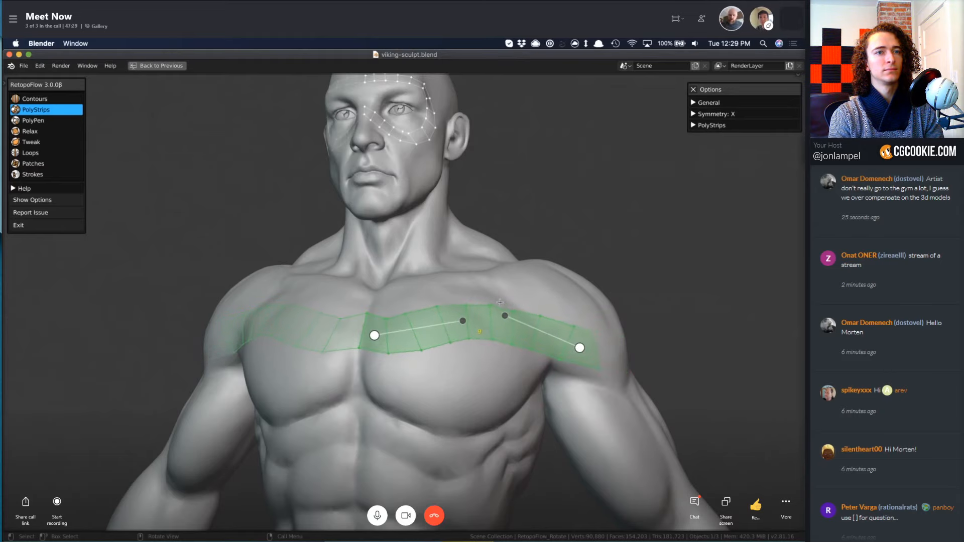
Select the strip section beside the nose under the eye and switch to the PolyPen tool.
{"action": "middle_click_drag", "start_coordinate": [500, 302], "coordinate": [560, 467], "text": "shift"}
{"action": "middle_click_drag", "start_coordinate": [528, 356], "coordinate": [532, 327]}
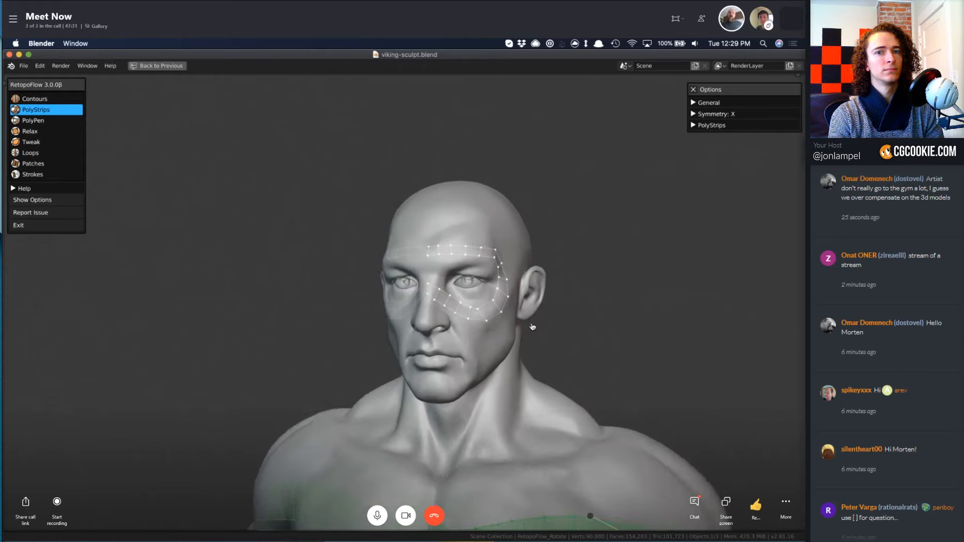
{"action": "scroll", "coordinate": [537, 322], "scroll_direction": "up", "scroll_amount": 5}
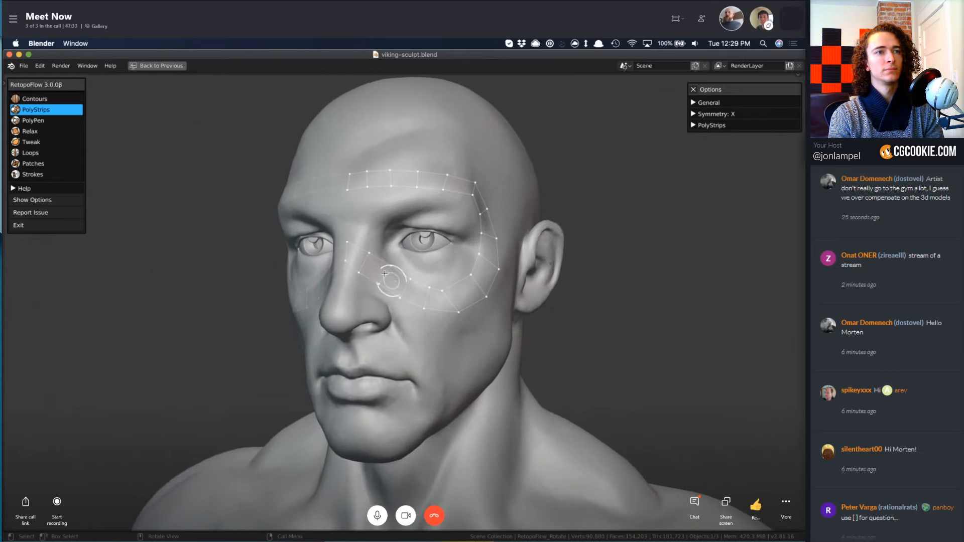
{"action": "left_click", "coordinate": [384, 274]}
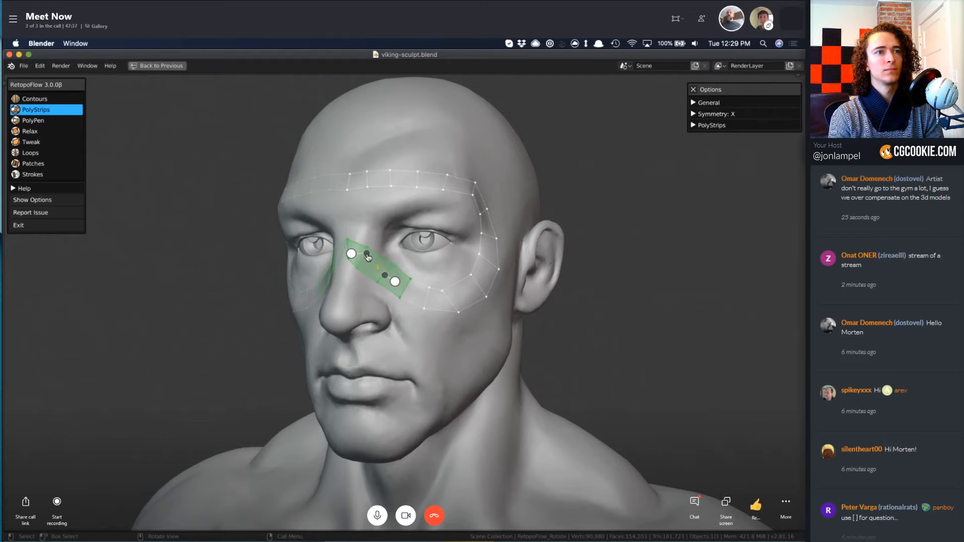
{"action": "key", "text": "3"}
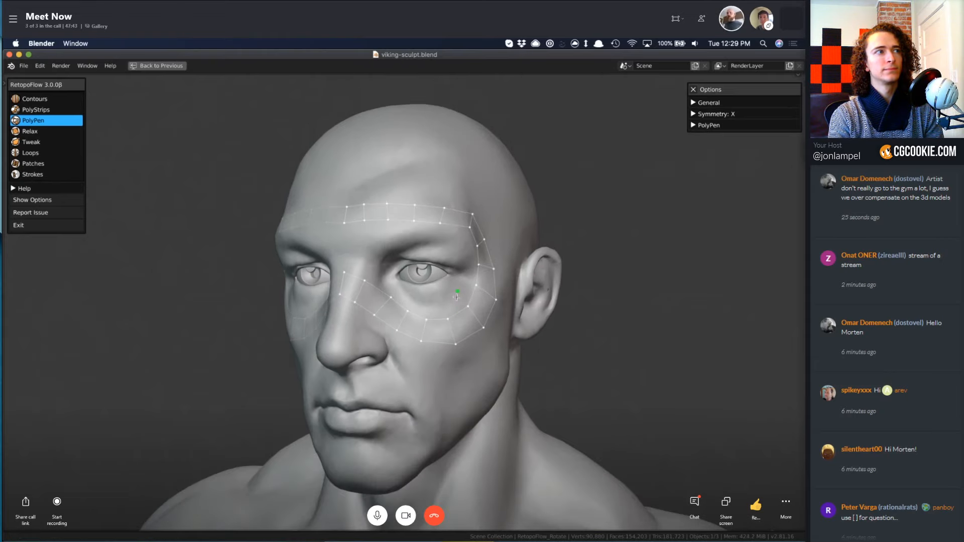
Switch to PolyStrips, try a strip from below the outer eye down the cheek to the jaw, and undo it.
{"action": "middle_click_drag", "start_coordinate": [457, 287], "coordinate": [516, 329]}
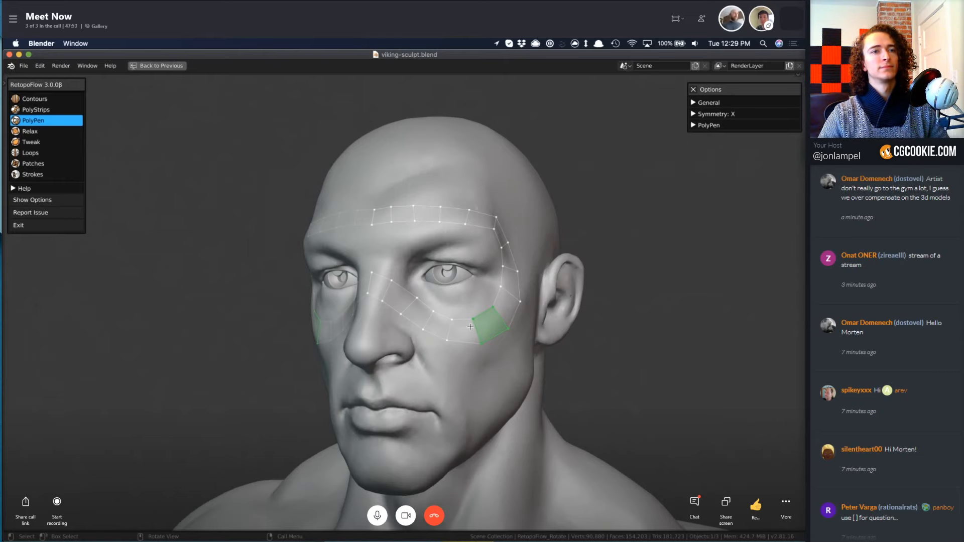
{"action": "key", "text": "2"}
{"action": "middle_click_drag", "start_coordinate": [509, 392], "coordinate": [407, 274]}
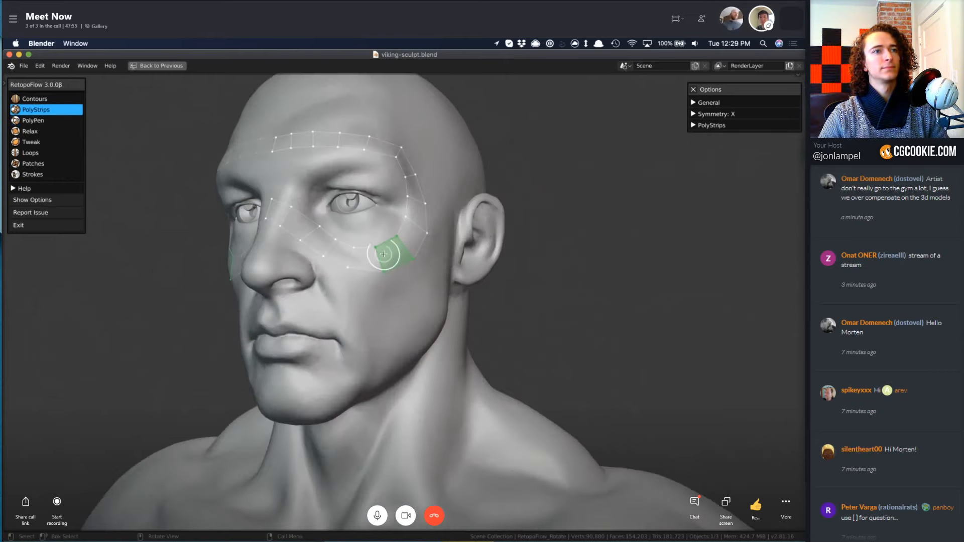
{"action": "left_click_drag", "start_coordinate": [400, 273], "coordinate": [399, 378]}
{"action": "middle_click_drag", "start_coordinate": [413, 355], "coordinate": [393, 349]}
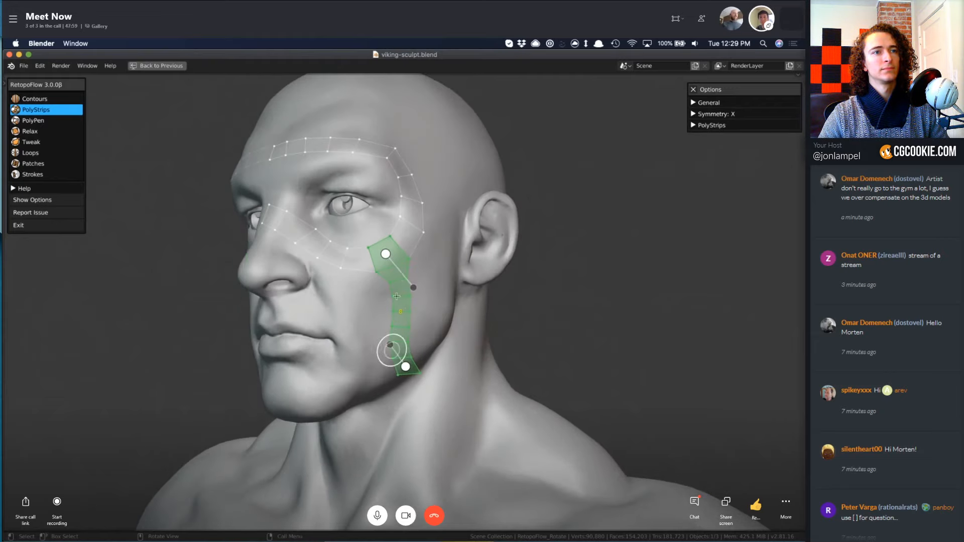
{"action": "key", "text": "ctrl+z"}
{"action": "key", "text": "ctrl+z"}
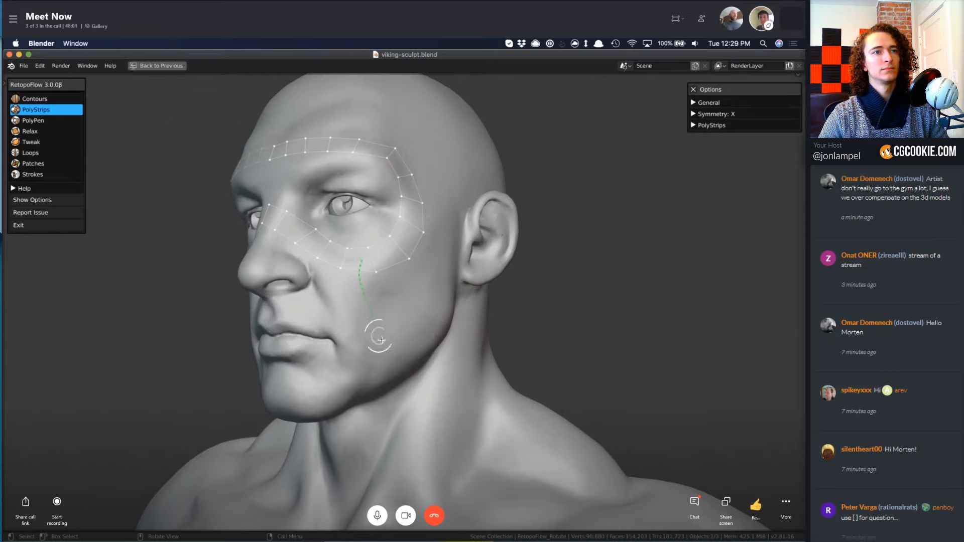
Draw one strip from the eye loop down the cheek and another from the outer brow corner back above the ear.
{"action": "left_click_drag", "start_coordinate": [381, 343], "coordinate": [382, 347]}
{"action": "mouse_move", "coordinate": [385, 290]}
{"action": "middle_mouse_down"}
{"action": "mouse_move", "coordinate": [383, 368]}
{"action": "mouse_move", "coordinate": [351, 354]}
{"action": "middle_mouse_up"}
{"action": "mouse_move", "coordinate": [346, 304]}
{"action": "left_mouse_down"}
{"action": "mouse_move", "coordinate": [377, 293]}
{"action": "mouse_move", "coordinate": [439, 296]}
{"action": "left_mouse_up"}
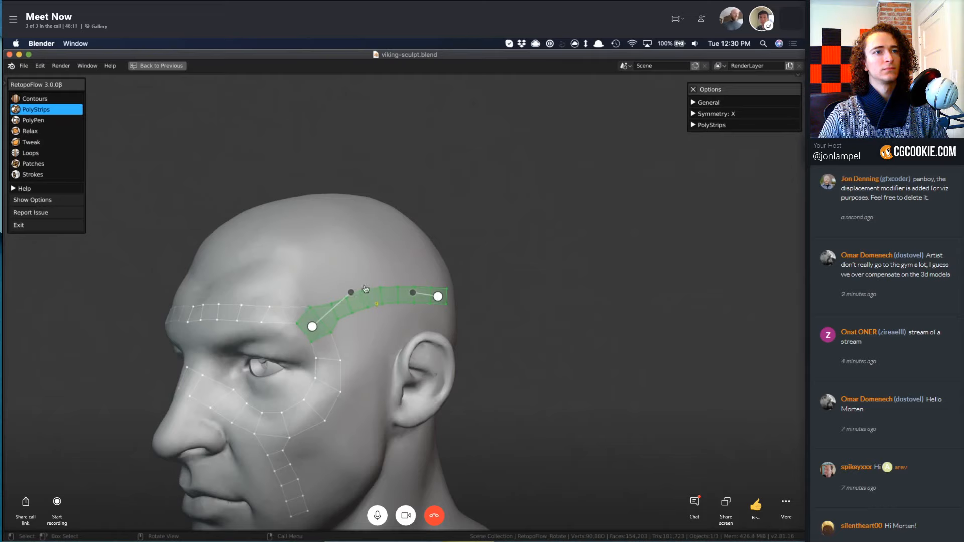
{"action": "left_click_drag", "start_coordinate": [400, 271], "coordinate": [342, 303], "text": "shift"}
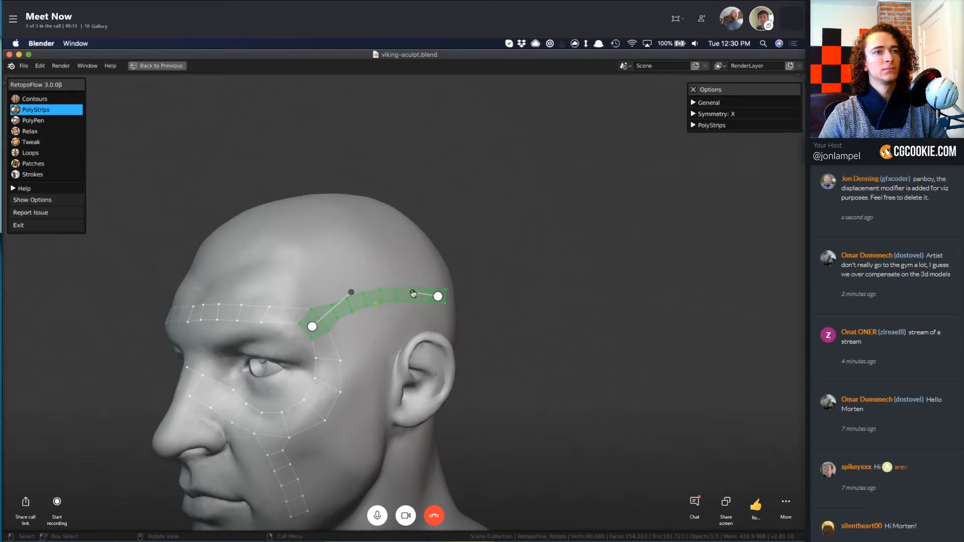
{"action": "middle_click_drag", "start_coordinate": [350, 323], "coordinate": [368, 320]}
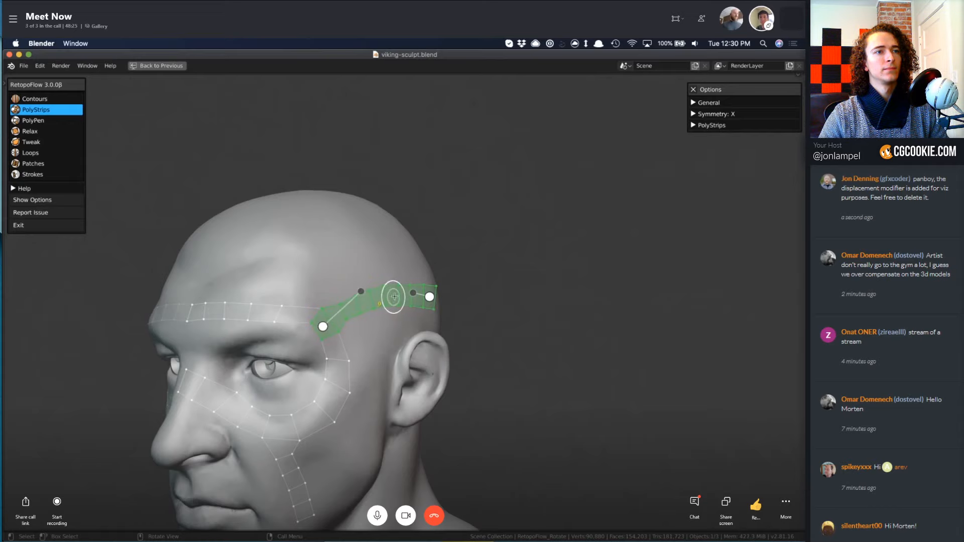
{"action": "middle_click_drag", "start_coordinate": [354, 317], "coordinate": [373, 316]}
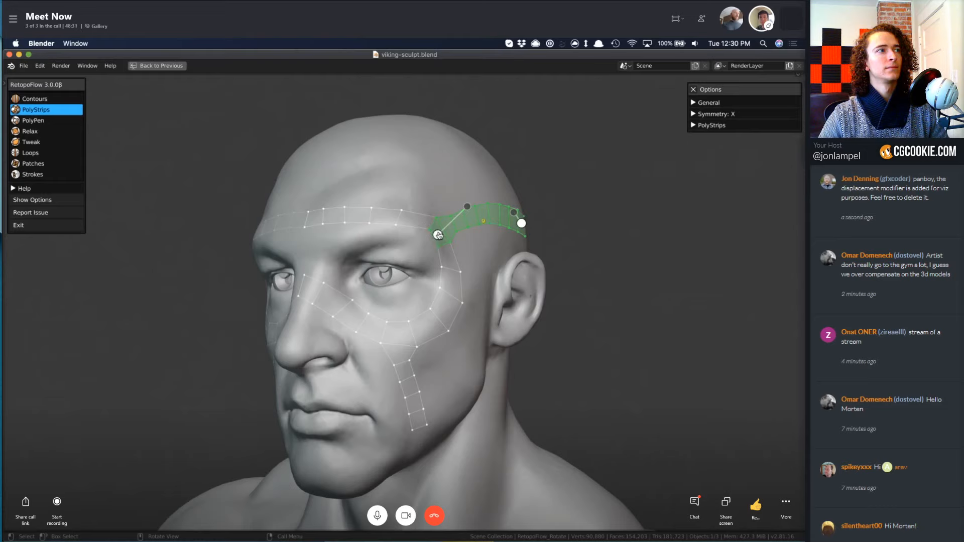
Exit RetopoFlow, select the entire retopology mesh in Edit Mode, and restart RetopoFlow.
{"action": "mouse_move", "coordinate": [437, 225]}
{"action": "left_mouse_down"}
{"action": "mouse_move", "coordinate": [323, 211]}
{"action": "mouse_move", "coordinate": [294, 221]}
{"action": "left_mouse_up"}
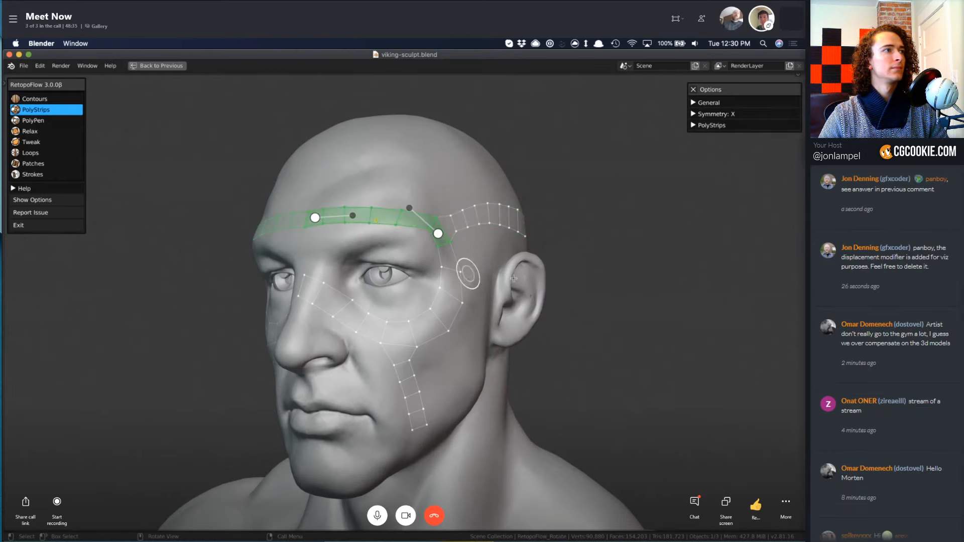
{"action": "middle_click_drag", "start_coordinate": [508, 298], "coordinate": [462, 315]}
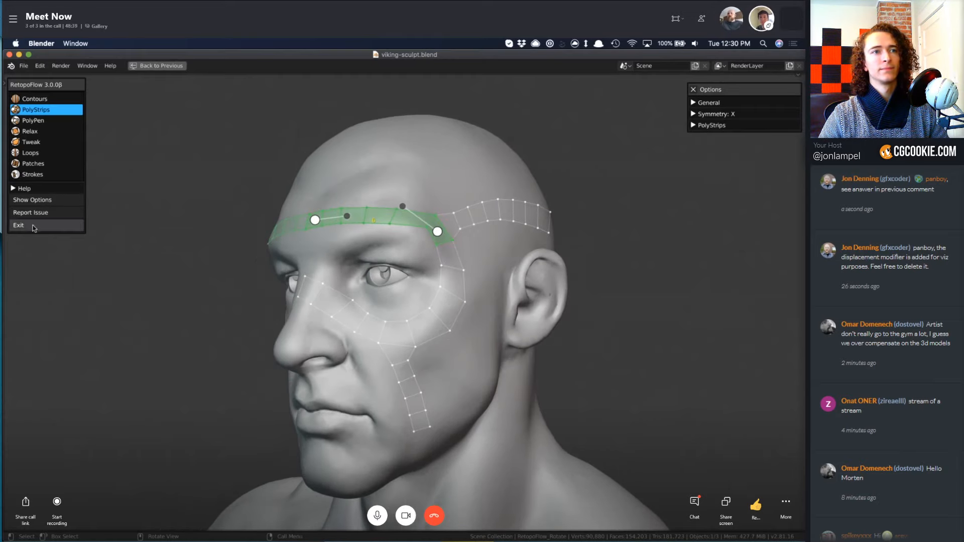
{"action": "left_click", "coordinate": [20, 226]}
{"action": "mouse_move", "coordinate": [398, 294]}
{"action": "middle_mouse_down"}
{"action": "mouse_move", "coordinate": [452, 292]}
{"action": "mouse_move", "coordinate": [407, 286]}
{"action": "middle_mouse_up"}
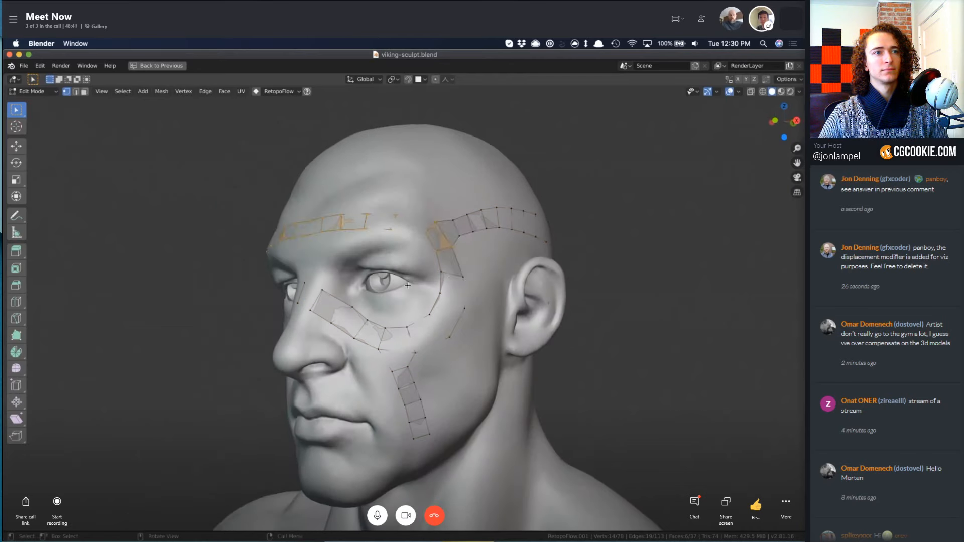
{"action": "key", "text": "a"}
{"action": "key", "text": "z"}
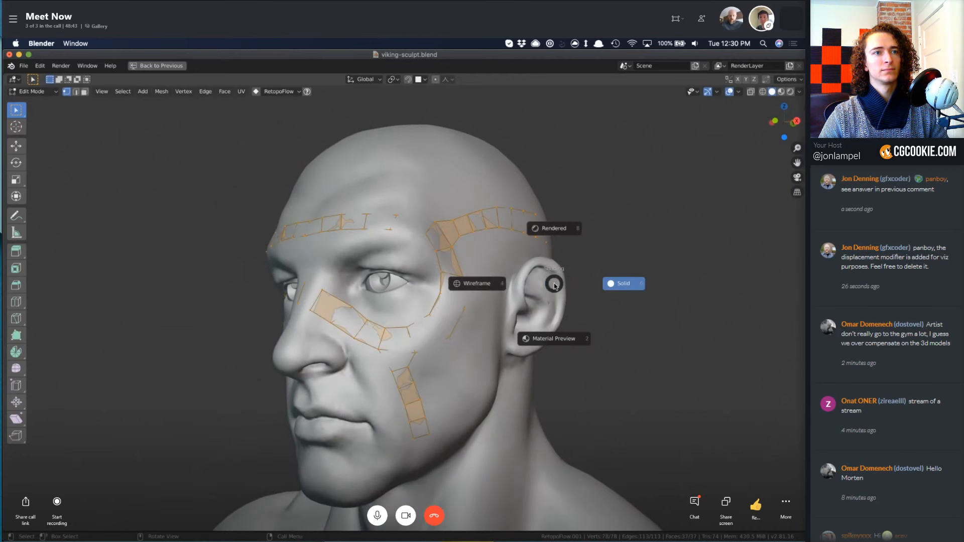
{"action": "left_click", "coordinate": [444, 296]}
{"action": "key", "text": "z"}
{"action": "left_click", "coordinate": [522, 292]}
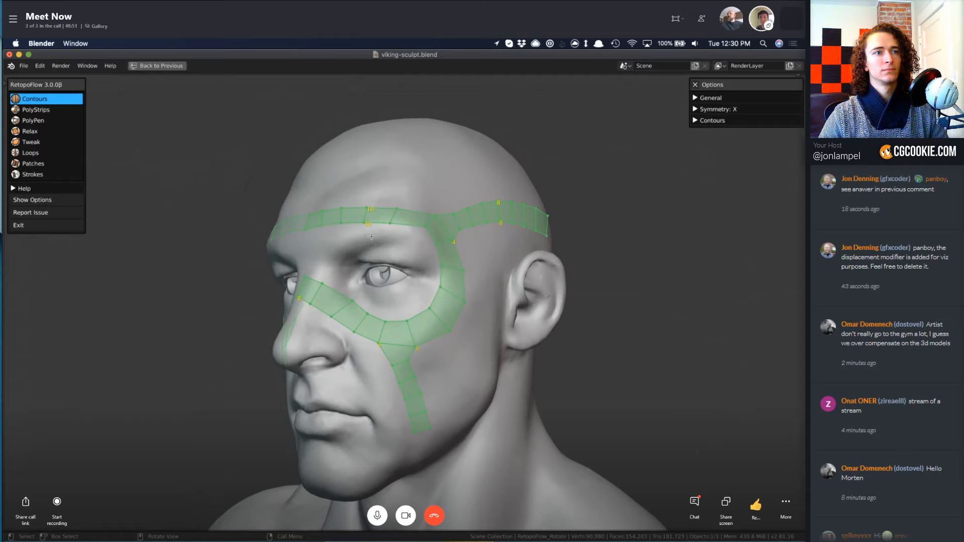
Select the connected brow, outer-eye and temple strips with PolyStrips, and clear the selection again.
{"action": "key", "text": "2"}
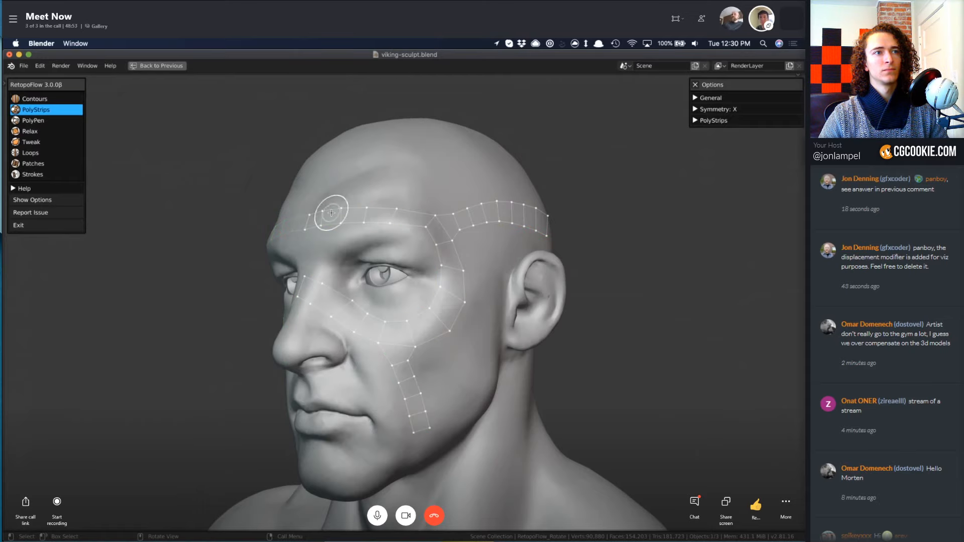
{"action": "mouse_move", "coordinate": [310, 224]}
{"action": "left_mouse_down"}
{"action": "mouse_move", "coordinate": [420, 215]}
{"action": "mouse_move", "coordinate": [445, 229]}
{"action": "left_mouse_up"}
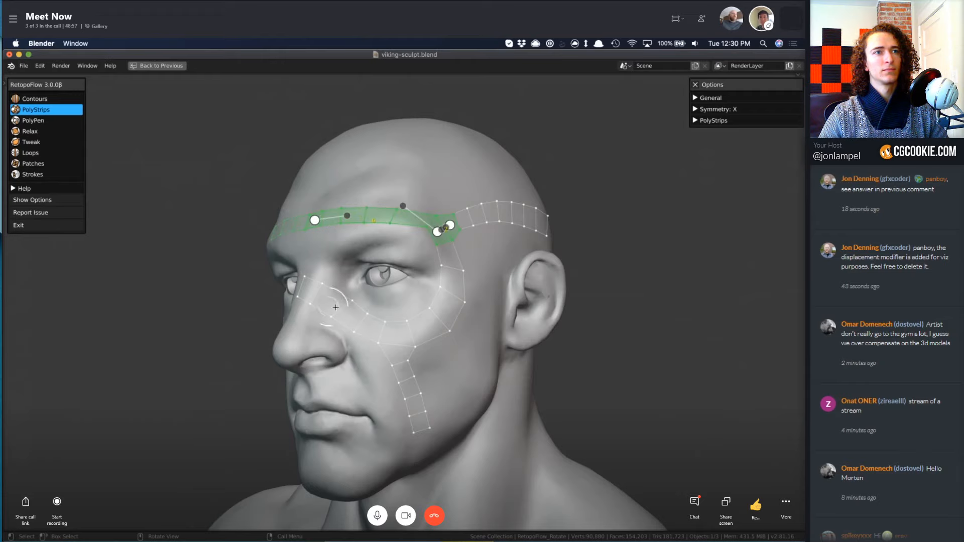
{"action": "left_click", "coordinate": [441, 234], "text": "shift"}
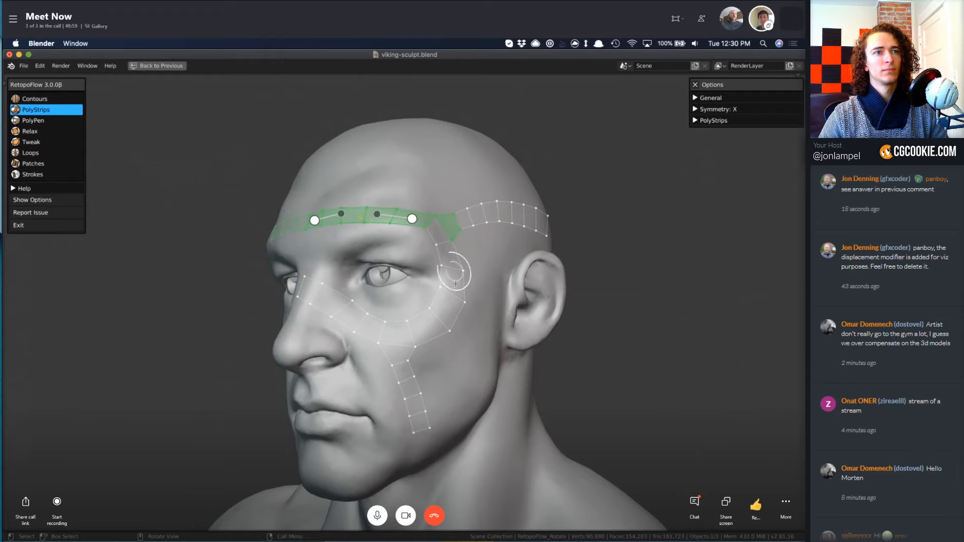
{"action": "left_click", "coordinate": [434, 322], "text": "shift"}
{"action": "mouse_move", "coordinate": [441, 307]}
{"action": "left_mouse_down"}
{"action": "mouse_move", "coordinate": [447, 229]}
{"action": "mouse_move", "coordinate": [478, 215]}
{"action": "mouse_move", "coordinate": [545, 215]}
{"action": "left_mouse_up"}
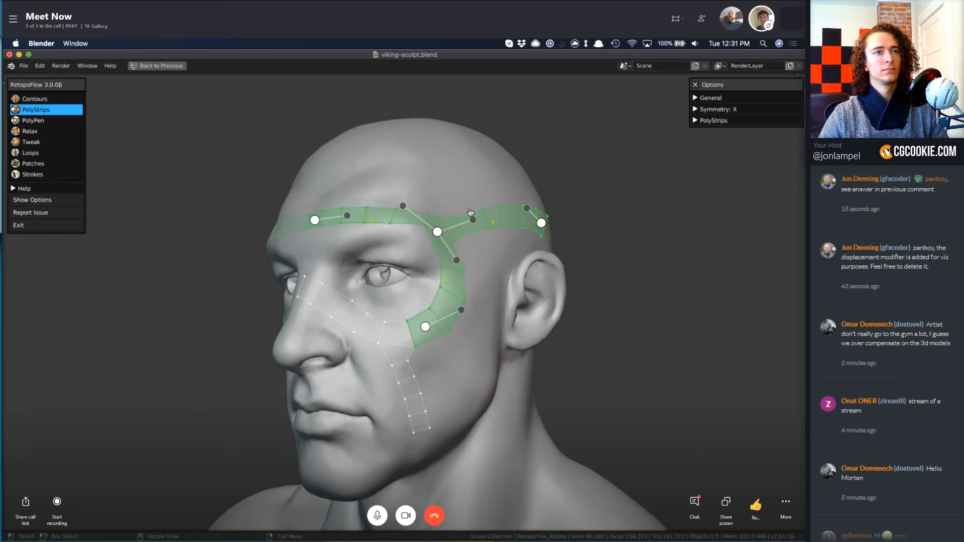
{"action": "middle_click_drag", "start_coordinate": [419, 258], "coordinate": [451, 262]}
{"action": "left_click", "coordinate": [411, 291]}
{"action": "middle_click_drag", "start_coordinate": [415, 289], "coordinate": [448, 274]}
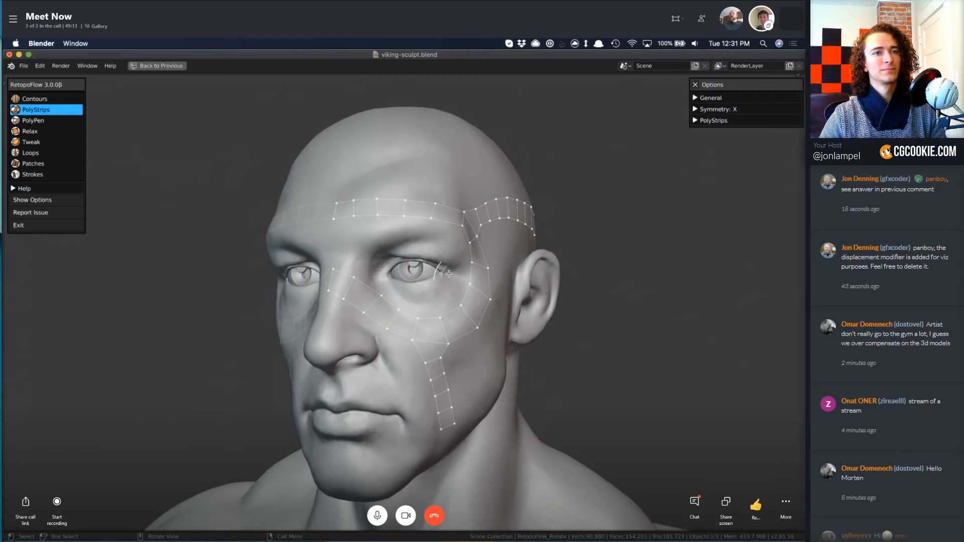
{"action": "middle_click_drag", "start_coordinate": [448, 274], "coordinate": [429, 256]}
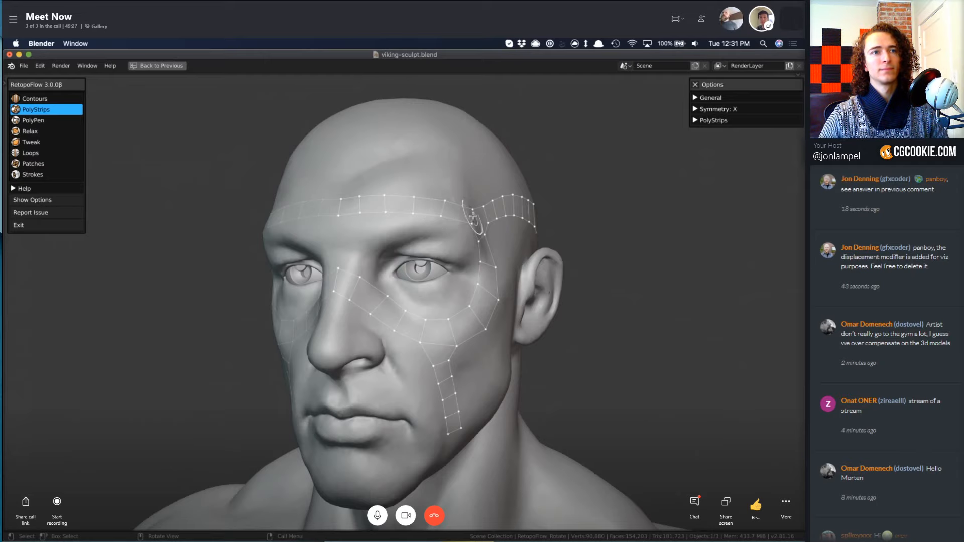
{"action": "left_click_drag", "start_coordinate": [473, 216], "coordinate": [316, 206]}
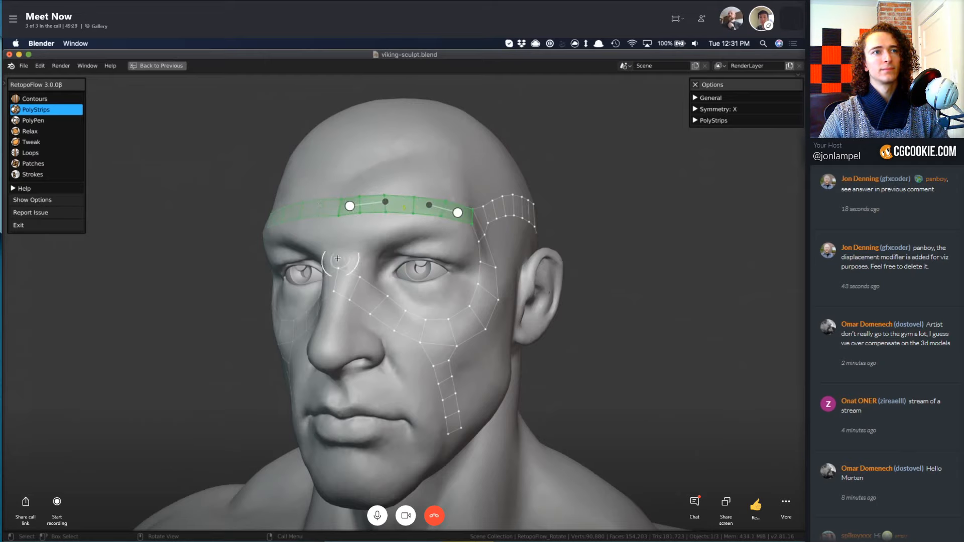
{"action": "key", "text": "a"}
{"action": "middle_click_drag", "start_coordinate": [394, 236], "coordinate": [387, 226]}
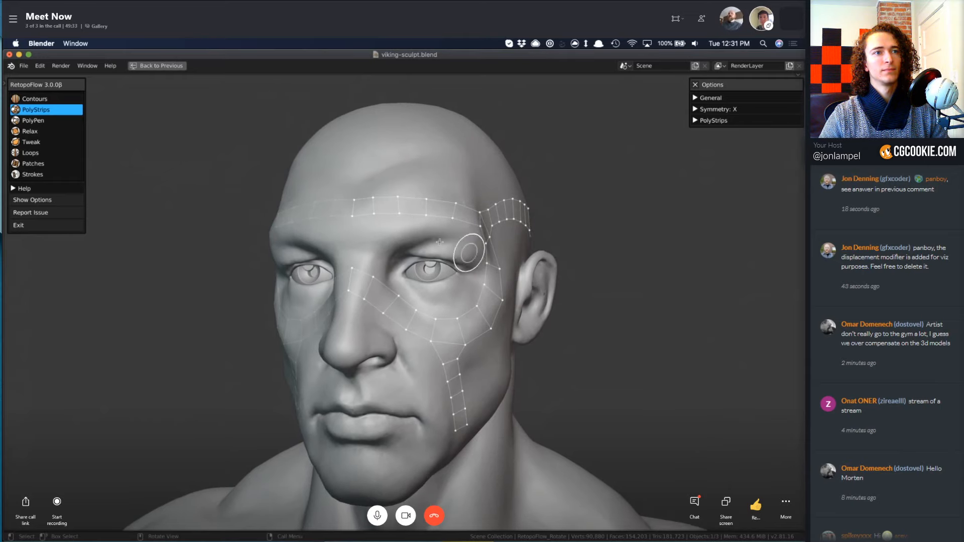
With PolyPen, build two stacked quads from the brow strip's lower edge above the nose down to the nose-bridge strip.
{"action": "left_click", "coordinate": [391, 214]}
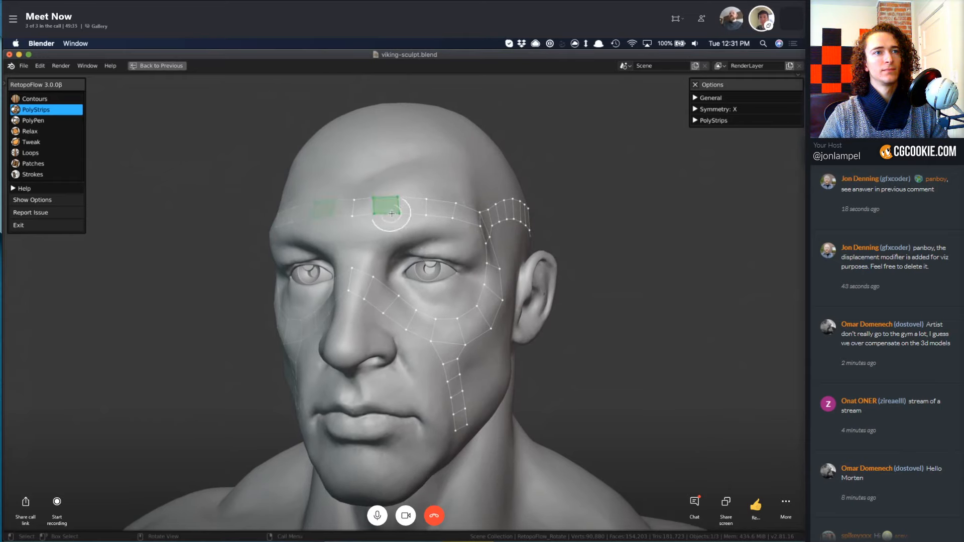
{"action": "key", "text": "3"}
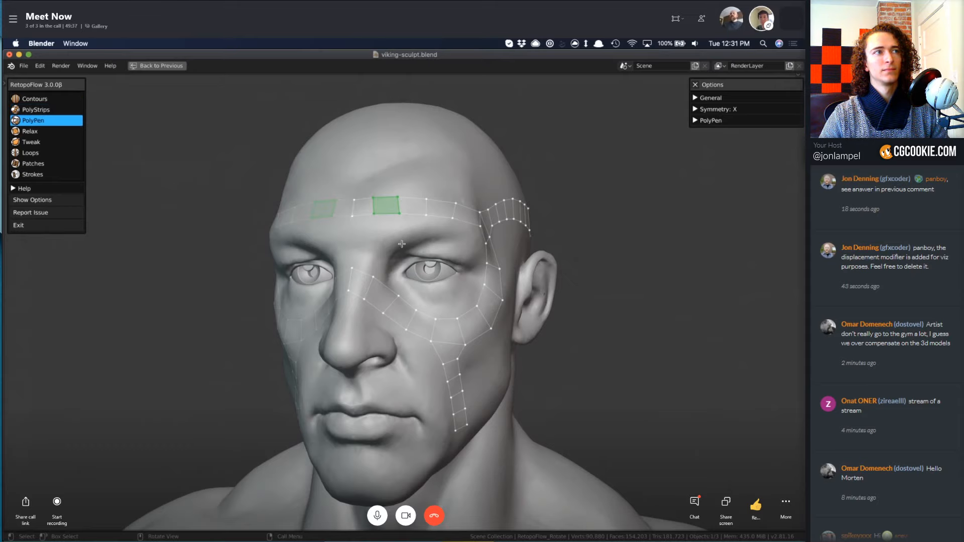
{"action": "scroll", "coordinate": [407, 237], "scroll_direction": "down", "scroll_amount": 2}
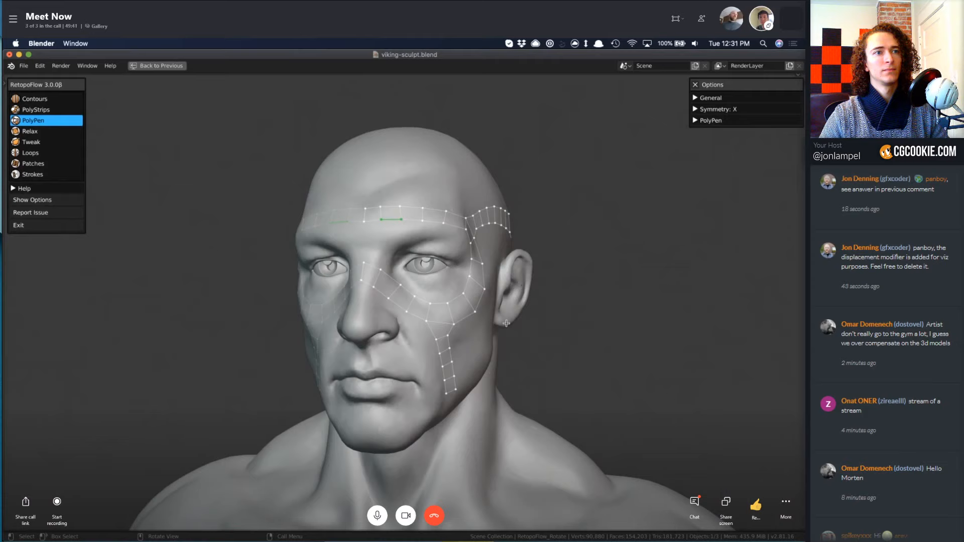
{"action": "mouse_move", "coordinate": [506, 323]}
{"action": "middle_mouse_down"}
{"action": "mouse_move", "coordinate": [514, 251]}
{"action": "mouse_move", "coordinate": [465, 274]}
{"action": "middle_mouse_up"}
{"action": "scroll", "coordinate": [515, 251], "scroll_direction": "up", "scroll_amount": 3}
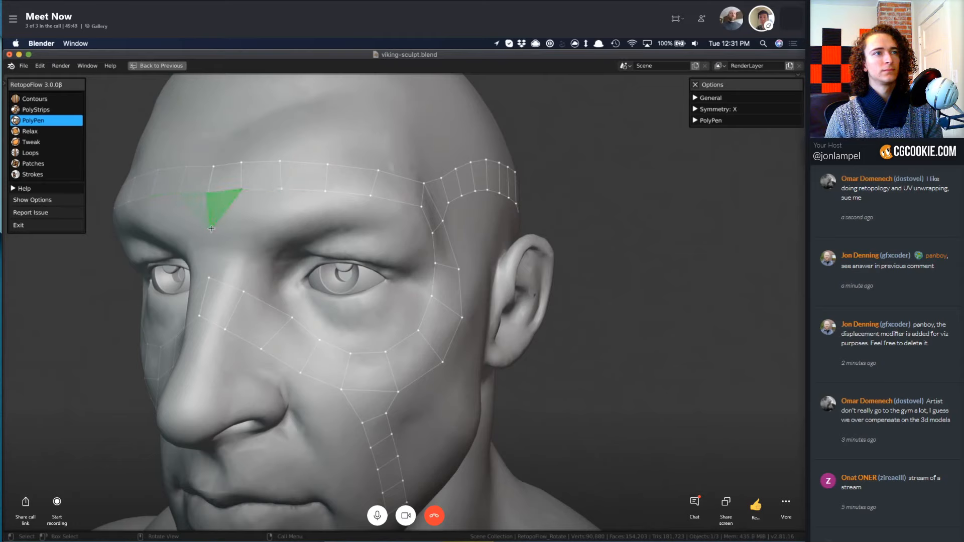
{"action": "left_click", "coordinate": [248, 234]}
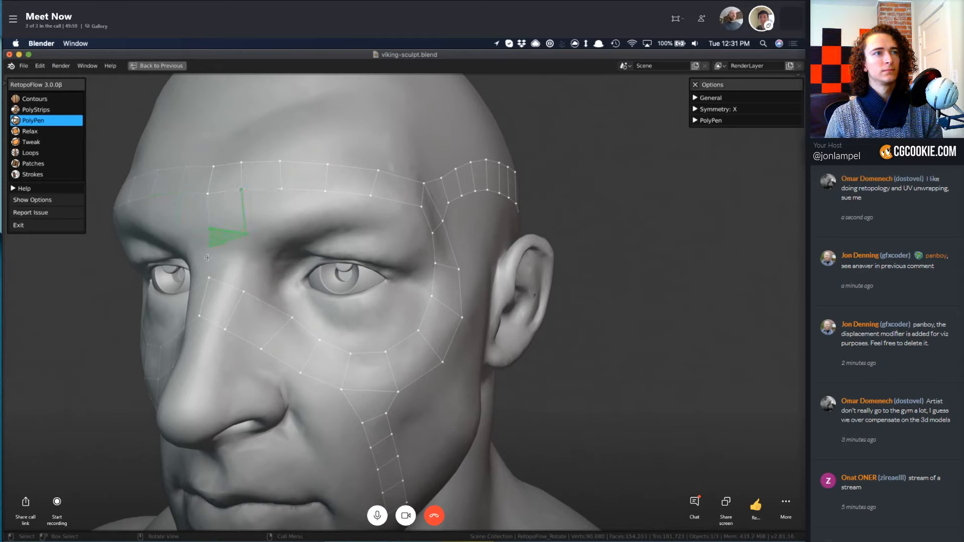
{"action": "left_click", "coordinate": [242, 291]}
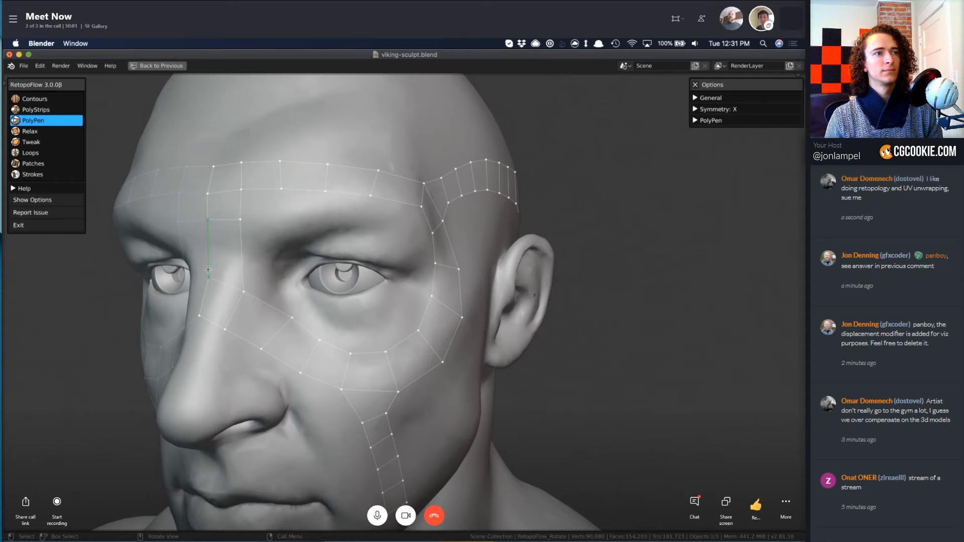
Insert a vertex on each side of the lower nose-bridge quad and connect them to split it in two.
{"action": "middle_click_drag", "start_coordinate": [231, 273], "coordinate": [243, 254]}
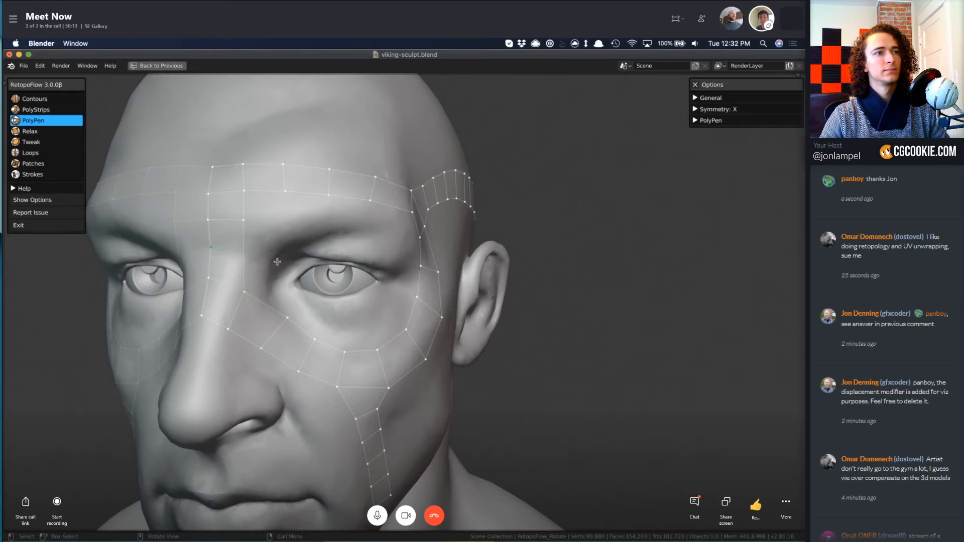
{"action": "left_click", "coordinate": [245, 252]}
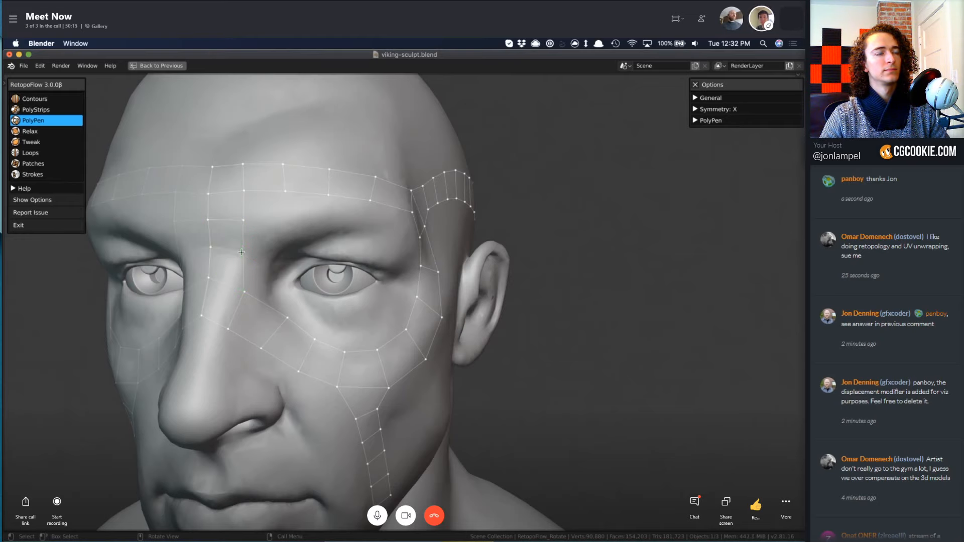
{"action": "scroll", "coordinate": [279, 271], "scroll_direction": "down", "scroll_amount": 5}
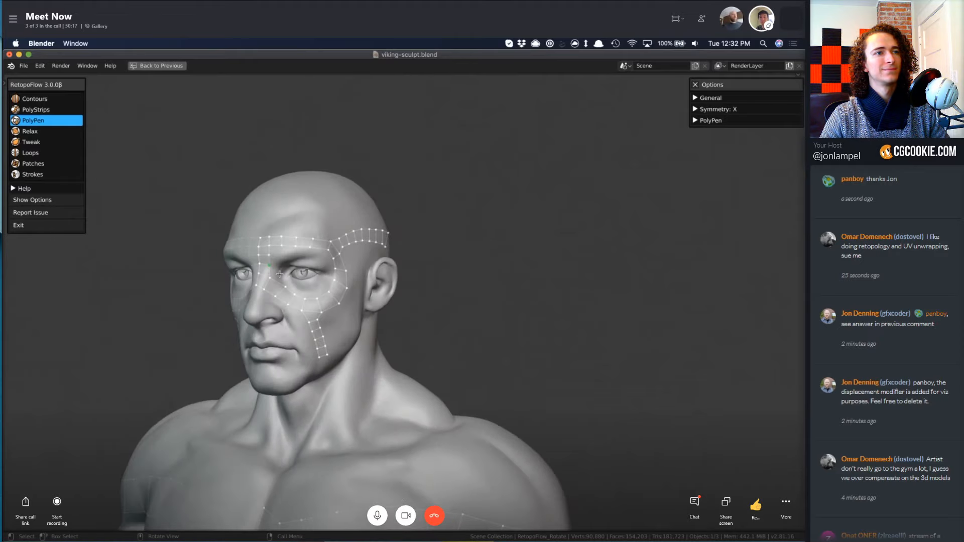
{"action": "scroll", "coordinate": [283, 275], "scroll_direction": "up", "scroll_amount": 10}
{"action": "key", "text": "KP_Decimal"}
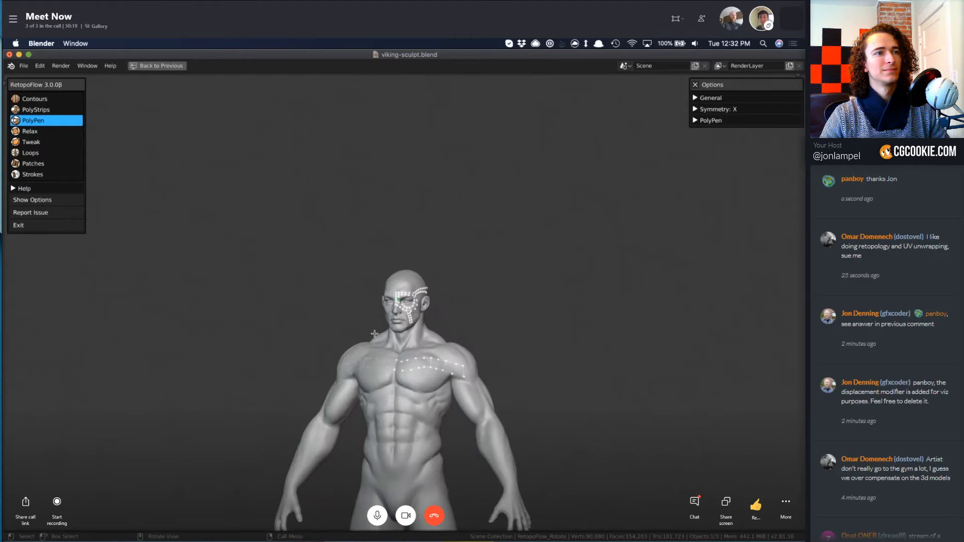
{"action": "middle_click_drag", "start_coordinate": [422, 304], "coordinate": [428, 305]}
{"action": "scroll", "coordinate": [419, 322], "scroll_direction": "up", "scroll_amount": 10}
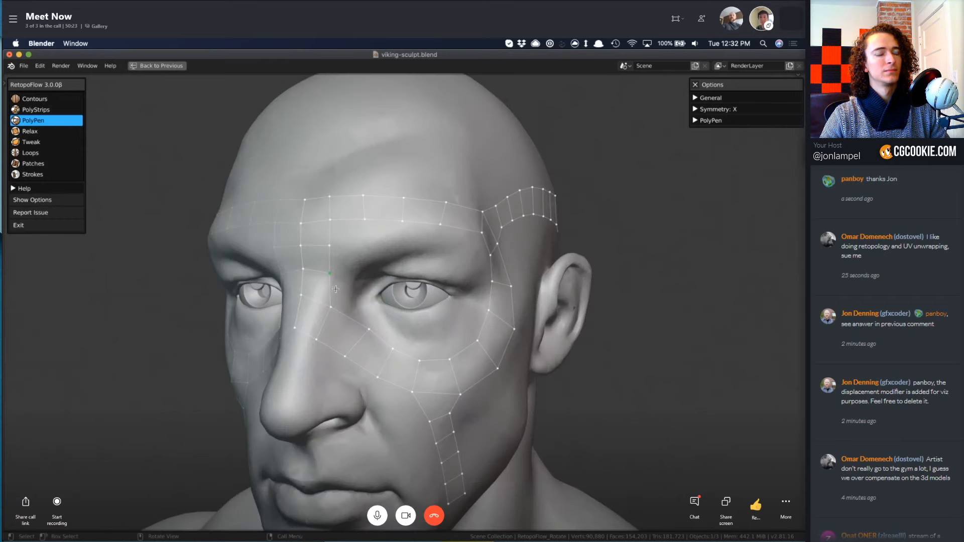
Extend a quad from the outer edge of the lowest nose-bridge face toward the inner eye corner.
{"action": "left_click", "coordinate": [331, 291]}
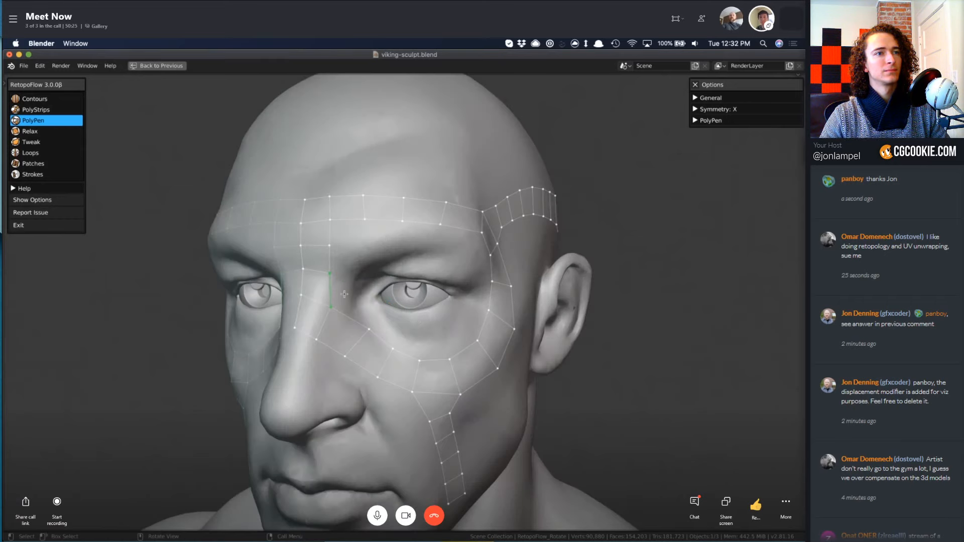
{"action": "middle_click_drag", "start_coordinate": [370, 317], "coordinate": [369, 281]}
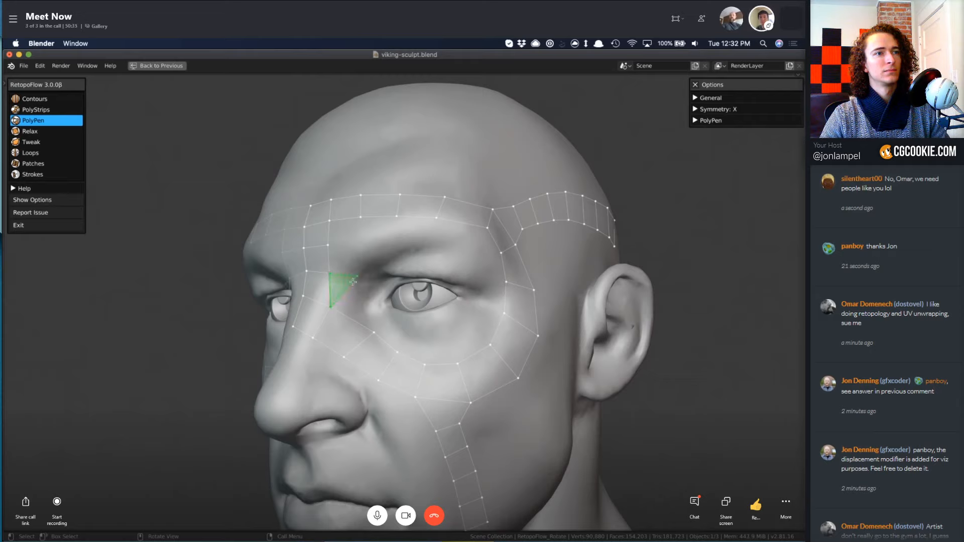
{"action": "left_click", "coordinate": [362, 297]}
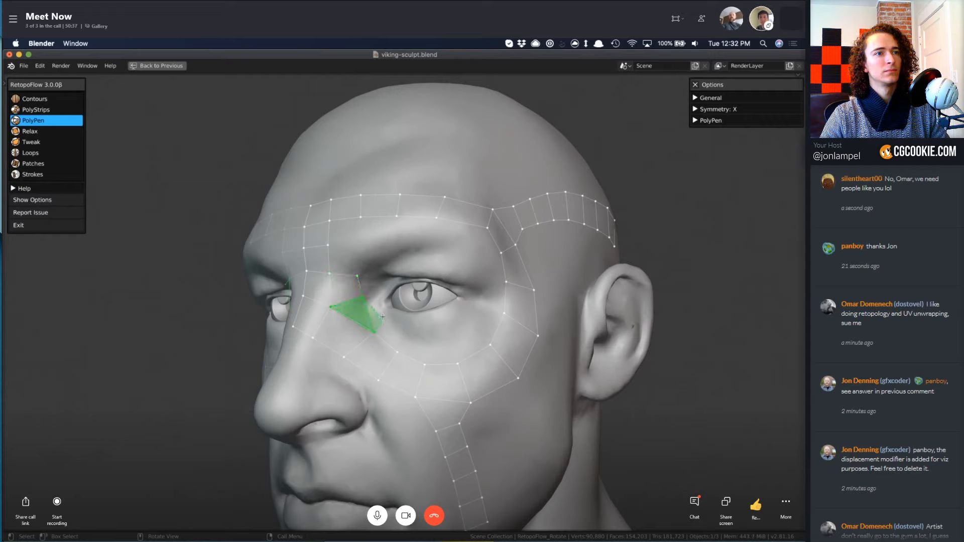
Continue the PolyPen quads from the inner eye corner along the under-eye strip beneath the lower eyelid.
{"action": "left_click", "coordinate": [382, 317]}
{"action": "left_click", "coordinate": [397, 352]}
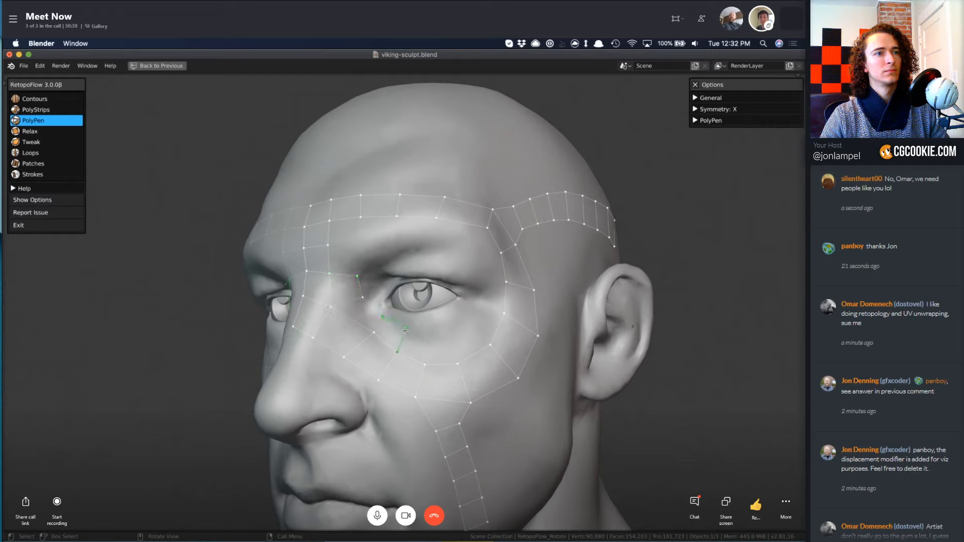
{"action": "left_click", "coordinate": [424, 364], "text": "ctrl"}
{"action": "left_click", "coordinate": [429, 332], "text": "ctrl"}
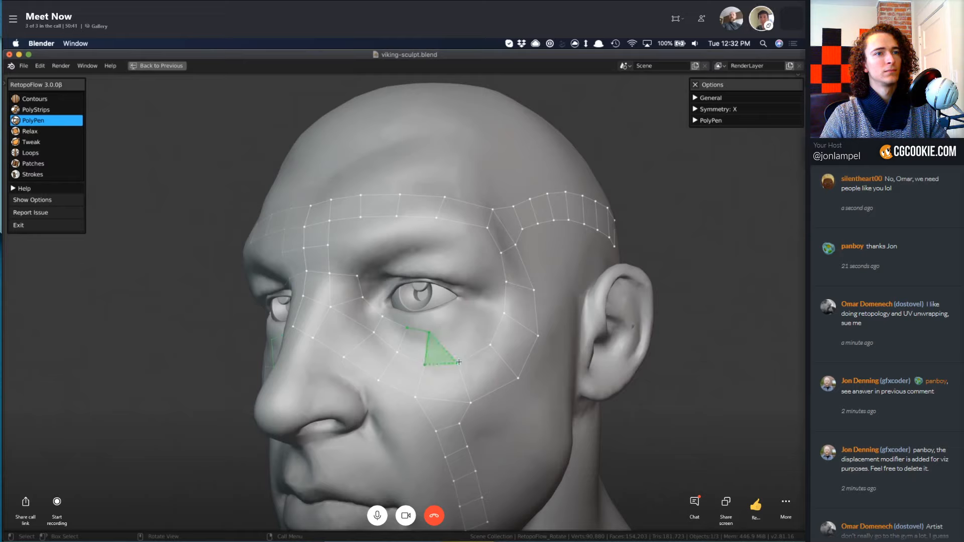
{"action": "left_click", "coordinate": [457, 359], "text": "ctrl"}
{"action": "left_click", "coordinate": [445, 329], "text": "ctrl"}
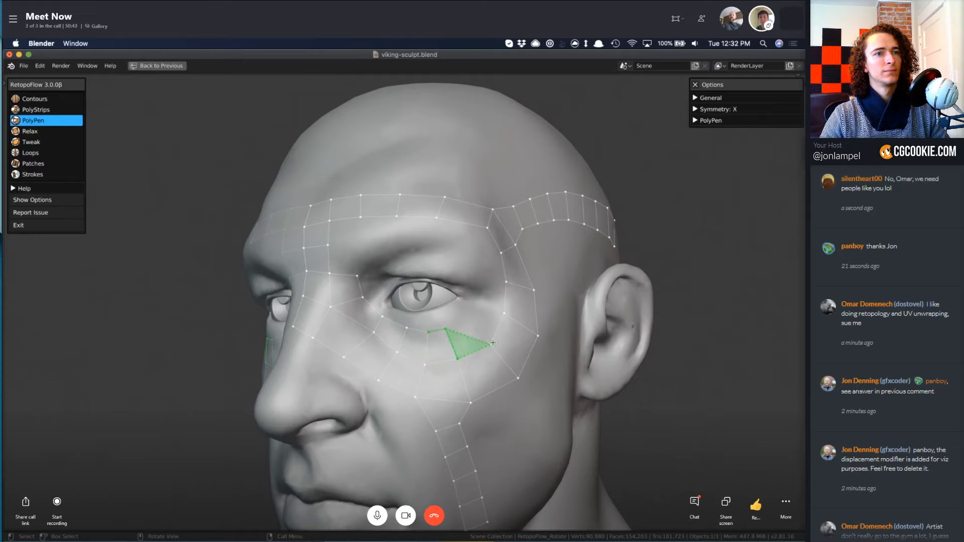
Extend the eye ring with PolyPen quads around the outer eye corner up to the outer upper eyelid.
{"action": "left_click", "coordinate": [490, 344], "text": "ctrl"}
{"action": "left_click", "coordinate": [461, 319], "text": "ctrl"}
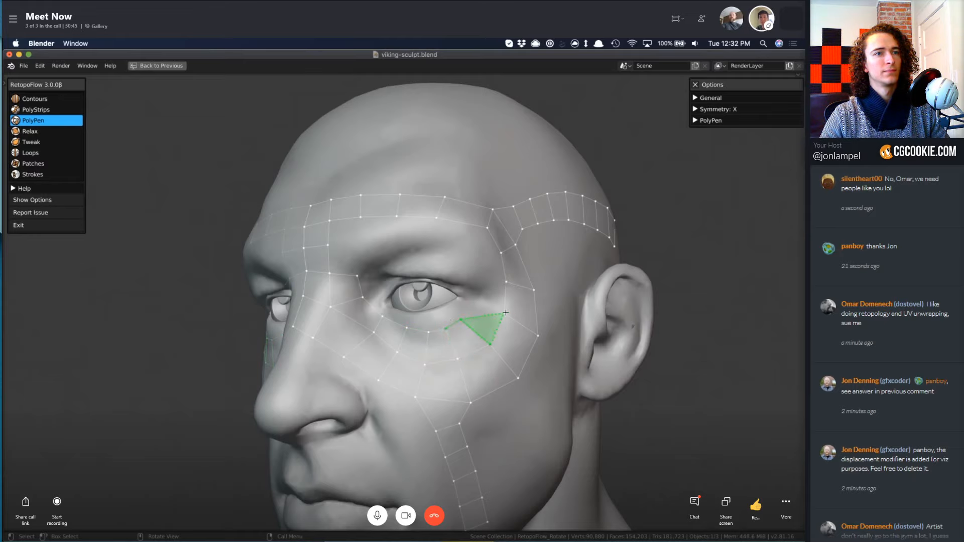
{"action": "left_click", "coordinate": [474, 302], "text": "ctrl"}
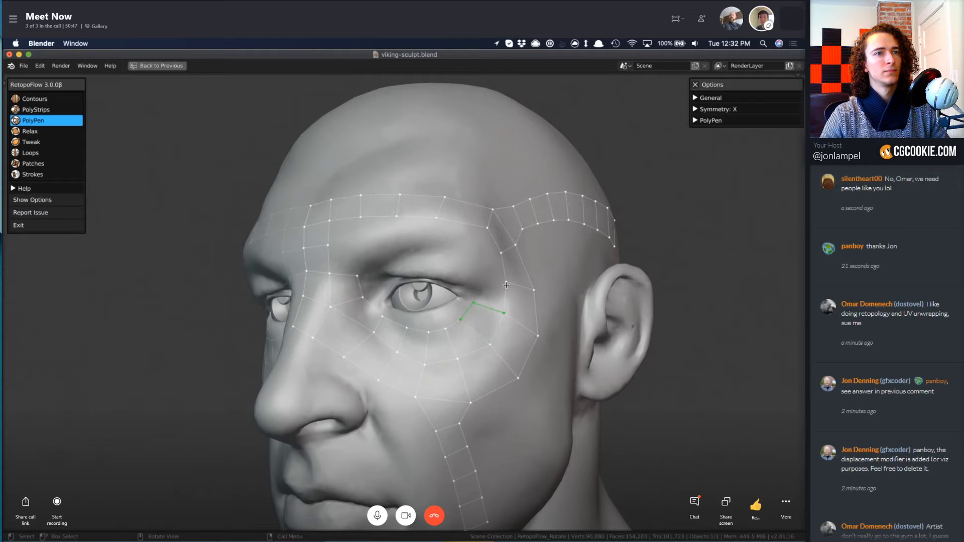
{"action": "left_click", "coordinate": [477, 289], "text": "ctrl"}
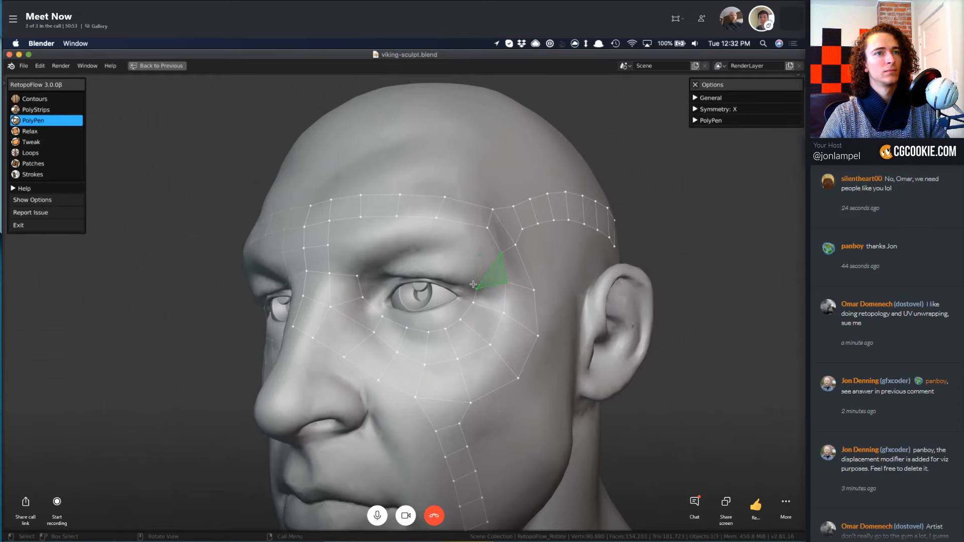
{"action": "left_click", "coordinate": [465, 268], "text": "ctrl"}
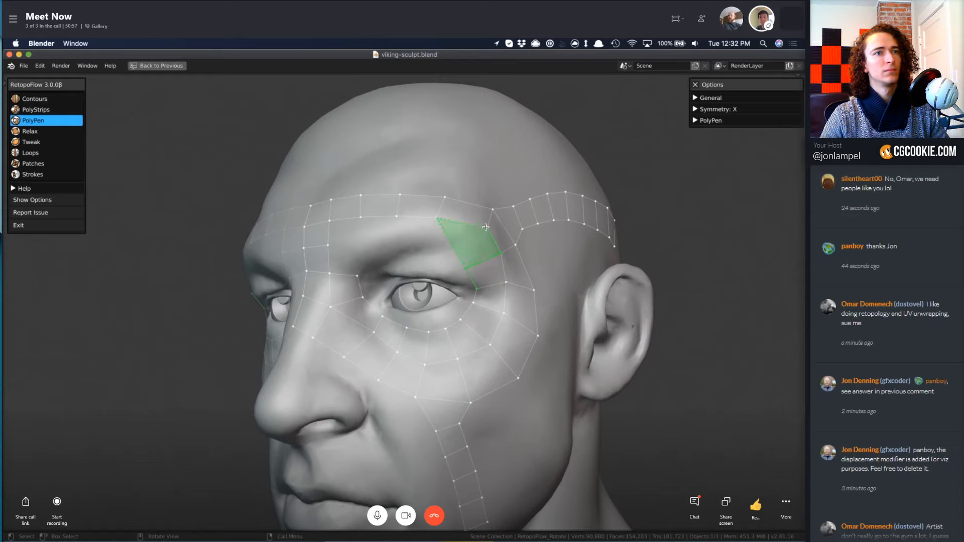
Fill the gap between the brow strip and upper eyelid with quads, closing the ring at the nose bridge.
{"action": "left_click", "coordinate": [429, 247], "text": "ctrl"}
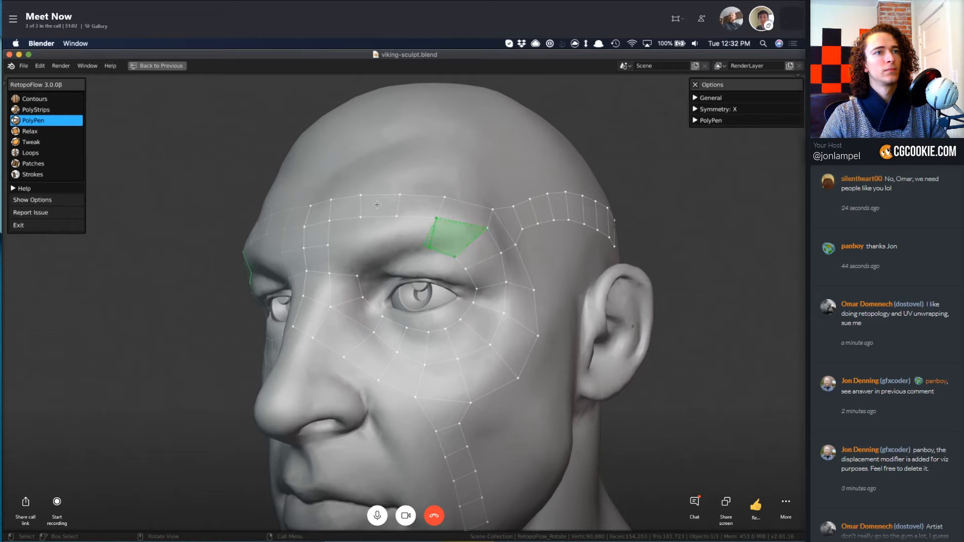
{"action": "left_click", "coordinate": [402, 246], "text": "ctrl"}
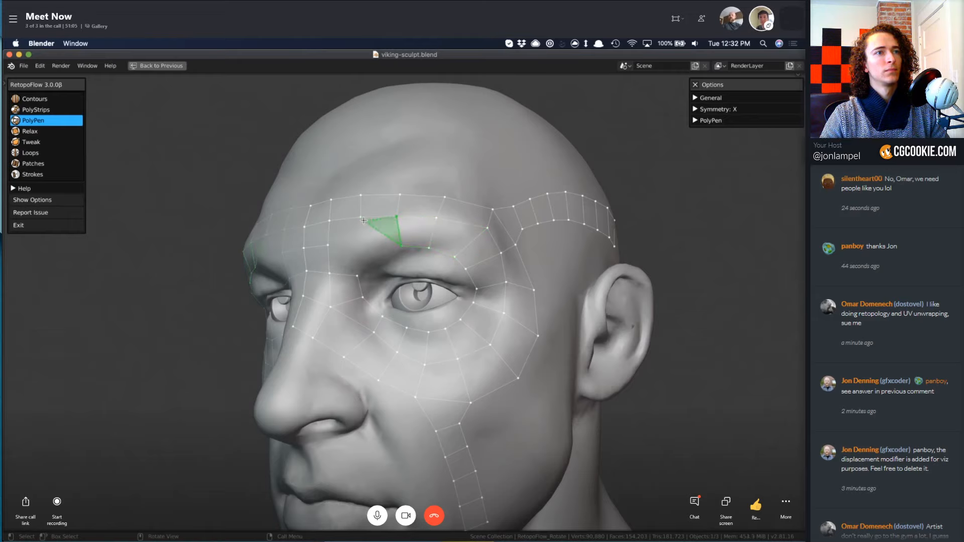
{"action": "left_click", "coordinate": [362, 218], "text": "ctrl"}
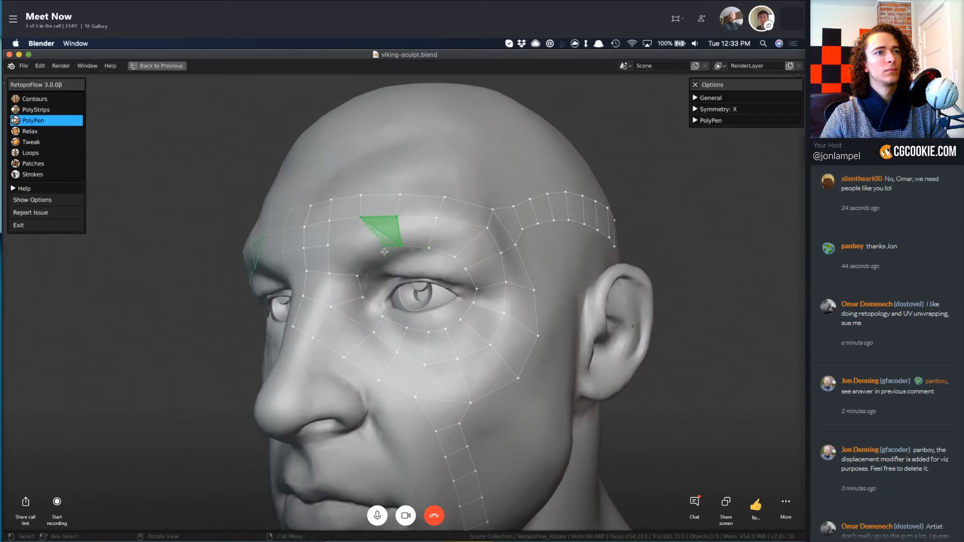
{"action": "left_click", "coordinate": [384, 251], "text": "ctrl"}
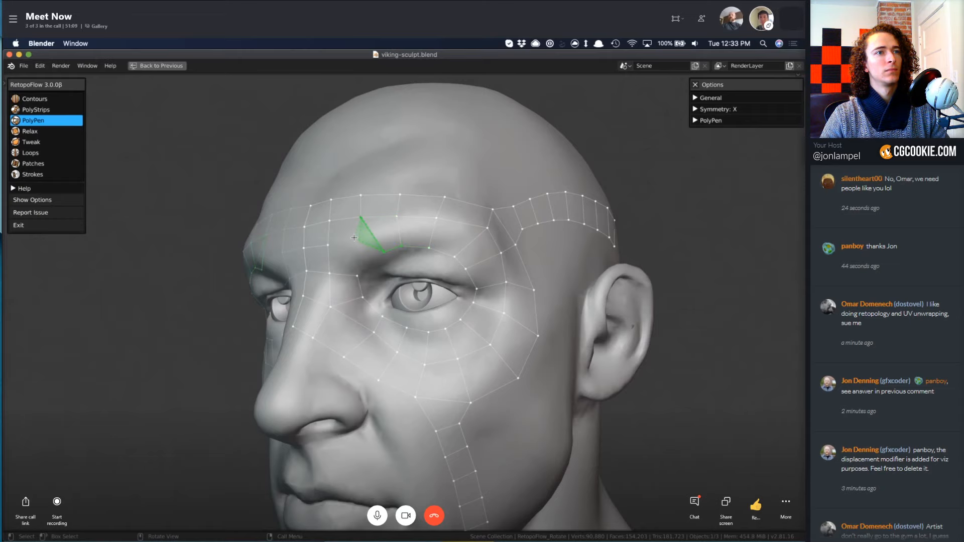
{"action": "left_click", "coordinate": [374, 257], "text": "ctrl"}
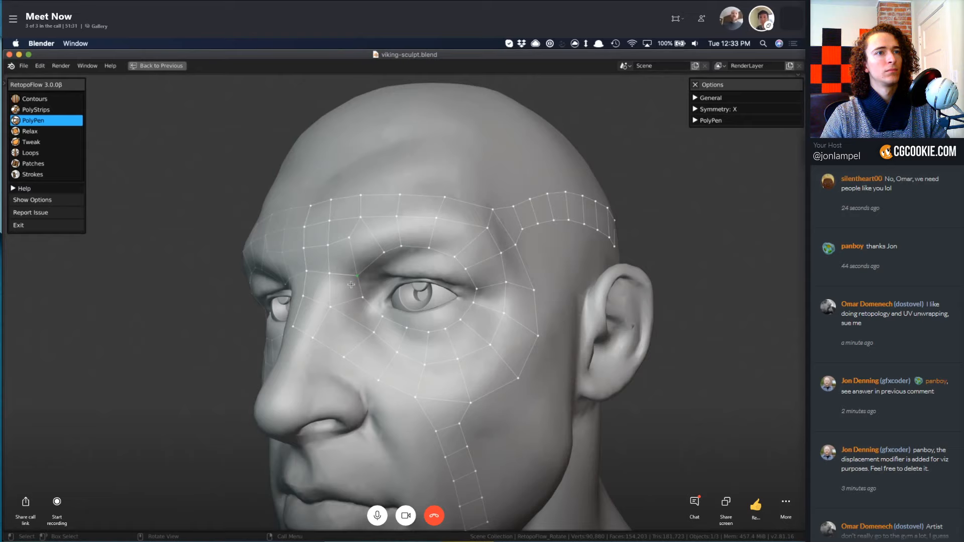
Examine the quad ring around the eye from several angles and distances.
{"action": "middle_click_drag", "start_coordinate": [381, 279], "coordinate": [354, 279]}
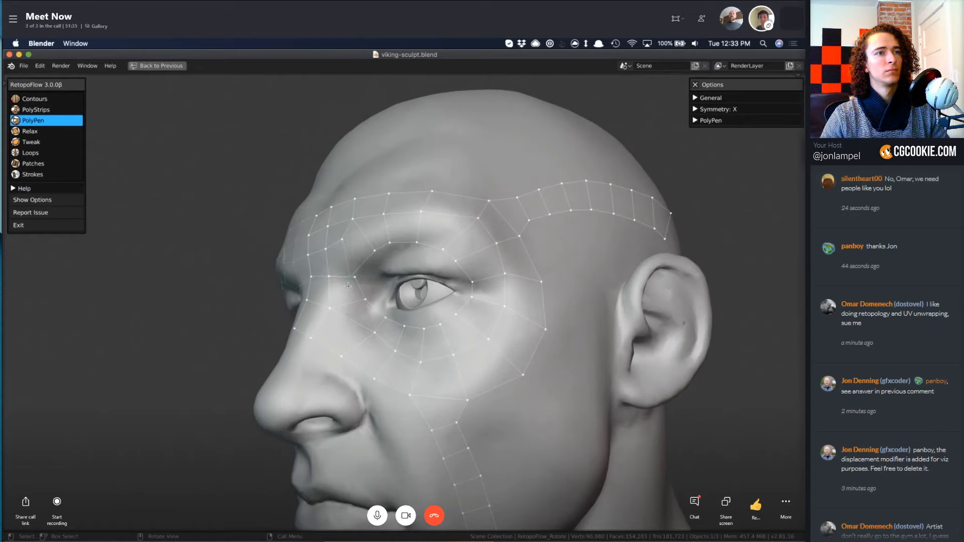
{"action": "key", "text": "KP_Decimal"}
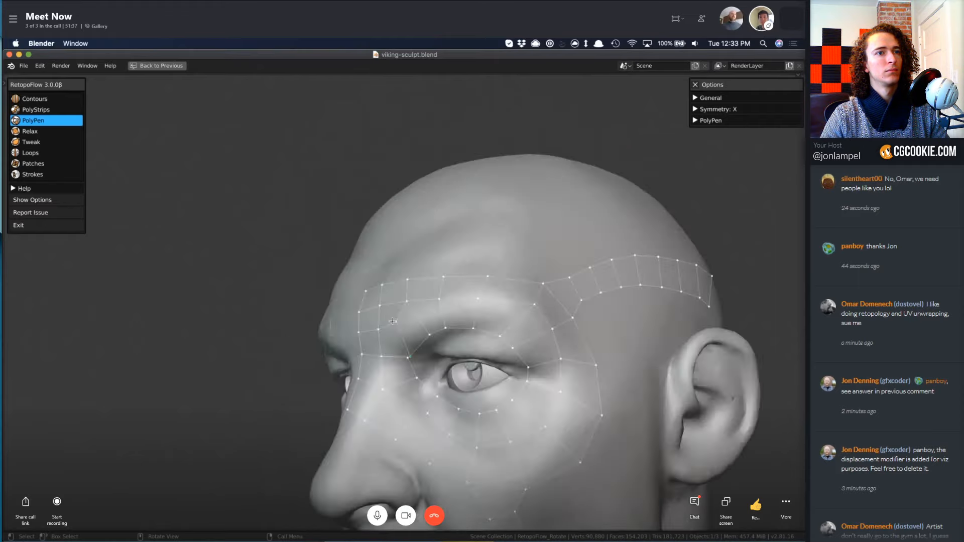
{"action": "scroll", "coordinate": [385, 332], "scroll_direction": "down", "scroll_amount": 5}
{"action": "middle_click_drag", "start_coordinate": [409, 345], "coordinate": [406, 332]}
{"action": "scroll", "coordinate": [406, 340], "scroll_direction": "down", "scroll_amount": 6}
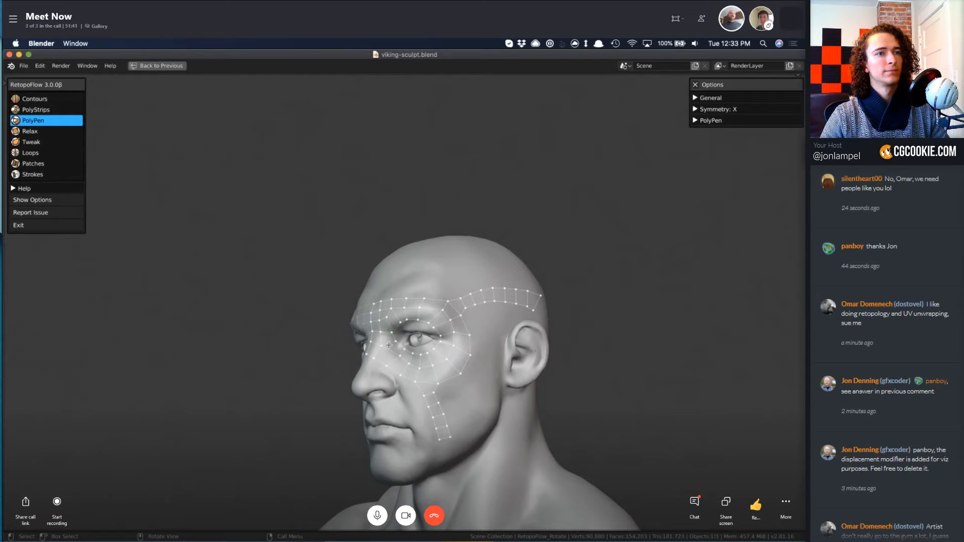
{"action": "scroll", "coordinate": [391, 340], "scroll_direction": "up", "scroll_amount": 8}
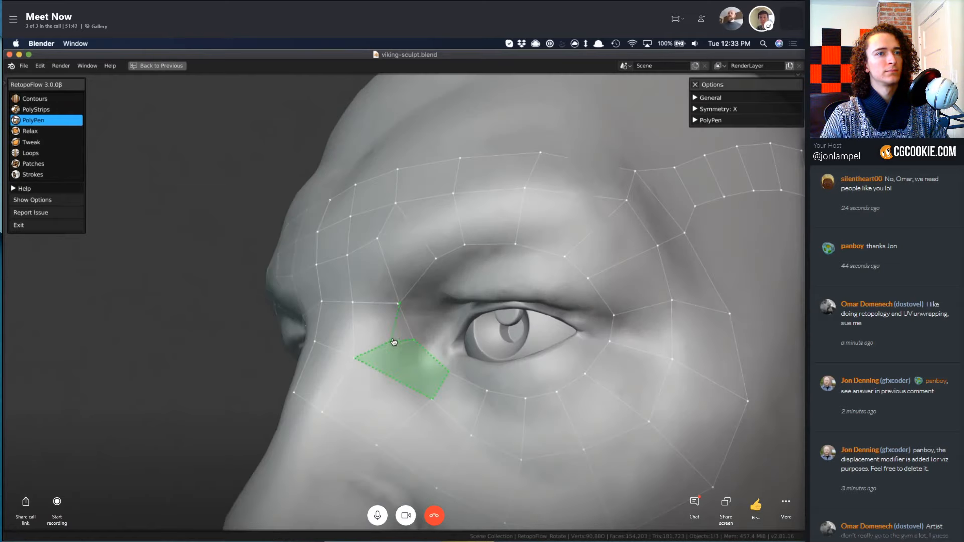
{"action": "scroll", "coordinate": [399, 305], "scroll_direction": "down", "scroll_amount": 8}
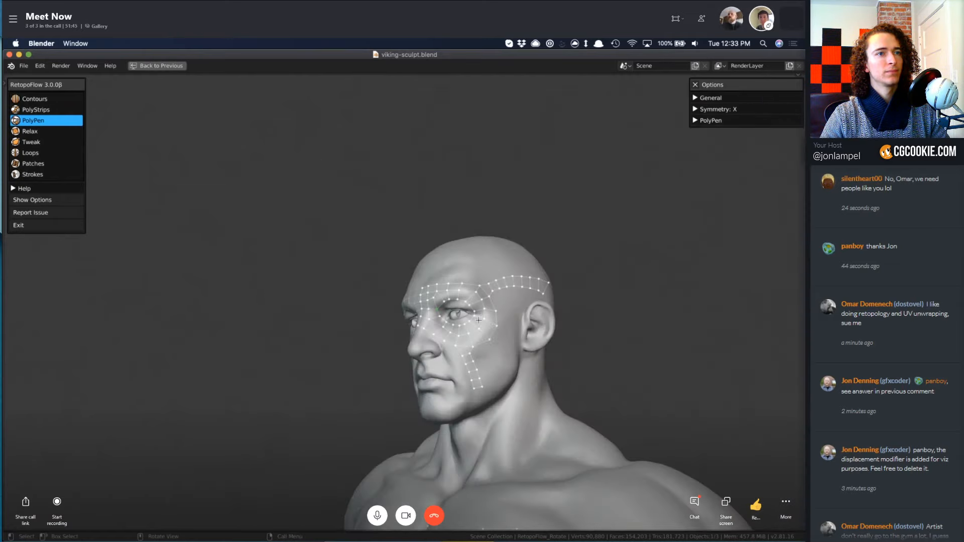
{"action": "scroll", "coordinate": [510, 337], "scroll_direction": "up", "scroll_amount": 5}
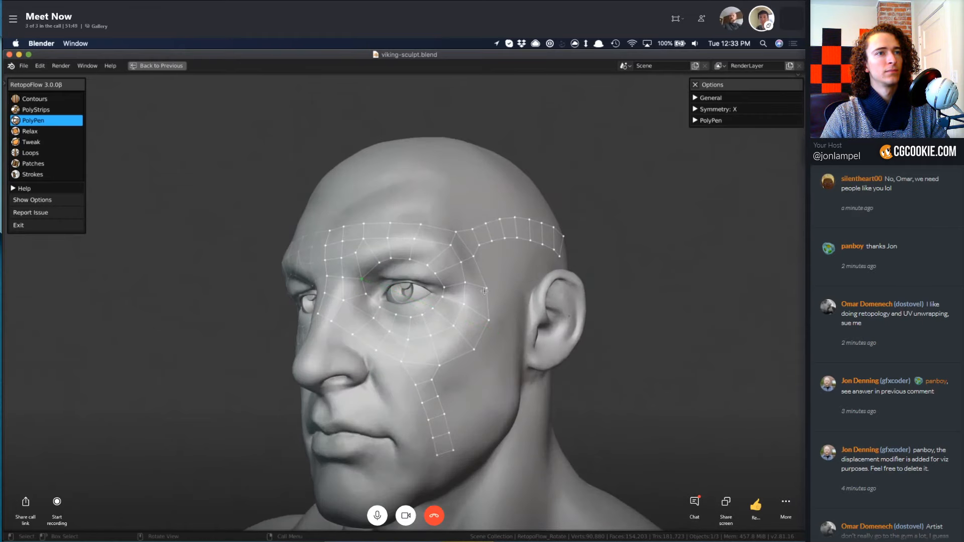
With the Strokes tool active, select the innermost edge loop around the eye and delete its vertices.
{"action": "key", "text": "8"}
{"action": "double_click", "coordinate": [421, 265]}
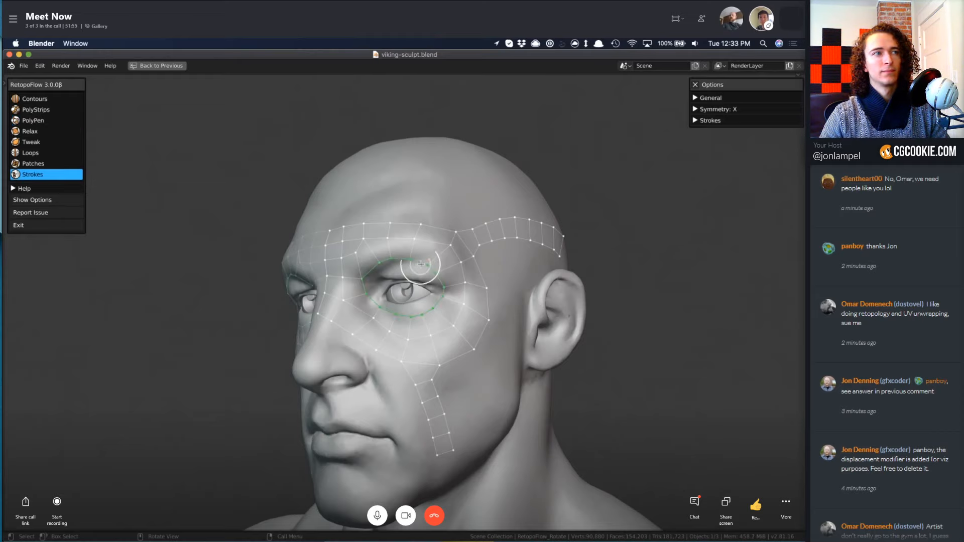
{"action": "key", "text": "x"}
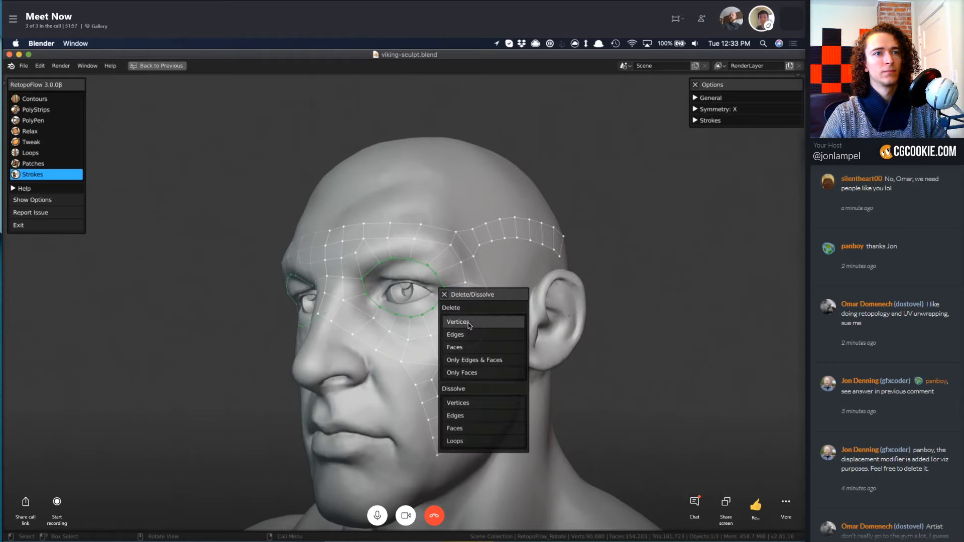
{"action": "left_click", "coordinate": [458, 322]}
Remove the leftover edges between the inner end of the brow strip and the nose bridge.
{"action": "left_click", "coordinate": [362, 264]}
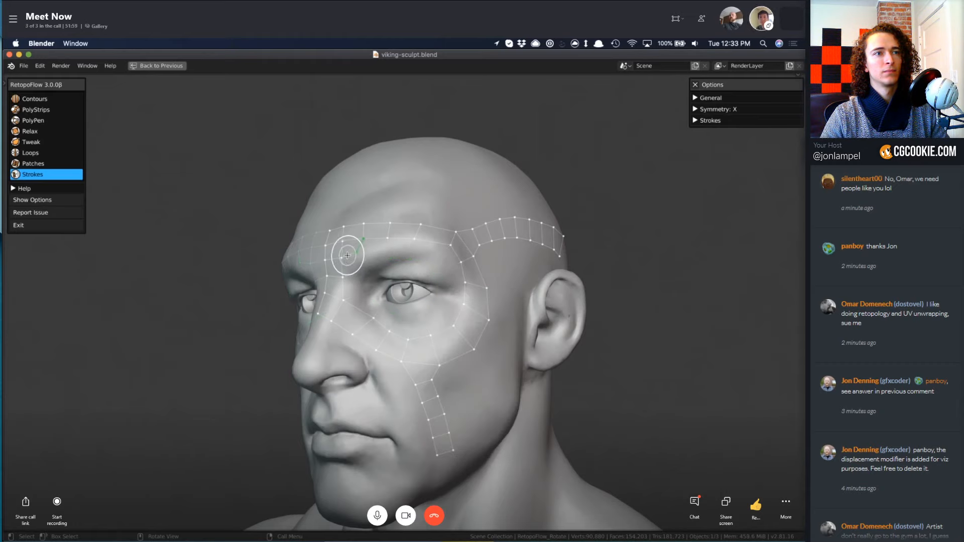
{"action": "key", "text": "x"}
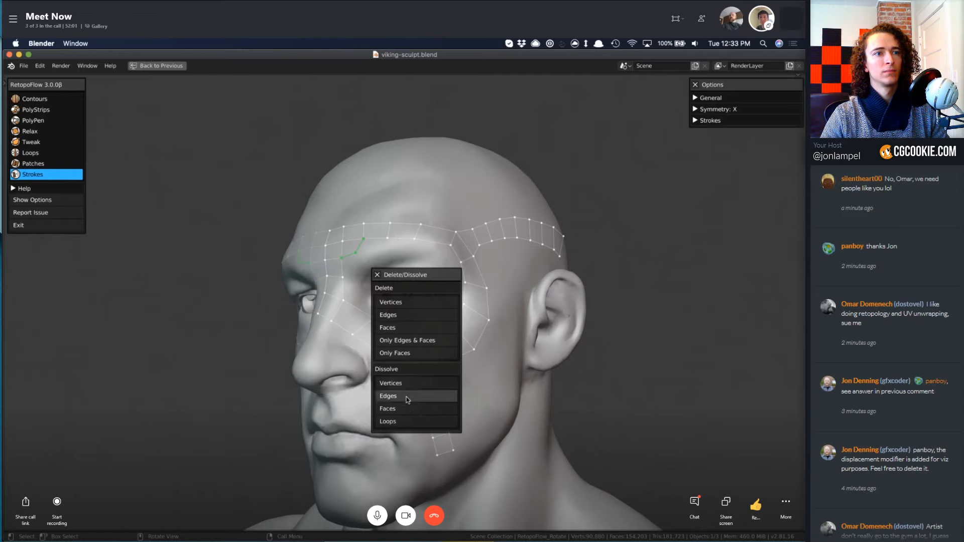
{"action": "left_click", "coordinate": [406, 396]}
{"action": "left_click", "coordinate": [356, 251]}
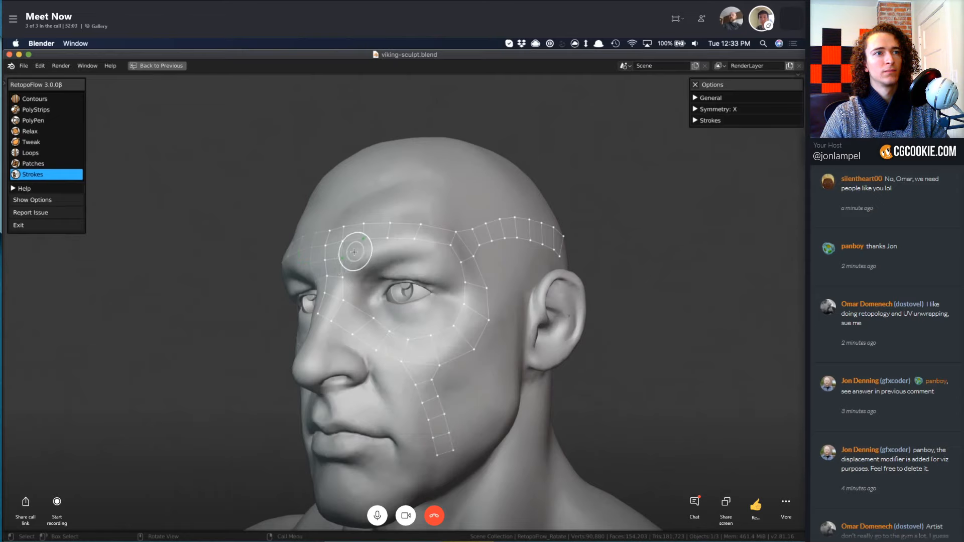
{"action": "key", "text": "x"}
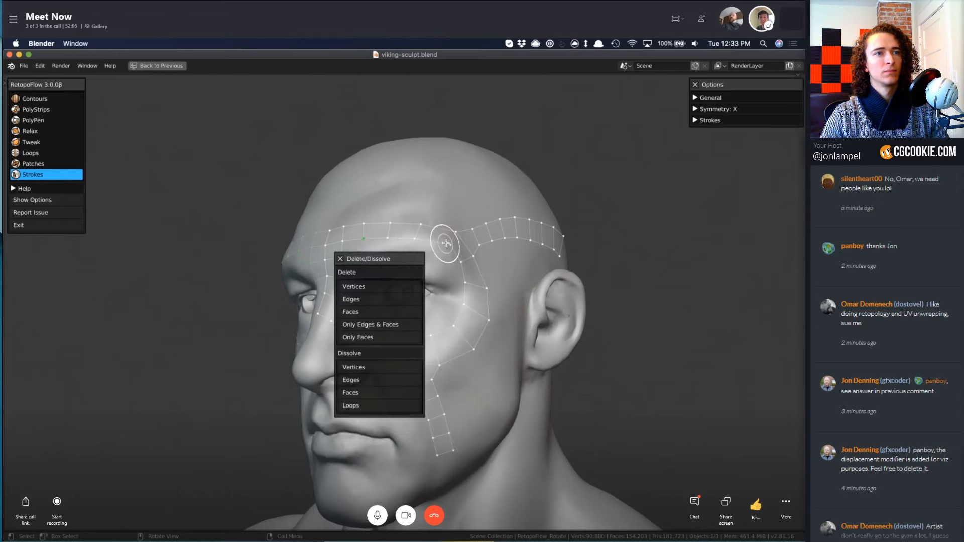
Select the whole boundary loop around the open eye area, running along the brow, nose-bridge and under-eye strips.
{"action": "left_click", "coordinate": [446, 243]}
{"action": "left_click", "coordinate": [340, 259]}
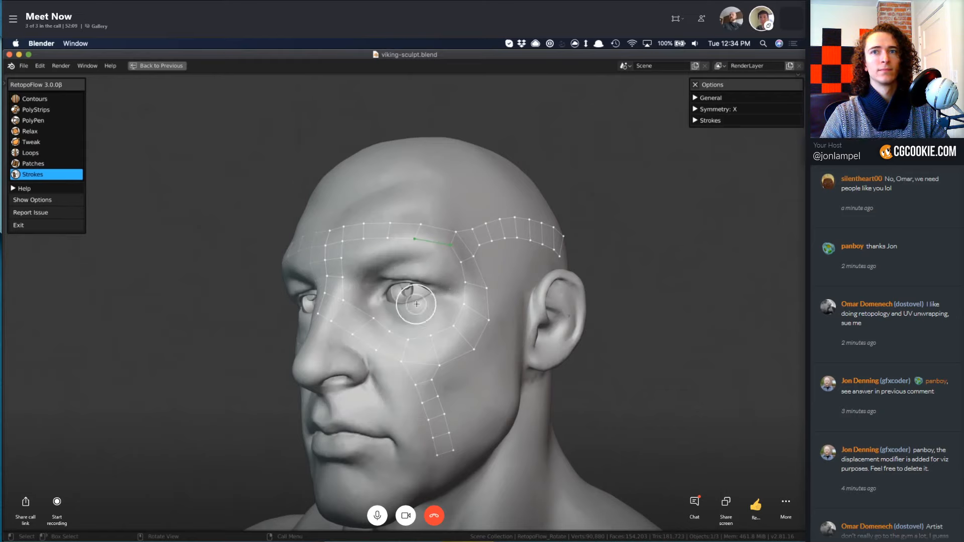
{"action": "left_click", "coordinate": [373, 239], "text": "alt"}
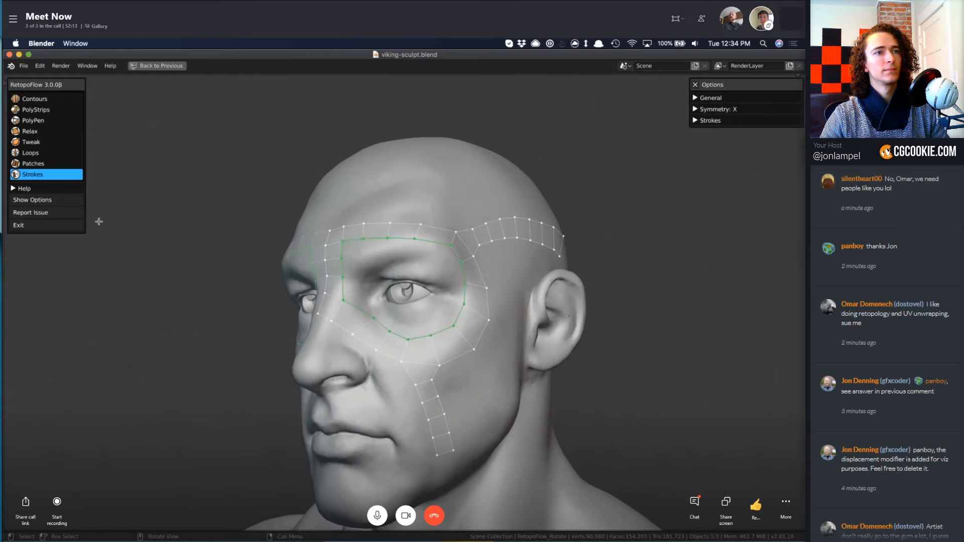
{"action": "middle_click_drag", "start_coordinate": [401, 285], "coordinate": [438, 305]}
{"action": "scroll", "coordinate": [439, 308], "scroll_direction": "up", "scroll_amount": 10}
{"action": "scroll", "coordinate": [439, 307], "scroll_direction": "down", "scroll_amount": 9}
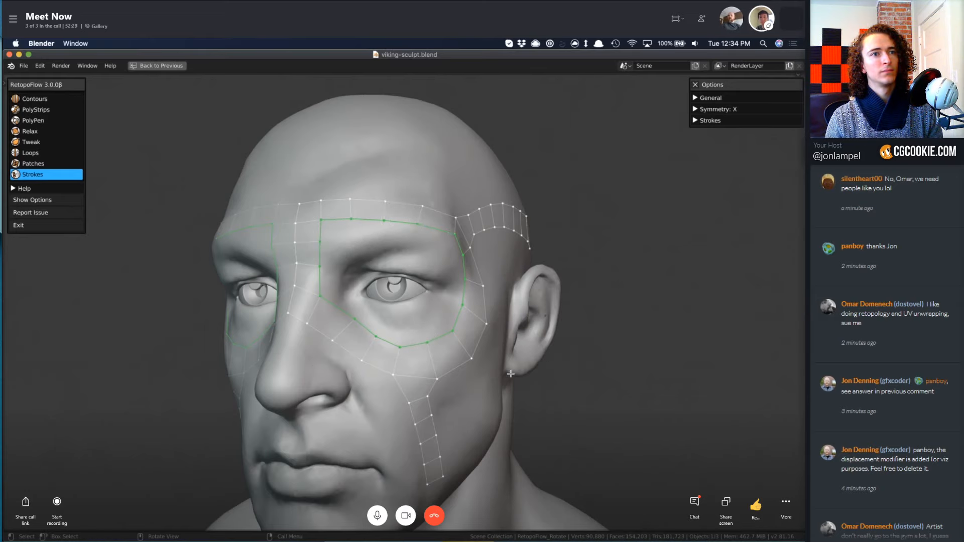
Exit RetopoFlow to regular Edit Mode and switch the viewport shading to Wireframe.
{"action": "left_click", "coordinate": [18, 224]}
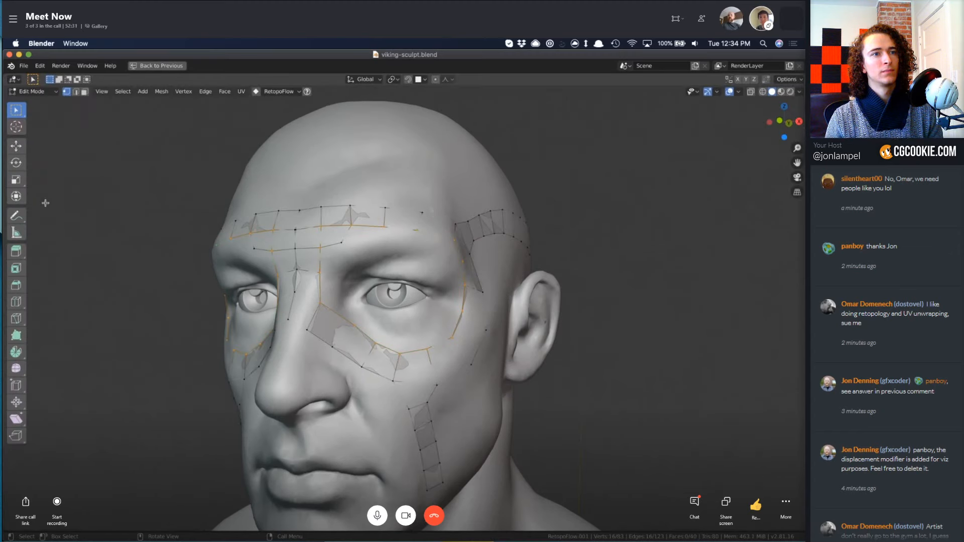
{"action": "right_click", "coordinate": [531, 330]}
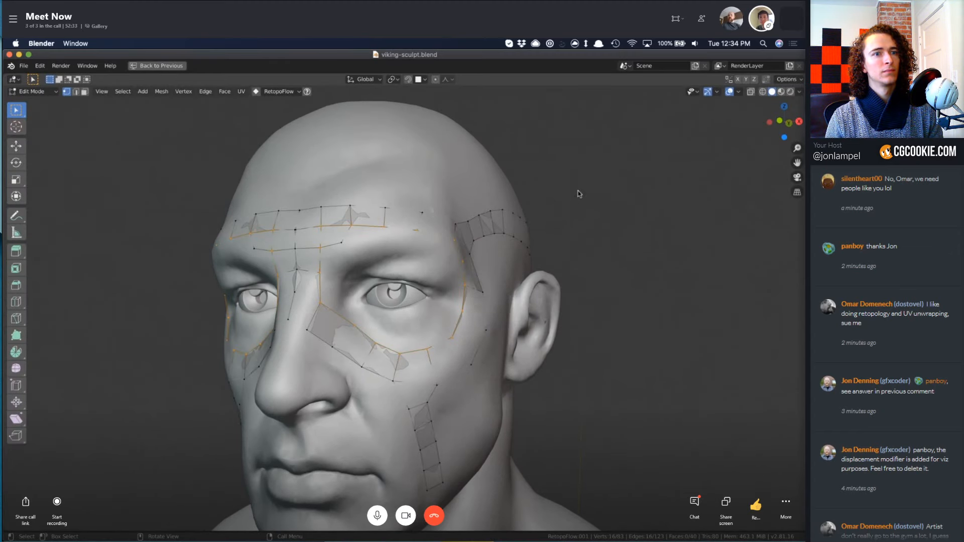
{"action": "key", "text": "z"}
{"action": "left_click", "coordinate": [504, 190]}
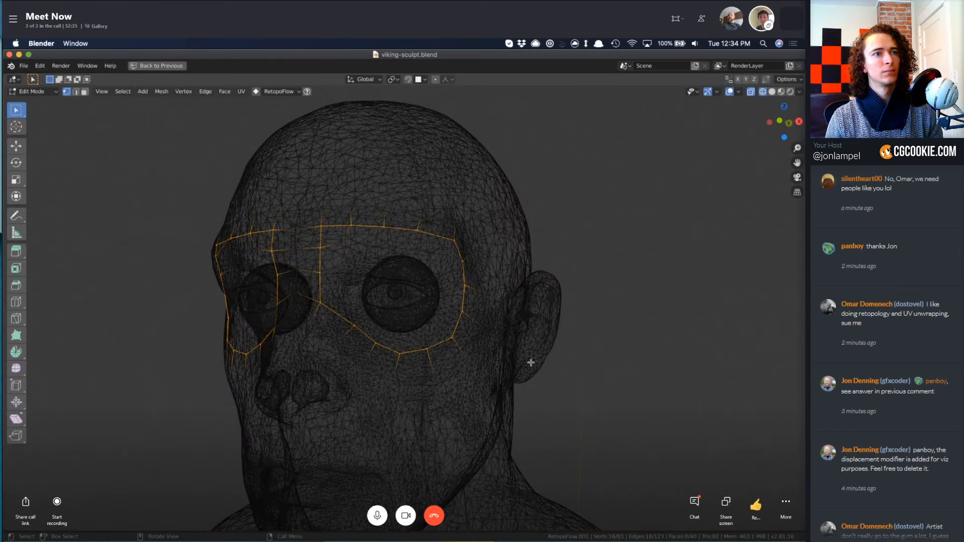
Extrude the selected eye loop, shrink it inward and move it to fit closely around the eyeball.
{"action": "key", "text": "g"}
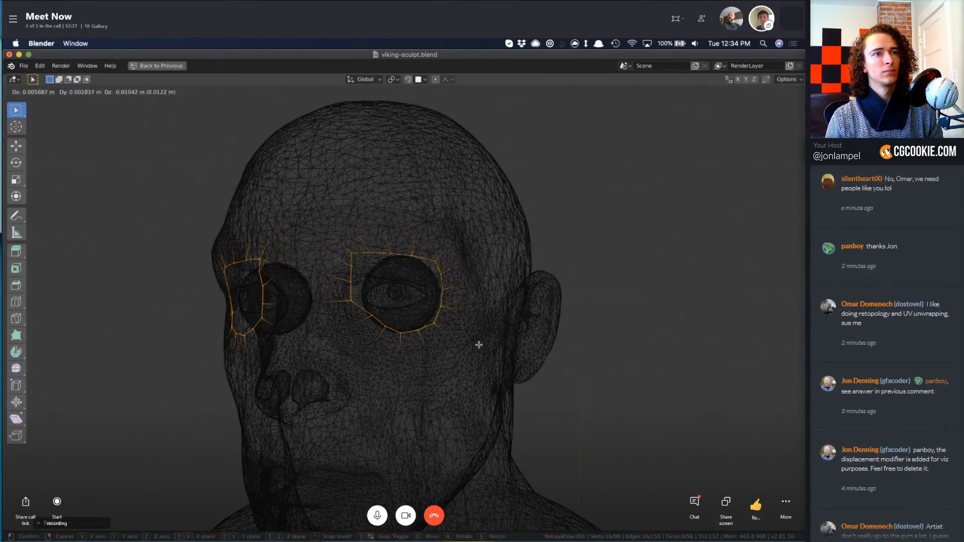
{"action": "left_click", "coordinate": [479, 345]}
{"action": "right_click", "coordinate": [442, 309]}
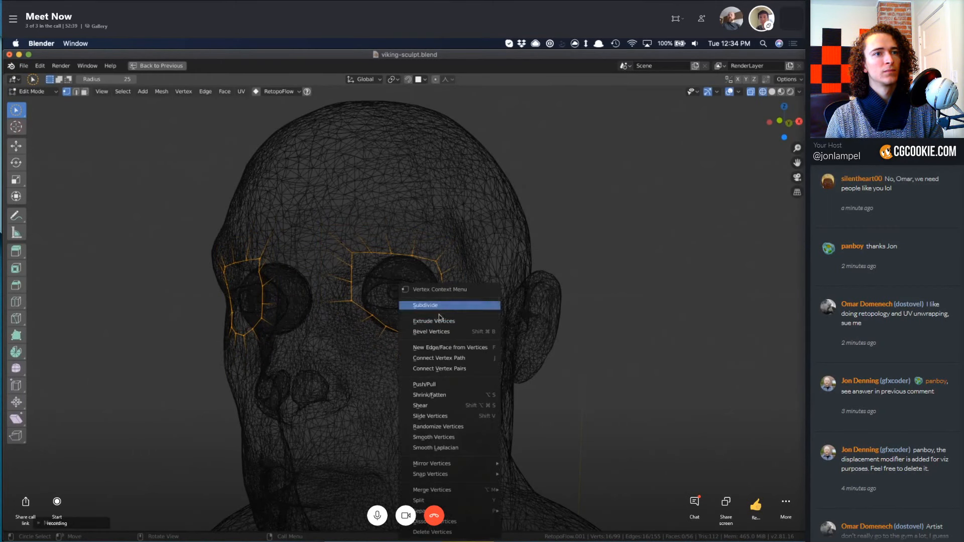
{"action": "key", "text": "Escape"}
Switch the viewport shading from Wireframe back to Solid.
{"action": "key", "text": "z"}
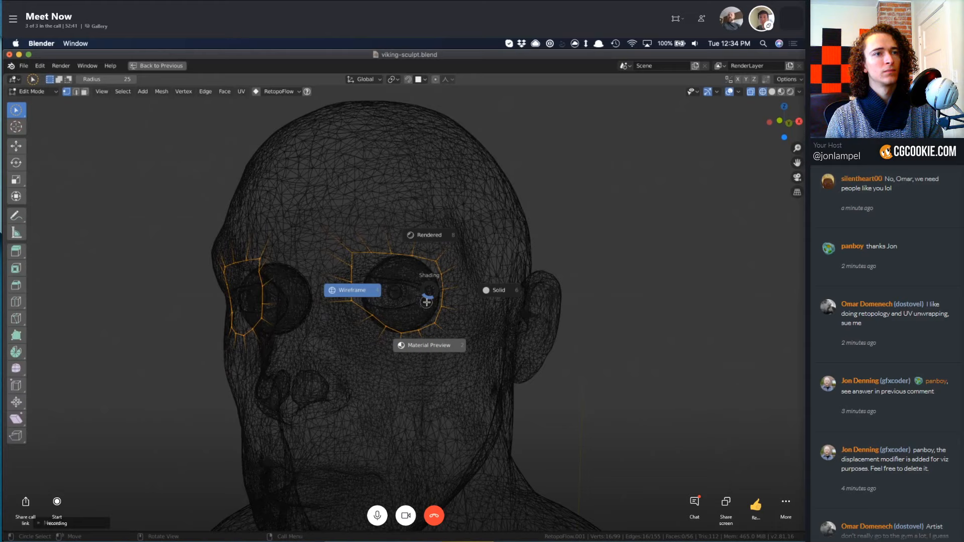
{"action": "left_click", "coordinate": [496, 294]}
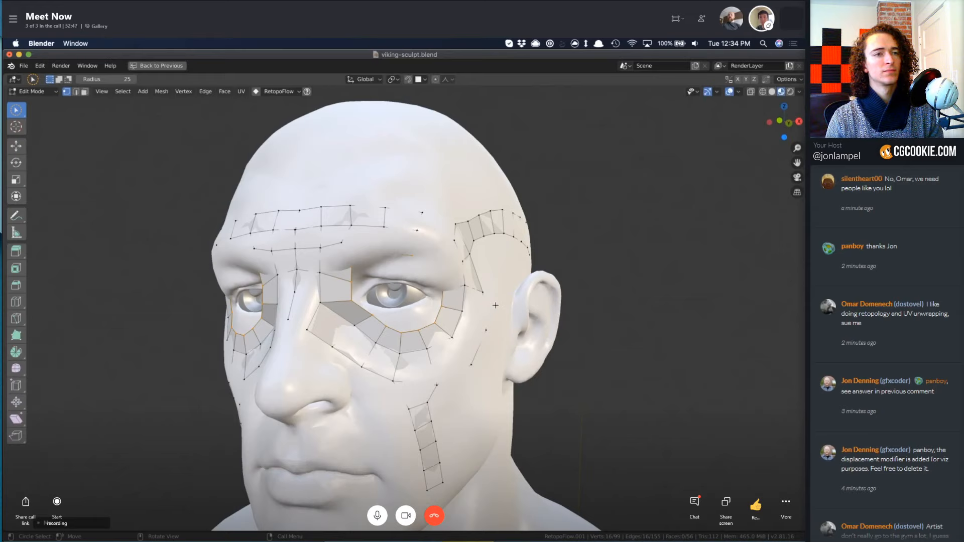
{"action": "key", "text": "z"}
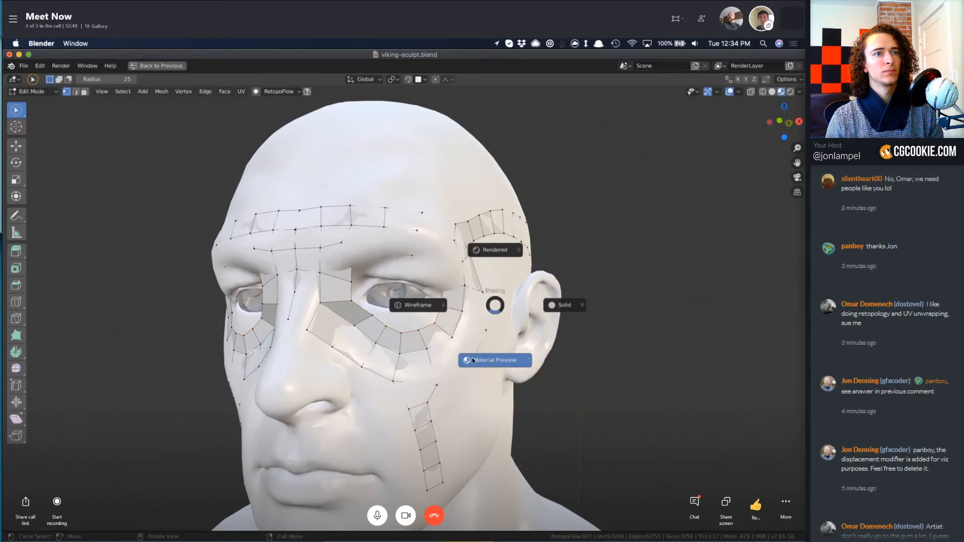
{"action": "left_click", "coordinate": [513, 363]}
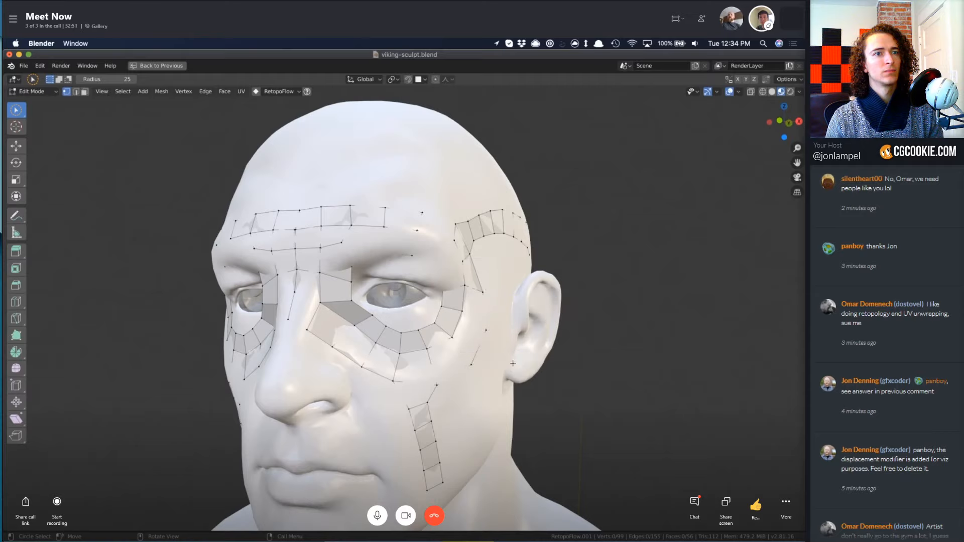
{"action": "left_click", "coordinate": [788, 92]}
{"action": "left_click", "coordinate": [767, 93]}
{"action": "left_click", "coordinate": [772, 93]}
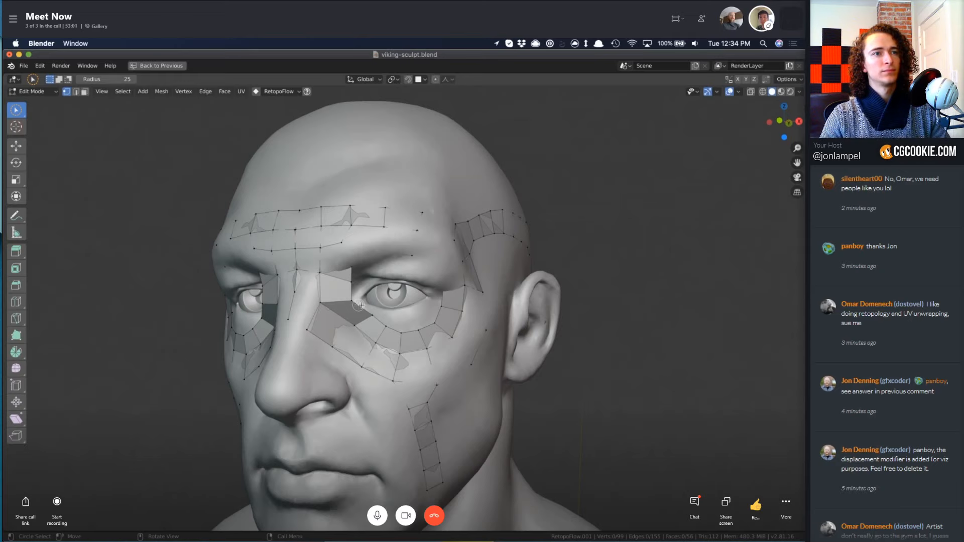
{"action": "right_click", "coordinate": [406, 342]}
{"action": "key", "text": "Escape"}
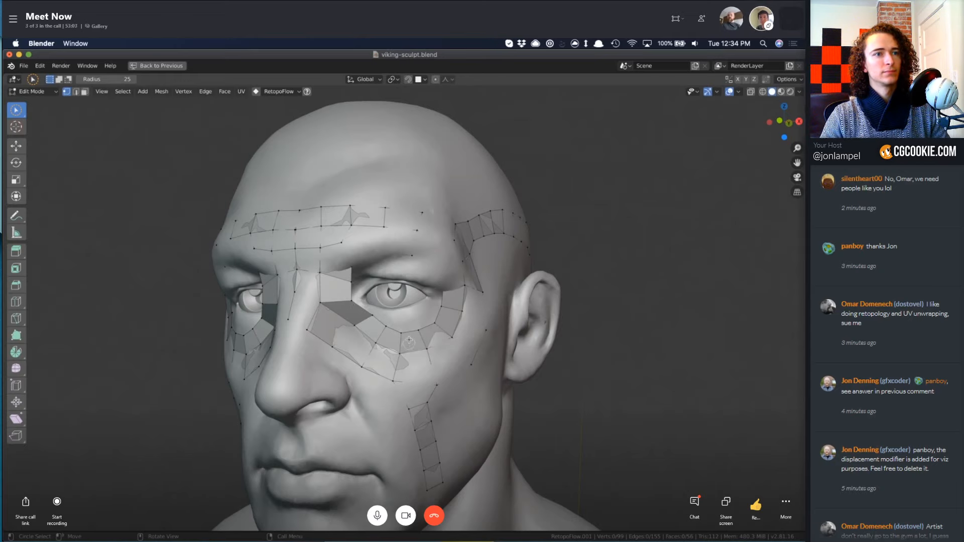
{"action": "key", "text": "c"}
{"action": "key", "text": "Escape"}
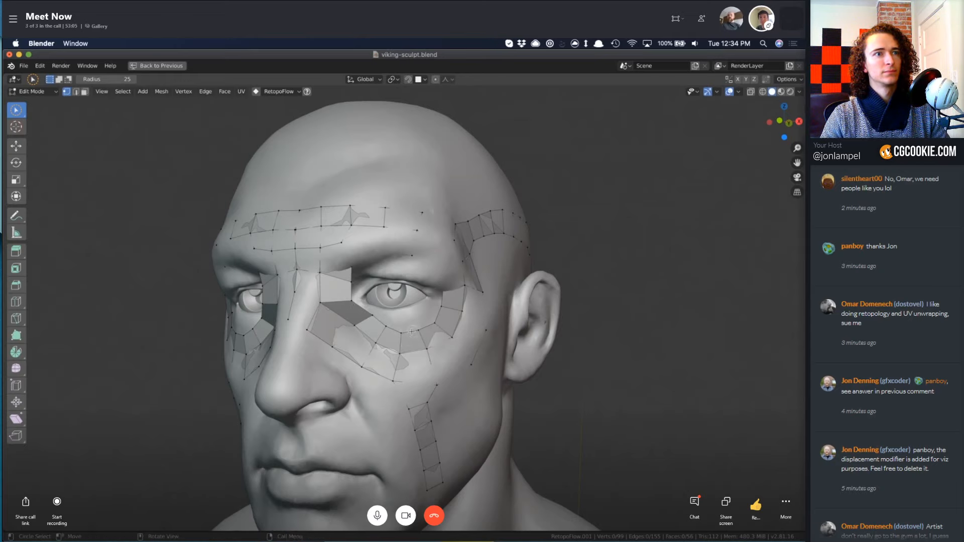
{"action": "right_click", "coordinate": [17, 111]}
{"action": "key", "text": "Escape"}
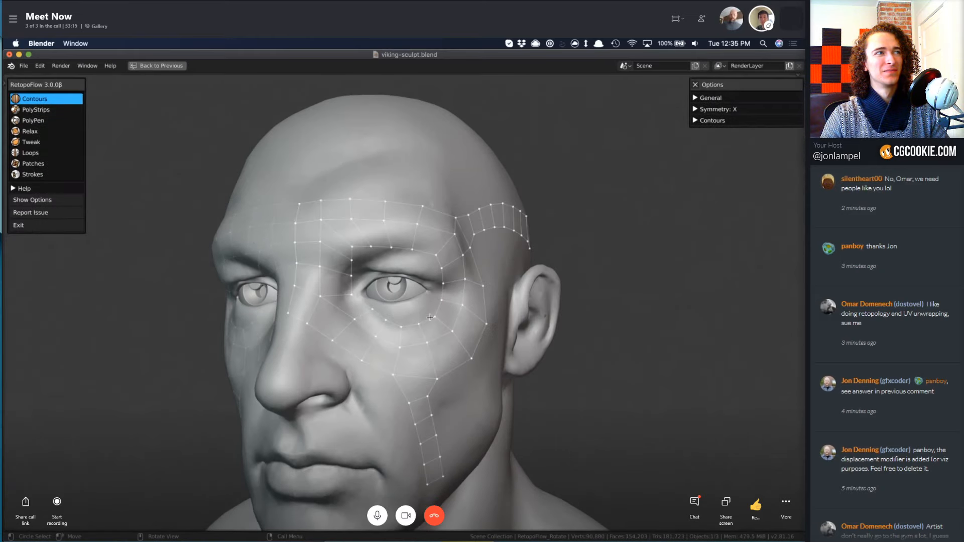
Switch to the Strokes tool and delete the vertices of the innermost loop around the eye.
{"action": "key", "text": "7"}
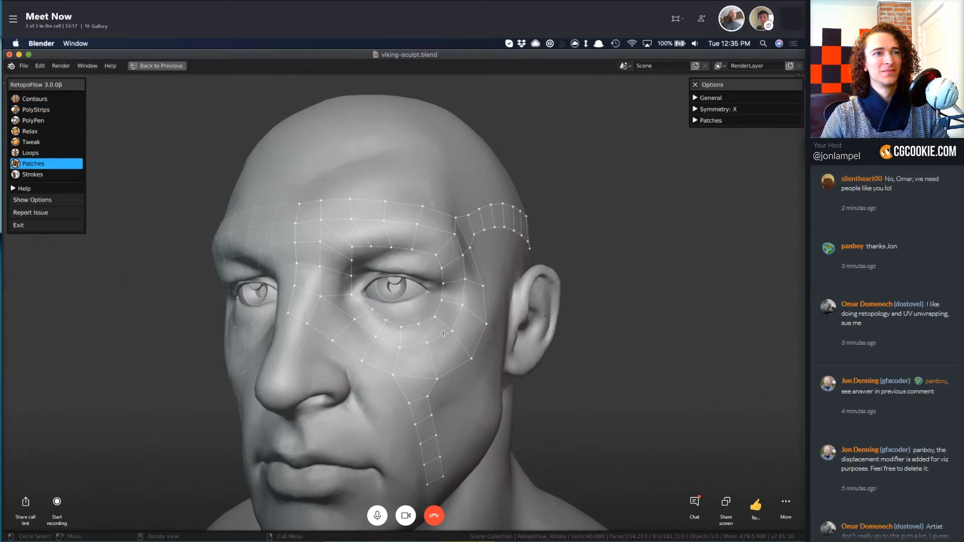
{"action": "key", "text": "8"}
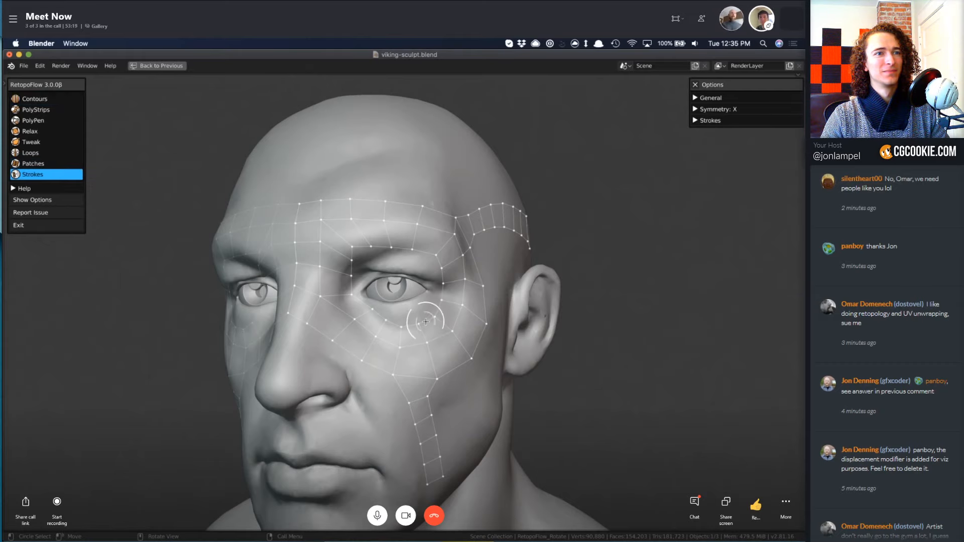
{"action": "key", "text": "x"}
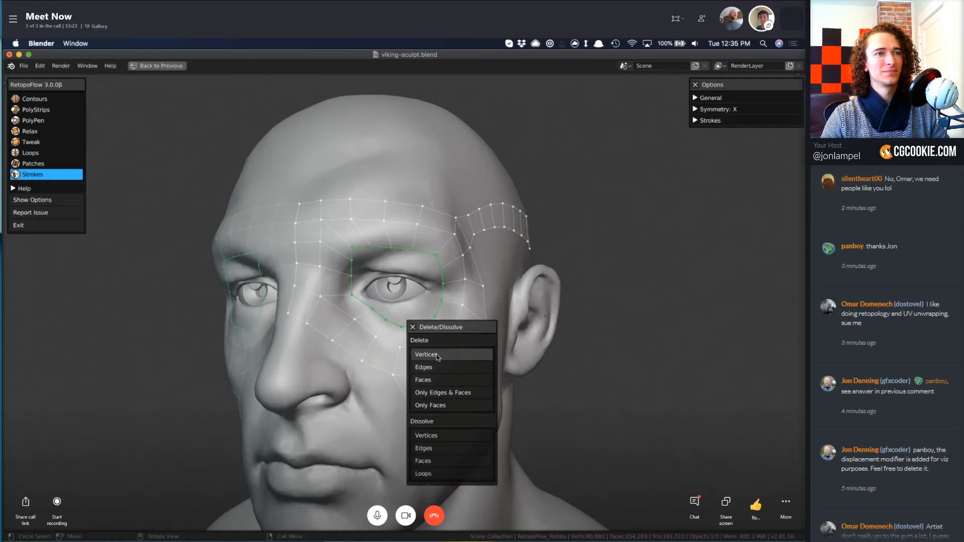
{"action": "left_click", "coordinate": [426, 355]}
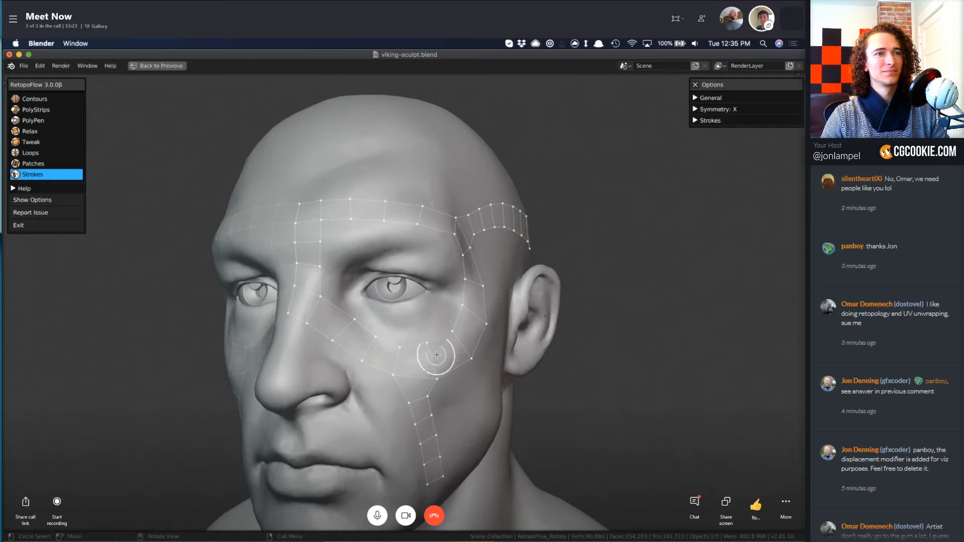
Select the boundary loop of the eye opening, fill inward with a closed stroke drawn around the eyeball, and increase the number of loops between them.
{"action": "left_click", "coordinate": [446, 238]}
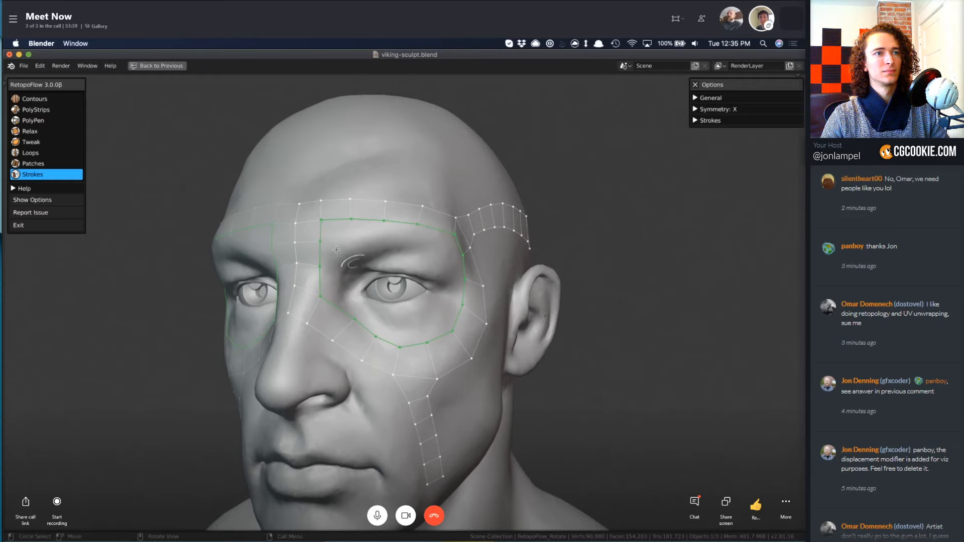
{"action": "mouse_move", "coordinate": [357, 264]}
{"action": "left_mouse_down", "text": "ctrl"}
{"action": "mouse_move", "coordinate": [386, 256]}
{"action": "mouse_move", "coordinate": [450, 284]}
{"action": "mouse_move", "coordinate": [407, 308]}
{"action": "mouse_move", "coordinate": [379, 309]}
{"action": "left_mouse_up", "text": "ctrl"}
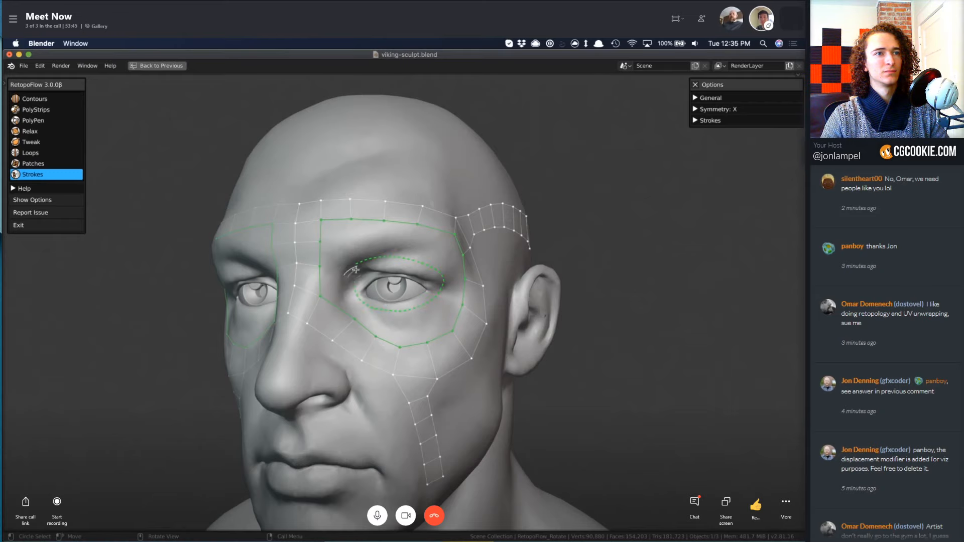
{"action": "left_click_drag", "start_coordinate": [357, 262], "coordinate": [363, 262], "text": "ctrl"}
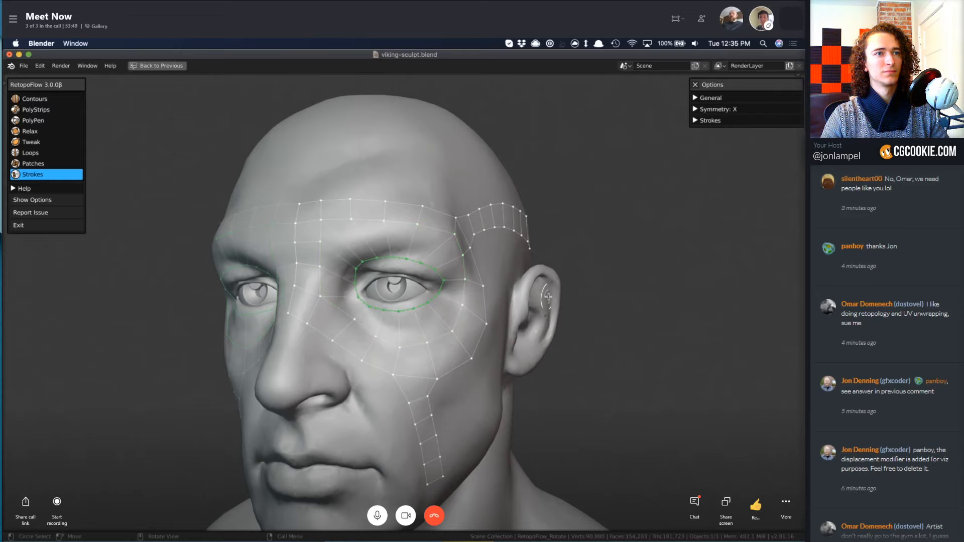
{"action": "scroll", "coordinate": [549, 296], "scroll_direction": "up", "scroll_amount": 2, "text": "shift"}
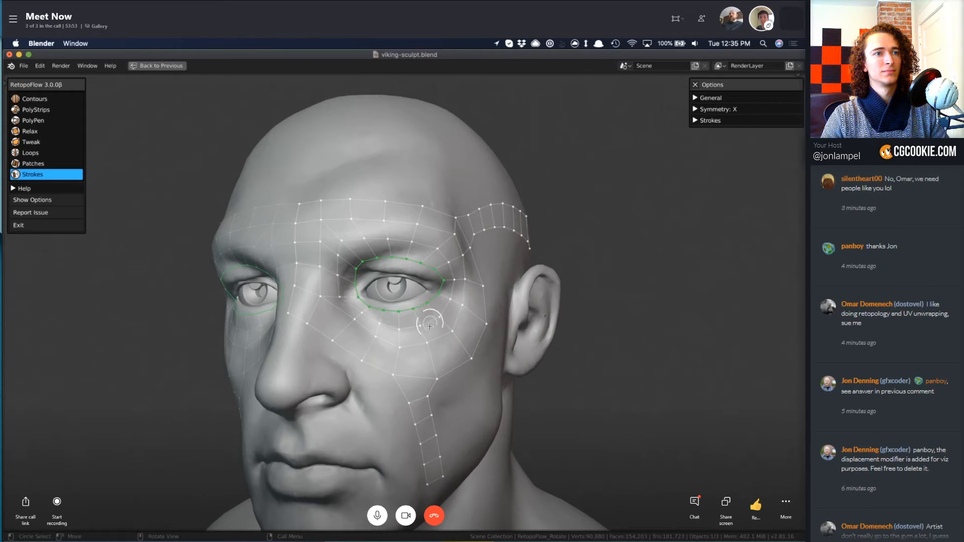
Select the outer edges beside the eye and fill the temple with a stroke running from the upper side strip down in front of the ear.
{"action": "mouse_move", "coordinate": [430, 326]}
{"action": "middle_mouse_down"}
{"action": "mouse_move", "coordinate": [544, 300]}
{"action": "mouse_move", "coordinate": [487, 239]}
{"action": "middle_mouse_up"}
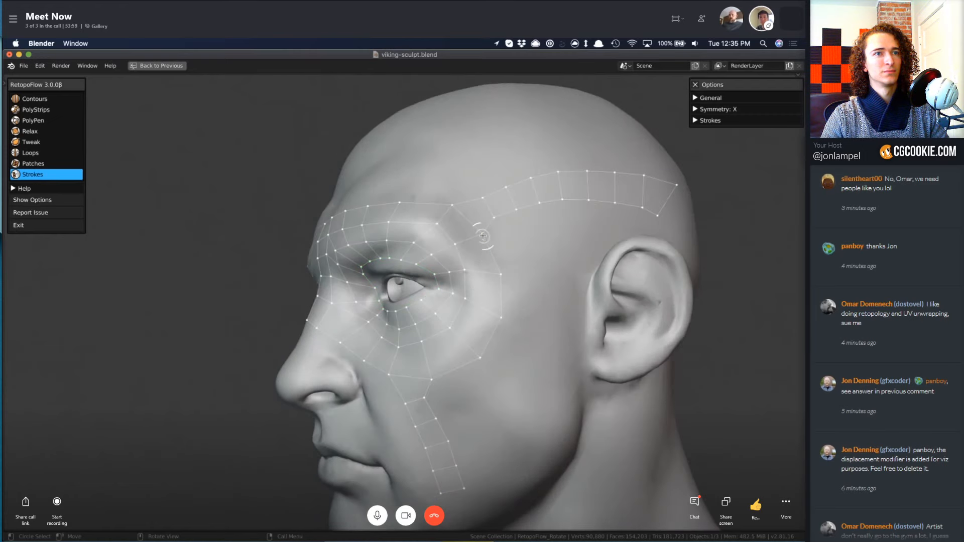
{"action": "left_click_drag", "start_coordinate": [503, 284], "coordinate": [481, 355]}
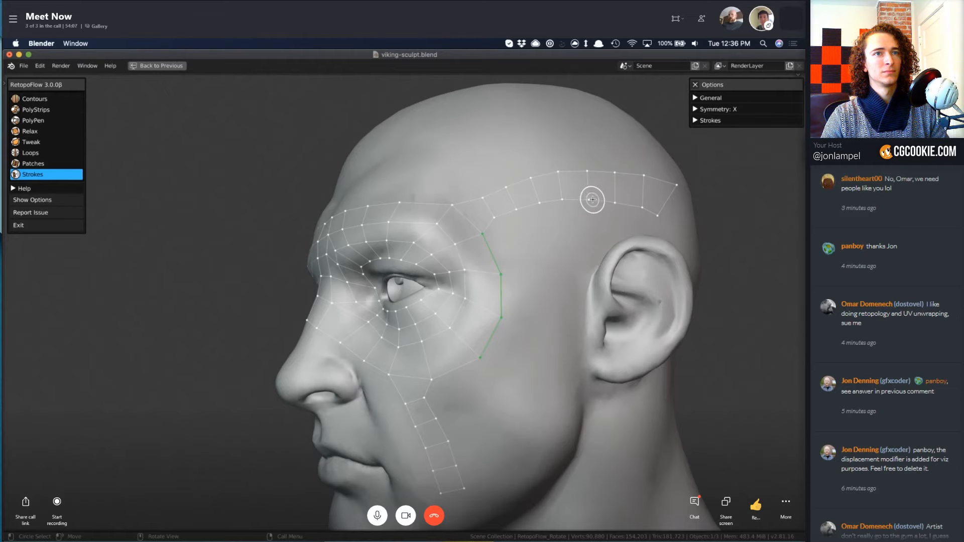
{"action": "left_click_drag", "start_coordinate": [588, 200], "coordinate": [579, 375]}
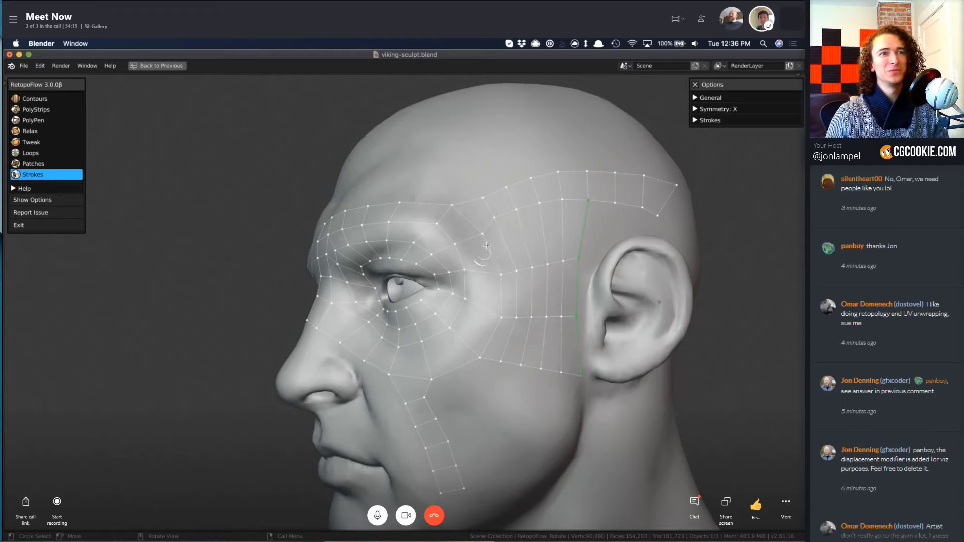
Select the upper edge of the strip above the temple and try extending it with a stroke across the upper forehead.
{"action": "left_click_drag", "start_coordinate": [491, 245], "coordinate": [489, 338]}
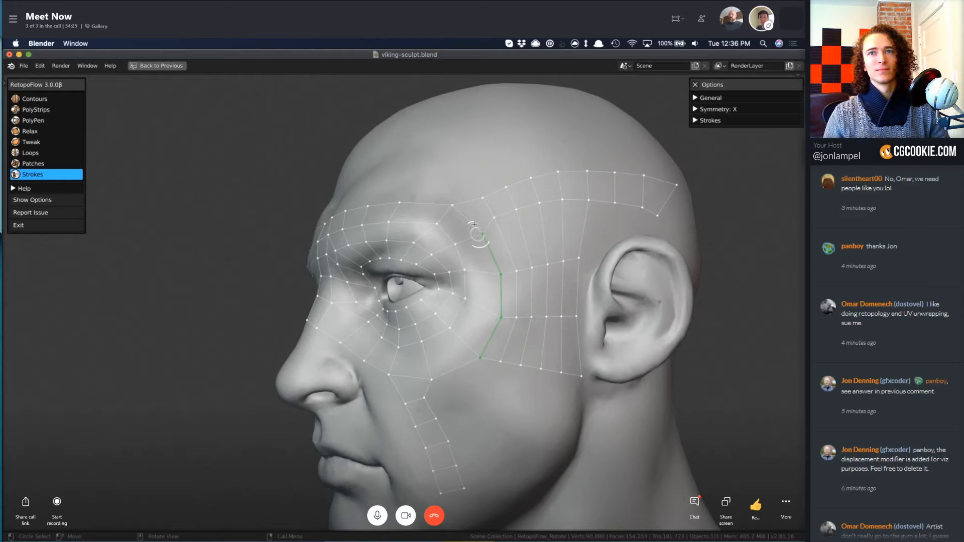
{"action": "middle_click_drag", "start_coordinate": [517, 201], "coordinate": [539, 271]}
{"action": "mouse_move", "coordinate": [519, 250]}
{"action": "left_mouse_down"}
{"action": "mouse_move", "coordinate": [600, 231]}
{"action": "mouse_move", "coordinate": [567, 244]}
{"action": "left_mouse_up"}
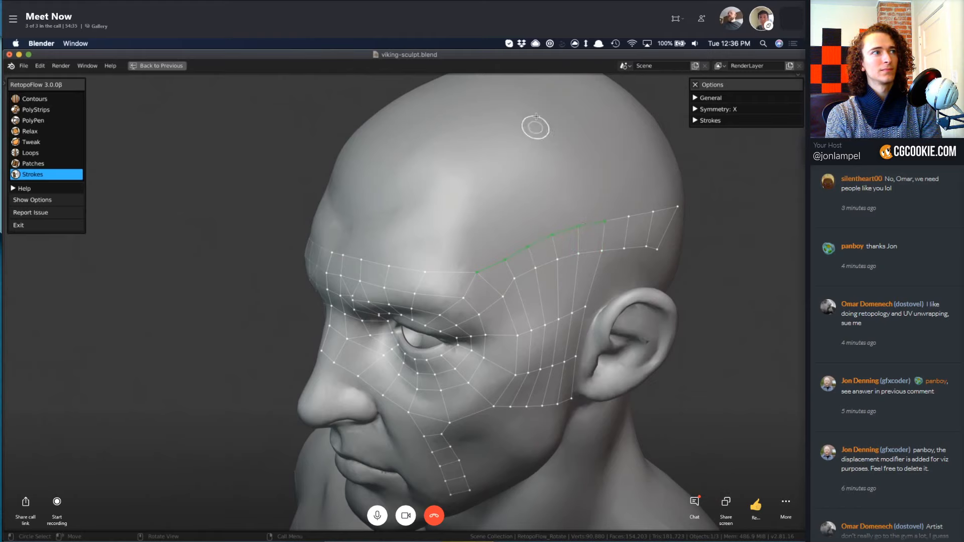
{"action": "mouse_move", "coordinate": [522, 99]}
{"action": "left_mouse_down"}
{"action": "mouse_move", "coordinate": [453, 119]}
{"action": "mouse_move", "coordinate": [407, 166]}
{"action": "left_mouse_up"}
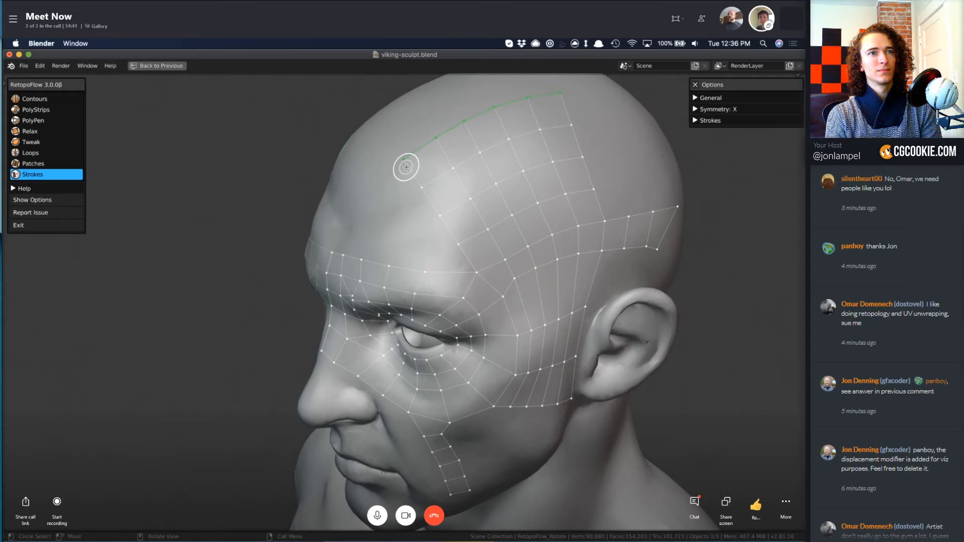
{"action": "key", "text": "ctrl+z"}
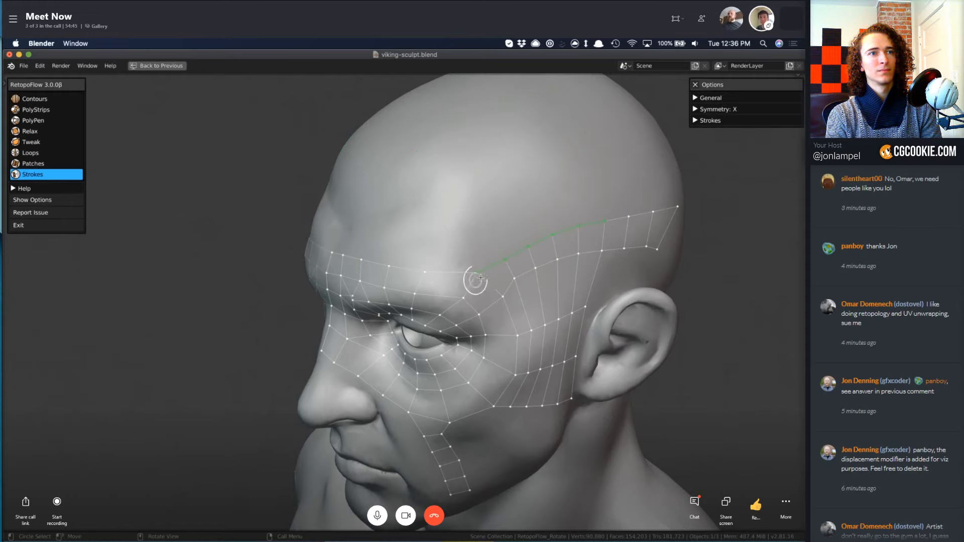
Try filling the forehead from the strip's upper edge with strokes starting at its front corner and a bent stroke across the scalp.
{"action": "left_click_drag", "start_coordinate": [468, 245], "coordinate": [416, 168]}
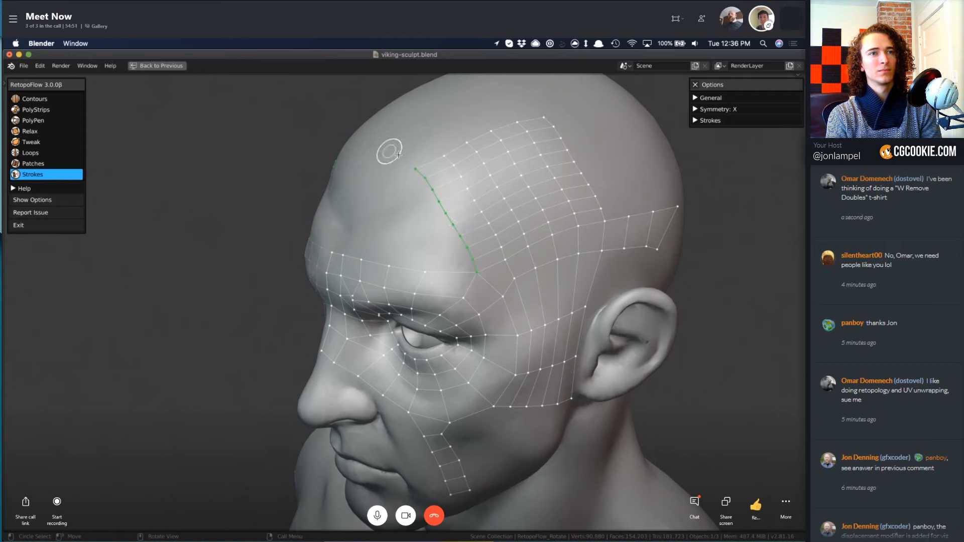
{"action": "key", "text": "ctrl+z"}
{"action": "mouse_move", "coordinate": [398, 151]}
{"action": "left_mouse_down"}
{"action": "mouse_move", "coordinate": [405, 188]}
{"action": "mouse_move", "coordinate": [476, 271]}
{"action": "left_mouse_up"}
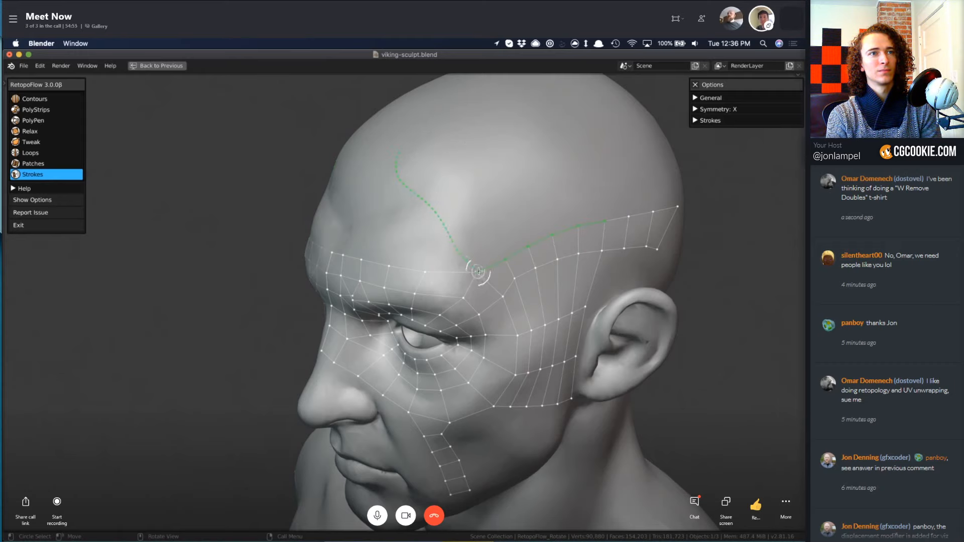
{"action": "key", "text": "ctrl+z"}
{"action": "mouse_move", "coordinate": [409, 195]}
{"action": "left_mouse_down"}
{"action": "mouse_move", "coordinate": [409, 144]}
{"action": "mouse_move", "coordinate": [485, 140]}
{"action": "mouse_move", "coordinate": [563, 91]}
{"action": "left_mouse_up"}
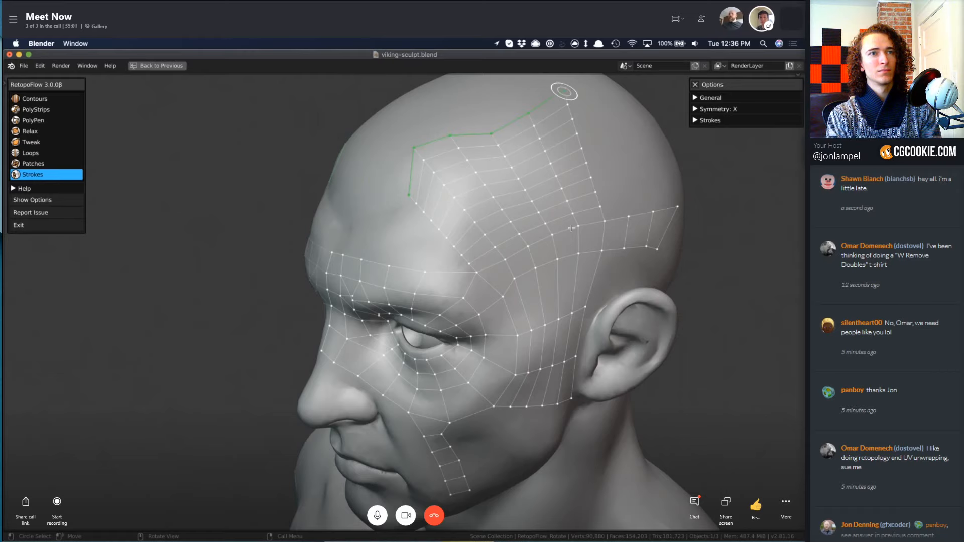
Select the outer edge of the cheek strip and try filling the cheek with strokes along the jaw and below the ear.
{"action": "middle_click_drag", "start_coordinate": [475, 295], "coordinate": [449, 314]}
{"action": "left_click_drag", "start_coordinate": [448, 314], "coordinate": [452, 353]}
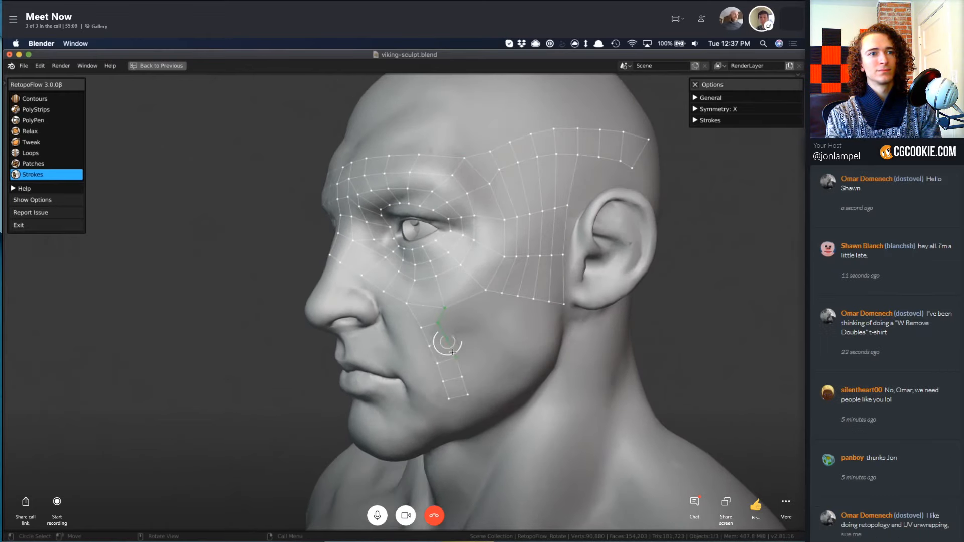
{"action": "left_click_drag", "start_coordinate": [471, 393], "coordinate": [468, 395]}
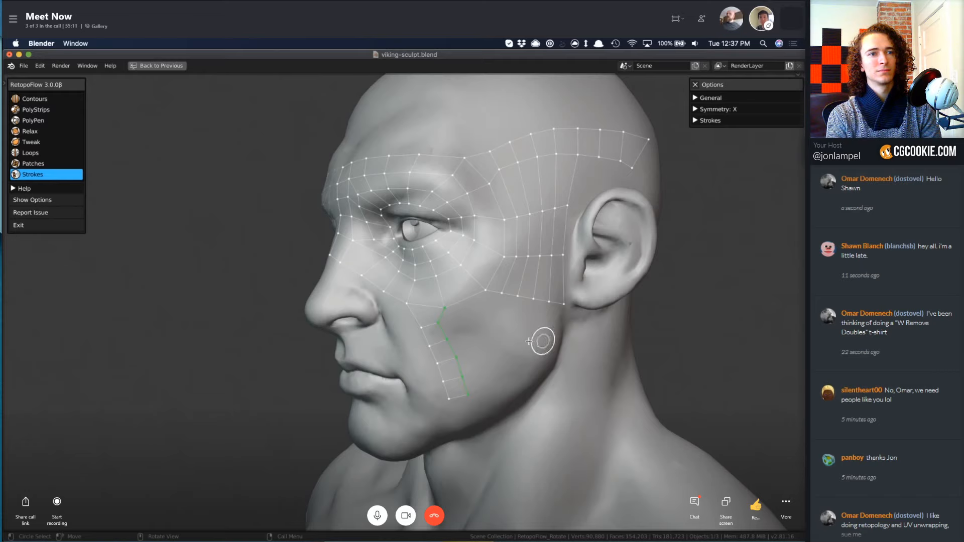
{"action": "middle_click_drag", "start_coordinate": [518, 368], "coordinate": [444, 351]}
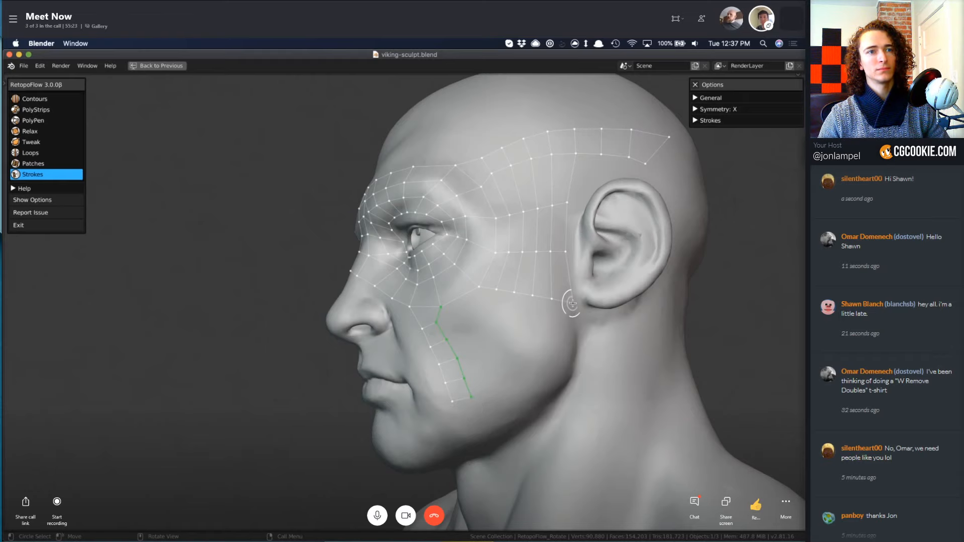
{"action": "left_click_drag", "start_coordinate": [569, 319], "coordinate": [542, 384]}
{"action": "key", "text": "super+z"}
{"action": "key", "text": "super+z"}
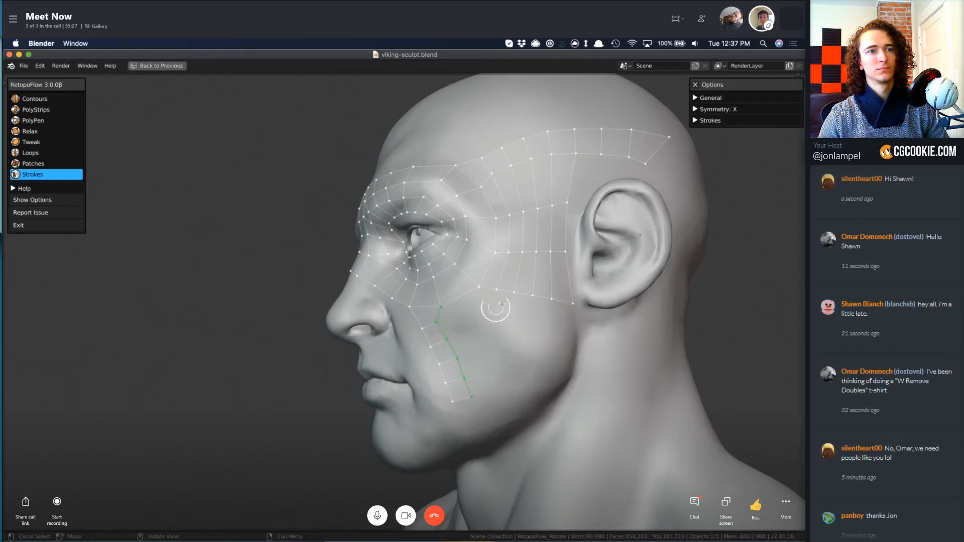
{"action": "mouse_move", "coordinate": [470, 397]}
{"action": "left_mouse_down"}
{"action": "mouse_move", "coordinate": [546, 381]}
{"action": "mouse_move", "coordinate": [552, 359]}
{"action": "left_mouse_up"}
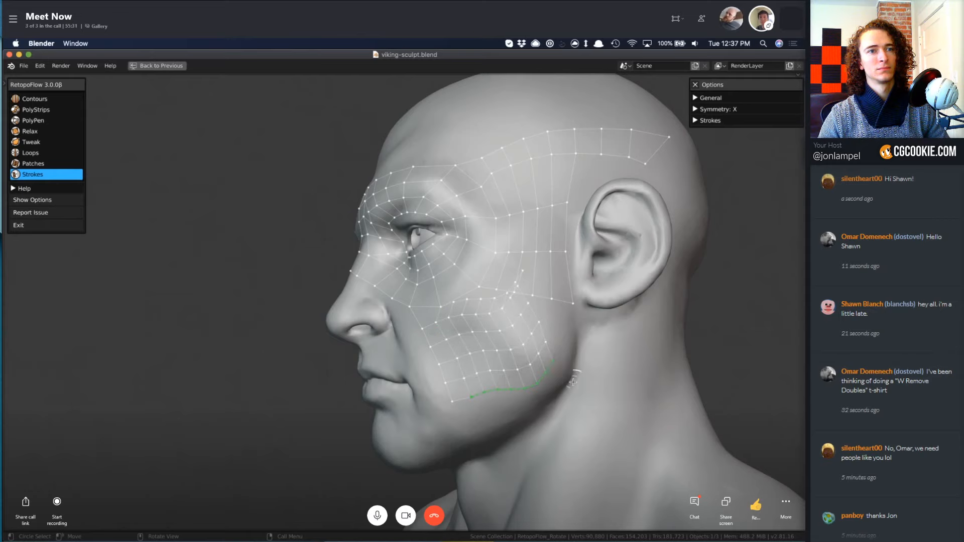
{"action": "key", "text": "super+z"}
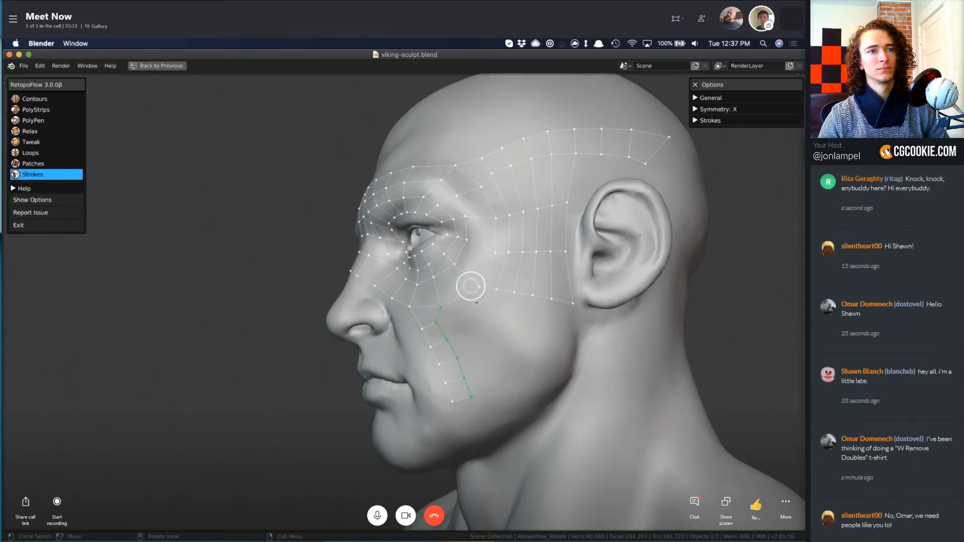
Select the temple mesh's lower edge and fill the cheek with a stroke along the jaw from the cheek strip's lower end to below the ear.
{"action": "left_click_drag", "start_coordinate": [477, 290], "coordinate": [553, 298]}
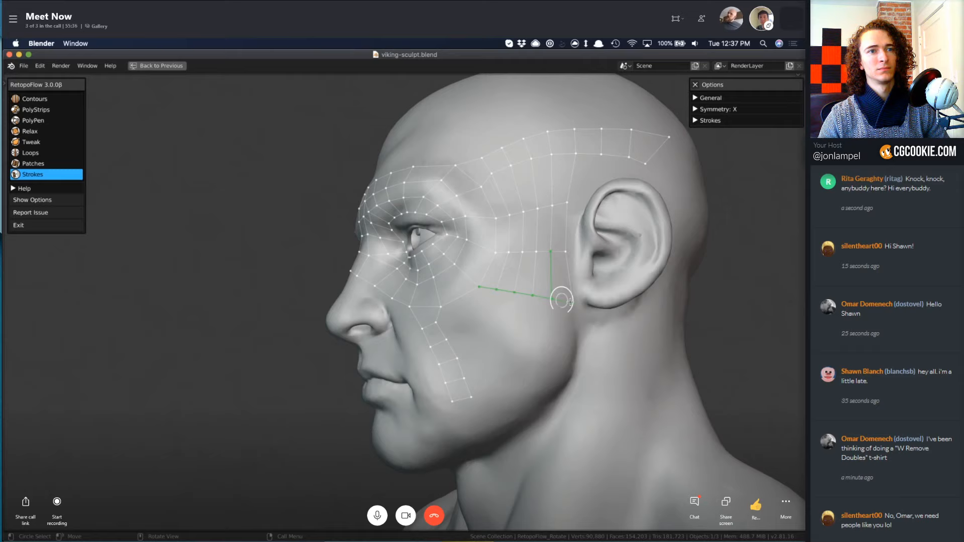
{"action": "left_click", "coordinate": [462, 296], "text": "shift"}
{"action": "left_click", "coordinate": [554, 276], "text": "shift"}
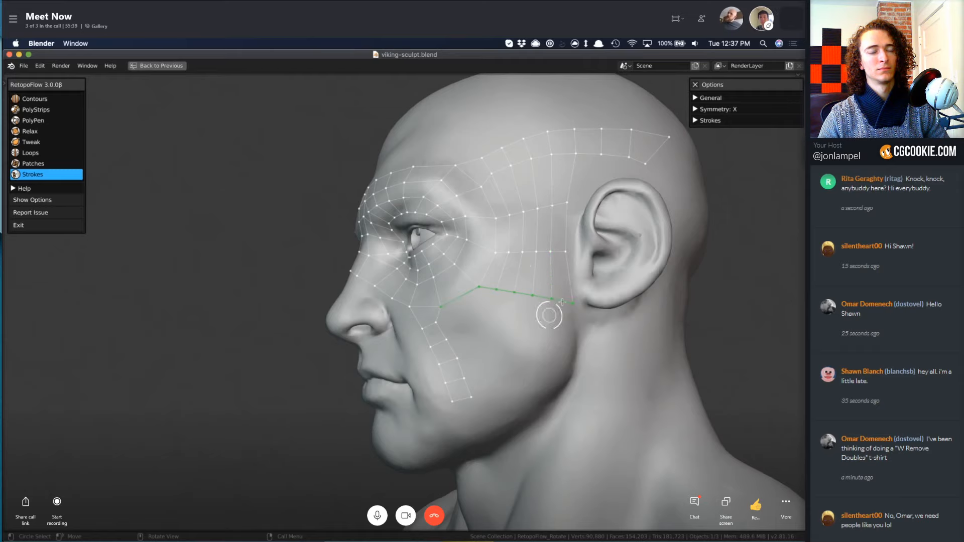
{"action": "mouse_move", "coordinate": [570, 311]}
{"action": "left_mouse_down"}
{"action": "mouse_move", "coordinate": [570, 338]}
{"action": "mouse_move", "coordinate": [546, 397]}
{"action": "left_mouse_up"}
{"action": "key", "text": "ctrl+z"}
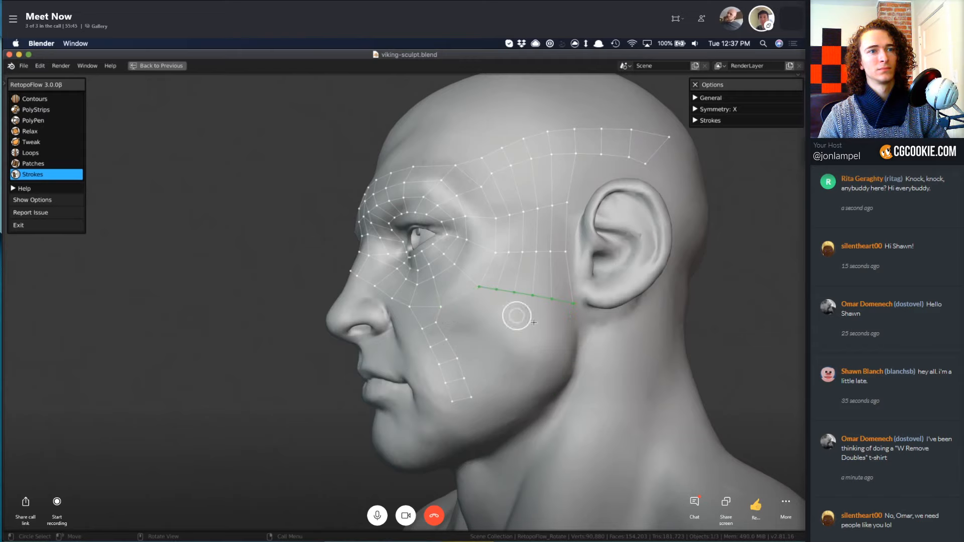
{"action": "mouse_move", "coordinate": [475, 396]}
{"action": "left_mouse_down"}
{"action": "mouse_move", "coordinate": [549, 386]}
{"action": "mouse_move", "coordinate": [570, 349]}
{"action": "left_mouse_up"}
{"action": "mouse_move", "coordinate": [424, 387]}
{"action": "middle_mouse_down"}
{"action": "mouse_move", "coordinate": [458, 355]}
{"action": "mouse_move", "coordinate": [470, 315]}
{"action": "middle_mouse_up"}
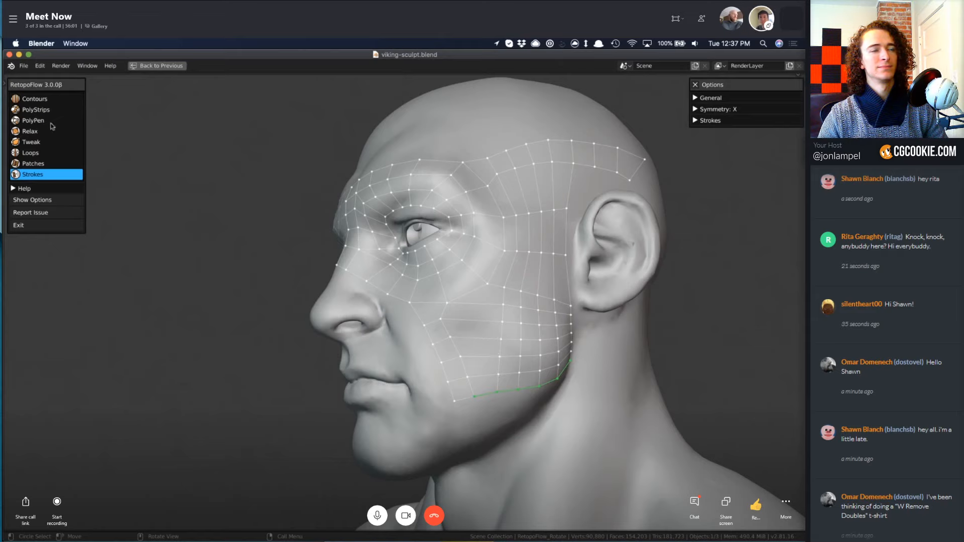
Switch to Relax, enlarge the brush and adjust its strength, and even out the new mesh over the cheek and temple.
{"action": "left_click", "coordinate": [35, 132]}
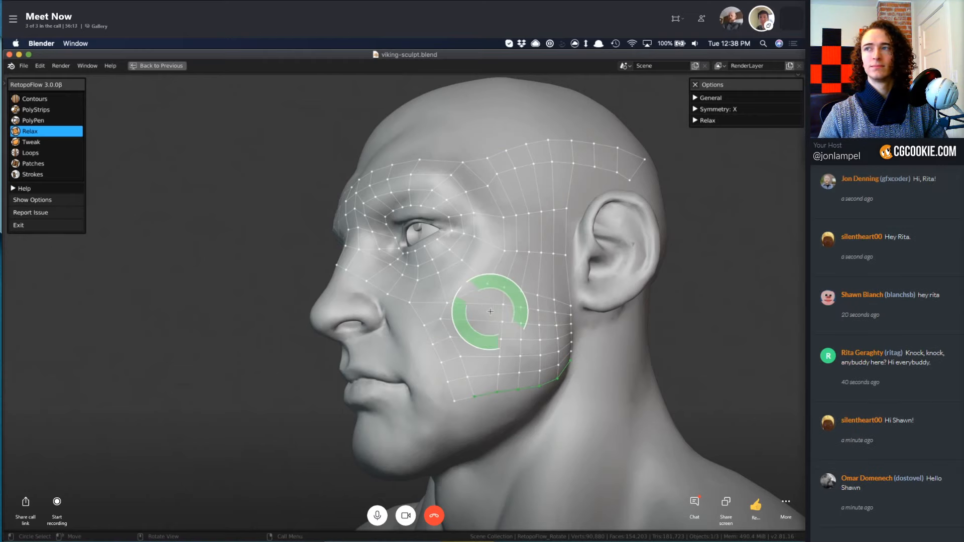
{"action": "key", "text": "f"}
{"action": "left_click", "coordinate": [513, 325]}
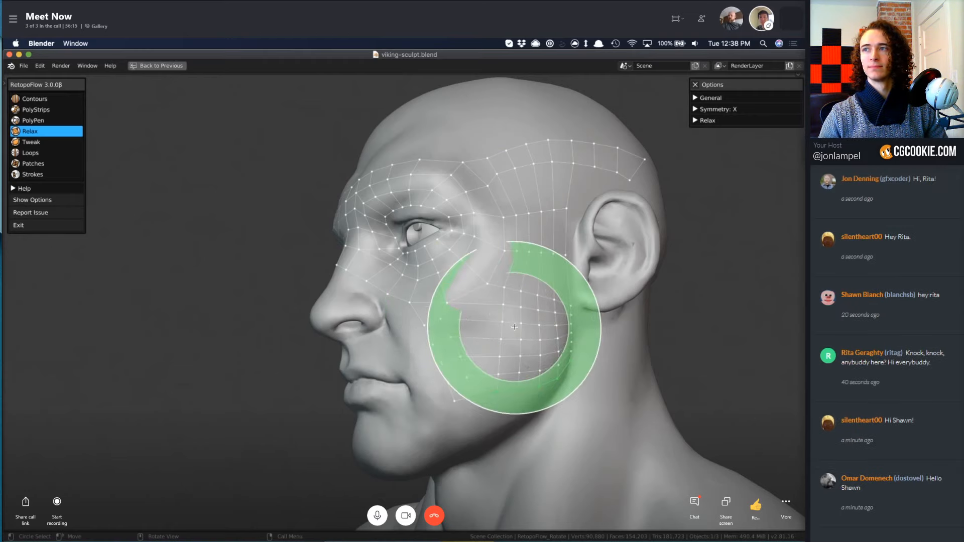
{"action": "key", "text": "shift+f"}
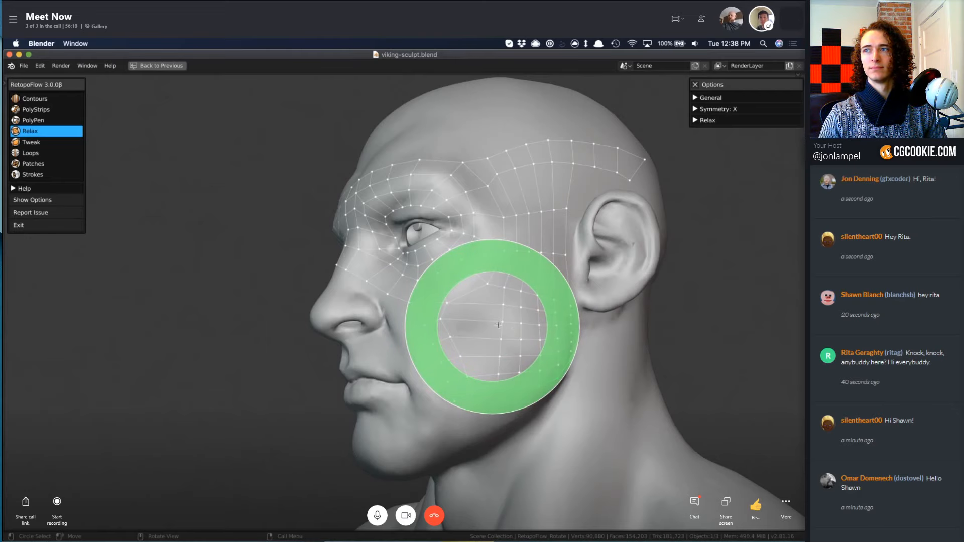
{"action": "left_click", "coordinate": [518, 329]}
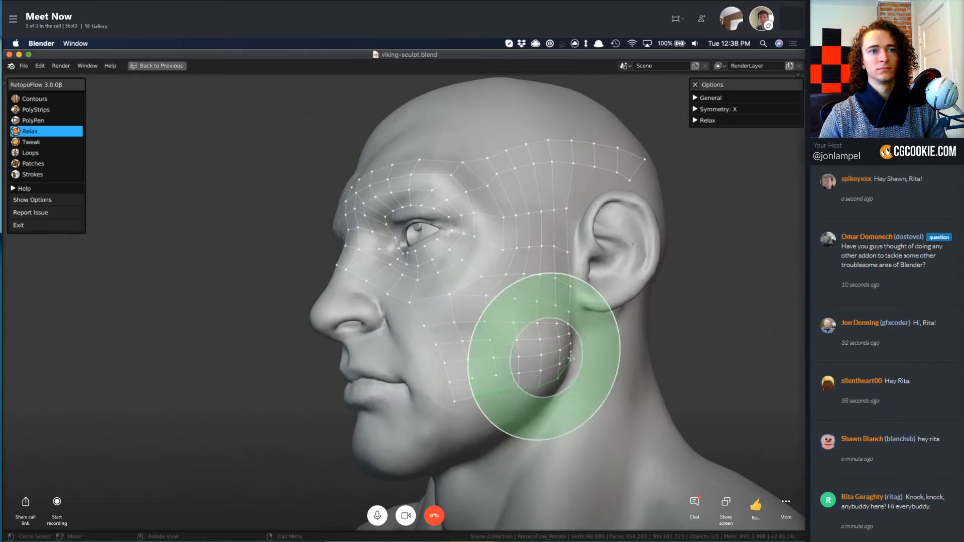
{"action": "middle_click_drag", "start_coordinate": [572, 413], "coordinate": [517, 416]}
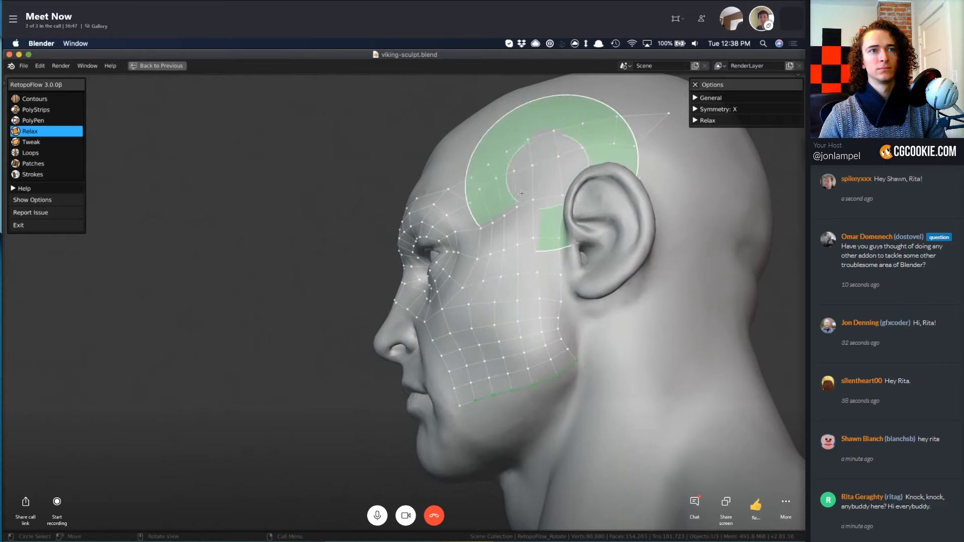
{"action": "mouse_move", "coordinate": [547, 181]}
{"action": "middle_mouse_down"}
{"action": "mouse_move", "coordinate": [540, 300]}
{"action": "mouse_move", "coordinate": [527, 301]}
{"action": "middle_mouse_up"}
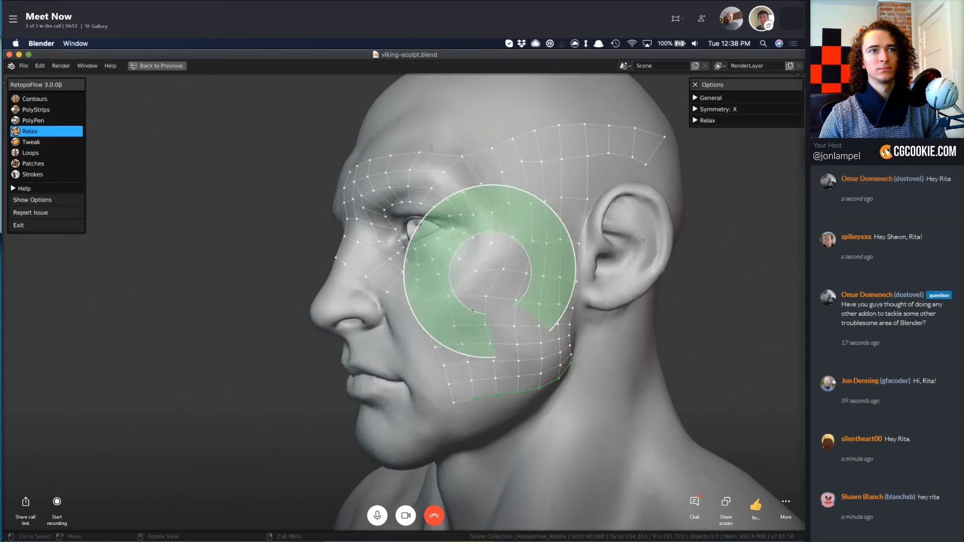
{"action": "middle_click_drag", "start_coordinate": [436, 344], "coordinate": [443, 336]}
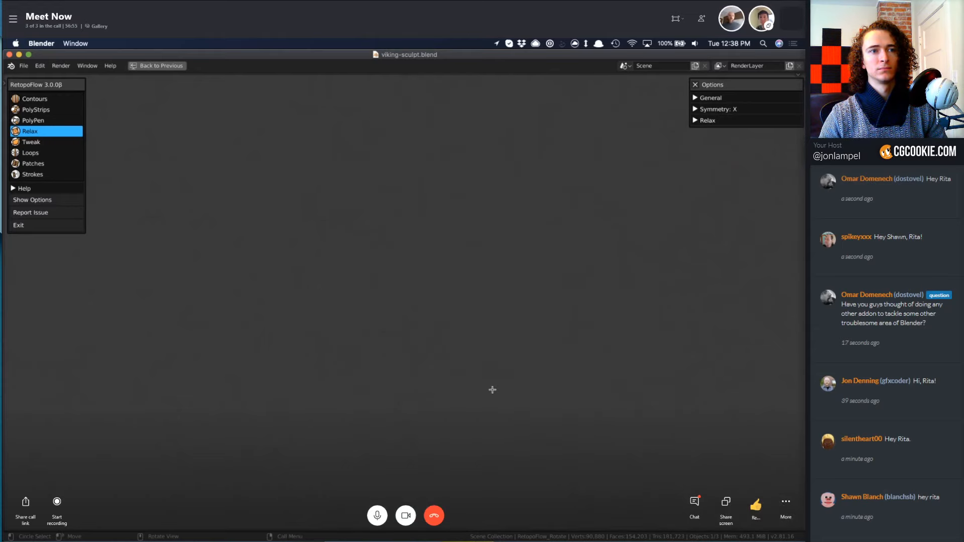
Bring the head back into view and inspect the relaxed mesh on the cheek, temple and around the ear.
{"action": "scroll", "coordinate": [492, 392], "scroll_direction": "down", "scroll_amount": 10}
{"action": "key", "text": "KP_1"}
{"action": "mouse_move", "coordinate": [504, 393]}
{"action": "middle_mouse_down", "text": "shift"}
{"action": "mouse_move", "coordinate": [488, 371]}
{"action": "mouse_move", "coordinate": [381, 300]}
{"action": "mouse_move", "coordinate": [296, 297]}
{"action": "middle_mouse_up", "text": "shift"}
{"action": "scroll", "coordinate": [403, 305], "scroll_direction": "up", "scroll_amount": 8}
{"action": "middle_click_drag", "start_coordinate": [367, 333], "coordinate": [370, 320]}
{"action": "scroll", "coordinate": [421, 291], "scroll_direction": "down", "scroll_amount": 4}
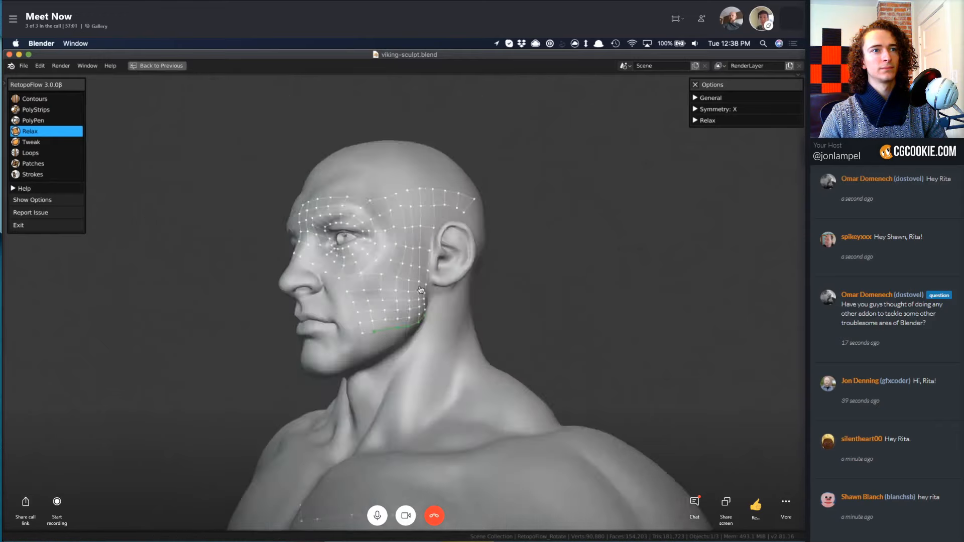
{"action": "scroll", "coordinate": [421, 290], "scroll_direction": "down", "scroll_amount": 5}
{"action": "scroll", "coordinate": [419, 288], "scroll_direction": "up", "scroll_amount": 8}
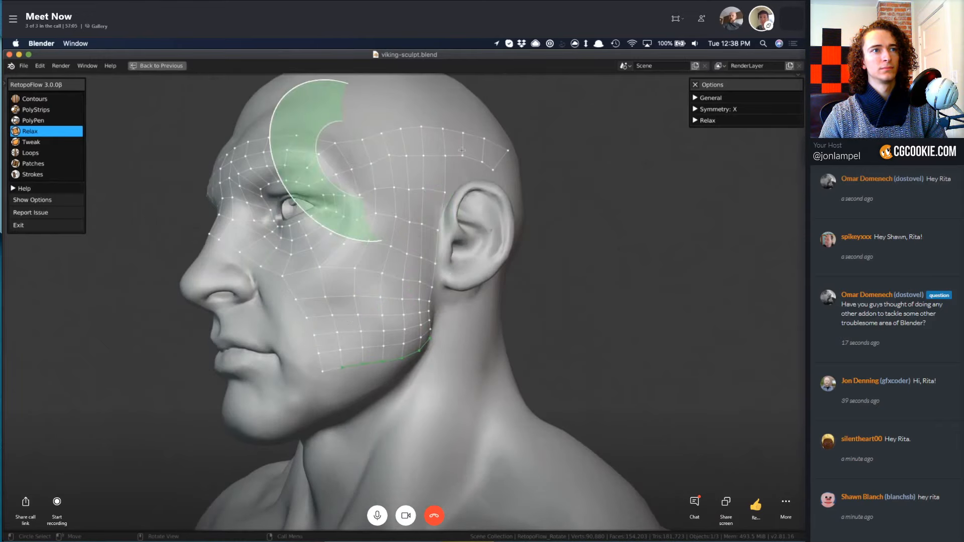
{"action": "middle_click_drag", "start_coordinate": [540, 293], "coordinate": [441, 301]}
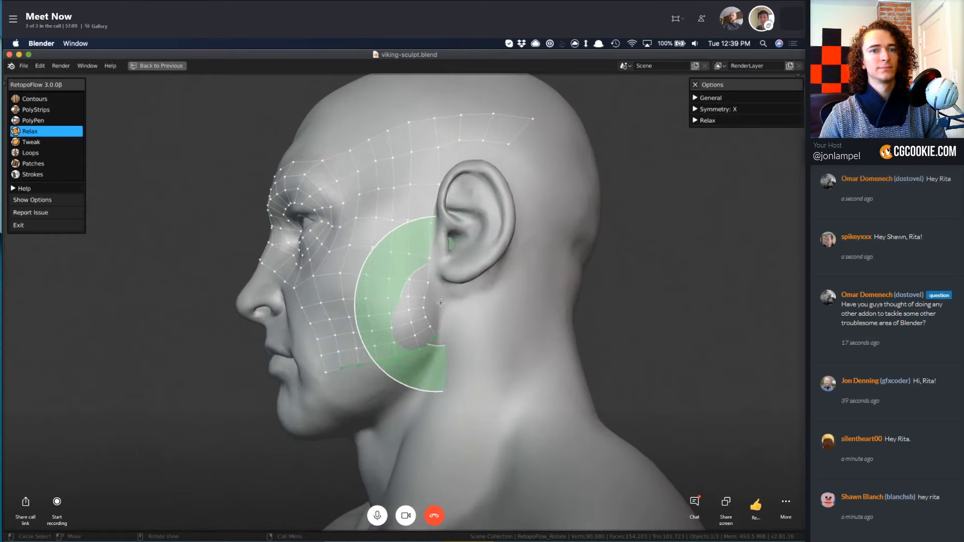
Switch to Tweak and enlarge its brush for adjusting the mesh border in front of and below the ear.
{"action": "key", "text": "5"}
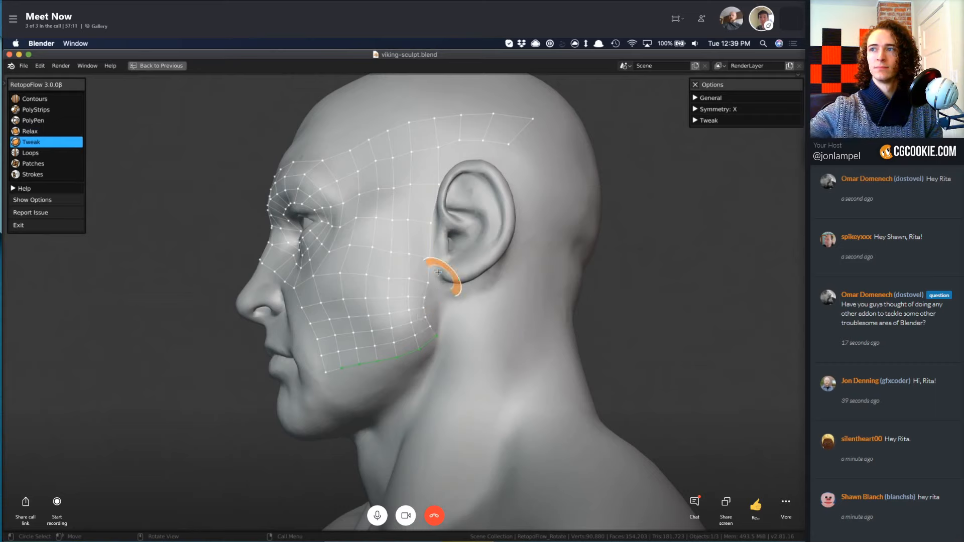
{"action": "key", "text": "f"}
{"action": "left_click", "coordinate": [455, 308]}
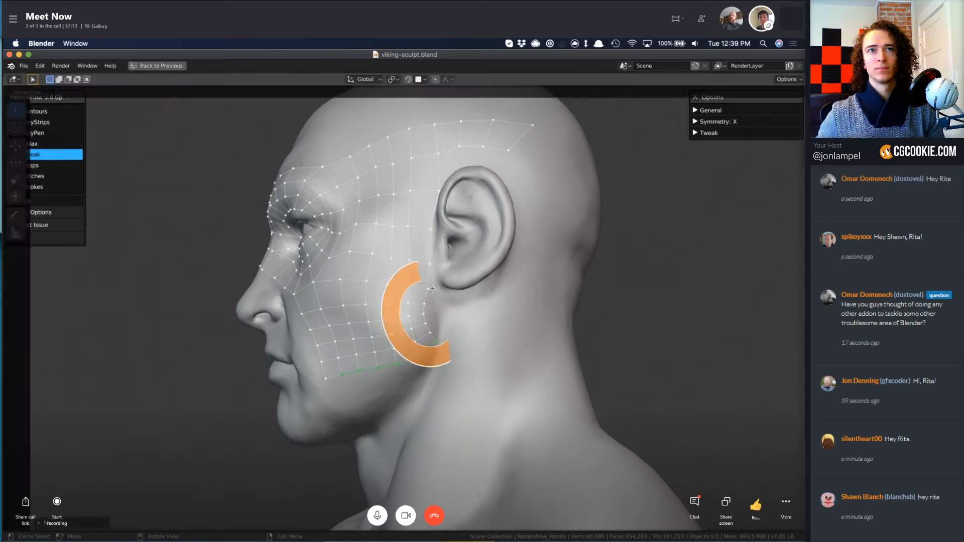
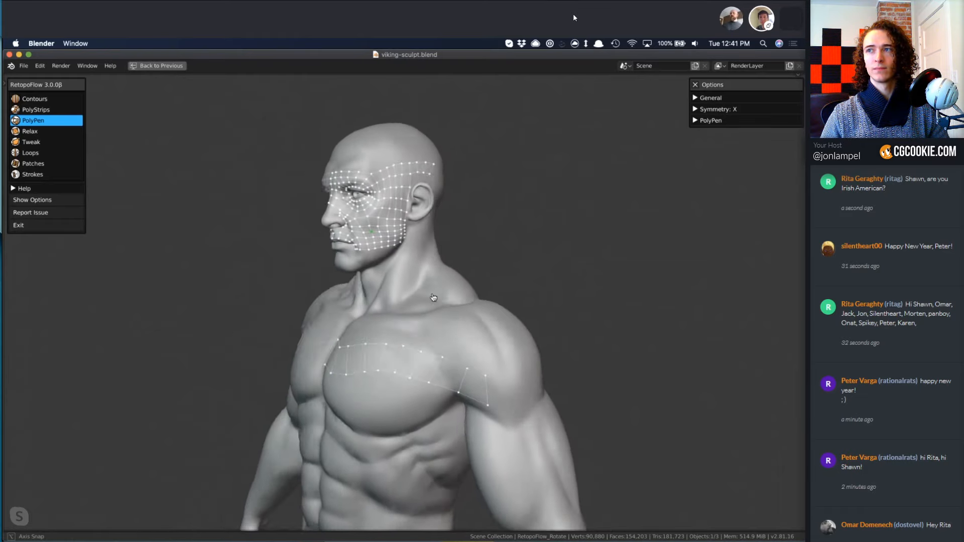
Try drawing a PolyStrips strip from the chest strip's armpit end down along the pectoral's lower edge, and undo it.
{"action": "mouse_move", "coordinate": [286, 304]}
{"action": "middle_mouse_down"}
{"action": "mouse_move", "coordinate": [183, 302]}
{"action": "mouse_move", "coordinate": [259, 314]}
{"action": "mouse_move", "coordinate": [590, 308]}
{"action": "mouse_move", "coordinate": [462, 319]}
{"action": "mouse_move", "coordinate": [260, 310]}
{"action": "middle_mouse_up"}
{"action": "mouse_move", "coordinate": [402, 318]}
{"action": "middle_mouse_down"}
{"action": "mouse_move", "coordinate": [352, 317]}
{"action": "mouse_move", "coordinate": [504, 329]}
{"action": "mouse_move", "coordinate": [572, 317]}
{"action": "middle_mouse_up"}
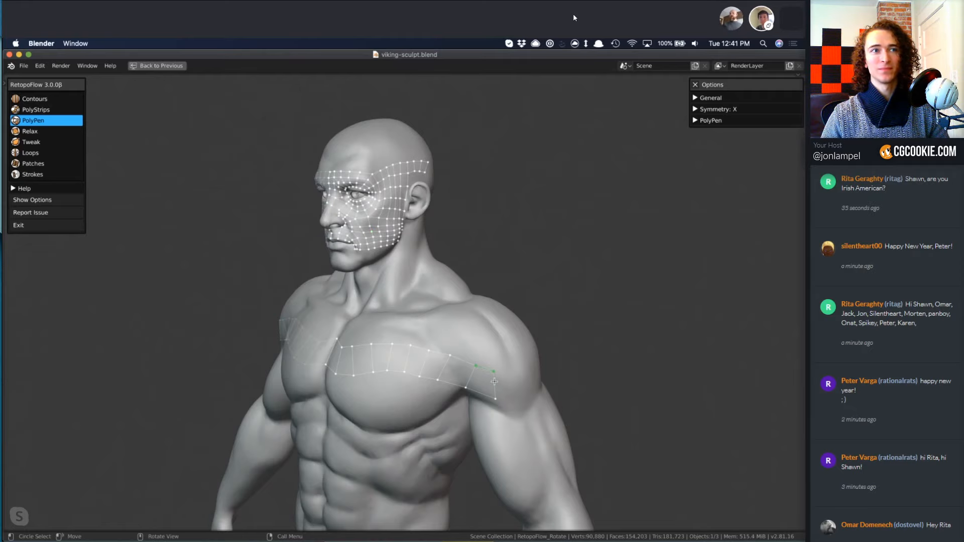
{"action": "scroll", "coordinate": [541, 397], "scroll_direction": "up", "scroll_amount": 4}
{"action": "scroll", "coordinate": [542, 398], "scroll_direction": "down", "scroll_amount": 4}
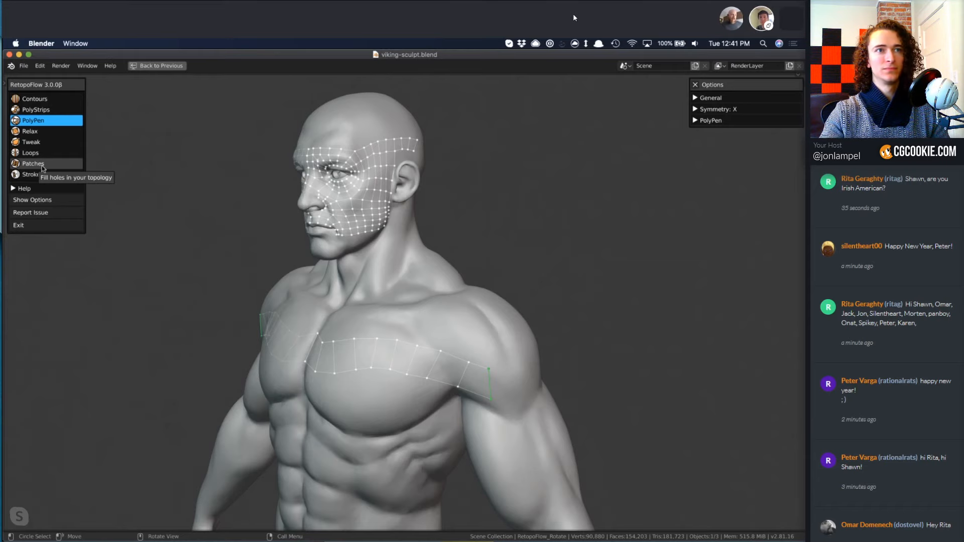
{"action": "left_click", "coordinate": [49, 109]}
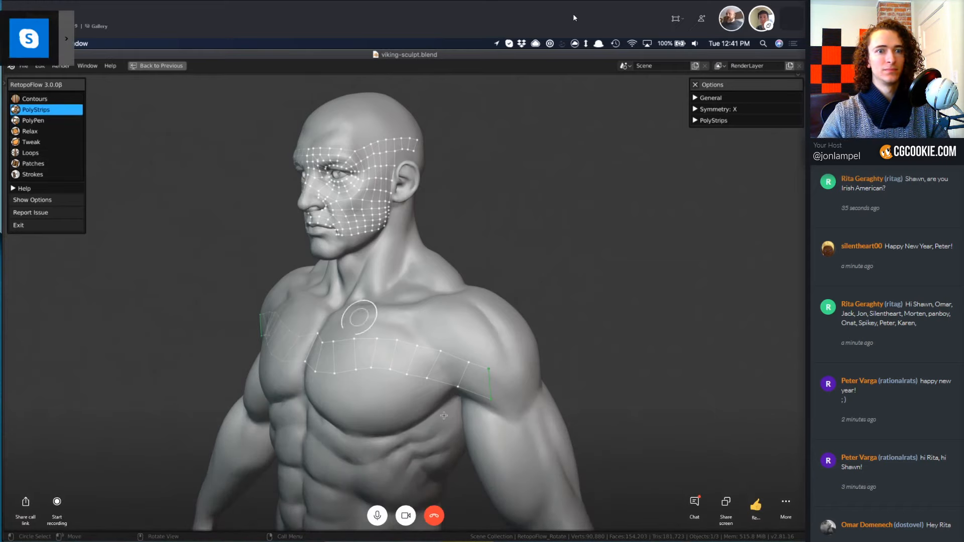
{"action": "middle_click_drag", "start_coordinate": [467, 379], "coordinate": [378, 277], "text": "shift"}
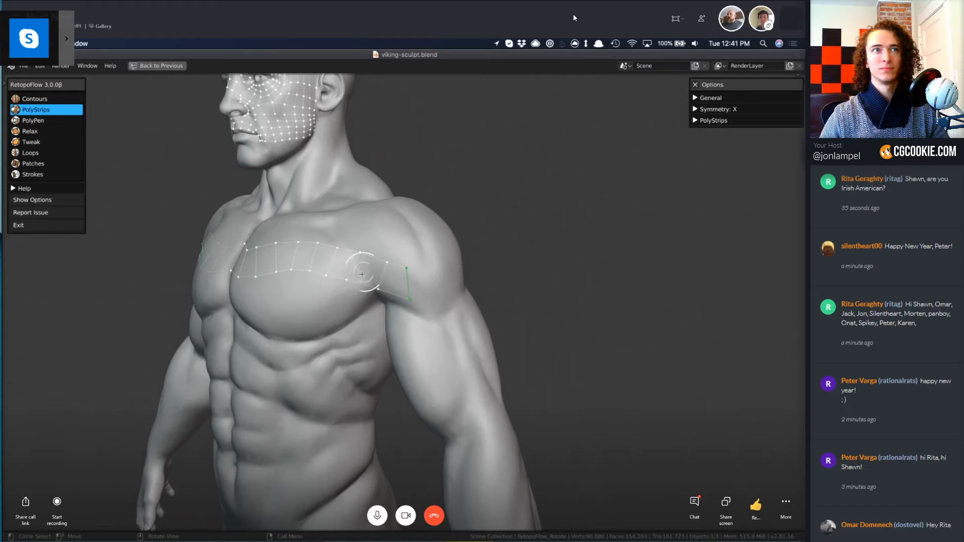
{"action": "left_click_drag", "start_coordinate": [363, 277], "coordinate": [314, 318]}
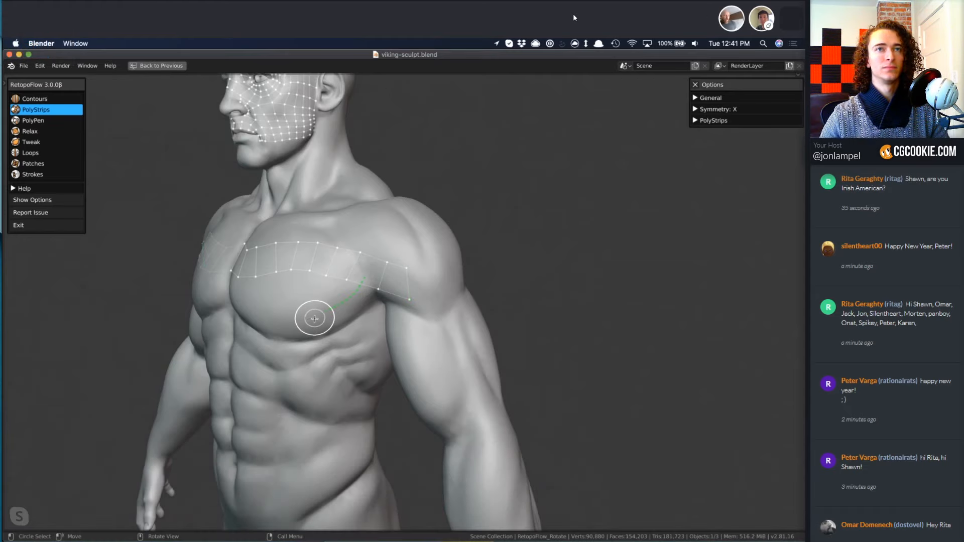
{"action": "key", "text": "ctrl+z"}
Select the strip running across the chest to the shoulder and delete its vertices.
{"action": "middle_click_drag", "start_coordinate": [360, 300], "coordinate": [336, 299]}
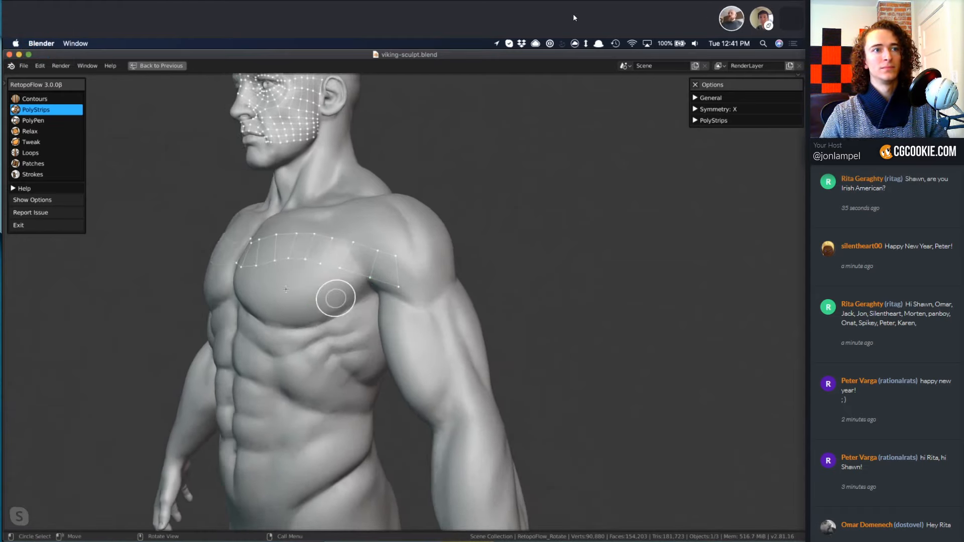
{"action": "key", "text": "a"}
{"action": "key", "text": "a"}
{"action": "mouse_move", "coordinate": [385, 270]}
{"action": "left_mouse_down"}
{"action": "mouse_move", "coordinate": [300, 245]}
{"action": "mouse_move", "coordinate": [239, 249]}
{"action": "left_mouse_up"}
{"action": "key", "text": "x"}
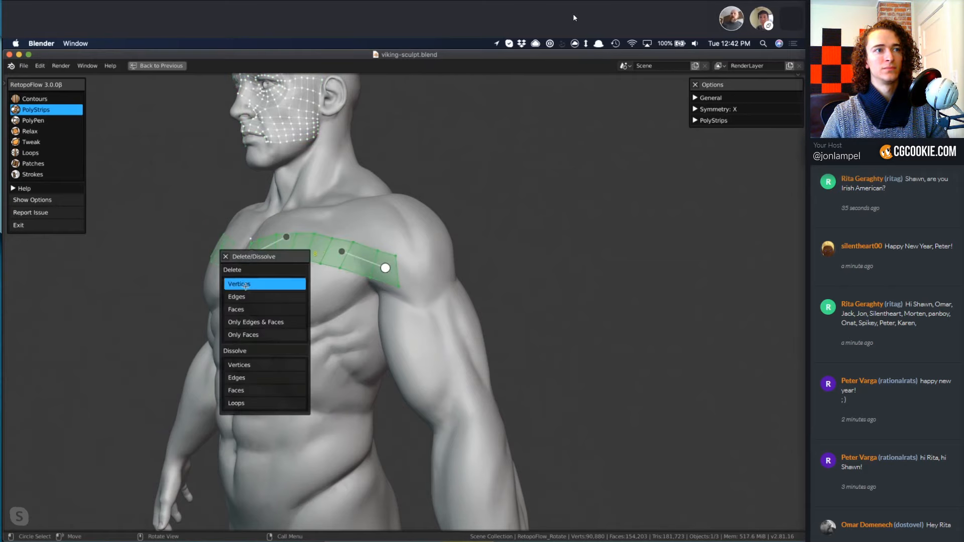
{"action": "left_click", "coordinate": [248, 282]}
{"action": "mouse_move", "coordinate": [247, 282]}
{"action": "middle_mouse_down"}
{"action": "mouse_move", "coordinate": [306, 309]}
{"action": "mouse_move", "coordinate": [308, 295]}
{"action": "middle_mouse_up"}
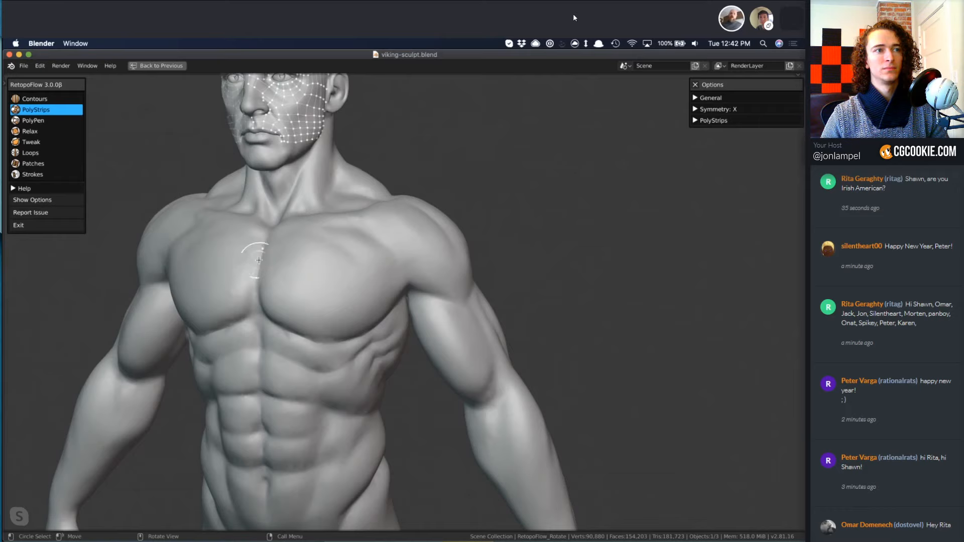
Switch to PolyPen and delete the stray vertex beside the sternum.
{"action": "key", "text": "e"}
{"action": "left_click", "coordinate": [259, 258]}
{"action": "key", "text": "x"}
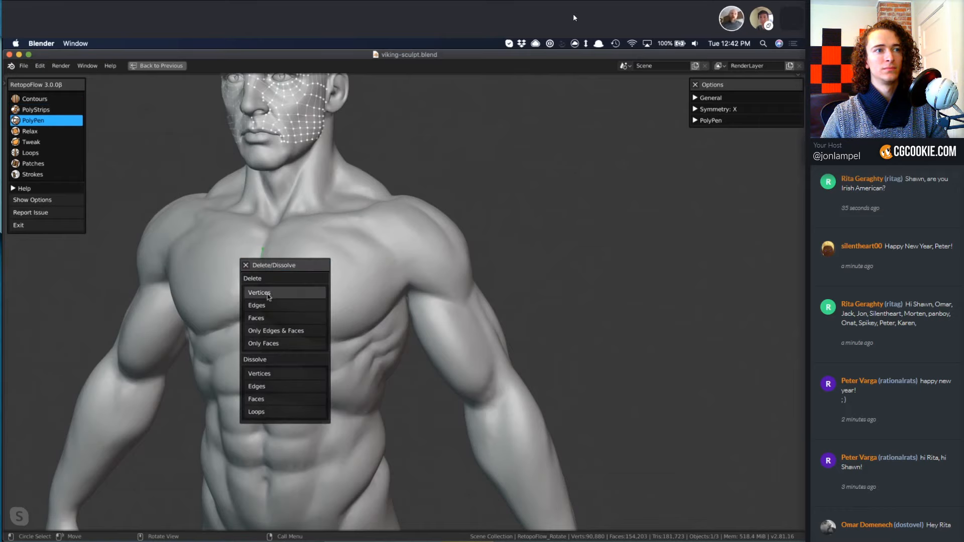
{"action": "left_click", "coordinate": [268, 295]}
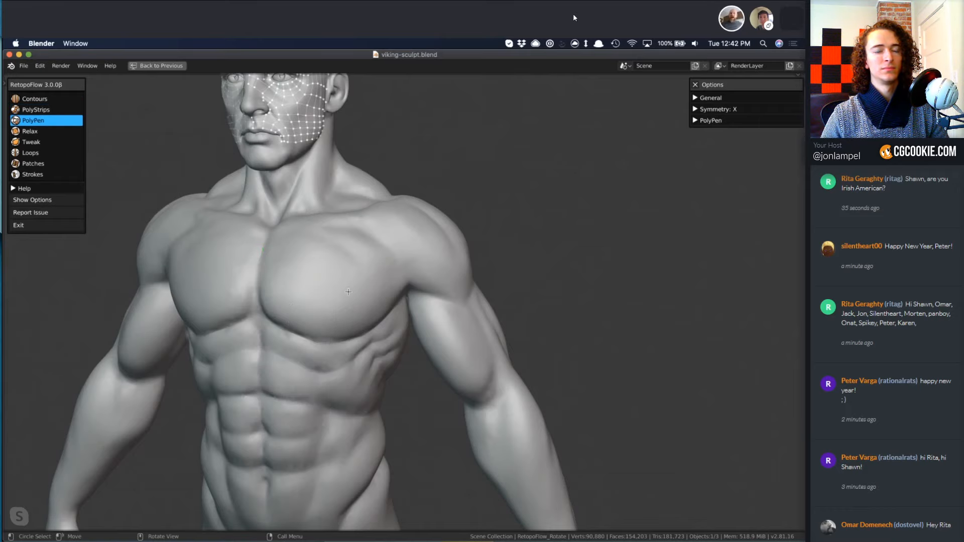
Draw a PolyStrips strip from the upper chest over the front of the shoulder to the upper arm, and bend its curve outward.
{"action": "key", "text": "2"}
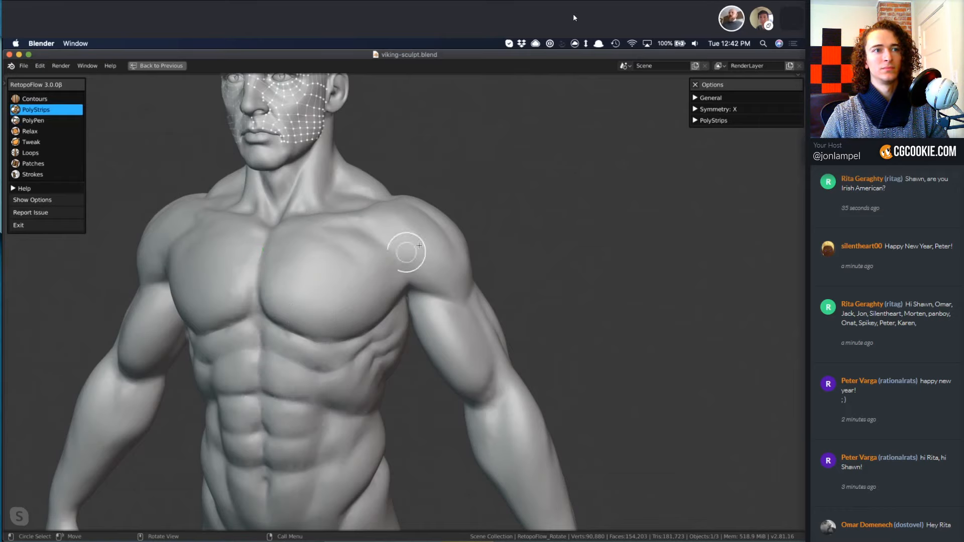
{"action": "mouse_move", "coordinate": [379, 237]}
{"action": "left_mouse_down"}
{"action": "mouse_move", "coordinate": [445, 280]}
{"action": "mouse_move", "coordinate": [464, 312]}
{"action": "left_mouse_up"}
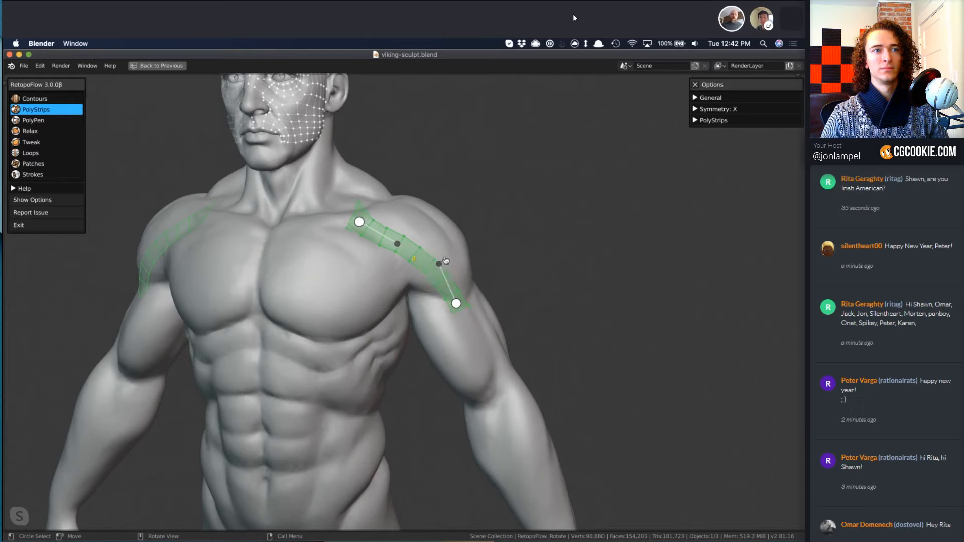
{"action": "left_click_drag", "start_coordinate": [446, 260], "coordinate": [449, 254]}
{"action": "middle_click_drag", "start_coordinate": [453, 316], "coordinate": [427, 326]}
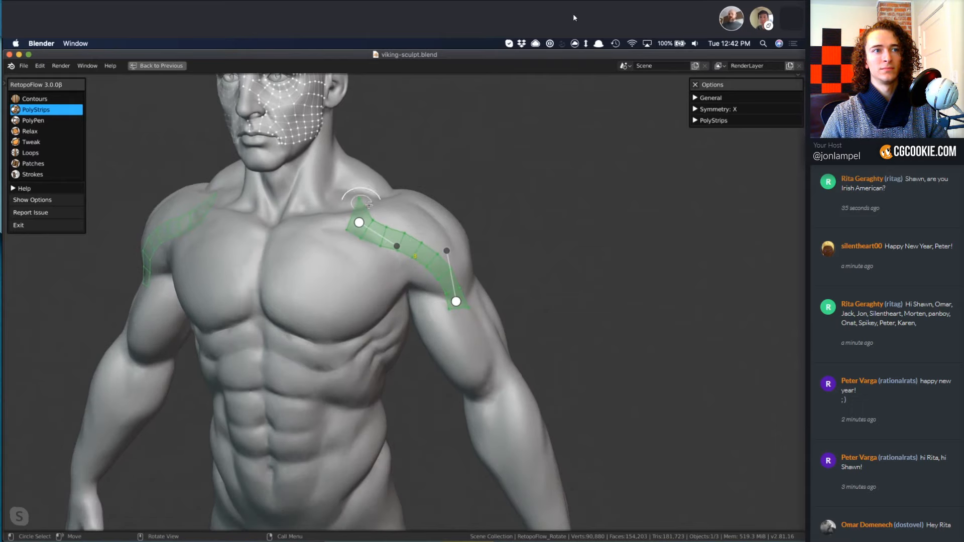
Use PolyPen to square off the shoulder strip's chest end by repositioning its corner vertices.
{"action": "key", "text": "3"}
{"action": "left_click", "coordinate": [363, 201]}
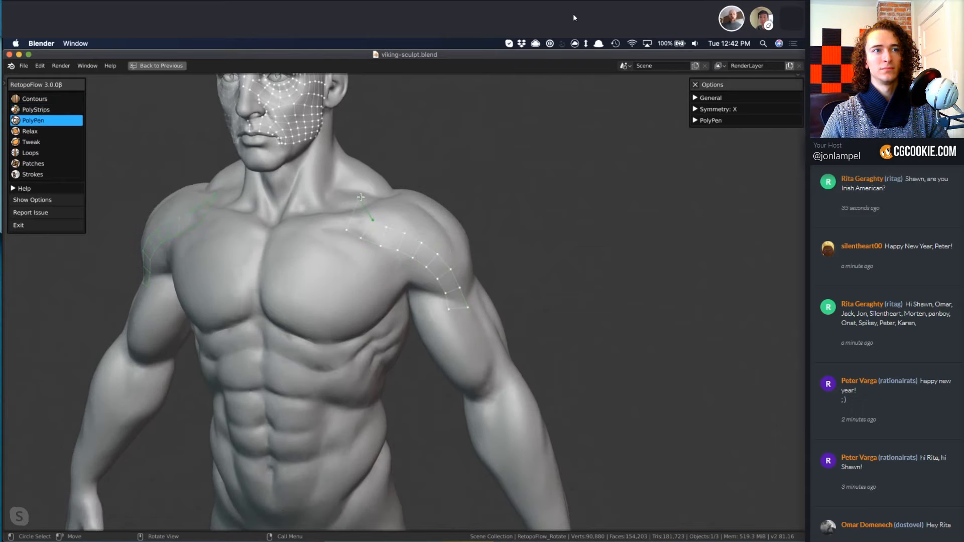
{"action": "left_click", "coordinate": [347, 232]}
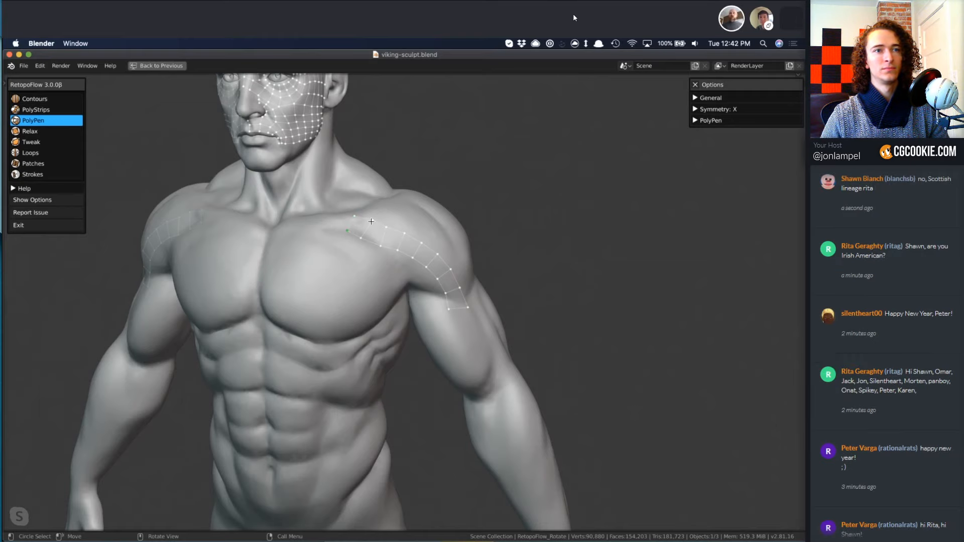
Draw a PolyStrips strip from the shoulder strip's inner end up the side of the neck, and extend its upper end toward the ear.
{"action": "key", "text": "2"}
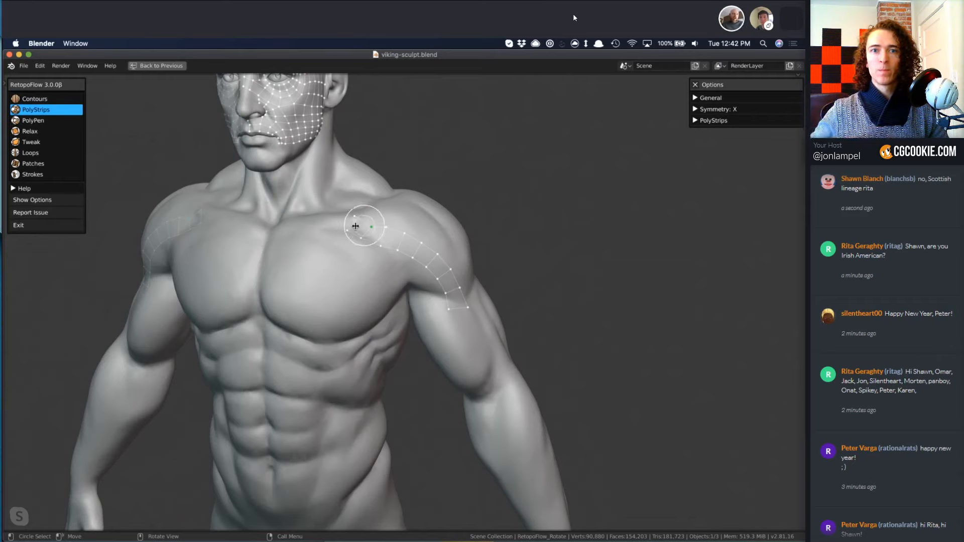
{"action": "left_click_drag", "start_coordinate": [354, 227], "coordinate": [340, 201]}
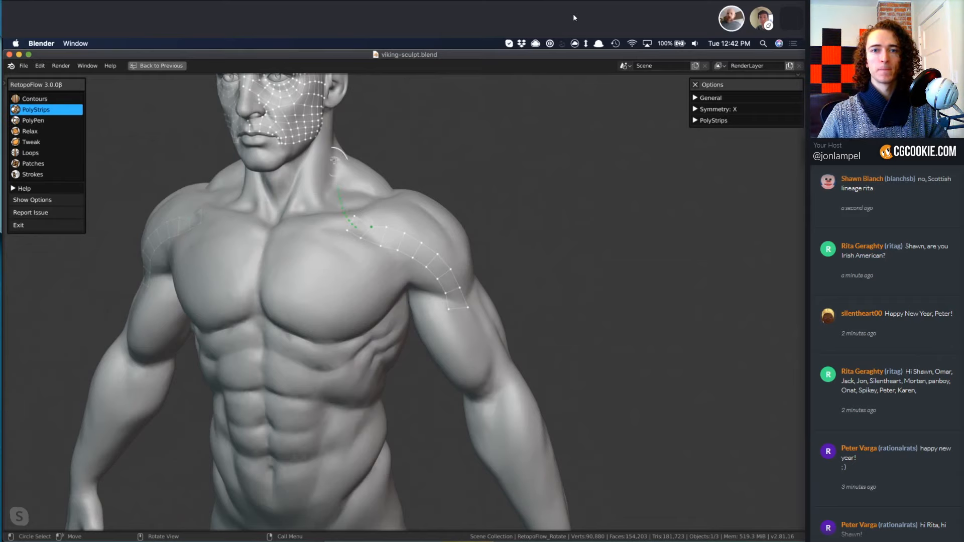
{"action": "mouse_move", "coordinate": [419, 221]}
{"action": "middle_mouse_down"}
{"action": "mouse_move", "coordinate": [442, 275]}
{"action": "mouse_move", "coordinate": [386, 271]}
{"action": "mouse_move", "coordinate": [290, 400]}
{"action": "middle_mouse_up"}
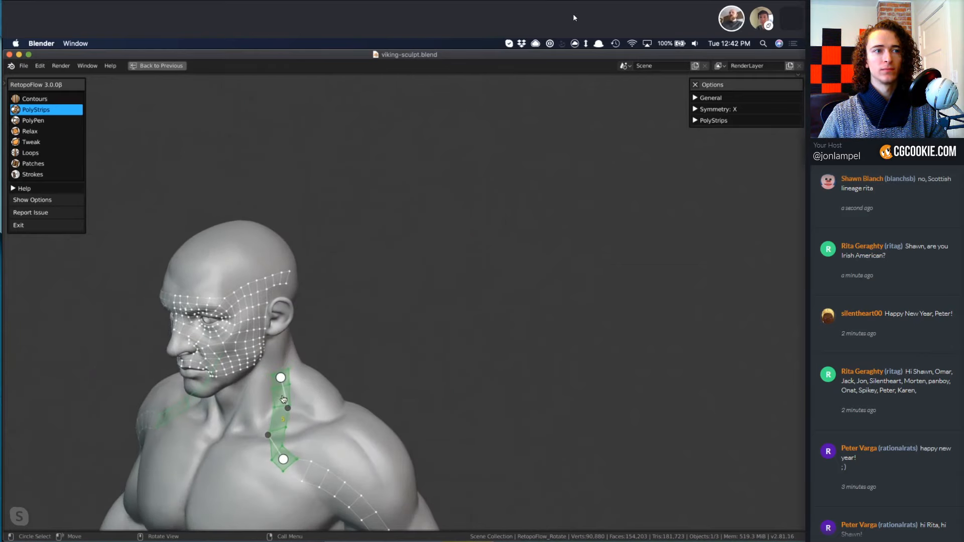
{"action": "left_click_drag", "start_coordinate": [283, 377], "coordinate": [291, 370]}
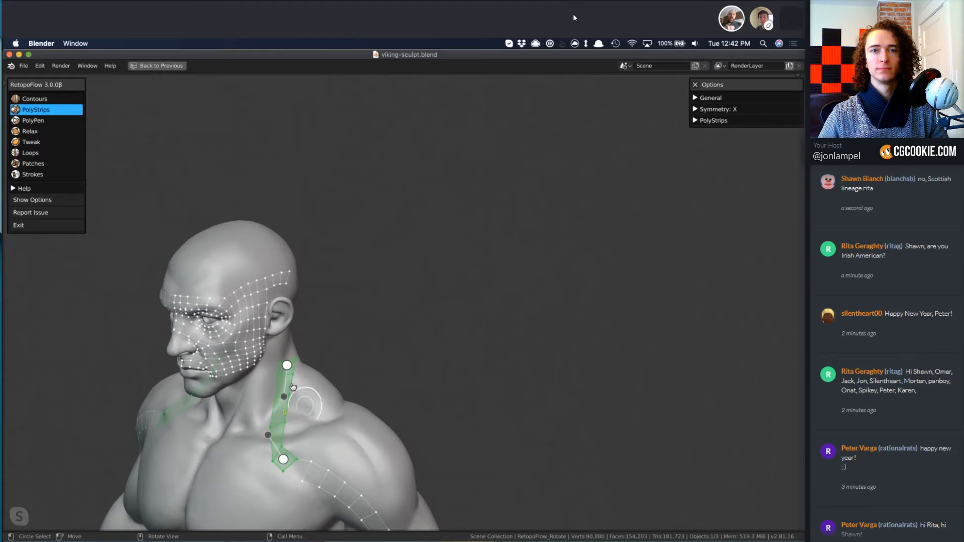
Draw a strip from where the neck and shoulder strips meet down the outer side of the chest to the ribs.
{"action": "middle_click_drag", "start_coordinate": [293, 386], "coordinate": [294, 254]}
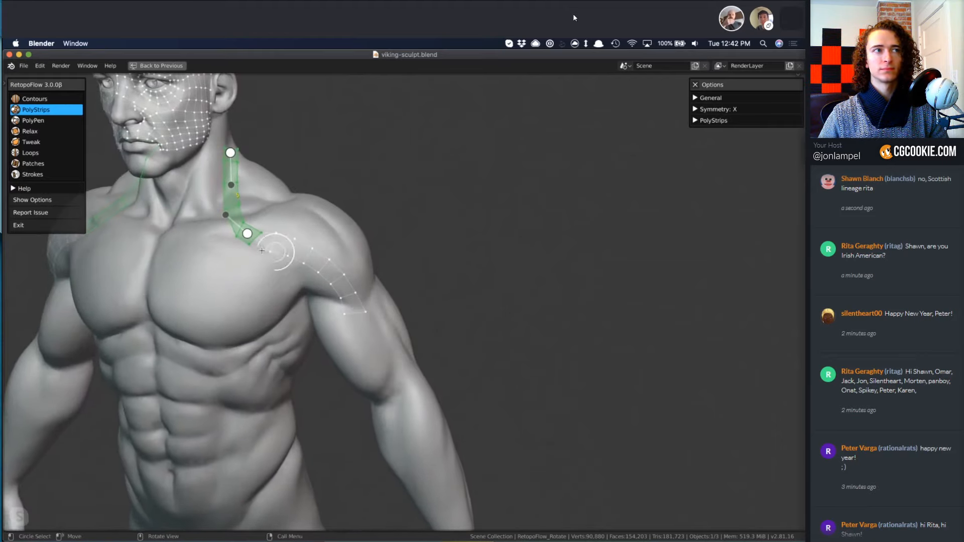
{"action": "mouse_move", "coordinate": [257, 242]}
{"action": "left_mouse_down"}
{"action": "mouse_move", "coordinate": [259, 296]}
{"action": "mouse_move", "coordinate": [278, 355]}
{"action": "left_mouse_up"}
{"action": "middle_click_drag", "start_coordinate": [363, 368], "coordinate": [322, 350]}
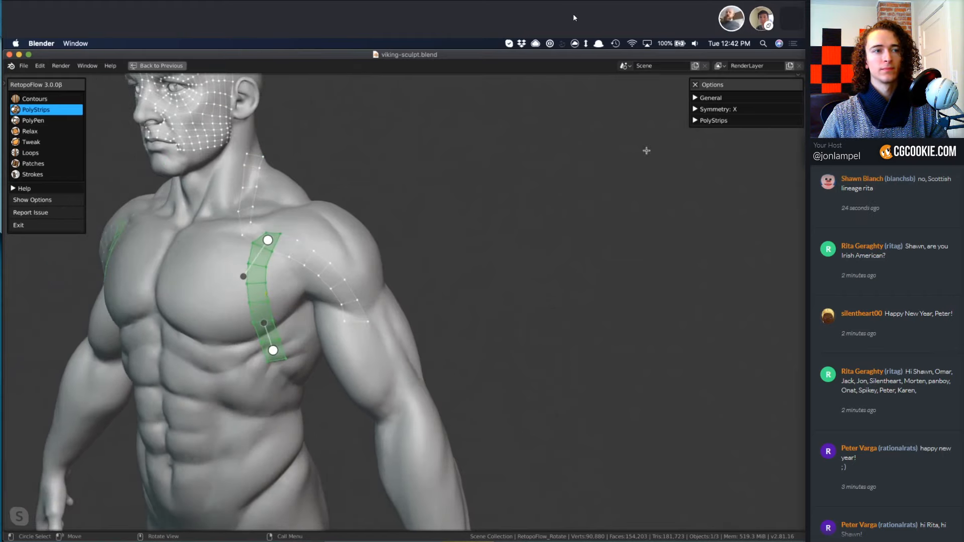
Look over RetopoFlow's General options, including the clipping and theme settings under View Options, and close the options.
{"action": "left_click", "coordinate": [714, 98]}
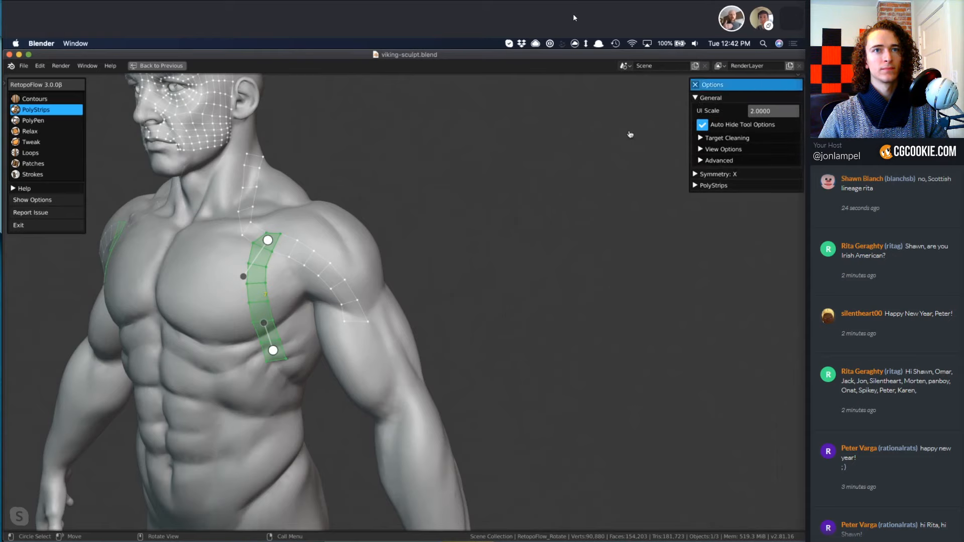
{"action": "left_click_drag", "start_coordinate": [738, 89], "coordinate": [452, 160]}
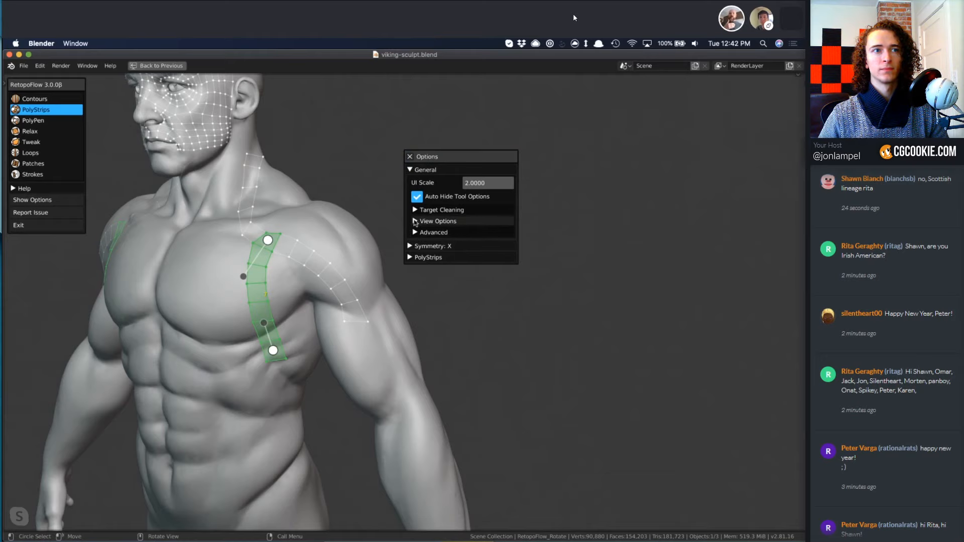
{"action": "left_click", "coordinate": [415, 221]}
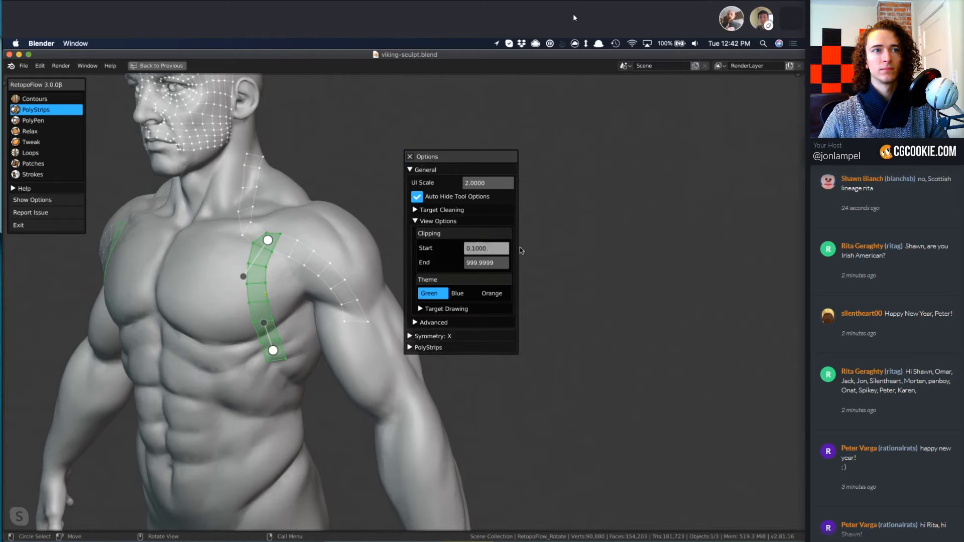
{"action": "left_click", "coordinate": [410, 157]}
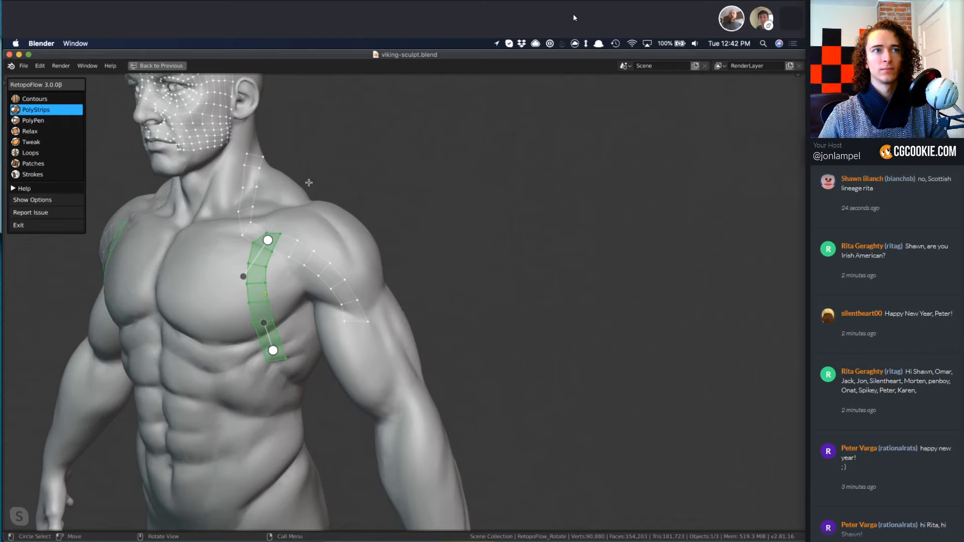
Draw a strip under the pectoral from the side strip's lower end to the body's midline, and undo an additional midline strip.
{"action": "middle_click_drag", "start_coordinate": [298, 306], "coordinate": [491, 315]}
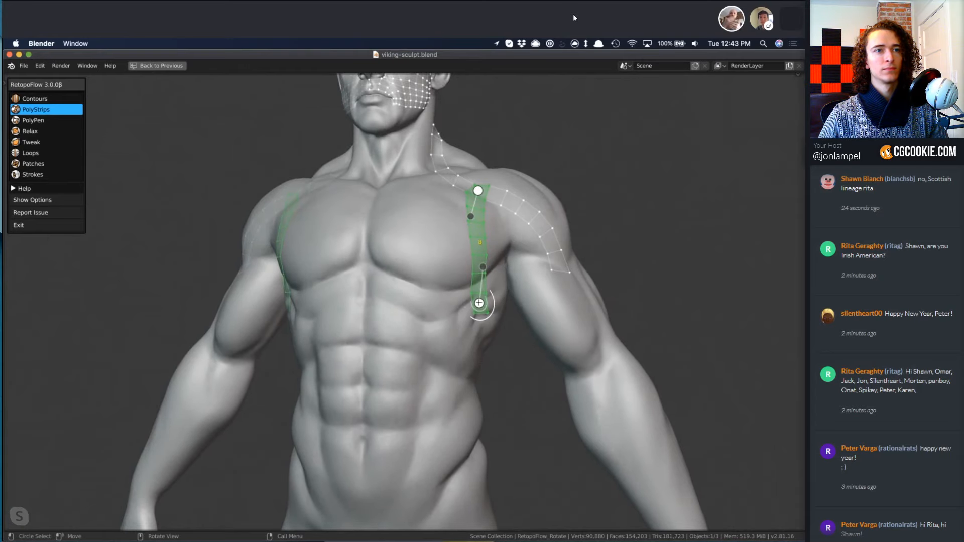
{"action": "mouse_move", "coordinate": [437, 305]}
{"action": "left_mouse_down"}
{"action": "mouse_move", "coordinate": [365, 284]}
{"action": "mouse_move", "coordinate": [407, 300]}
{"action": "mouse_move", "coordinate": [350, 323]}
{"action": "mouse_move", "coordinate": [369, 374]}
{"action": "mouse_move", "coordinate": [375, 473]}
{"action": "left_mouse_up"}
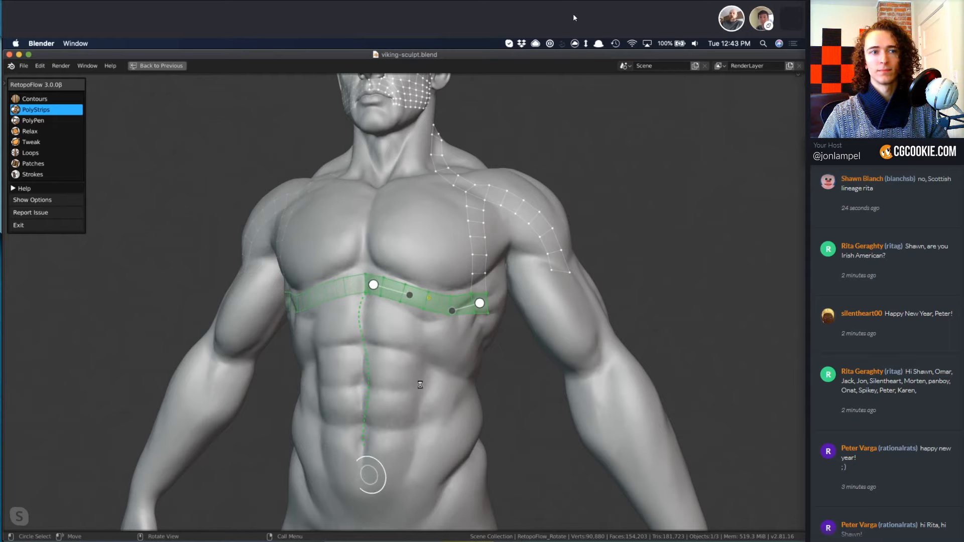
{"action": "mouse_move", "coordinate": [450, 405]}
{"action": "middle_mouse_down", "text": "shift"}
{"action": "mouse_move", "coordinate": [426, 345]}
{"action": "mouse_move", "coordinate": [448, 418]}
{"action": "middle_mouse_up", "text": "shift"}
{"action": "middle_click_drag", "start_coordinate": [437, 361], "coordinate": [432, 319]}
{"action": "key", "text": "super+z"}
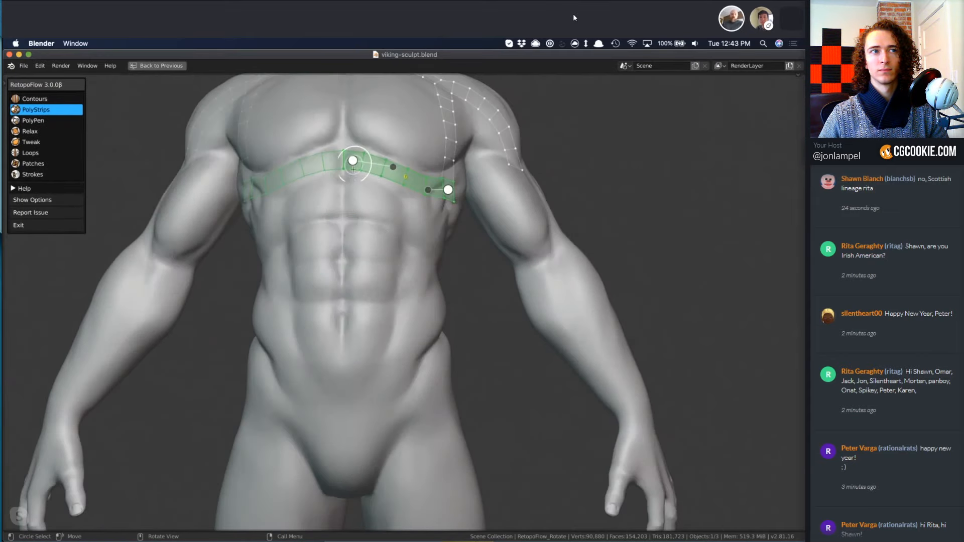
Draw a strip down the abdomen beside the midline from the under-chest strip to below the navel, and shift its lower end toward the midline.
{"action": "left_click_drag", "start_coordinate": [360, 274], "coordinate": [357, 332]}
{"action": "key", "text": "g"}
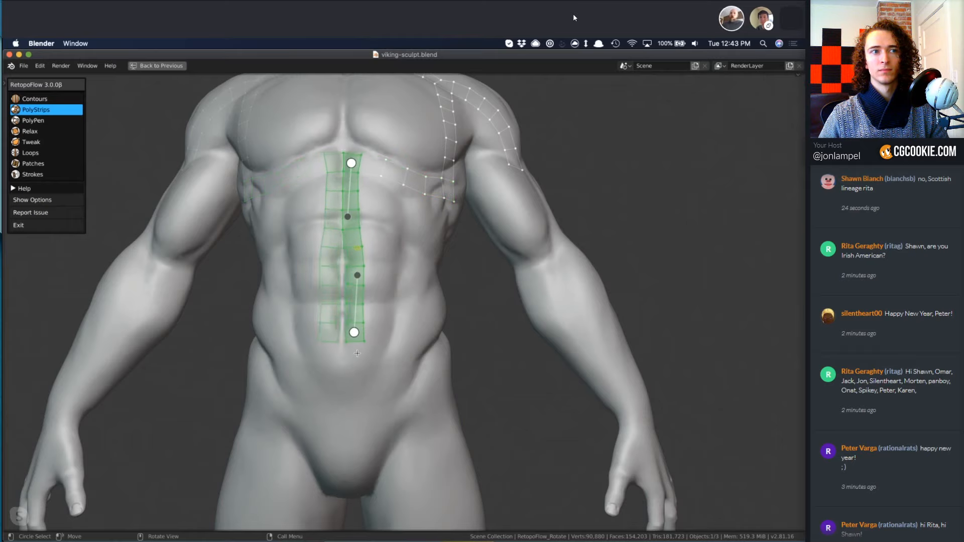
{"action": "left_click_drag", "start_coordinate": [353, 334], "coordinate": [349, 334]}
{"action": "middle_click_drag", "start_coordinate": [439, 334], "coordinate": [348, 336]}
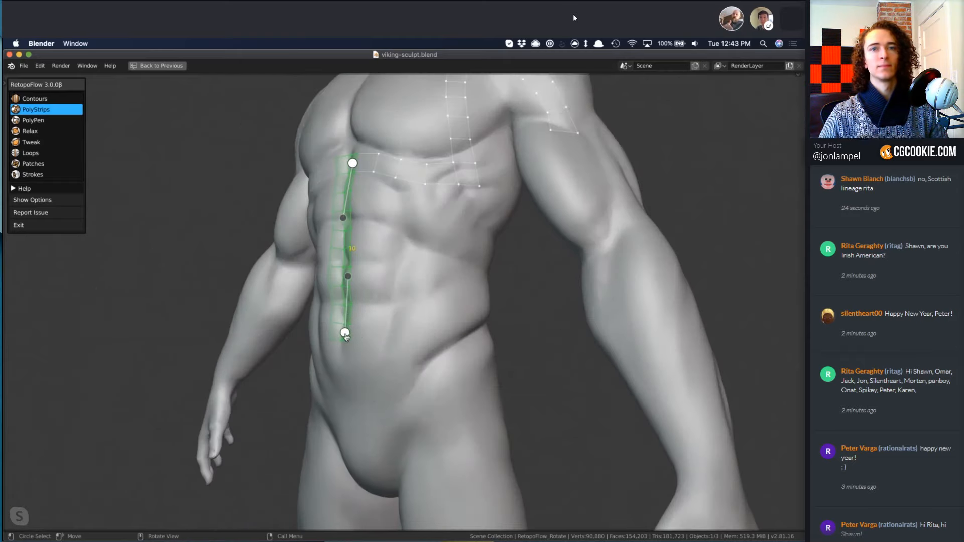
{"action": "middle_click_drag", "start_coordinate": [417, 349], "coordinate": [440, 342]}
{"action": "scroll", "coordinate": [436, 342], "scroll_direction": "up", "scroll_amount": 10}
{"action": "scroll", "coordinate": [384, 345], "scroll_direction": "down", "scroll_amount": 13}
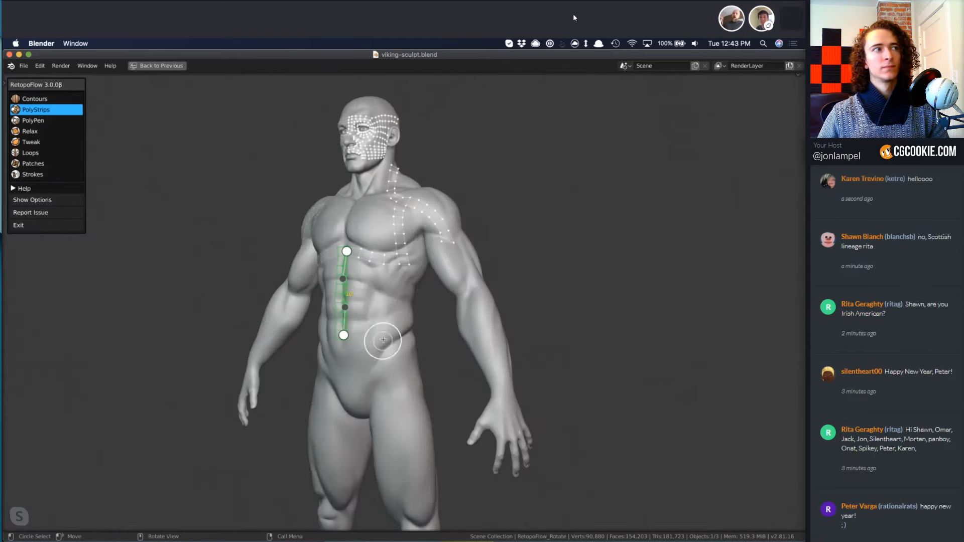
{"action": "scroll", "coordinate": [362, 331], "scroll_direction": "up", "scroll_amount": 10}
{"action": "scroll", "coordinate": [366, 330], "scroll_direction": "down", "scroll_amount": 6}
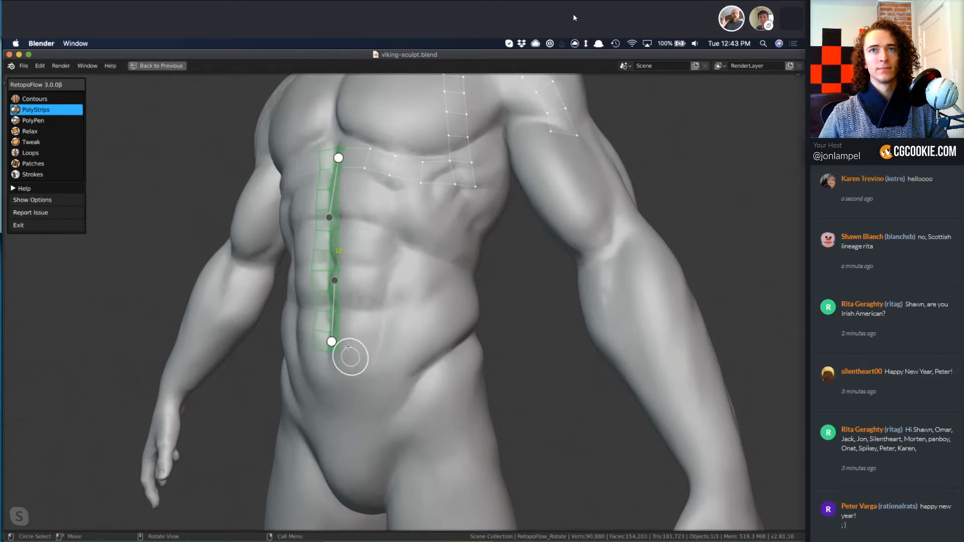
Deselect the abdomen strip and draw a strip from its lower end across the waist to the hip.
{"action": "key", "text": "a"}
{"action": "left_click_drag", "start_coordinate": [379, 334], "coordinate": [470, 319]}
{"action": "middle_click_drag", "start_coordinate": [506, 348], "coordinate": [465, 347]}
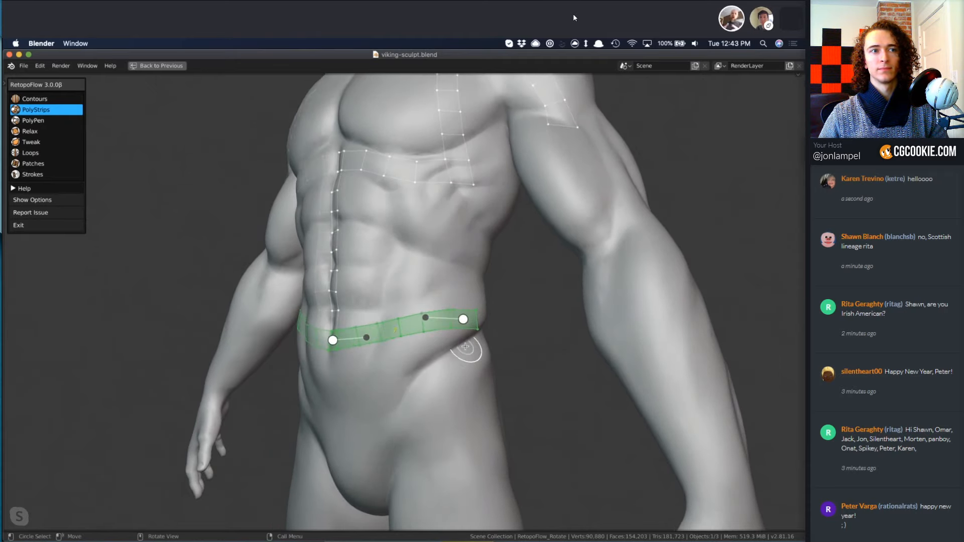
Fill the abdomen with Patches between the under-chest strip, the midline strip and the waist strip.
{"action": "key", "text": "7"}
{"action": "double_click", "coordinate": [469, 186]}
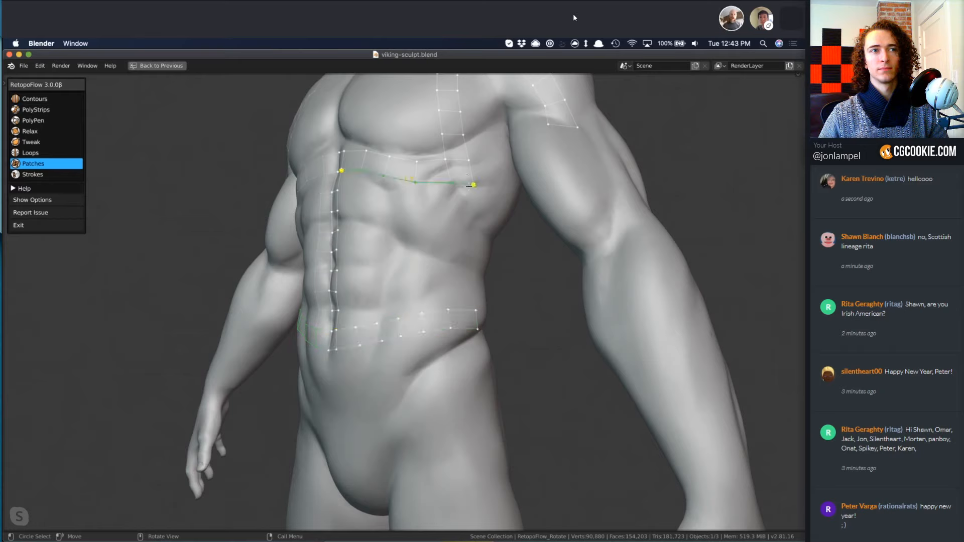
{"action": "double_click", "coordinate": [339, 224], "text": "shift"}
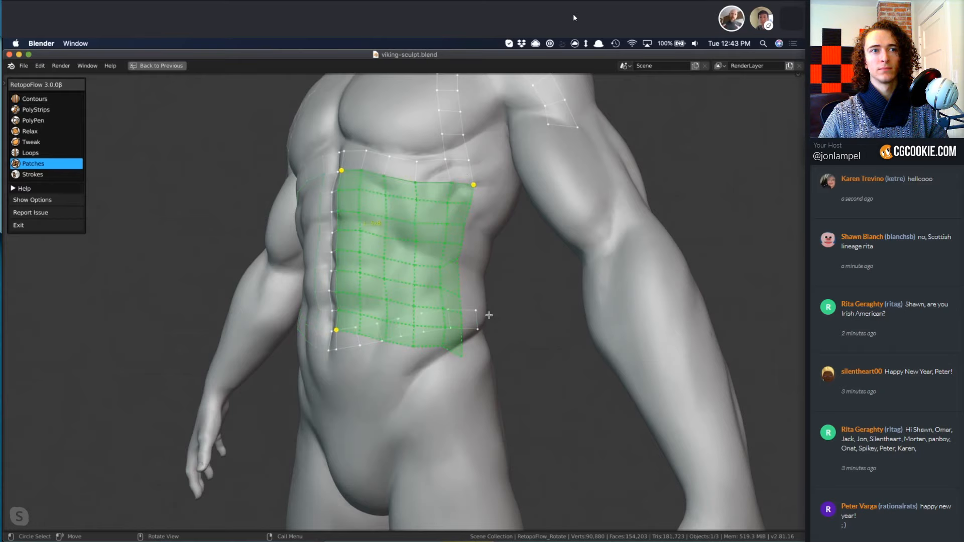
{"action": "double_click", "coordinate": [470, 307], "text": "shift"}
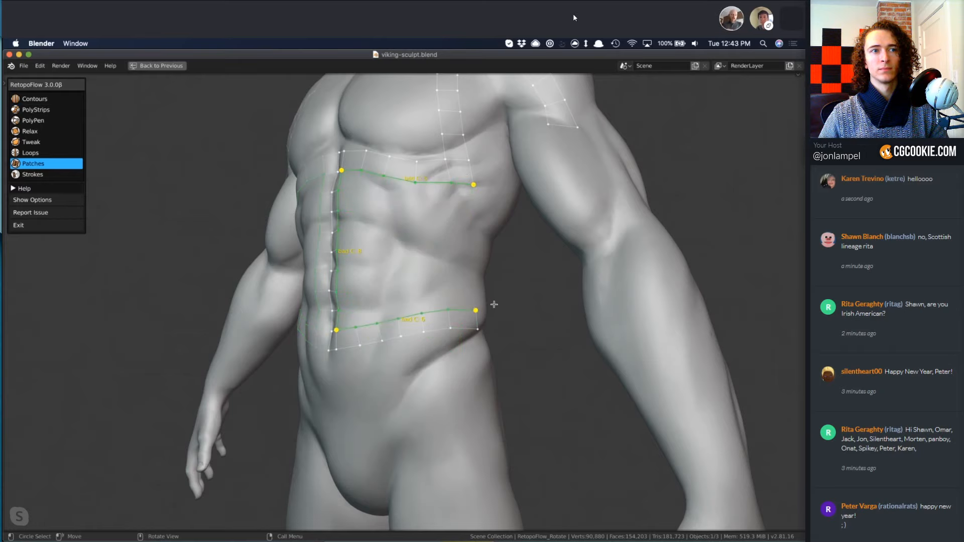
{"action": "key", "text": "f"}
{"action": "mouse_move", "coordinate": [477, 310]}
{"action": "middle_mouse_down"}
{"action": "mouse_move", "coordinate": [616, 284]}
{"action": "mouse_move", "coordinate": [491, 305]}
{"action": "middle_mouse_up"}
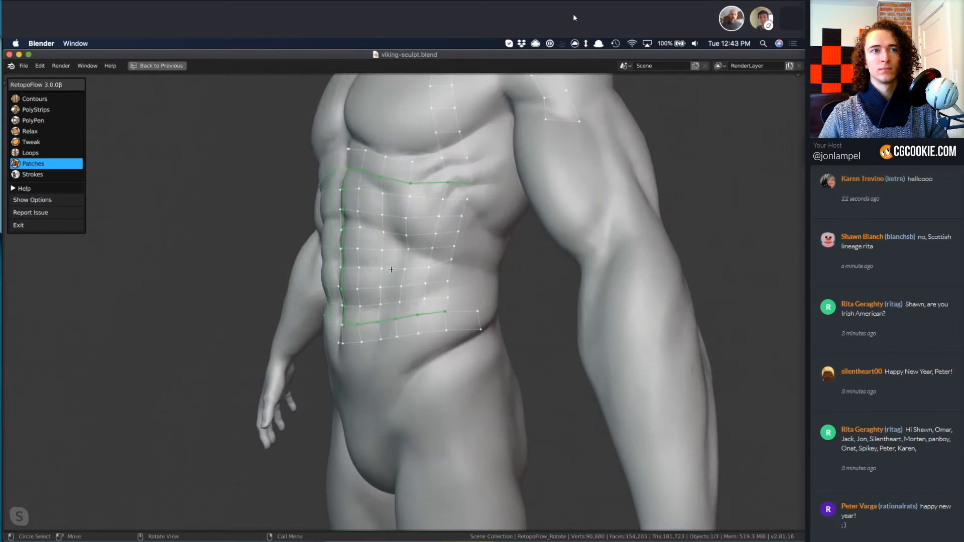
Adjust the filled abdomen grid with Tweak, pulling its outer vertices around toward the flank.
{"action": "key", "text": "t"}
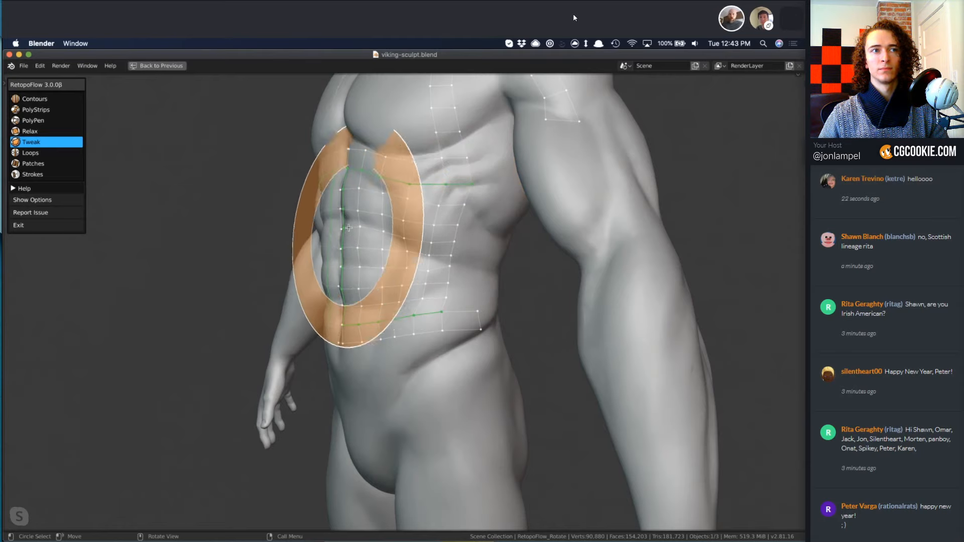
{"action": "middle_click_drag", "start_coordinate": [345, 301], "coordinate": [420, 306]}
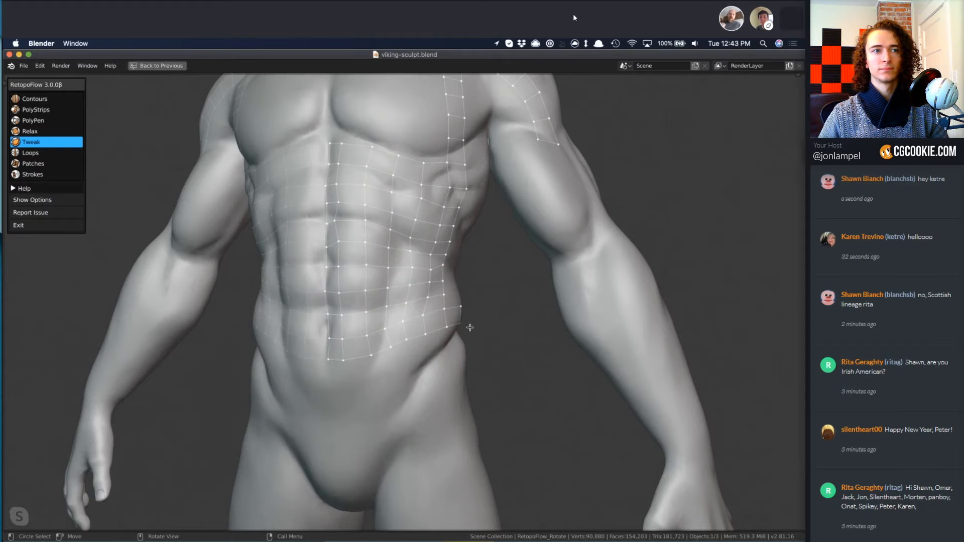
{"action": "mouse_move", "coordinate": [452, 352]}
{"action": "middle_mouse_down"}
{"action": "mouse_move", "coordinate": [462, 381]}
{"action": "mouse_move", "coordinate": [385, 379]}
{"action": "middle_mouse_up"}
{"action": "left_click_drag", "start_coordinate": [410, 328], "coordinate": [403, 316]}
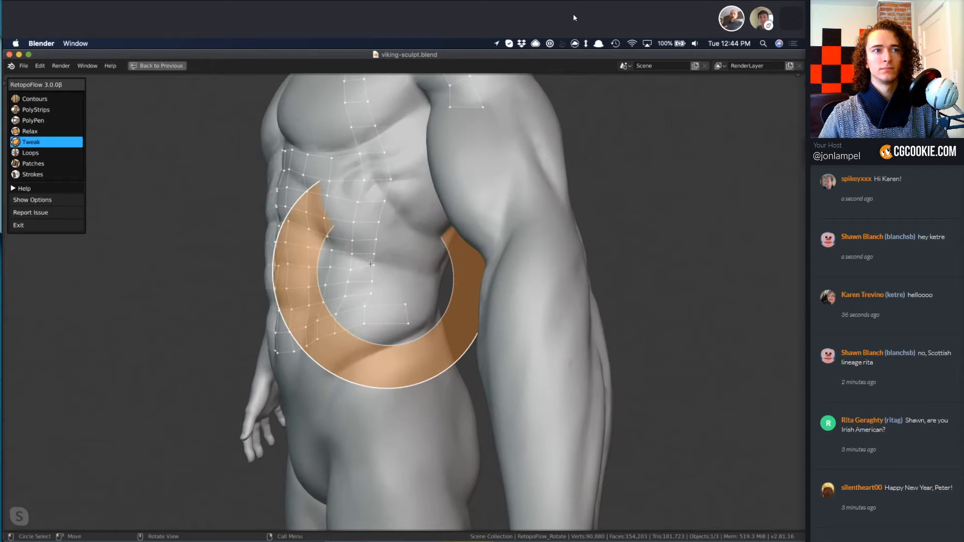
{"action": "key", "text": "5"}
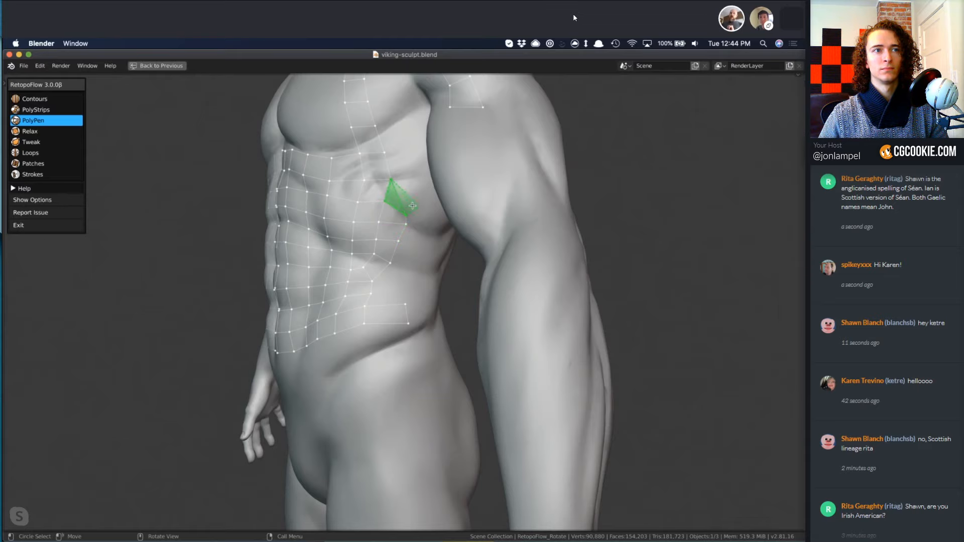
Add a PolyPen face between the under-chest strip's outer corner and the abdomen grid, and relax the surrounding mesh.
{"action": "left_click", "coordinate": [412, 206], "text": "ctrl"}
{"action": "middle_click_drag", "start_coordinate": [428, 277], "coordinate": [461, 288]}
{"action": "middle_click_drag", "start_coordinate": [379, 85], "coordinate": [406, 248], "text": "shift"}
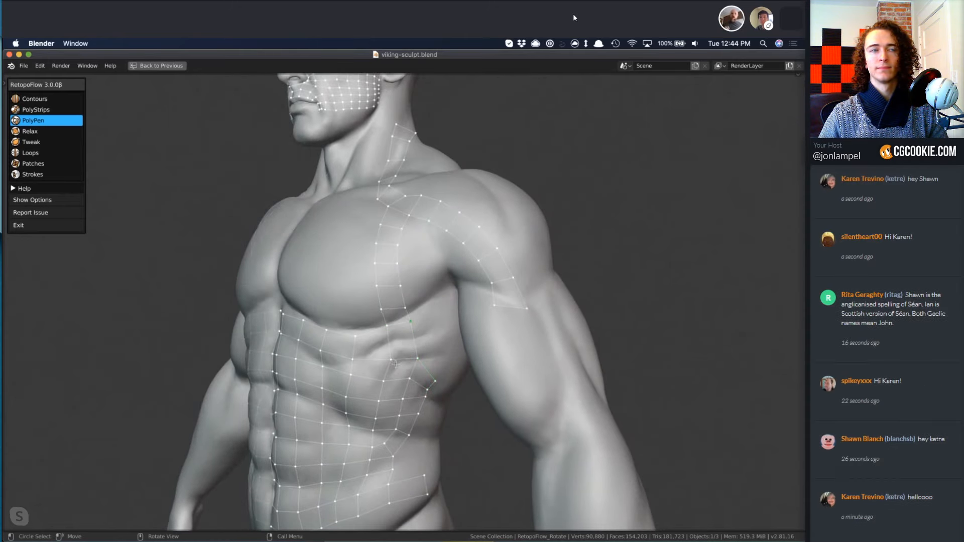
{"action": "key", "text": "4"}
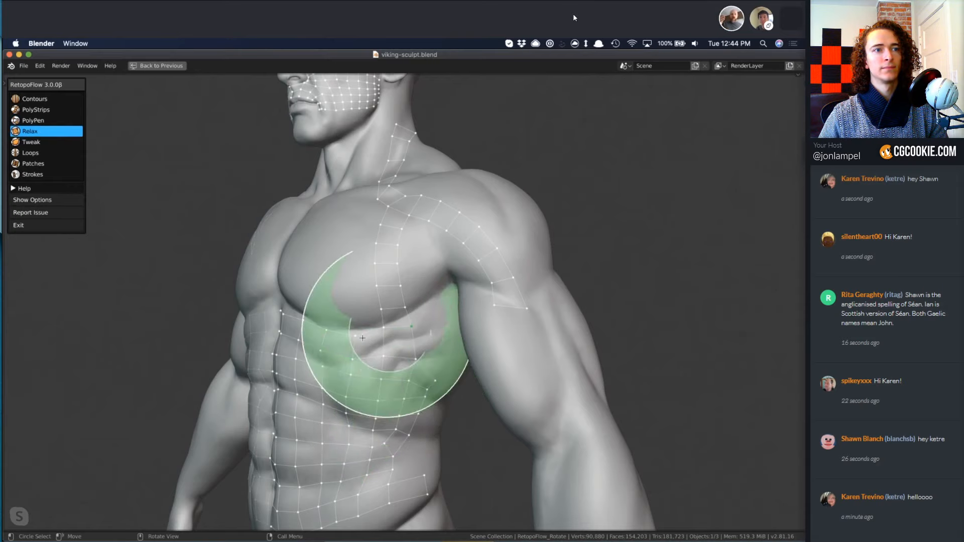
{"action": "mouse_move", "coordinate": [322, 355]}
{"action": "middle_mouse_down"}
{"action": "mouse_move", "coordinate": [333, 223]}
{"action": "mouse_move", "coordinate": [327, 254]}
{"action": "mouse_move", "coordinate": [375, 193]}
{"action": "middle_mouse_up"}
Draw a PolyStrips strip along the collarbone from the lower end of the neck strip to the chest's midline.
{"action": "key", "text": "2"}
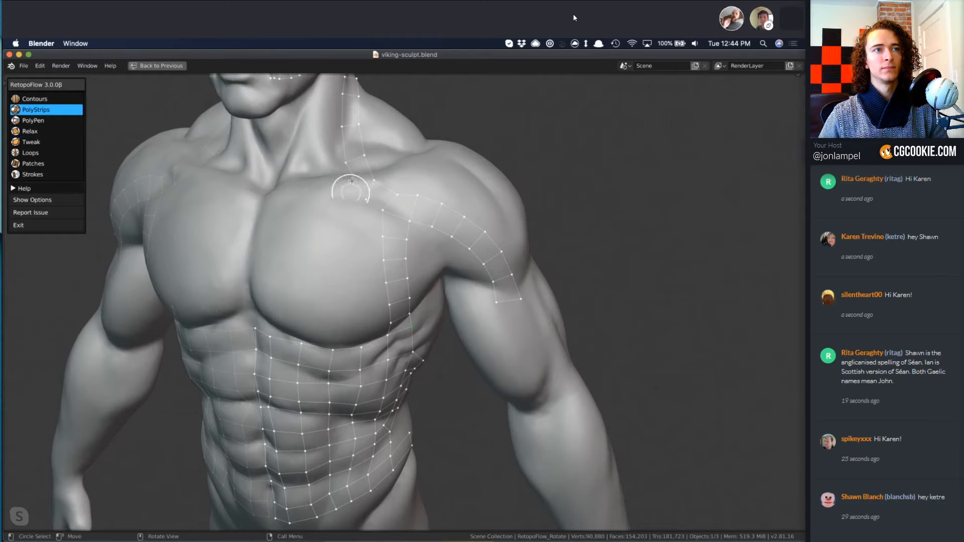
{"action": "left_click_drag", "start_coordinate": [360, 181], "coordinate": [271, 193]}
{"action": "middle_click_drag", "start_coordinate": [293, 277], "coordinate": [329, 226]}
{"action": "key", "text": "q"}
{"action": "mouse_move", "coordinate": [244, 188]}
{"action": "left_mouse_down"}
{"action": "mouse_move", "coordinate": [356, 183]}
{"action": "mouse_move", "coordinate": [343, 176]}
{"action": "mouse_move", "coordinate": [359, 164]}
{"action": "left_mouse_up"}
Add a PolyPen quad on the inner side of the neck strip, above the collarbone strip.
{"action": "key", "text": "3"}
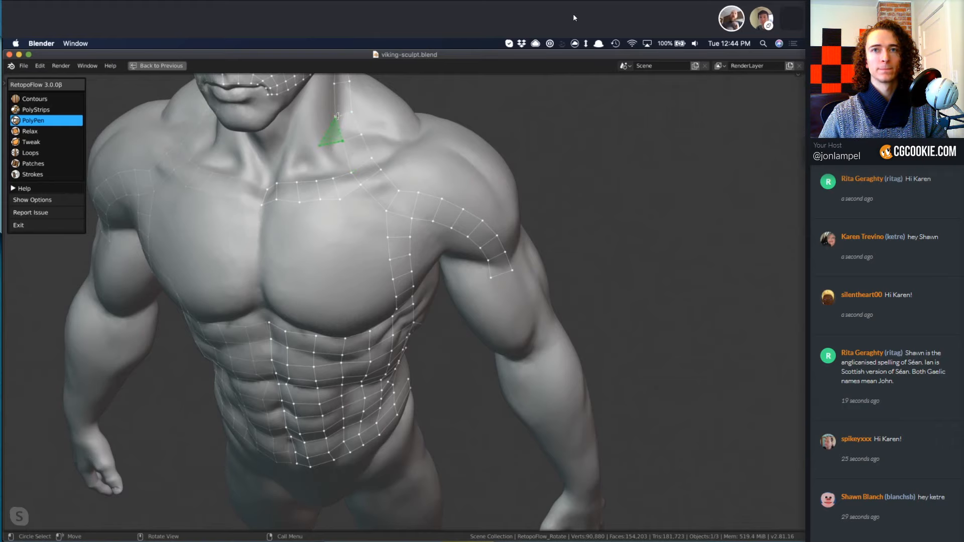
{"action": "left_click", "coordinate": [332, 145]}
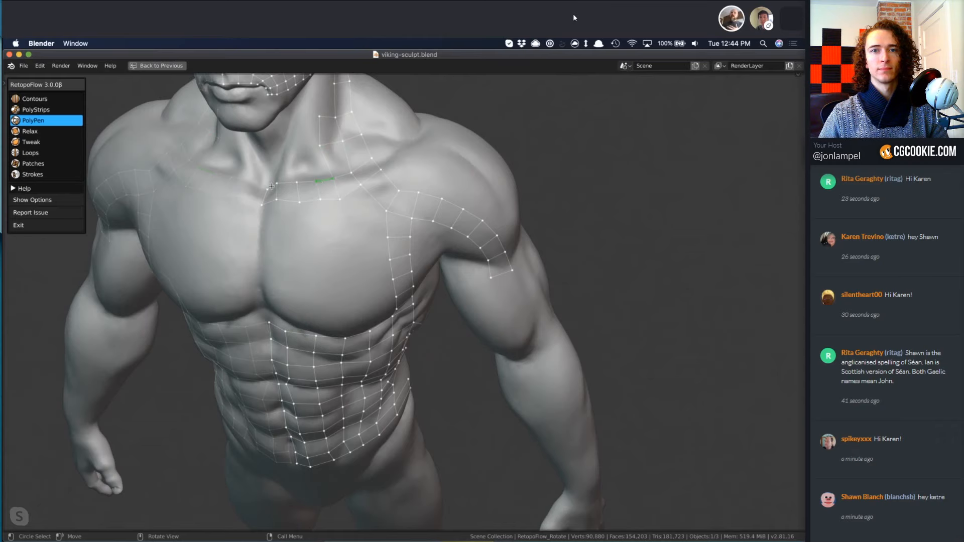
{"action": "mouse_move", "coordinate": [334, 220]}
{"action": "middle_mouse_down"}
{"action": "mouse_move", "coordinate": [376, 210]}
{"action": "mouse_move", "coordinate": [374, 192]}
{"action": "middle_mouse_up"}
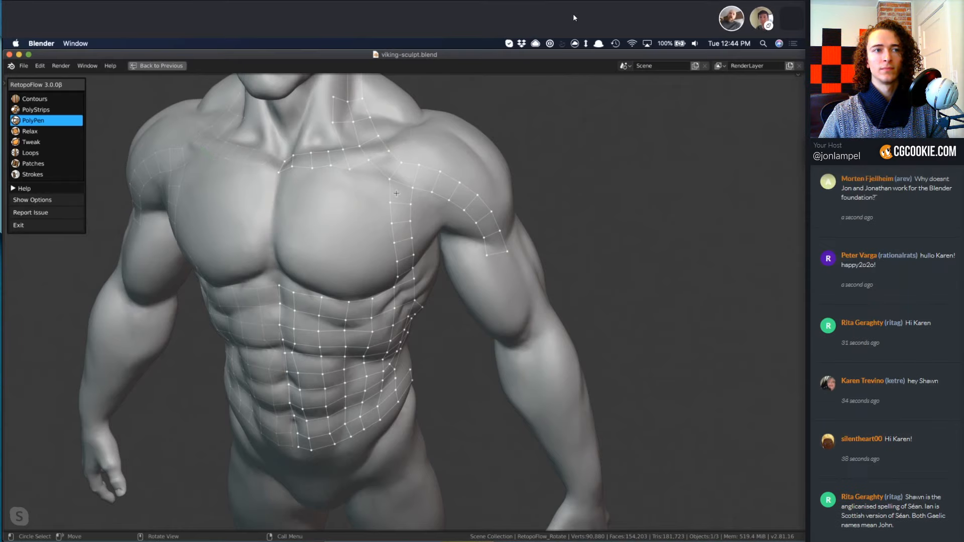
Fill the pectoral with Patches between the collarbone, side and under-chest strips, and relax the new grid.
{"action": "key", "text": "7"}
{"action": "left_click", "coordinate": [360, 170], "text": "shift"}
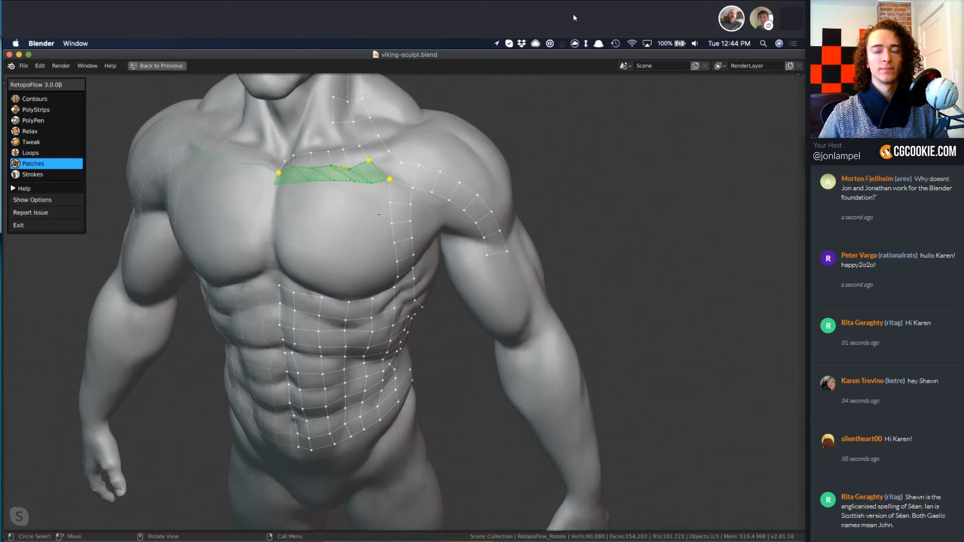
{"action": "left_click", "coordinate": [394, 286], "text": "shift"}
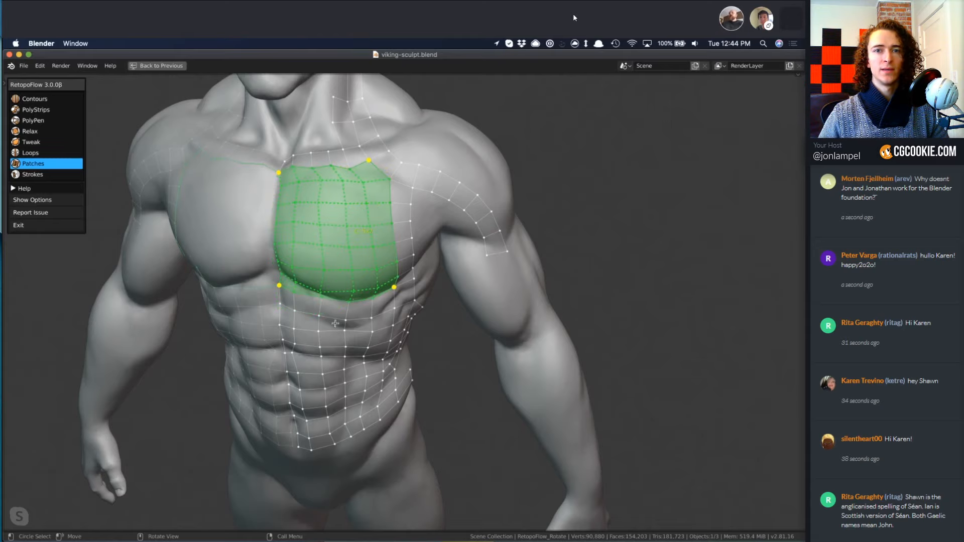
{"action": "middle_click_drag", "start_coordinate": [335, 323], "coordinate": [350, 295]}
{"action": "key", "text": "Return"}
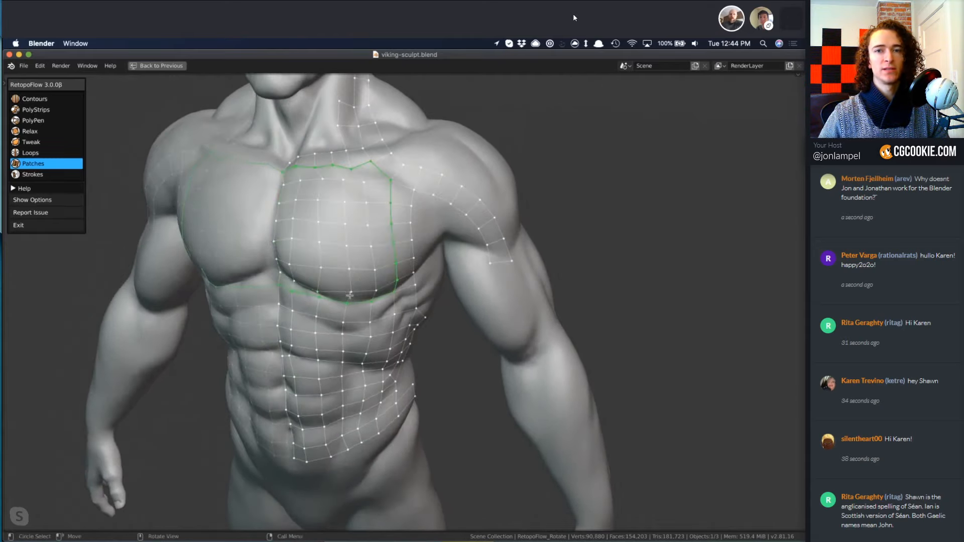
{"action": "key", "text": "4"}
{"action": "mouse_move", "coordinate": [294, 246]}
{"action": "left_mouse_down"}
{"action": "mouse_move", "coordinate": [282, 209]}
{"action": "mouse_move", "coordinate": [291, 201]}
{"action": "left_mouse_up"}
Extend the face mesh with a PolyPen quad on the side of the nose, moving its front corner toward the bridge.
{"action": "key", "text": "3"}
{"action": "middle_click_drag", "start_coordinate": [308, 256], "coordinate": [374, 524], "text": "shift"}
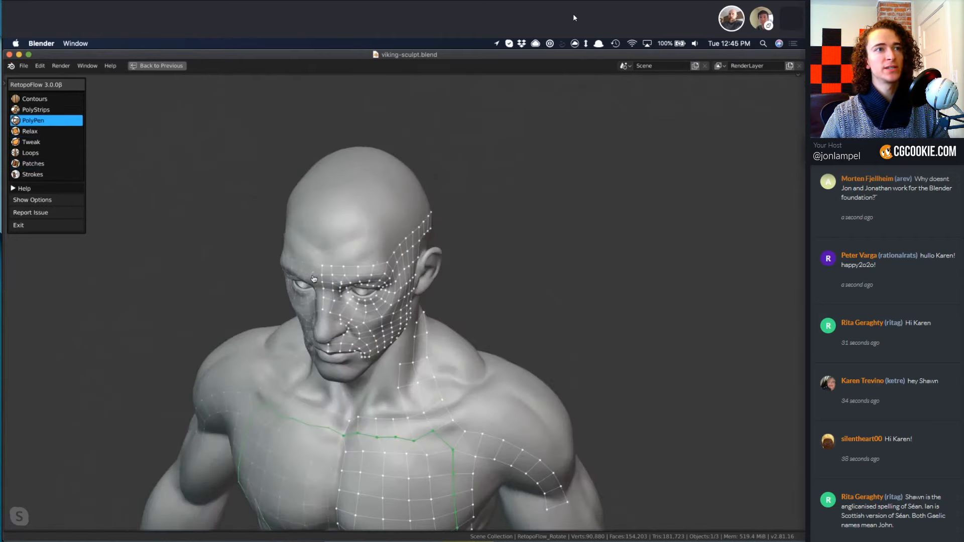
{"action": "mouse_move", "coordinate": [320, 299]}
{"action": "middle_mouse_down", "text": "shift"}
{"action": "mouse_move", "coordinate": [316, 273]}
{"action": "mouse_move", "coordinate": [357, 262]}
{"action": "middle_mouse_up", "text": "shift"}
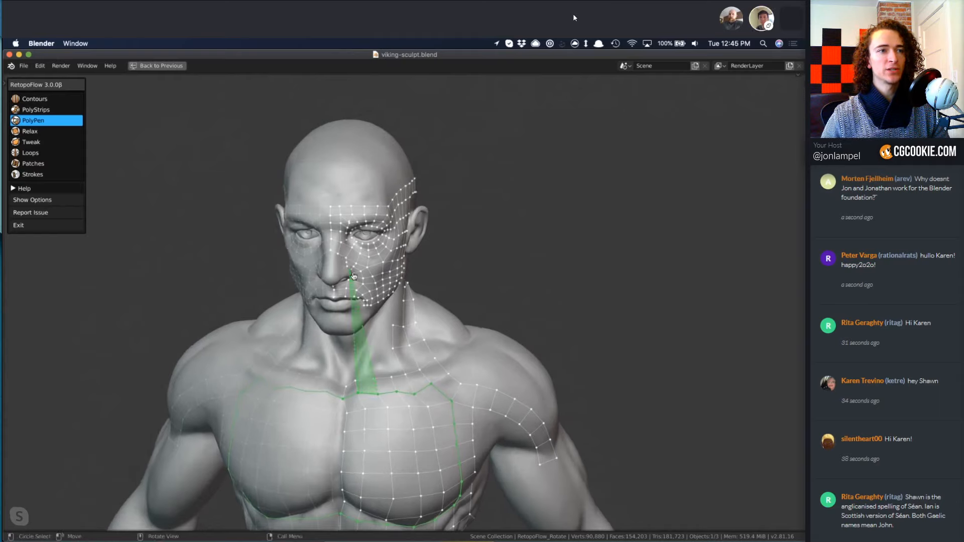
{"action": "scroll", "coordinate": [355, 274], "scroll_direction": "up", "scroll_amount": 10}
{"action": "scroll", "coordinate": [355, 274], "scroll_direction": "down", "scroll_amount": 10}
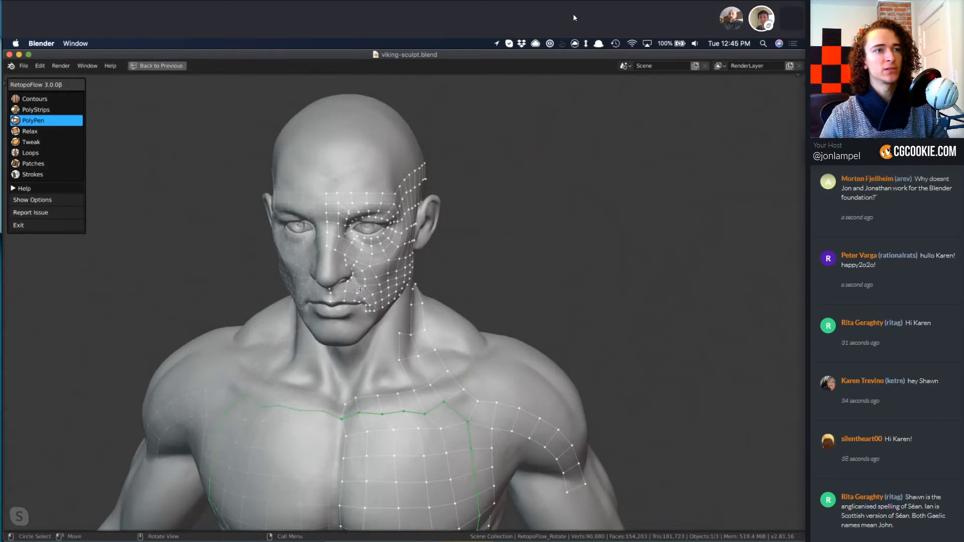
{"action": "middle_click_drag", "start_coordinate": [351, 274], "coordinate": [181, 243]}
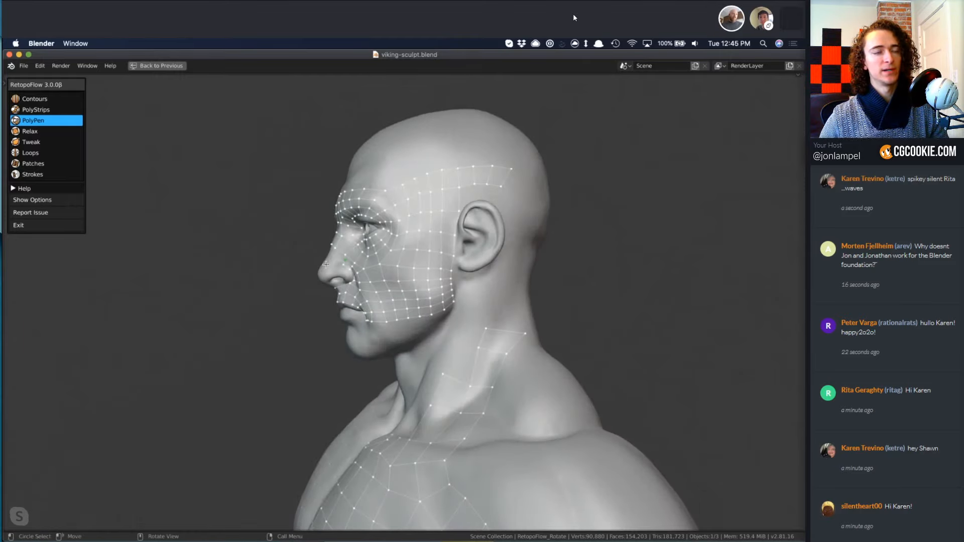
{"action": "scroll", "coordinate": [322, 261], "scroll_direction": "down", "scroll_amount": 7}
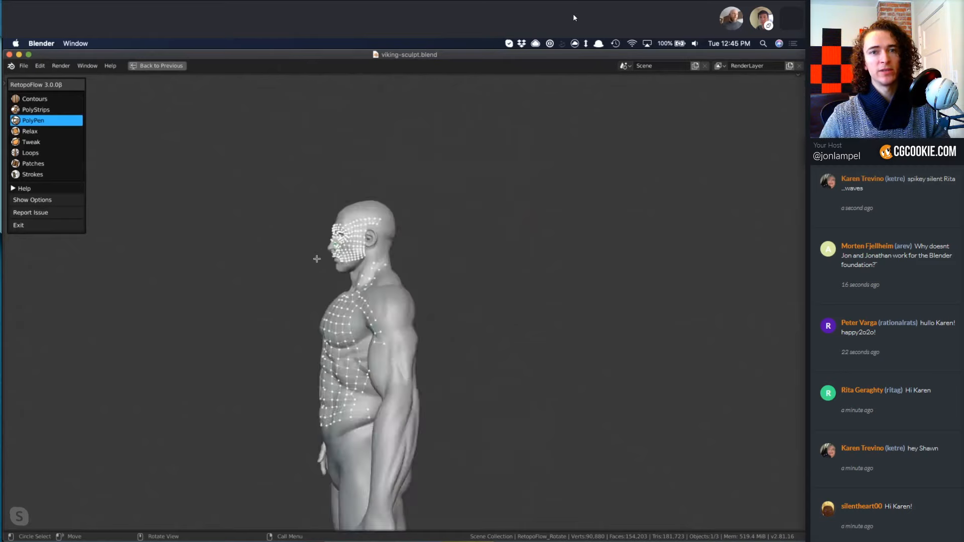
{"action": "scroll", "coordinate": [329, 245], "scroll_direction": "up", "scroll_amount": 7}
{"action": "scroll", "coordinate": [416, 226], "scroll_direction": "up", "scroll_amount": 5}
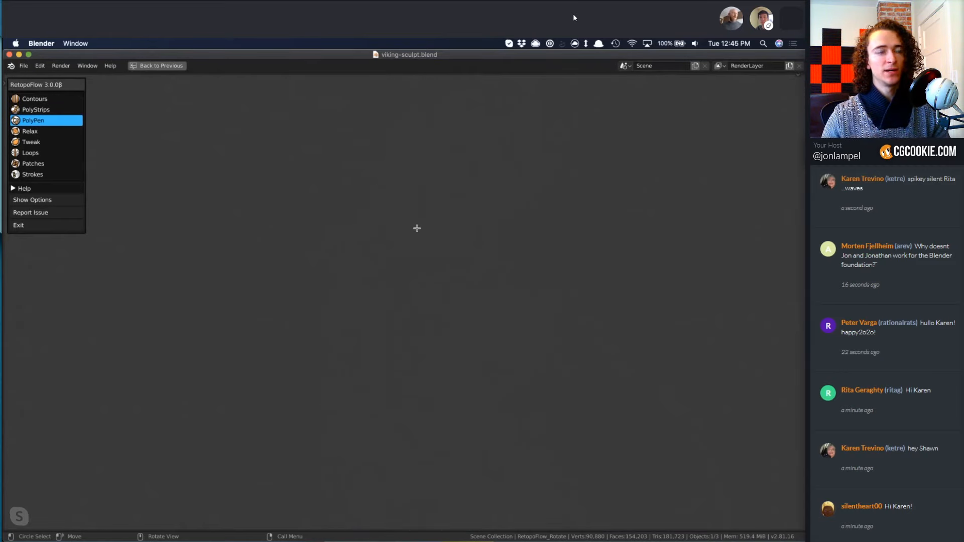
{"action": "scroll", "coordinate": [417, 228], "scroll_direction": "down", "scroll_amount": 3}
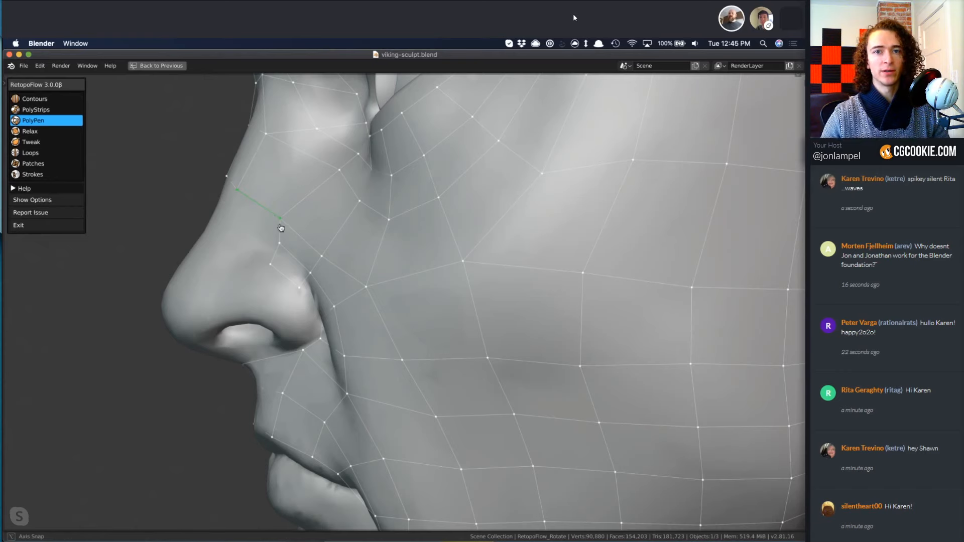
{"action": "middle_click_drag", "start_coordinate": [281, 226], "coordinate": [291, 244]}
{"action": "left_click", "coordinate": [288, 243]}
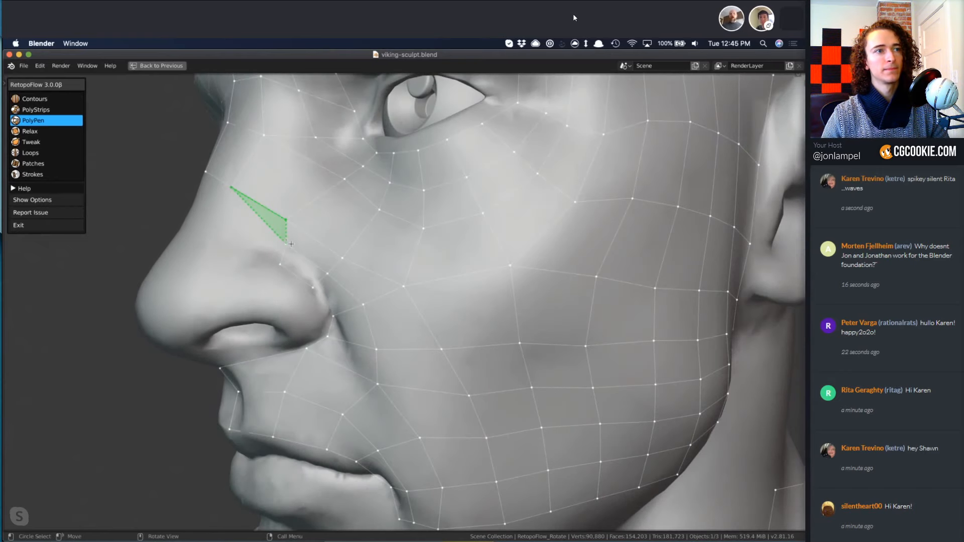
{"action": "left_click", "coordinate": [225, 225]}
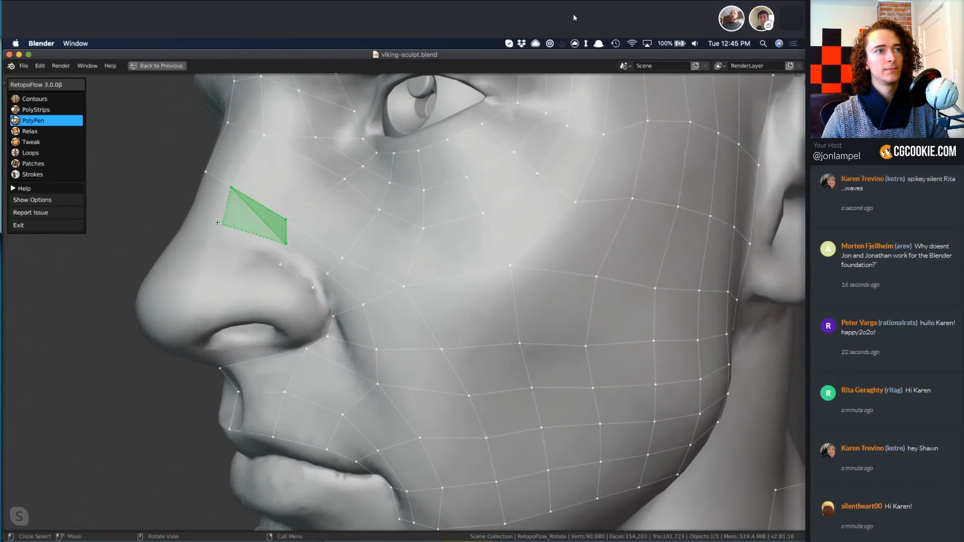
{"action": "left_click", "coordinate": [216, 222], "text": "ctrl"}
Continue PolyPen quads from the side of the nose above the nostril wing and toward the nose tip.
{"action": "left_click", "coordinate": [282, 265]}
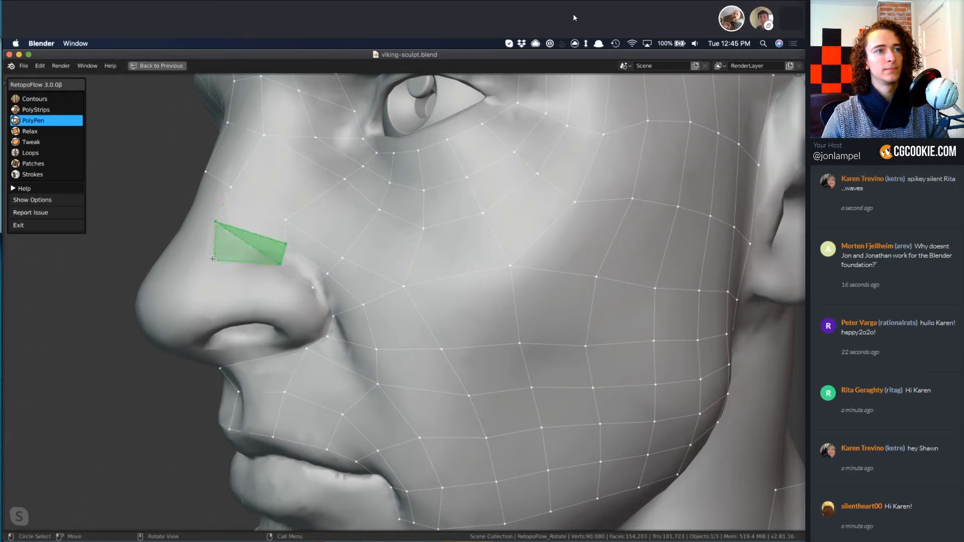
{"action": "left_click", "coordinate": [242, 265]}
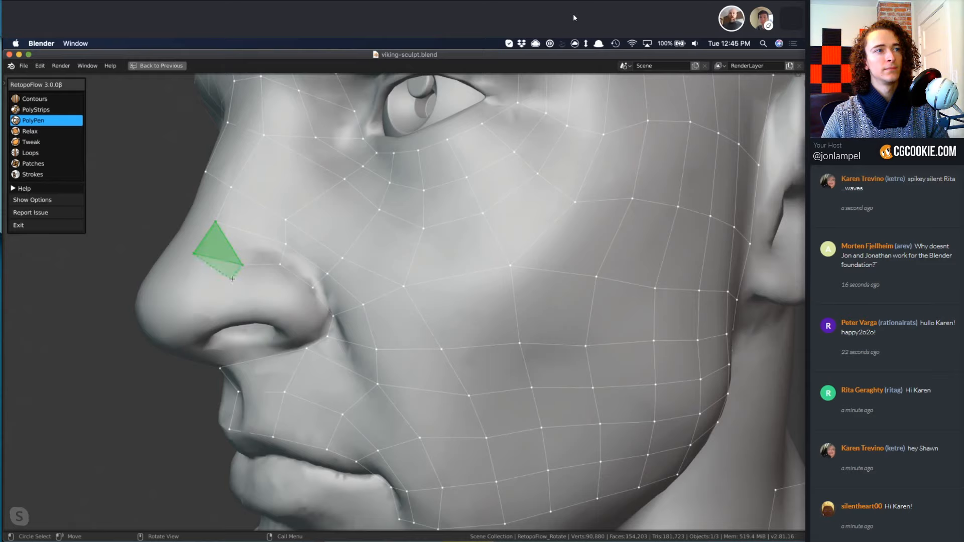
{"action": "left_click", "coordinate": [231, 278], "text": "ctrl"}
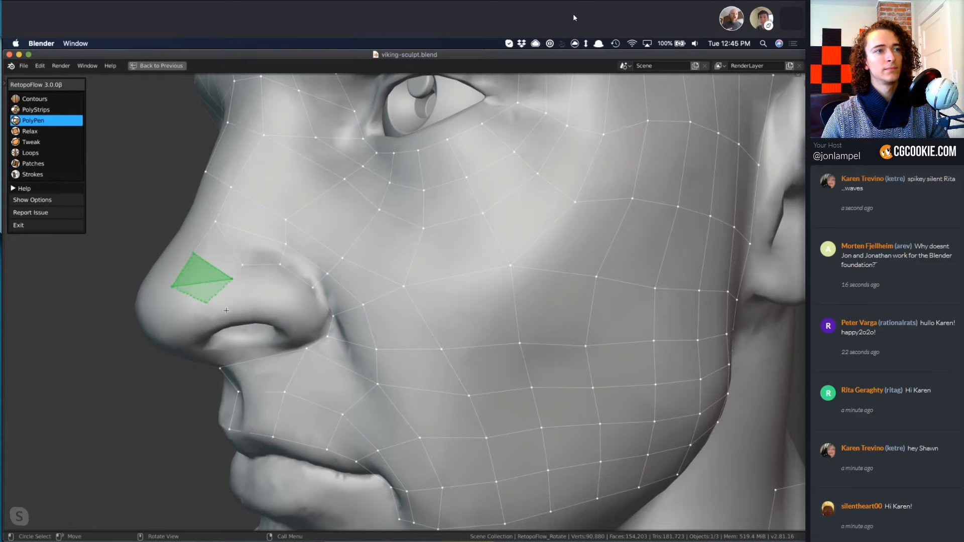
{"action": "middle_click_drag", "start_coordinate": [229, 302], "coordinate": [214, 219]}
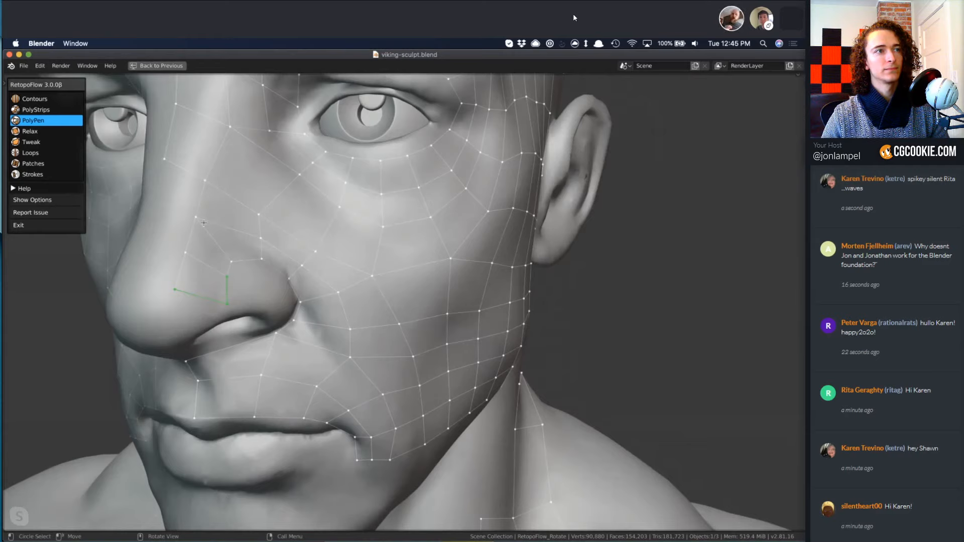
Build a row of PolyPen quads up the nose from near the tip, joining the existing faces on the bridge.
{"action": "left_click", "coordinate": [174, 287]}
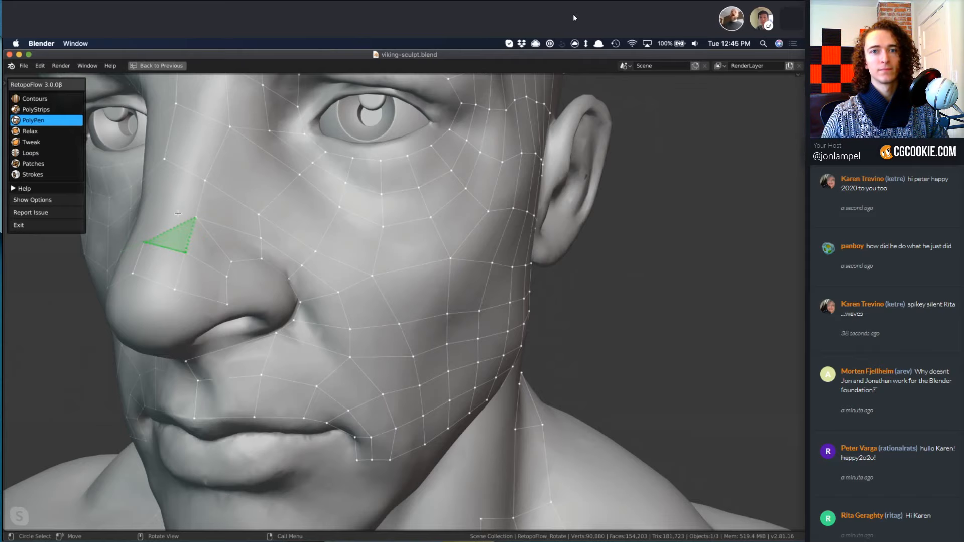
{"action": "left_click", "coordinate": [153, 208]}
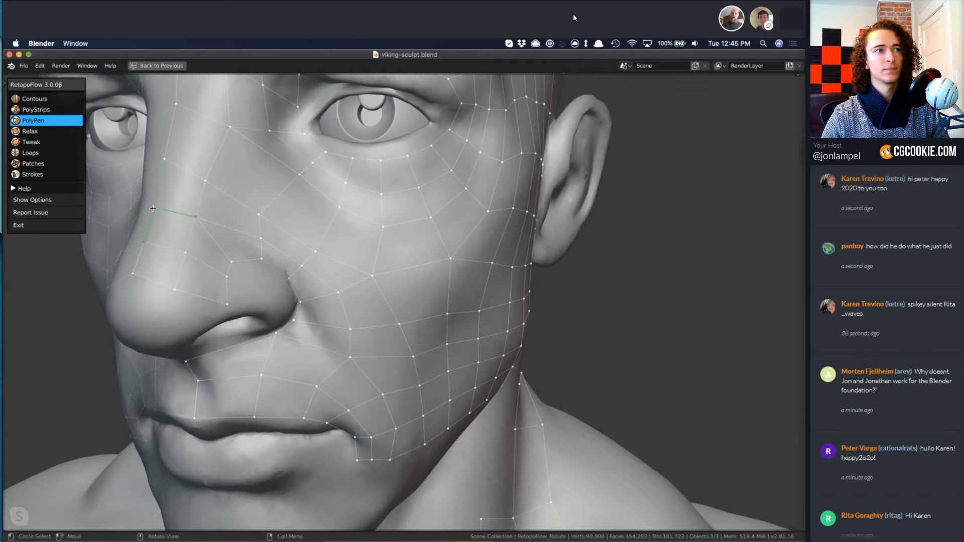
{"action": "left_click", "coordinate": [179, 167]}
Reposition the retopology vertices along the lower edge of the pectoral with the Tweak brush.
{"action": "scroll", "coordinate": [401, 303], "scroll_direction": "down", "scroll_amount": 2}
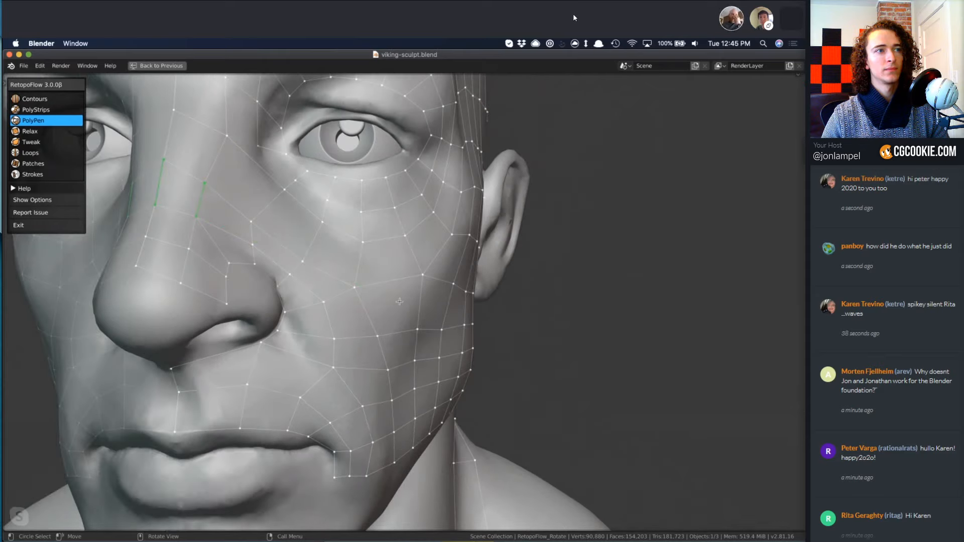
{"action": "scroll", "coordinate": [400, 304], "scroll_direction": "down", "scroll_amount": 7}
{"action": "middle_click_drag", "start_coordinate": [400, 303], "coordinate": [436, 334]}
{"action": "scroll", "coordinate": [400, 304], "scroll_direction": "up", "scroll_amount": 4}
{"action": "scroll", "coordinate": [484, 297], "scroll_direction": "down", "scroll_amount": 1}
{"action": "scroll", "coordinate": [484, 297], "scroll_direction": "down", "scroll_amount": 4}
{"action": "scroll", "coordinate": [435, 333], "scroll_direction": "up", "scroll_amount": 1}
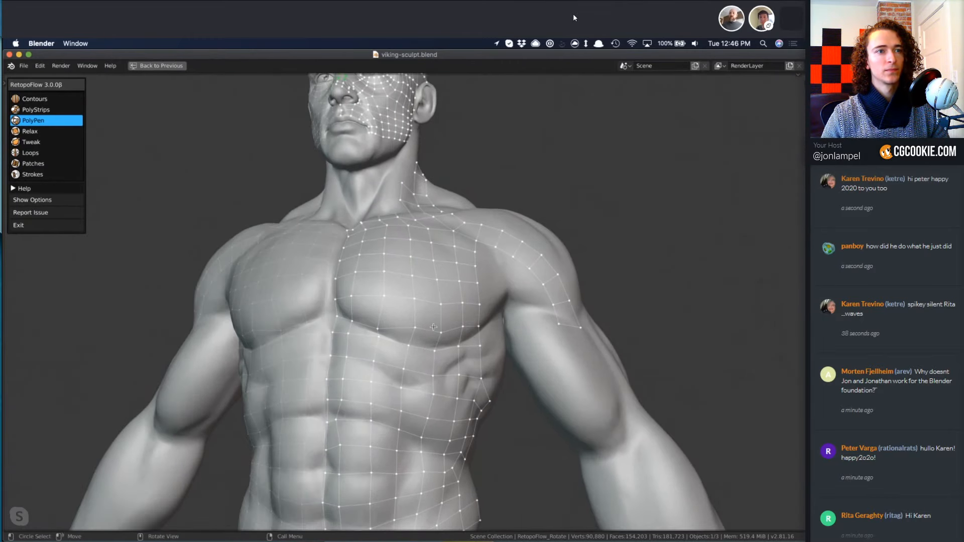
{"action": "key", "text": "t"}
{"action": "key", "text": "f"}
{"action": "left_click", "coordinate": [396, 333]}
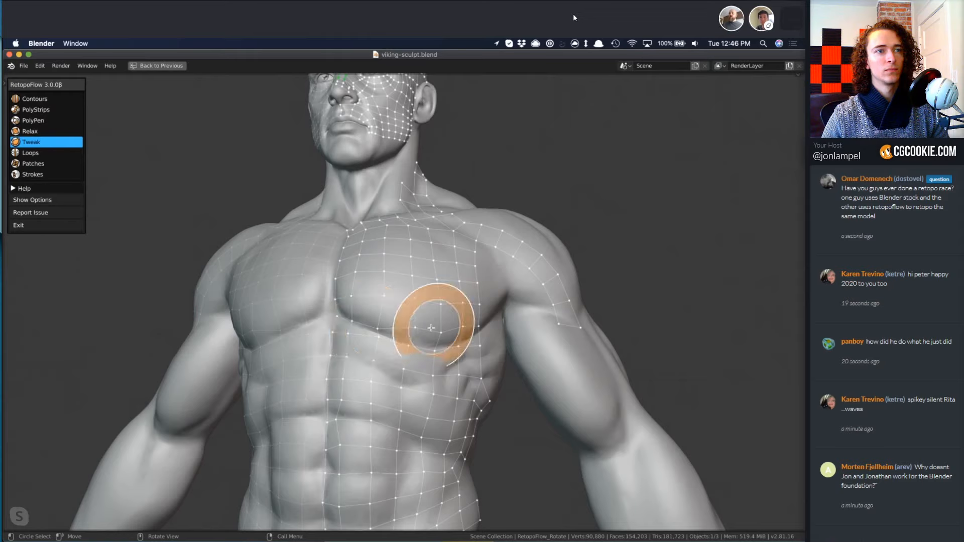
{"action": "left_click_drag", "start_coordinate": [423, 326], "coordinate": [422, 338]}
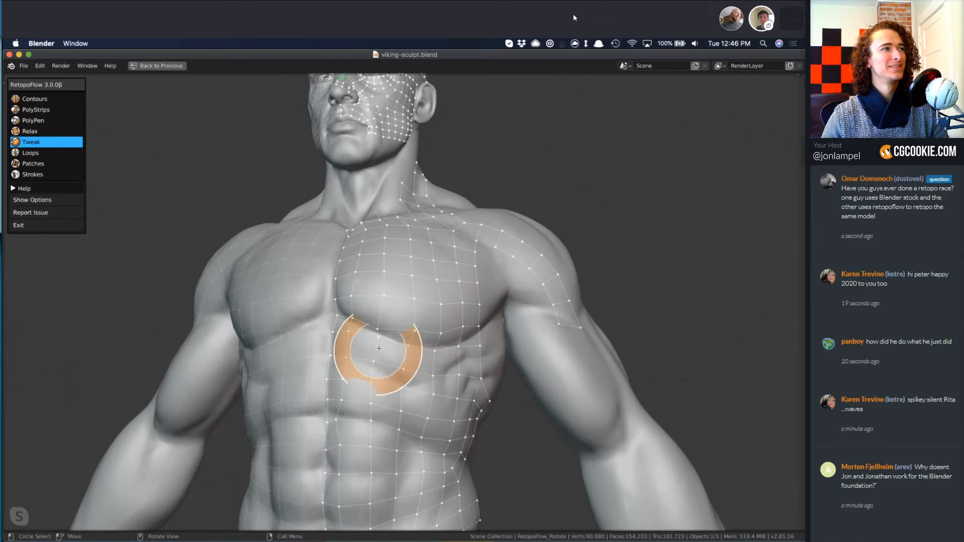
Adjust the pectoral grid with PolyPen and even out its faces with Relax.
{"action": "key", "text": "3"}
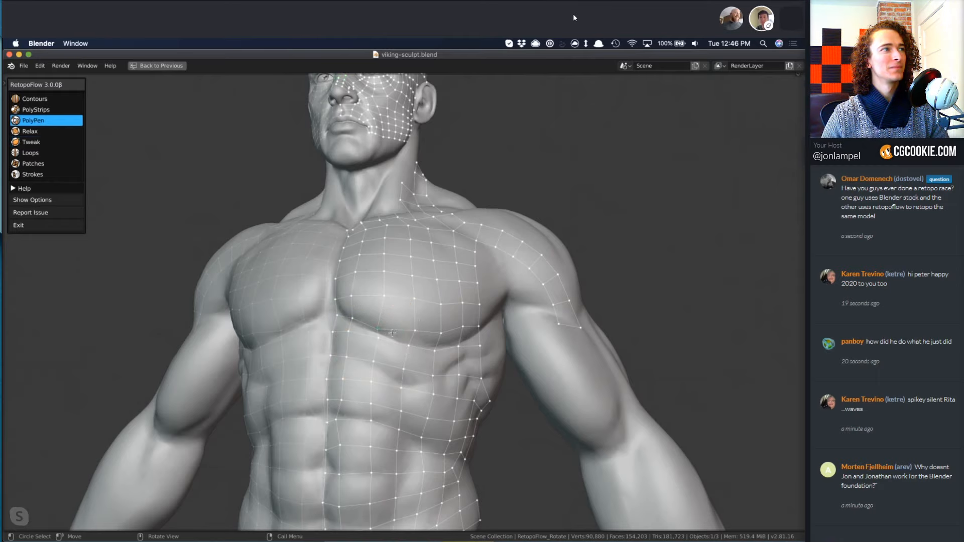
{"action": "mouse_move", "coordinate": [454, 305]}
{"action": "middle_mouse_down"}
{"action": "mouse_move", "coordinate": [406, 264]}
{"action": "mouse_move", "coordinate": [409, 241]}
{"action": "middle_mouse_up"}
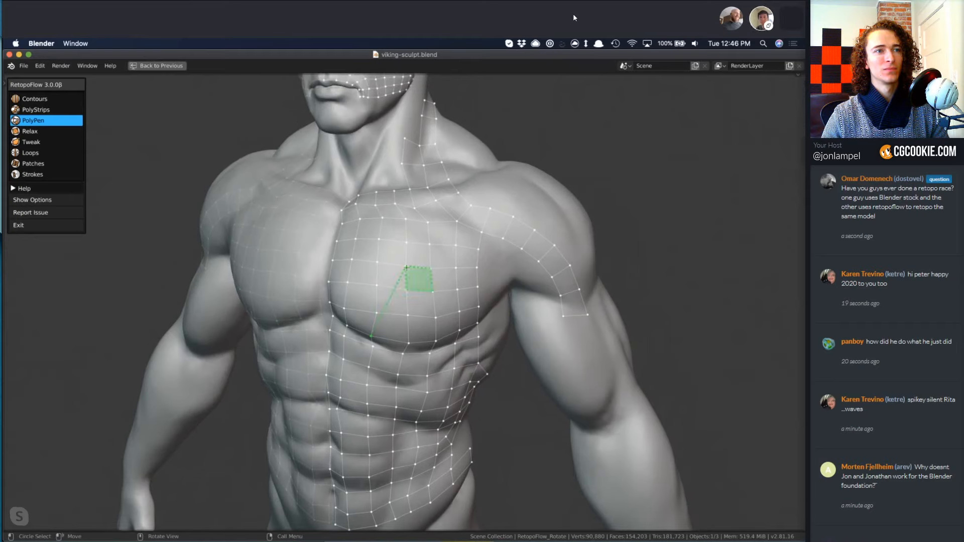
{"action": "key", "text": "4"}
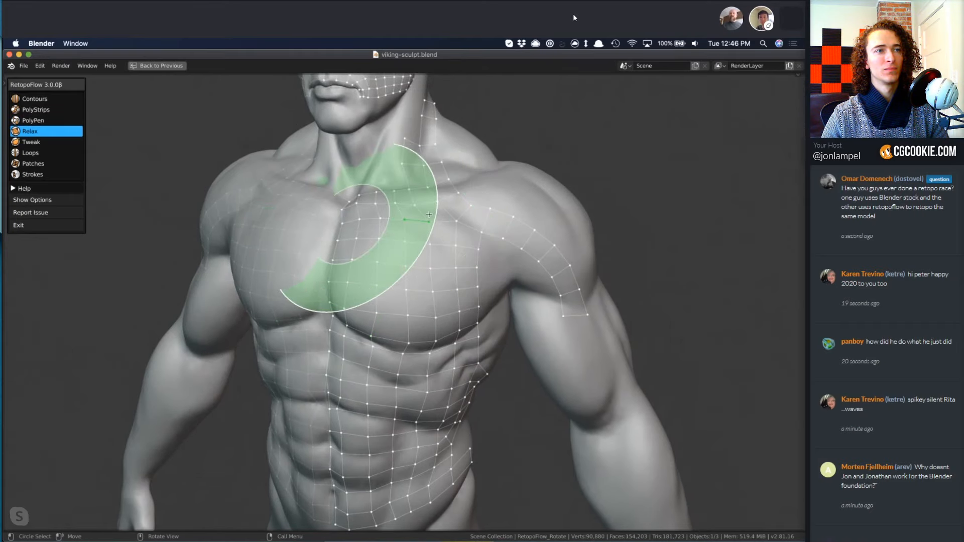
{"action": "mouse_move", "coordinate": [452, 200]}
{"action": "middle_mouse_down"}
{"action": "mouse_move", "coordinate": [402, 304]}
{"action": "mouse_move", "coordinate": [409, 284]}
{"action": "middle_mouse_up"}
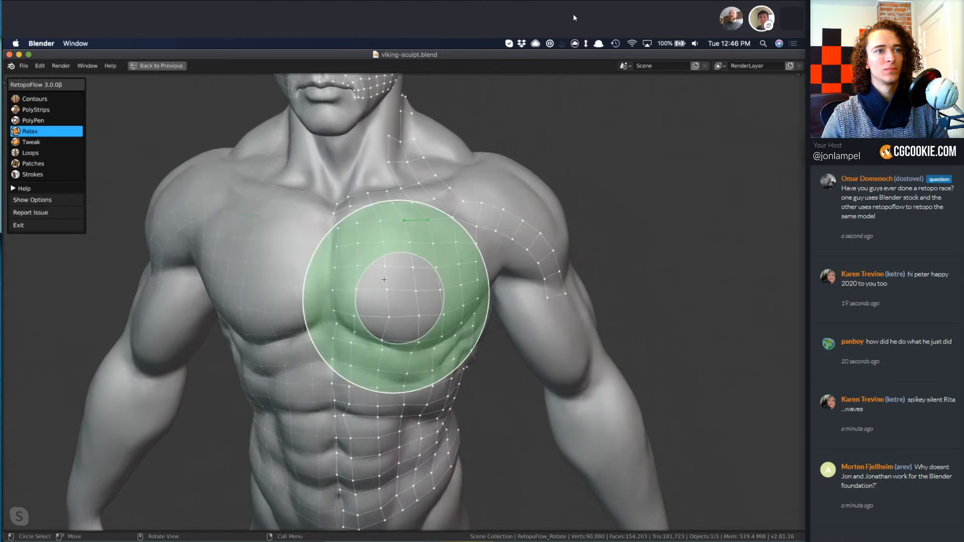
Select the edge loop running down the torso's midline, align it to the mirror centre, and clear the selection.
{"action": "key", "text": "8"}
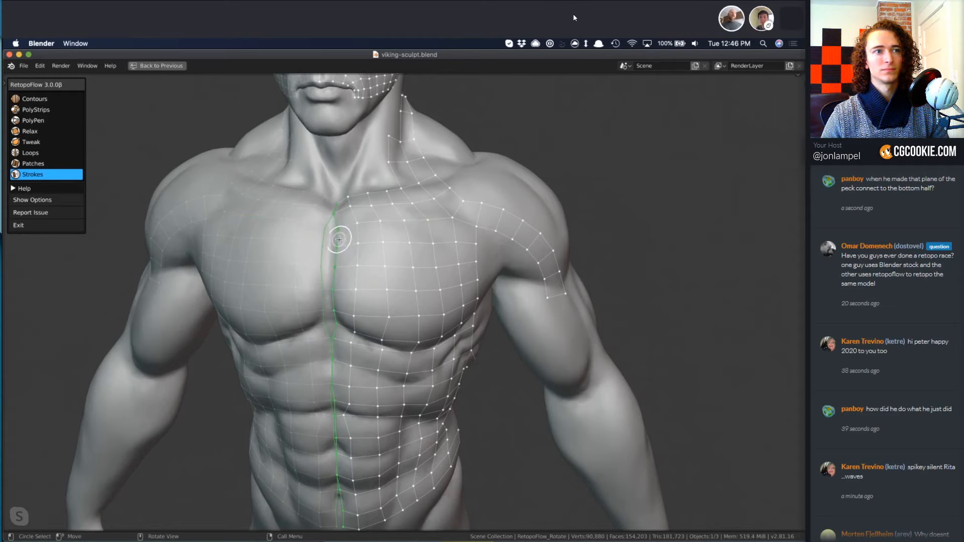
{"action": "key", "text": "3"}
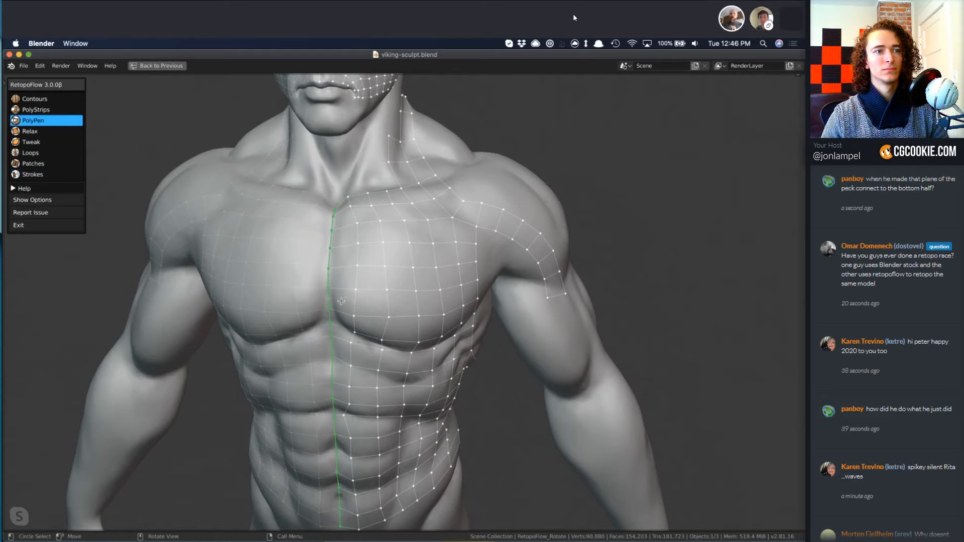
{"action": "key", "text": "a"}
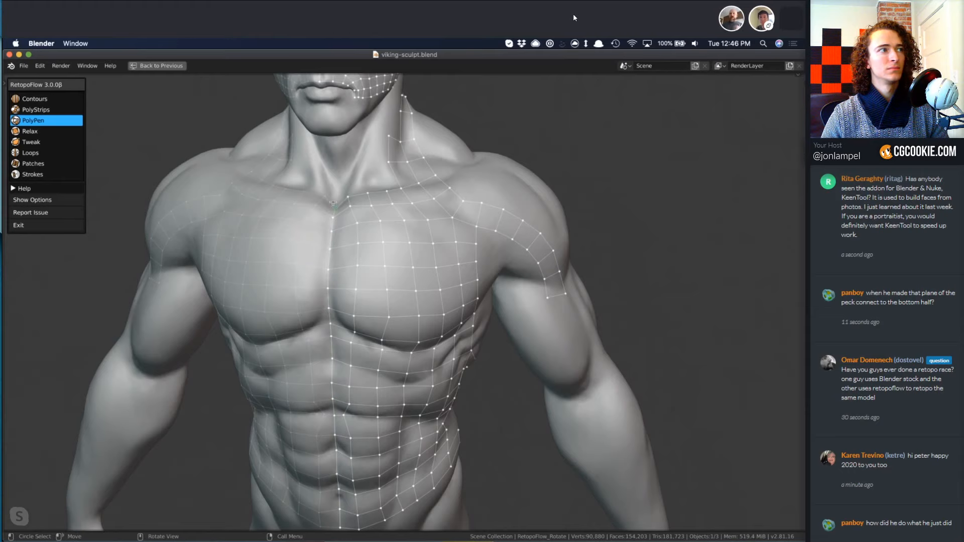
Insert an edge loop along the collarbone strip with Loops and relax the mesh at the front of the shoulder.
{"action": "middle_click_drag", "start_coordinate": [447, 203], "coordinate": [436, 260]}
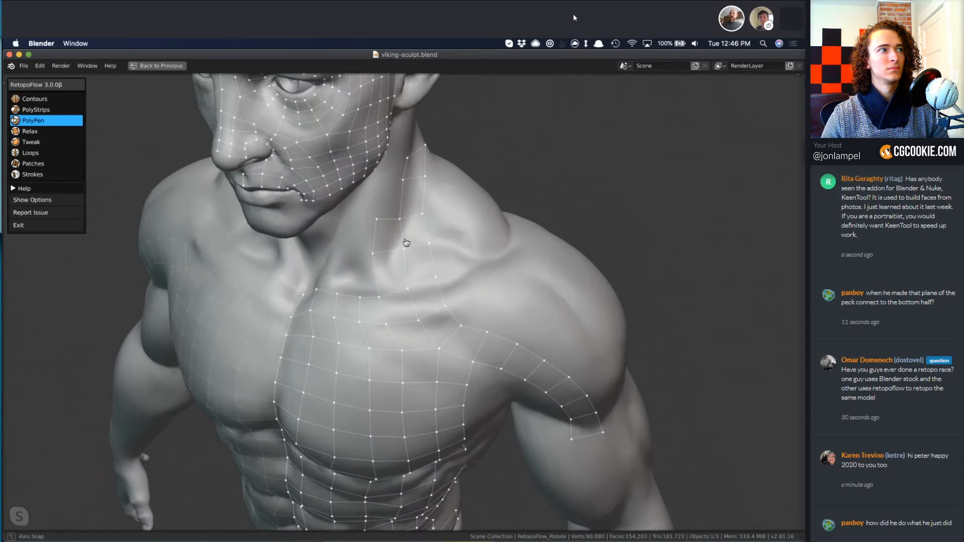
{"action": "key", "text": "6"}
{"action": "left_click", "coordinate": [439, 294], "text": "ctrl"}
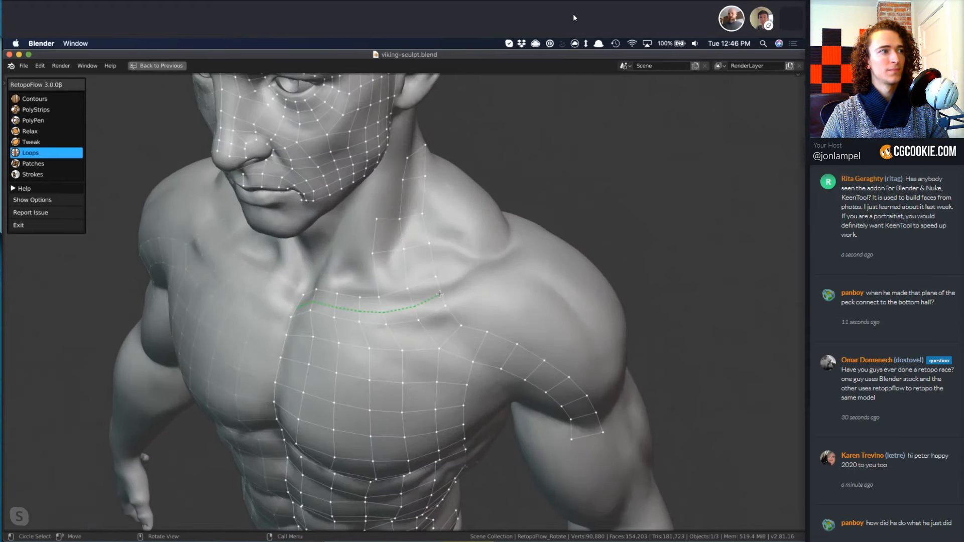
{"action": "key", "text": "3"}
{"action": "key", "text": "4"}
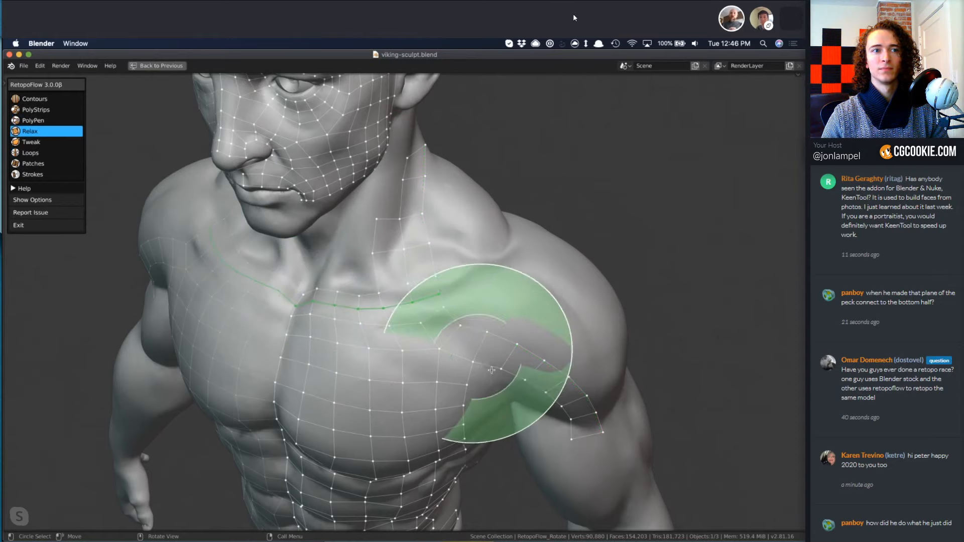
{"action": "left_click", "coordinate": [488, 354]}
{"action": "middle_click_drag", "start_coordinate": [463, 389], "coordinate": [424, 334], "text": "shift"}
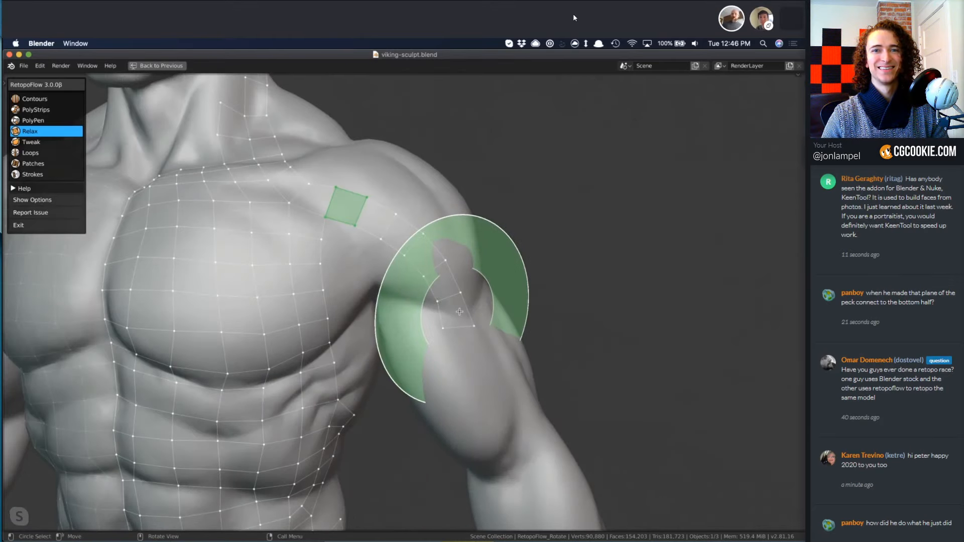
Extend a PolyStrips band from the lower end of the shoulder strip around the outside of the upper arm.
{"action": "key", "text": "2"}
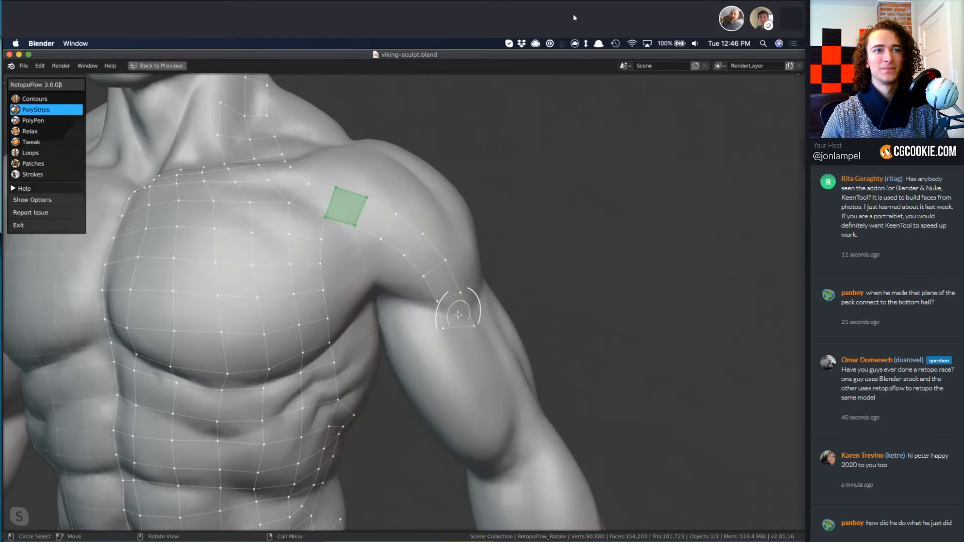
{"action": "left_click", "coordinate": [448, 320]}
{"action": "middle_click_drag", "start_coordinate": [512, 345], "coordinate": [459, 312]}
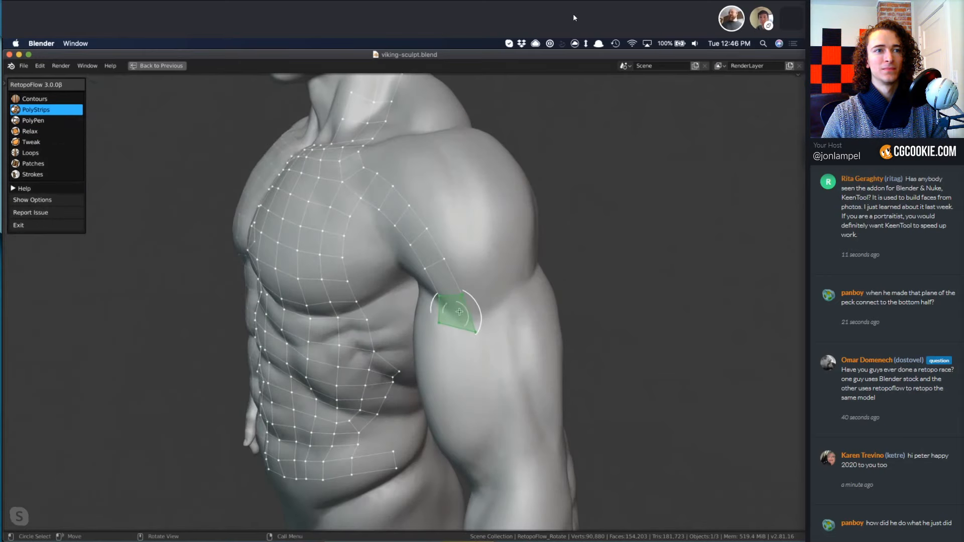
{"action": "mouse_move", "coordinate": [463, 311]}
{"action": "left_mouse_down"}
{"action": "mouse_move", "coordinate": [536, 284]}
{"action": "mouse_move", "coordinate": [545, 291]}
{"action": "mouse_move", "coordinate": [540, 318]}
{"action": "left_mouse_up"}
{"action": "left_click", "coordinate": [540, 297]}
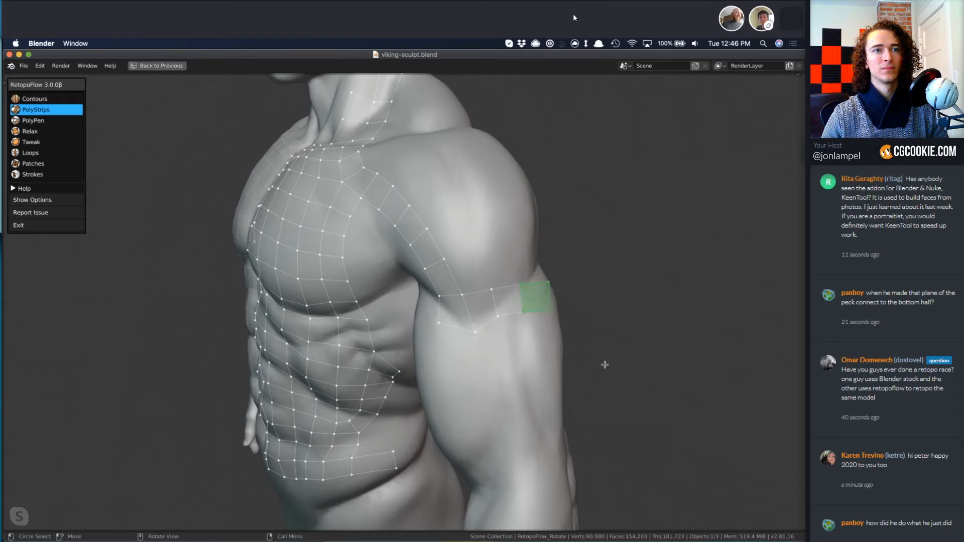
{"action": "middle_click_drag", "start_coordinate": [542, 322], "coordinate": [559, 297]}
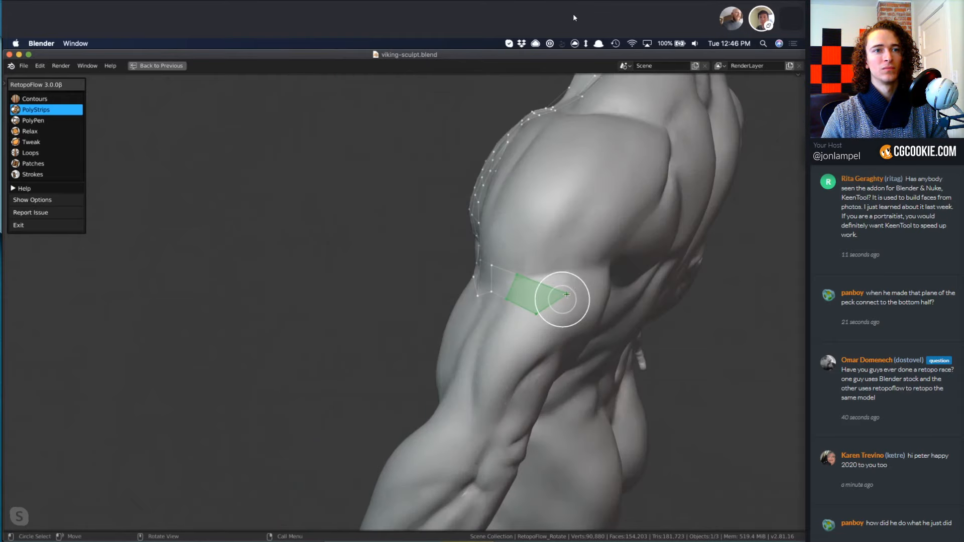
Reshape the last quad of the upper-arm band with PolyPen by moving its upper rear corner, and select that quad for PolyStrips.
{"action": "key", "text": "3"}
{"action": "left_click", "coordinate": [564, 296]}
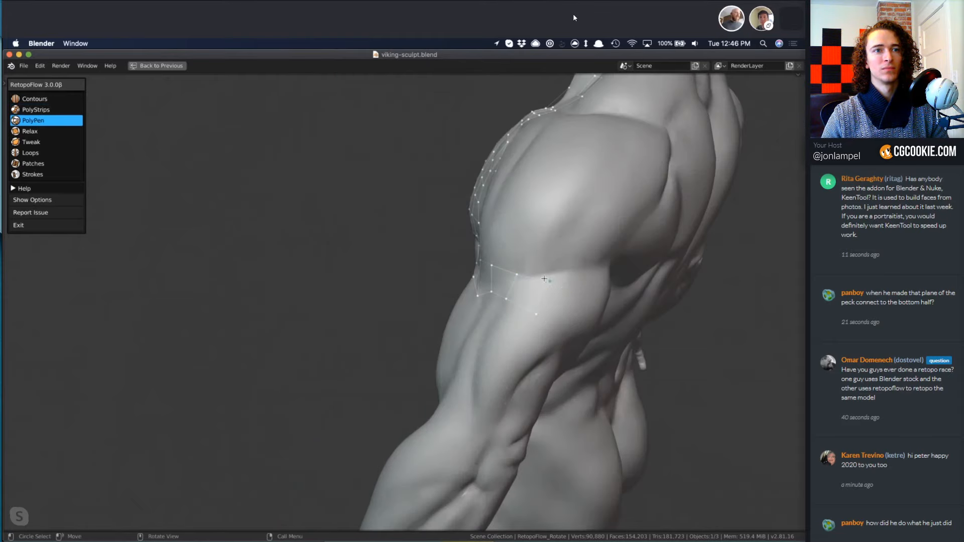
{"action": "key", "text": "2"}
{"action": "left_click", "coordinate": [533, 294]}
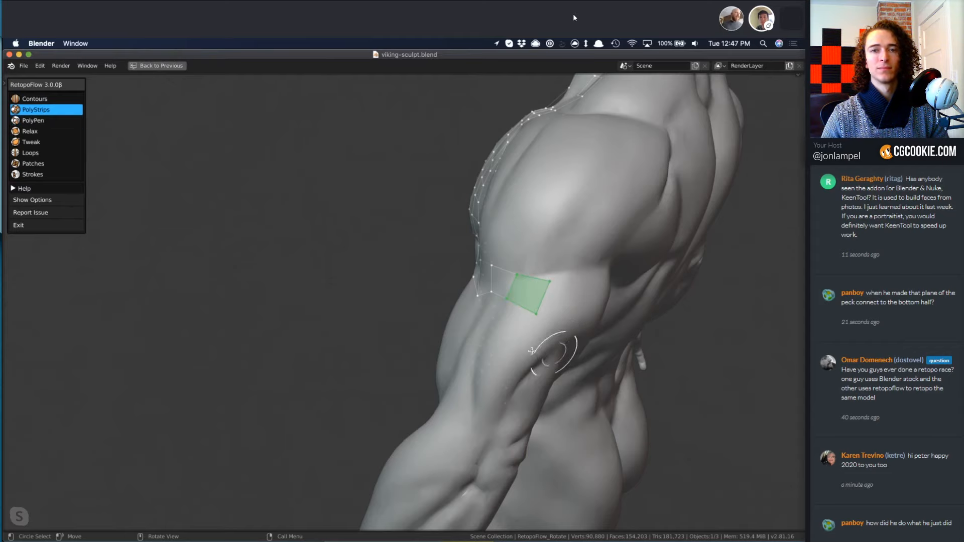
{"action": "mouse_move", "coordinate": [540, 354]}
{"action": "middle_mouse_down"}
{"action": "mouse_move", "coordinate": [538, 331]}
{"action": "mouse_move", "coordinate": [463, 381]}
{"action": "middle_mouse_up"}
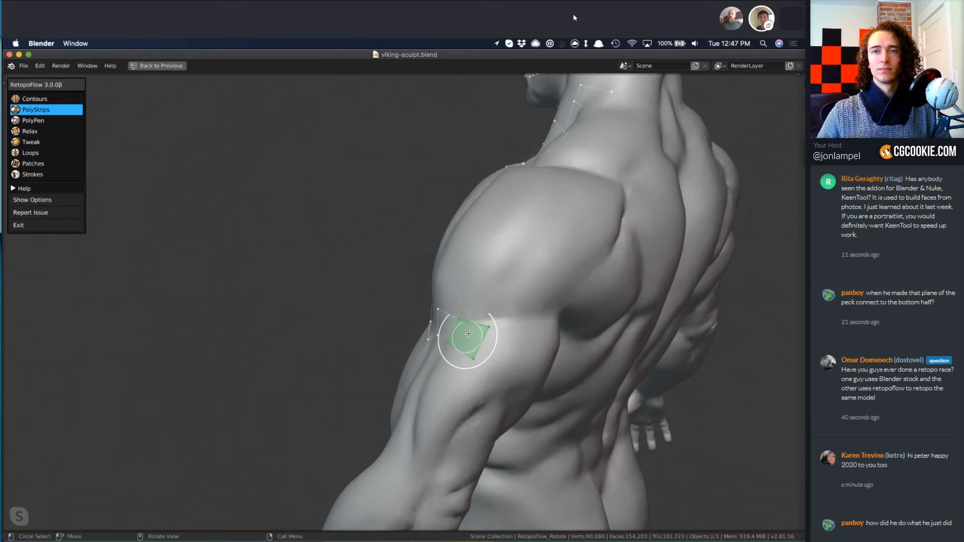
Draw a PolyStrips strip from the upper-arm band over the deltoid to the top of the shoulder, and adjust its upper end.
{"action": "left_click_drag", "start_coordinate": [468, 333], "coordinate": [558, 176]}
{"action": "key", "text": "ctrl+z"}
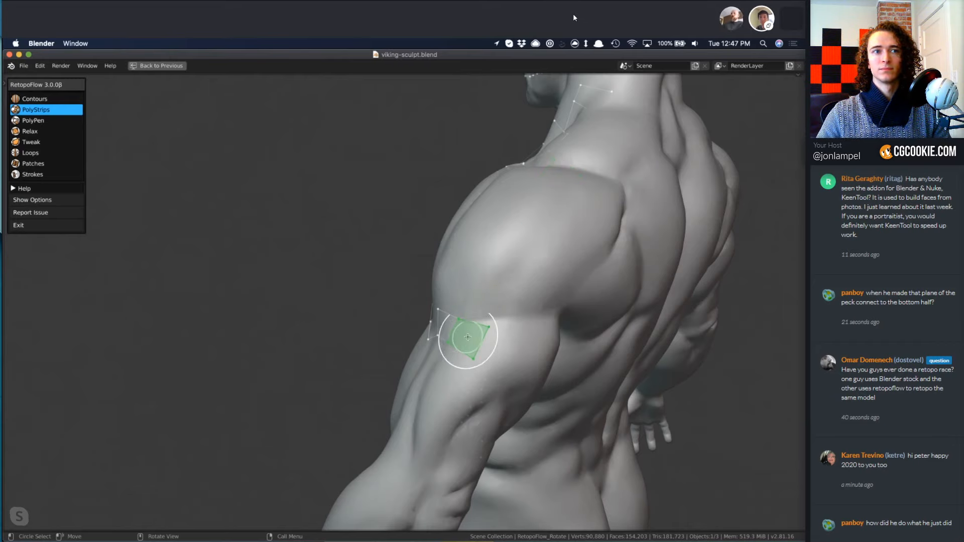
{"action": "left_click_drag", "start_coordinate": [468, 337], "coordinate": [535, 176]}
{"action": "mouse_move", "coordinate": [593, 261]}
{"action": "middle_mouse_down"}
{"action": "mouse_move", "coordinate": [598, 322]}
{"action": "mouse_move", "coordinate": [528, 335]}
{"action": "middle_mouse_up"}
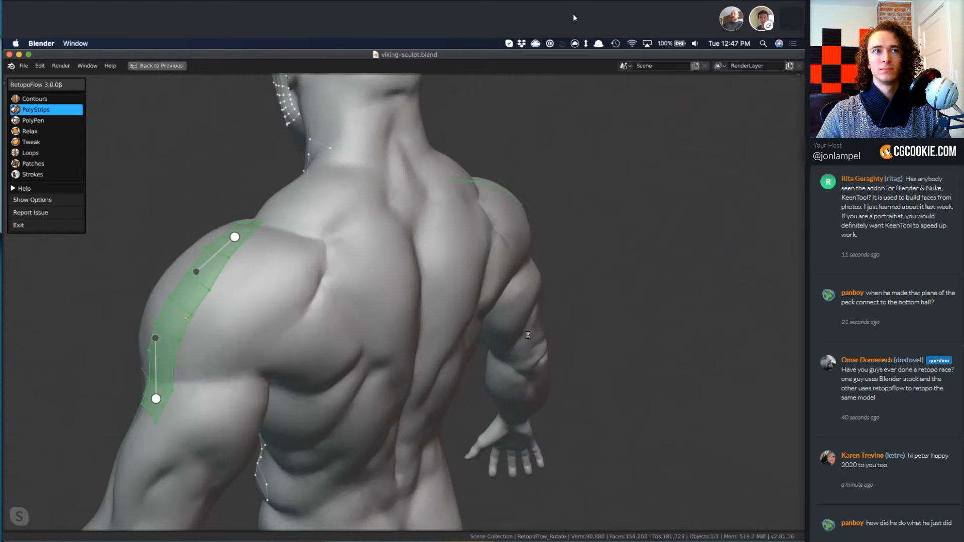
{"action": "mouse_move", "coordinate": [476, 391]}
{"action": "middle_mouse_down"}
{"action": "mouse_move", "coordinate": [395, 362]}
{"action": "mouse_move", "coordinate": [447, 329]}
{"action": "mouse_move", "coordinate": [439, 343]}
{"action": "mouse_move", "coordinate": [447, 351]}
{"action": "middle_mouse_up"}
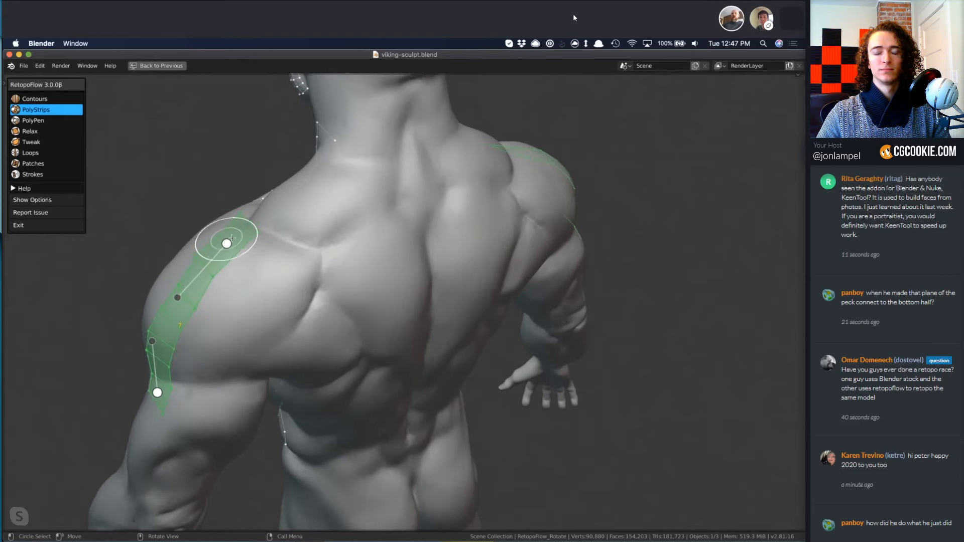
{"action": "key", "text": "3"}
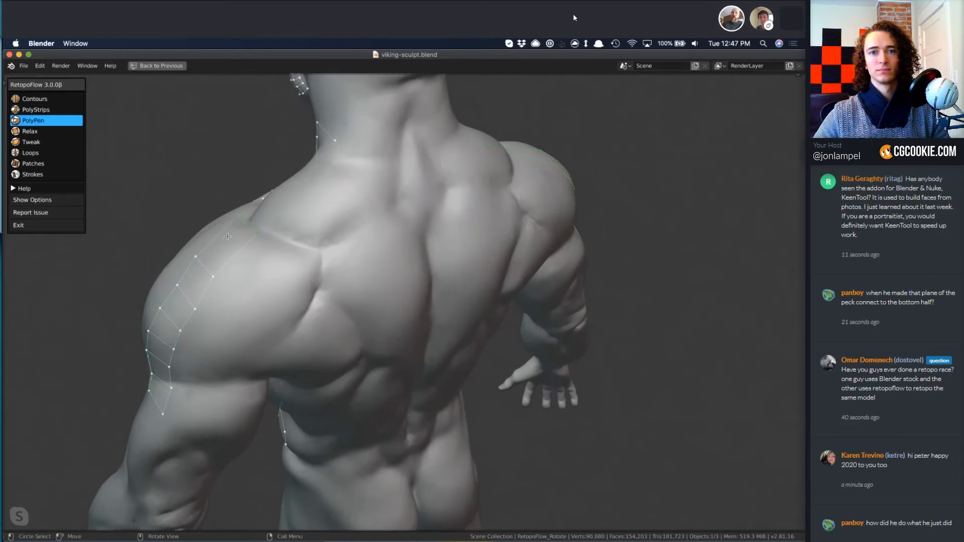
{"action": "key", "text": "2"}
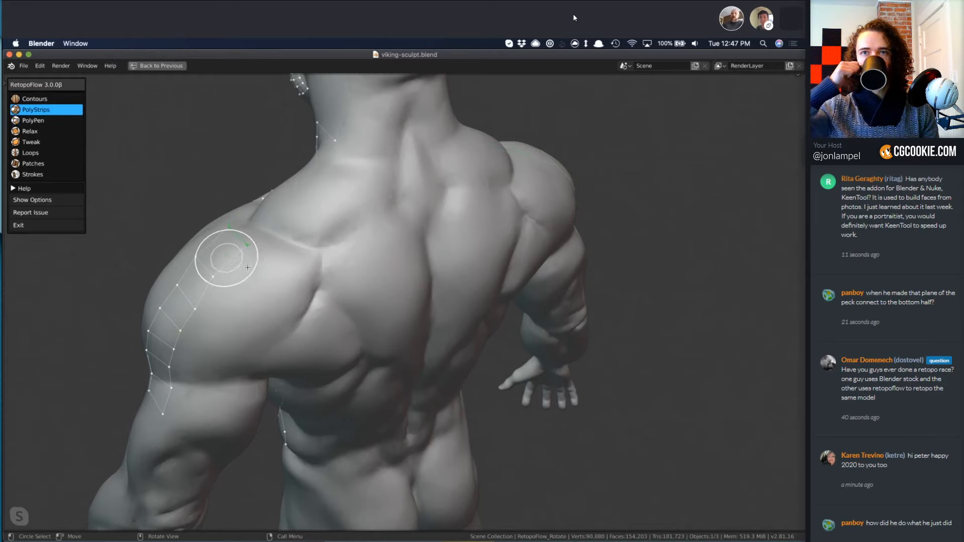
Draw PolyStrips from the shoulder top across the upper back to the spine, and from the arm beneath the shoulder blade up to that strip.
{"action": "left_click_drag", "start_coordinate": [327, 288], "coordinate": [426, 288]}
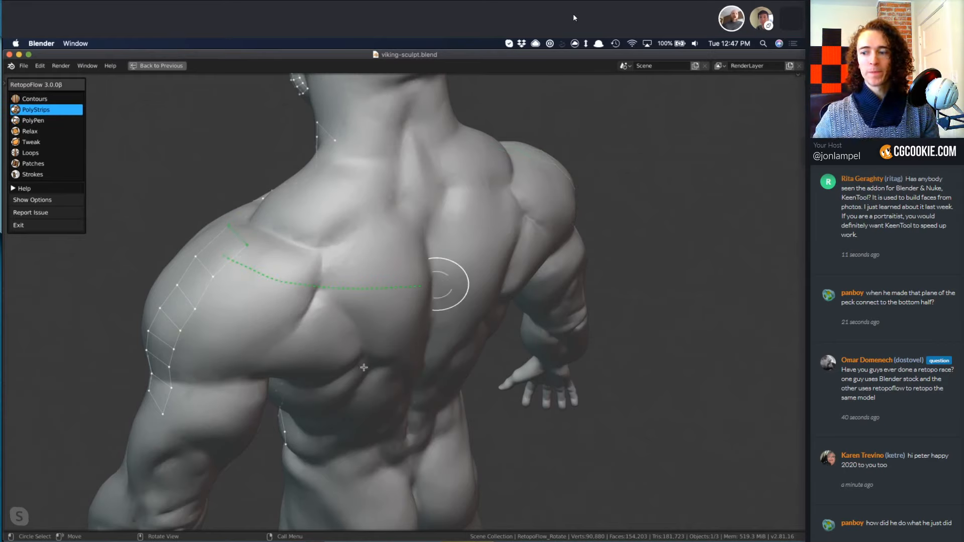
{"action": "mouse_move", "coordinate": [346, 352]}
{"action": "middle_mouse_down"}
{"action": "mouse_move", "coordinate": [331, 345]}
{"action": "mouse_move", "coordinate": [315, 308]}
{"action": "middle_mouse_up"}
{"action": "middle_click_drag", "start_coordinate": [310, 380], "coordinate": [310, 357], "text": "shift"}
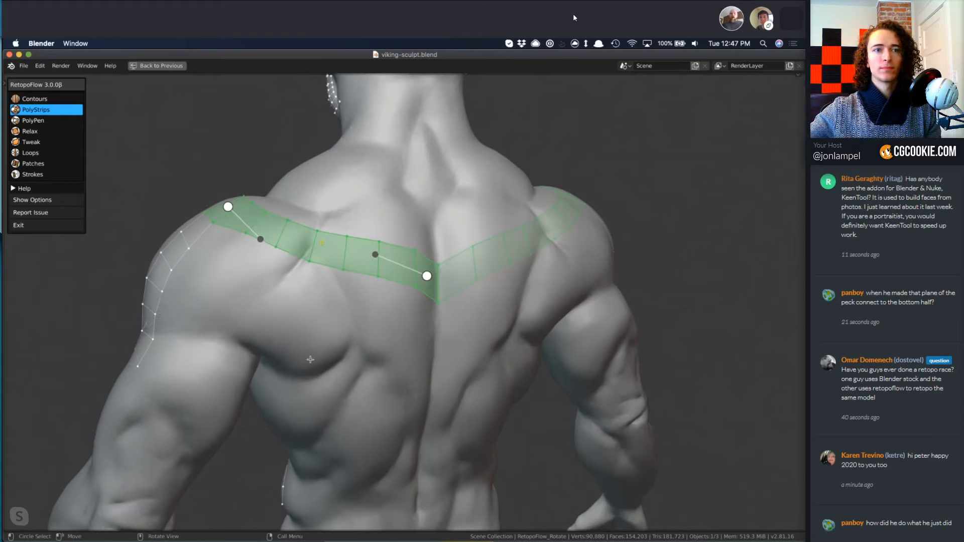
{"action": "left_click_drag", "start_coordinate": [151, 301], "coordinate": [307, 377]}
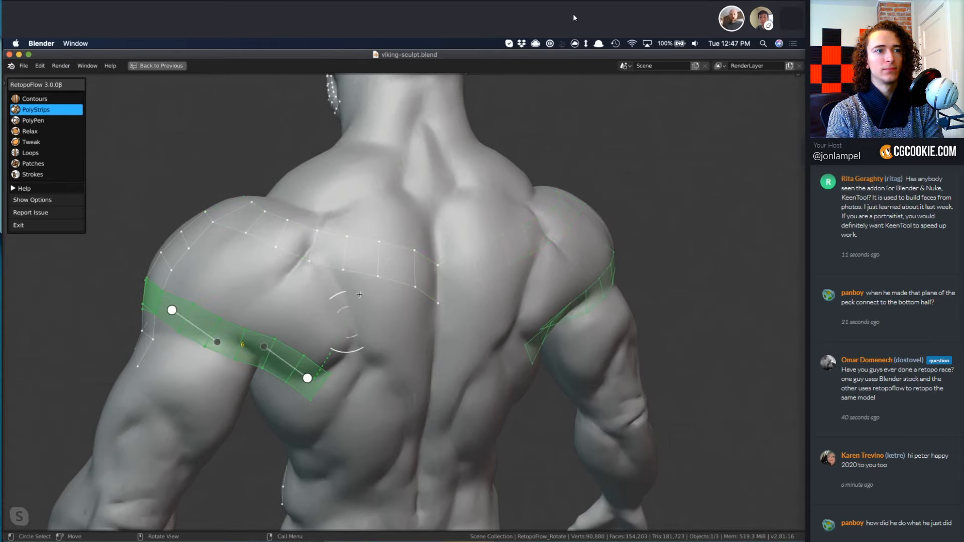
{"action": "middle_click_drag", "start_coordinate": [367, 408], "coordinate": [334, 252]}
Fill the area between the shoulder-blade strip and the spine with Strokes, and align the spine edges to the mirror centre.
{"action": "key", "text": "8"}
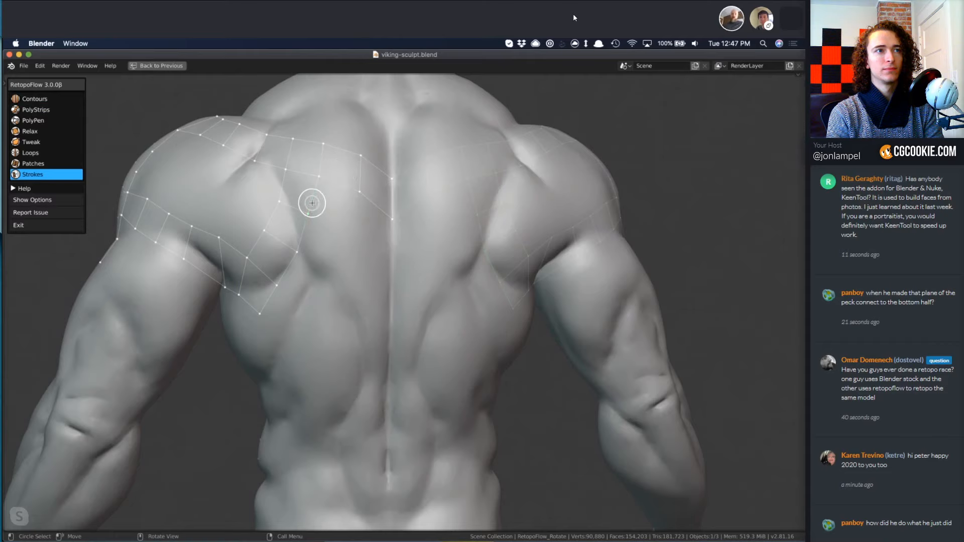
{"action": "left_click_drag", "start_coordinate": [311, 203], "coordinate": [277, 317]}
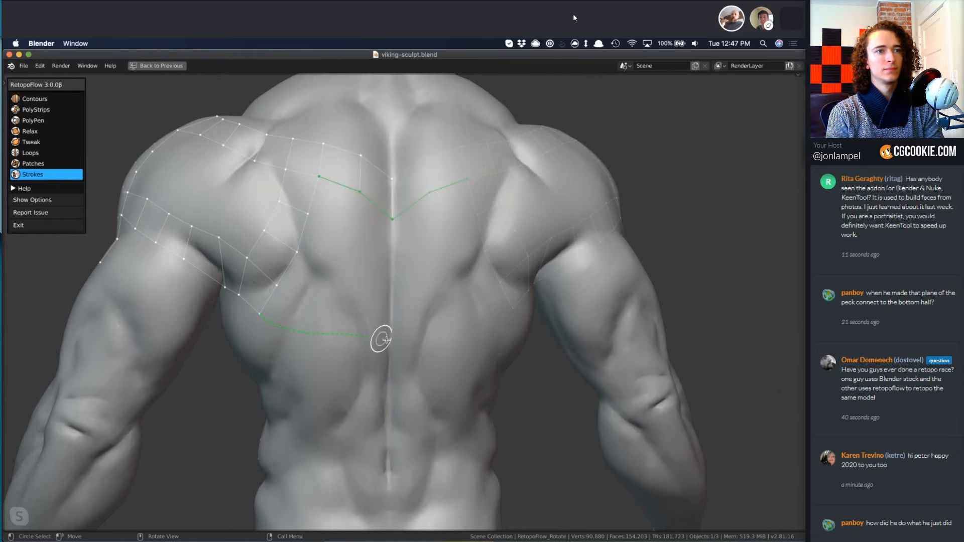
{"action": "left_click_drag", "start_coordinate": [384, 342], "coordinate": [388, 339]}
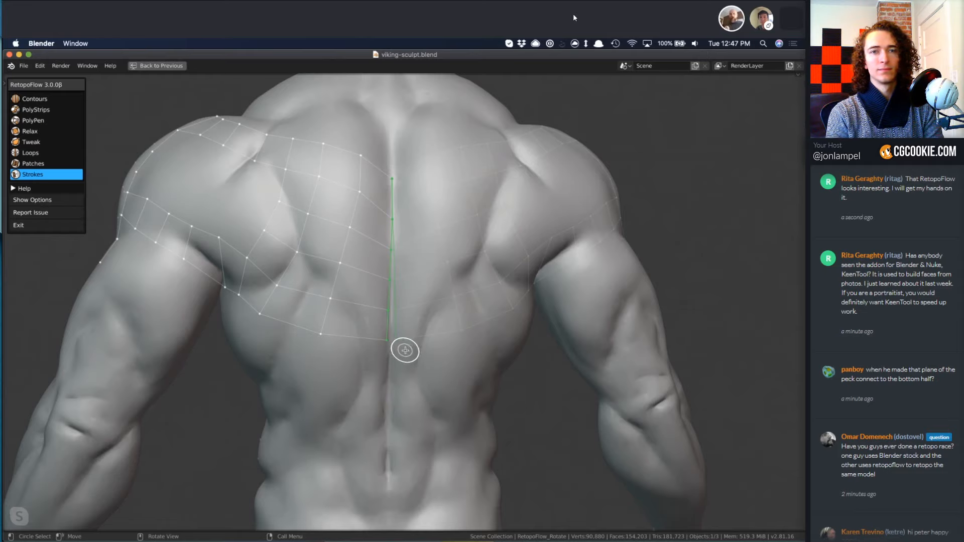
{"action": "key", "text": "3"}
{"action": "key", "text": "8"}
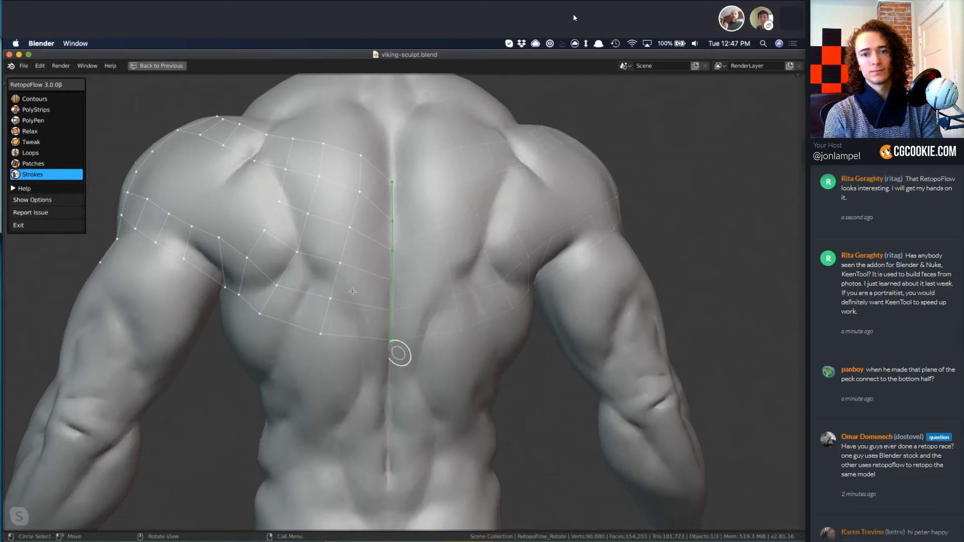
{"action": "scroll", "coordinate": [315, 323], "scroll_direction": "down", "scroll_amount": 4}
{"action": "mouse_move", "coordinate": [322, 326]}
{"action": "middle_mouse_down"}
{"action": "mouse_move", "coordinate": [384, 321]}
{"action": "mouse_move", "coordinate": [299, 271]}
{"action": "middle_mouse_up"}
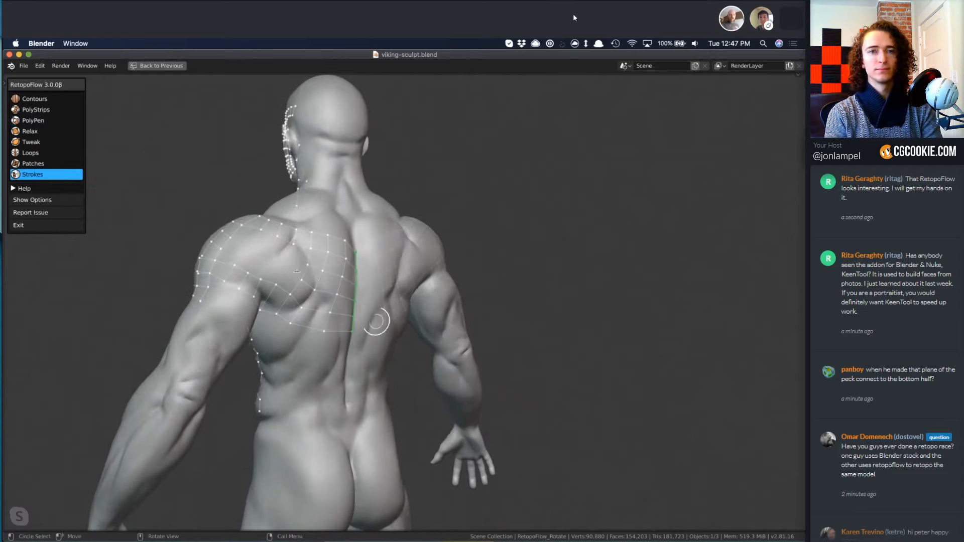
Inspect the shoulder hole's border edges in Patches, and merge the doubled vertex on the outer deltoid using PolyPen.
{"action": "key", "text": "7"}
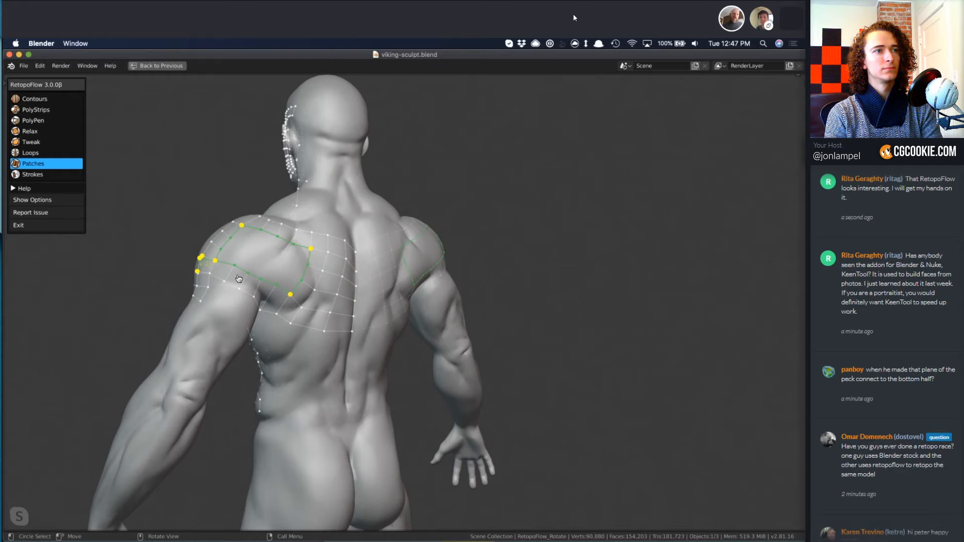
{"action": "scroll", "coordinate": [239, 279], "scroll_direction": "up", "scroll_amount": 5}
{"action": "left_click", "coordinate": [236, 256]}
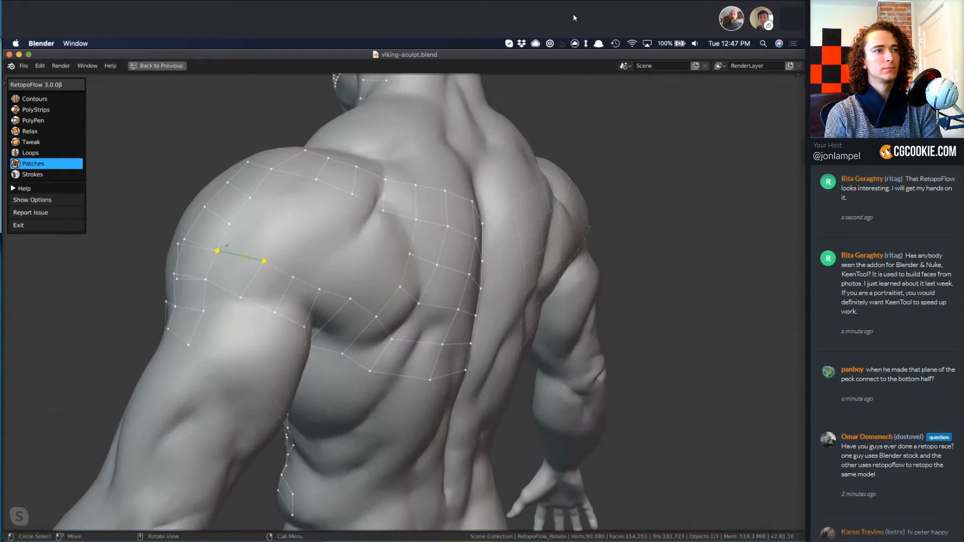
{"action": "key", "text": "3"}
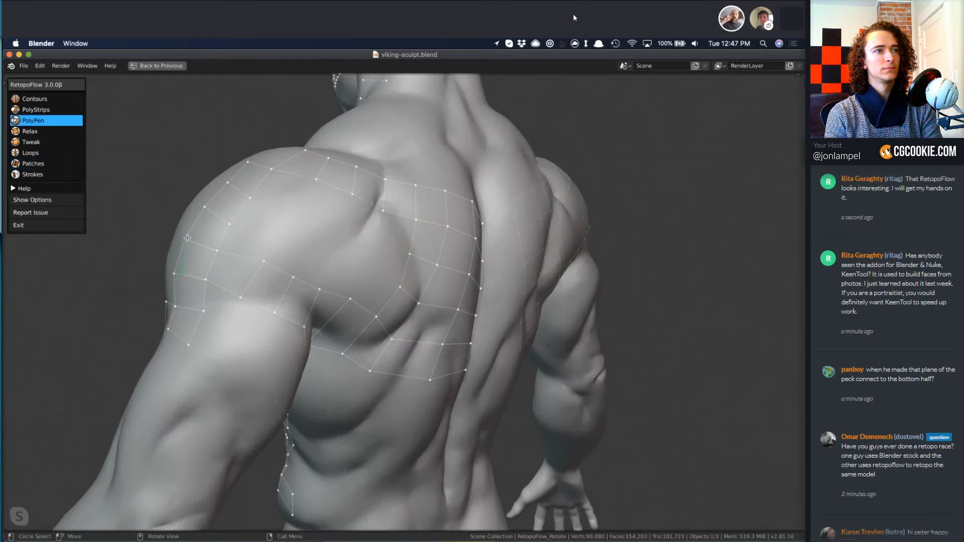
Try to fill the hole between the deltoid and shoulder-blade strips with Patches, adding a corner at the top of the shoulder-blade side.
{"action": "key", "text": "7"}
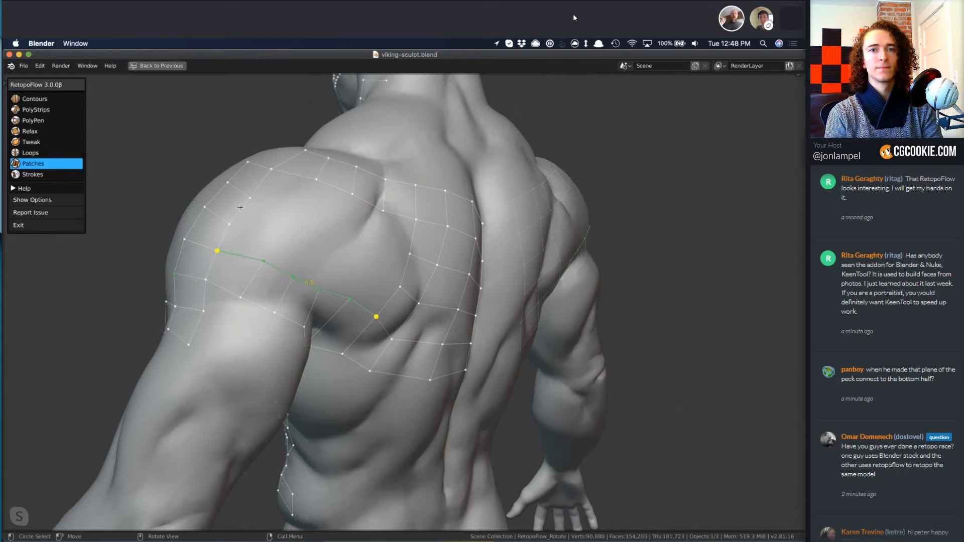
{"action": "key", "text": "f"}
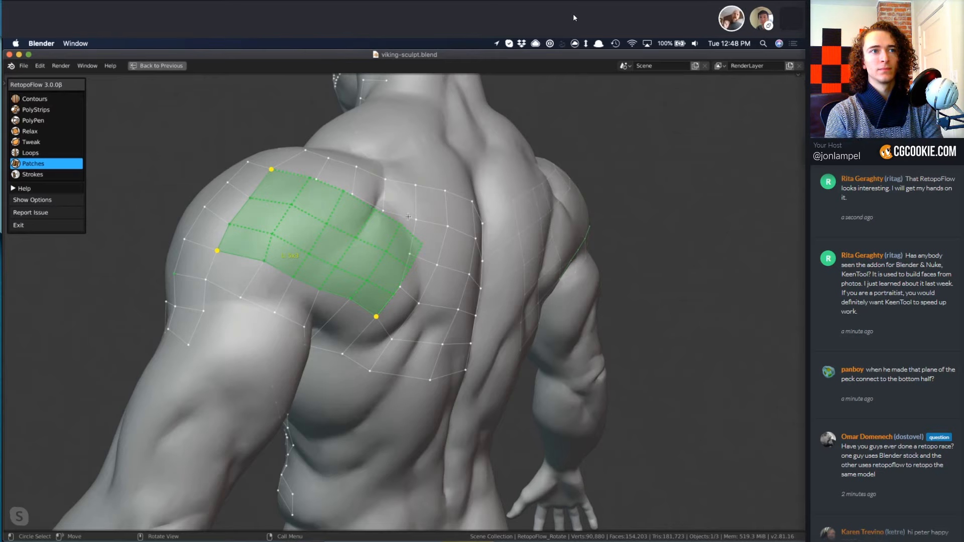
{"action": "left_click", "coordinate": [415, 220]}
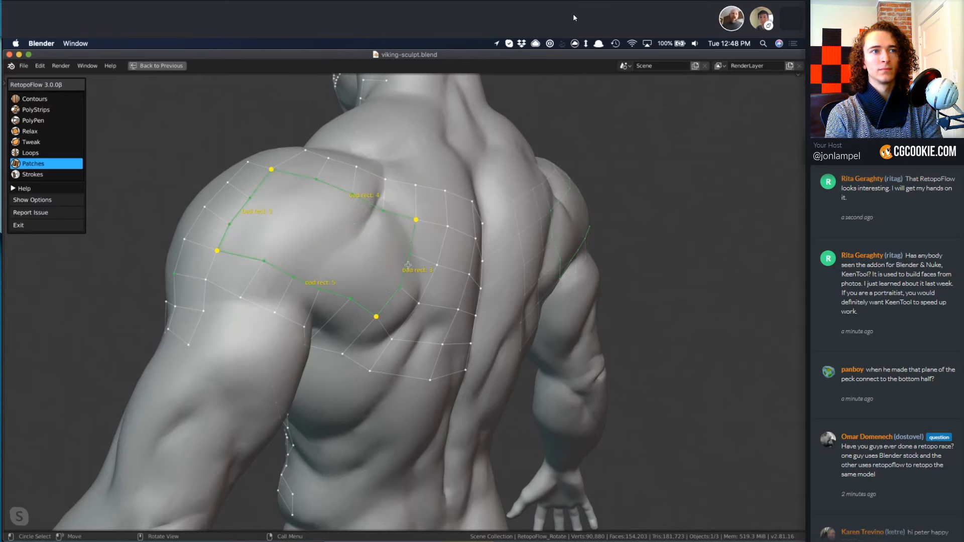
{"action": "left_click", "coordinate": [355, 303], "text": "shift"}
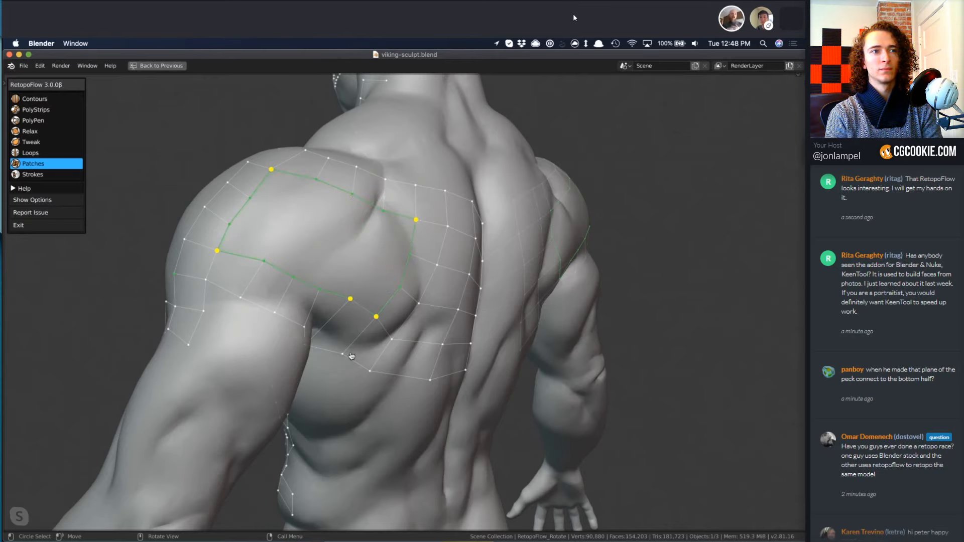
{"action": "scroll", "coordinate": [357, 352], "scroll_direction": "up", "scroll_amount": 13}
{"action": "scroll", "coordinate": [404, 288], "scroll_direction": "down", "scroll_amount": 13}
{"action": "scroll", "coordinate": [408, 292], "scroll_direction": "down", "scroll_amount": 3}
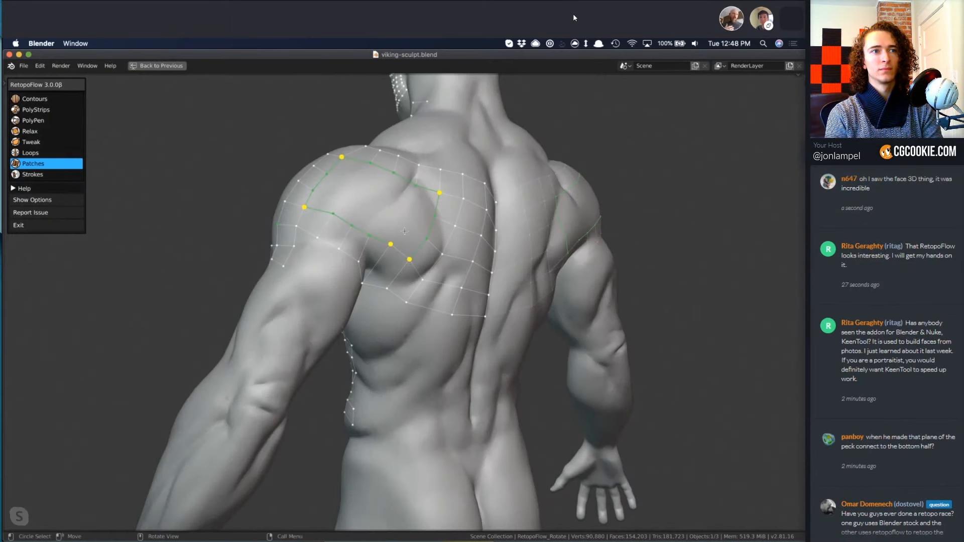
Insert an edge loop across the shoulder-top strip with Loops, and fill the bordered hole over the rear deltoid with Patches.
{"action": "key", "text": "6"}
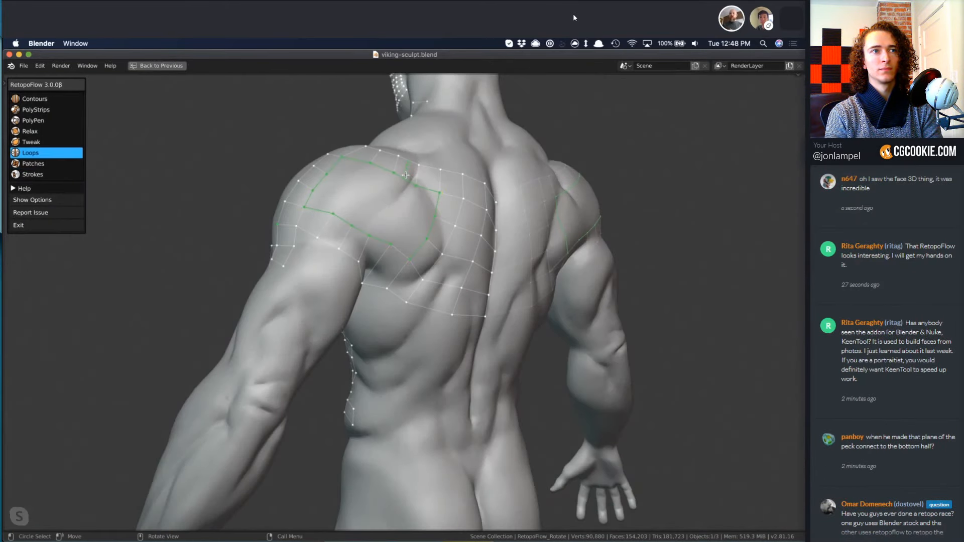
{"action": "left_click", "coordinate": [405, 174]}
{"action": "key", "text": "7"}
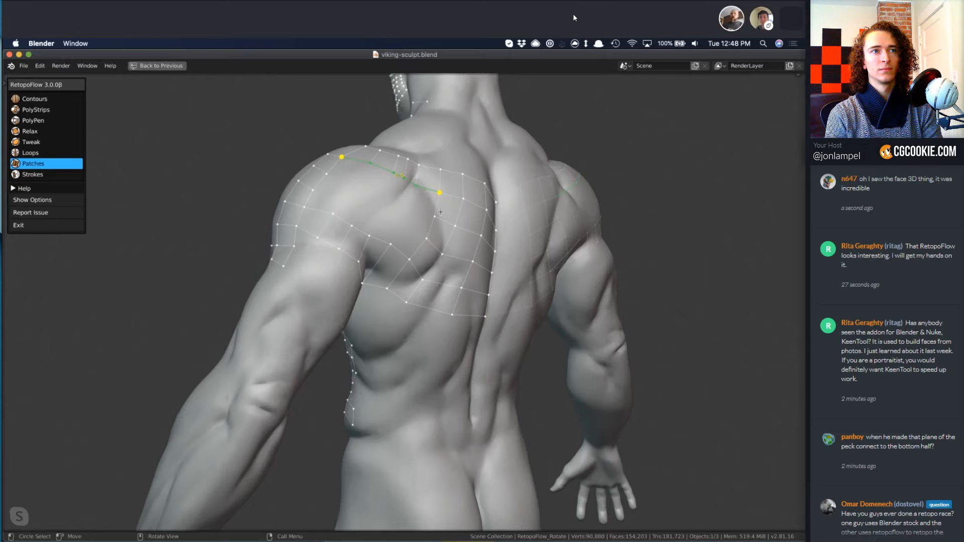
{"action": "left_click", "coordinate": [398, 243], "text": "shift"}
{"action": "double_click", "coordinate": [381, 239], "text": "shift"}
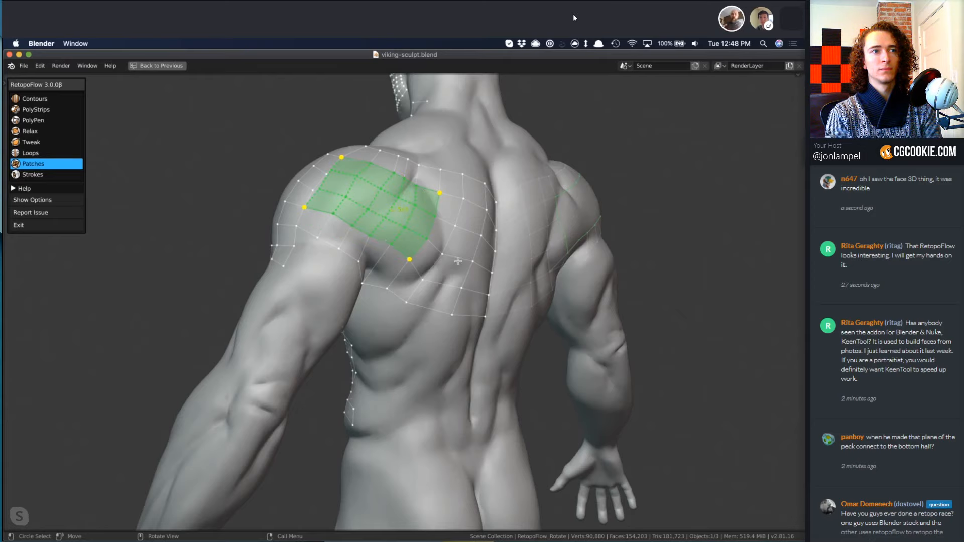
{"action": "double_click", "coordinate": [334, 187], "text": "shift"}
{"action": "key", "text": "ctrl+z"}
{"action": "key", "text": "ctrl+z"}
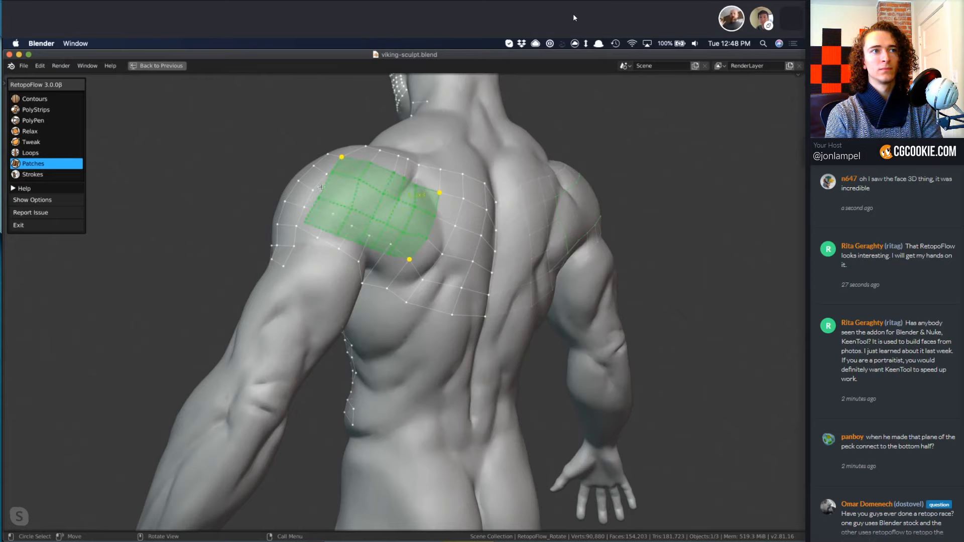
{"action": "double_click", "coordinate": [320, 187], "text": "shift"}
{"action": "key", "text": "Return"}
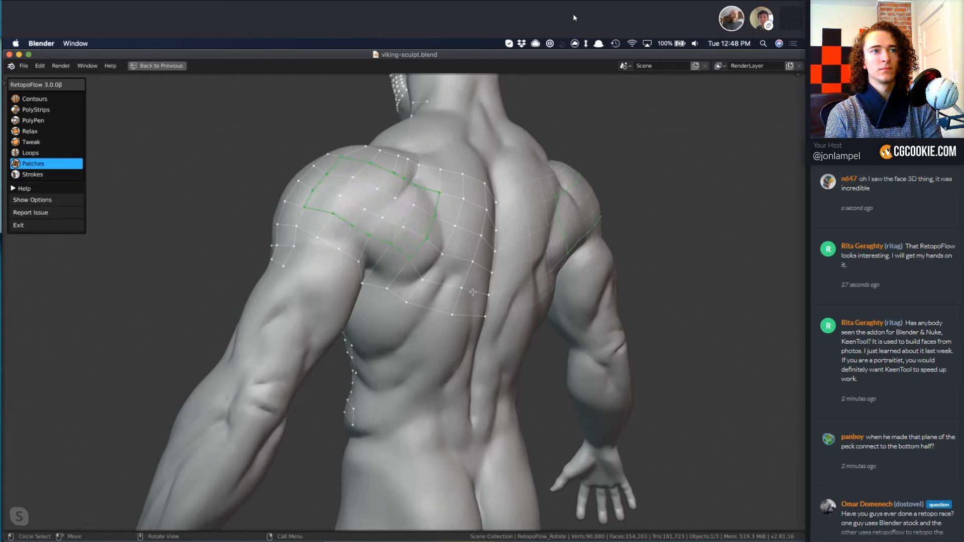
Deselect the patch border, edit the vertex at the shoulder-top strip's upper edge with PolyPen, and dissolve the edge there.
{"action": "key", "text": "e"}
{"action": "mouse_move", "coordinate": [369, 193]}
{"action": "left_mouse_down"}
{"action": "mouse_move", "coordinate": [381, 182]}
{"action": "mouse_move", "coordinate": [355, 206]}
{"action": "left_mouse_up"}
{"action": "key", "text": "alt+a"}
{"action": "key", "text": "3"}
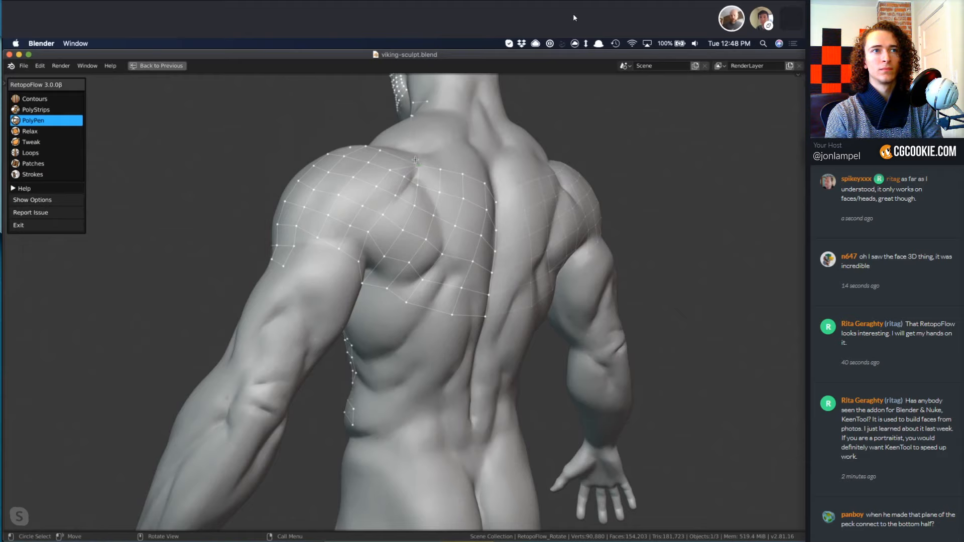
{"action": "left_click", "coordinate": [405, 151]}
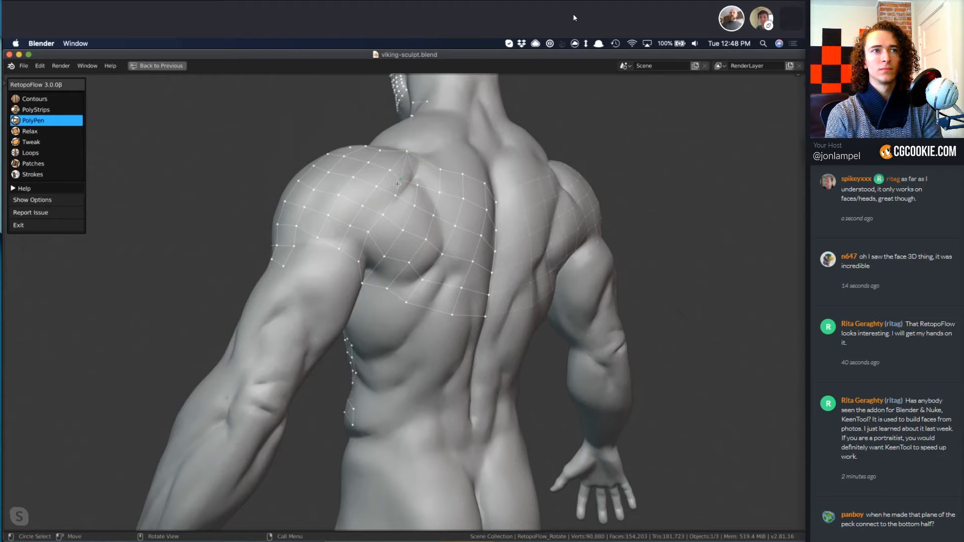
{"action": "key", "text": "x"}
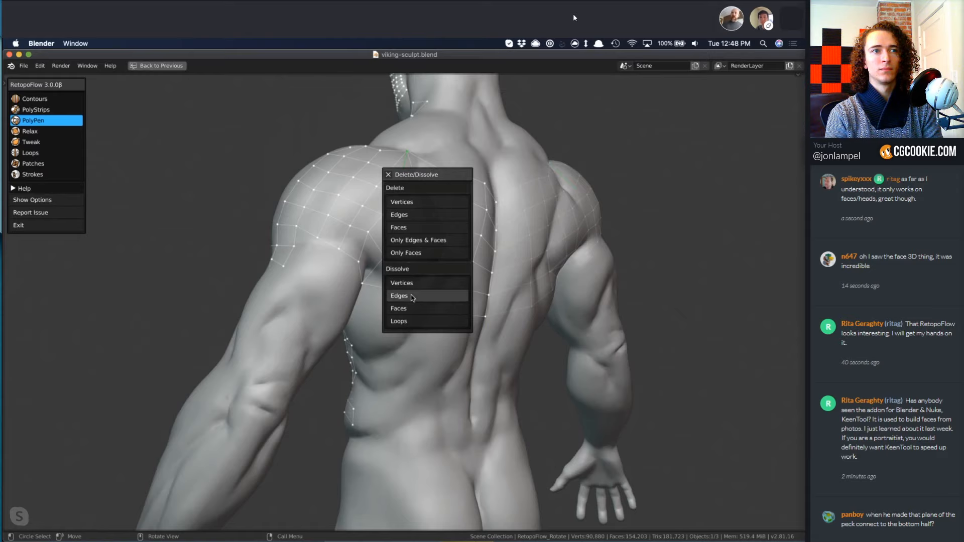
{"action": "left_click", "coordinate": [399, 296]}
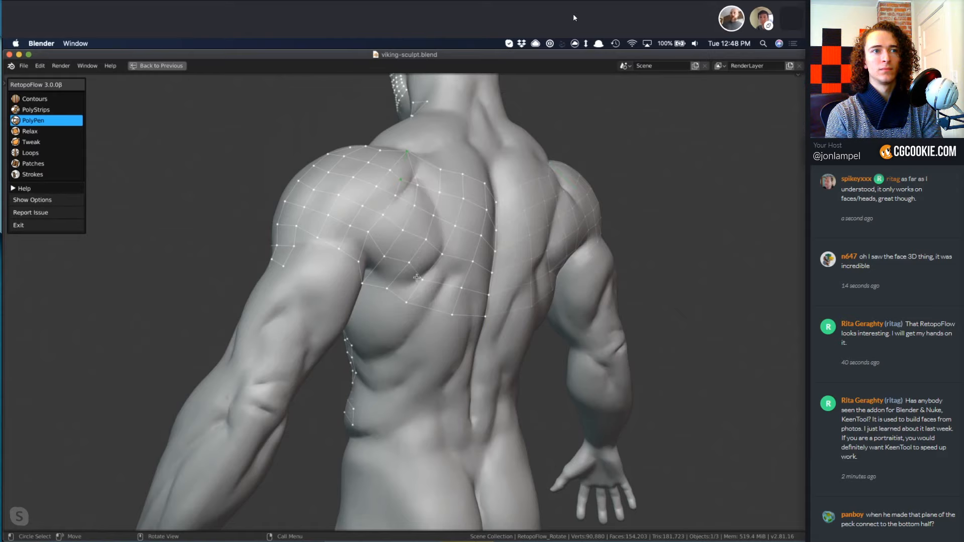
Smooth the filled shoulder and upper-back faces with Relax, and shift the vertices behind the armpit with Tweak.
{"action": "key", "text": "4"}
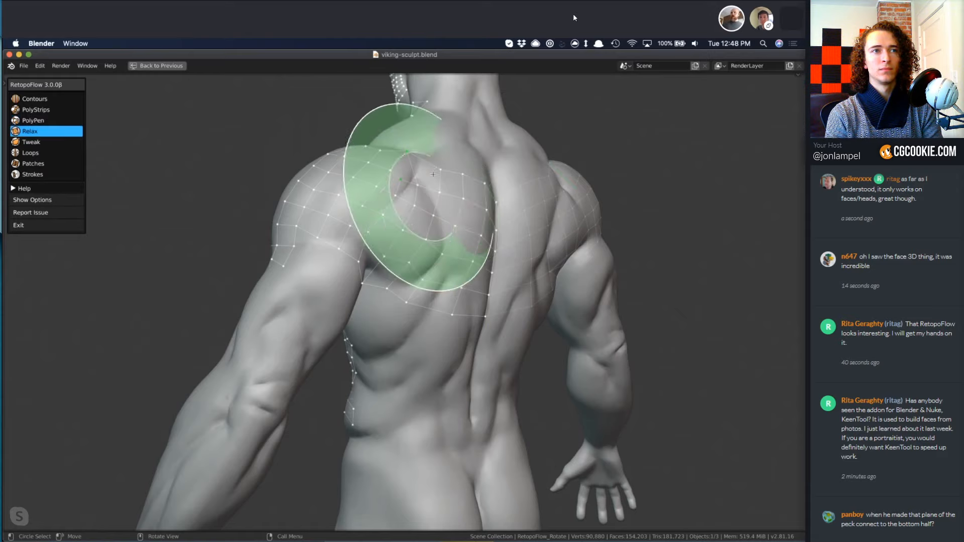
{"action": "left_click_drag", "start_coordinate": [430, 171], "coordinate": [420, 172]}
{"action": "mouse_move", "coordinate": [419, 173]}
{"action": "middle_mouse_down"}
{"action": "mouse_move", "coordinate": [414, 201]}
{"action": "mouse_move", "coordinate": [406, 202]}
{"action": "middle_mouse_up"}
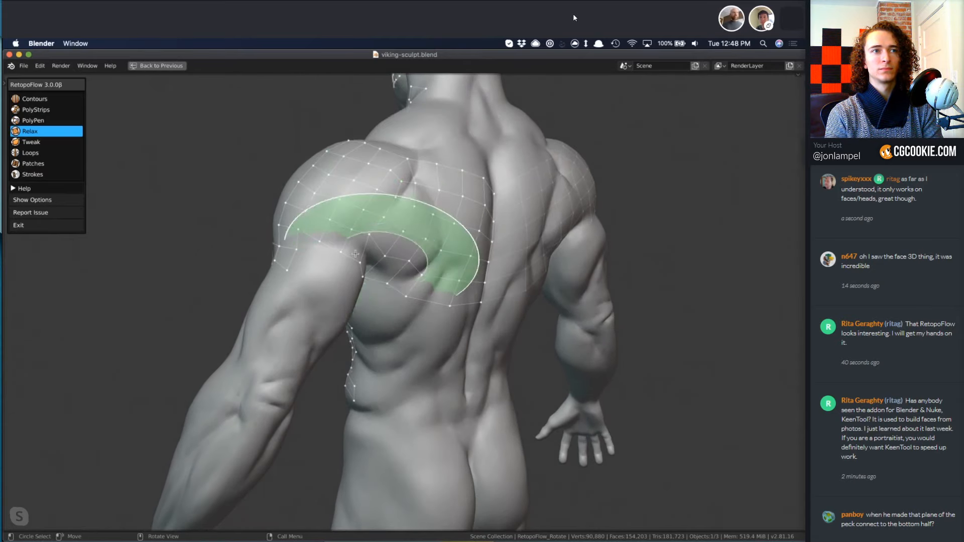
{"action": "middle_click_drag", "start_coordinate": [333, 254], "coordinate": [346, 258]}
{"action": "key", "text": "5"}
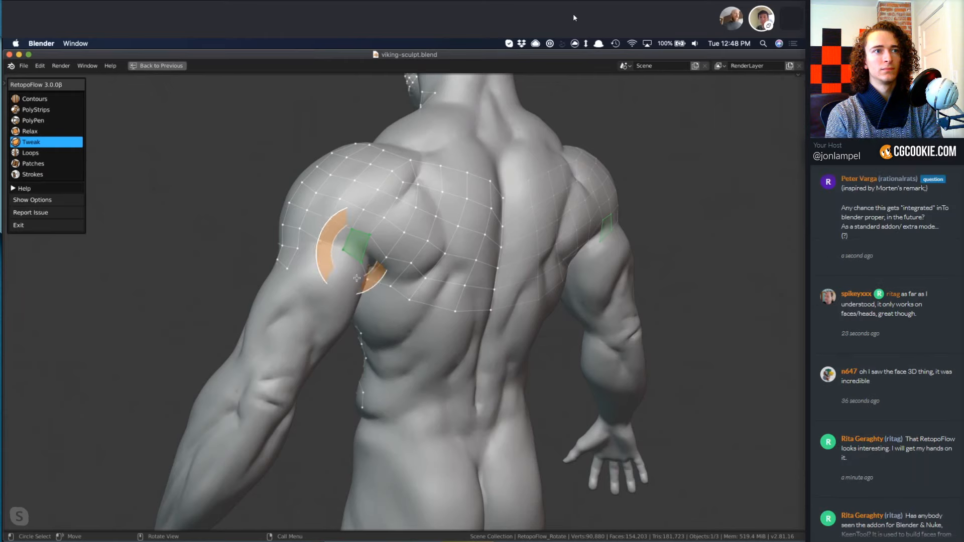
{"action": "middle_click_drag", "start_coordinate": [354, 256], "coordinate": [372, 271]}
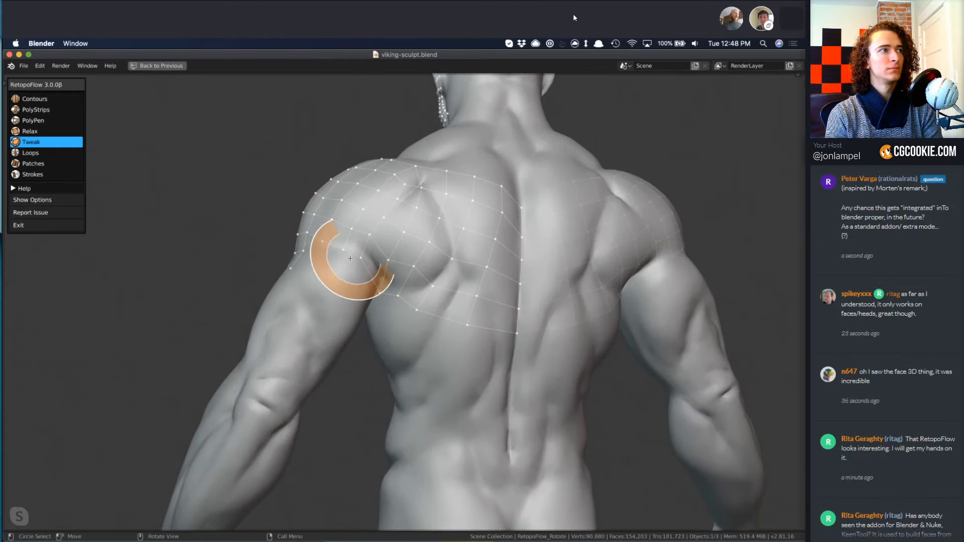
Reposition the mesh's lower border vertices beneath the armpit with PolyPen, and dismiss the delete options for the shoulder-crease edge.
{"action": "key", "text": "3"}
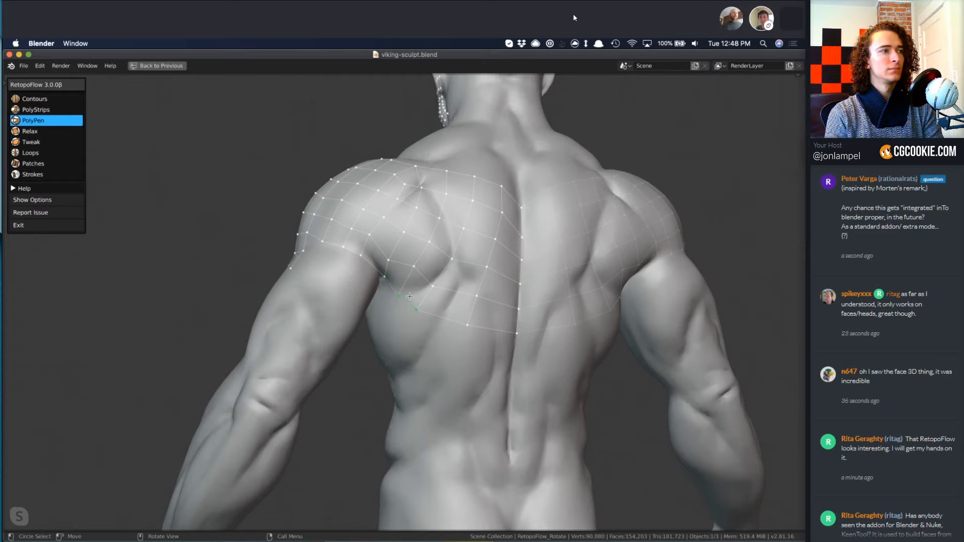
{"action": "key", "text": "x"}
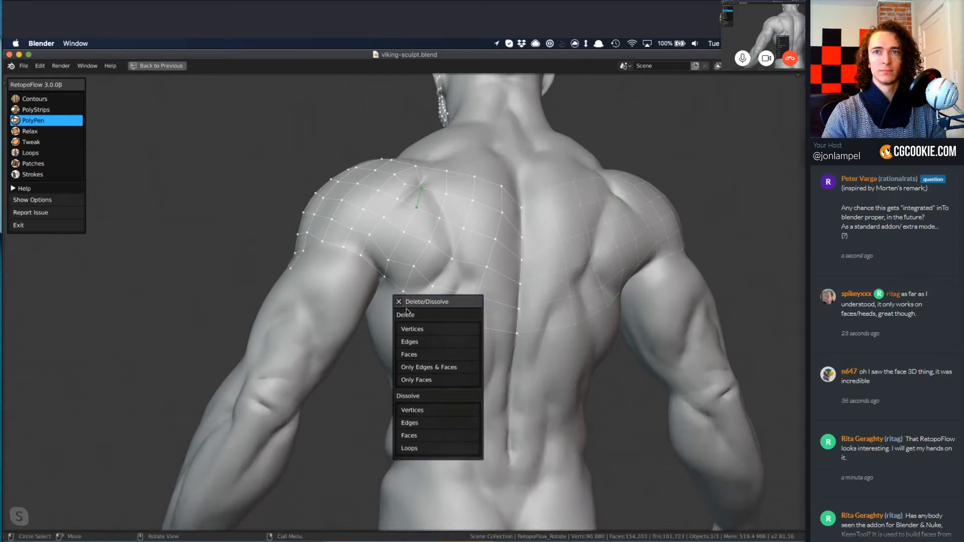
{"action": "left_click", "coordinate": [399, 301]}
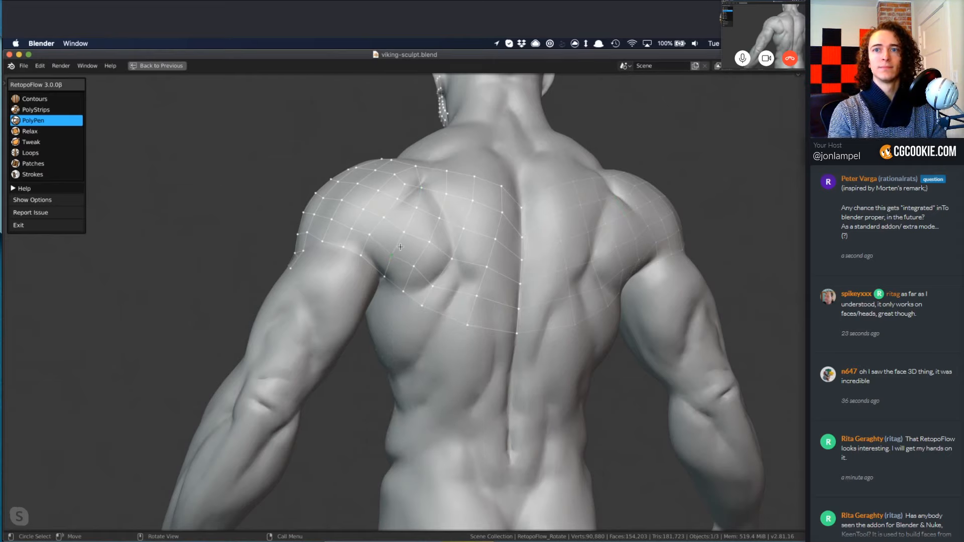
Review the retopology from the back around to the front, and exit RetopoFlow to Blender's regular Edit Mode.
{"action": "middle_click_drag", "start_coordinate": [408, 221], "coordinate": [280, 298]}
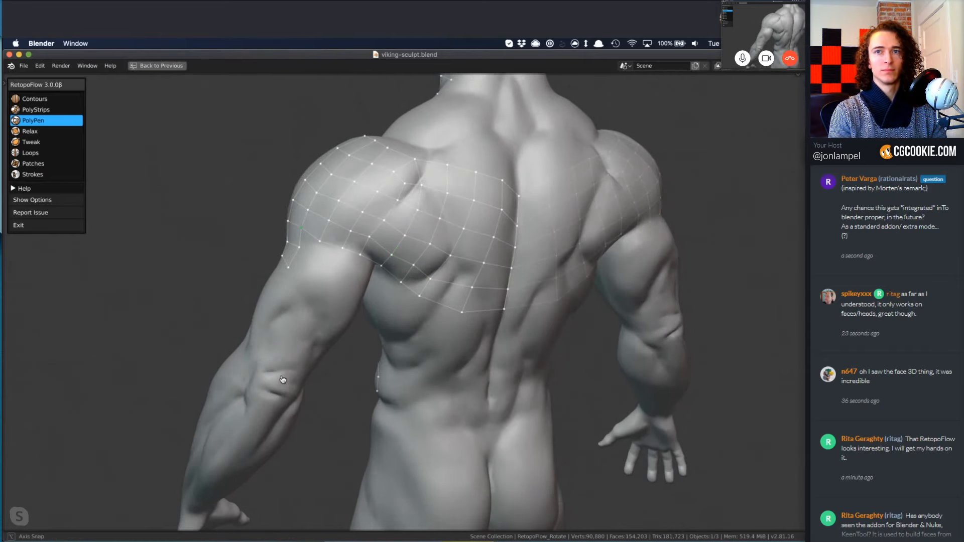
{"action": "middle_click_drag", "start_coordinate": [280, 380], "coordinate": [320, 262]}
{"action": "key", "text": "Tab"}
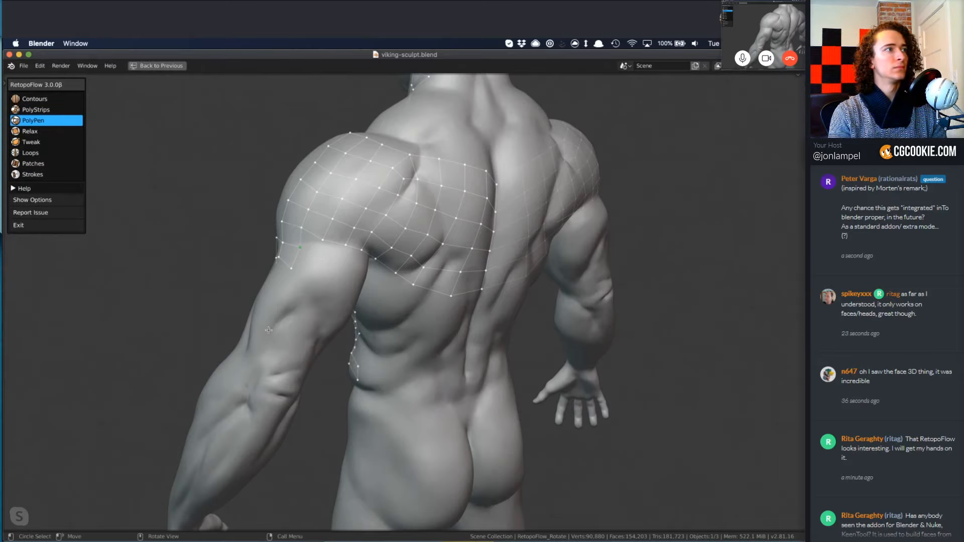
{"action": "mouse_move", "coordinate": [269, 330]}
{"action": "middle_mouse_down"}
{"action": "mouse_move", "coordinate": [327, 364]}
{"action": "mouse_move", "coordinate": [458, 338]}
{"action": "mouse_move", "coordinate": [374, 314]}
{"action": "mouse_move", "coordinate": [403, 317]}
{"action": "mouse_move", "coordinate": [441, 280]}
{"action": "middle_mouse_up"}
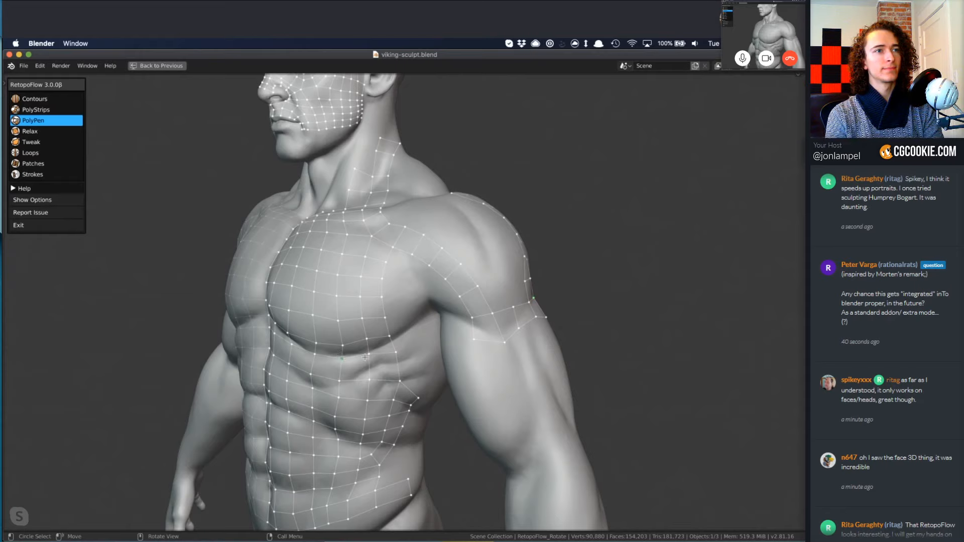
{"action": "scroll", "coordinate": [441, 306], "scroll_direction": "down", "scroll_amount": 5}
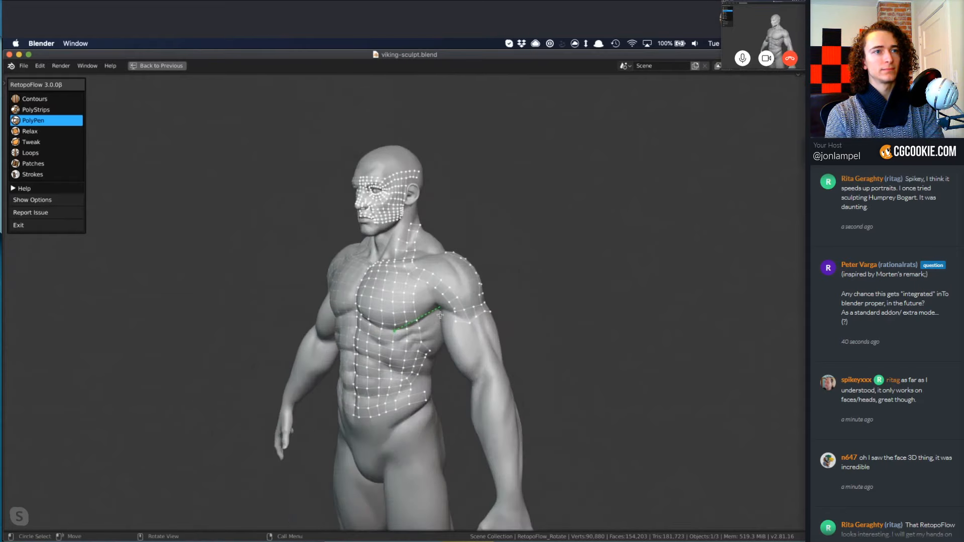
{"action": "key", "text": "2"}
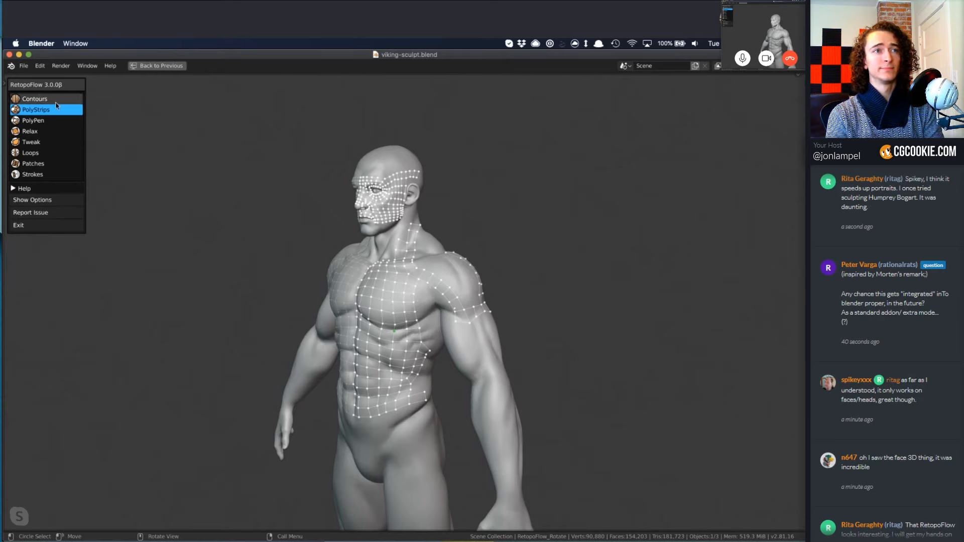
{"action": "left_click", "coordinate": [27, 229]}
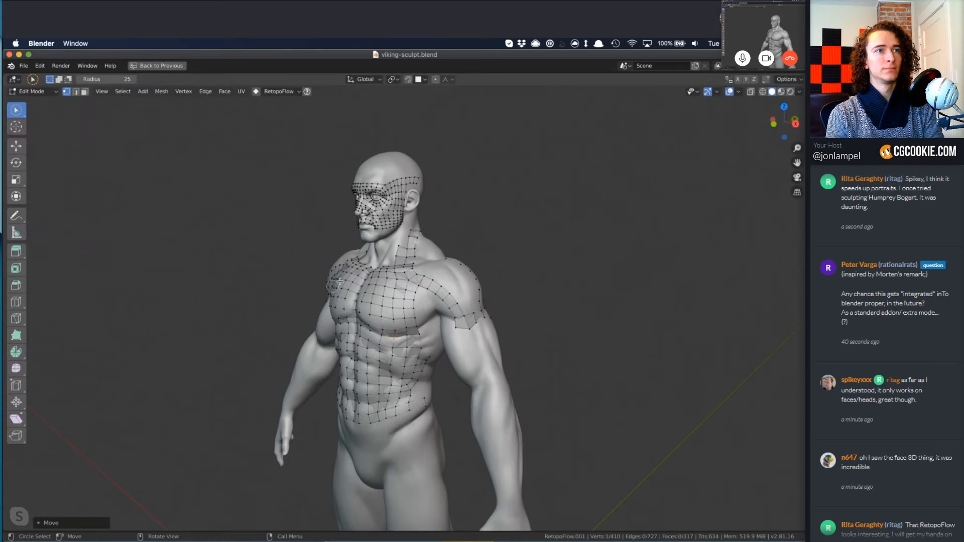
Move the outer corner vertex of the mesh below the pectoral slightly inward and upward in Edit Mode.
{"action": "middle_click_drag", "start_coordinate": [493, 296], "coordinate": [506, 297]}
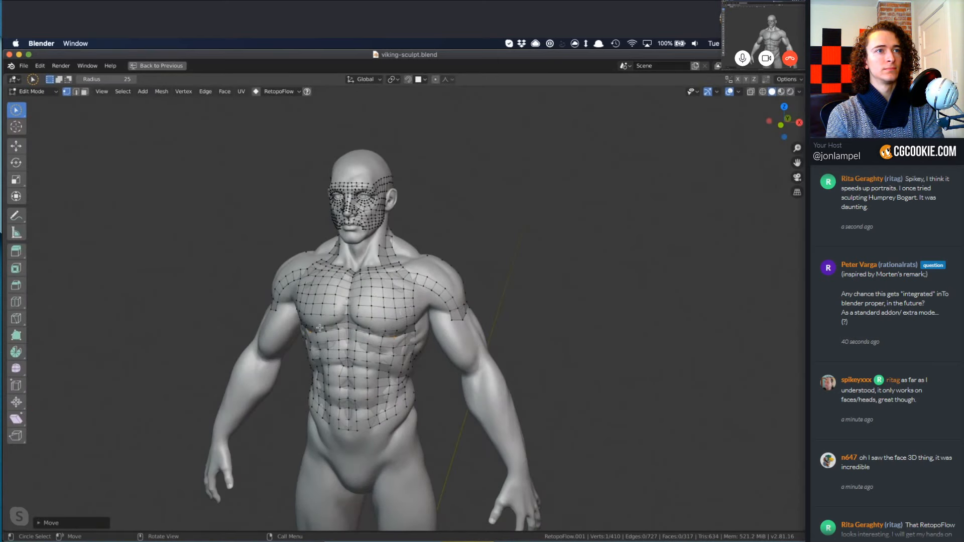
{"action": "scroll", "coordinate": [408, 296], "scroll_direction": "up", "scroll_amount": 10}
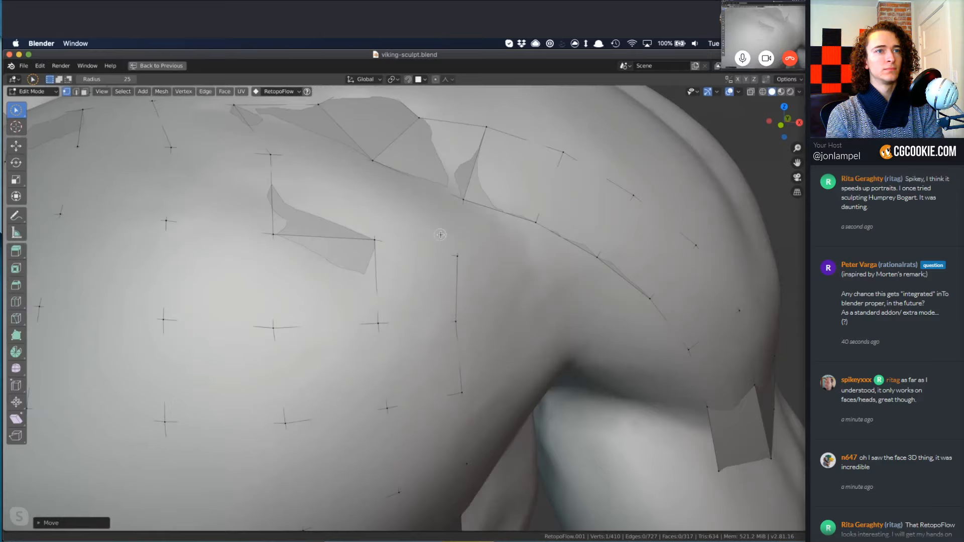
{"action": "scroll", "coordinate": [440, 234], "scroll_direction": "down", "scroll_amount": 5}
{"action": "middle_click_drag", "start_coordinate": [459, 345], "coordinate": [522, 323]}
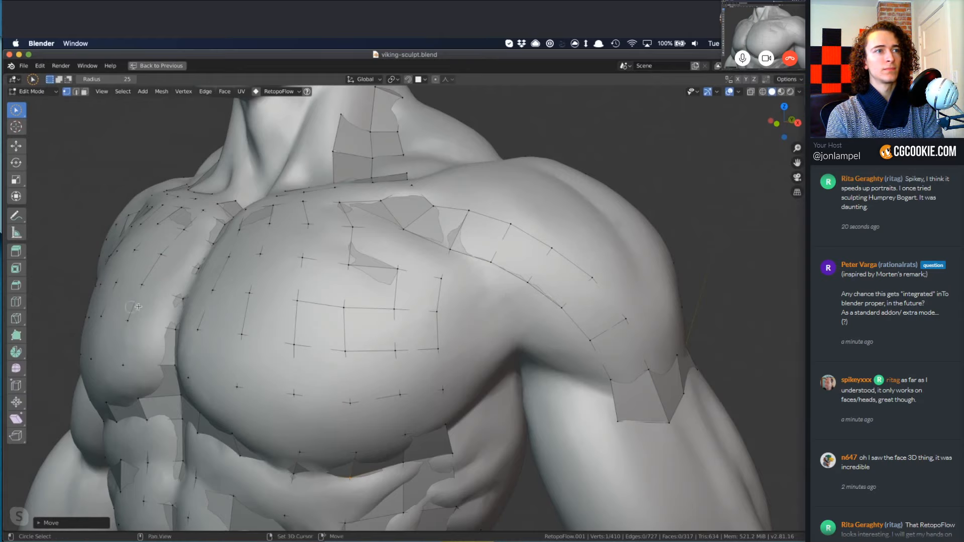
{"action": "middle_click_drag", "start_coordinate": [140, 307], "coordinate": [223, 309]}
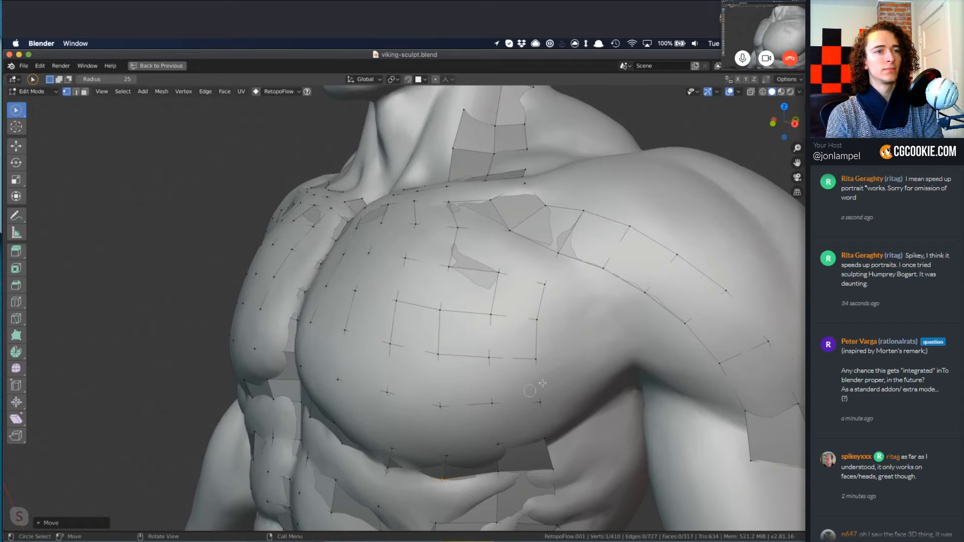
{"action": "right_click", "coordinate": [552, 468]}
{"action": "key", "text": "Escape"}
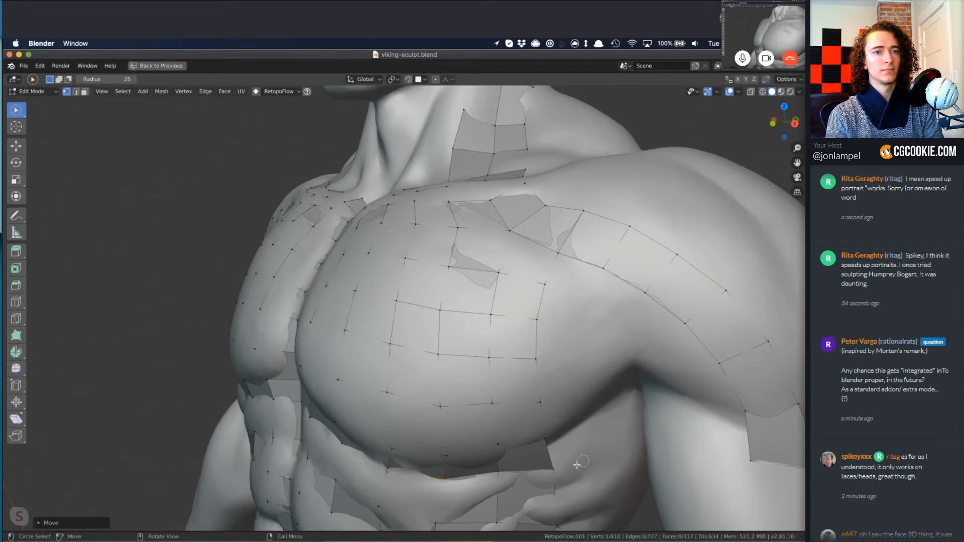
{"action": "key", "text": "a"}
{"action": "left_click_drag", "start_coordinate": [554, 468], "coordinate": [548, 466]}
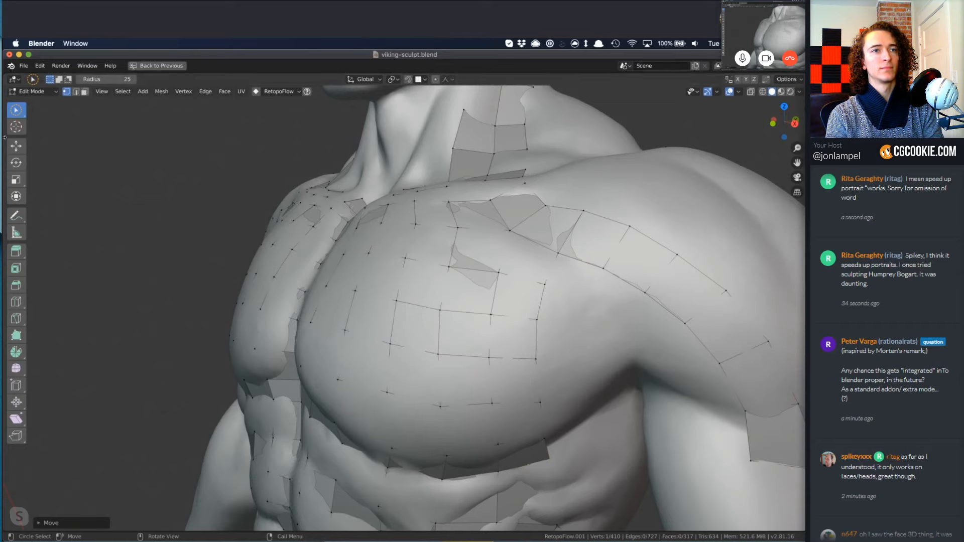
Leave Edit Mode and reopen the retopology mesh in RetopoFlow with the Contours tool, framing the whole torso and arms.
{"action": "key", "text": "Tab"}
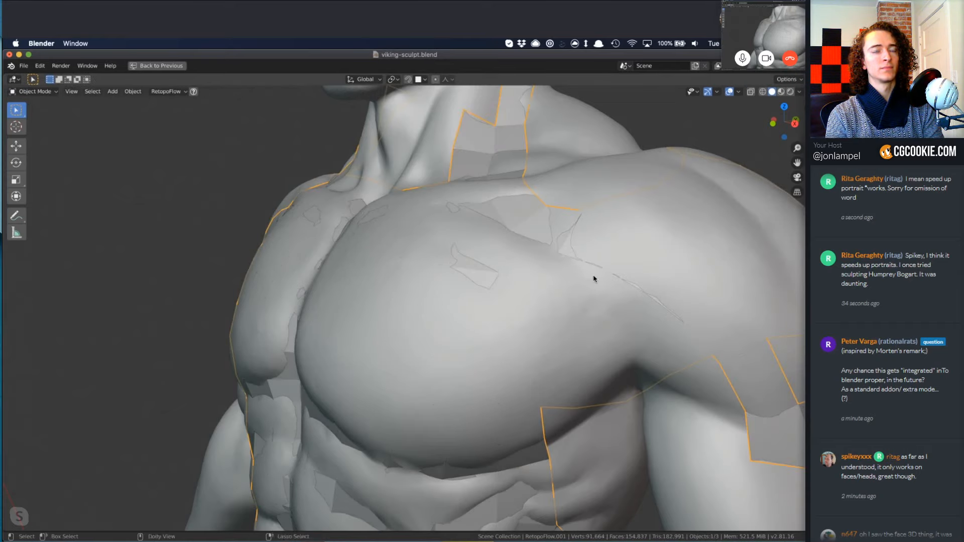
{"action": "scroll", "coordinate": [591, 285], "scroll_direction": "down", "scroll_amount": 4}
{"action": "middle_click_drag", "start_coordinate": [589, 287], "coordinate": [591, 326]}
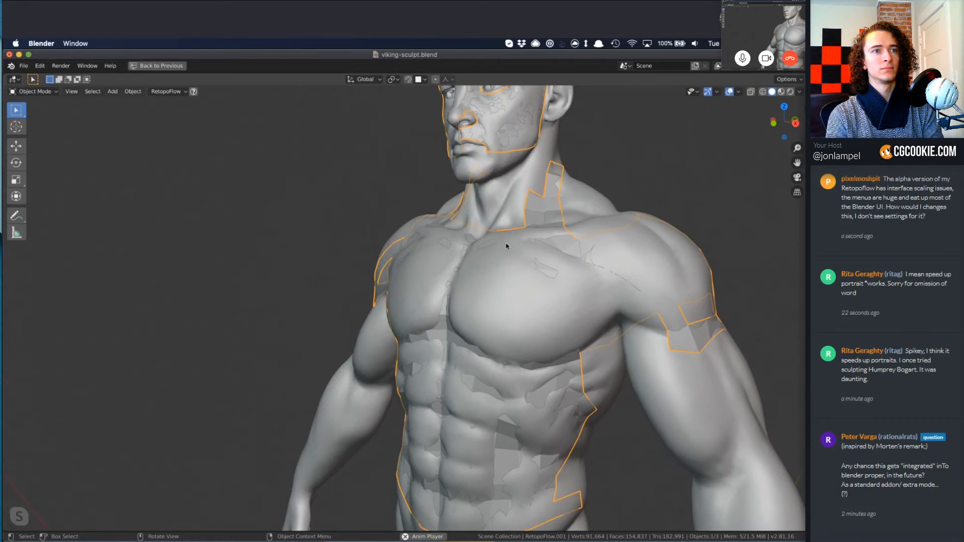
{"action": "key", "text": "Tab"}
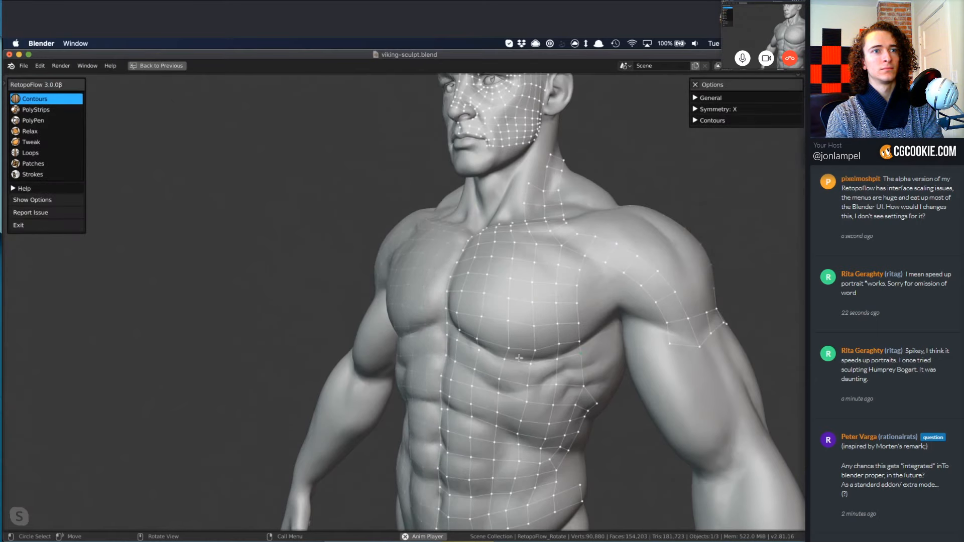
{"action": "mouse_move", "coordinate": [518, 358]}
{"action": "middle_mouse_down"}
{"action": "mouse_move", "coordinate": [654, 404]}
{"action": "mouse_move", "coordinate": [592, 397]}
{"action": "middle_mouse_up"}
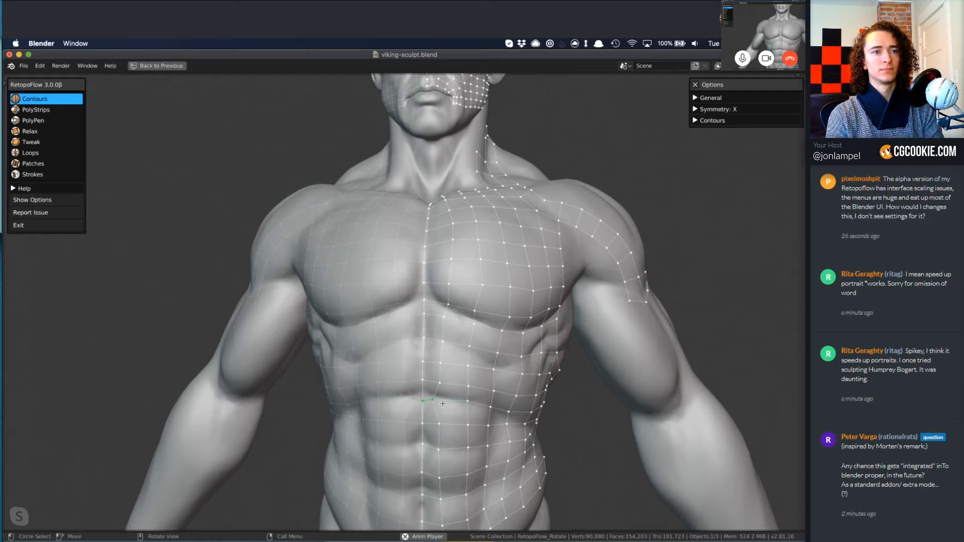
{"action": "middle_click_drag", "start_coordinate": [440, 410], "coordinate": [438, 396], "text": "shift"}
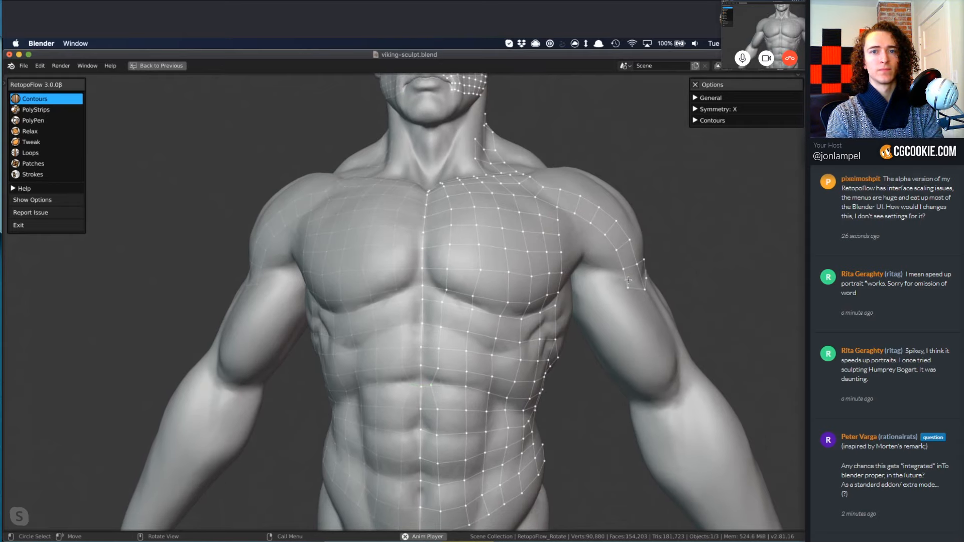
Draw a PolyStrips strip down the back of the upper arm from the shoulder mesh to the elbow, and deselect it.
{"action": "middle_click_drag", "start_coordinate": [645, 307], "coordinate": [447, 329]}
{"action": "key", "text": "2"}
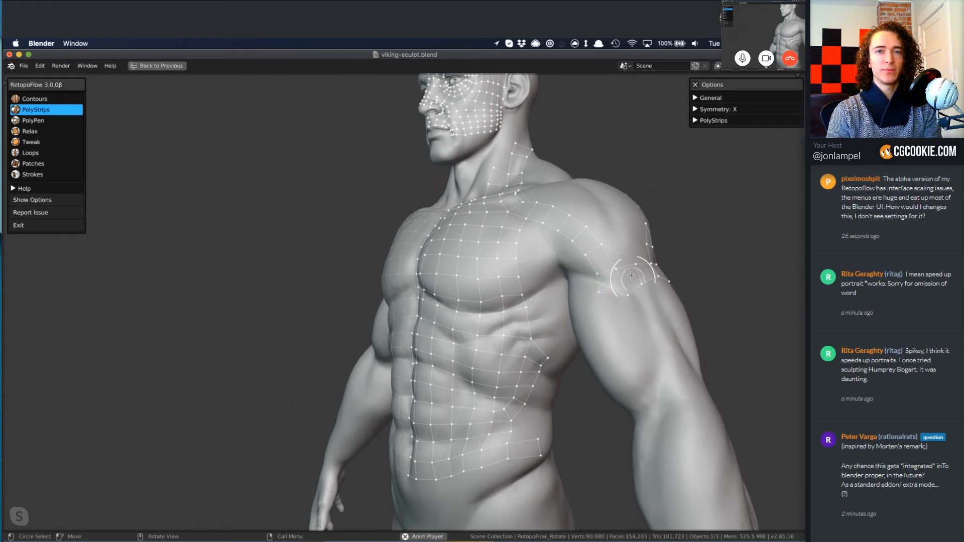
{"action": "mouse_move", "coordinate": [631, 275]}
{"action": "left_mouse_down"}
{"action": "mouse_move", "coordinate": [668, 338]}
{"action": "mouse_move", "coordinate": [696, 442]}
{"action": "left_mouse_up"}
{"action": "mouse_move", "coordinate": [697, 442]}
{"action": "middle_mouse_down"}
{"action": "mouse_move", "coordinate": [706, 432]}
{"action": "mouse_move", "coordinate": [646, 386]}
{"action": "mouse_move", "coordinate": [635, 394]}
{"action": "middle_mouse_up"}
{"action": "middle_click_drag", "start_coordinate": [663, 432], "coordinate": [620, 366], "text": "shift"}
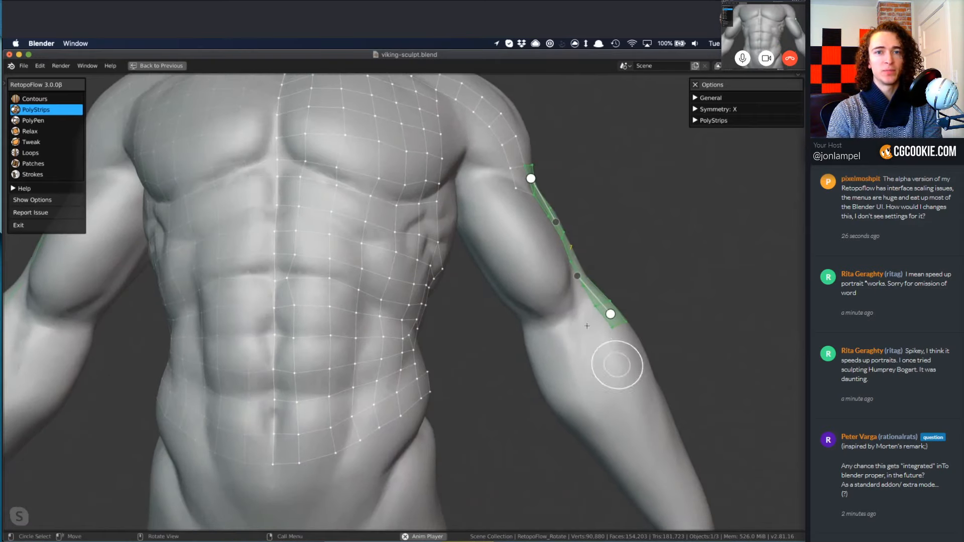
{"action": "middle_click_drag", "start_coordinate": [585, 322], "coordinate": [589, 344]}
{"action": "key", "text": "a"}
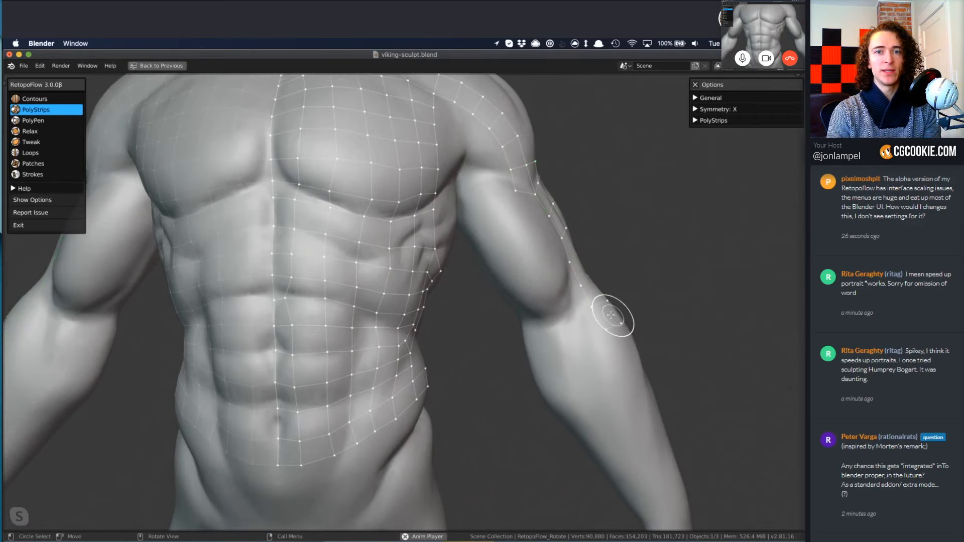
Try a strip across the forearm below the elbow, undo it, and dissolve the vertices of the end face at the elbow.
{"action": "mouse_move", "coordinate": [610, 315]}
{"action": "left_mouse_down"}
{"action": "mouse_move", "coordinate": [517, 352]}
{"action": "mouse_move", "coordinate": [581, 345]}
{"action": "left_mouse_up"}
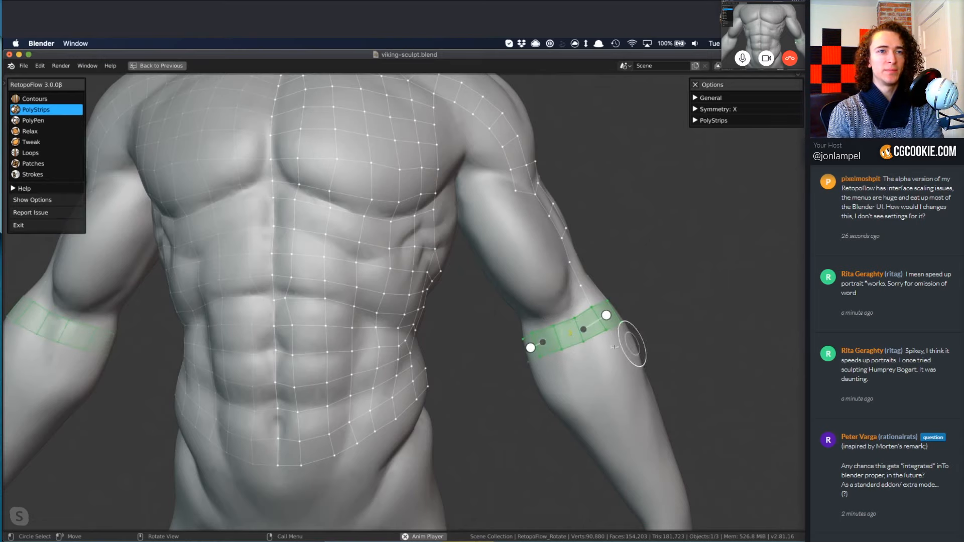
{"action": "key", "text": "ctrl+z"}
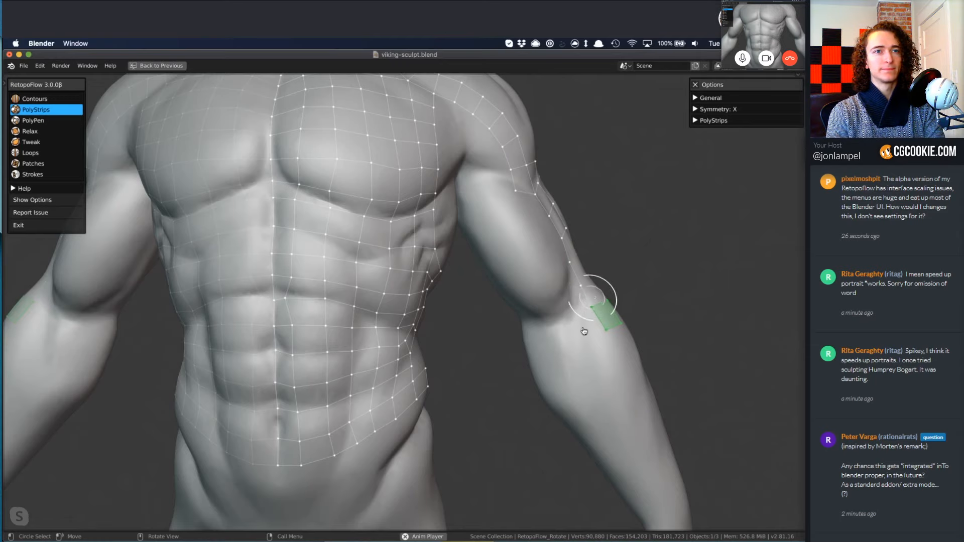
{"action": "key", "text": "x"}
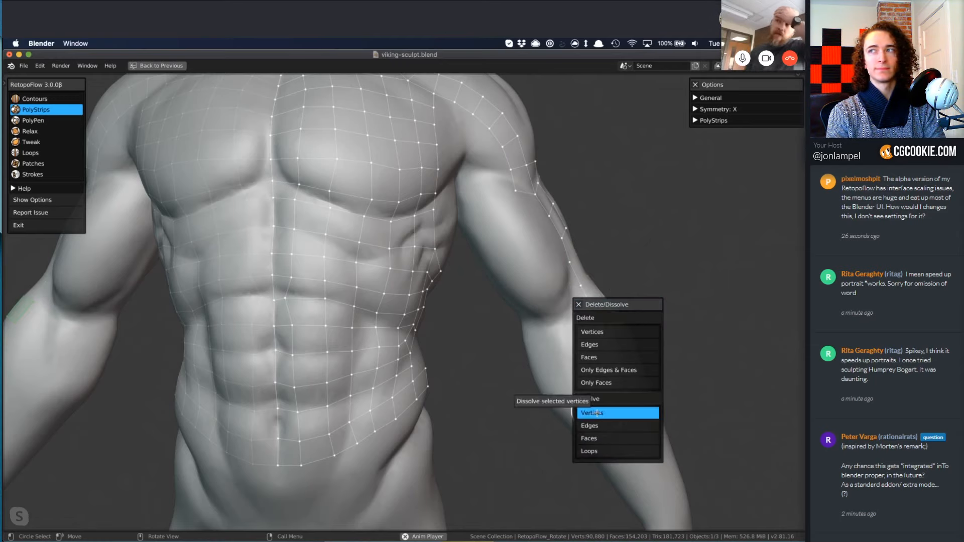
{"action": "left_click", "coordinate": [594, 414]}
Draw a Contours loop around the elbow with a segment count of 12, and extend it with a second loop on the upper forearm.
{"action": "key", "text": "1"}
{"action": "left_click_drag", "start_coordinate": [510, 337], "coordinate": [624, 293]}
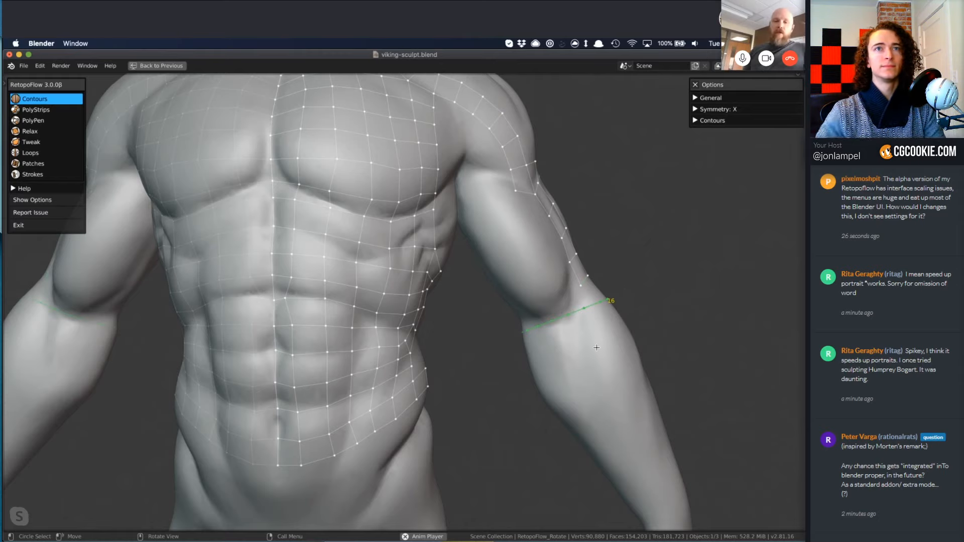
{"action": "scroll", "coordinate": [596, 348], "scroll_direction": "down", "scroll_amount": 1, "text": "ctrl"}
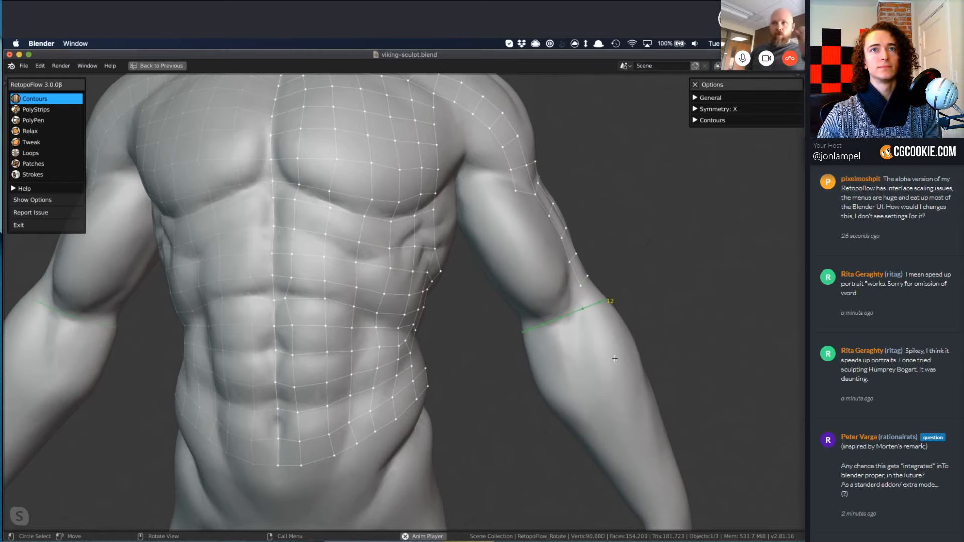
{"action": "left_click_drag", "start_coordinate": [516, 389], "coordinate": [681, 346], "text": "ctrl"}
Extend the forearm mesh with a Contours loop around the wrist, and rotate that loop to follow the wrist's angle.
{"action": "middle_click_drag", "start_coordinate": [663, 417], "coordinate": [587, 235], "text": "shift"}
{"action": "left_click_drag", "start_coordinate": [571, 375], "coordinate": [636, 369], "text": "ctrl"}
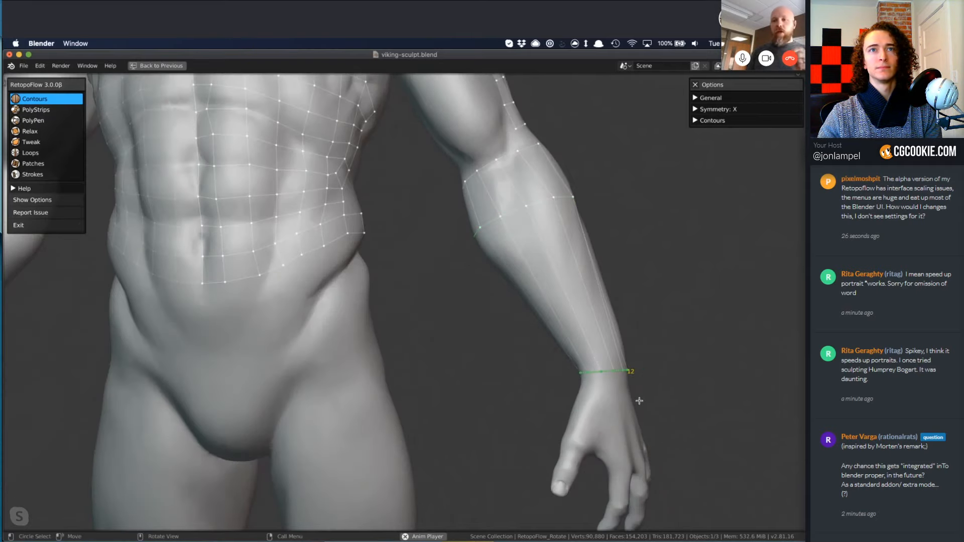
{"action": "mouse_move", "coordinate": [457, 376]}
{"action": "middle_mouse_down"}
{"action": "mouse_move", "coordinate": [422, 366]}
{"action": "mouse_move", "coordinate": [700, 409]}
{"action": "middle_mouse_up"}
{"action": "key", "text": "r"}
{"action": "left_click", "coordinate": [706, 388]}
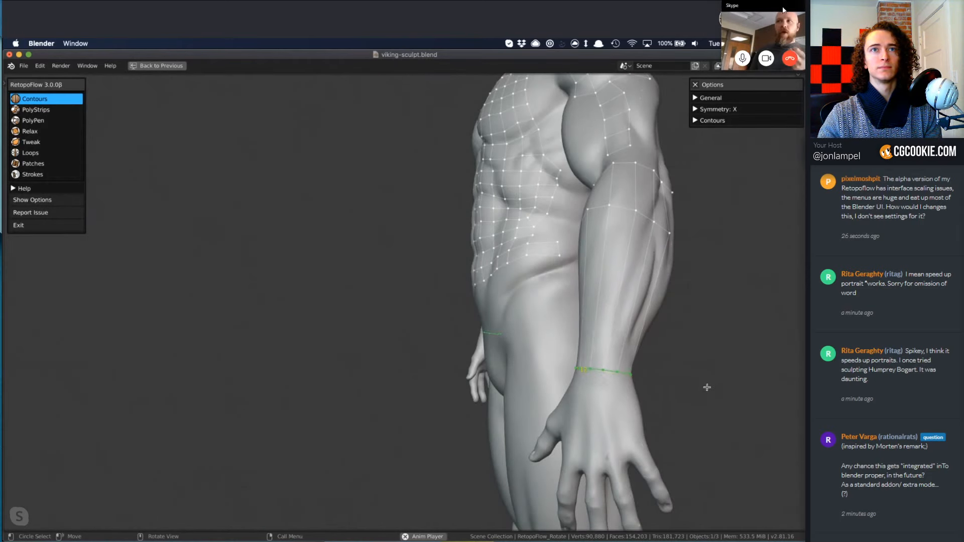
{"action": "left_click_drag", "start_coordinate": [784, 6], "coordinate": [755, 460]}
{"action": "middle_click_drag", "start_coordinate": [532, 311], "coordinate": [543, 351]}
{"action": "left_click_drag", "start_coordinate": [755, 460], "coordinate": [755, 466]}
{"action": "middle_click_drag", "start_coordinate": [542, 351], "coordinate": [548, 372]}
Cut two Contours loops into the lower forearm above the wrist, and shift the vertices of the upper one around the arm.
{"action": "left_click_drag", "start_coordinate": [564, 314], "coordinate": [669, 344], "text": "ctrl"}
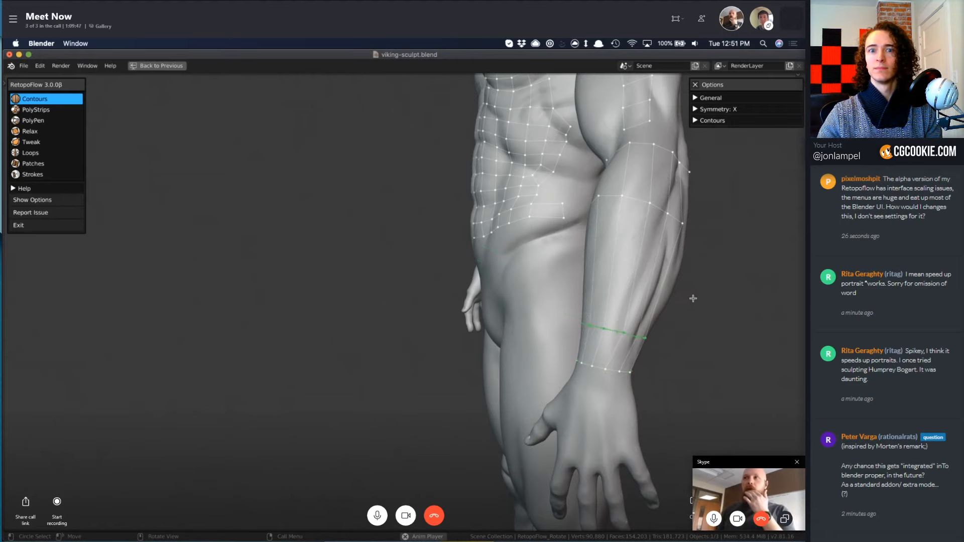
{"action": "left_click_drag", "start_coordinate": [690, 298], "coordinate": [564, 272], "text": "ctrl"}
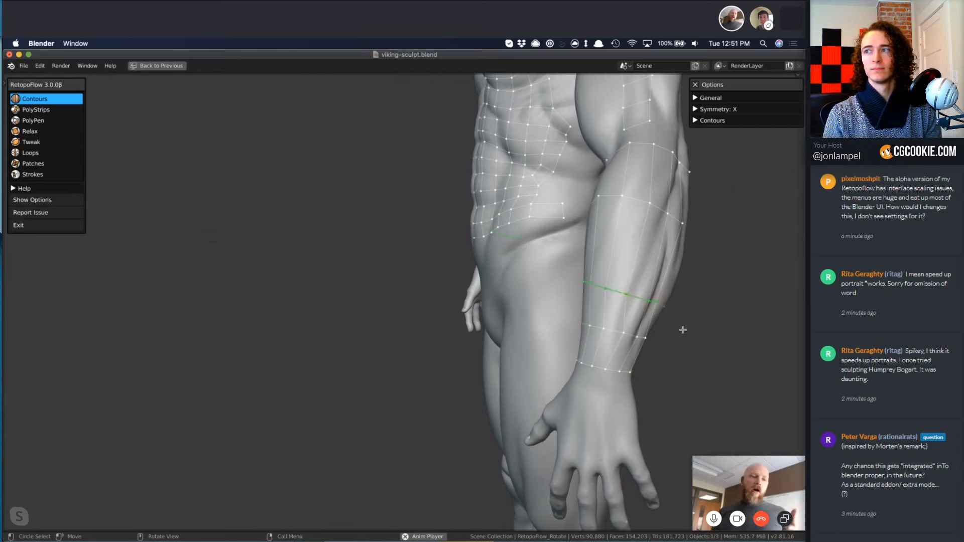
{"action": "key", "text": "s"}
{"action": "left_click", "coordinate": [705, 333]}
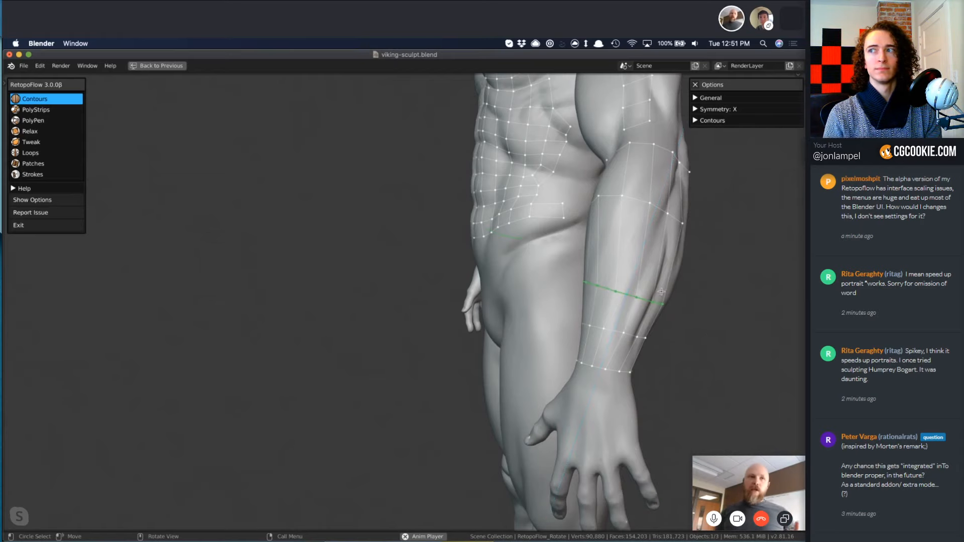
Cut another Contours loop around the middle of the forearm, and shift the vertices of the loop above it.
{"action": "middle_click_drag", "start_coordinate": [579, 244], "coordinate": [569, 253]}
{"action": "left_click_drag", "start_coordinate": [568, 242], "coordinate": [685, 272], "text": "ctrl"}
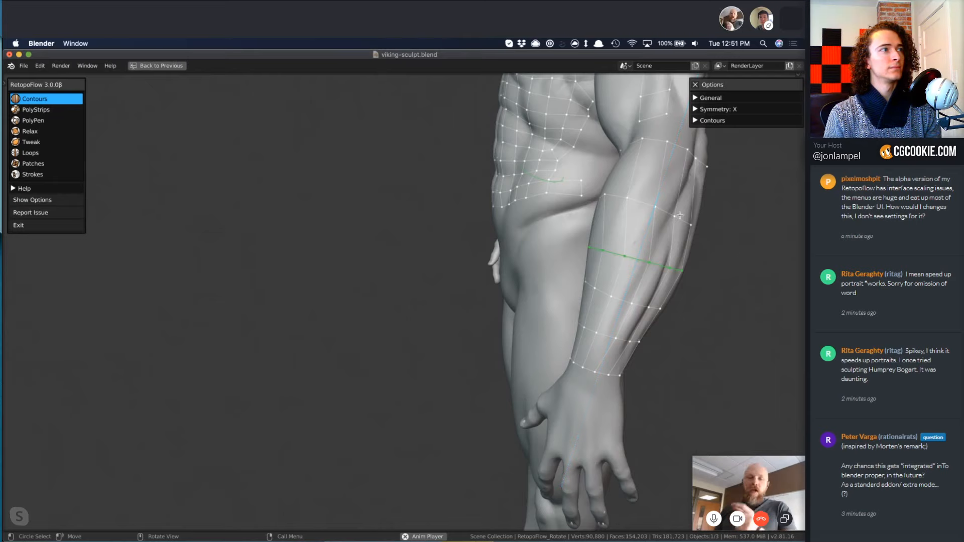
{"action": "left_click", "coordinate": [664, 213]}
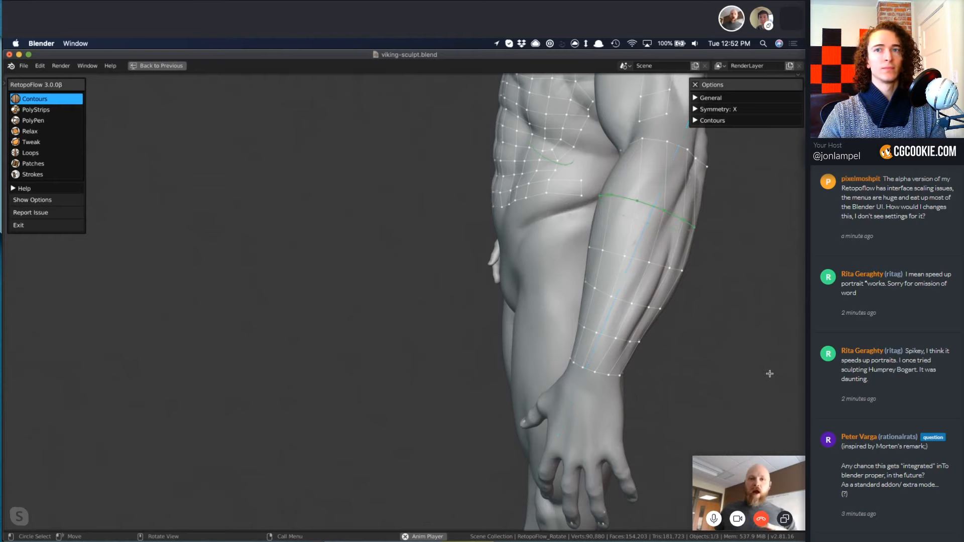
Select the open Contours loop at the elbow and adjust its vertices to line up with the forearm loops.
{"action": "middle_click_drag", "start_coordinate": [597, 327], "coordinate": [499, 179]}
{"action": "left_click", "coordinate": [474, 163]}
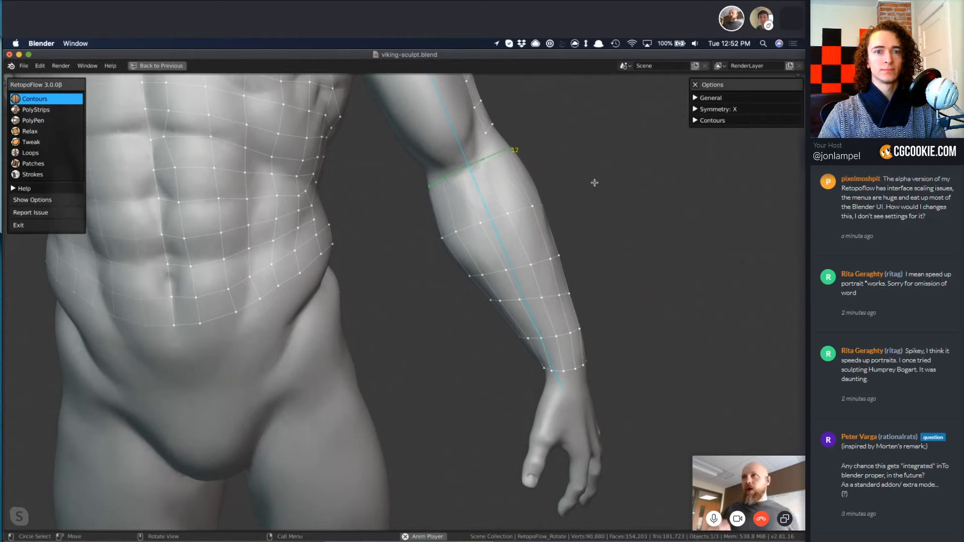
{"action": "middle_click_drag", "start_coordinate": [443, 197], "coordinate": [448, 214]}
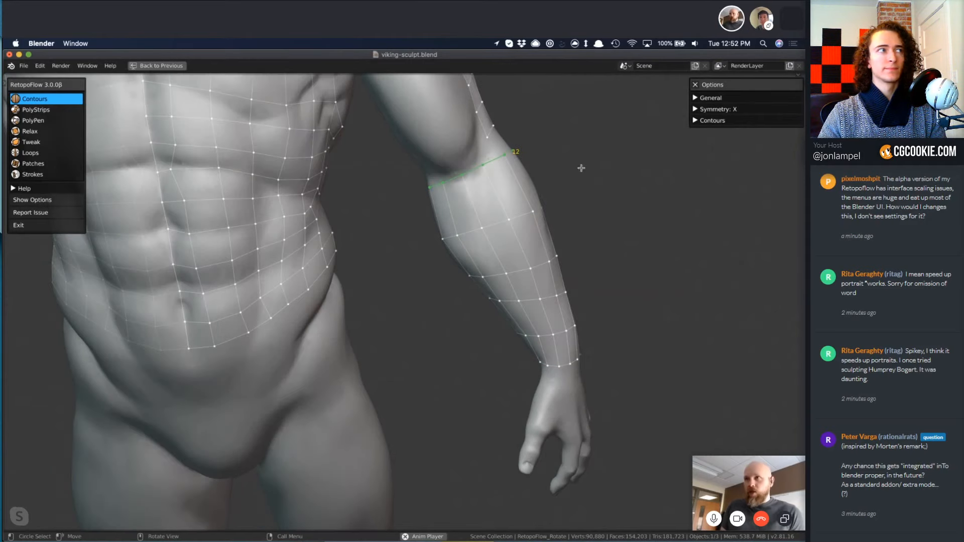
Cut a Contours loop just below the elbow, and slide the next loop slightly down the forearm.
{"action": "left_click_drag", "start_coordinate": [569, 172], "coordinate": [416, 228], "text": "ctrl"}
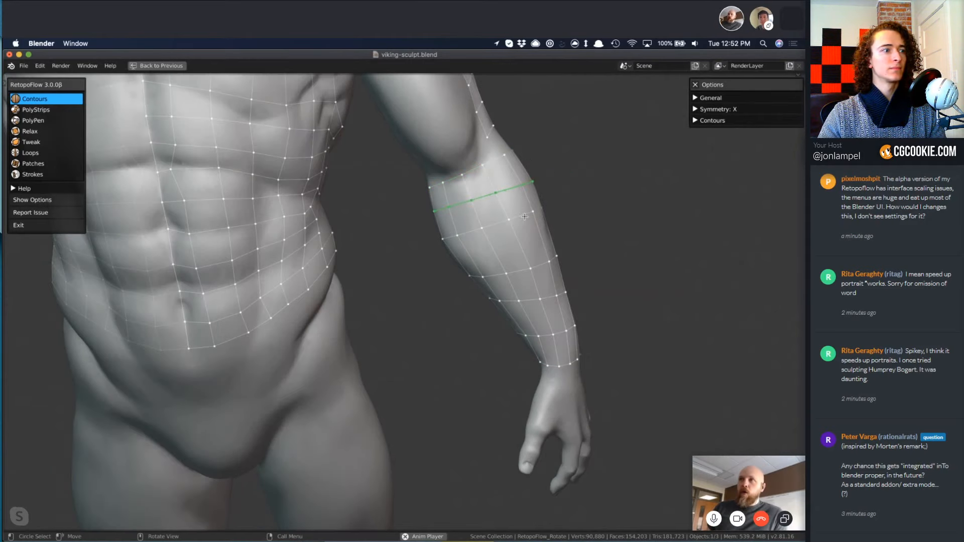
{"action": "left_click", "coordinate": [524, 216]}
{"action": "left_click_drag", "start_coordinate": [523, 216], "coordinate": [526, 231]}
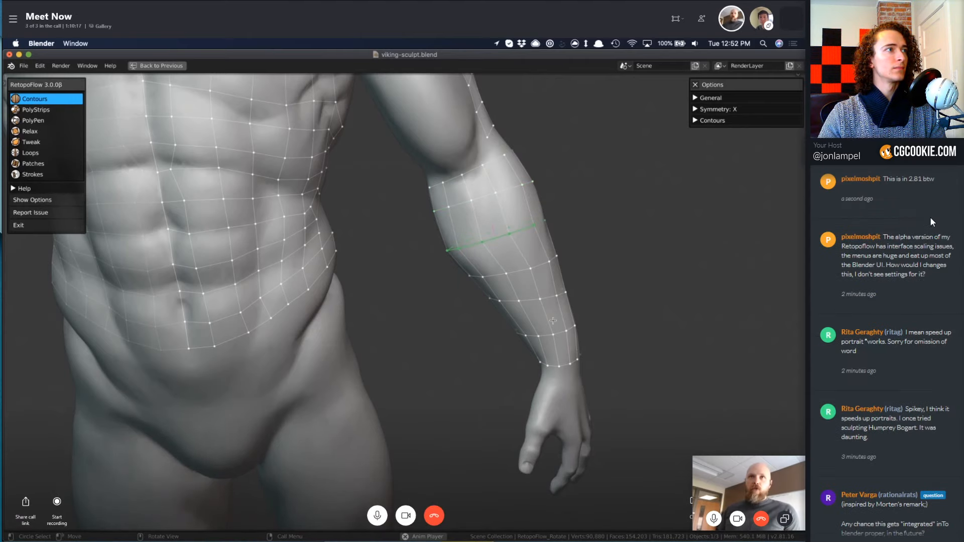
Smooth the upper forearm loops with Relax, working around the front and back of the arm.
{"action": "key", "text": "4"}
{"action": "left_click_drag", "start_coordinate": [929, 275], "coordinate": [886, 238]}
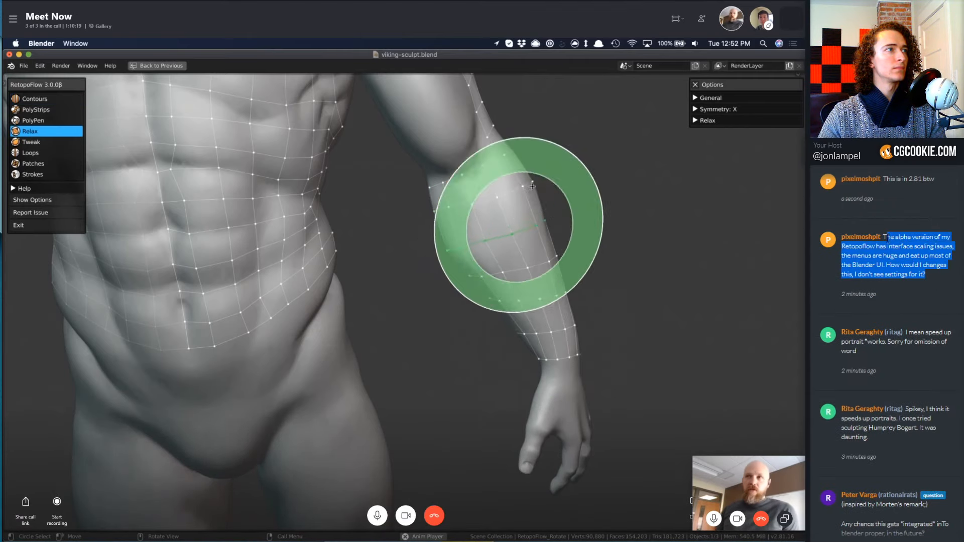
{"action": "mouse_move", "coordinate": [634, 303]}
{"action": "middle_mouse_down"}
{"action": "mouse_move", "coordinate": [448, 329]}
{"action": "mouse_move", "coordinate": [221, 299]}
{"action": "middle_mouse_up"}
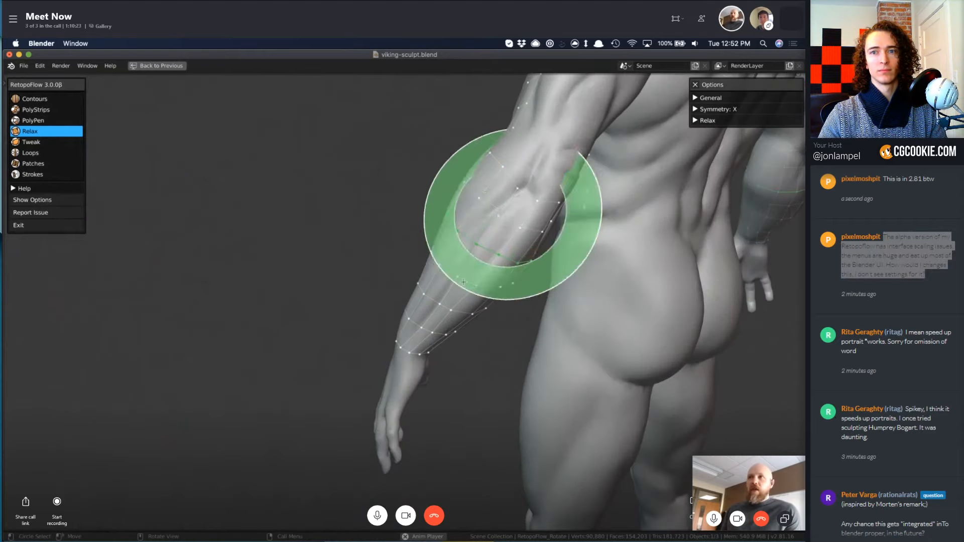
{"action": "middle_click_drag", "start_coordinate": [387, 327], "coordinate": [561, 412]}
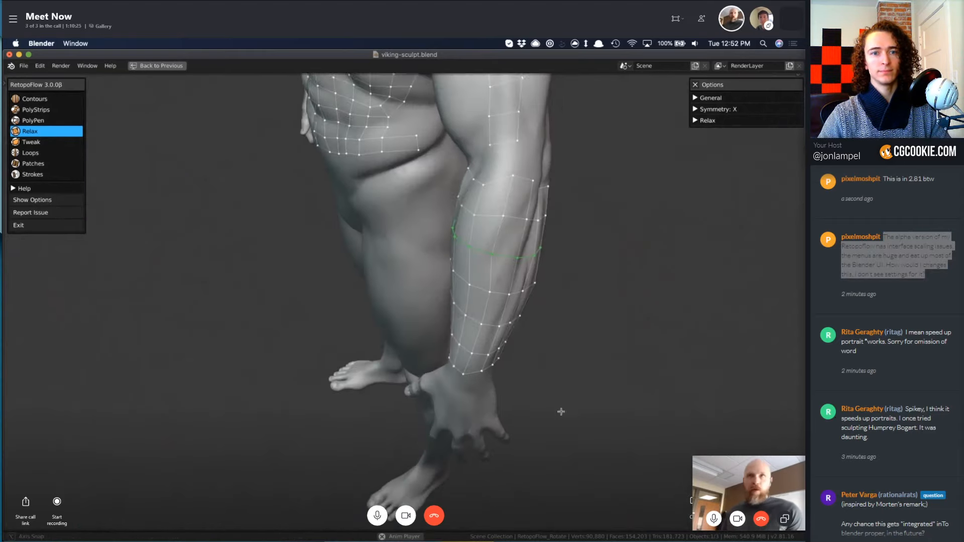
Connect the strip on the back of the upper arm to the forearm's elbow loop with PolyStrips.
{"action": "key", "text": "2"}
{"action": "middle_click_drag", "start_coordinate": [431, 231], "coordinate": [469, 242]}
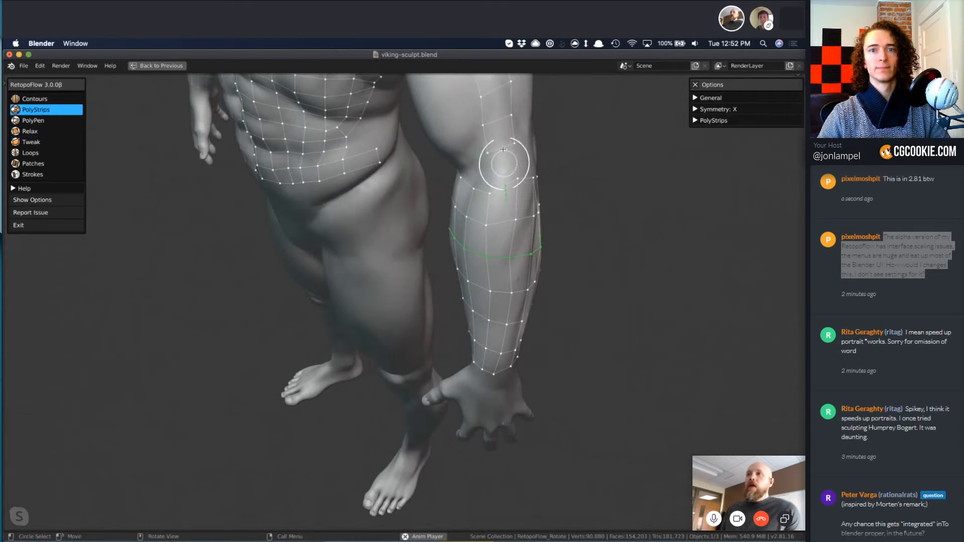
{"action": "left_click_drag", "start_coordinate": [499, 140], "coordinate": [502, 203]}
{"action": "mouse_move", "coordinate": [502, 203]}
{"action": "middle_mouse_down"}
{"action": "mouse_move", "coordinate": [607, 260]}
{"action": "mouse_move", "coordinate": [483, 211]}
{"action": "middle_mouse_up"}
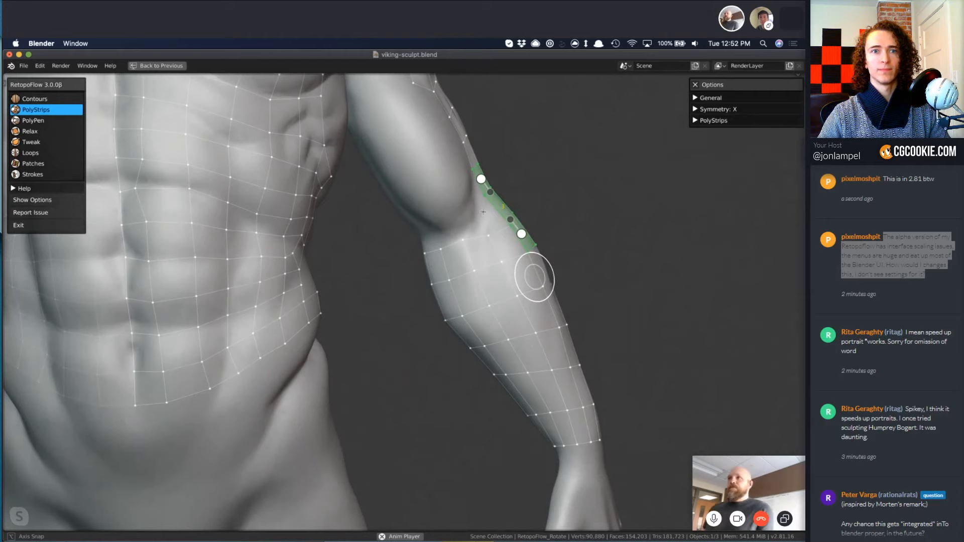
{"action": "key", "text": "super+z"}
{"action": "middle_click_drag", "start_coordinate": [453, 141], "coordinate": [486, 230], "text": "shift"}
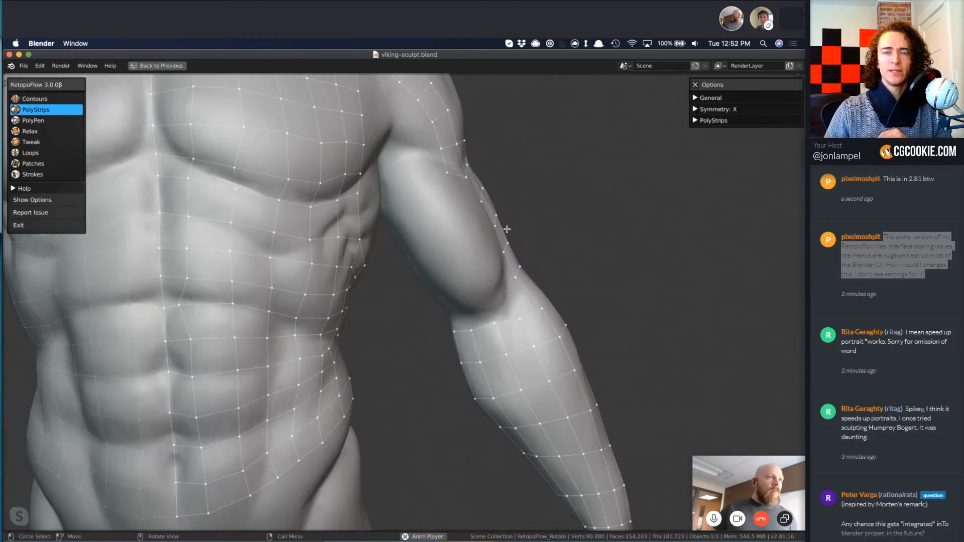
Draw PolyStrips strips across the front of the biceps and down its inner side to the forearm's elbow loop.
{"action": "left_click_drag", "start_coordinate": [488, 210], "coordinate": [431, 241]}
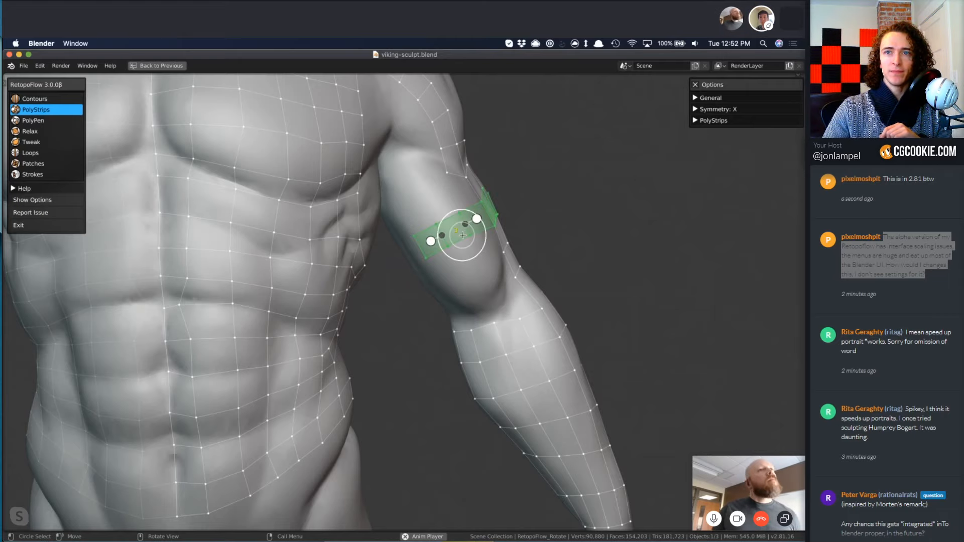
{"action": "left_click_drag", "start_coordinate": [462, 237], "coordinate": [486, 338]}
{"action": "middle_click_drag", "start_coordinate": [564, 263], "coordinate": [504, 281]}
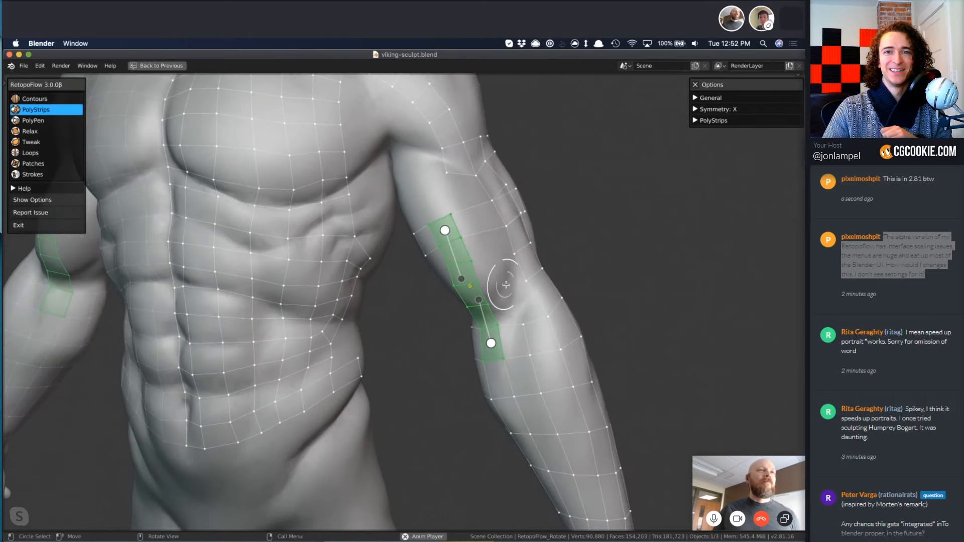
{"action": "key", "text": "ctrl+z"}
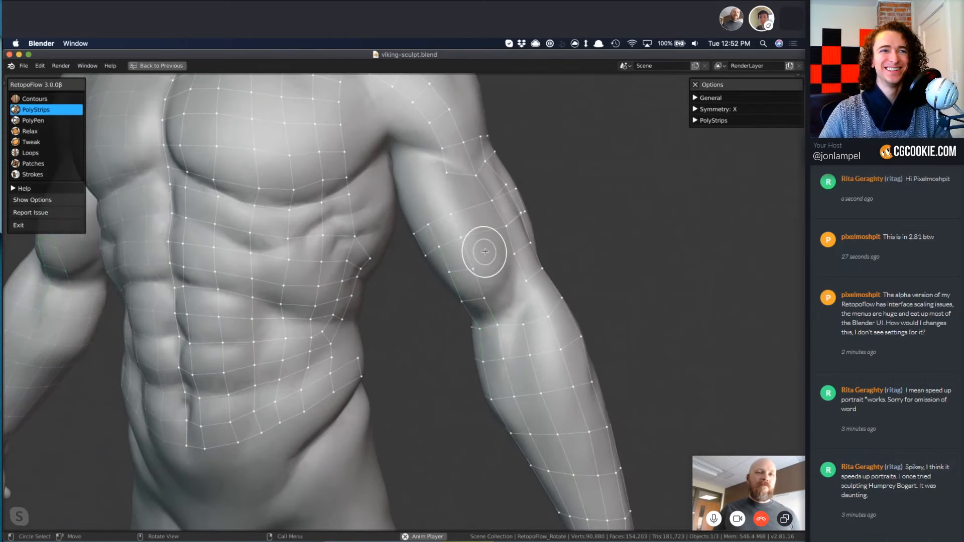
Insert an edge loop lengthwise through the strip across the front of the biceps with Loops.
{"action": "key", "text": "7"}
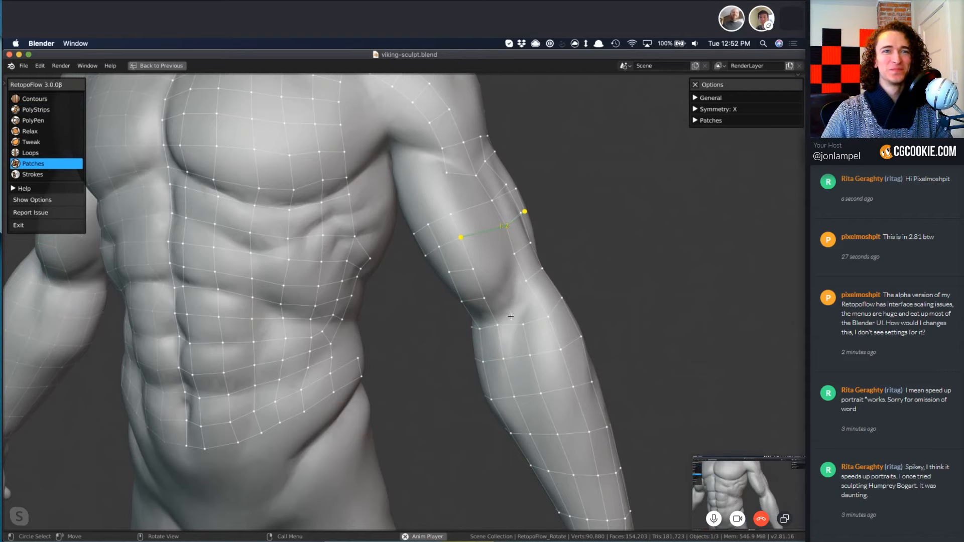
{"action": "key", "text": "6"}
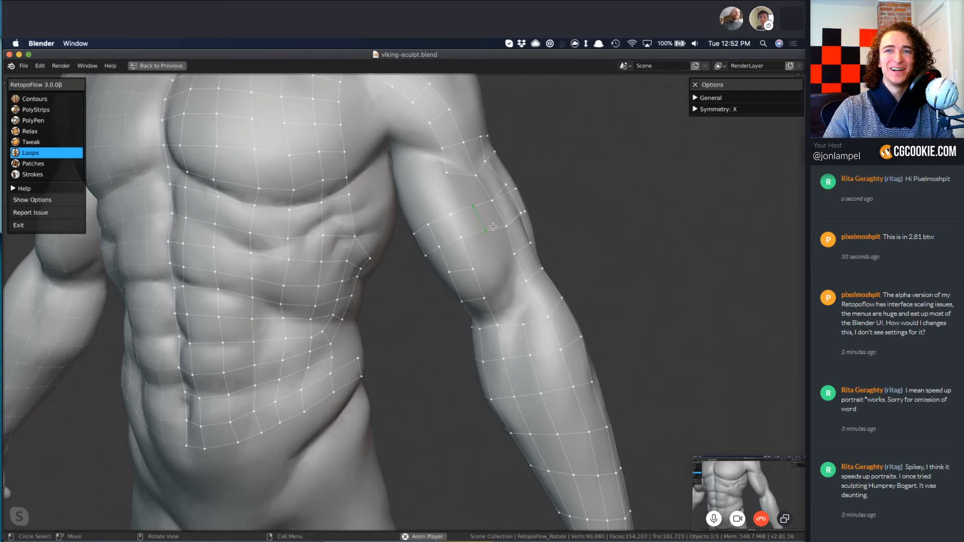
{"action": "key", "text": "7"}
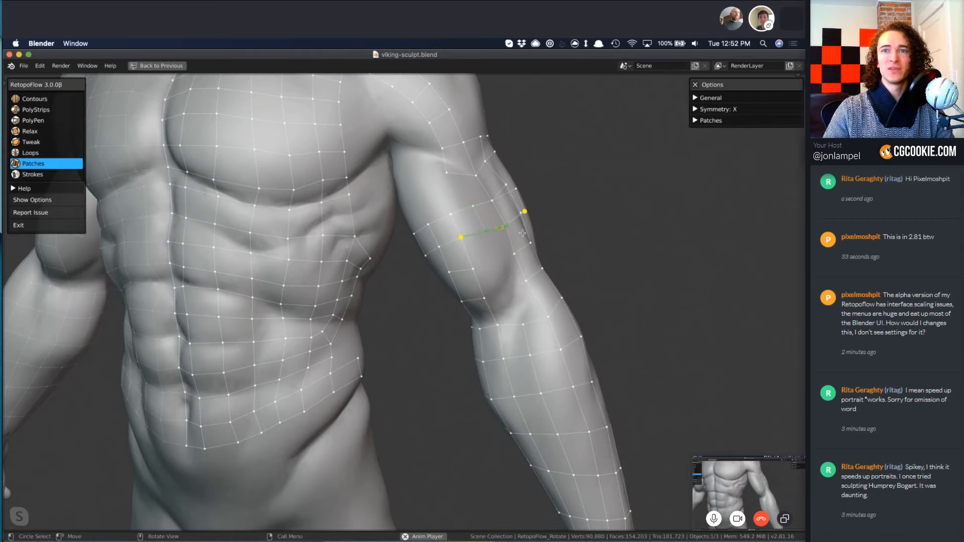
Adjust the vertices of the biceps strip with PolyPen, along its outer edge and upper inner side.
{"action": "middle_click_drag", "start_coordinate": [522, 233], "coordinate": [555, 235]}
{"action": "key", "text": "3"}
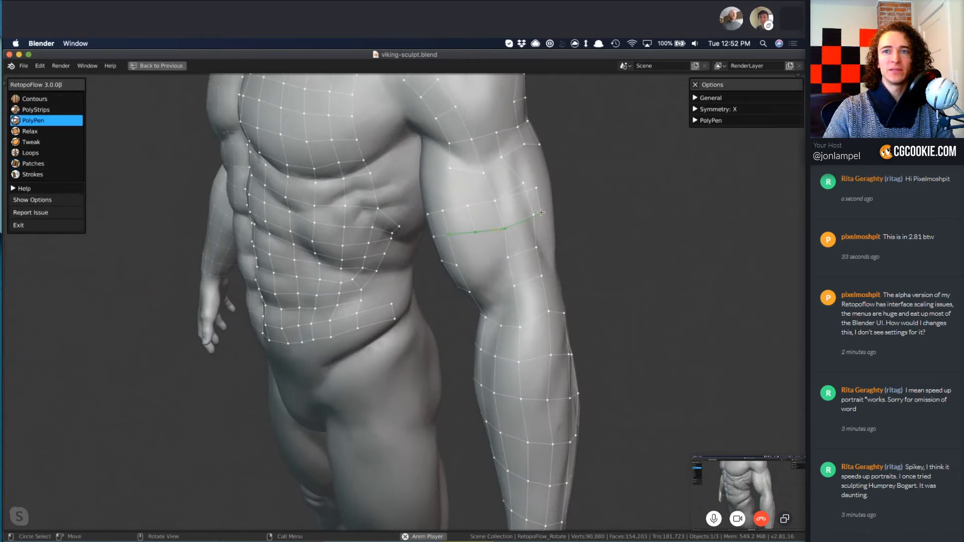
{"action": "left_click", "coordinate": [541, 213], "text": "ctrl"}
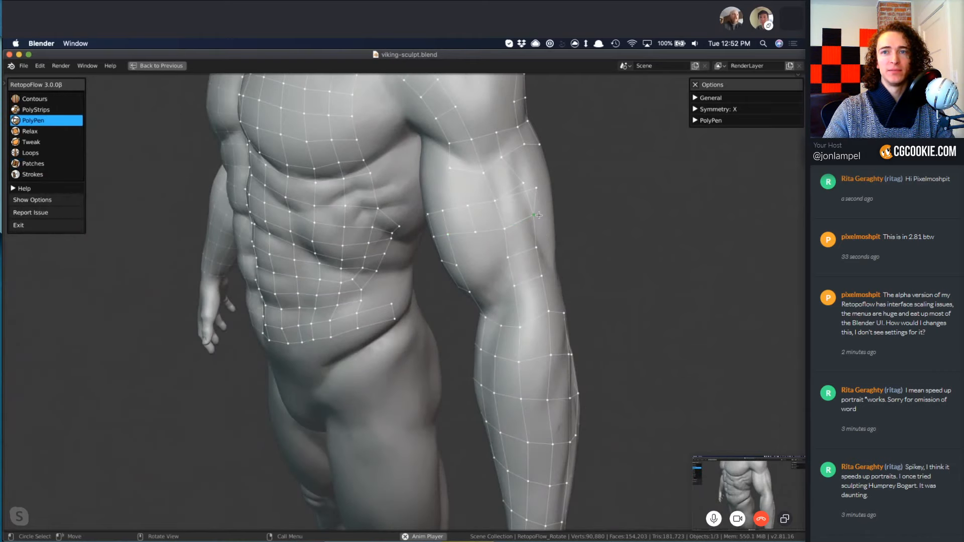
{"action": "scroll", "coordinate": [945, 530], "scroll_direction": "down", "scroll_amount": 7}
{"action": "left_click", "coordinate": [524, 183], "text": "ctrl"}
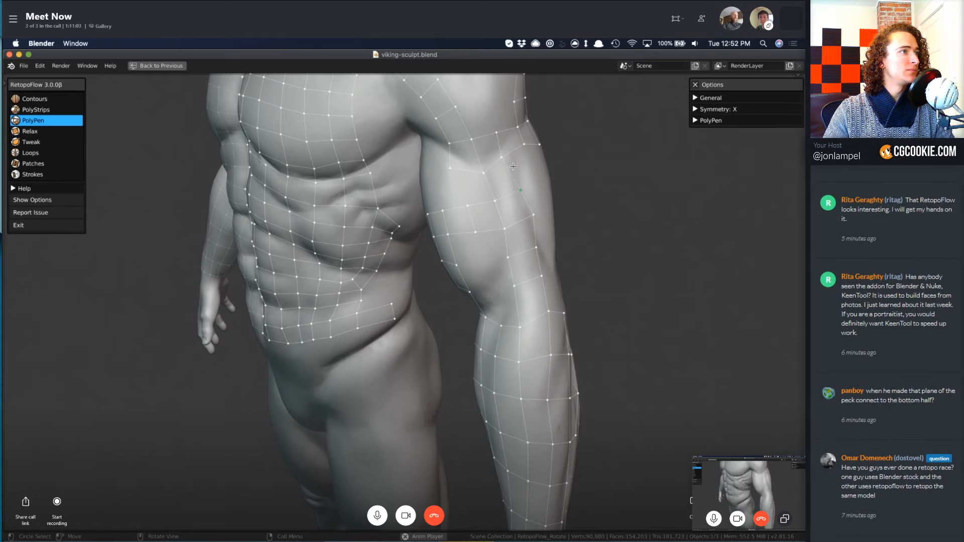
{"action": "key", "text": "s"}
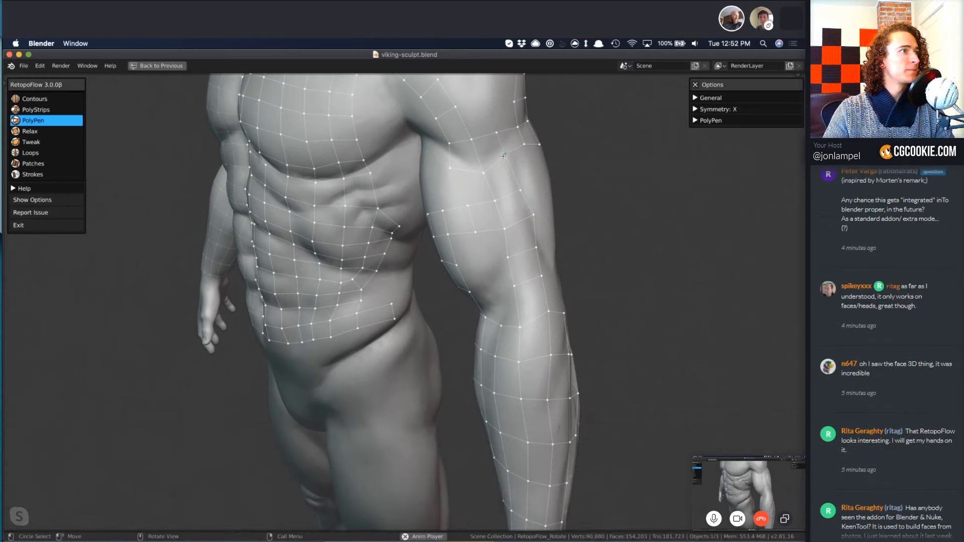
{"action": "left_click", "coordinate": [450, 169], "text": "ctrl"}
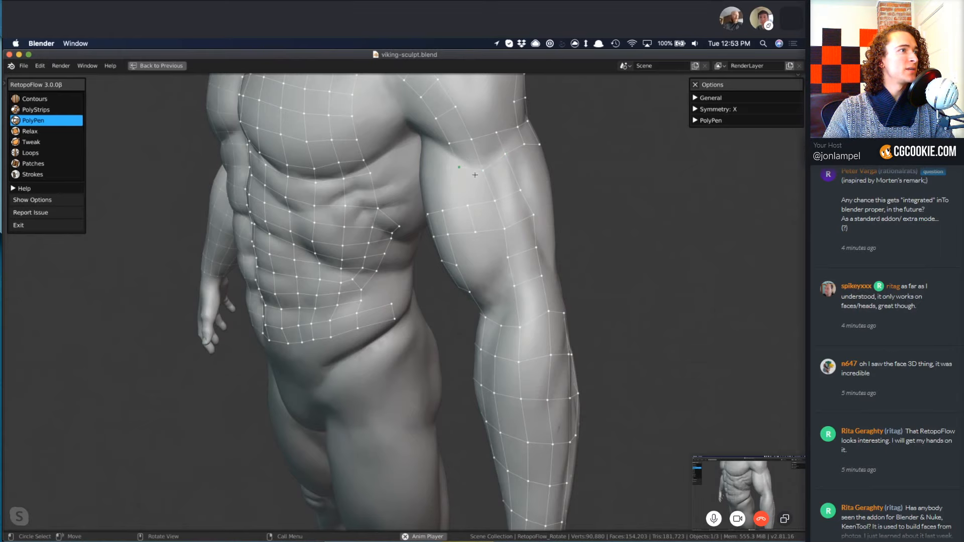
{"action": "left_click", "coordinate": [468, 205], "text": "ctrl"}
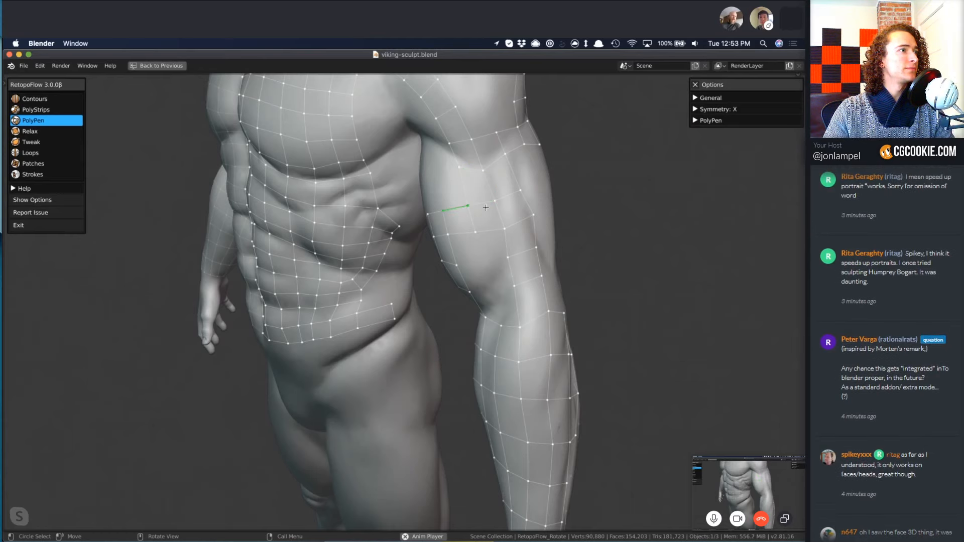
Fill the gap between the biceps strip and the forearm's elbow loop with Patches, two faces wide.
{"action": "middle_click_drag", "start_coordinate": [482, 291], "coordinate": [495, 246]}
{"action": "key", "text": "7"}
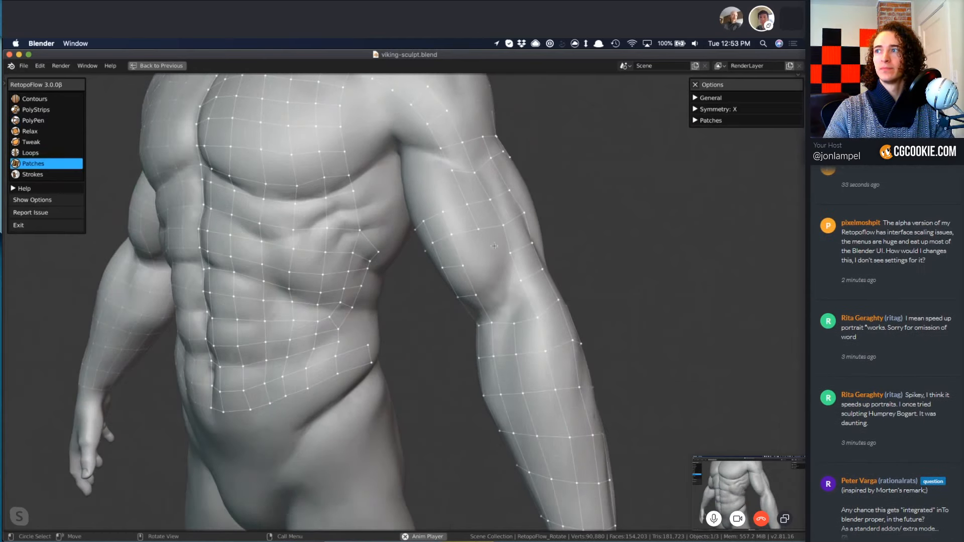
{"action": "double_click", "coordinate": [492, 227]}
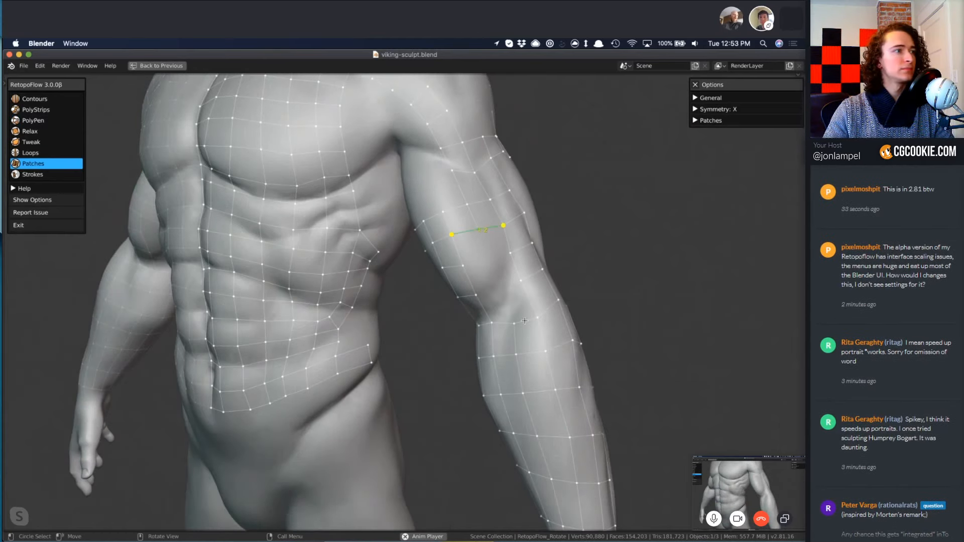
{"action": "double_click", "coordinate": [524, 321], "text": "shift"}
{"action": "key", "text": "f"}
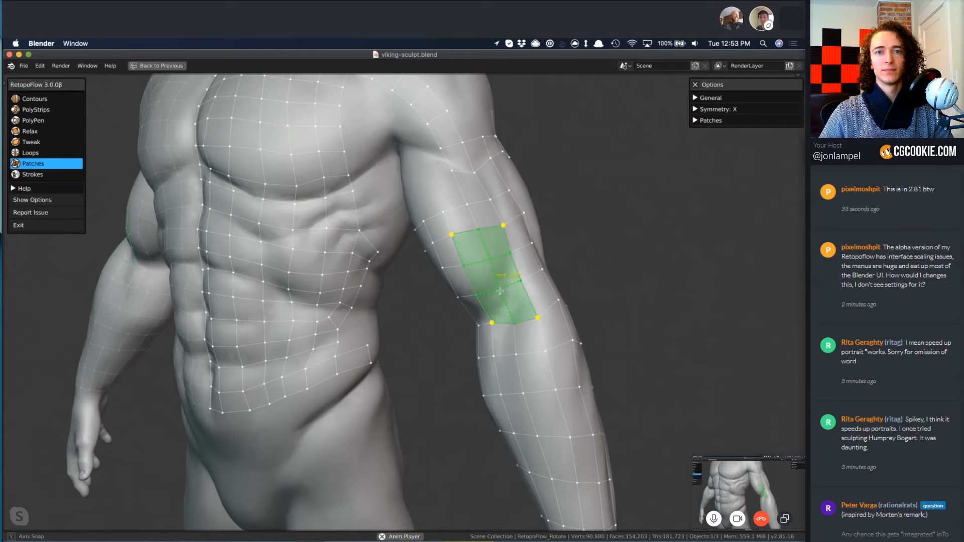
{"action": "middle_click_drag", "start_coordinate": [469, 280], "coordinate": [565, 343]}
{"action": "key", "text": "a"}
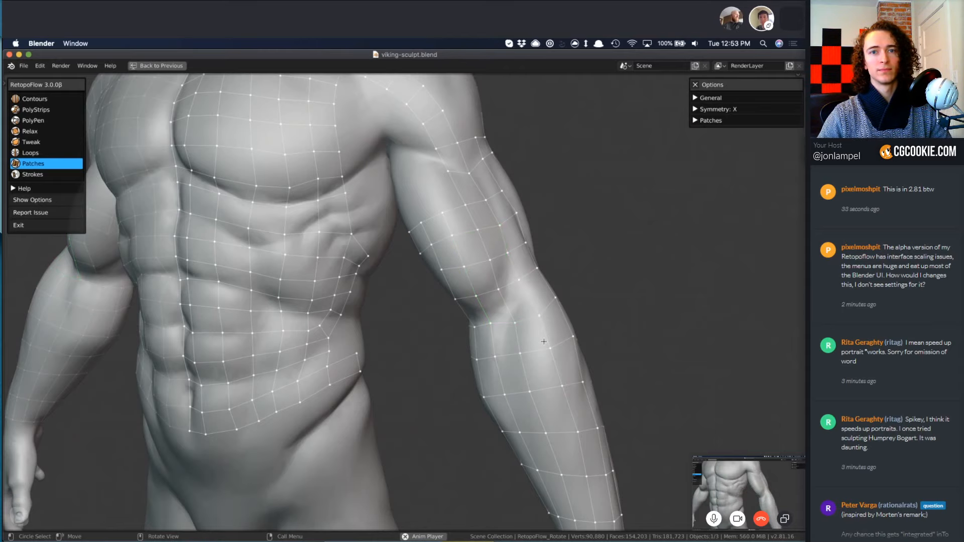
{"action": "key", "text": "KP_1"}
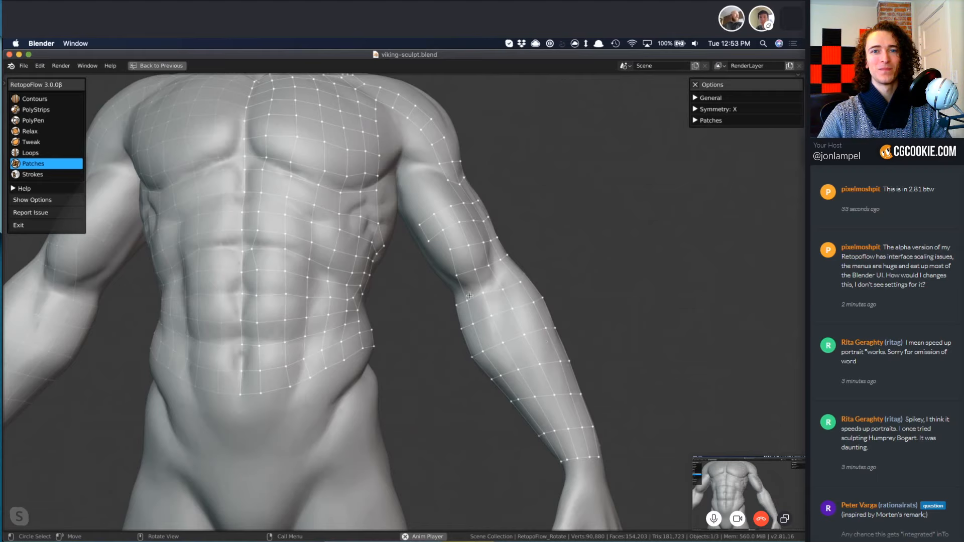
{"action": "mouse_move", "coordinate": [425, 229]}
{"action": "middle_mouse_down", "text": "shift"}
{"action": "mouse_move", "coordinate": [518, 290]}
{"action": "mouse_move", "coordinate": [504, 311]}
{"action": "middle_mouse_up", "text": "shift"}
{"action": "scroll", "coordinate": [531, 268], "scroll_direction": "down", "scroll_amount": 3}
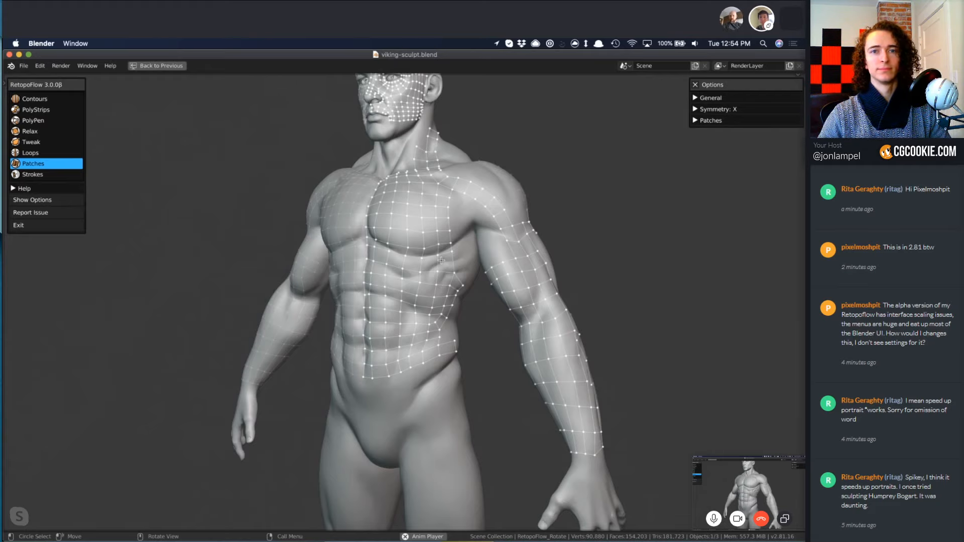
{"action": "mouse_move", "coordinate": [451, 284]}
{"action": "middle_mouse_down"}
{"action": "mouse_move", "coordinate": [457, 307]}
{"action": "mouse_move", "coordinate": [495, 298]}
{"action": "mouse_move", "coordinate": [504, 285]}
{"action": "middle_mouse_up"}
Add PolyPen faces on the upper inner biceps, extending from the strip just below the shoulder.
{"action": "scroll", "coordinate": [507, 294], "scroll_direction": "up", "scroll_amount": 4}
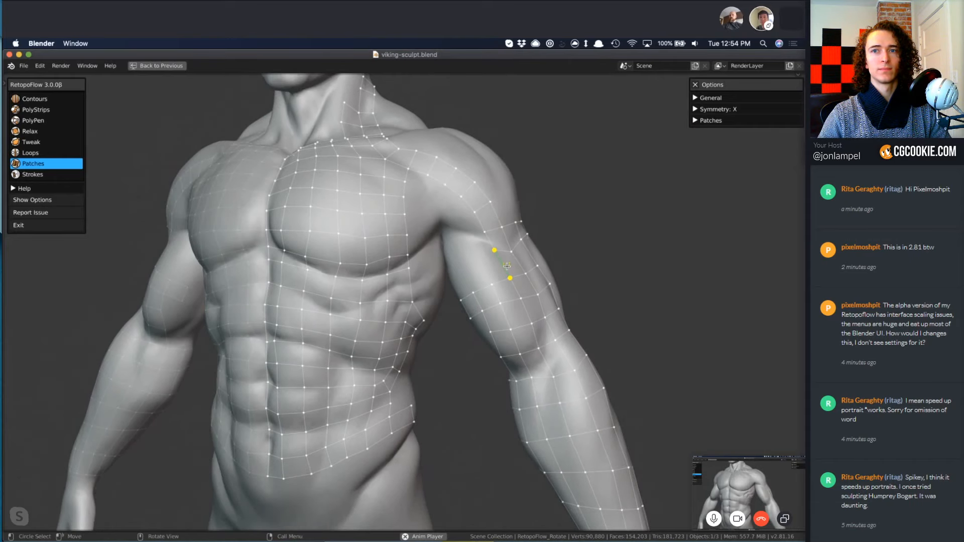
{"action": "key", "text": "3"}
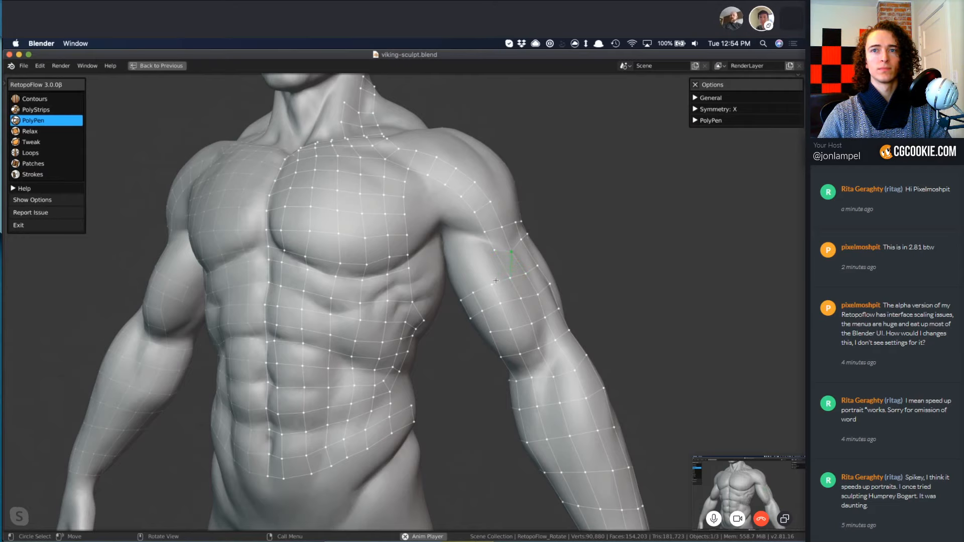
{"action": "middle_click_drag", "start_coordinate": [490, 279], "coordinate": [476, 277]}
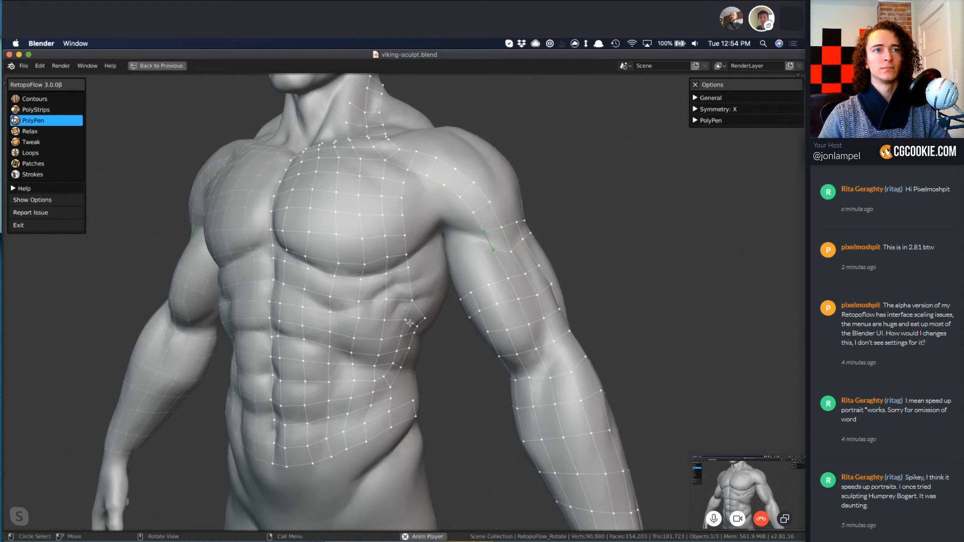
{"action": "middle_click_drag", "start_coordinate": [410, 323], "coordinate": [496, 243]}
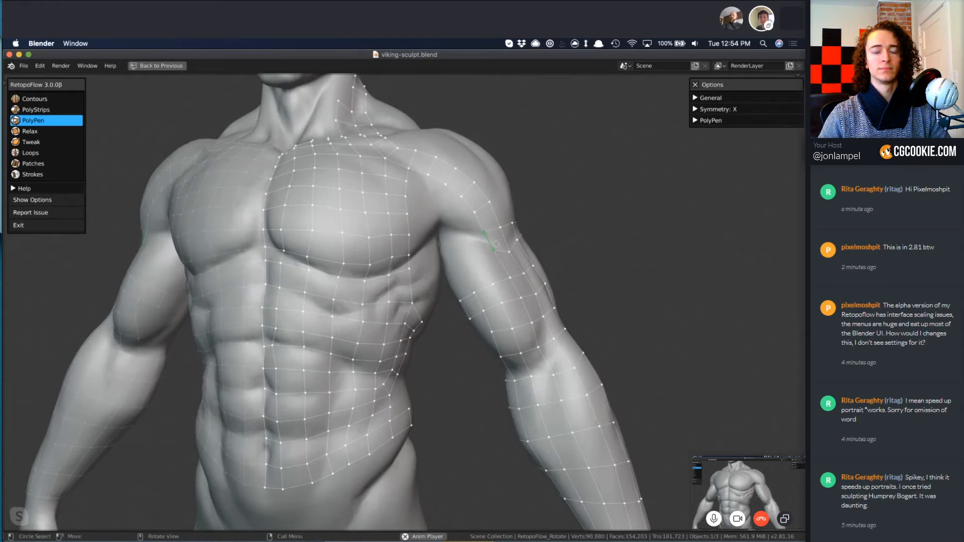
{"action": "left_click", "coordinate": [468, 237]}
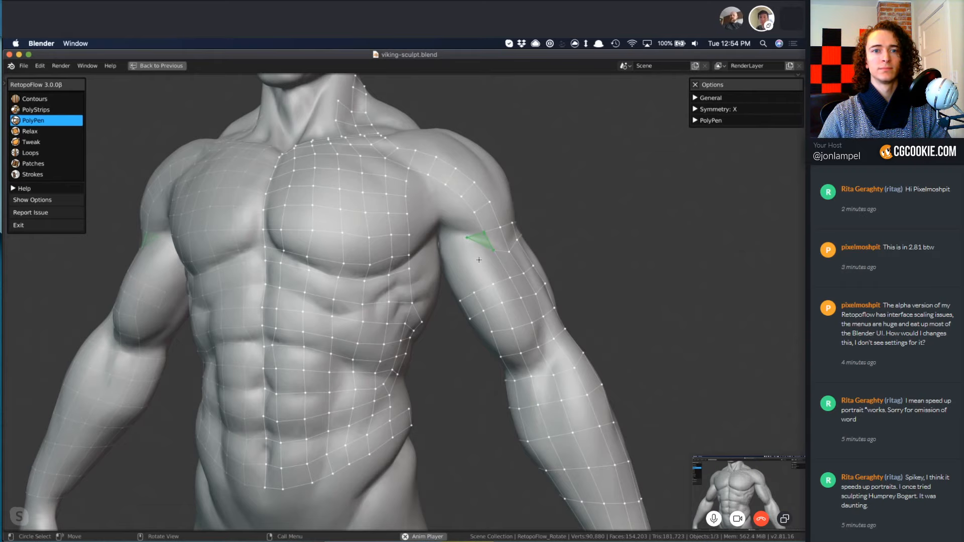
{"action": "middle_click_drag", "start_coordinate": [486, 258], "coordinate": [498, 282]}
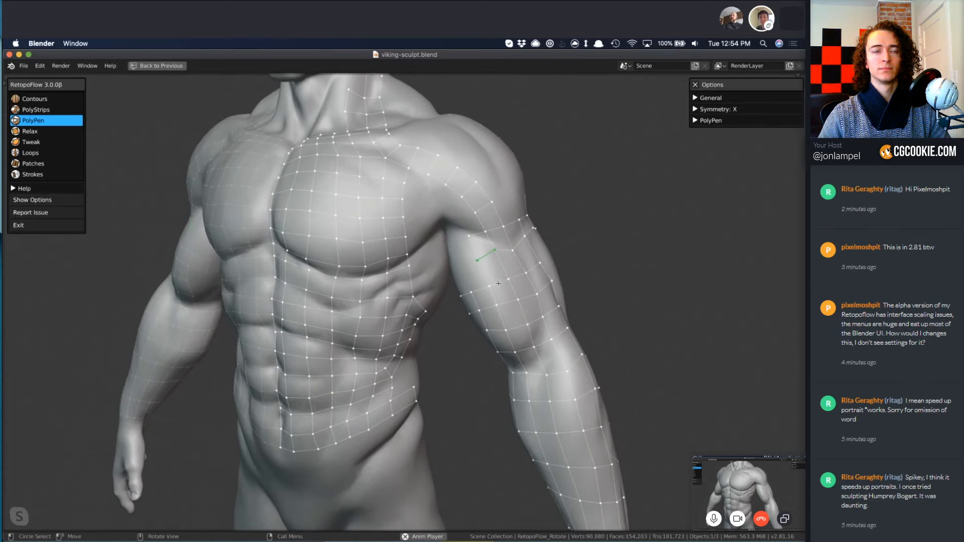
{"action": "left_click", "coordinate": [481, 267]}
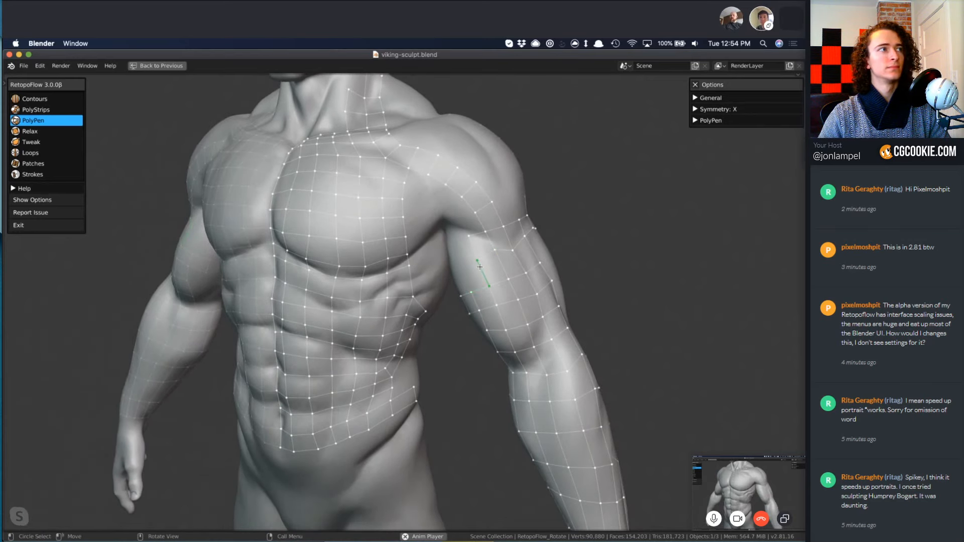
Select edges and a face of the new quads on the upper inner biceps with PolyPen.
{"action": "key", "text": "2"}
{"action": "key", "text": "3"}
{"action": "left_click", "coordinate": [475, 242]}
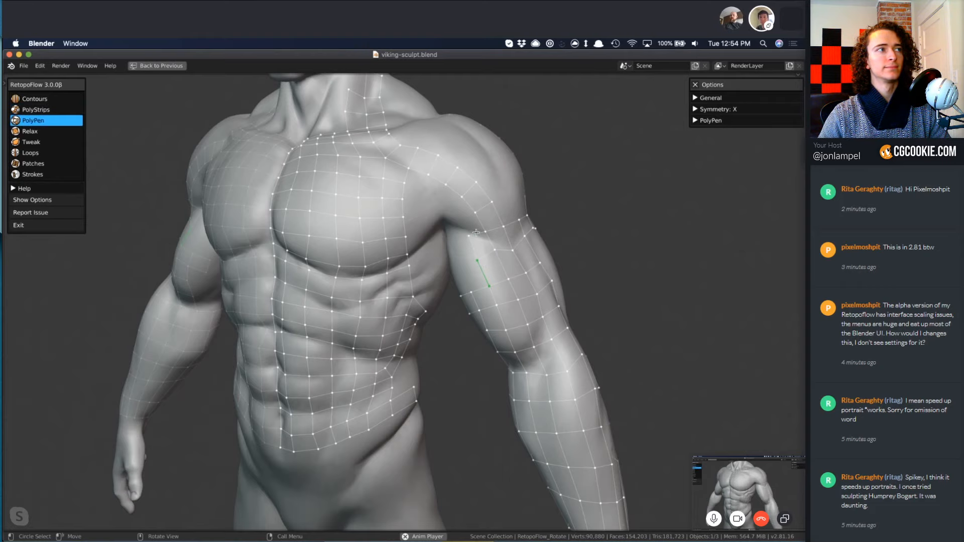
{"action": "middle_click_drag", "start_coordinate": [474, 242], "coordinate": [504, 263]}
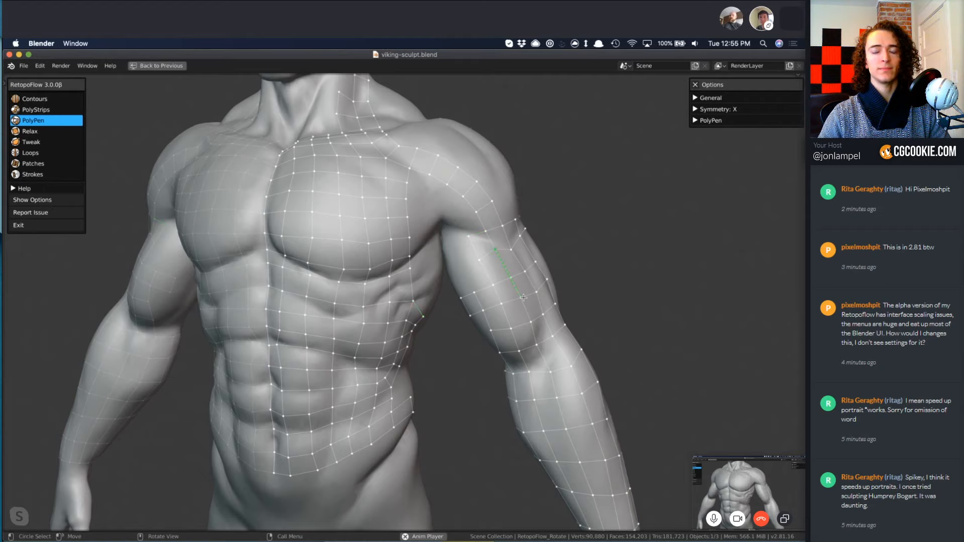
{"action": "left_click", "coordinate": [489, 251]}
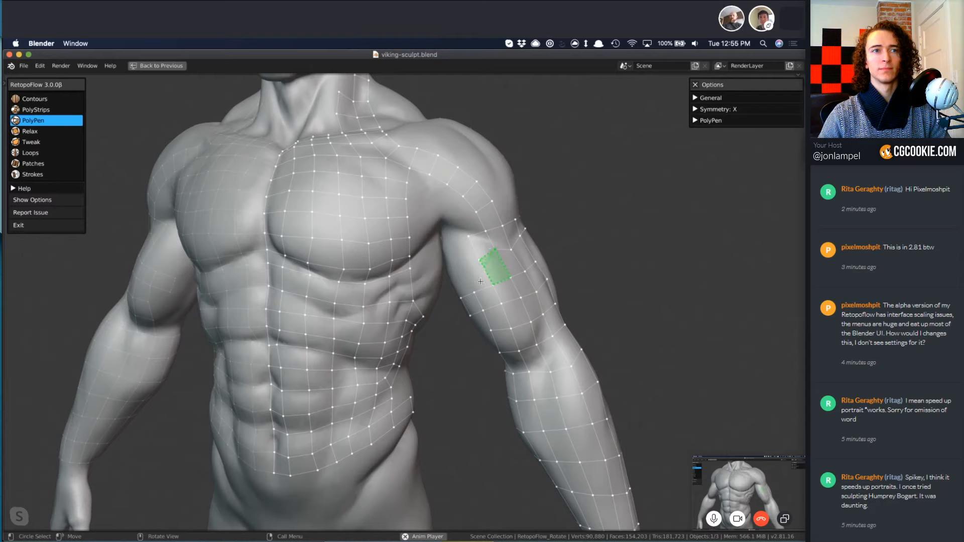
{"action": "left_click", "coordinate": [503, 267], "text": "ctrl"}
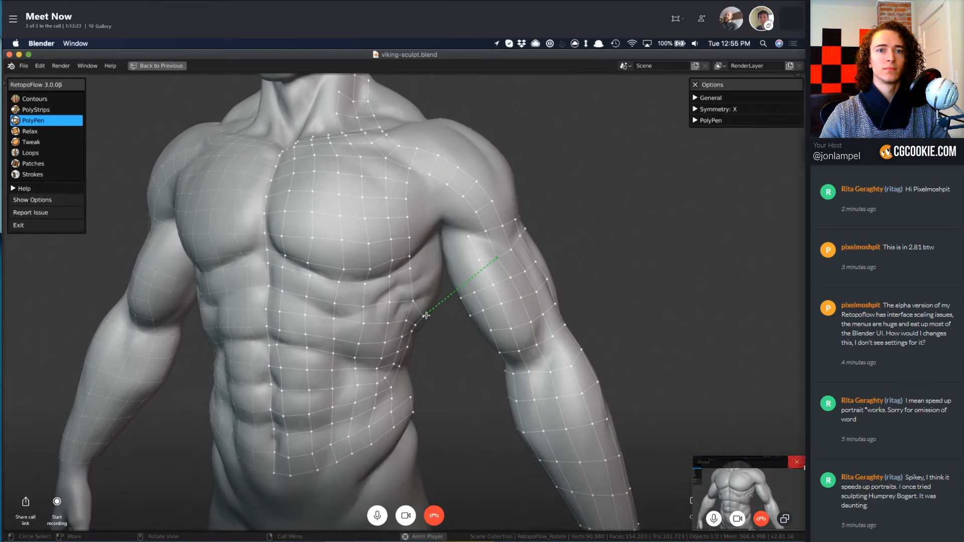
{"action": "left_click", "coordinate": [803, 463]}
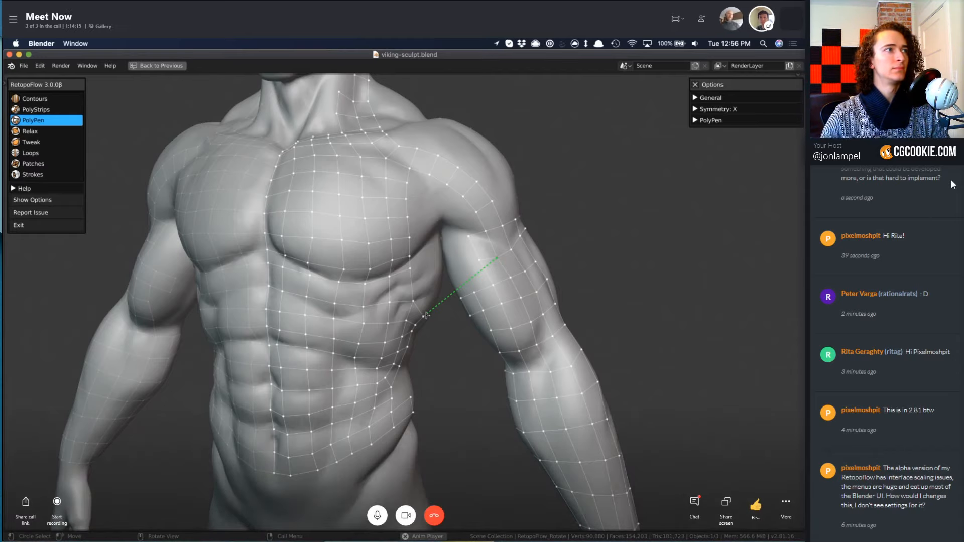
{"action": "left_click_drag", "start_coordinate": [952, 182], "coordinate": [884, 163]}
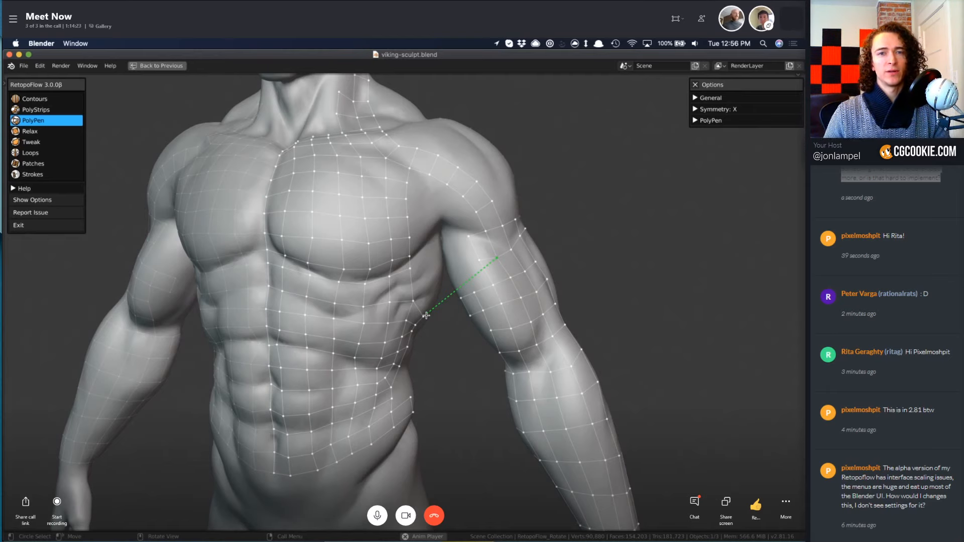
{"action": "scroll", "coordinate": [927, 293], "scroll_direction": "up", "scroll_amount": 3}
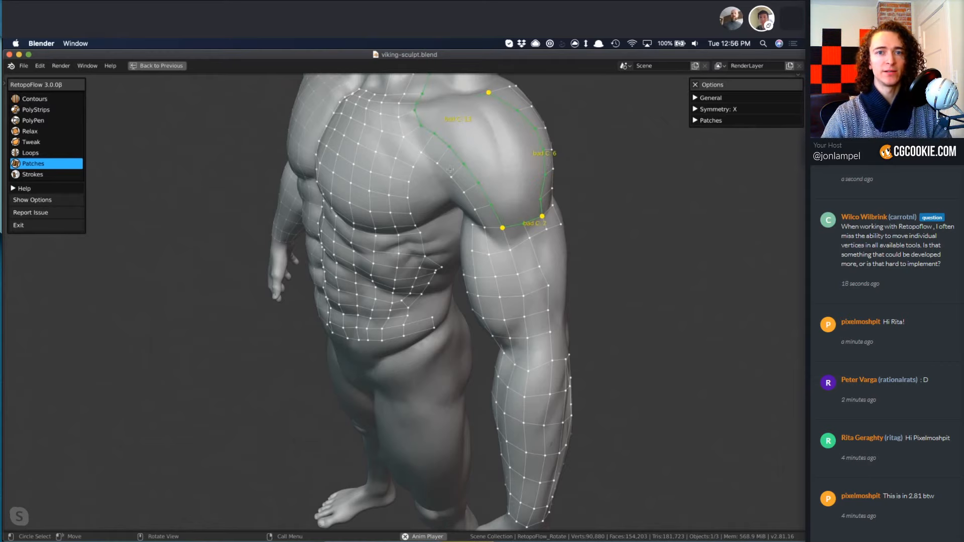
Deselect the boundary edges running up the neck, and fill the open deltoid area of the shoulder with Patches.
{"action": "middle_click_drag", "start_coordinate": [451, 169], "coordinate": [405, 266], "text": "shift"}
{"action": "left_click_drag", "start_coordinate": [399, 120], "coordinate": [385, 154], "text": "shift"}
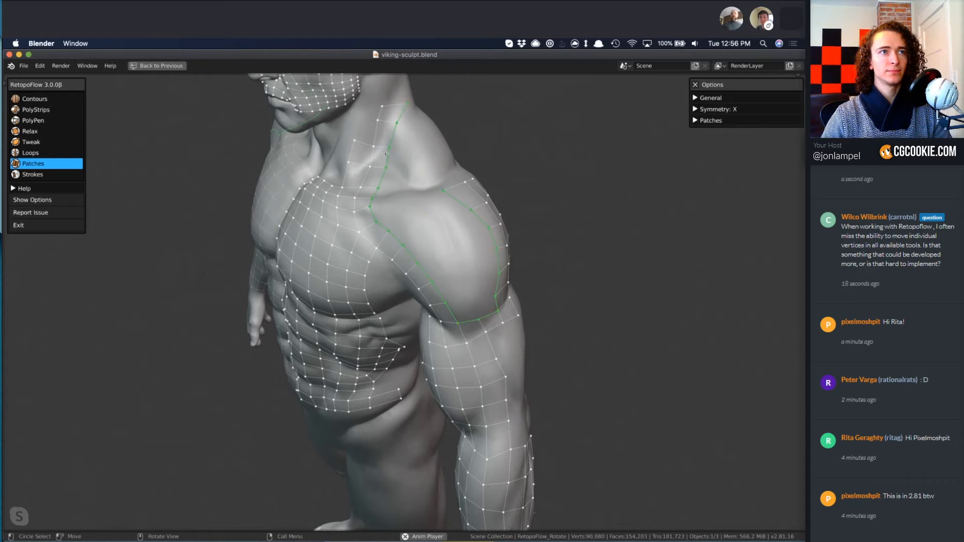
{"action": "left_click", "coordinate": [387, 156], "text": "shift"}
{"action": "left_click", "coordinate": [392, 135], "text": "shift"}
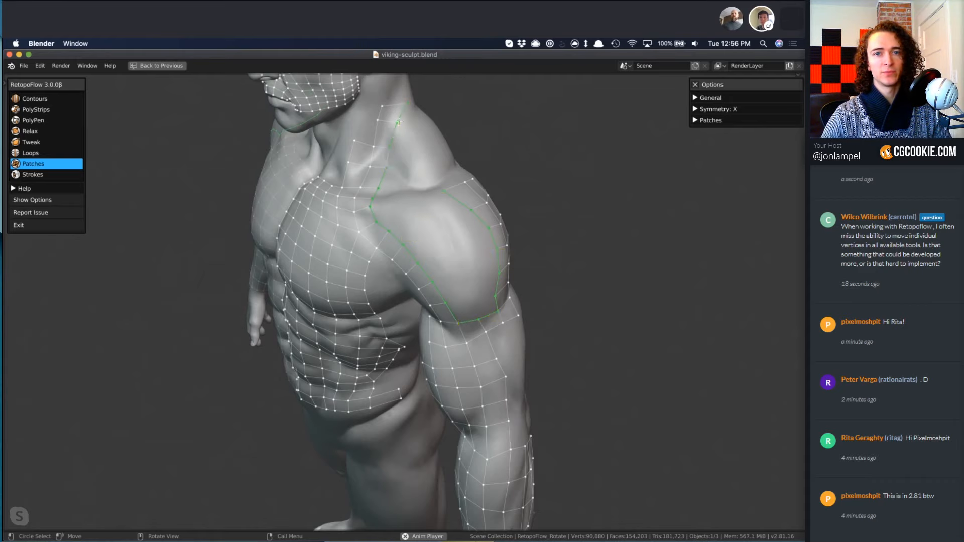
{"action": "left_click", "coordinate": [382, 181], "text": "shift"}
{"action": "left_click", "coordinate": [375, 193], "text": "shift"}
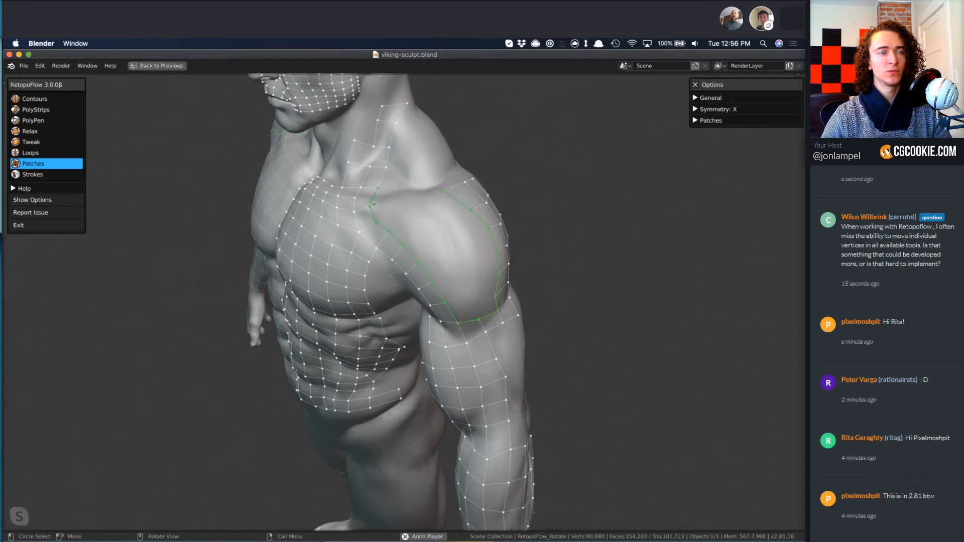
{"action": "left_click", "coordinate": [373, 210], "text": "shift"}
{"action": "key", "text": "f"}
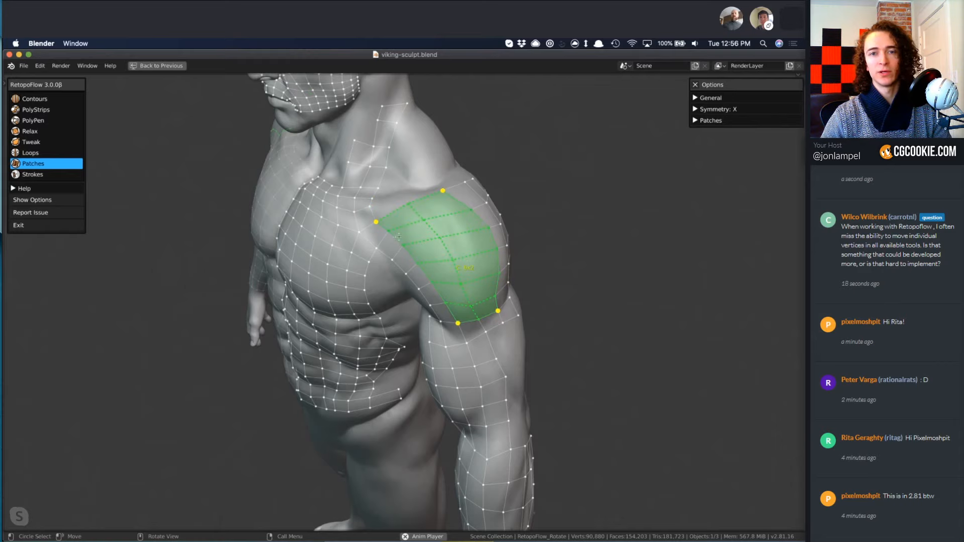
{"action": "key", "text": "f"}
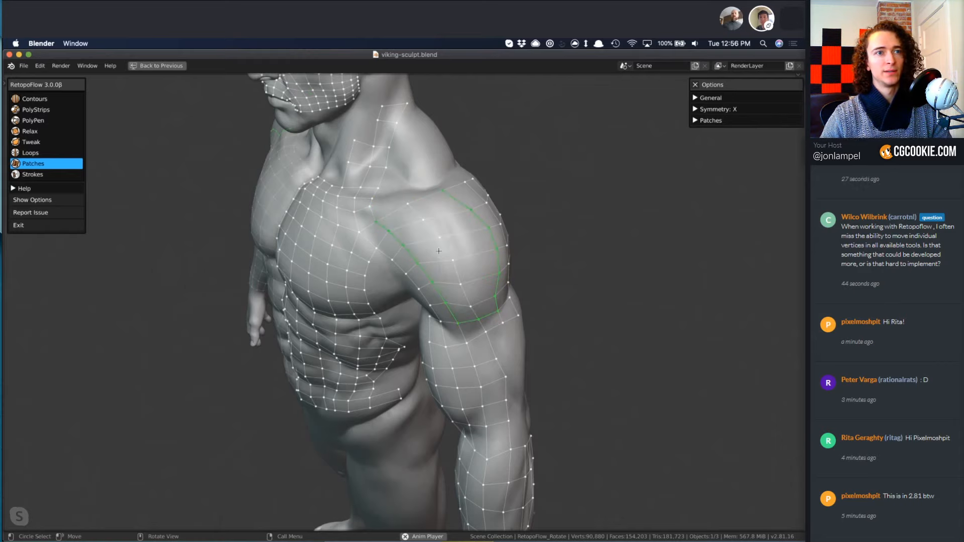
Smooth the new quads across the front and side of the deltoid with Relax.
{"action": "middle_click_drag", "start_coordinate": [410, 273], "coordinate": [433, 285]}
{"action": "key", "text": "4"}
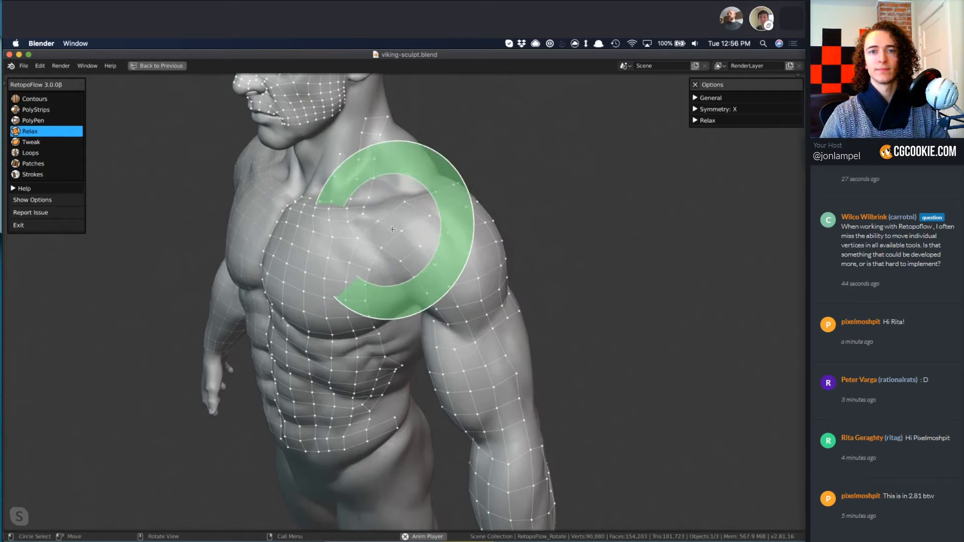
{"action": "middle_click_drag", "start_coordinate": [499, 331], "coordinate": [402, 304]}
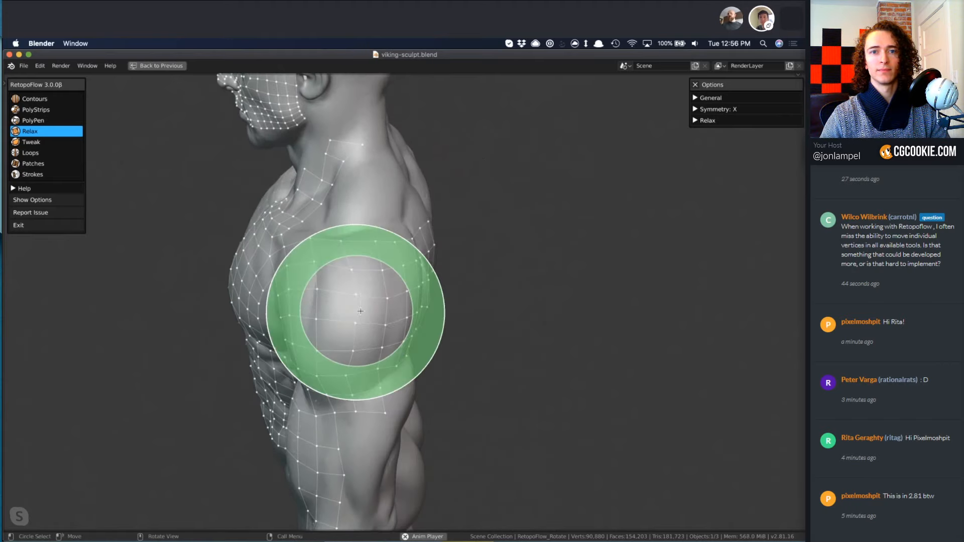
{"action": "mouse_move", "coordinate": [358, 376]}
{"action": "middle_mouse_down"}
{"action": "mouse_move", "coordinate": [321, 346]}
{"action": "mouse_move", "coordinate": [405, 231]}
{"action": "middle_mouse_up"}
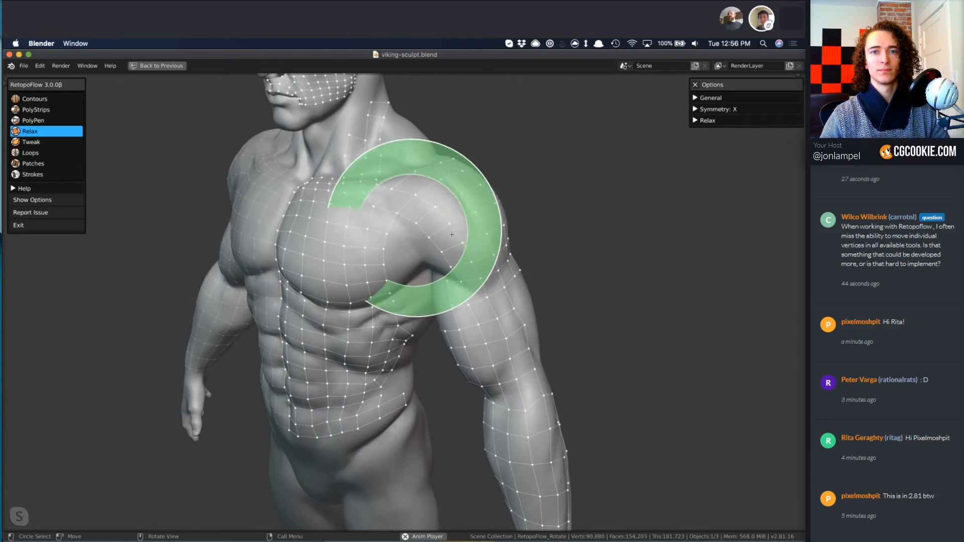
{"action": "mouse_move", "coordinate": [390, 326]}
{"action": "middle_mouse_down"}
{"action": "mouse_move", "coordinate": [518, 291]}
{"action": "mouse_move", "coordinate": [444, 334]}
{"action": "mouse_move", "coordinate": [539, 335]}
{"action": "middle_mouse_up"}
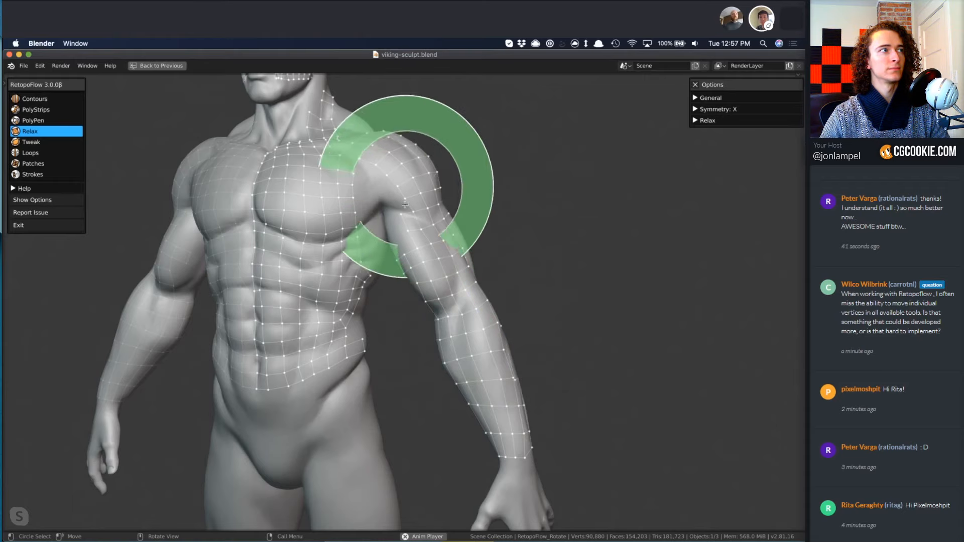
Select the boundary edge at the front of the shoulder with PolyPen, exit RetopoFlow, and fill a face from it in Edit Mode.
{"action": "key", "text": "2"}
{"action": "key", "text": "3"}
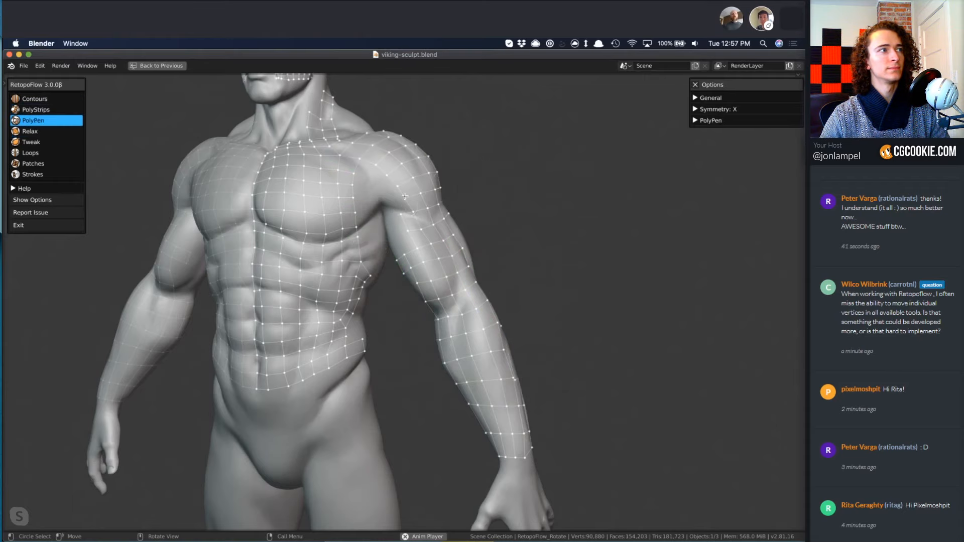
{"action": "mouse_move", "coordinate": [394, 223]}
{"action": "middle_mouse_down", "text": "shift"}
{"action": "mouse_move", "coordinate": [407, 273]}
{"action": "mouse_move", "coordinate": [545, 356]}
{"action": "middle_mouse_up", "text": "shift"}
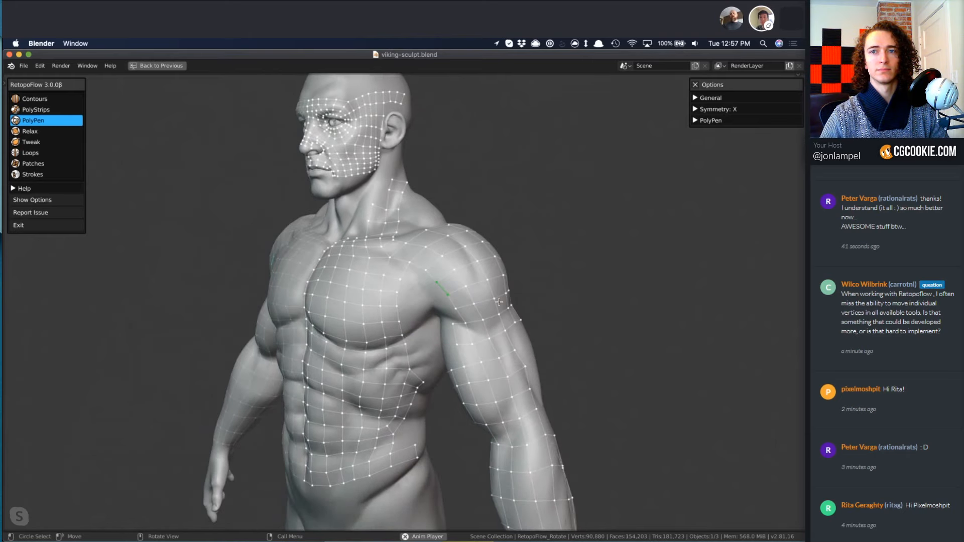
{"action": "left_click", "coordinate": [20, 225]}
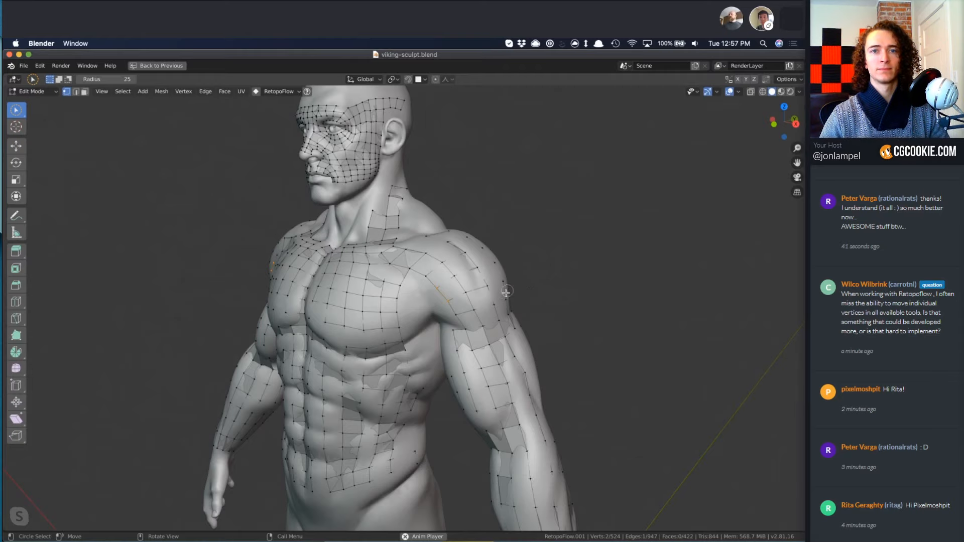
{"action": "key", "text": "f"}
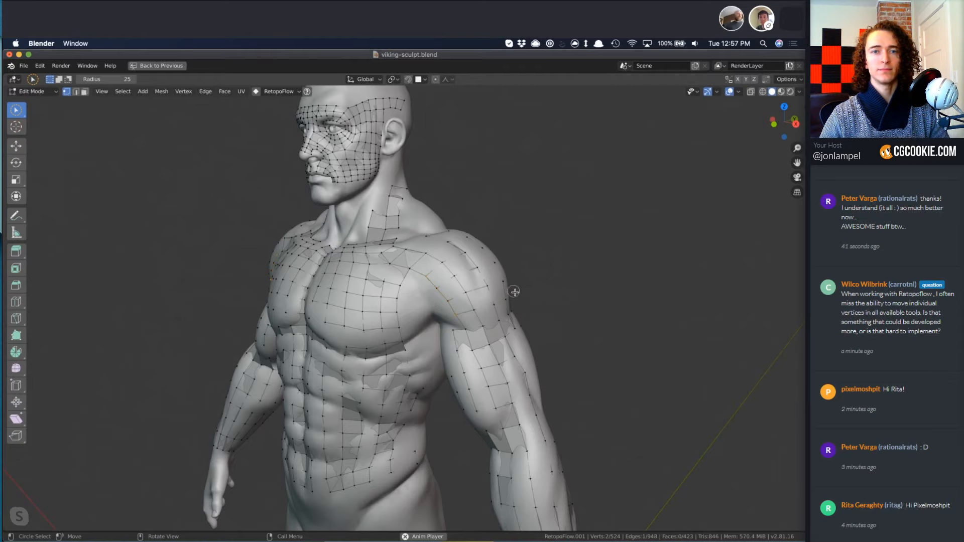
Switch from Circle Select to the Tweak select tool, deselect everything, and restart RetopoFlow with Contours.
{"action": "left_click", "coordinate": [17, 112]}
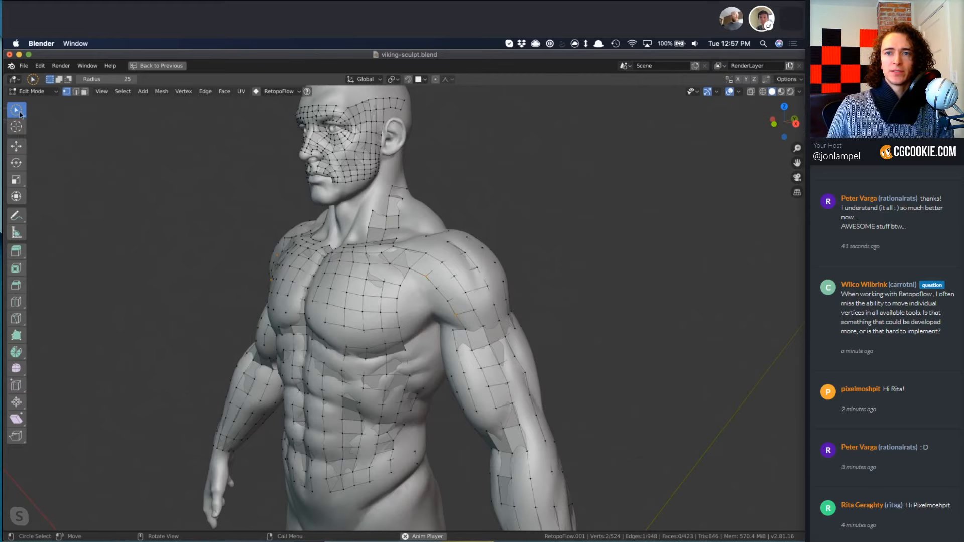
{"action": "left_click", "coordinate": [20, 113]}
{"action": "left_click", "coordinate": [57, 113]}
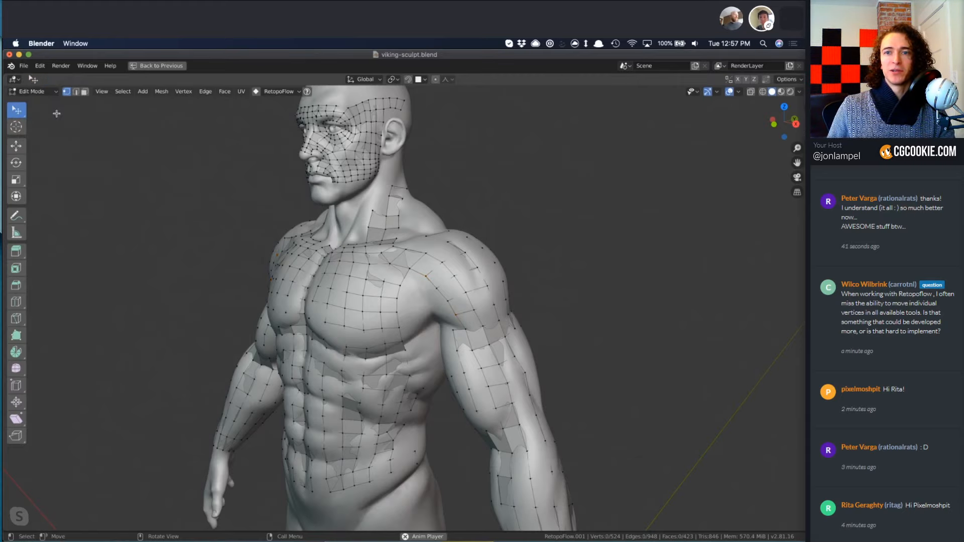
{"action": "middle_click_drag", "start_coordinate": [275, 258], "coordinate": [361, 185]}
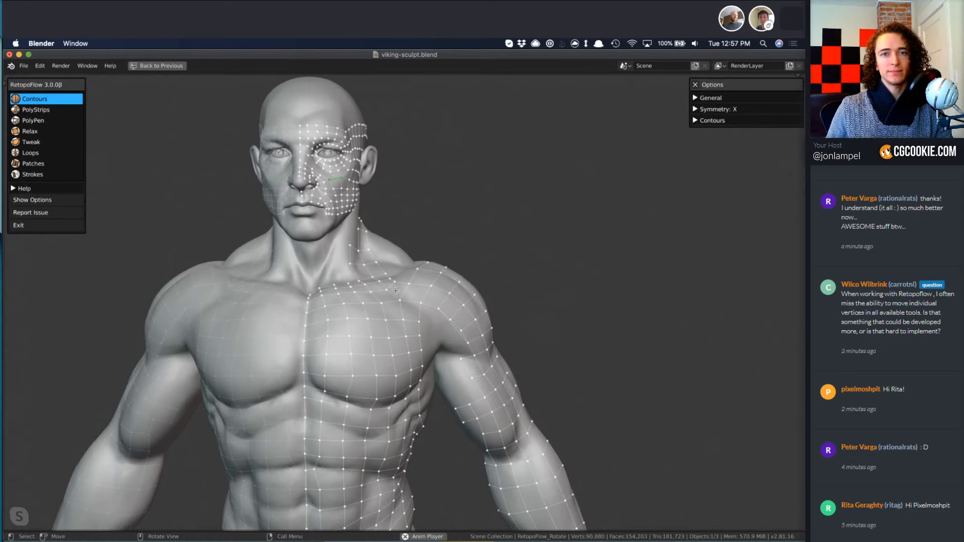
Smooth the quads on the cheek beside the nose and below the eye with Relax.
{"action": "middle_click_drag", "start_coordinate": [373, 213], "coordinate": [360, 263]}
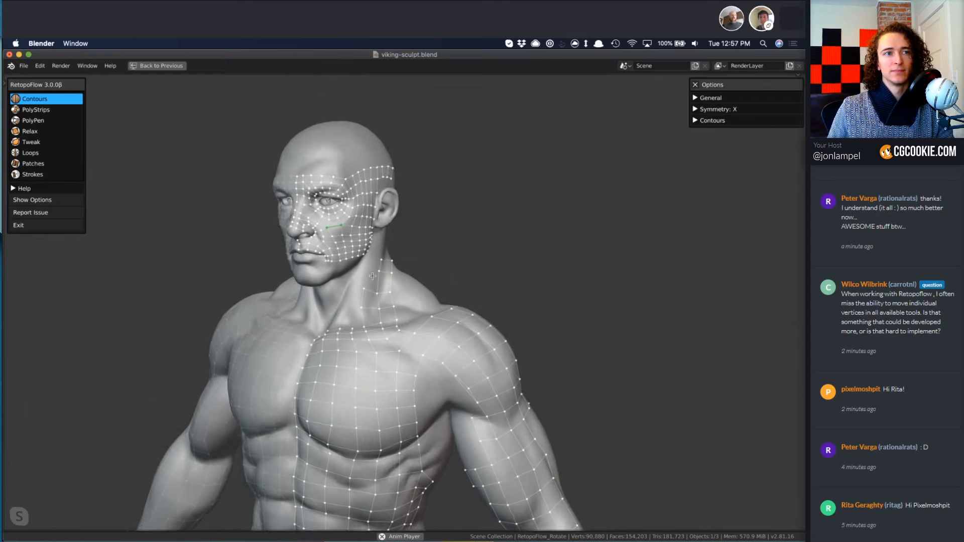
{"action": "scroll", "coordinate": [360, 262], "scroll_direction": "up", "scroll_amount": 4}
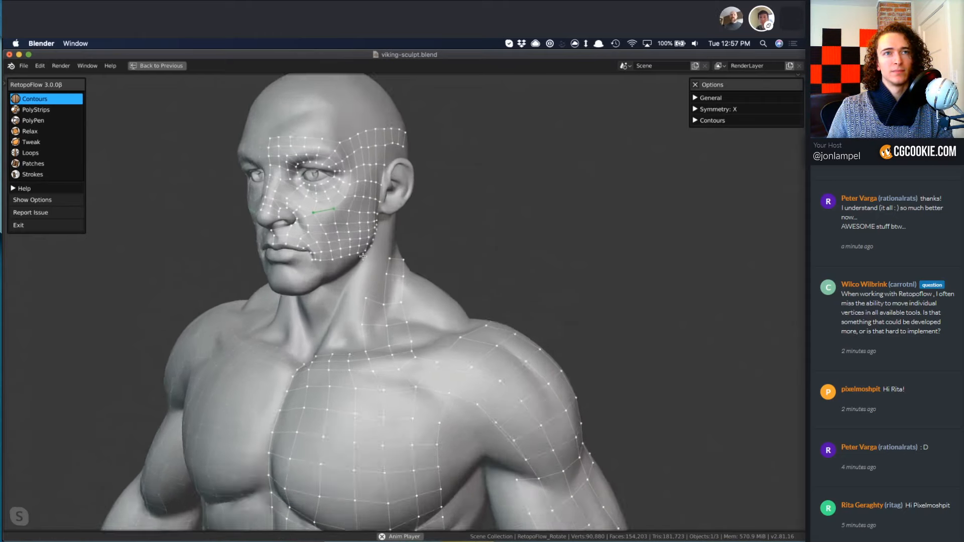
{"action": "key", "text": "4"}
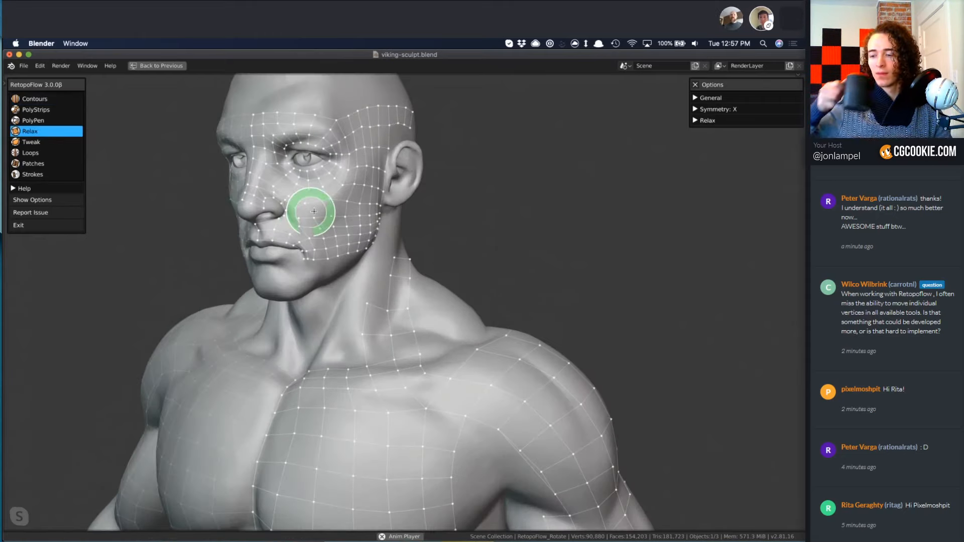
{"action": "scroll", "coordinate": [256, 208], "scroll_direction": "up", "scroll_amount": 5}
{"action": "scroll", "coordinate": [323, 205], "scroll_direction": "down", "scroll_amount": 3}
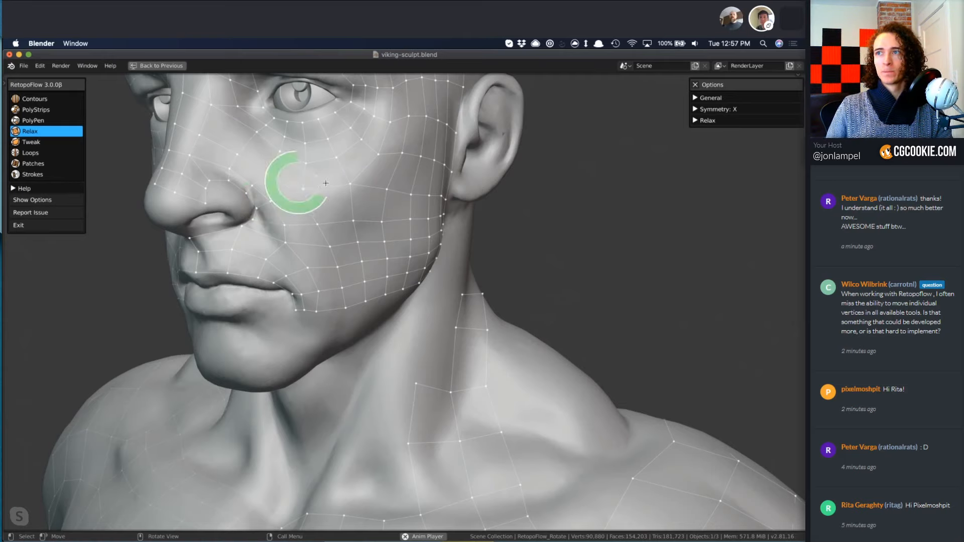
{"action": "mouse_move", "coordinate": [324, 211]}
{"action": "left_mouse_down"}
{"action": "mouse_move", "coordinate": [285, 213]}
{"action": "mouse_move", "coordinate": [305, 218]}
{"action": "mouse_move", "coordinate": [339, 283]}
{"action": "mouse_move", "coordinate": [363, 282]}
{"action": "mouse_move", "coordinate": [389, 116]}
{"action": "mouse_move", "coordinate": [367, 158]}
{"action": "left_mouse_up"}
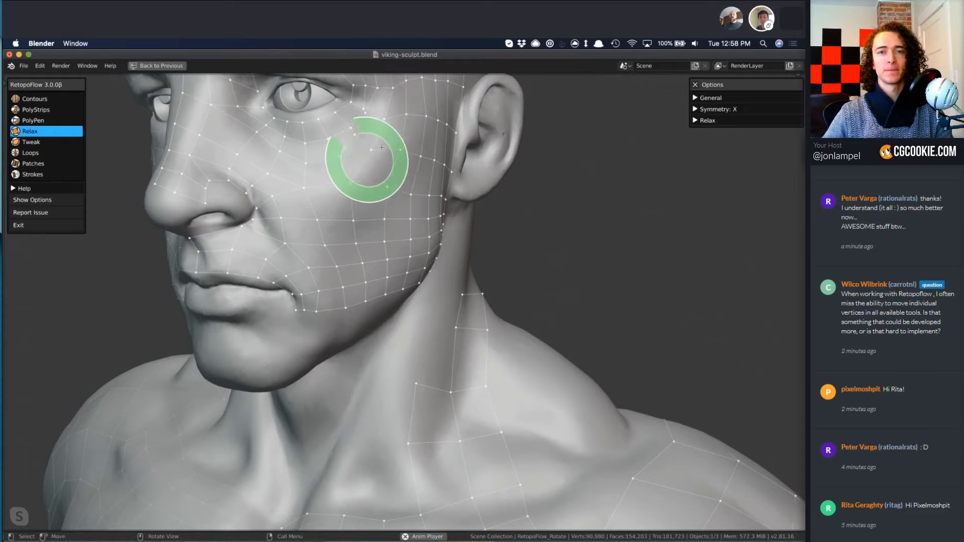
Delete the long edge bridging the boundary at the front of the shoulder, using PolyPen.
{"action": "scroll", "coordinate": [540, 275], "scroll_direction": "down", "scroll_amount": 5}
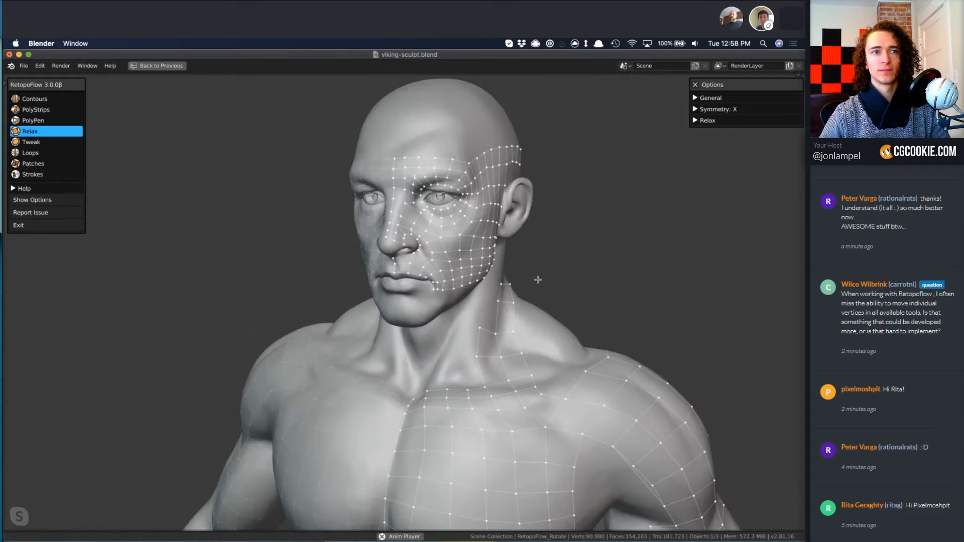
{"action": "middle_click_drag", "start_coordinate": [467, 279], "coordinate": [417, 320]}
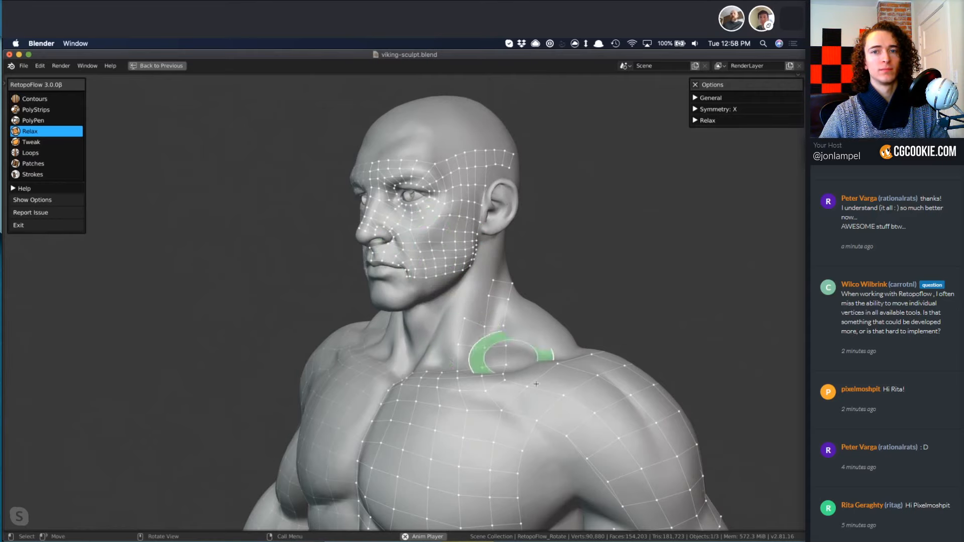
{"action": "middle_click_drag", "start_coordinate": [535, 373], "coordinate": [504, 317], "text": "shift"}
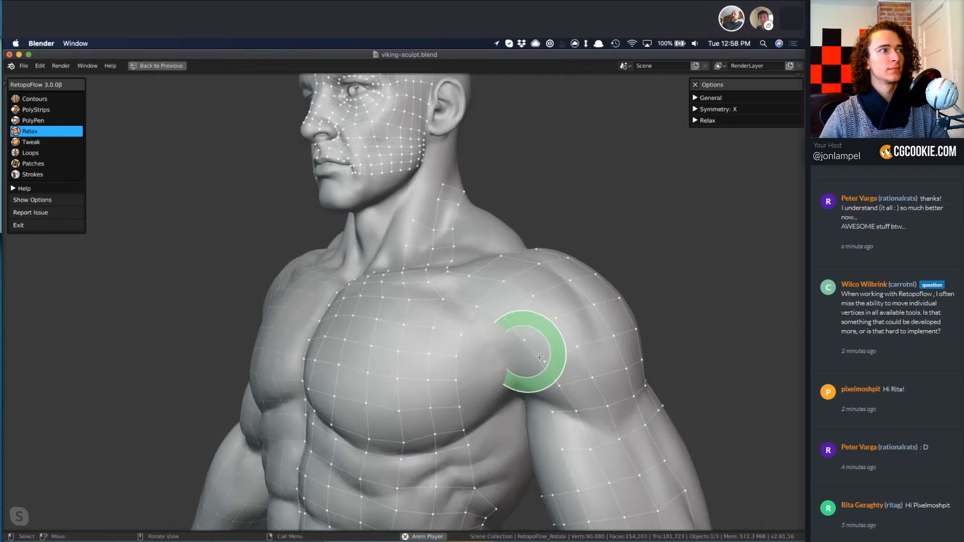
{"action": "key", "text": "3"}
{"action": "key", "text": "x"}
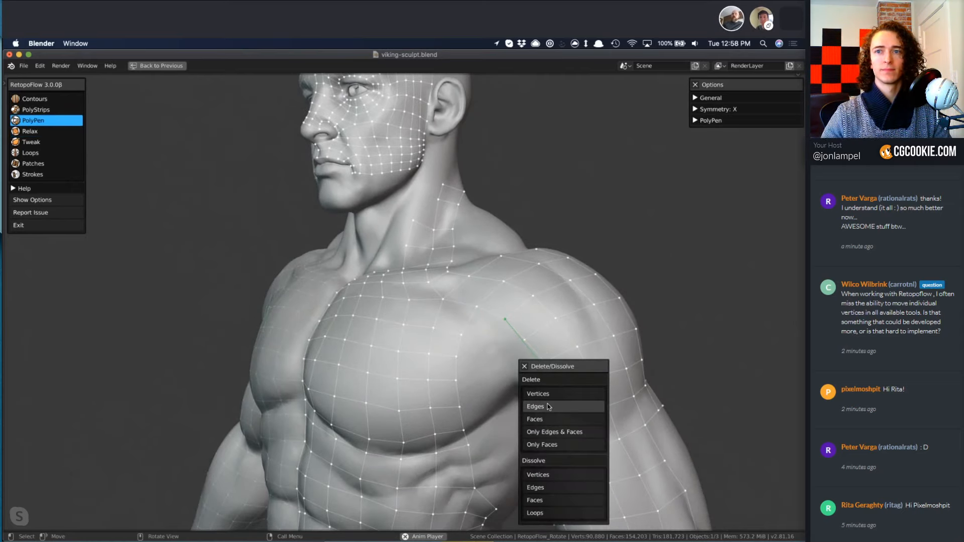
{"action": "left_click", "coordinate": [548, 406]}
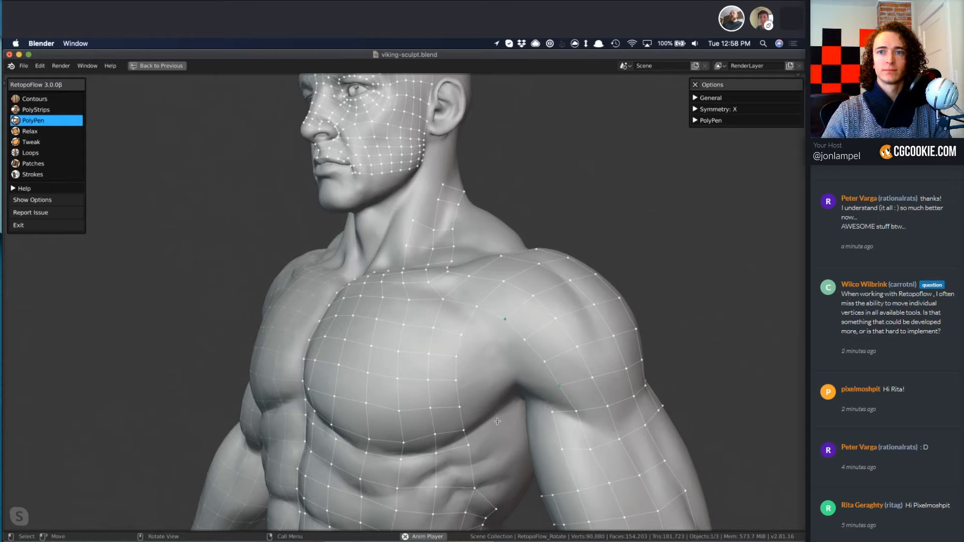
Turn off X symmetry for the retopology mesh and close the RetopoFlow options.
{"action": "scroll", "coordinate": [572, 413], "scroll_direction": "down", "scroll_amount": 8}
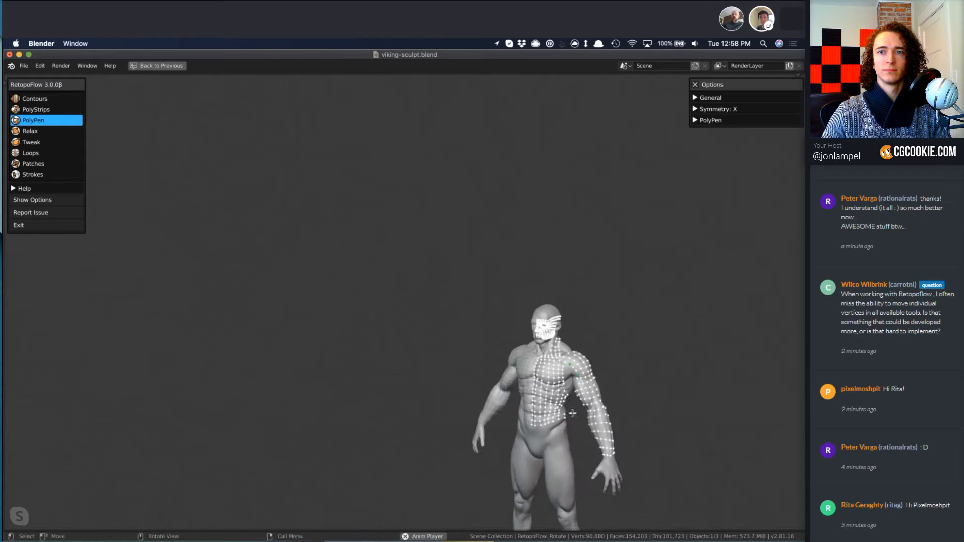
{"action": "middle_click_drag", "start_coordinate": [572, 413], "coordinate": [555, 394]}
{"action": "middle_click_drag", "start_coordinate": [550, 355], "coordinate": [548, 359]}
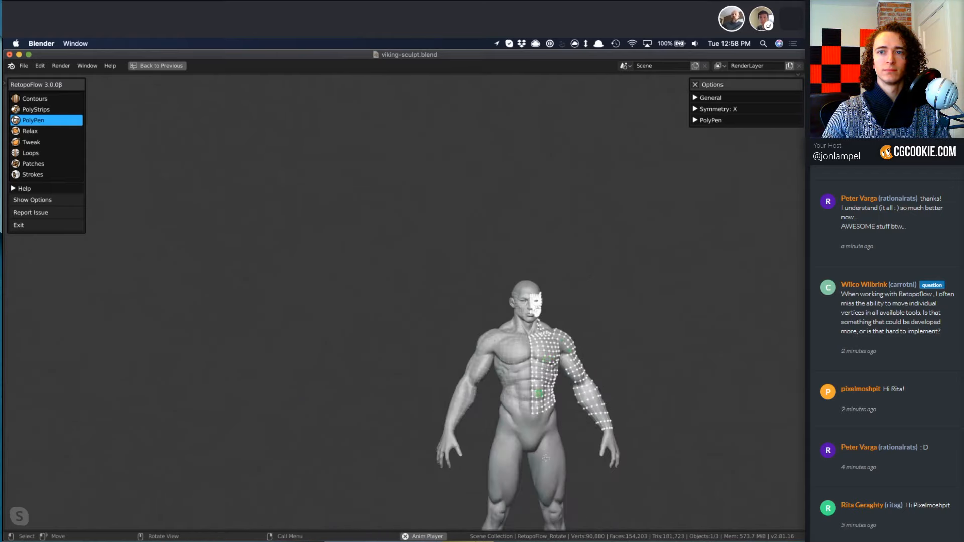
{"action": "left_click", "coordinate": [696, 110]}
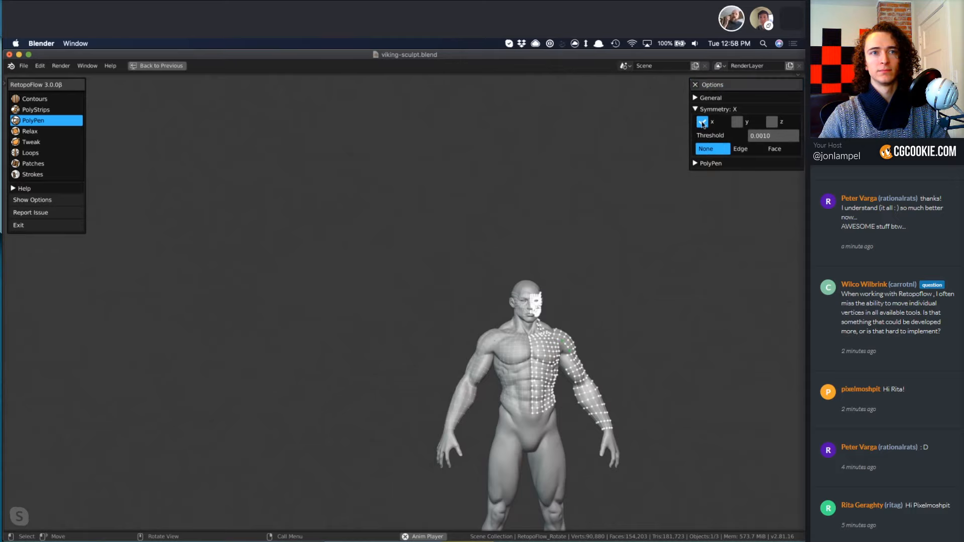
{"action": "left_click", "coordinate": [702, 123]}
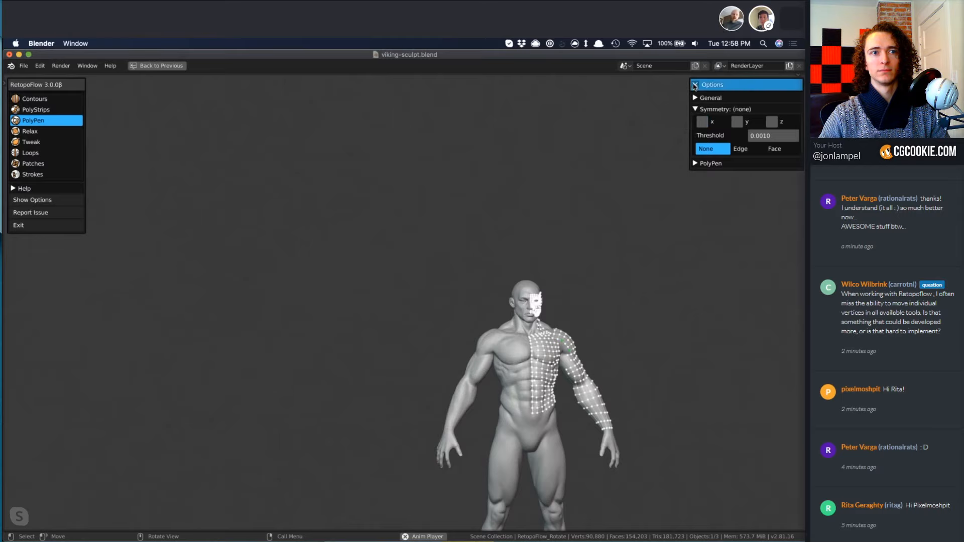
{"action": "left_click", "coordinate": [695, 85]}
Cut three connected 16-segment loops around the figure's left thigh with Contours, and move the lowest loop slightly up.
{"action": "middle_click_drag", "start_coordinate": [585, 451], "coordinate": [537, 427], "text": "shift"}
{"action": "scroll", "coordinate": [538, 426], "scroll_direction": "up", "scroll_amount": 10}
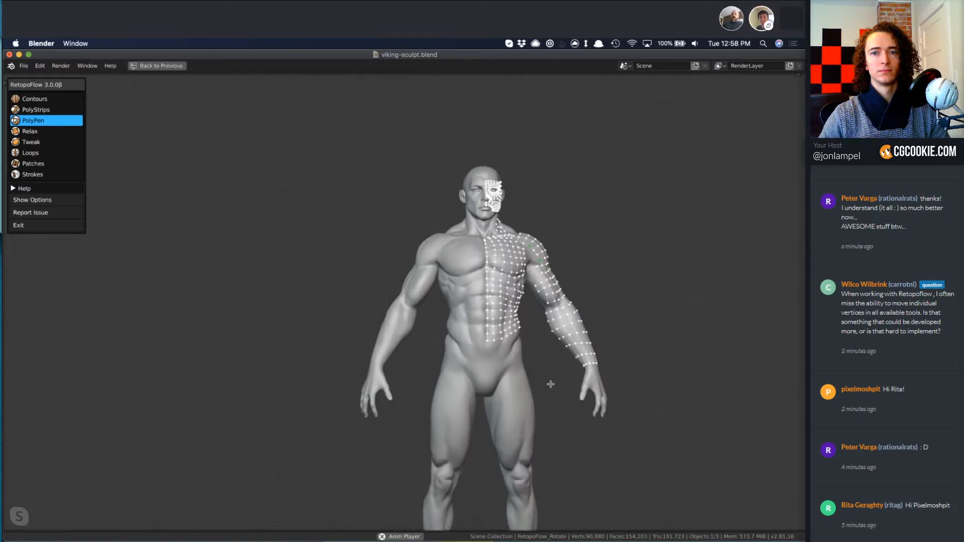
{"action": "scroll", "coordinate": [535, 428], "scroll_direction": "down", "scroll_amount": 6}
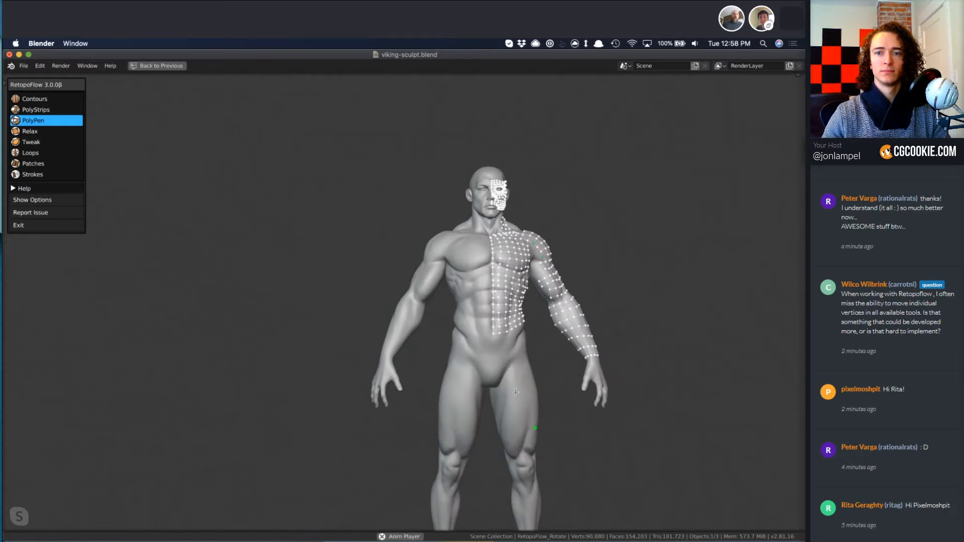
{"action": "middle_click_drag", "start_coordinate": [464, 321], "coordinate": [375, 286], "text": "shift"}
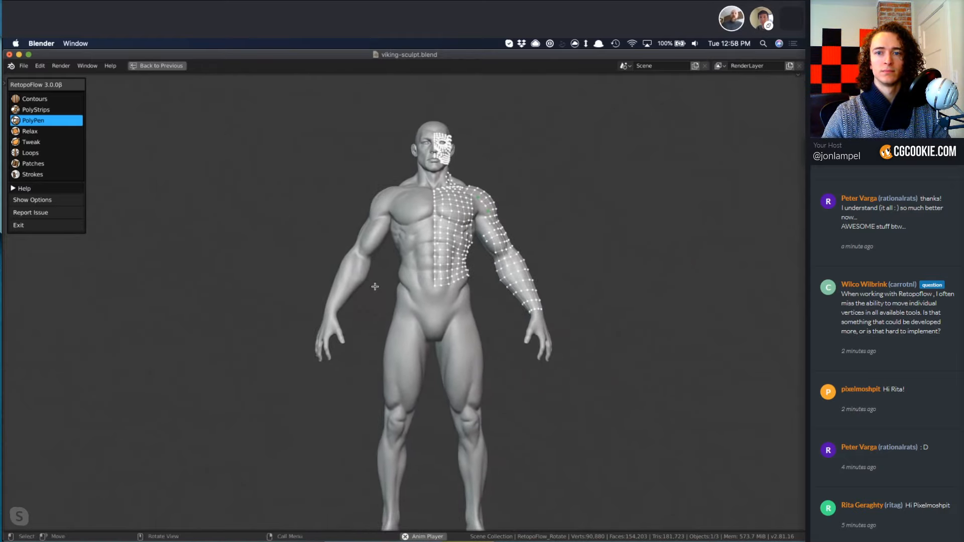
{"action": "key", "text": "1"}
{"action": "scroll", "coordinate": [497, 402], "scroll_direction": "up", "scroll_amount": 4}
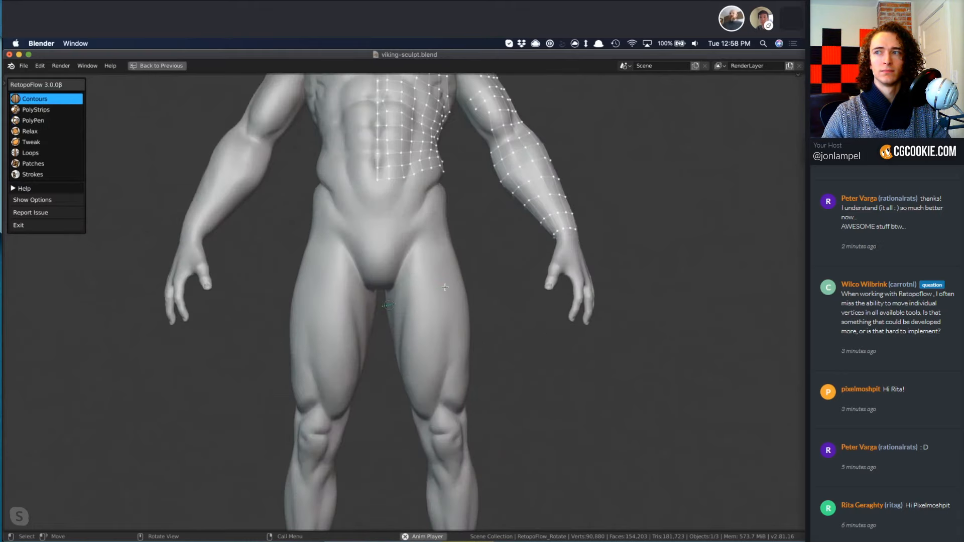
{"action": "left_click_drag", "start_coordinate": [445, 287], "coordinate": [478, 284]}
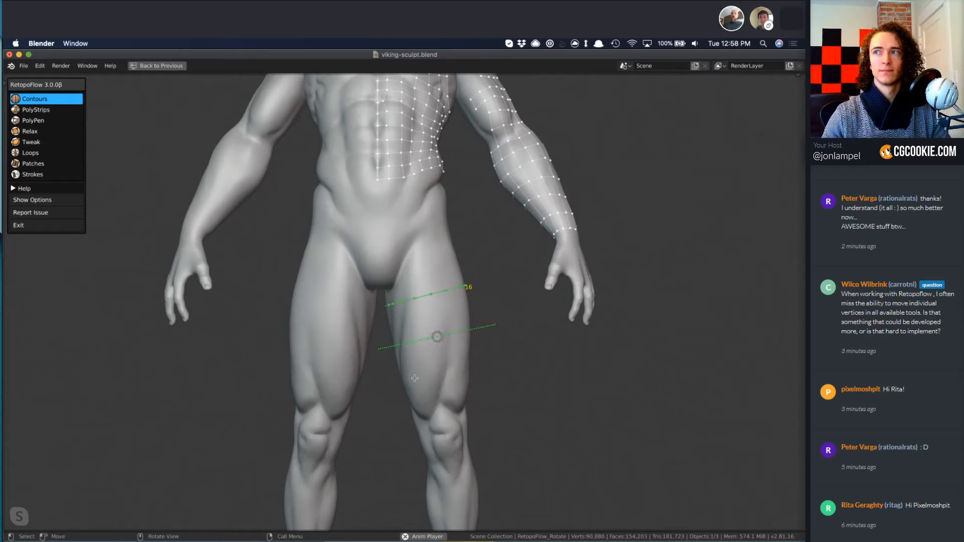
{"action": "left_click_drag", "start_coordinate": [371, 381], "coordinate": [497, 393]}
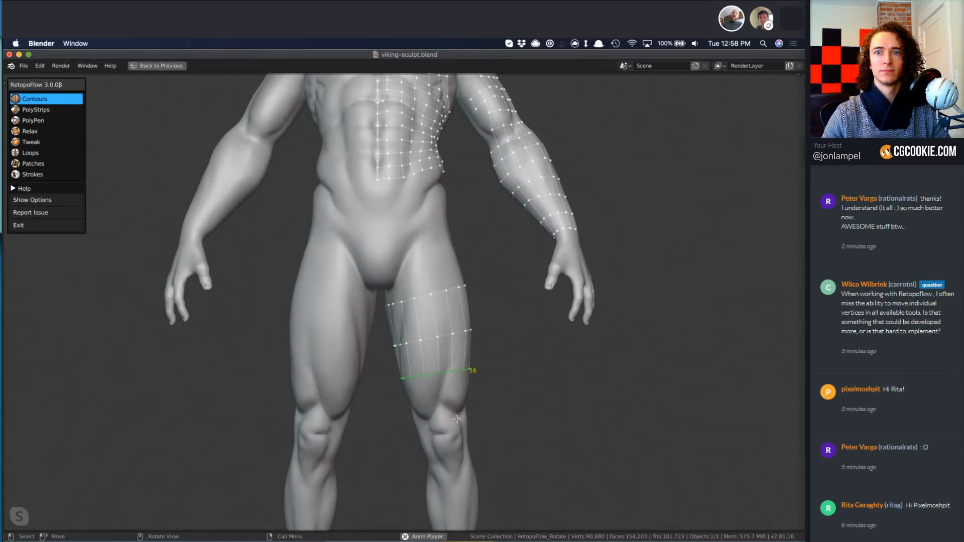
{"action": "key", "text": "g"}
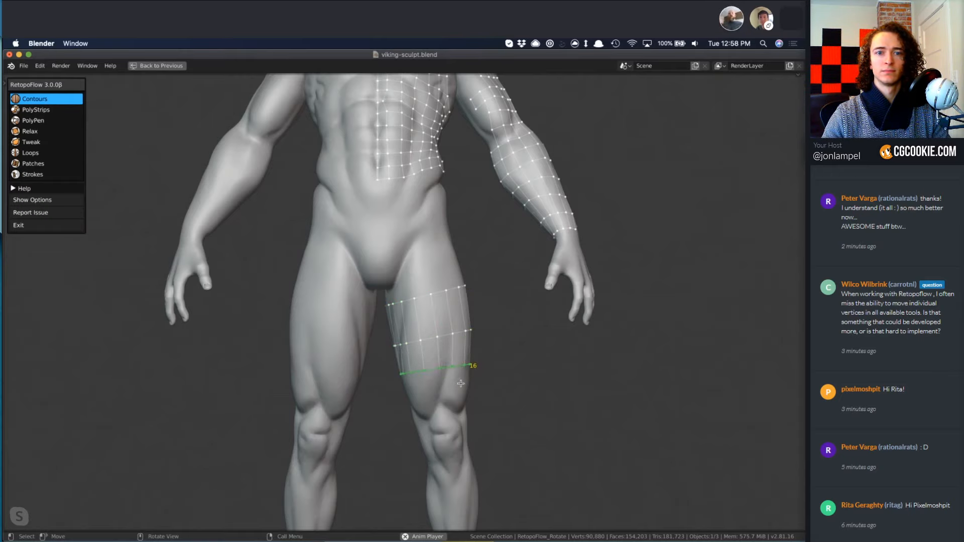
{"action": "key", "text": "3"}
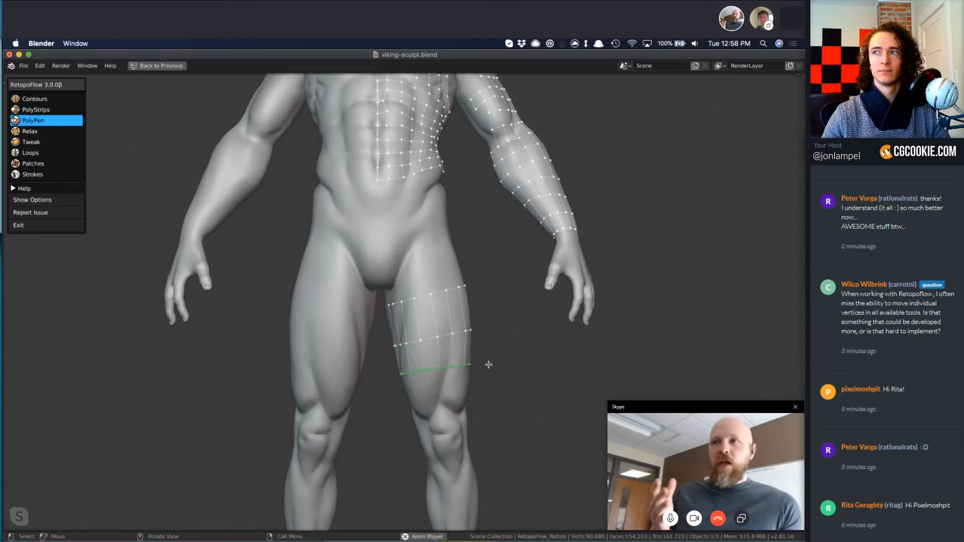
{"action": "mouse_move", "coordinate": [505, 329]}
{"action": "middle_mouse_down"}
{"action": "mouse_move", "coordinate": [256, 338]}
{"action": "mouse_move", "coordinate": [427, 382]}
{"action": "mouse_move", "coordinate": [462, 406]}
{"action": "middle_mouse_up"}
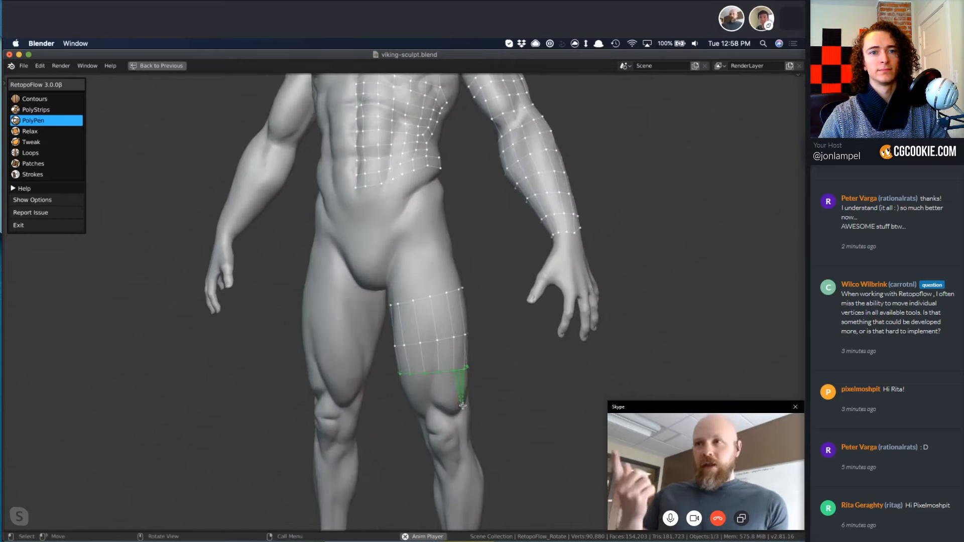
{"action": "scroll", "coordinate": [462, 406], "scroll_direction": "up", "scroll_amount": 2}
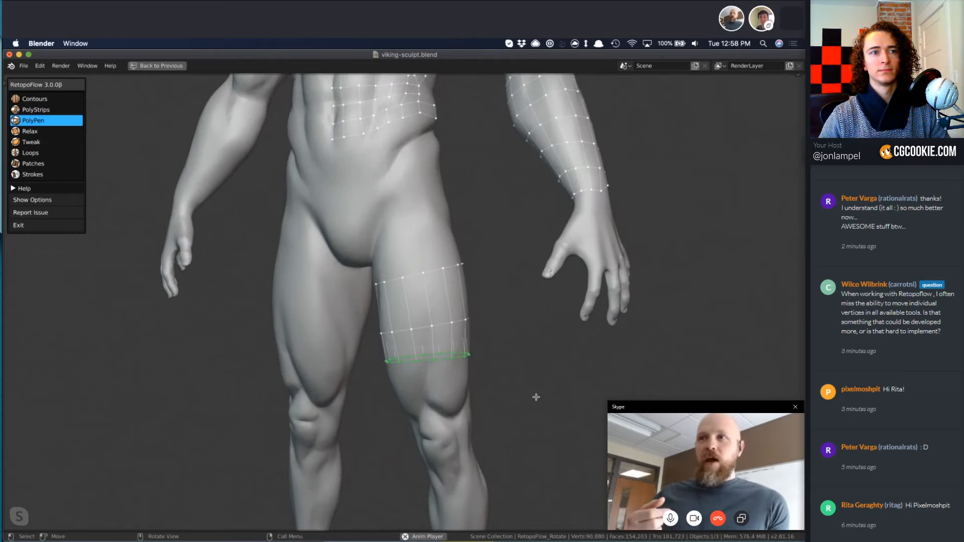
{"action": "middle_click_drag", "start_coordinate": [536, 397], "coordinate": [345, 297]}
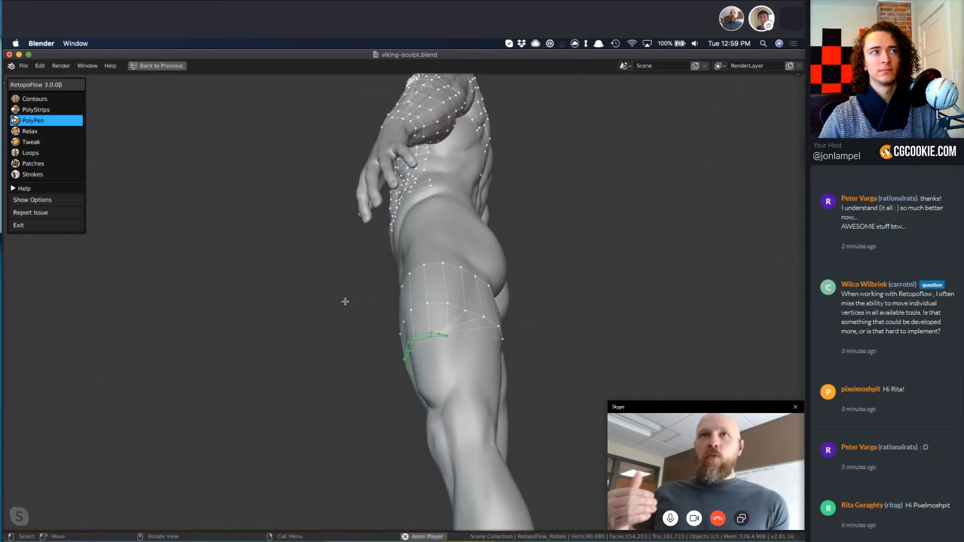
{"action": "mouse_move", "coordinate": [419, 240]}
{"action": "middle_mouse_down"}
{"action": "mouse_move", "coordinate": [564, 305]}
{"action": "mouse_move", "coordinate": [543, 353]}
{"action": "middle_mouse_up"}
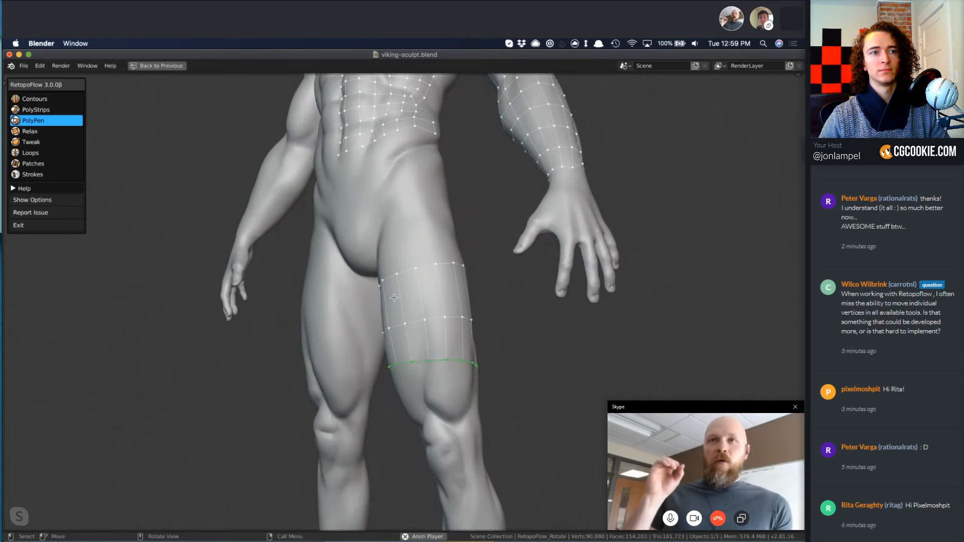
{"action": "mouse_move", "coordinate": [394, 298]}
{"action": "middle_mouse_down"}
{"action": "mouse_move", "coordinate": [441, 301]}
{"action": "mouse_move", "coordinate": [497, 323]}
{"action": "mouse_move", "coordinate": [502, 307]}
{"action": "middle_mouse_up"}
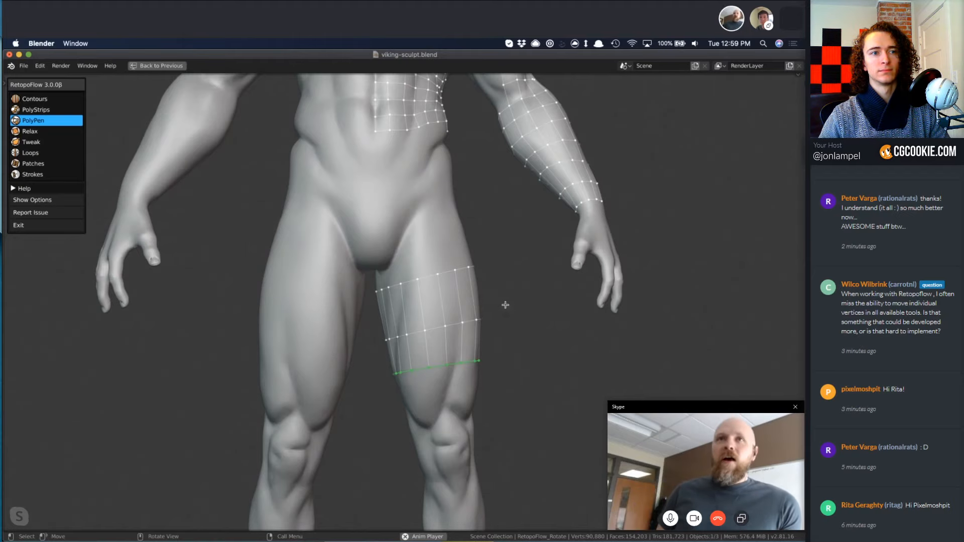
Cut a connected 16-segment Contours loop around the left leg just above the knee.
{"action": "key", "text": "1"}
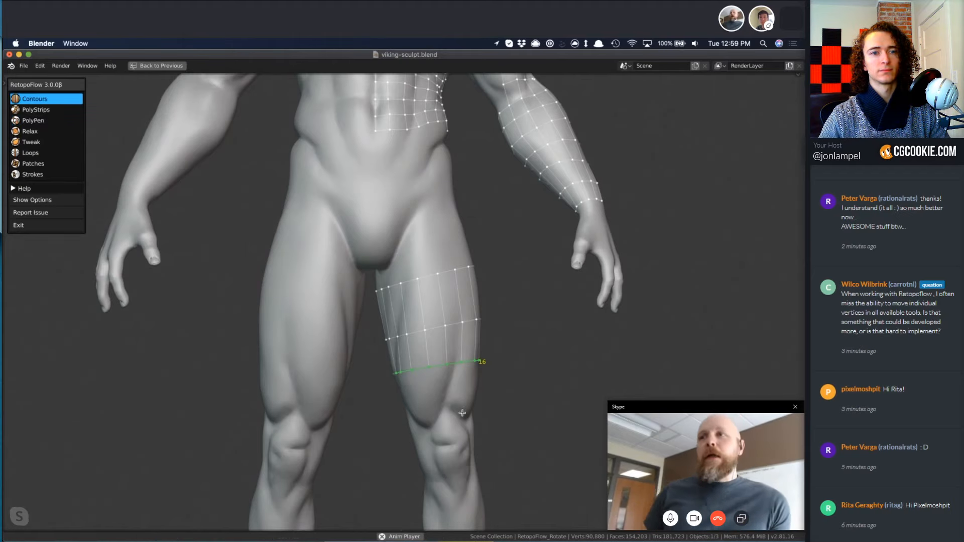
{"action": "middle_click_drag", "start_coordinate": [502, 354], "coordinate": [455, 392]}
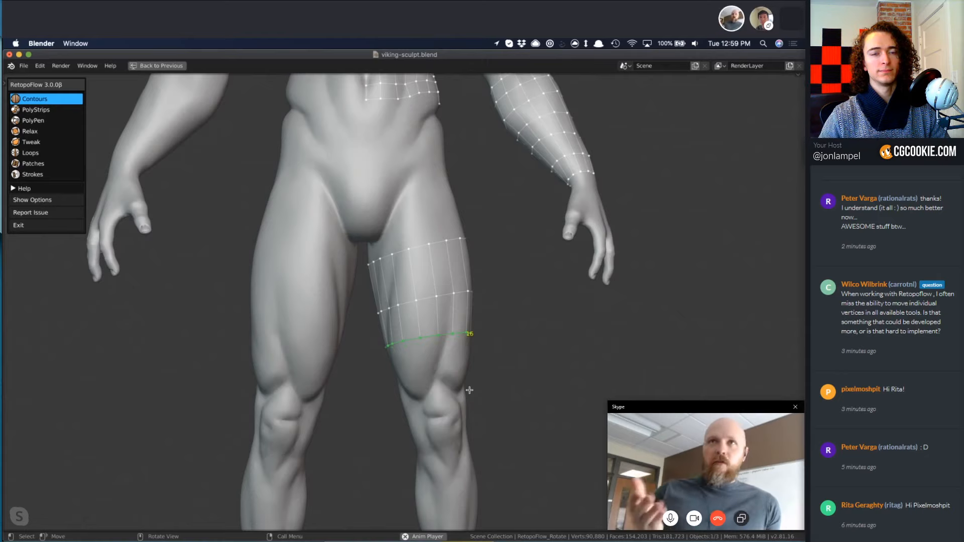
{"action": "mouse_move", "coordinate": [485, 392]}
{"action": "middle_mouse_down"}
{"action": "mouse_move", "coordinate": [502, 327]}
{"action": "mouse_move", "coordinate": [406, 375]}
{"action": "middle_mouse_up"}
{"action": "left_click_drag", "start_coordinate": [492, 373], "coordinate": [493, 374]}
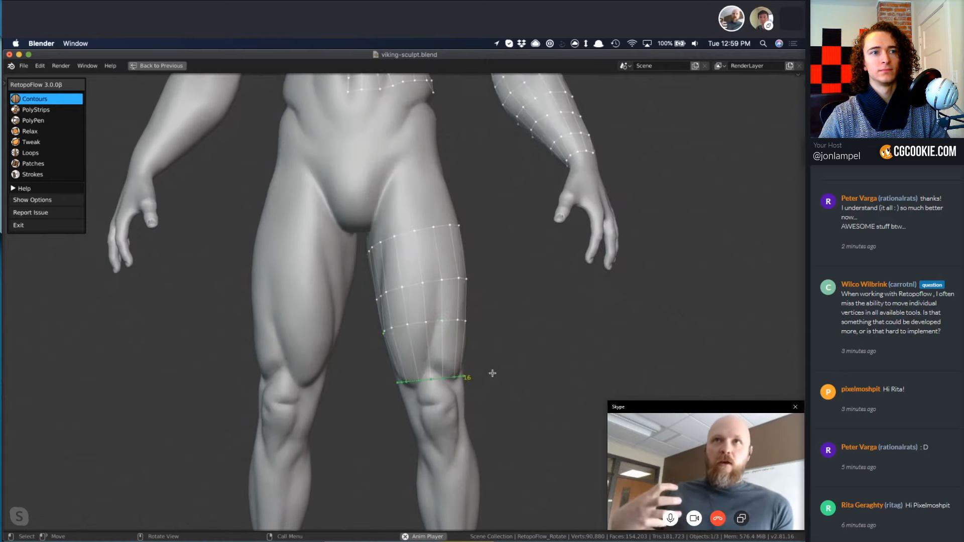
Rotate the lowest loop above the left knee to level it in side view, and move it slightly up the thigh.
{"action": "key", "text": "KP_3"}
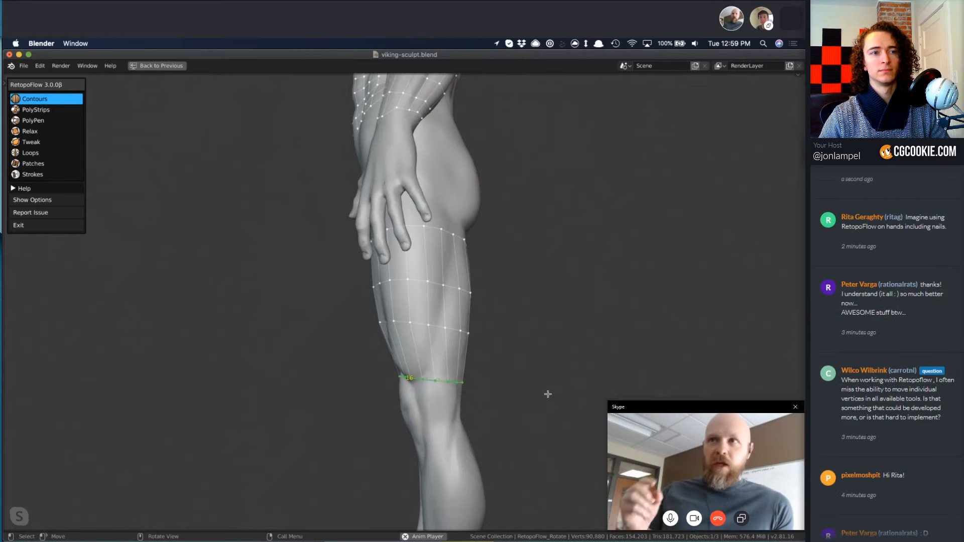
{"action": "key", "text": "r"}
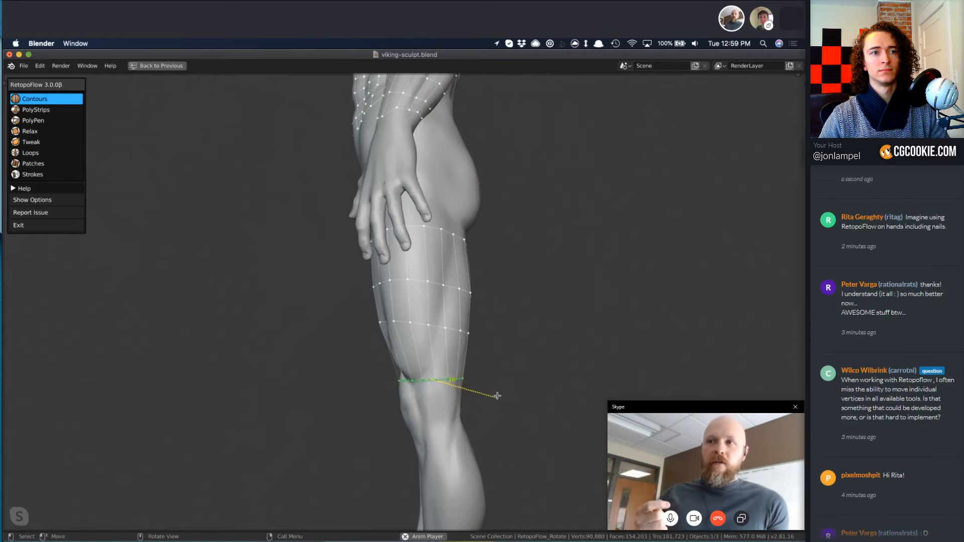
{"action": "key", "text": "g"}
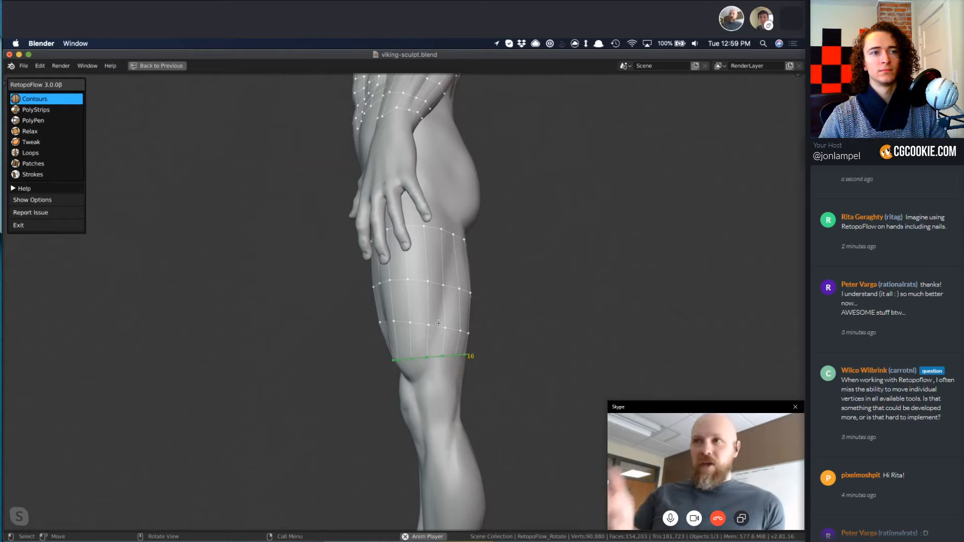
Rotate the two middle thigh loops to follow the leg's shape in side view, moving the lower of them slightly up.
{"action": "left_click", "coordinate": [441, 328]}
{"action": "key", "text": "r"}
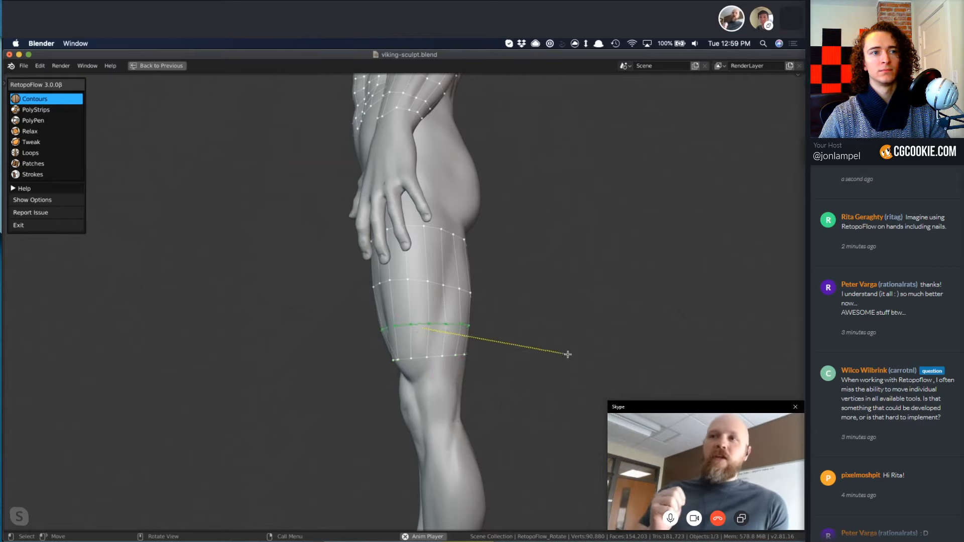
{"action": "left_click", "coordinate": [566, 345]}
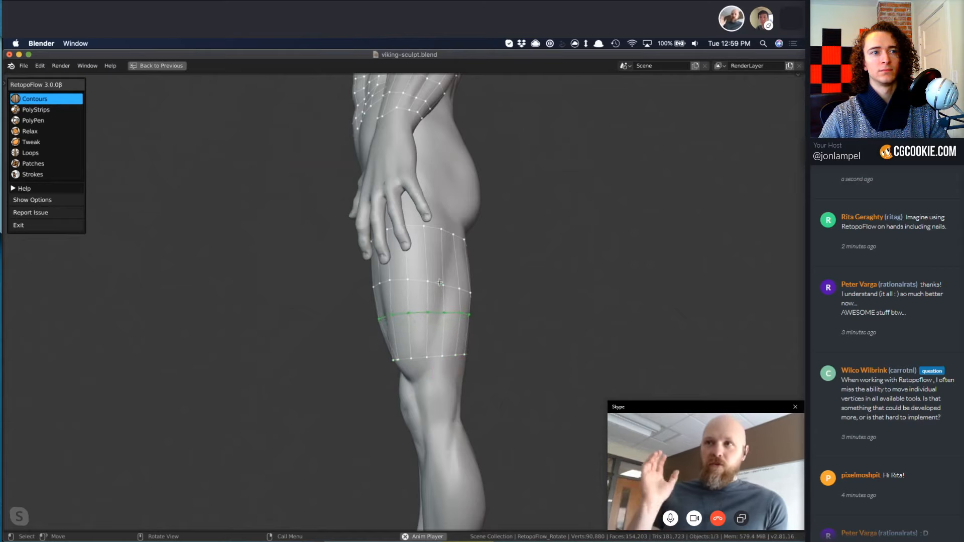
{"action": "left_click", "coordinate": [424, 282]}
{"action": "key", "text": "r"}
{"action": "left_click", "coordinate": [558, 351]}
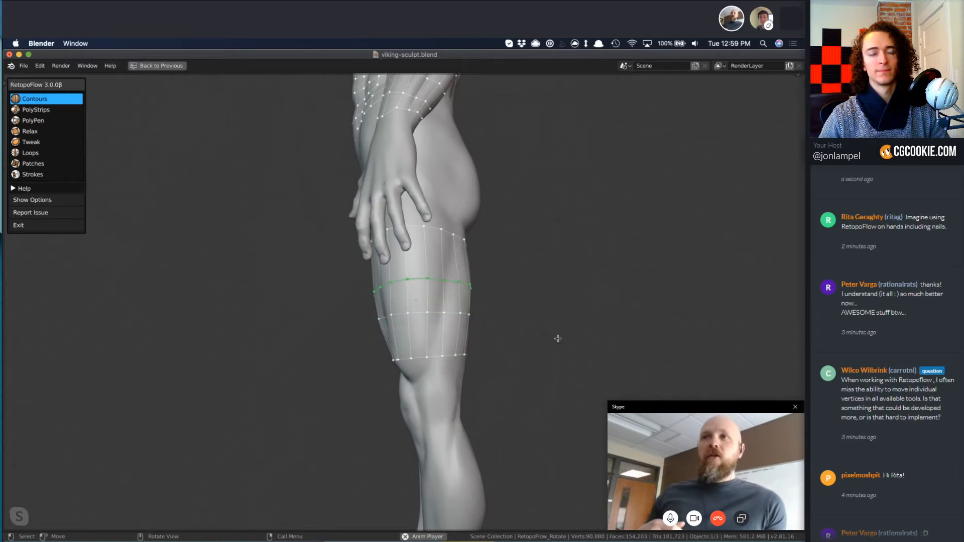
Insert a loop across the middle of the left thigh with Contours, and move the loop below it down to even the spacing.
{"action": "key", "text": "KP_1"}
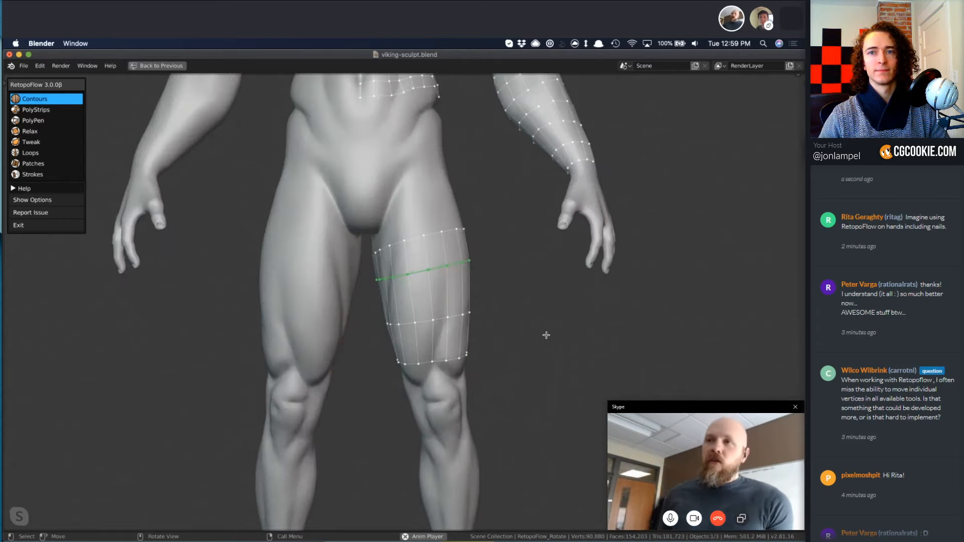
{"action": "middle_click_drag", "start_coordinate": [415, 330], "coordinate": [391, 321]}
{"action": "mouse_move", "coordinate": [386, 302]}
{"action": "left_mouse_down", "text": "ctrl"}
{"action": "mouse_move", "coordinate": [497, 285]}
{"action": "mouse_move", "coordinate": [488, 288]}
{"action": "left_mouse_up", "text": "ctrl"}
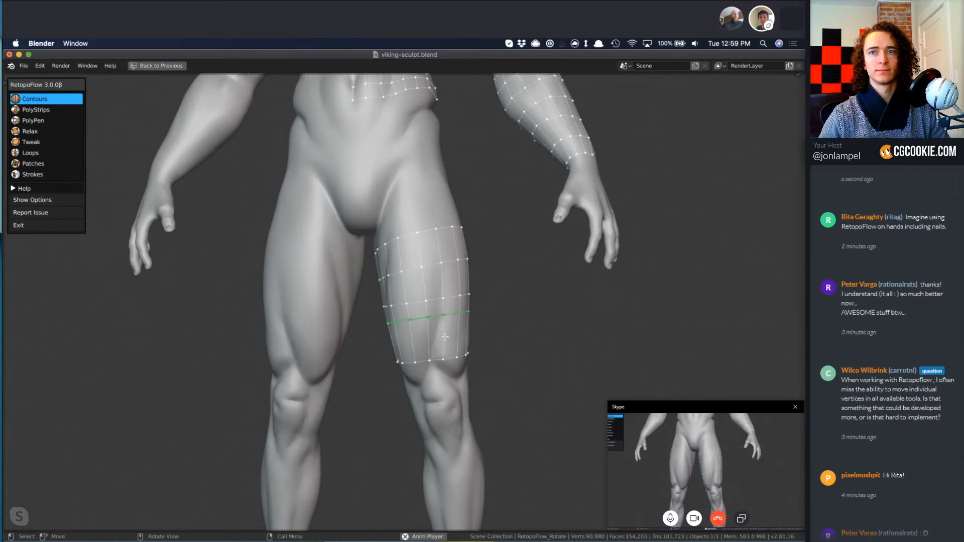
{"action": "key", "text": "g"}
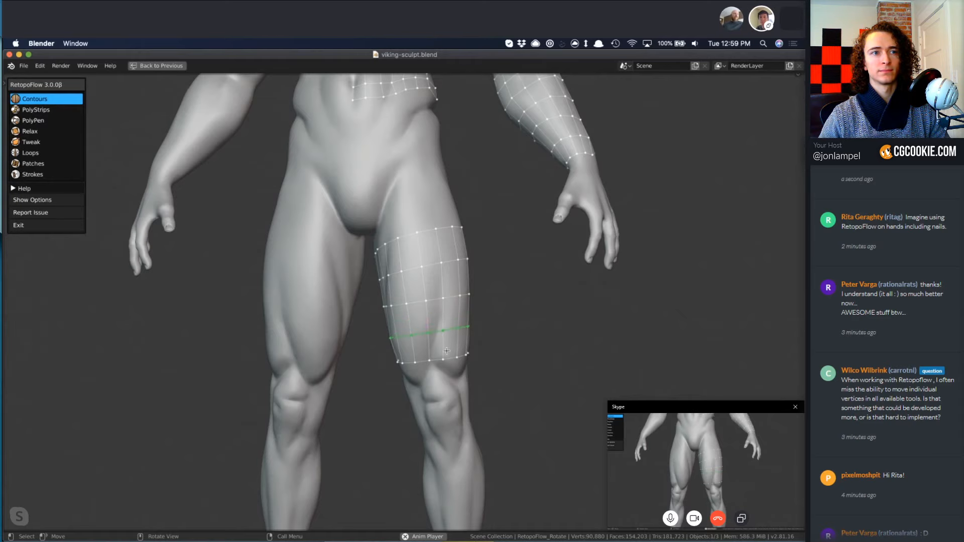
Extend the thigh mesh with a 16-segment Contours loop around the top of the left kneecap.
{"action": "middle_click_drag", "start_coordinate": [459, 395], "coordinate": [467, 299], "text": "shift"}
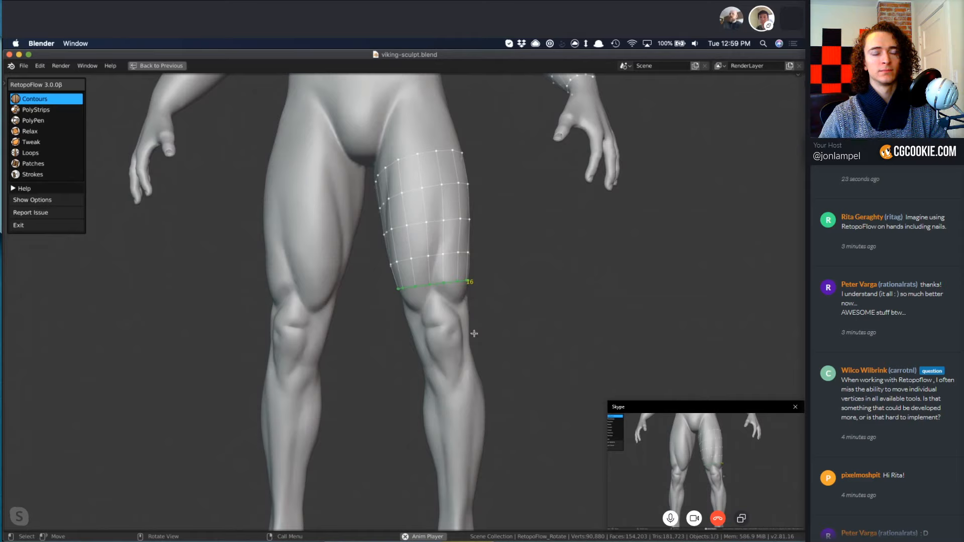
{"action": "key", "text": "3"}
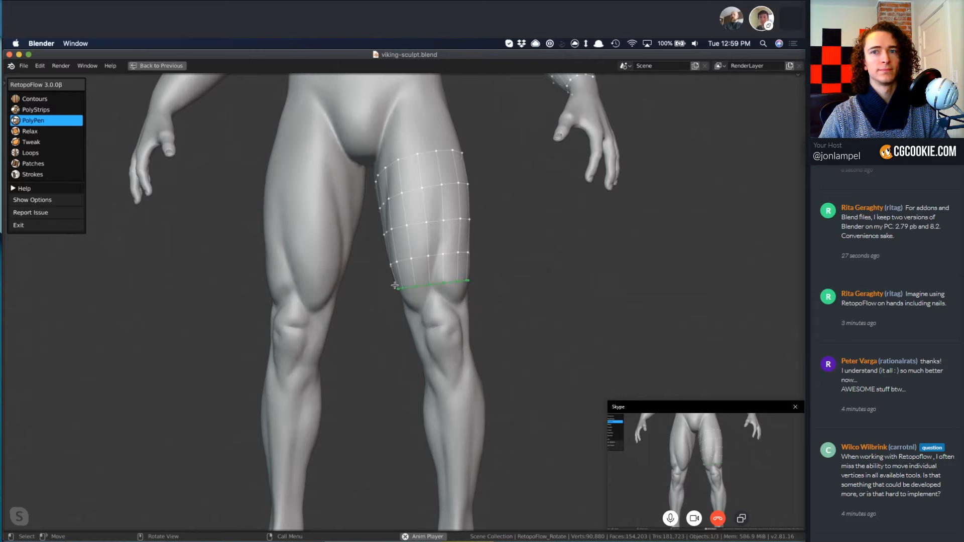
{"action": "left_click", "coordinate": [42, 100]}
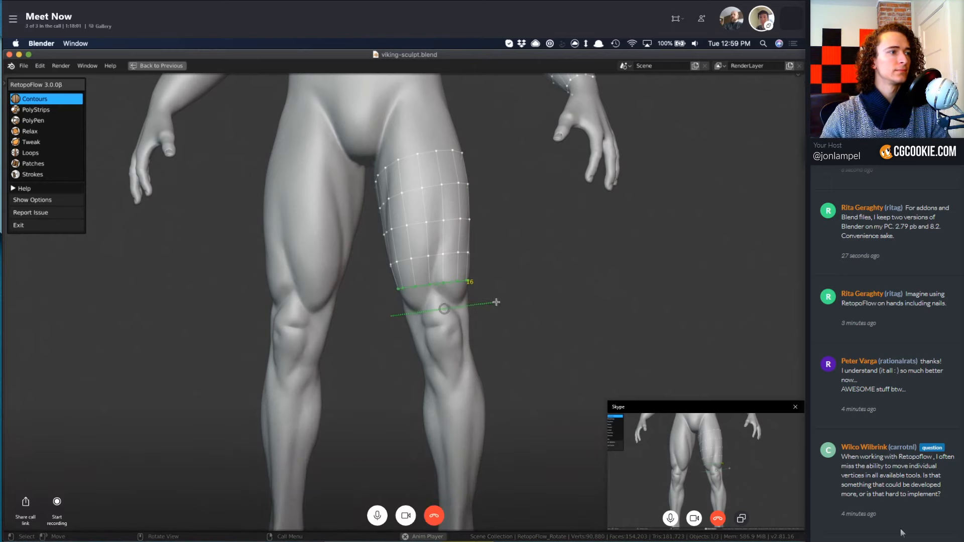
{"action": "left_click", "coordinate": [472, 309], "text": "ctrl"}
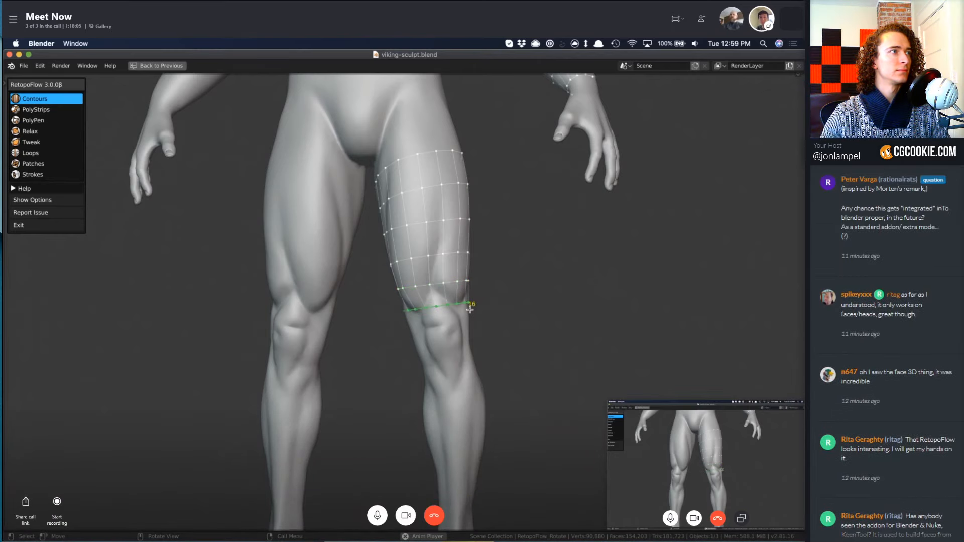
{"action": "middle_click_drag", "start_coordinate": [470, 309], "coordinate": [440, 341]}
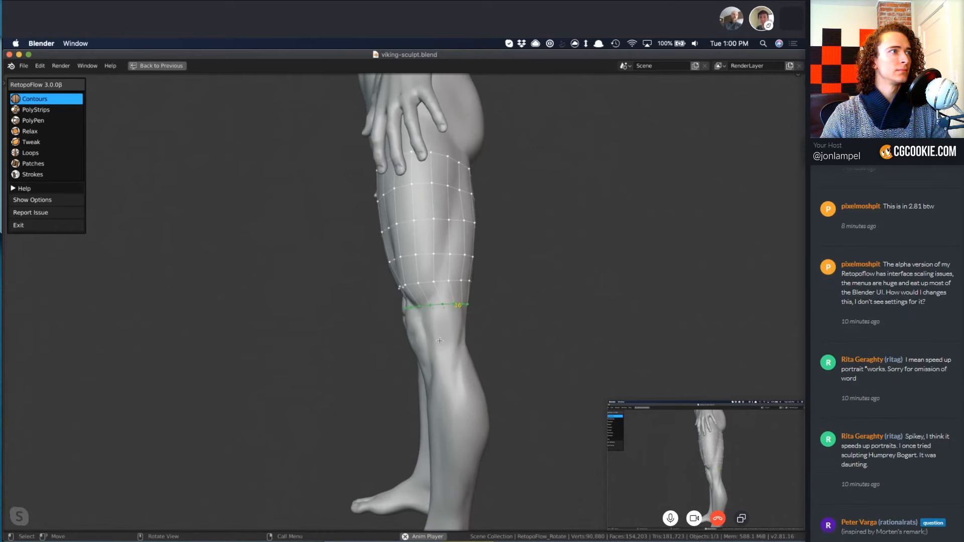
Cut and position two Contours loops at the lower knee, and insert another loop across the kneecap.
{"action": "mouse_move", "coordinate": [479, 325]}
{"action": "left_mouse_down", "text": "ctrl"}
{"action": "mouse_move", "coordinate": [428, 357]}
{"action": "mouse_move", "coordinate": [389, 366]}
{"action": "left_mouse_up", "text": "ctrl"}
{"action": "key", "text": "g"}
{"action": "left_click", "coordinate": [477, 332]}
{"action": "key", "text": "g"}
{"action": "left_click", "coordinate": [510, 363]}
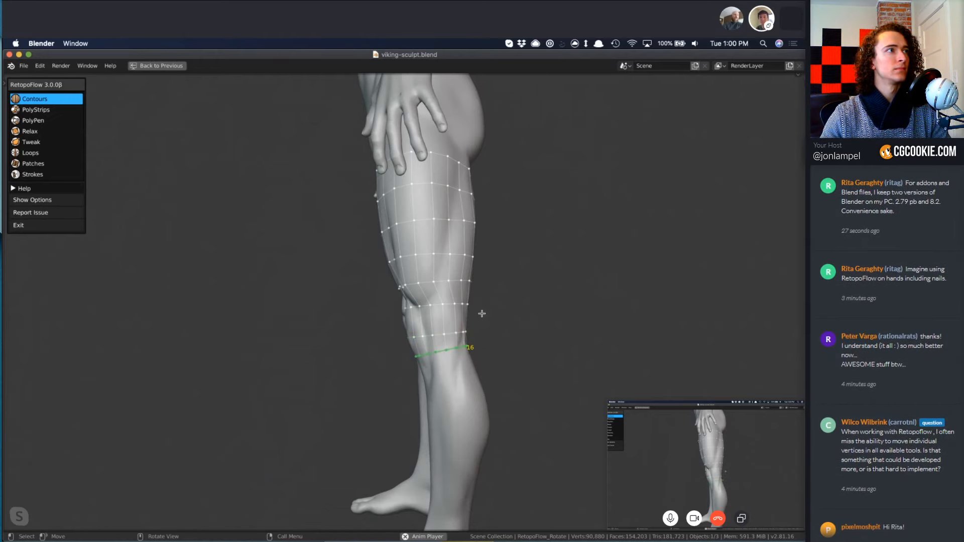
{"action": "left_click_drag", "start_coordinate": [410, 312], "coordinate": [378, 329], "text": "ctrl"}
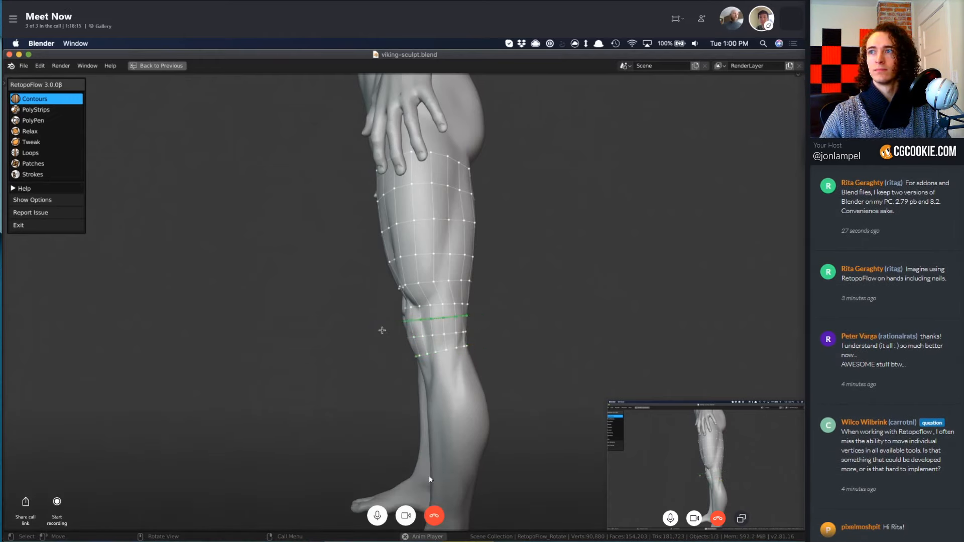
Cut a 16-segment Contours loop around the left ankle, connected to the lowest knee loop.
{"action": "key", "text": "KP_1"}
{"action": "middle_click_drag", "start_coordinate": [464, 377], "coordinate": [411, 276], "text": "shift"}
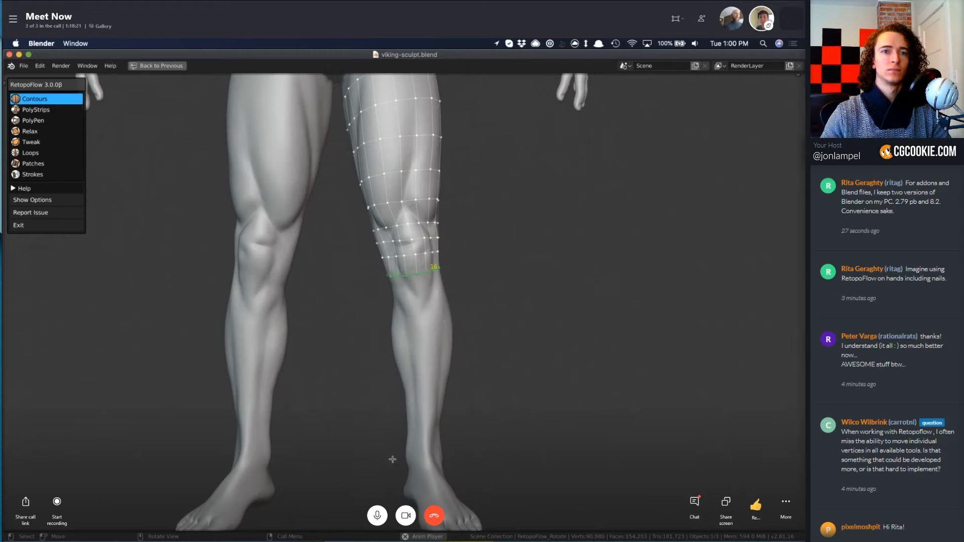
{"action": "left_click_drag", "start_coordinate": [442, 456], "coordinate": [460, 455], "text": "ctrl"}
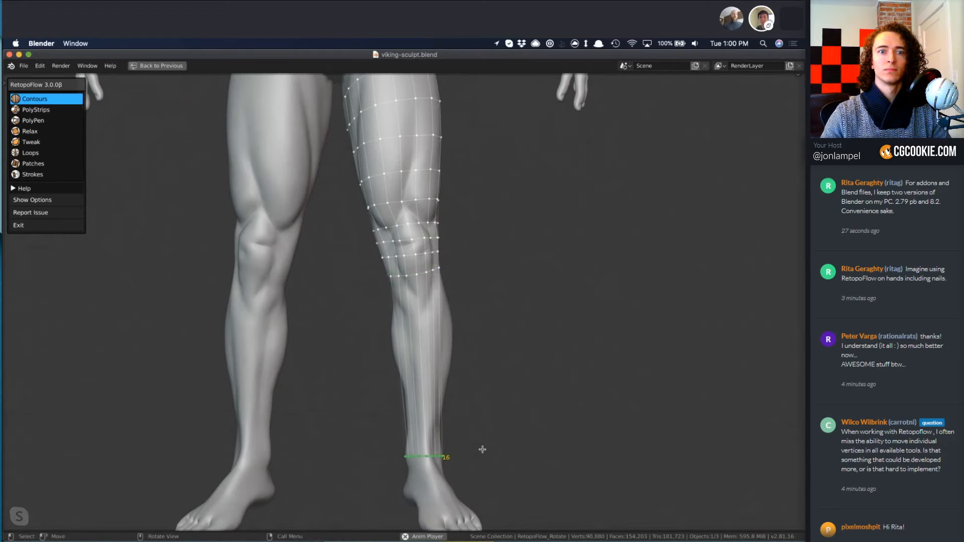
{"action": "key", "text": "KP_3"}
{"action": "middle_click_drag", "start_coordinate": [463, 421], "coordinate": [454, 390], "text": "shift"}
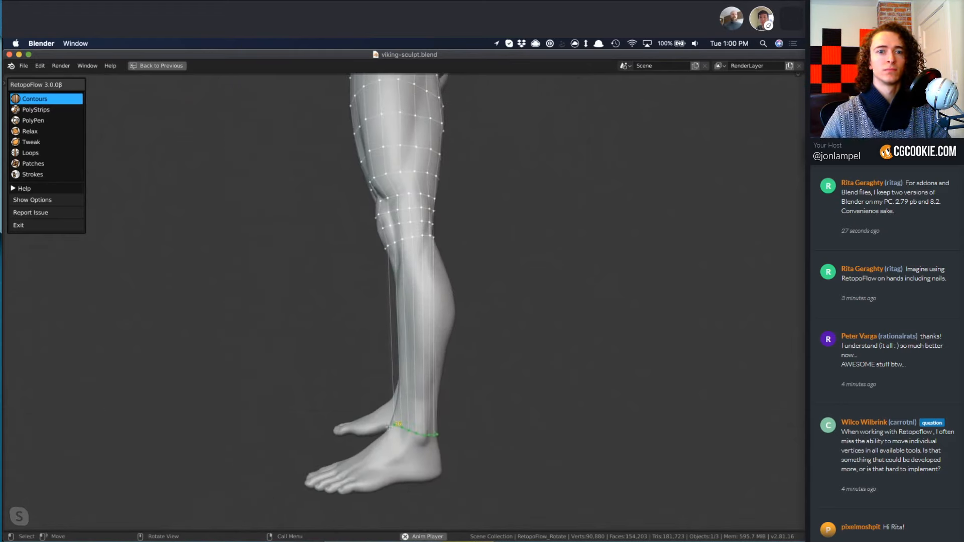
{"action": "middle_click_drag", "start_coordinate": [356, 397], "coordinate": [470, 460]}
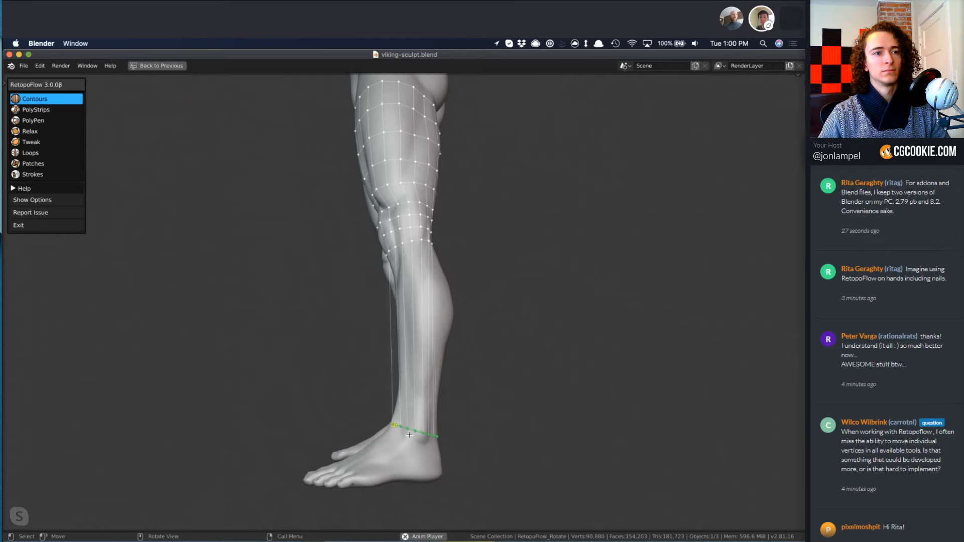
{"action": "key", "text": "3"}
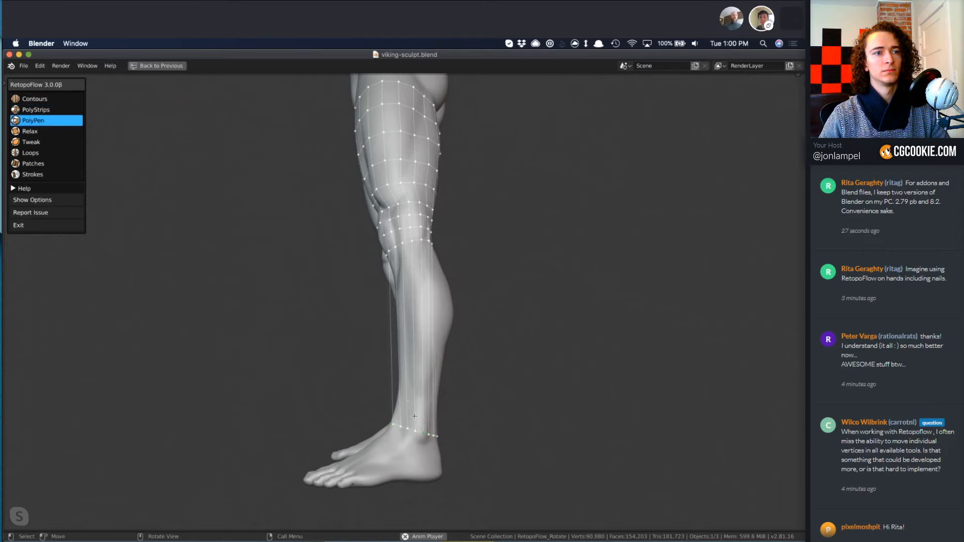
{"action": "left_click", "coordinate": [43, 164]}
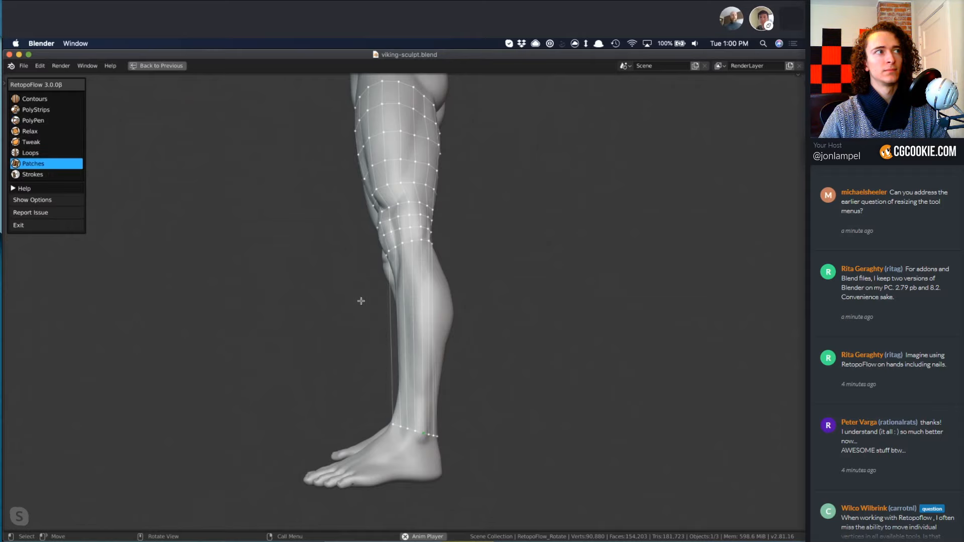
{"action": "middle_click_drag", "start_coordinate": [361, 300], "coordinate": [371, 243]}
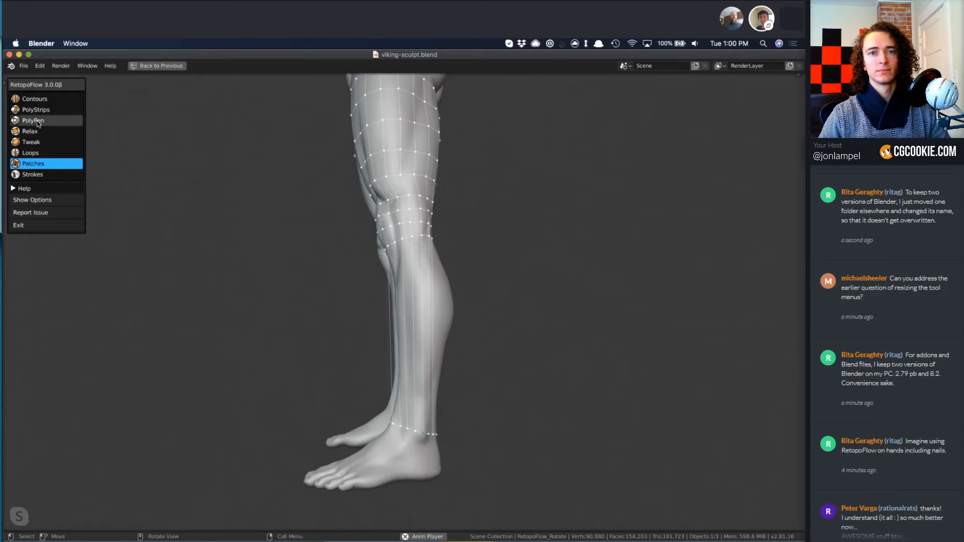
Insert a Contours loop around the widest part of the left calf, between the knee and ankle loops.
{"action": "left_click", "coordinate": [35, 99]}
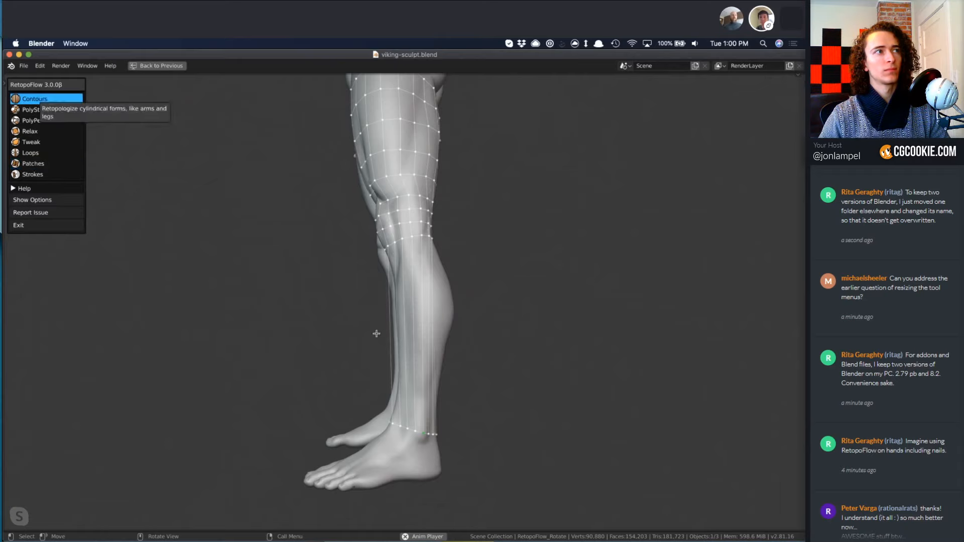
{"action": "middle_click_drag", "start_coordinate": [352, 327], "coordinate": [331, 338]}
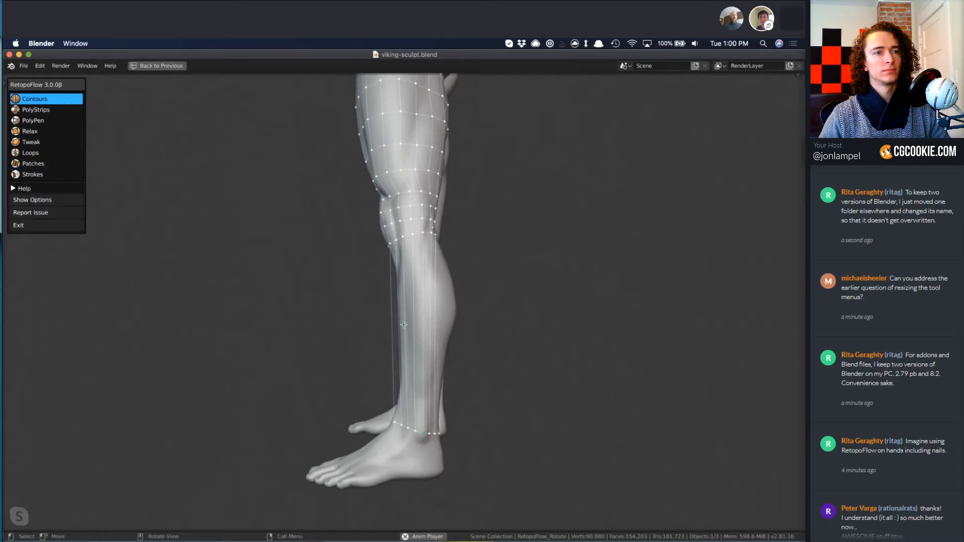
{"action": "left_click_drag", "start_coordinate": [475, 301], "coordinate": [457, 323], "text": "ctrl"}
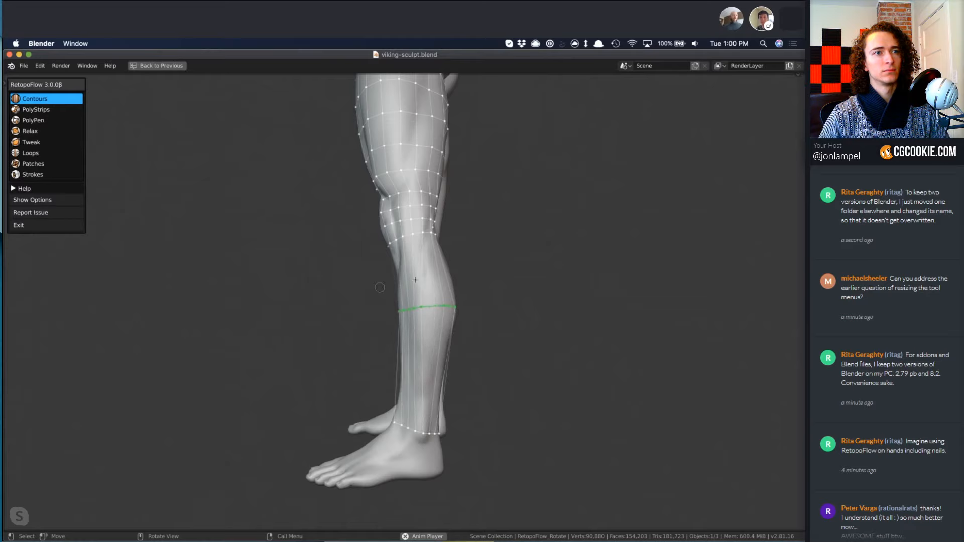
Insert two Contours loops between the lower knee and the widest part of the calf, and three more between the calf and ankle.
{"action": "left_click_drag", "start_coordinate": [467, 271], "coordinate": [464, 271], "text": "ctrl"}
{"action": "middle_click_drag", "start_coordinate": [361, 280], "coordinate": [370, 286]}
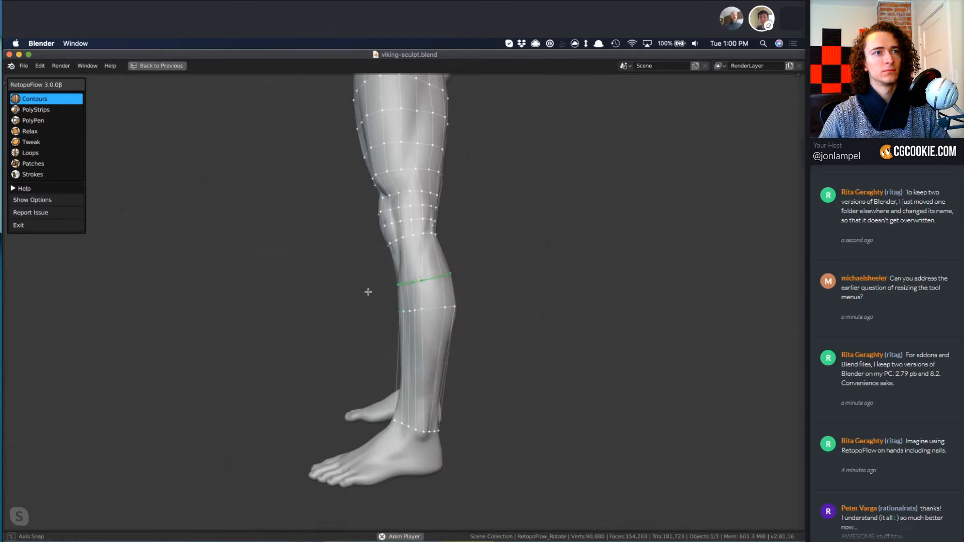
{"action": "left_click_drag", "start_coordinate": [476, 245], "coordinate": [476, 247], "text": "ctrl"}
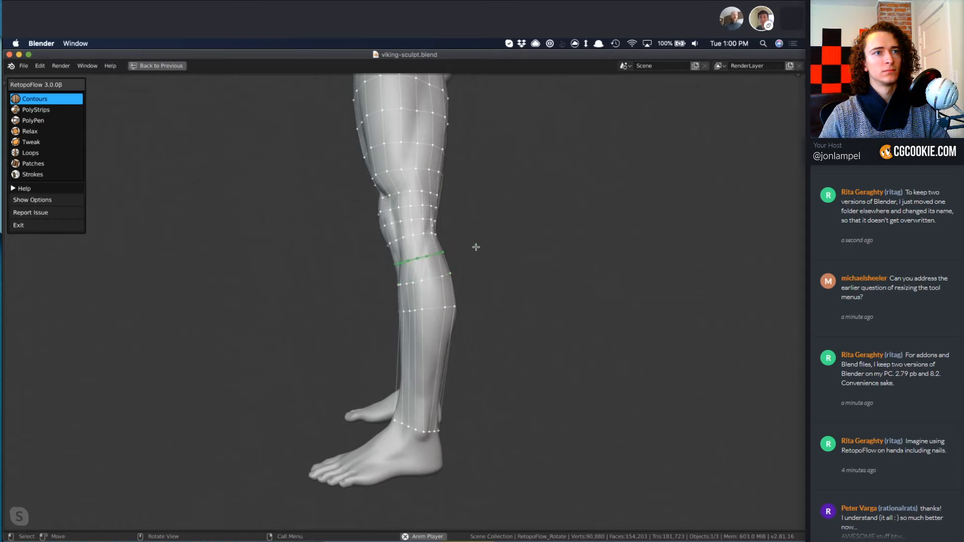
{"action": "middle_click_drag", "start_coordinate": [466, 324], "coordinate": [406, 390]}
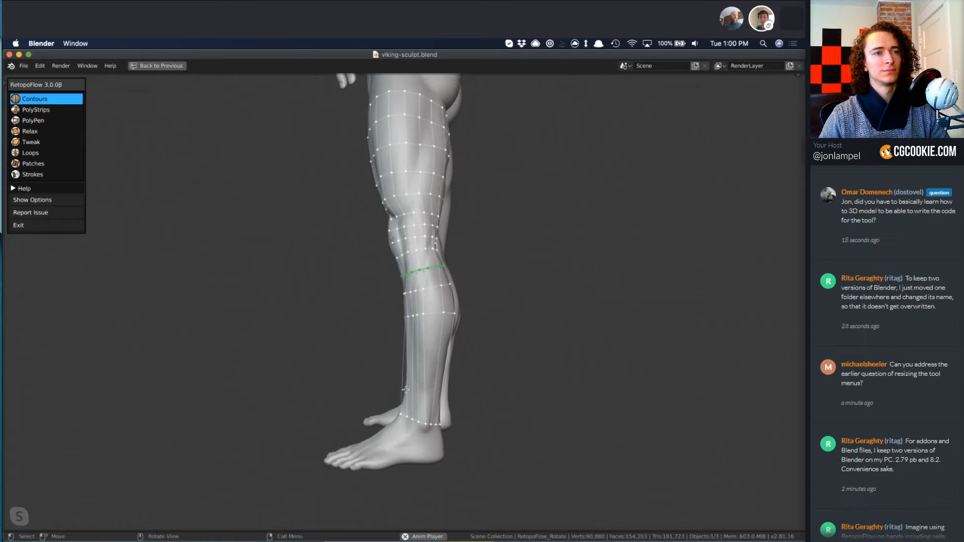
{"action": "left_click_drag", "start_coordinate": [479, 398], "coordinate": [478, 397], "text": "ctrl"}
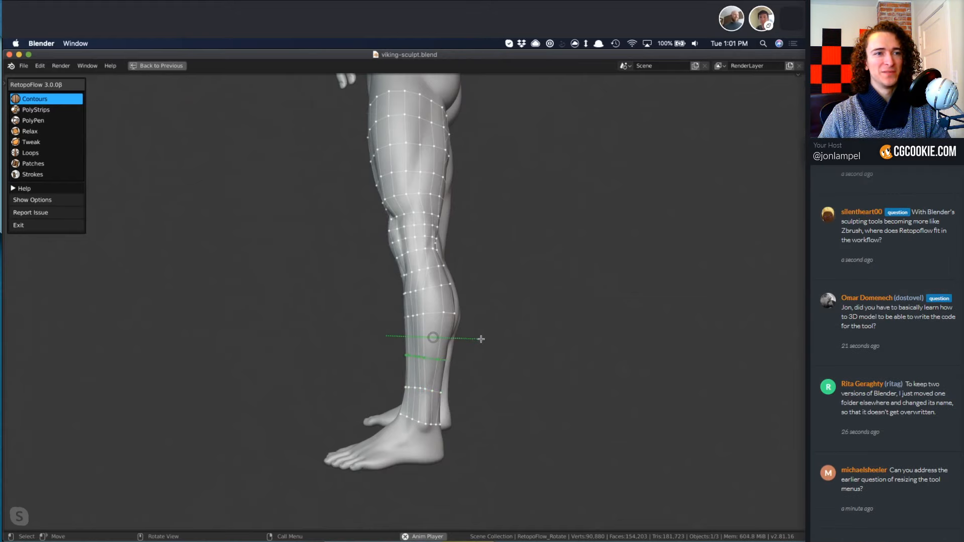
Relax the mesh around the left shin and ankle, and insert another Contours loop in the wide gap on the lower shin.
{"action": "key", "text": "4"}
{"action": "mouse_move", "coordinate": [433, 358]}
{"action": "left_mouse_down"}
{"action": "mouse_move", "coordinate": [432, 432]}
{"action": "mouse_move", "coordinate": [422, 363]}
{"action": "left_mouse_up"}
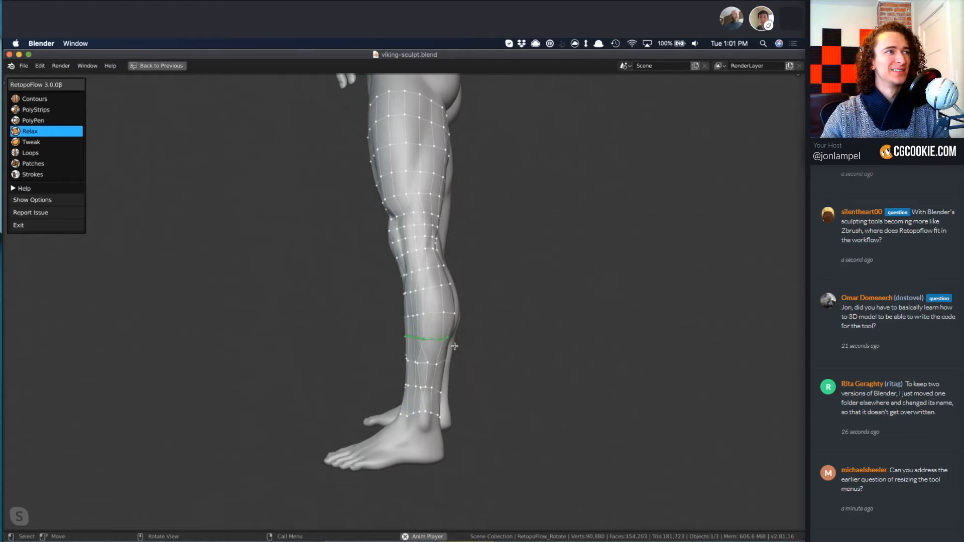
{"action": "middle_click_drag", "start_coordinate": [327, 309], "coordinate": [432, 327]}
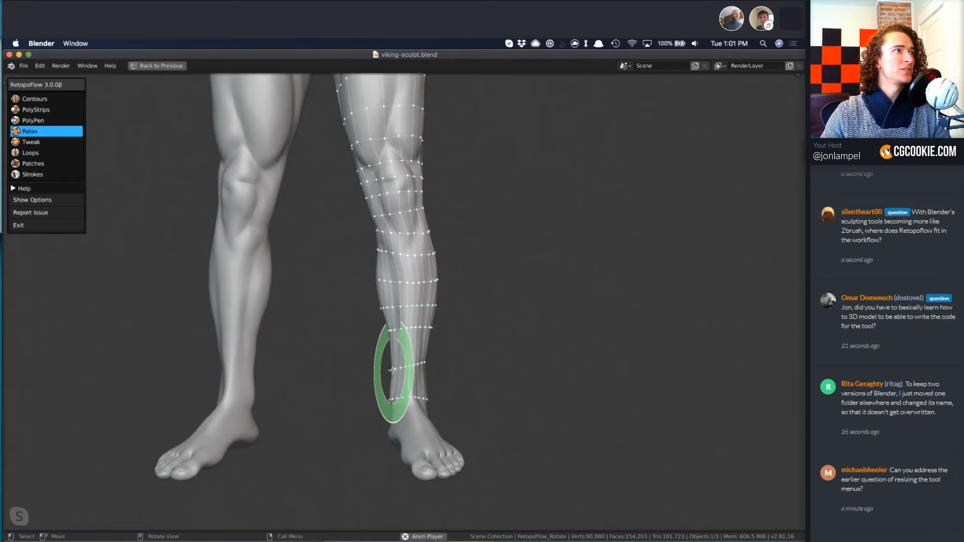
{"action": "key", "text": "1"}
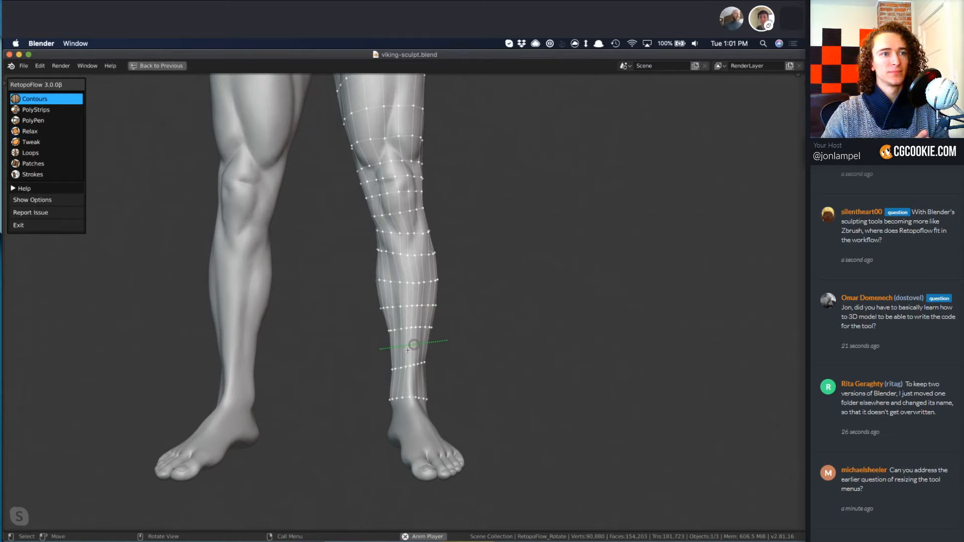
Enlarge the Relax brush and even out the loops on the front and outer side of the left leg, from ankle to knee.
{"action": "key", "text": "4"}
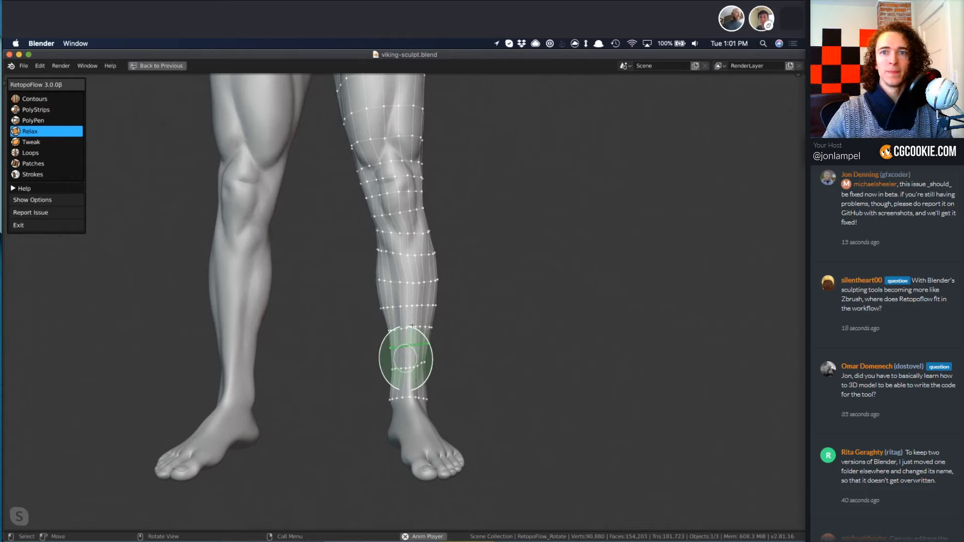
{"action": "key", "text": "f"}
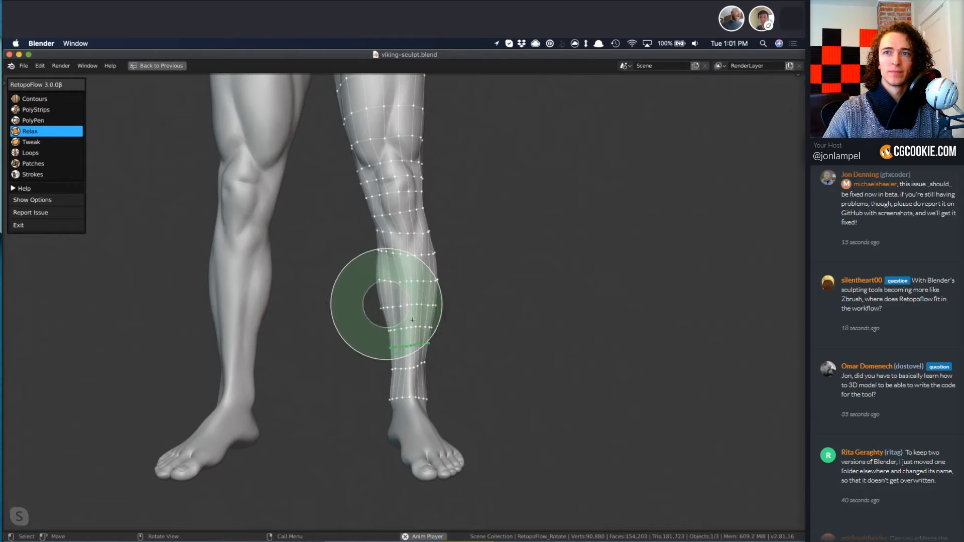
{"action": "left_click", "coordinate": [442, 304]}
{"action": "mouse_move", "coordinate": [401, 289]}
{"action": "left_mouse_down"}
{"action": "mouse_move", "coordinate": [405, 317]}
{"action": "mouse_move", "coordinate": [383, 211]}
{"action": "mouse_move", "coordinate": [393, 189]}
{"action": "mouse_move", "coordinate": [384, 141]}
{"action": "mouse_move", "coordinate": [376, 172]}
{"action": "mouse_move", "coordinate": [407, 333]}
{"action": "mouse_move", "coordinate": [407, 412]}
{"action": "left_mouse_up"}
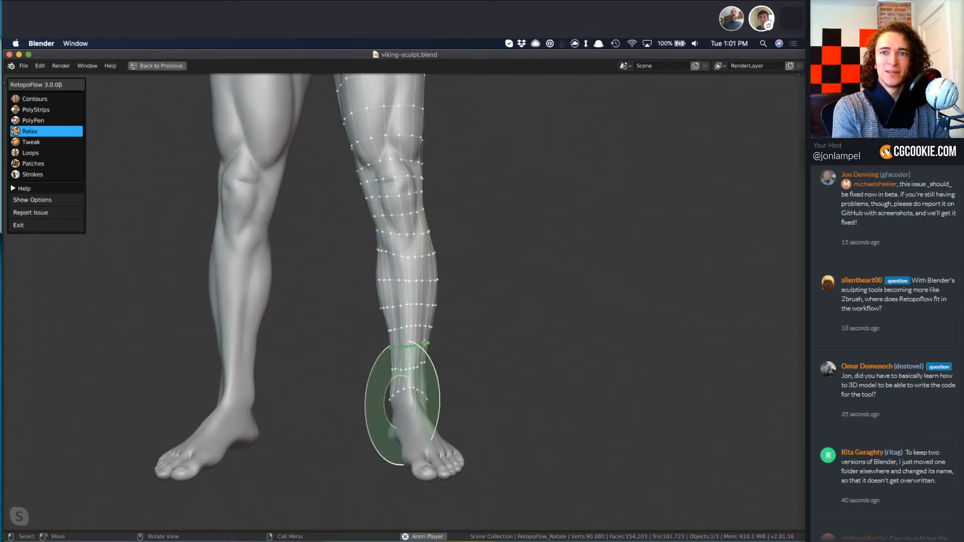
{"action": "middle_click_drag", "start_coordinate": [374, 359], "coordinate": [421, 312]}
{"action": "mouse_move", "coordinate": [405, 237]}
{"action": "left_mouse_down"}
{"action": "mouse_move", "coordinate": [417, 287]}
{"action": "mouse_move", "coordinate": [409, 264]}
{"action": "mouse_move", "coordinate": [409, 379]}
{"action": "mouse_move", "coordinate": [427, 397]}
{"action": "mouse_move", "coordinate": [449, 323]}
{"action": "mouse_move", "coordinate": [430, 321]}
{"action": "mouse_move", "coordinate": [415, 261]}
{"action": "mouse_move", "coordinate": [400, 194]}
{"action": "mouse_move", "coordinate": [412, 156]}
{"action": "left_mouse_up"}
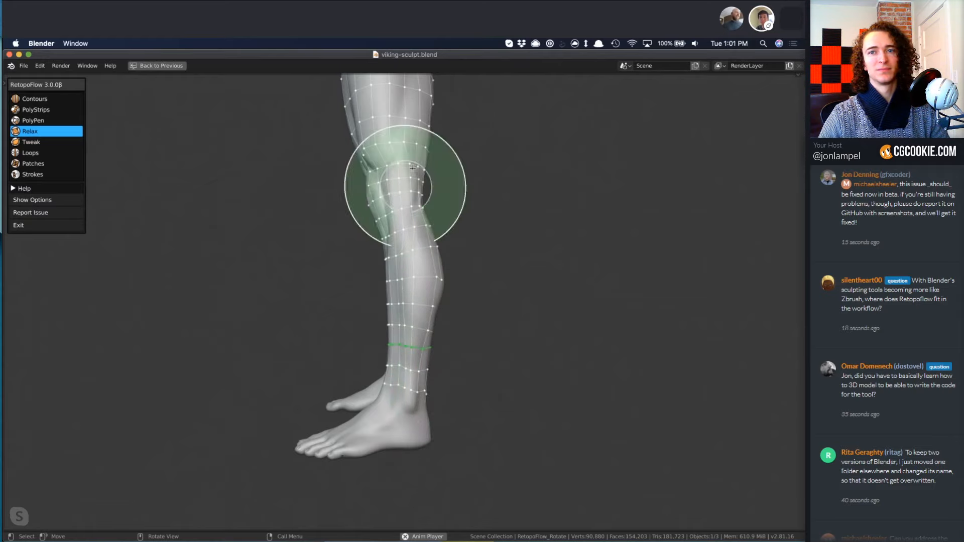
Relax the loops across the back of the left leg, from behind the knee over the calf to the heel.
{"action": "mouse_move", "coordinate": [514, 296]}
{"action": "middle_mouse_down"}
{"action": "mouse_move", "coordinate": [353, 317]}
{"action": "mouse_move", "coordinate": [353, 307]}
{"action": "middle_mouse_up"}
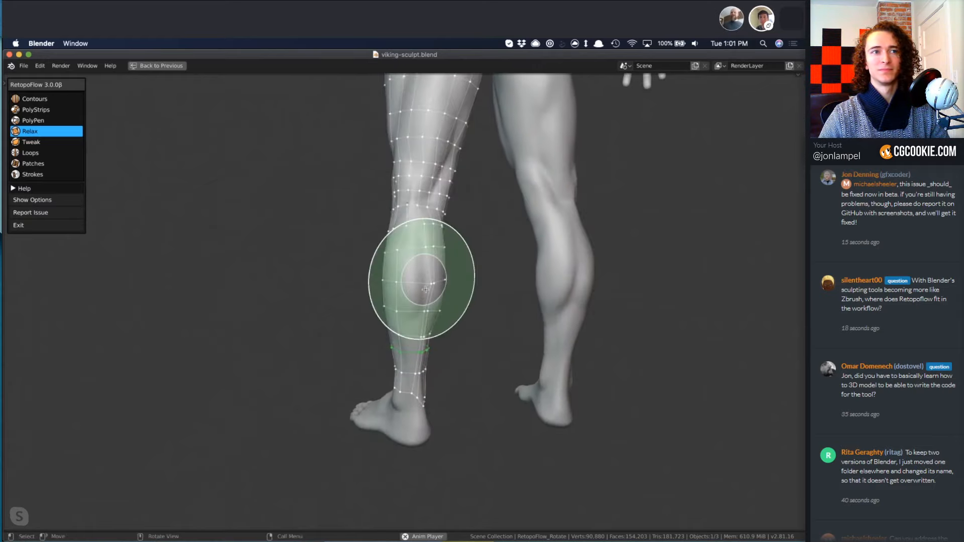
{"action": "mouse_move", "coordinate": [422, 278]}
{"action": "left_mouse_down"}
{"action": "mouse_move", "coordinate": [430, 288]}
{"action": "mouse_move", "coordinate": [427, 261]}
{"action": "left_mouse_up"}
{"action": "mouse_move", "coordinate": [424, 216]}
{"action": "left_mouse_down"}
{"action": "mouse_move", "coordinate": [414, 241]}
{"action": "mouse_move", "coordinate": [411, 210]}
{"action": "mouse_move", "coordinate": [427, 207]}
{"action": "mouse_move", "coordinate": [410, 363]}
{"action": "mouse_move", "coordinate": [419, 430]}
{"action": "mouse_move", "coordinate": [409, 409]}
{"action": "left_mouse_up"}
{"action": "mouse_move", "coordinate": [484, 296]}
{"action": "middle_mouse_down"}
{"action": "mouse_move", "coordinate": [441, 311]}
{"action": "mouse_move", "coordinate": [507, 276]}
{"action": "middle_mouse_up"}
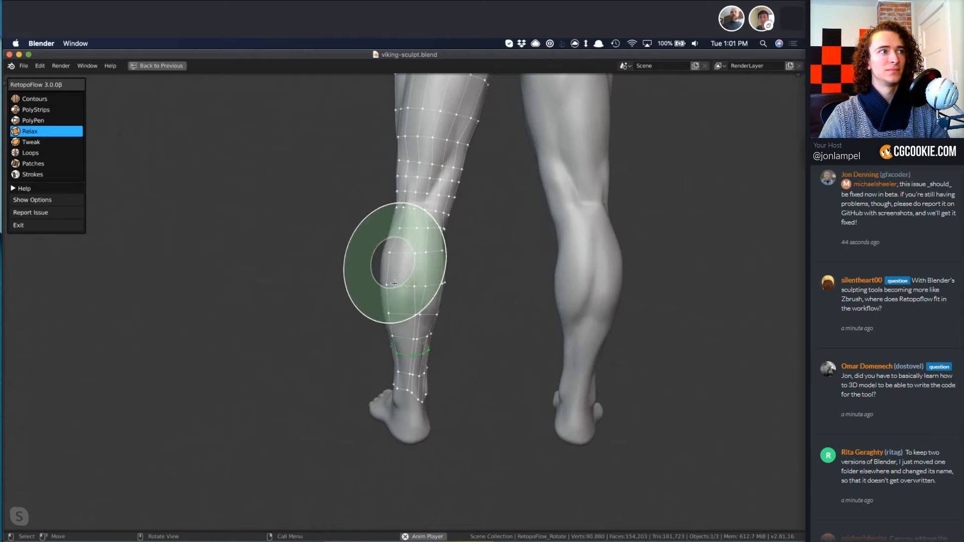
{"action": "middle_click_drag", "start_coordinate": [417, 254], "coordinate": [319, 357]}
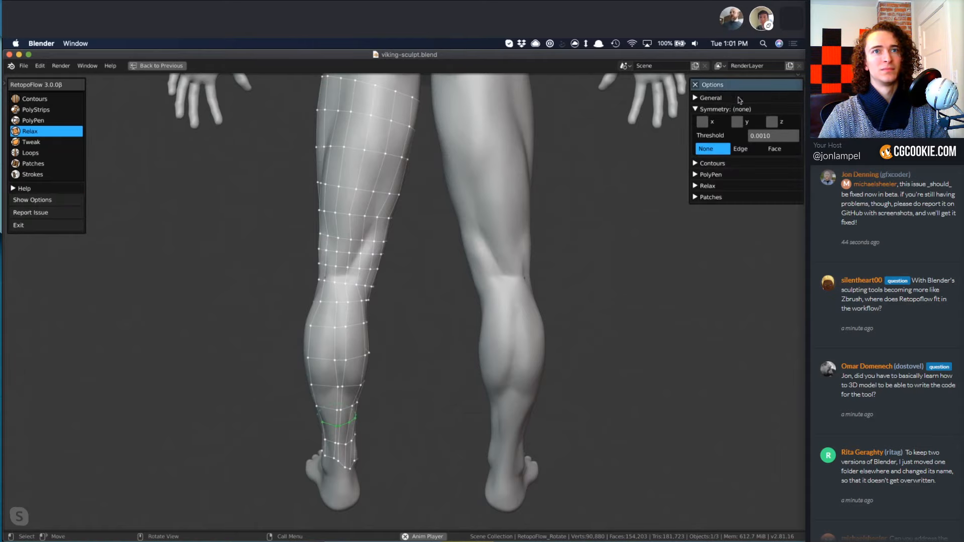
Examine the General options for interface sizing, including UI Scale and the View Options and Advanced sections.
{"action": "left_click", "coordinate": [696, 109]}
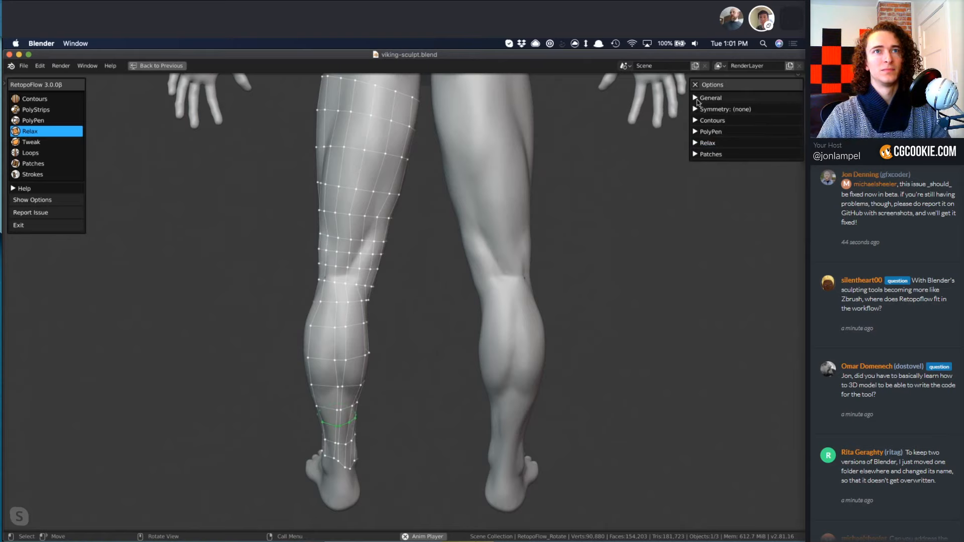
{"action": "left_click", "coordinate": [696, 99]}
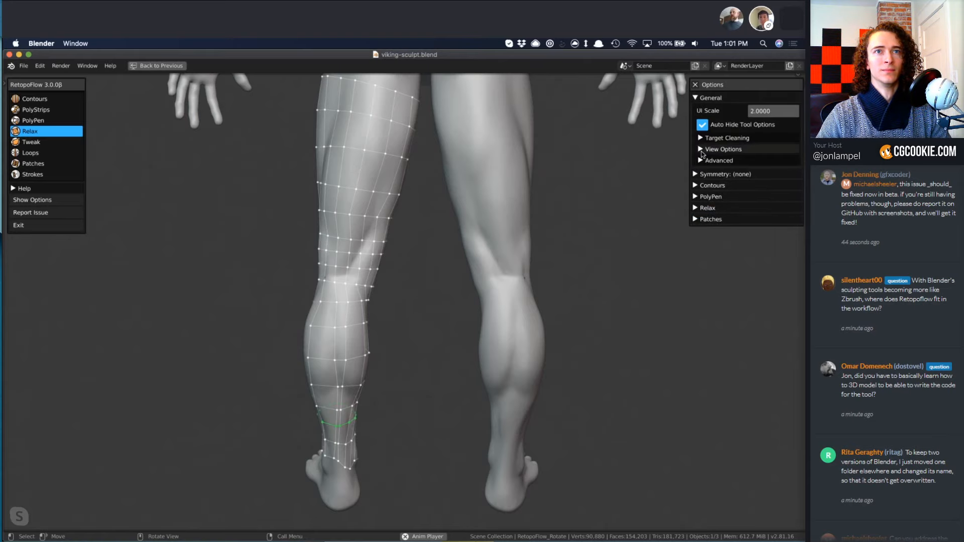
{"action": "left_click", "coordinate": [701, 150]}
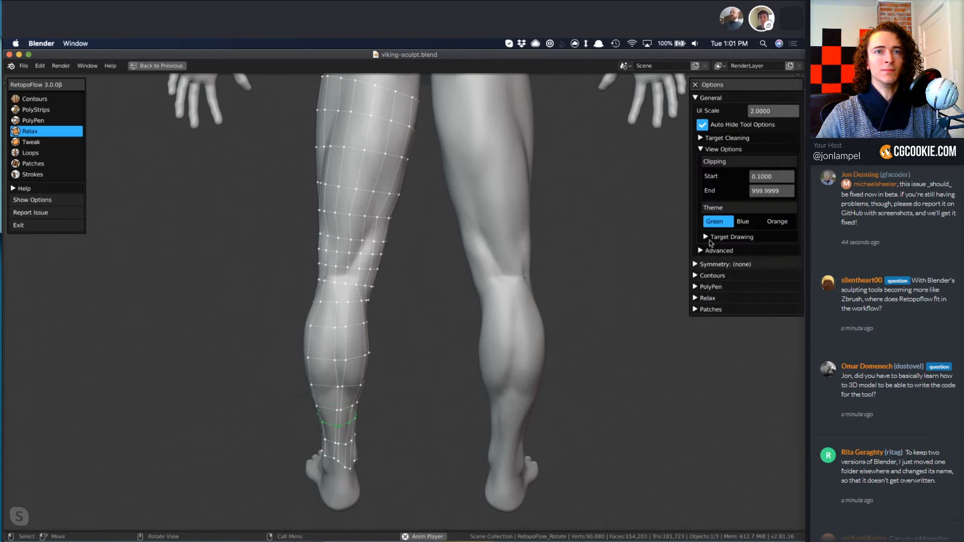
{"action": "left_click", "coordinate": [702, 150]}
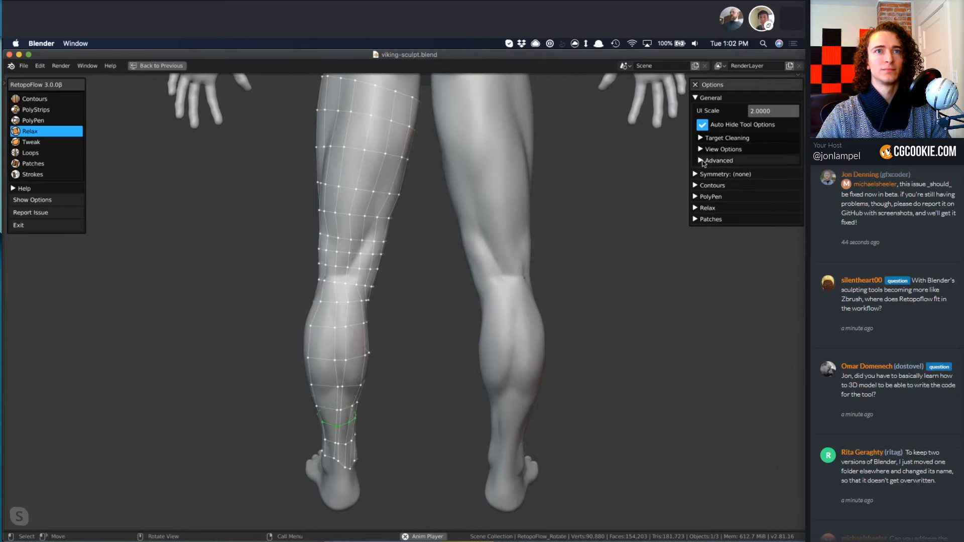
{"action": "left_click", "coordinate": [702, 160]}
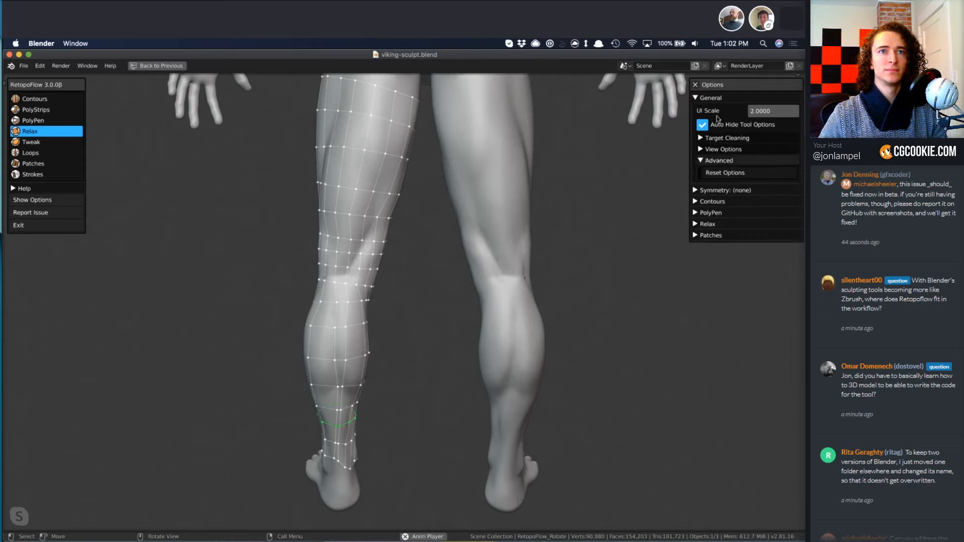
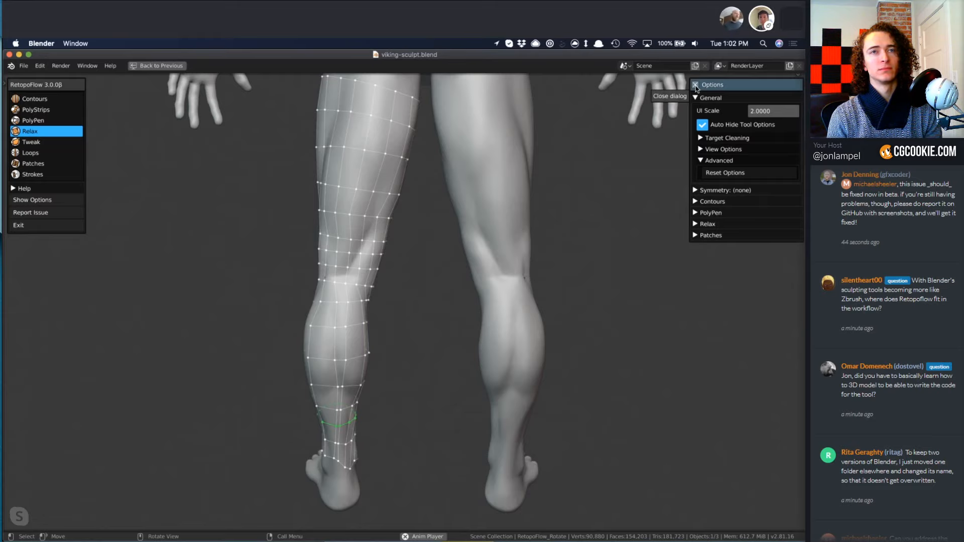
Close the add-on options and look over the mesh from the left leg up to the front of the torso.
{"action": "left_click", "coordinate": [695, 85]}
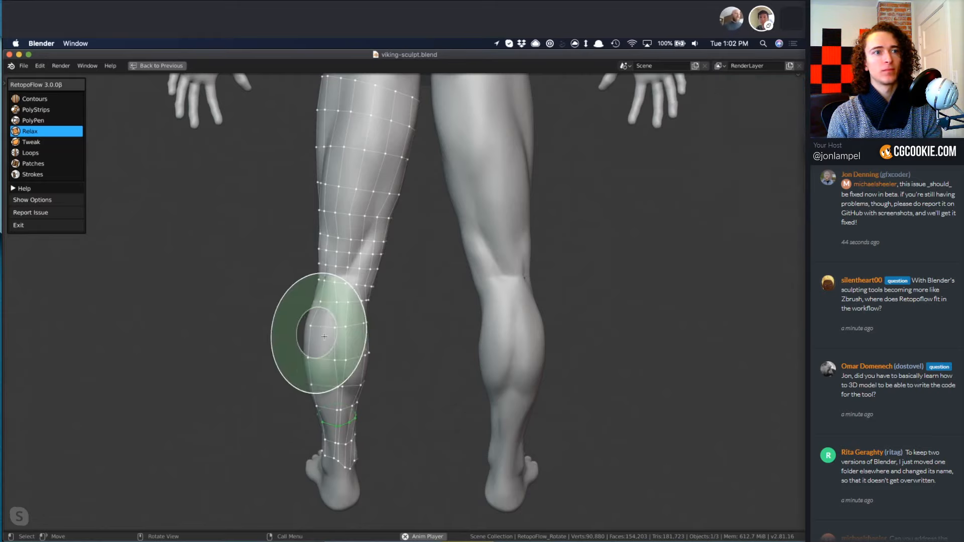
{"action": "middle_click_drag", "start_coordinate": [318, 334], "coordinate": [451, 312]}
{"action": "middle_click_drag", "start_coordinate": [458, 348], "coordinate": [529, 446], "text": "shift"}
{"action": "middle_click_drag", "start_coordinate": [506, 267], "coordinate": [583, 394], "text": "shift"}
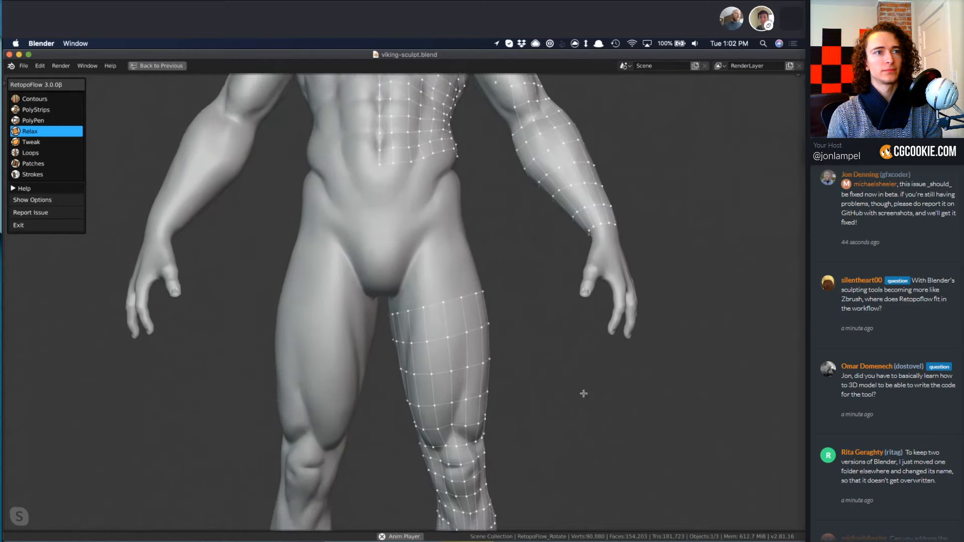
{"action": "middle_click_drag", "start_coordinate": [565, 329], "coordinate": [609, 442], "text": "shift"}
{"action": "middle_click_drag", "start_coordinate": [592, 266], "coordinate": [562, 364], "text": "shift"}
{"action": "mouse_move", "coordinate": [568, 225]}
{"action": "middle_mouse_down", "text": "shift"}
{"action": "mouse_move", "coordinate": [547, 309]}
{"action": "mouse_move", "coordinate": [559, 275]}
{"action": "middle_mouse_up", "text": "shift"}
{"action": "middle_click_drag", "start_coordinate": [565, 302], "coordinate": [491, 322]}
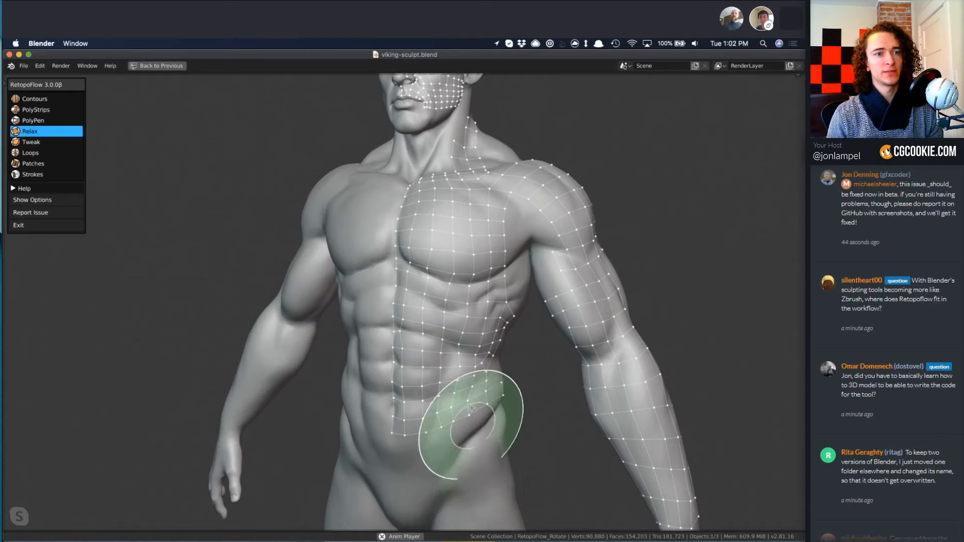
{"action": "middle_click_drag", "start_coordinate": [468, 425], "coordinate": [467, 408], "text": "shift"}
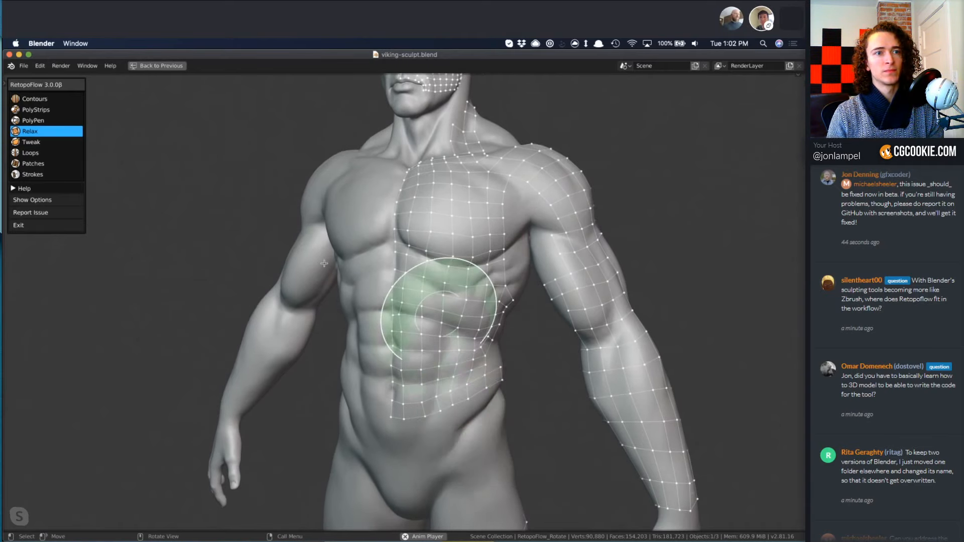
Extend the lower edge of the abdomen mesh downward with a row of three PolyPen quads.
{"action": "left_click", "coordinate": [43, 121]}
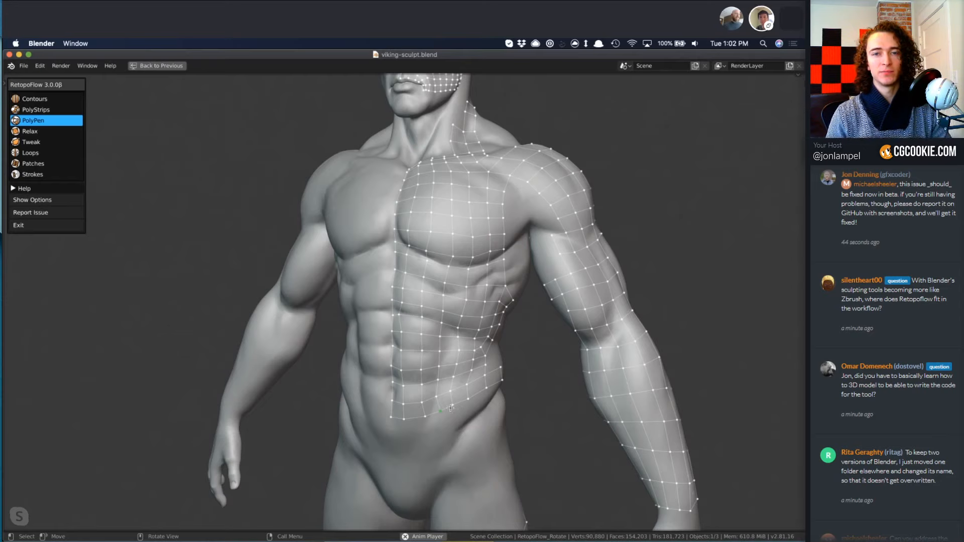
{"action": "middle_click_drag", "start_coordinate": [457, 432], "coordinate": [440, 356]}
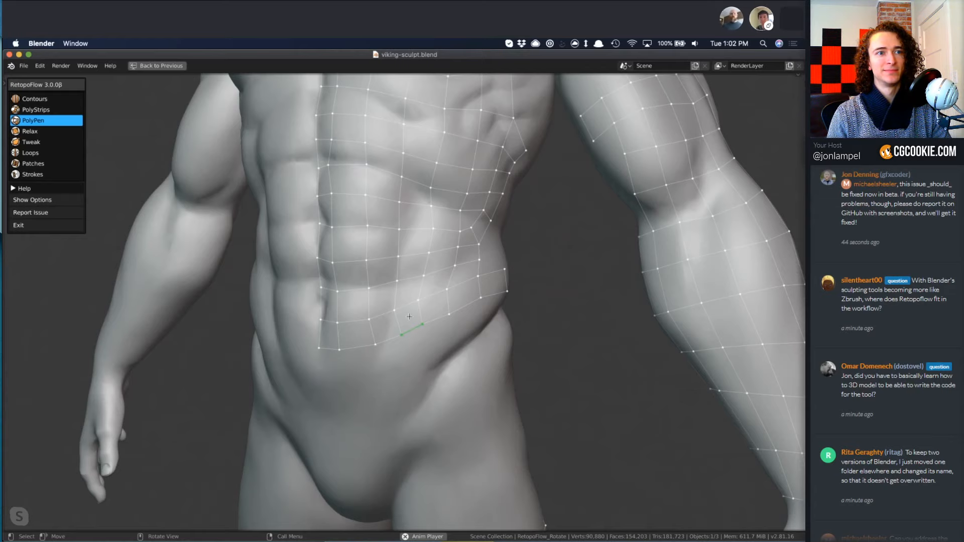
{"action": "left_click", "coordinate": [432, 358]}
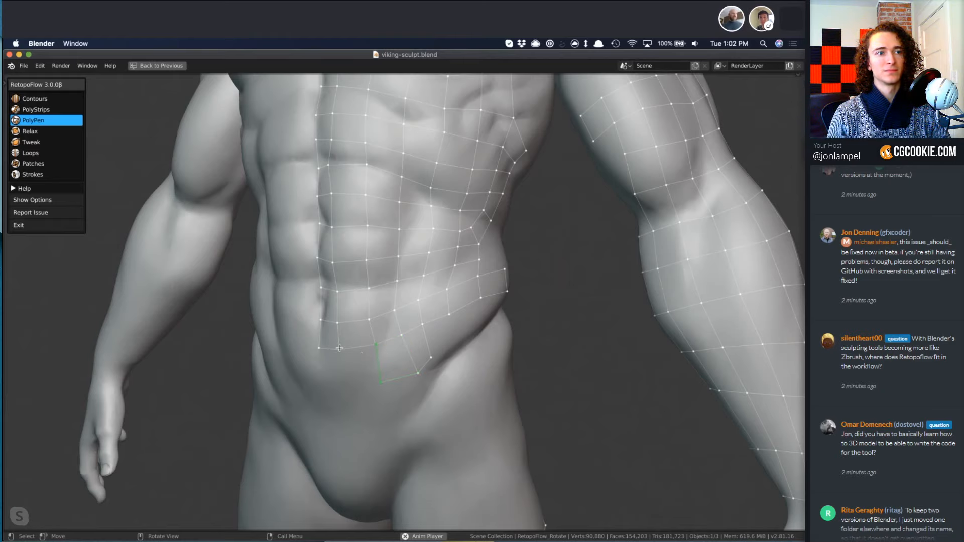
{"action": "left_click", "coordinate": [343, 388]}
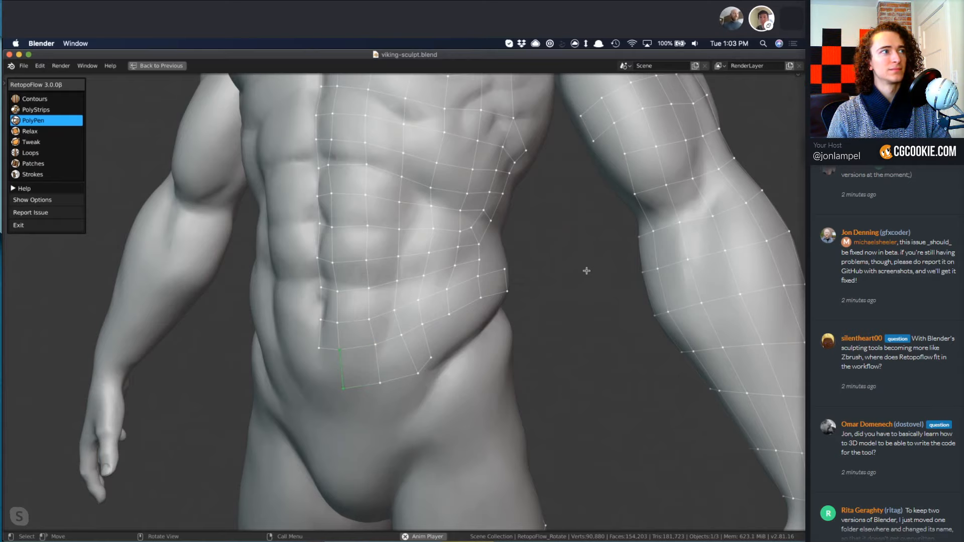
Look over the neck and head mesh, then quit RetopoFlow and save viking-sculpt.blend.
{"action": "mouse_move", "coordinate": [500, 271]}
{"action": "middle_mouse_down"}
{"action": "mouse_move", "coordinate": [517, 279]}
{"action": "mouse_move", "coordinate": [540, 270]}
{"action": "mouse_move", "coordinate": [540, 244]}
{"action": "mouse_move", "coordinate": [537, 316]}
{"action": "mouse_move", "coordinate": [447, 408]}
{"action": "mouse_move", "coordinate": [455, 517]}
{"action": "mouse_move", "coordinate": [386, 365]}
{"action": "middle_mouse_up"}
{"action": "mouse_move", "coordinate": [307, 367]}
{"action": "middle_mouse_down"}
{"action": "mouse_move", "coordinate": [336, 309]}
{"action": "mouse_move", "coordinate": [343, 322]}
{"action": "mouse_move", "coordinate": [349, 309]}
{"action": "middle_mouse_up"}
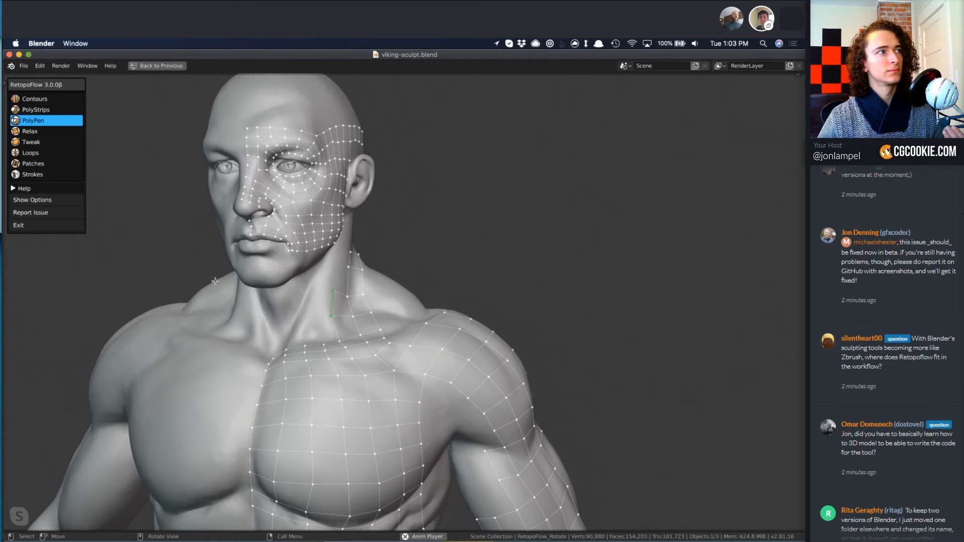
{"action": "middle_click_drag", "start_coordinate": [215, 280], "coordinate": [287, 284]}
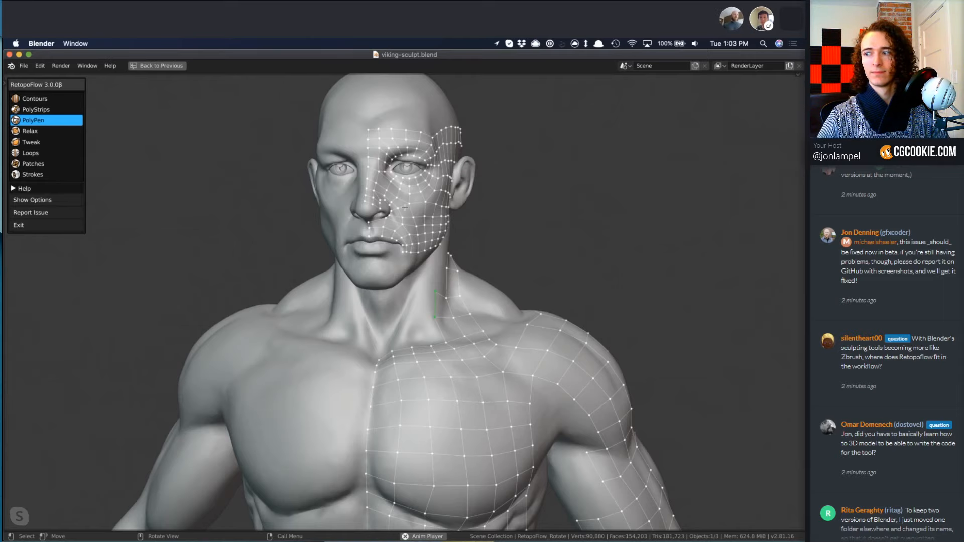
{"action": "left_click_drag", "start_coordinate": [405, 207], "coordinate": [383, 86]}
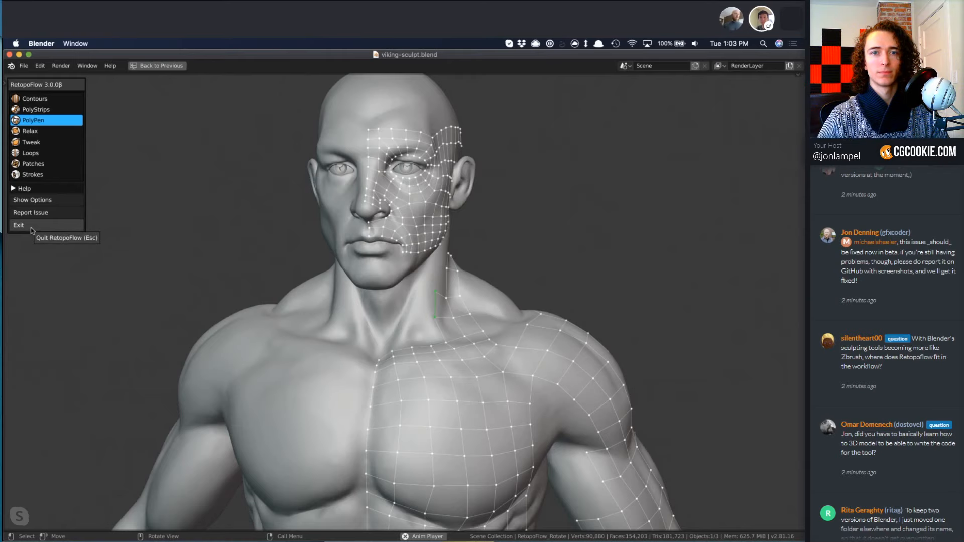
{"action": "middle_click_drag", "start_coordinate": [256, 303], "coordinate": [201, 305]}
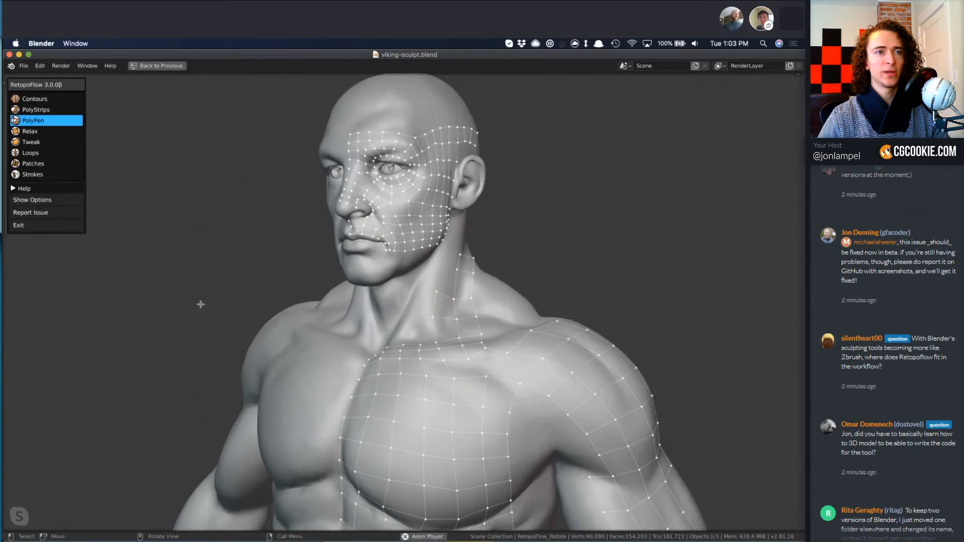
{"action": "left_click", "coordinate": [33, 227]}
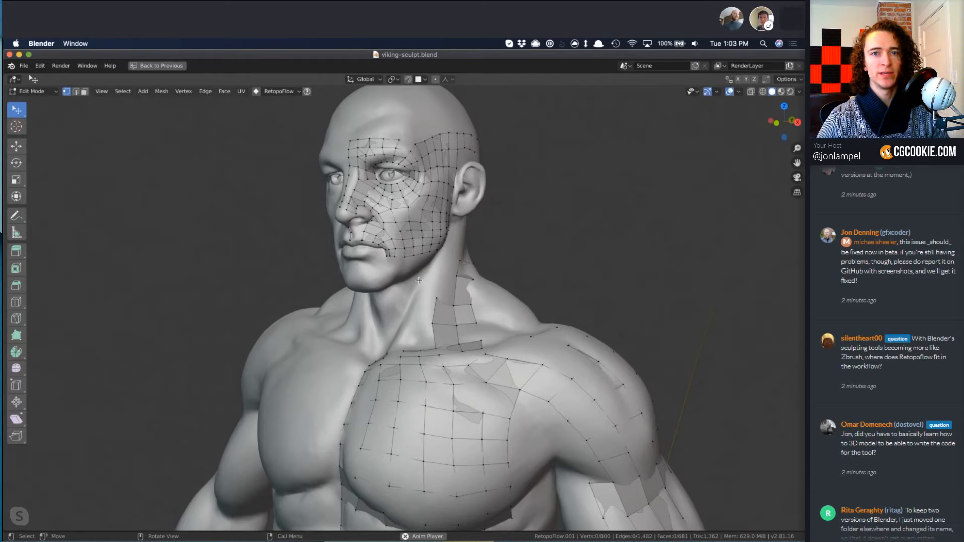
{"action": "key", "text": "ctrl+s"}
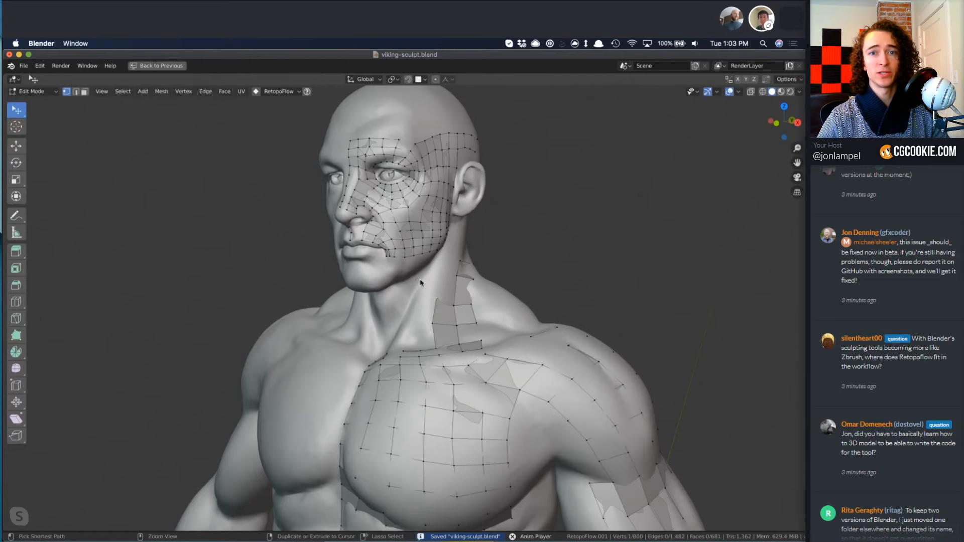
Open robo-orb_sculpt.blend from the test-models folder.
{"action": "key", "text": "ctrl+q"}
{"action": "left_click", "coordinate": [319, 311]}
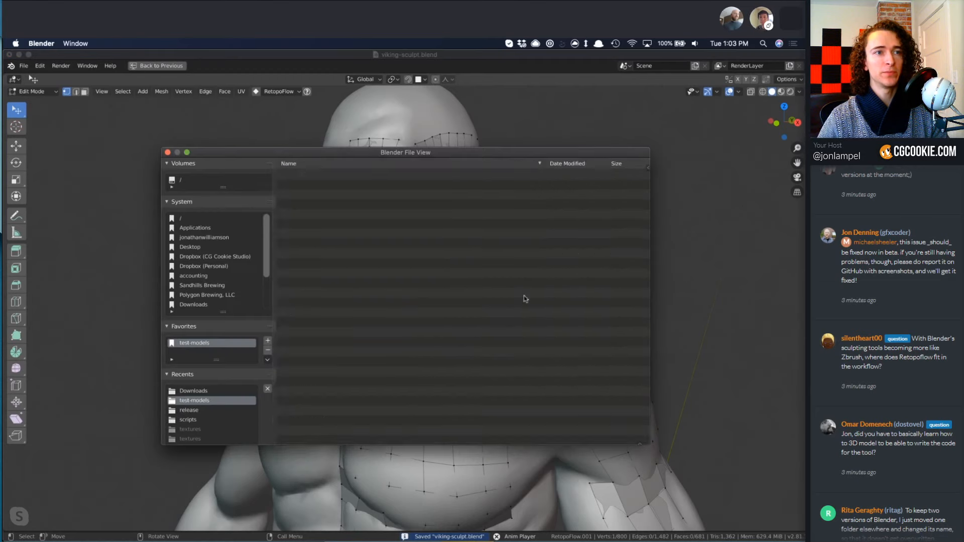
{"action": "scroll", "coordinate": [472, 387], "scroll_direction": "down", "scroll_amount": 10}
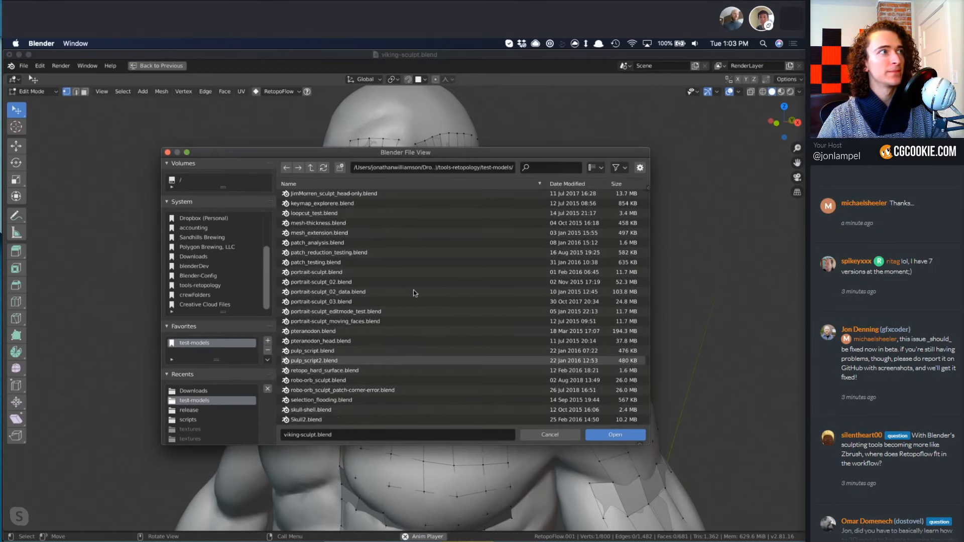
{"action": "scroll", "coordinate": [414, 349], "scroll_direction": "down", "scroll_amount": 5}
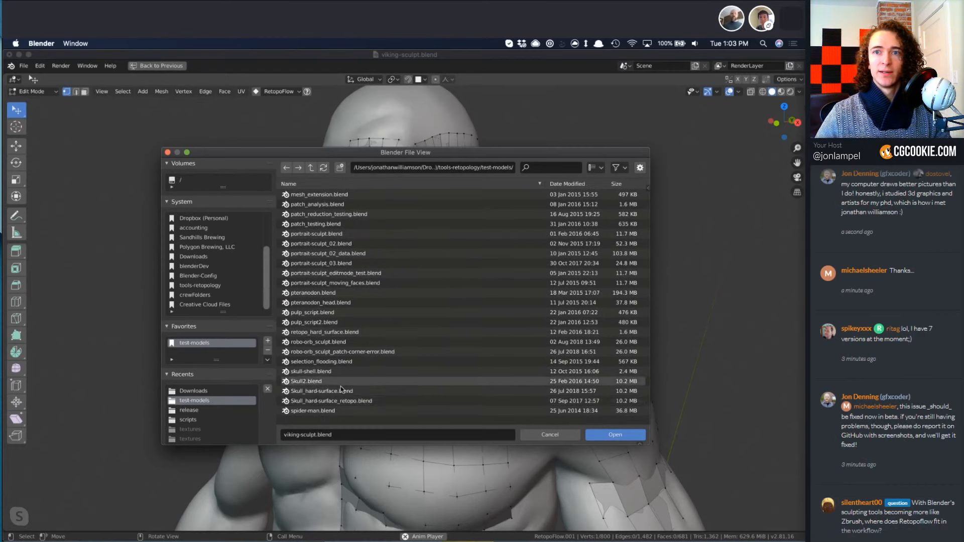
{"action": "scroll", "coordinate": [432, 402], "scroll_direction": "up", "scroll_amount": 1}
{"action": "scroll", "coordinate": [433, 402], "scroll_direction": "up", "scroll_amount": 3}
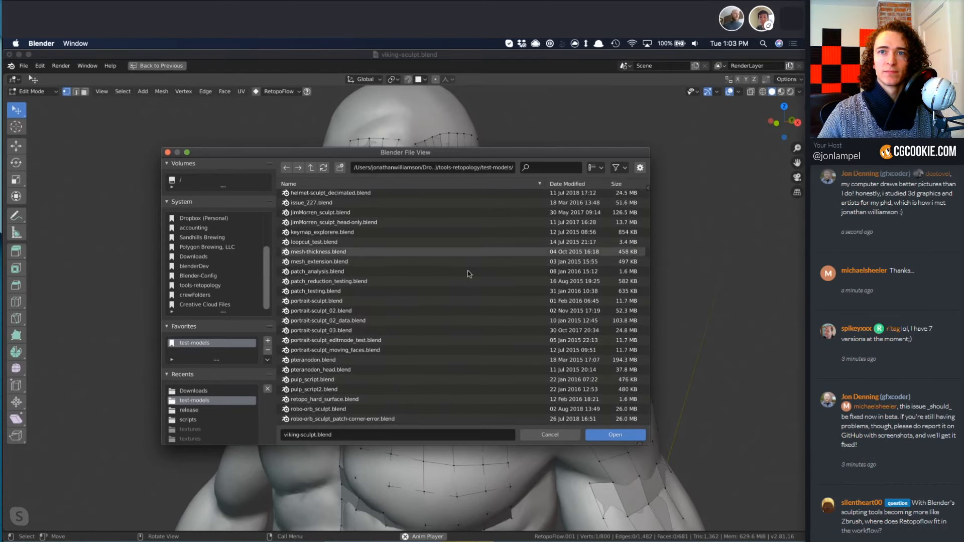
{"action": "scroll", "coordinate": [412, 315], "scroll_direction": "up", "scroll_amount": 2}
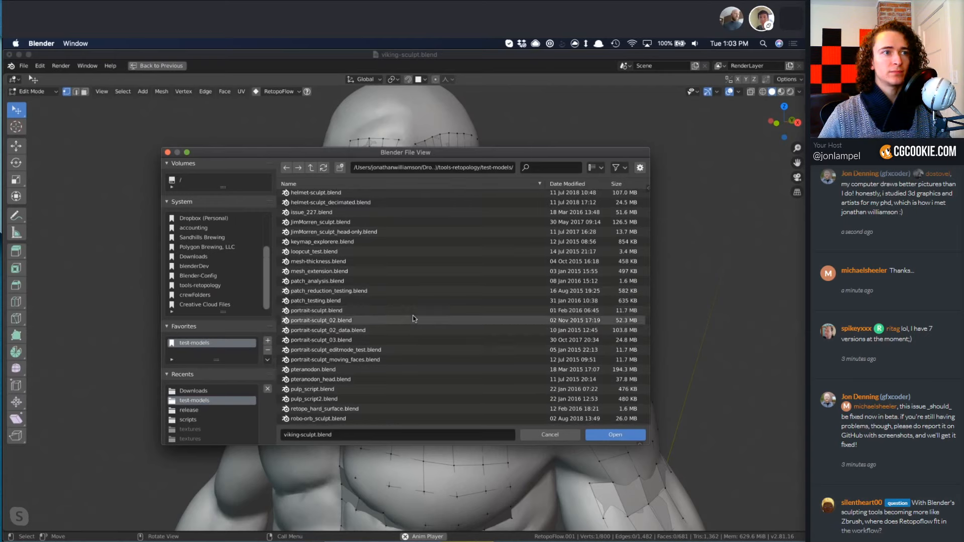
{"action": "scroll", "coordinate": [367, 287], "scroll_direction": "up", "scroll_amount": 3}
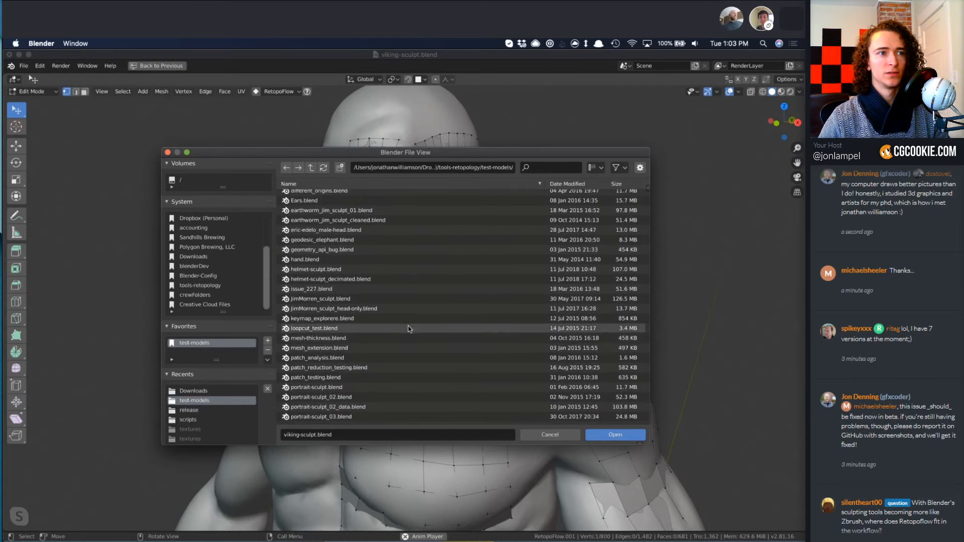
{"action": "scroll", "coordinate": [413, 326], "scroll_direction": "down", "scroll_amount": 6}
{"action": "scroll", "coordinate": [412, 329], "scroll_direction": "down", "scroll_amount": 3}
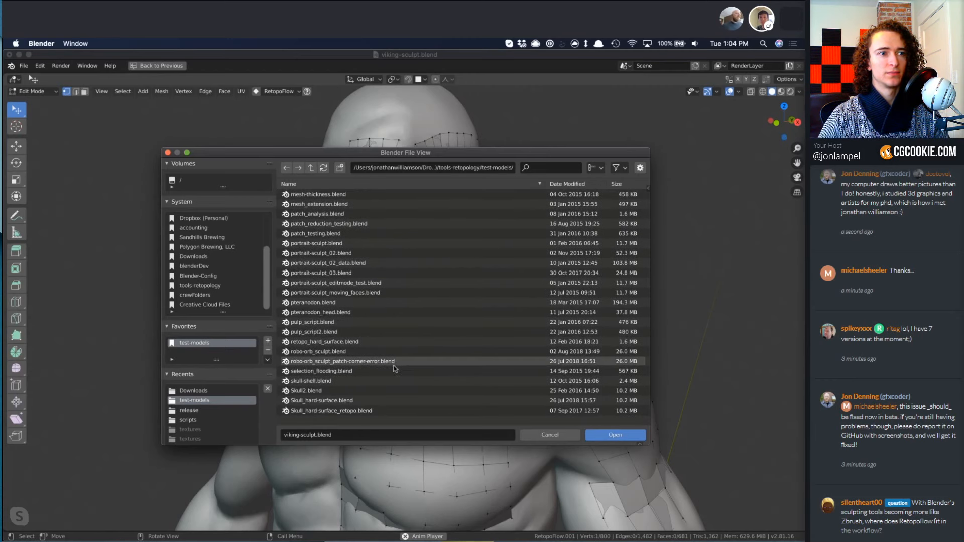
{"action": "left_click", "coordinate": [324, 351]}
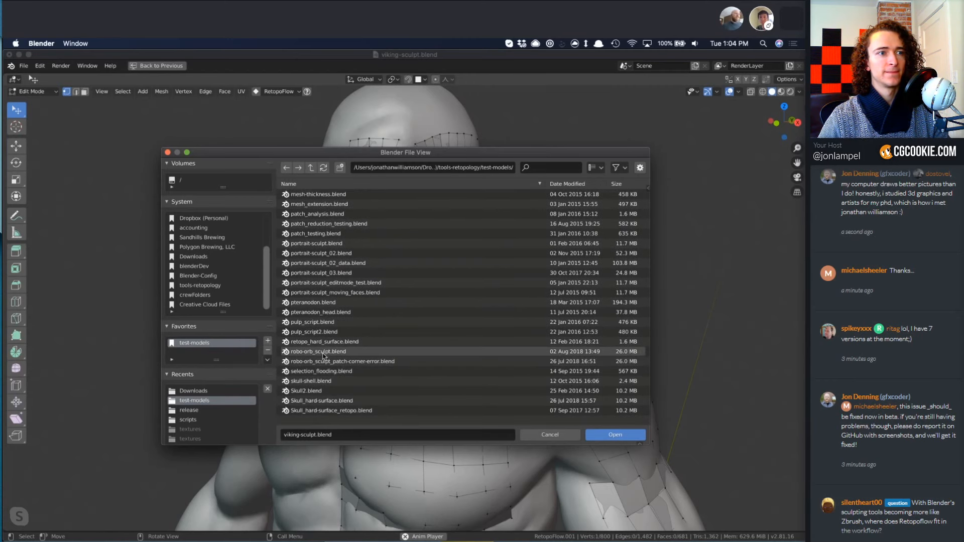
{"action": "double_click", "coordinate": [390, 351]}
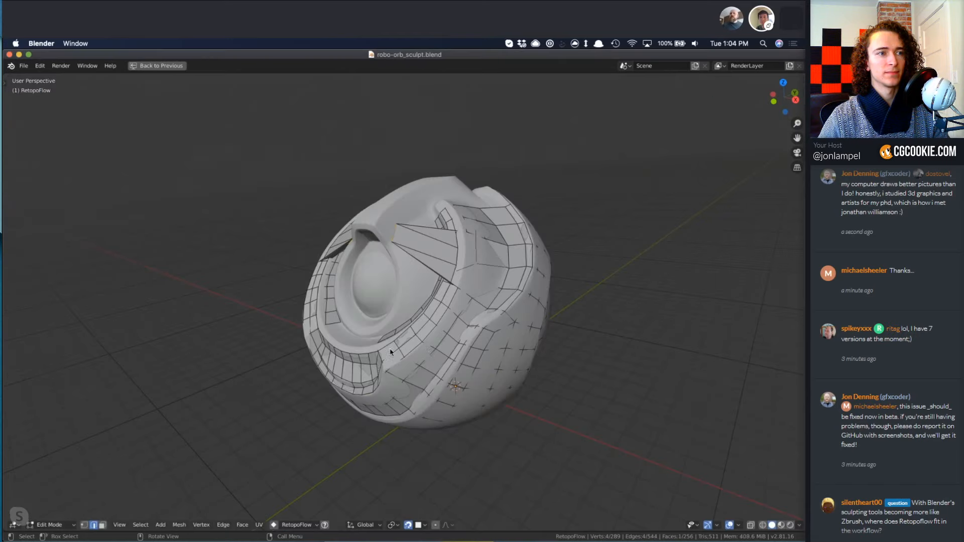
Switch the orb's retopology mesh to Object Mode and view the model in Material Preview shading.
{"action": "middle_click_drag", "start_coordinate": [427, 353], "coordinate": [444, 353]}
{"action": "key", "text": "Tab"}
{"action": "key", "text": "z"}
{"action": "left_click", "coordinate": [426, 334]}
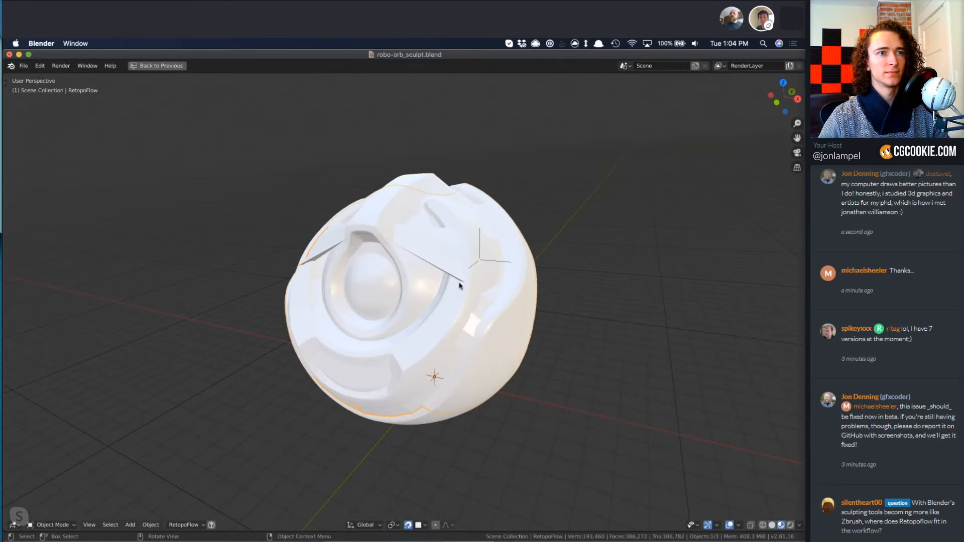
{"action": "key", "text": "z"}
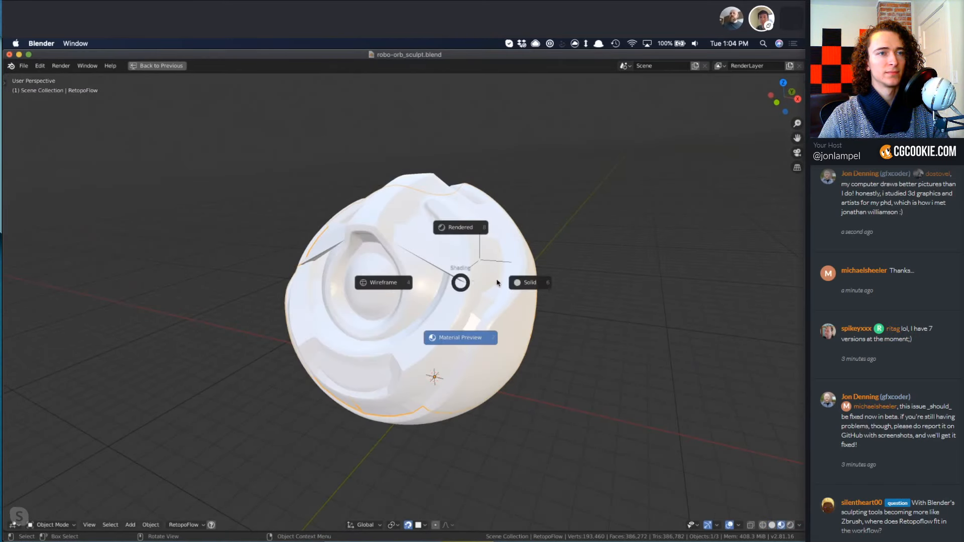
{"action": "left_click", "coordinate": [451, 331]}
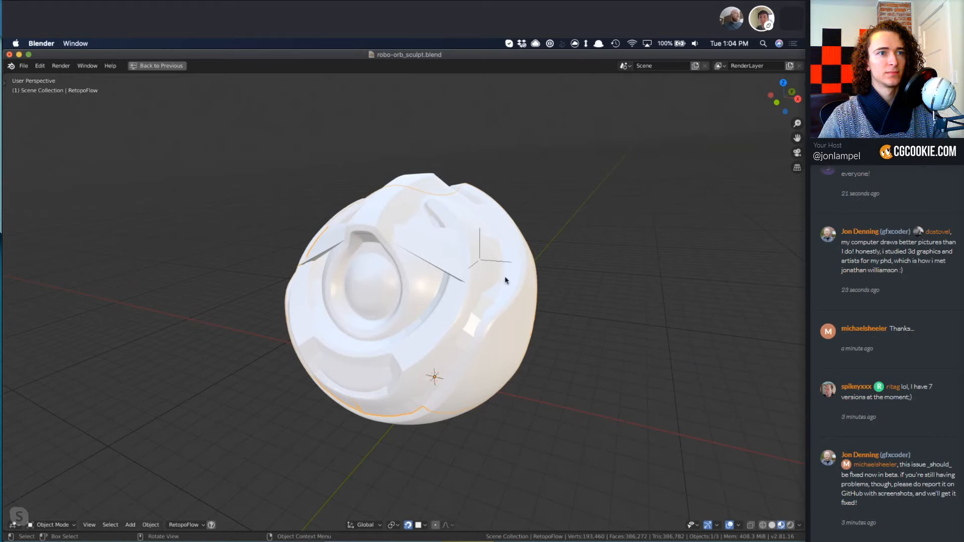
Show the orb in wireframe and delete the existing retopology mesh object.
{"action": "left_click", "coordinate": [449, 263]}
{"action": "key", "text": "z"}
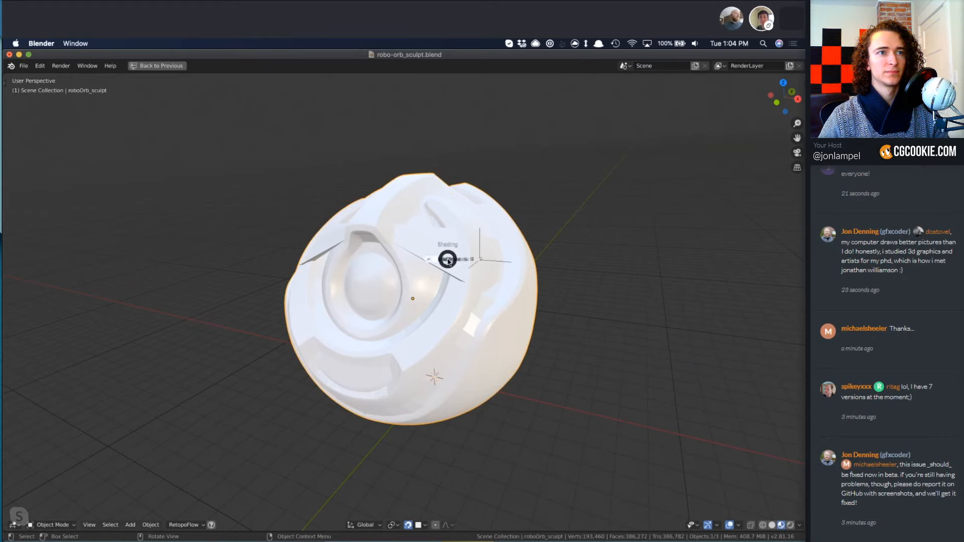
{"action": "left_click", "coordinate": [352, 260]}
{"action": "right_click", "coordinate": [437, 261]}
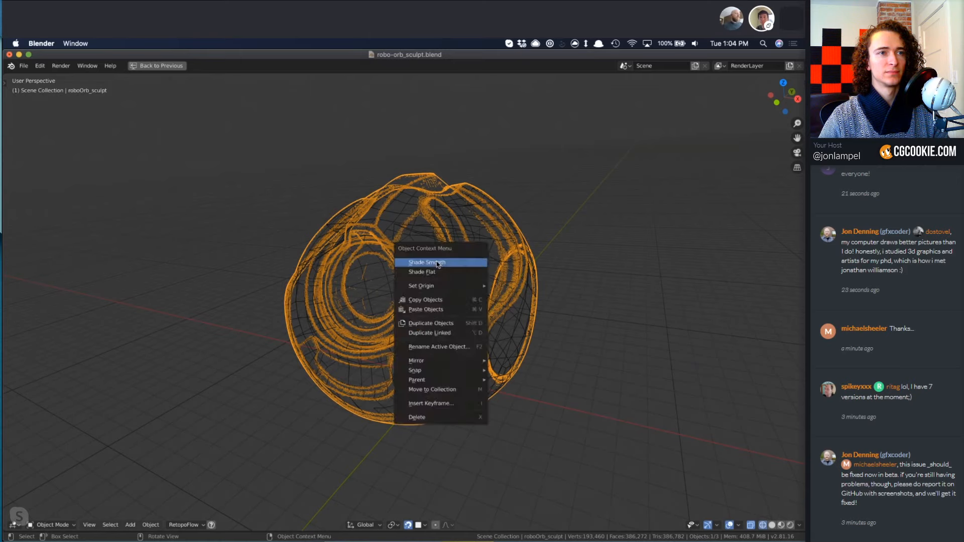
{"action": "left_click", "coordinate": [429, 237]}
{"action": "left_click", "coordinate": [429, 237]}
{"action": "key", "text": "x"}
{"action": "left_click", "coordinate": [429, 237]}
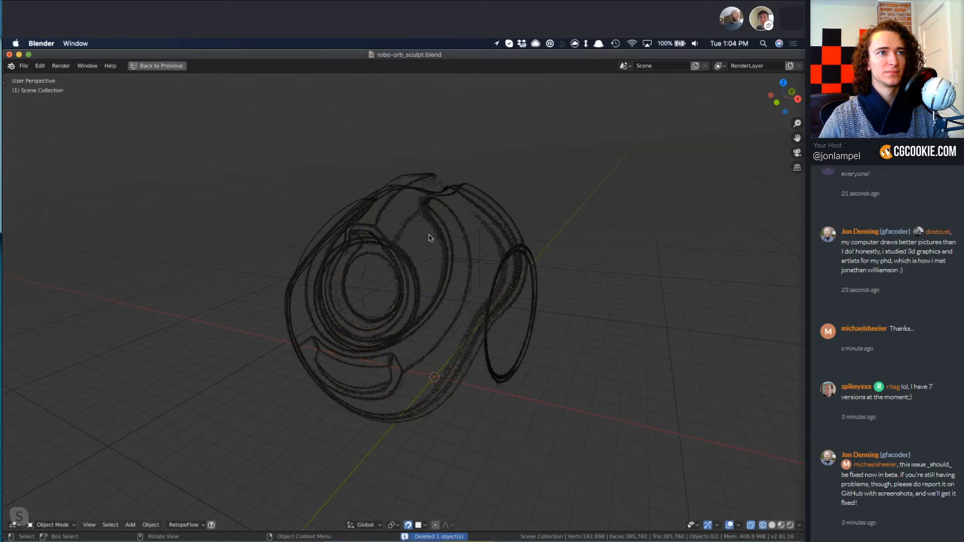
Return the roboOrb_sculpt object to Solid shading and clear the object selection.
{"action": "left_click", "coordinate": [447, 210]}
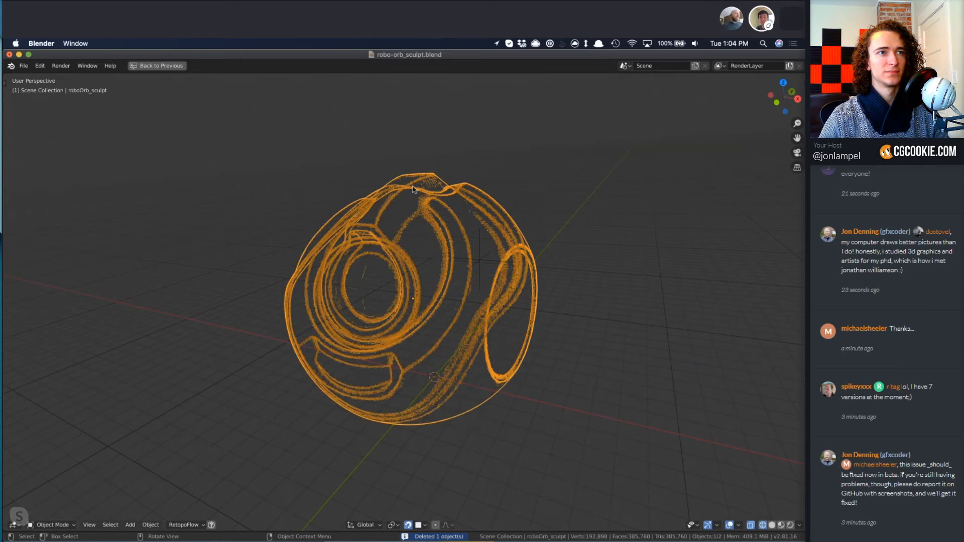
{"action": "key", "text": "z"}
{"action": "left_click", "coordinate": [500, 210]}
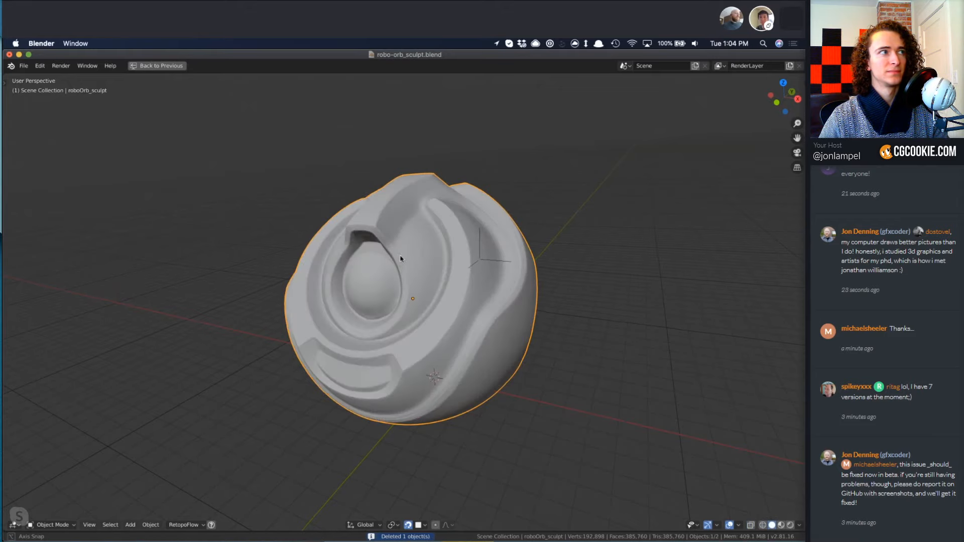
{"action": "mouse_move", "coordinate": [502, 221]}
{"action": "middle_mouse_down"}
{"action": "mouse_move", "coordinate": [526, 358]}
{"action": "mouse_move", "coordinate": [464, 256]}
{"action": "middle_mouse_up"}
{"action": "key", "text": "a"}
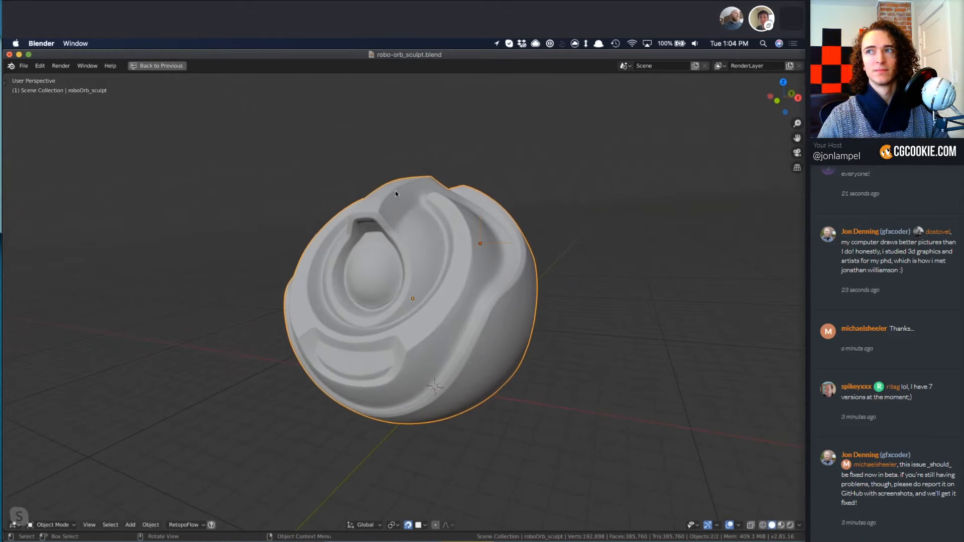
{"action": "key", "text": "alt+a"}
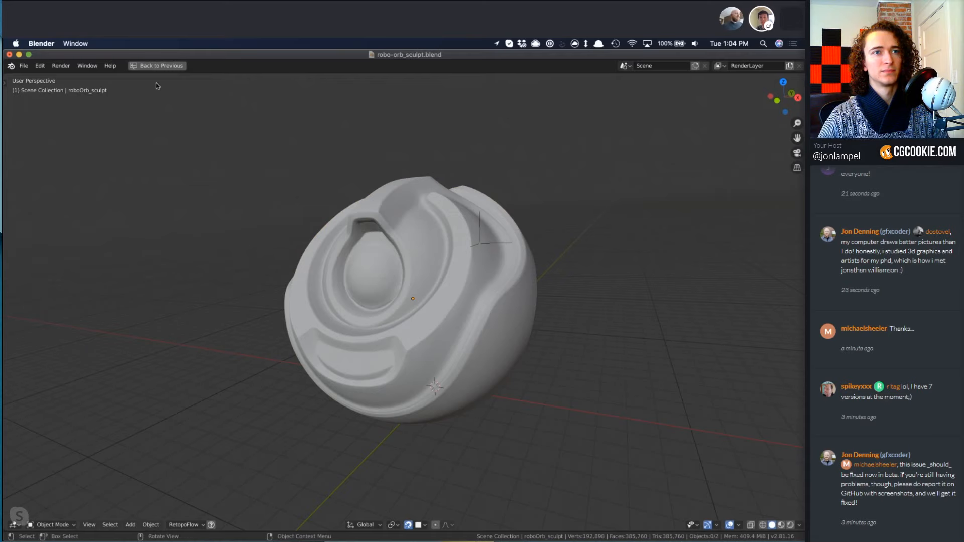
Restore the multi-panel Modeling layout, check the RetopoFlow_Rotate empty in Collection 3 and clear the object selection.
{"action": "left_click", "coordinate": [158, 67]}
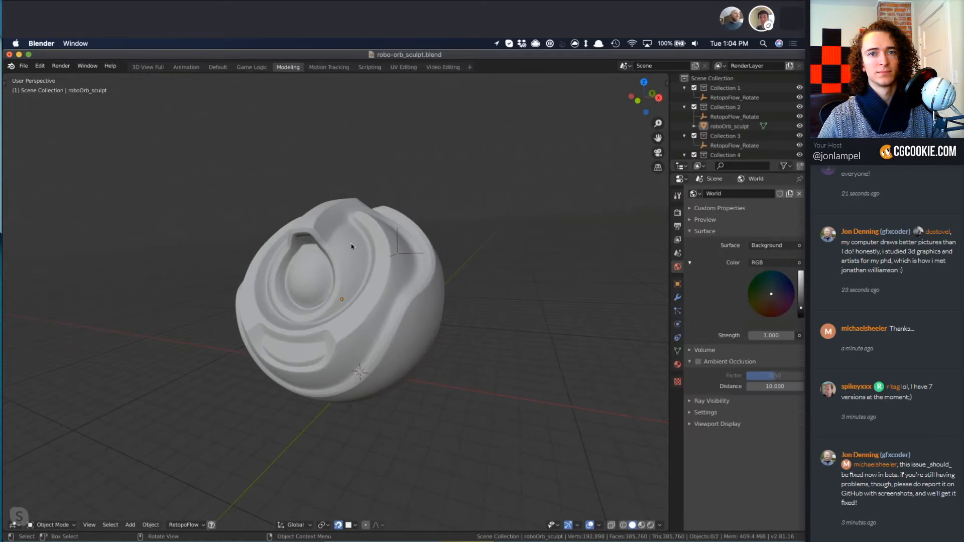
{"action": "left_click", "coordinate": [725, 145]}
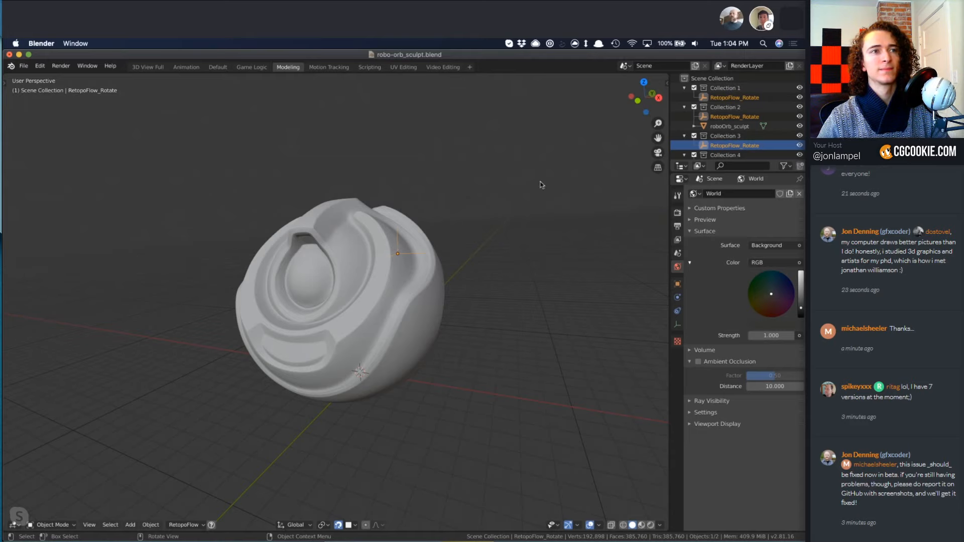
{"action": "key", "text": "a"}
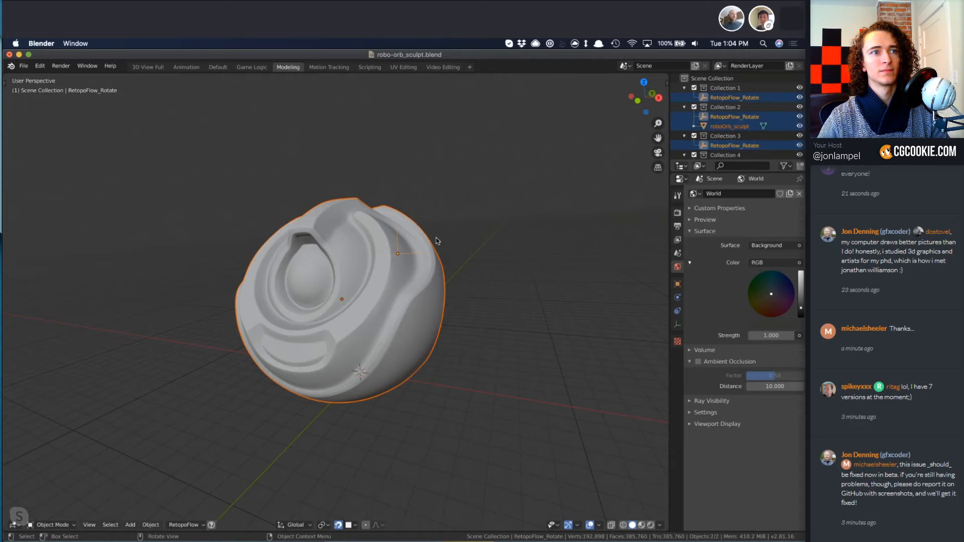
{"action": "key", "text": "alt+a"}
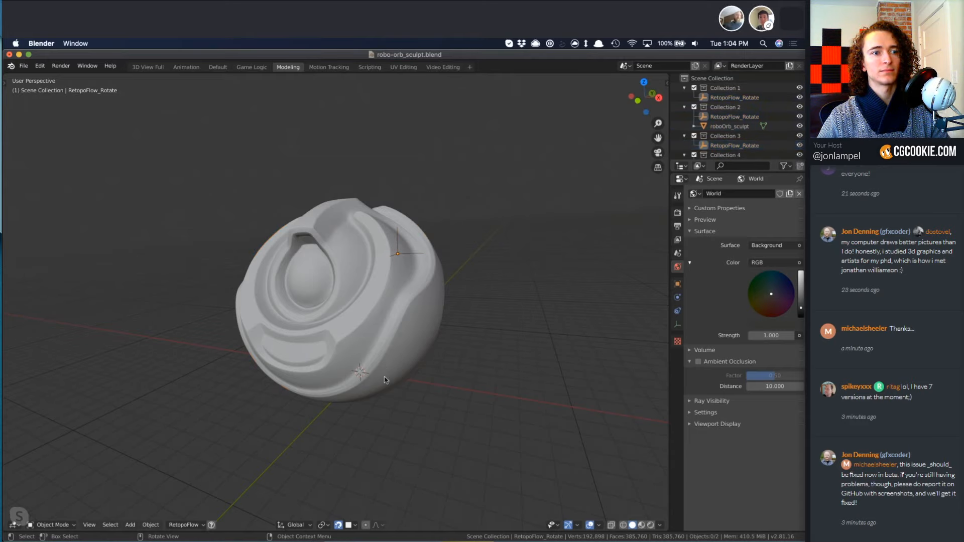
Add a plane mesh and delete all its vertices in Edit Mode, leaving an empty retopology object.
{"action": "key", "text": "shift+a"}
{"action": "mouse_move", "coordinate": [387, 357]}
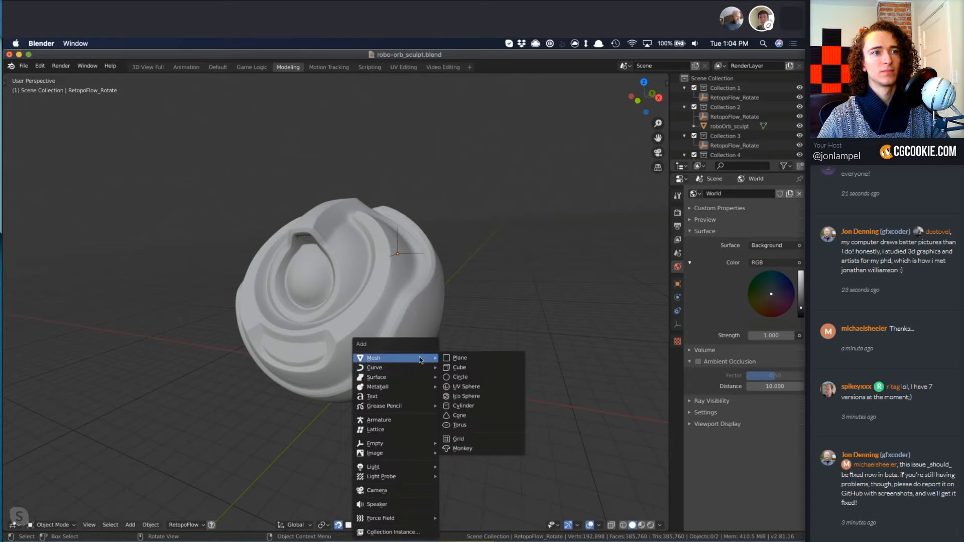
{"action": "left_click", "coordinate": [461, 358]}
{"action": "key", "text": "Tab"}
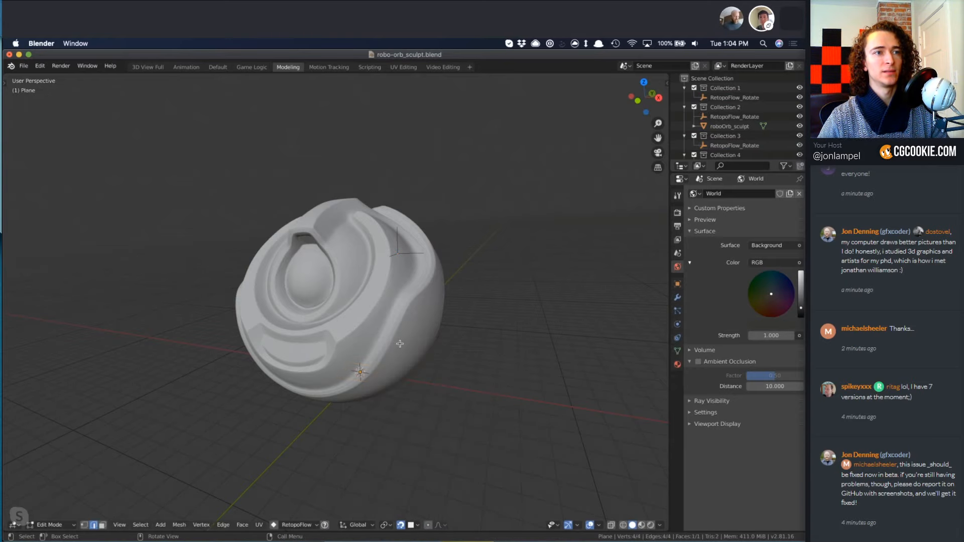
{"action": "key", "text": "x"}
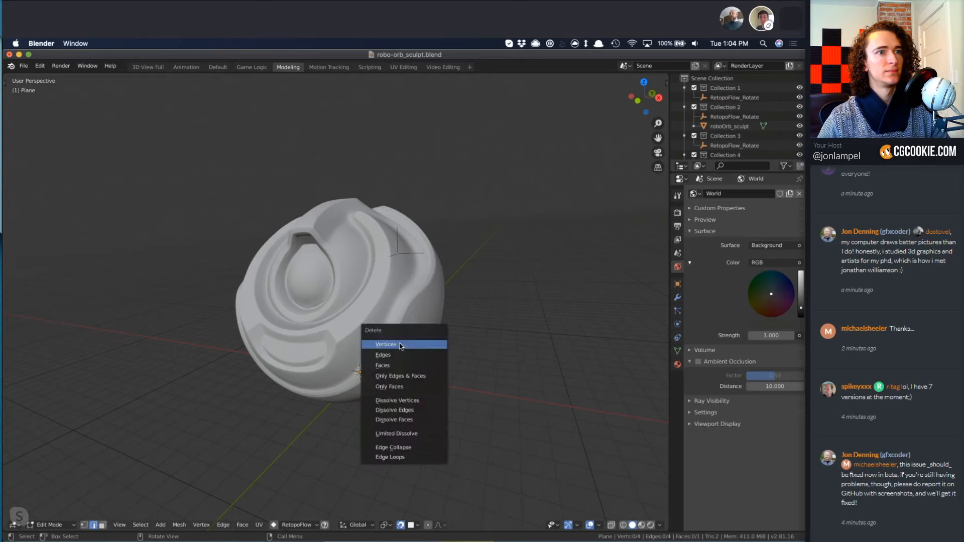
{"action": "left_click", "coordinate": [400, 344]}
{"action": "mouse_move", "coordinate": [483, 316]}
{"action": "middle_mouse_down"}
{"action": "mouse_move", "coordinate": [474, 326]}
{"action": "mouse_move", "coordinate": [482, 322]}
{"action": "middle_mouse_up"}
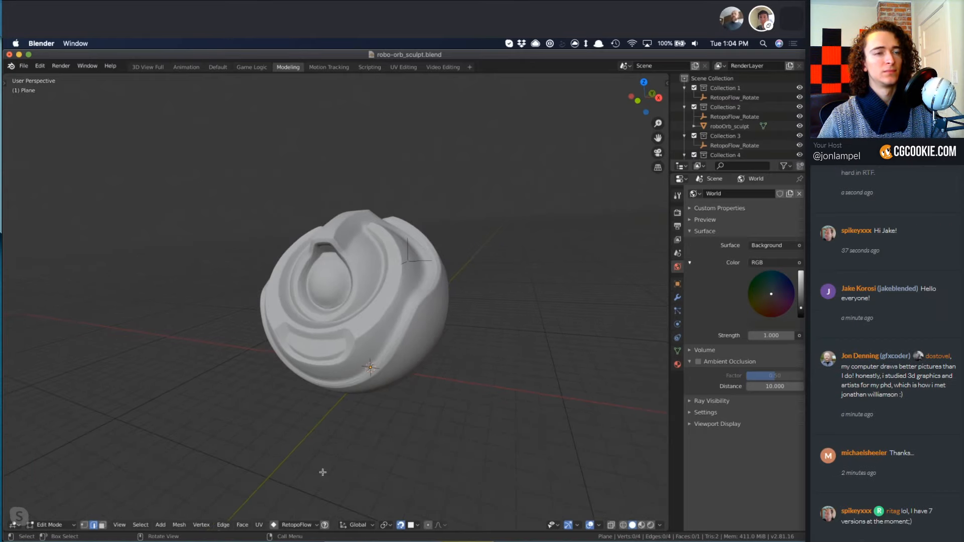
Start RetopoFlow and build a first strip of PolyPen quads beside the orb's eye.
{"action": "right_click", "coordinate": [494, 279]}
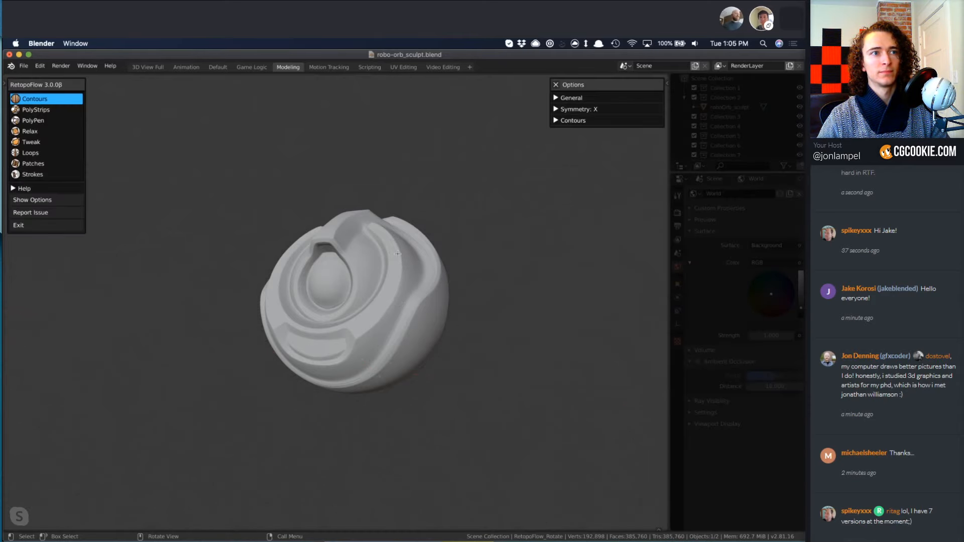
{"action": "middle_click_drag", "start_coordinate": [390, 300], "coordinate": [381, 303], "text": "ctrl"}
{"action": "key", "text": "3"}
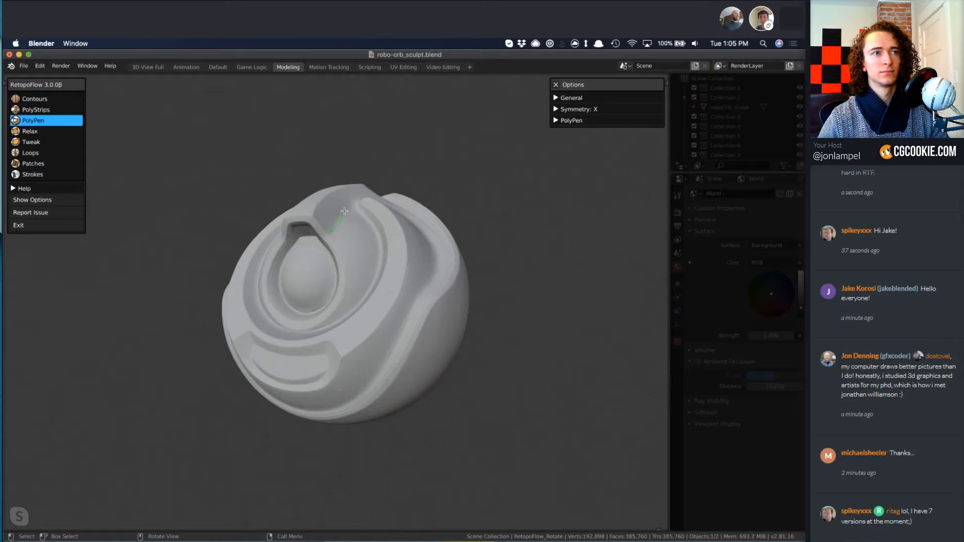
{"action": "left_click", "coordinate": [338, 247]}
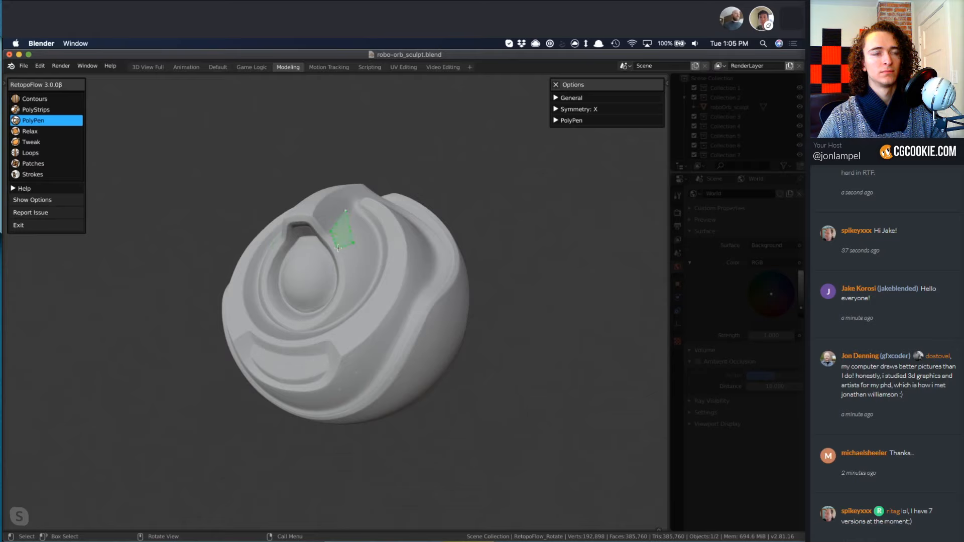
{"action": "left_click", "coordinate": [347, 272]}
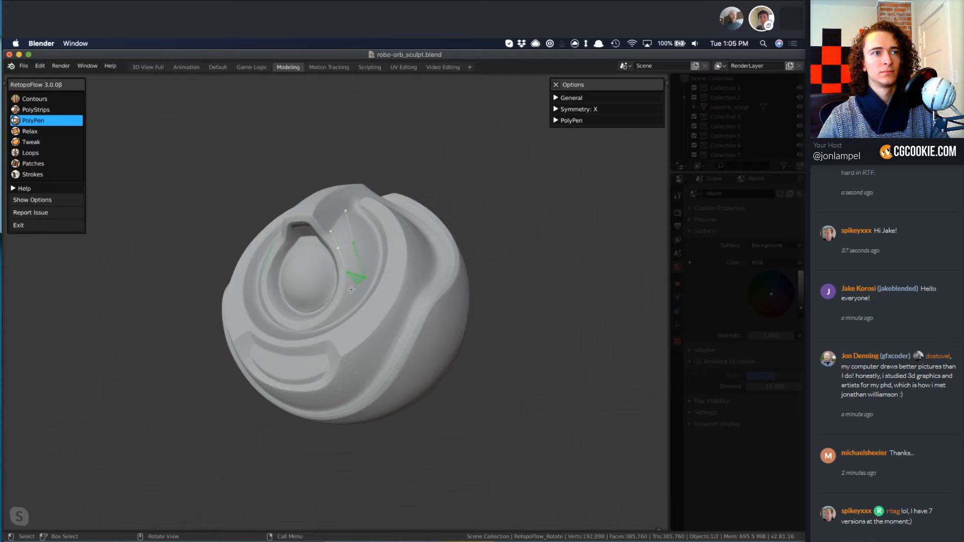
{"action": "left_click", "coordinate": [341, 297], "text": "ctrl"}
{"action": "left_click", "coordinate": [357, 306], "text": "ctrl"}
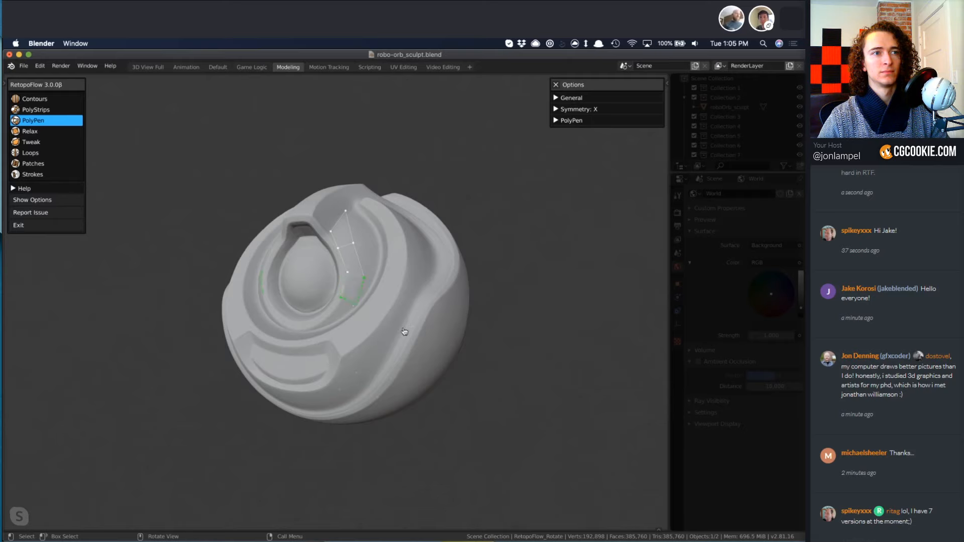
Refine the PolyPen strip around the eye and connect it to the outer quads on the surrounding ledge.
{"action": "mouse_move", "coordinate": [404, 332]}
{"action": "middle_mouse_down"}
{"action": "mouse_move", "coordinate": [324, 343]}
{"action": "mouse_move", "coordinate": [345, 258]}
{"action": "middle_mouse_up"}
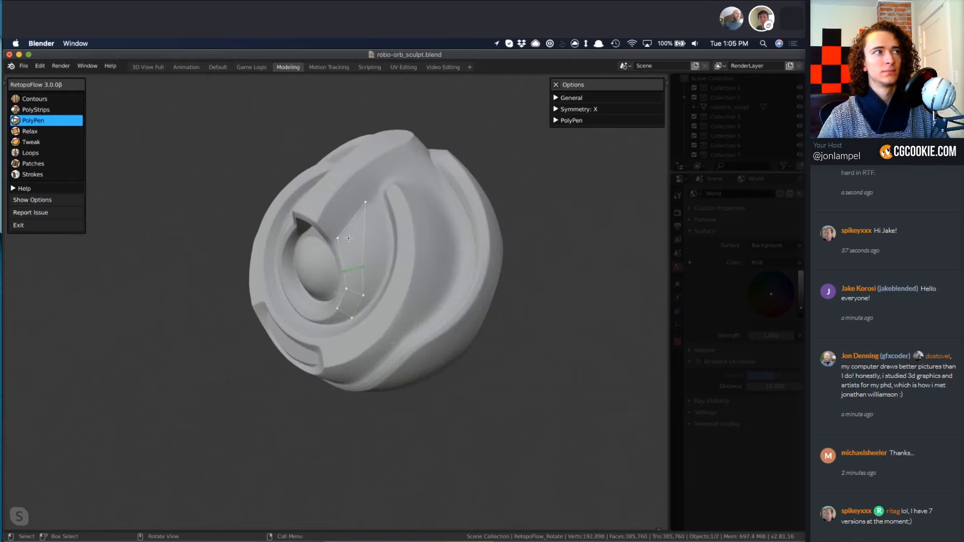
{"action": "left_click", "coordinate": [341, 255], "text": "ctrl"}
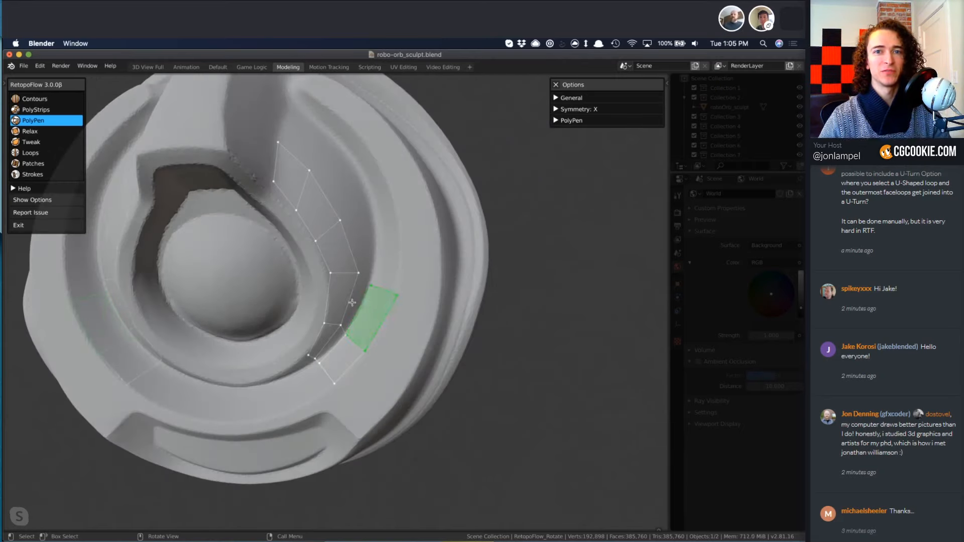
{"action": "left_click", "coordinate": [365, 309]}
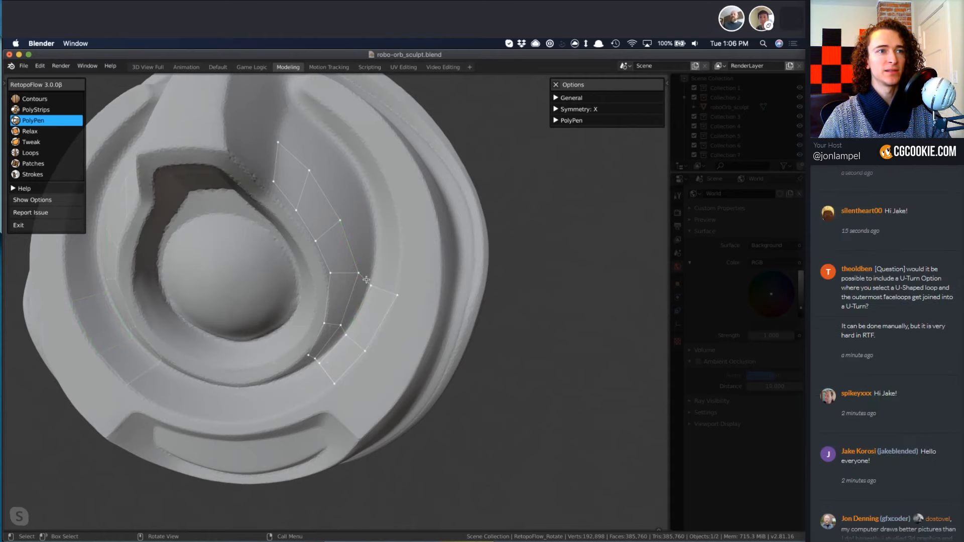
{"action": "mouse_move", "coordinate": [398, 346]}
{"action": "middle_mouse_down"}
{"action": "mouse_move", "coordinate": [351, 433]}
{"action": "mouse_move", "coordinate": [387, 441]}
{"action": "mouse_move", "coordinate": [367, 377]}
{"action": "middle_mouse_up"}
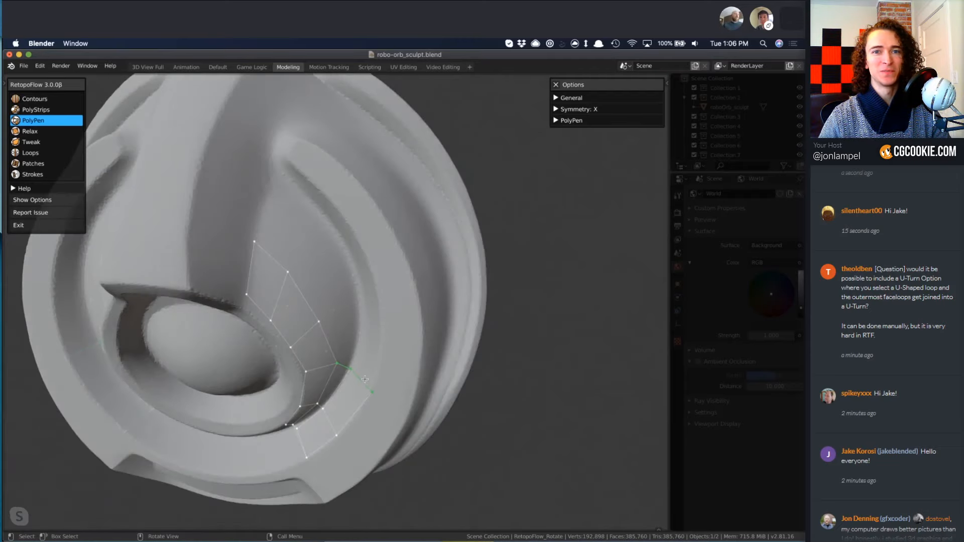
Try to extend the selected edges upward along the curved ledge with the Strokes tool.
{"action": "key", "text": "8"}
{"action": "mouse_move", "coordinate": [393, 302]}
{"action": "middle_mouse_down"}
{"action": "mouse_move", "coordinate": [411, 329]}
{"action": "mouse_move", "coordinate": [387, 381]}
{"action": "middle_mouse_up"}
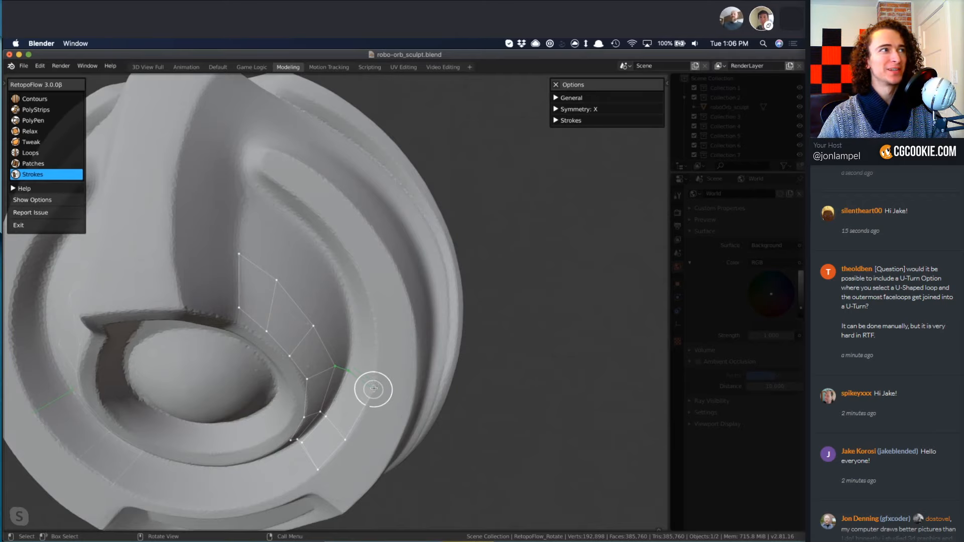
{"action": "mouse_move", "coordinate": [376, 377]}
{"action": "left_mouse_down"}
{"action": "mouse_move", "coordinate": [362, 275]}
{"action": "mouse_move", "coordinate": [294, 178]}
{"action": "mouse_move", "coordinate": [250, 166]}
{"action": "left_mouse_up"}
{"action": "key", "text": "ctrl+z"}
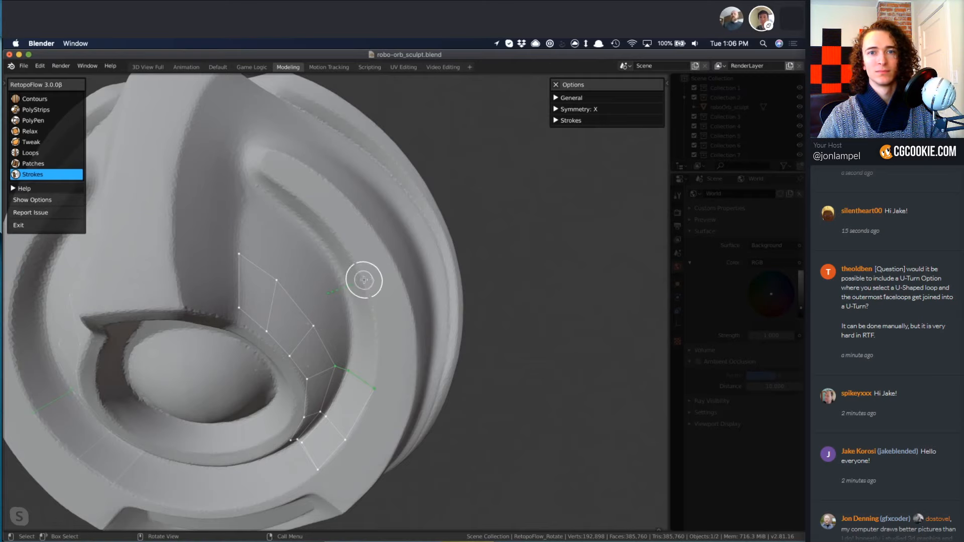
{"action": "left_click_drag", "start_coordinate": [364, 280], "coordinate": [371, 275]}
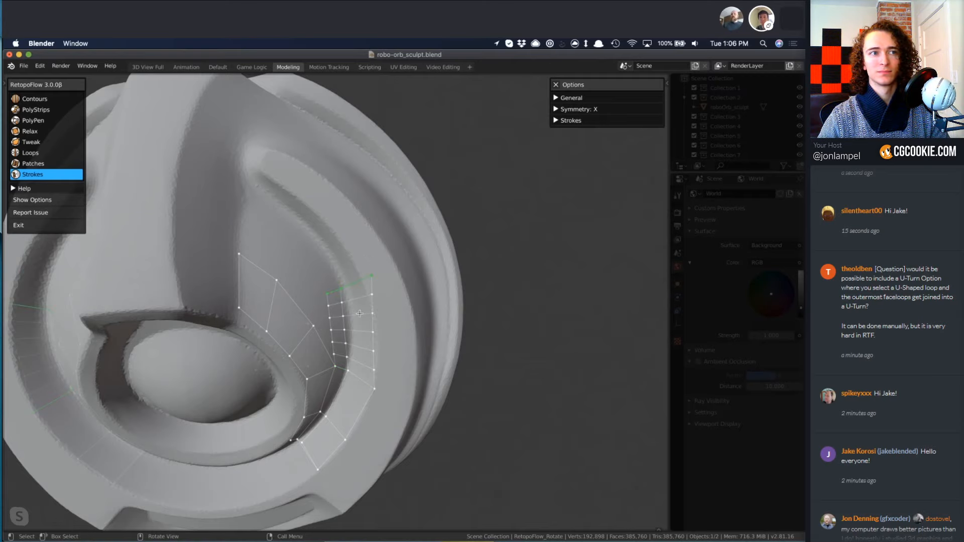
{"action": "key", "text": "ctrl+z"}
Draw a PolyStrips strip along the curved ledge from the existing quads and set its segment count to 6.
{"action": "key", "text": "2"}
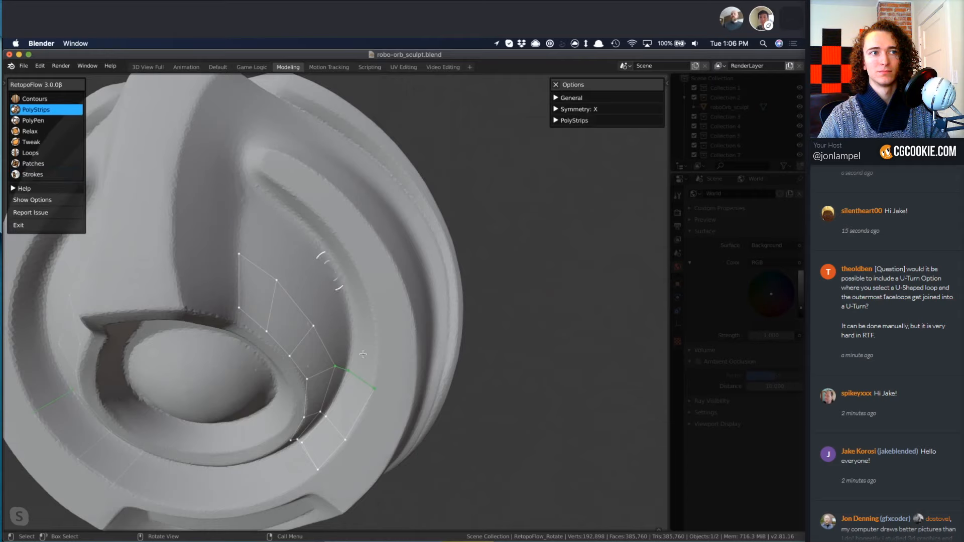
{"action": "middle_click_drag", "start_coordinate": [339, 386], "coordinate": [359, 349]}
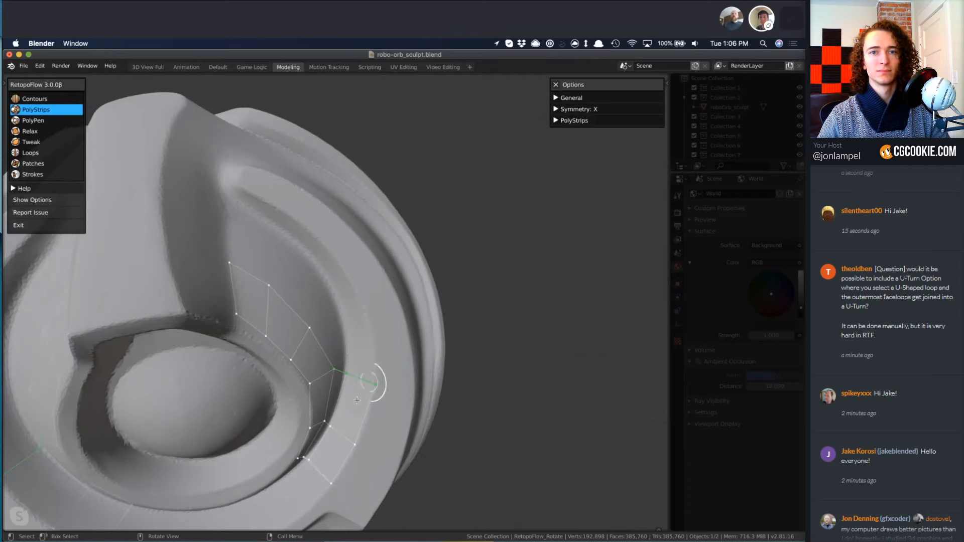
{"action": "mouse_move", "coordinate": [361, 340]}
{"action": "left_mouse_down"}
{"action": "mouse_move", "coordinate": [347, 286]}
{"action": "mouse_move", "coordinate": [236, 185]}
{"action": "left_mouse_up"}
{"action": "scroll", "coordinate": [398, 308], "scroll_direction": "down", "scroll_amount": 7, "text": "shift"}
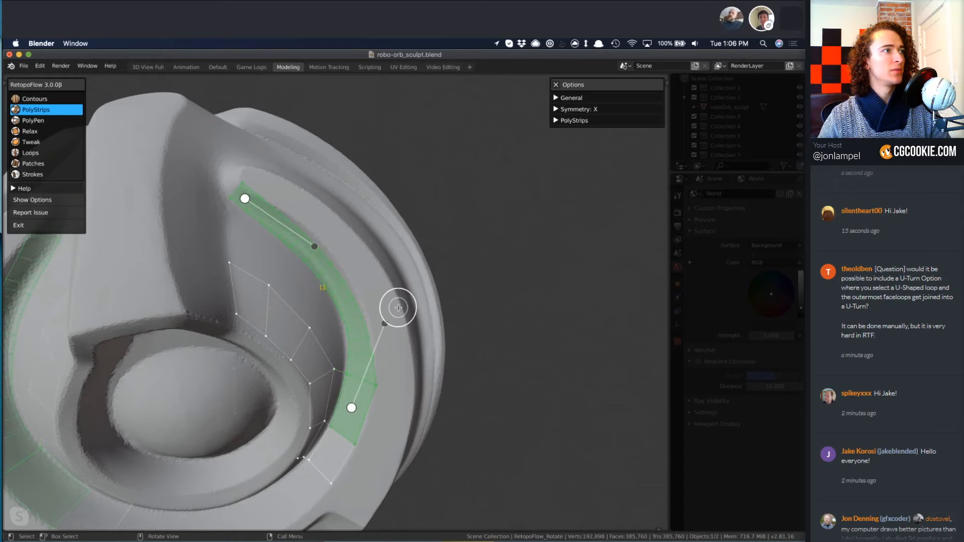
{"action": "scroll", "coordinate": [398, 308], "scroll_direction": "down", "scroll_amount": 1, "text": "shift"}
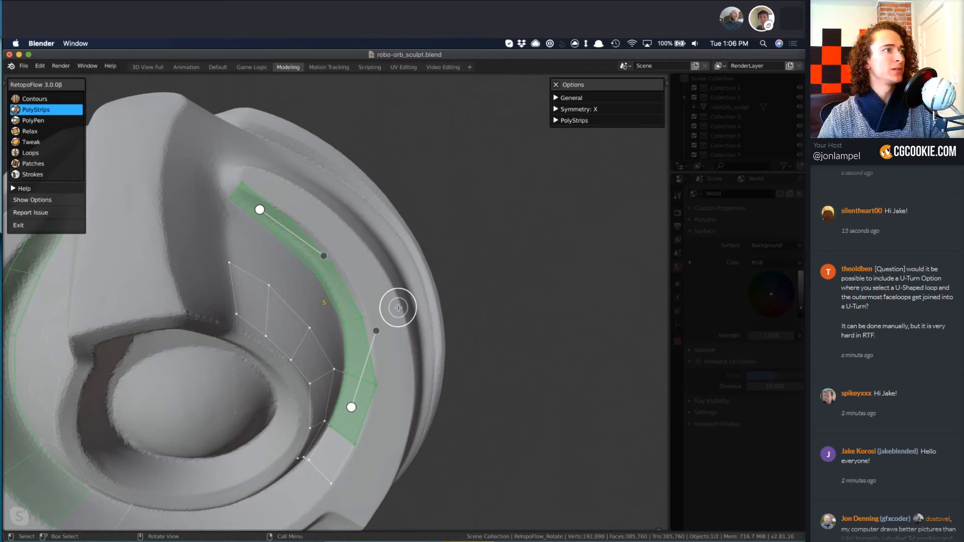
{"action": "scroll", "coordinate": [398, 308], "scroll_direction": "up", "scroll_amount": 1, "text": "shift"}
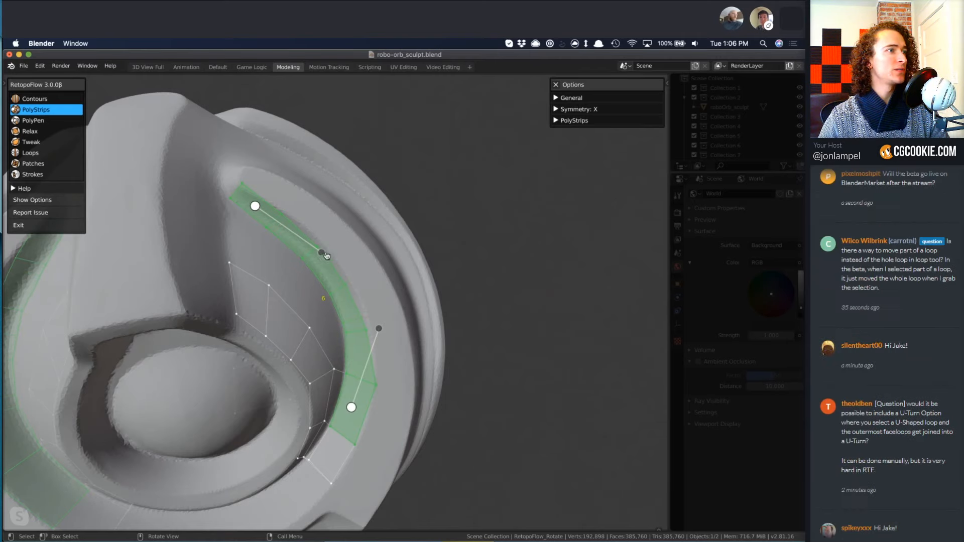
Adjust the strip's two inner curve handles to follow the ledge and deselect the strip.
{"action": "left_click_drag", "start_coordinate": [327, 256], "coordinate": [336, 251]}
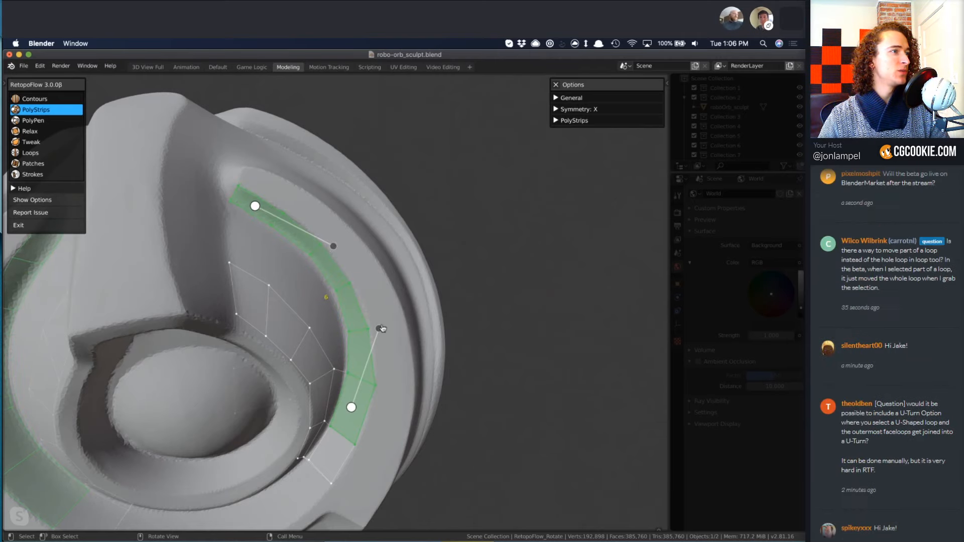
{"action": "left_click_drag", "start_coordinate": [381, 328], "coordinate": [383, 318]}
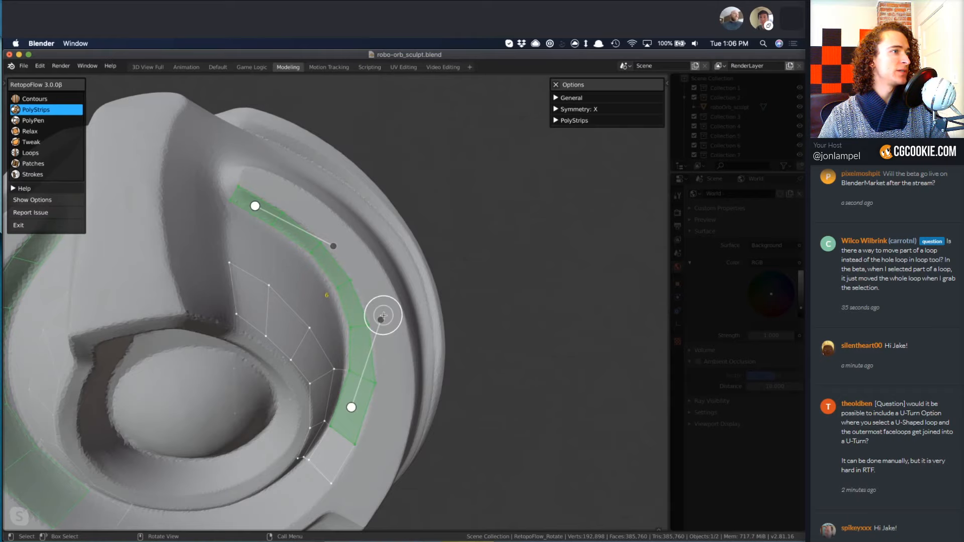
{"action": "key", "text": "alt+a"}
Draw an inverted-U PolyStrips strip on the round disc at the orb's back and deselect it.
{"action": "middle_click_drag", "start_coordinate": [397, 385], "coordinate": [324, 338]}
{"action": "scroll", "coordinate": [335, 341], "scroll_direction": "down", "scroll_amount": 5}
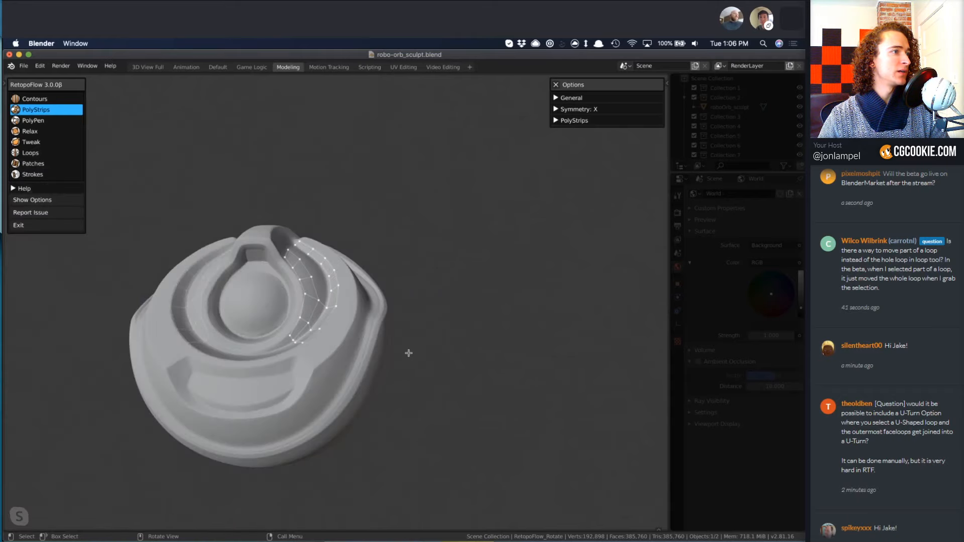
{"action": "mouse_move", "coordinate": [412, 333]}
{"action": "middle_mouse_down"}
{"action": "mouse_move", "coordinate": [232, 396]}
{"action": "mouse_move", "coordinate": [268, 302]}
{"action": "middle_mouse_up"}
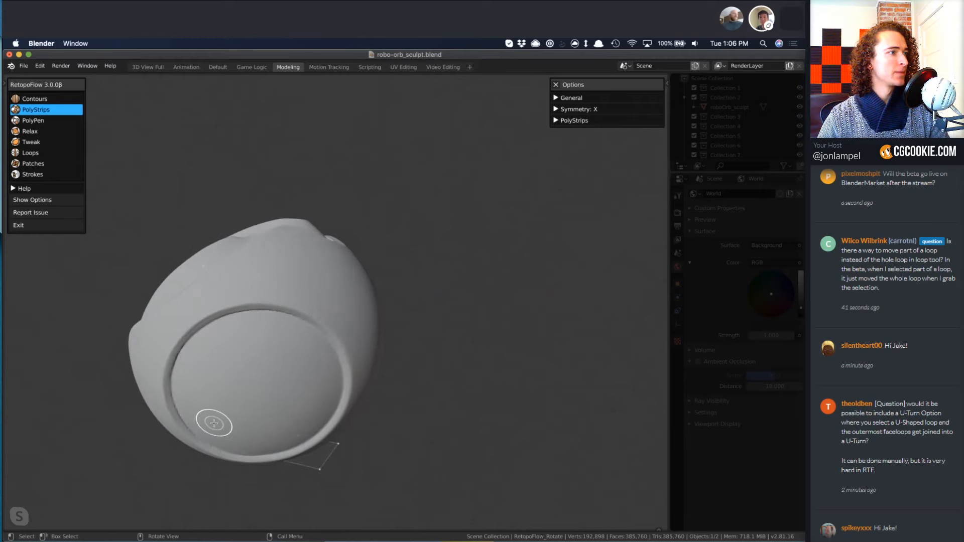
{"action": "mouse_move", "coordinate": [214, 423]}
{"action": "left_mouse_down"}
{"action": "mouse_move", "coordinate": [215, 357]}
{"action": "mouse_move", "coordinate": [244, 338]}
{"action": "mouse_move", "coordinate": [273, 397]}
{"action": "mouse_move", "coordinate": [272, 433]}
{"action": "left_mouse_up"}
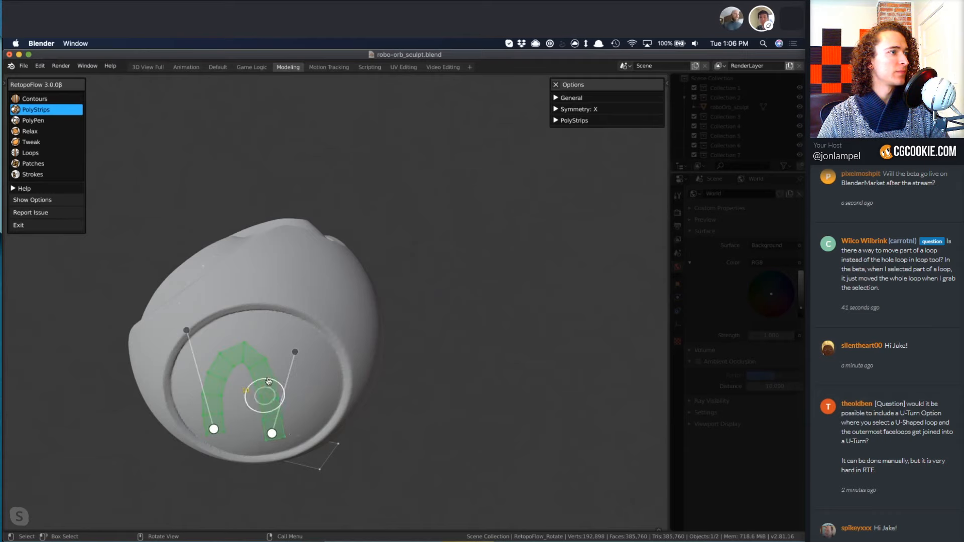
{"action": "middle_click_drag", "start_coordinate": [268, 382], "coordinate": [276, 338]}
{"action": "key", "text": "a"}
With Patches, select the inner edges of both legs of the U strip, leaving out the curved end, to preview a fill between them.
{"action": "key", "text": "7"}
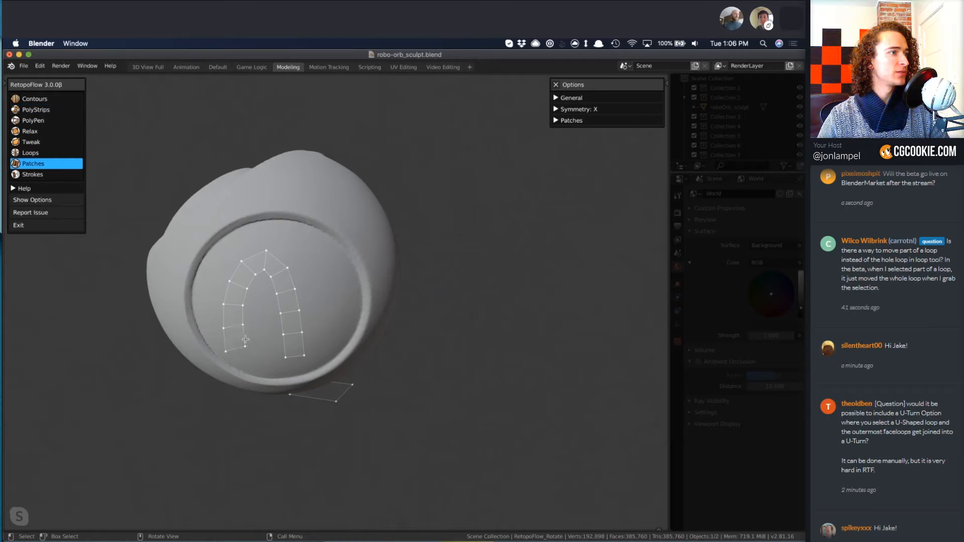
{"action": "double_click", "coordinate": [245, 337]}
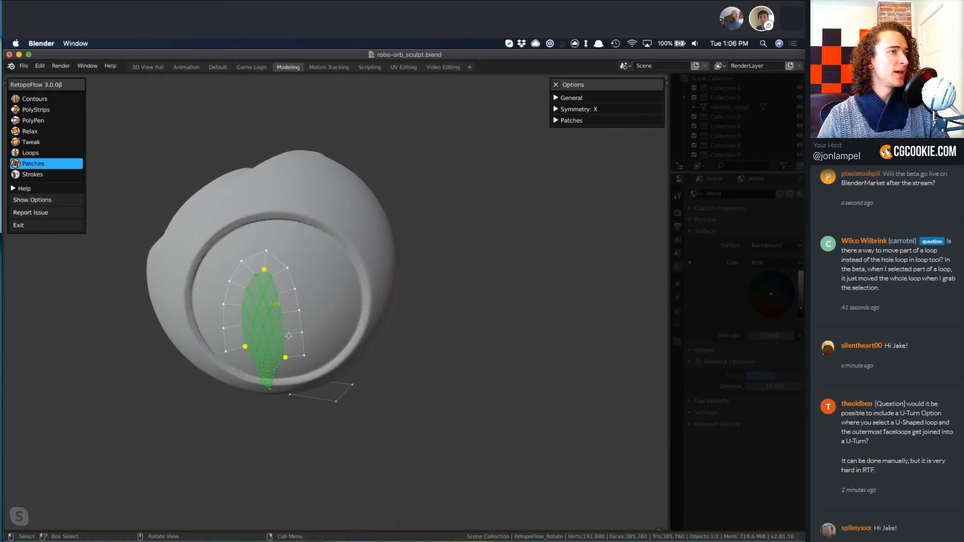
{"action": "left_click", "coordinate": [247, 289]}
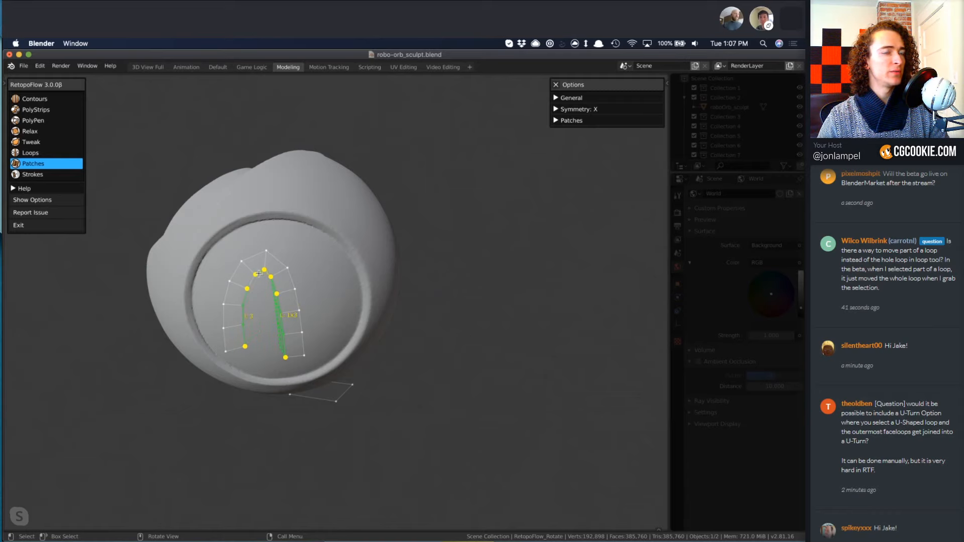
{"action": "left_click", "coordinate": [259, 274]}
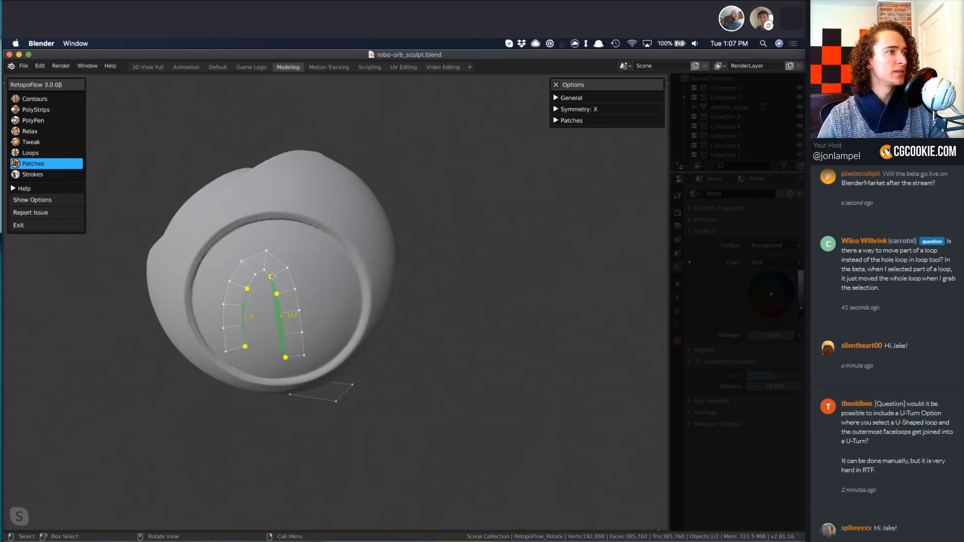
{"action": "middle_click_drag", "start_coordinate": [257, 272], "coordinate": [271, 276]}
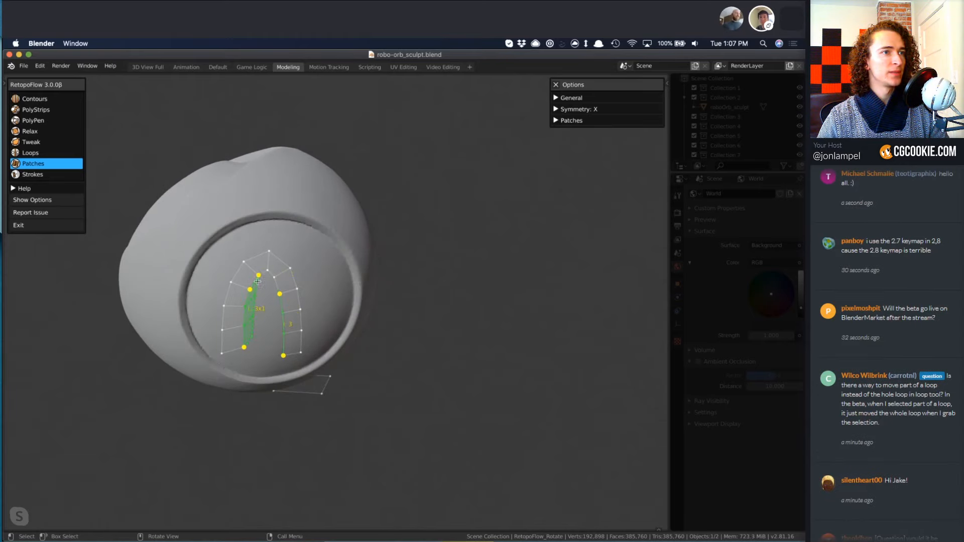
{"action": "left_click", "coordinate": [254, 283], "text": "shift"}
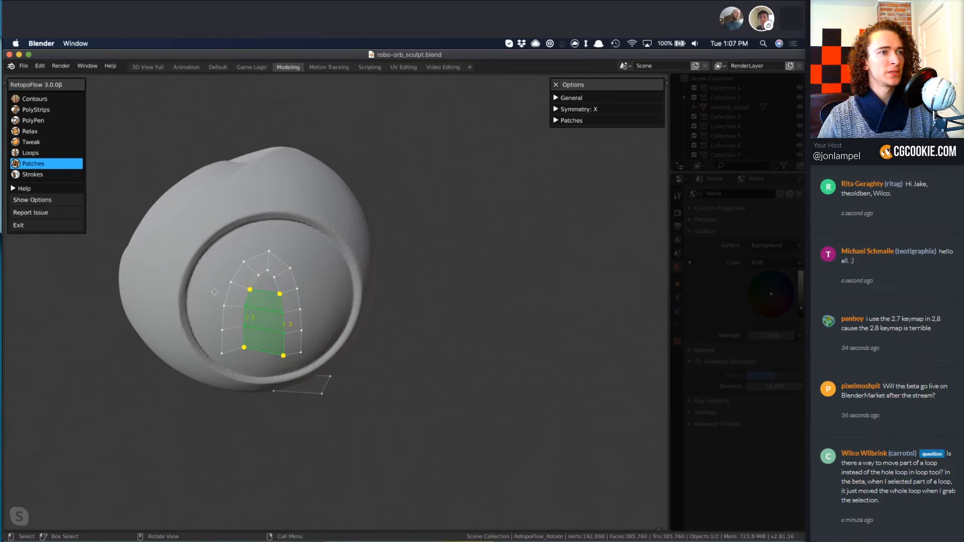
Fill the gap between the U strip's legs, insert a lengthwise loop through it with Loops, and tidy its upper end with PolyPen.
{"action": "key", "text": "4"}
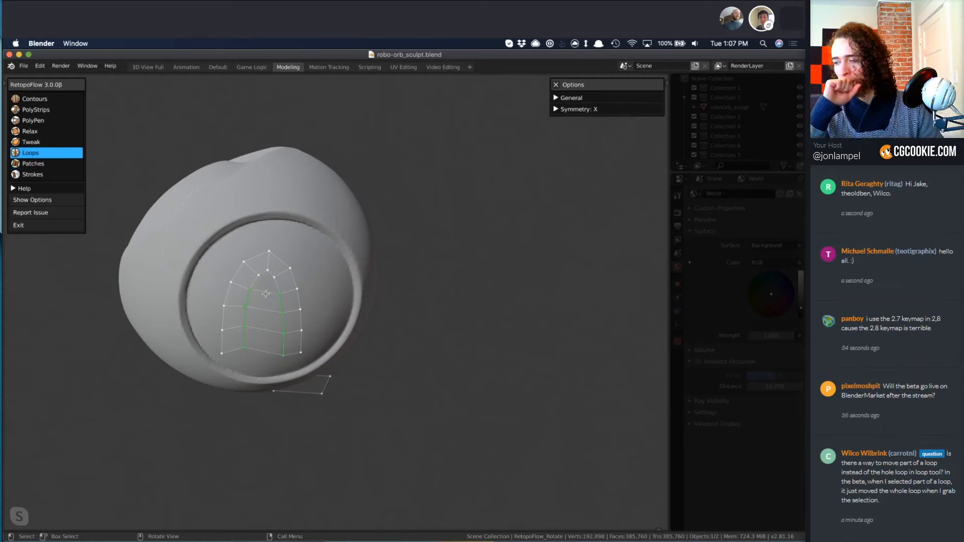
{"action": "key", "text": "3"}
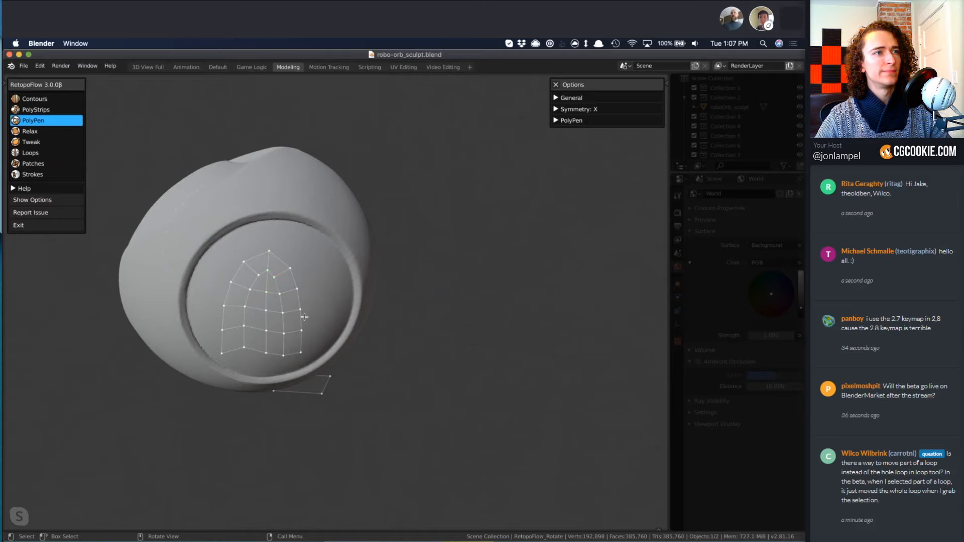
{"action": "scroll", "coordinate": [330, 305], "scroll_direction": "up", "scroll_amount": 2}
{"action": "mouse_move", "coordinate": [328, 306]}
{"action": "middle_mouse_down"}
{"action": "mouse_move", "coordinate": [346, 323]}
{"action": "mouse_move", "coordinate": [297, 295]}
{"action": "mouse_move", "coordinate": [324, 307]}
{"action": "middle_mouse_up"}
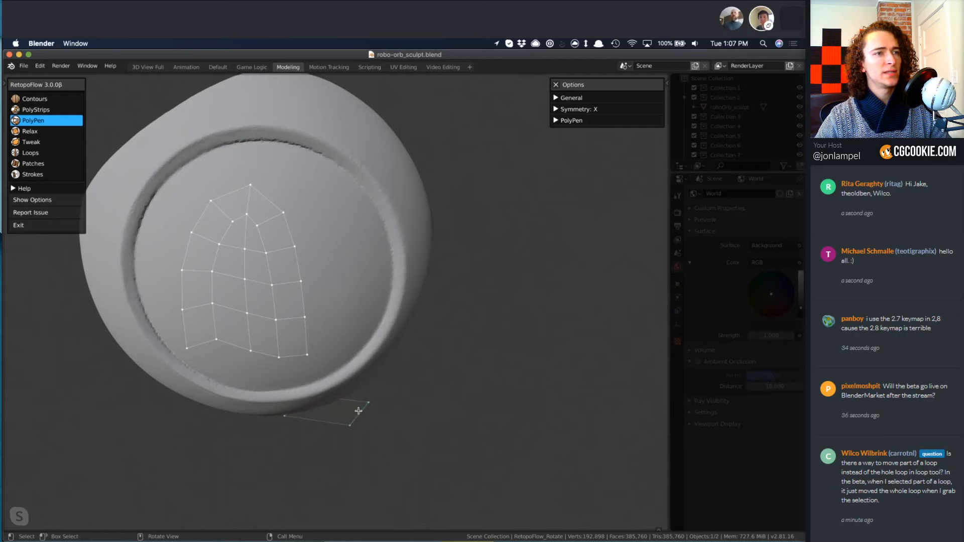
Delete the vertices of the stray quad beside the disc, then select all remaining retopology geometry and delete its vertices.
{"action": "key", "text": "x"}
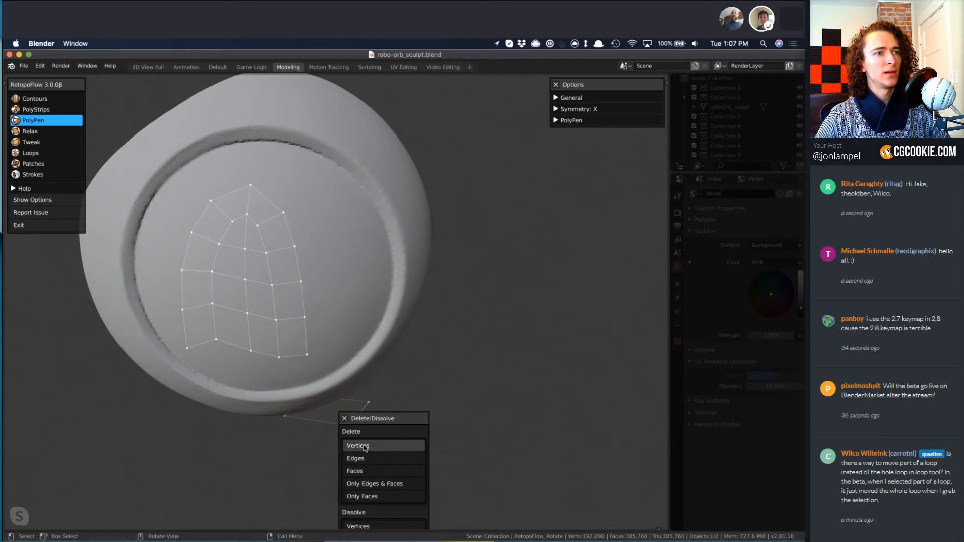
{"action": "left_click", "coordinate": [365, 446]}
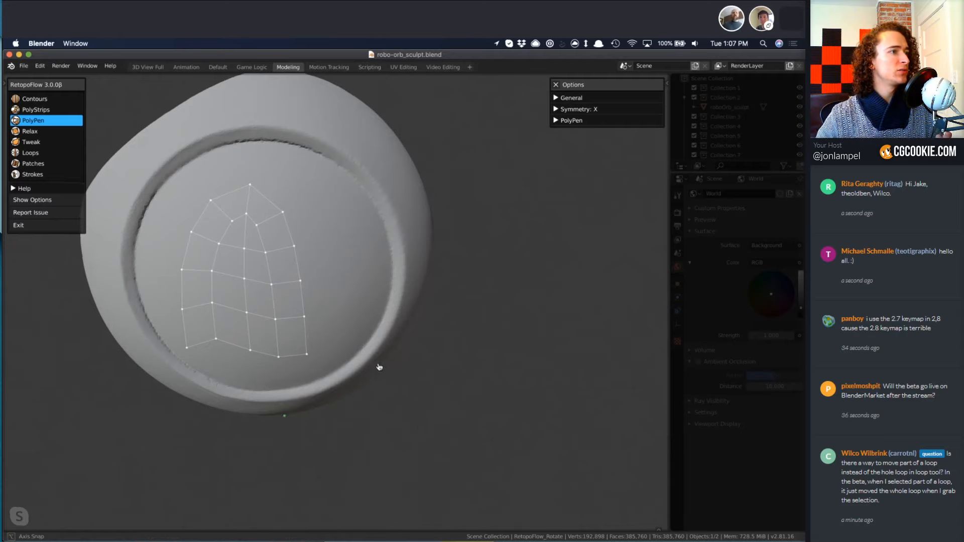
{"action": "middle_click_drag", "start_coordinate": [379, 367], "coordinate": [353, 452]}
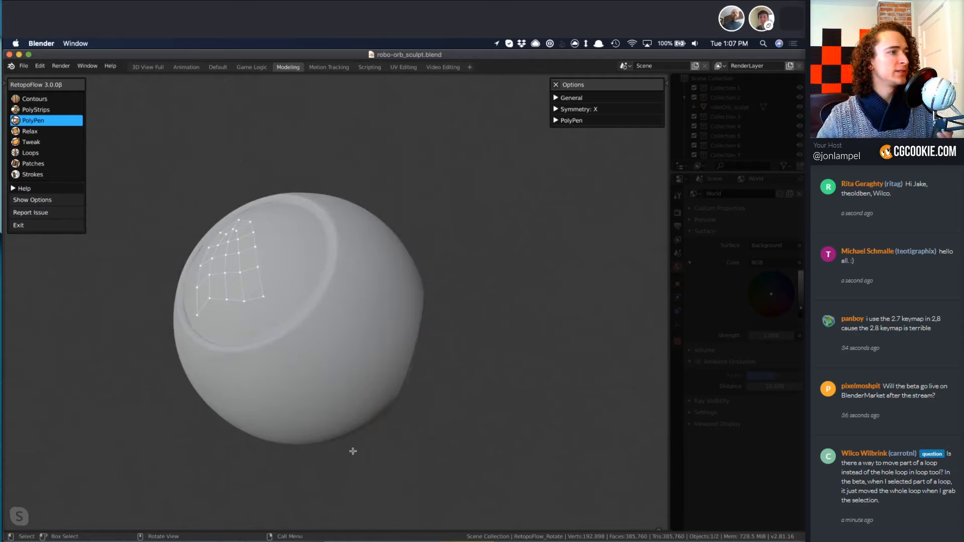
{"action": "key", "text": "x"}
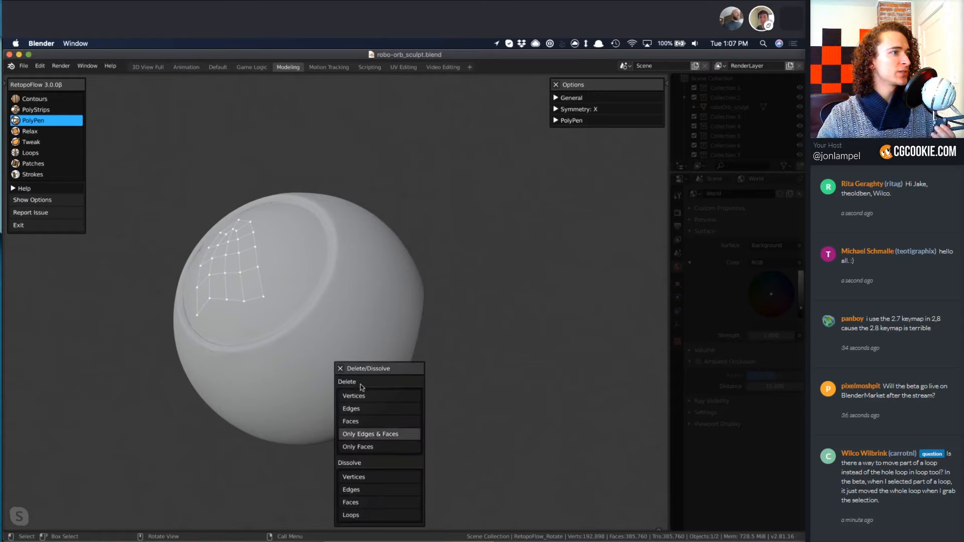
{"action": "left_click", "coordinate": [358, 397]}
{"action": "middle_click_drag", "start_coordinate": [369, 363], "coordinate": [393, 352]}
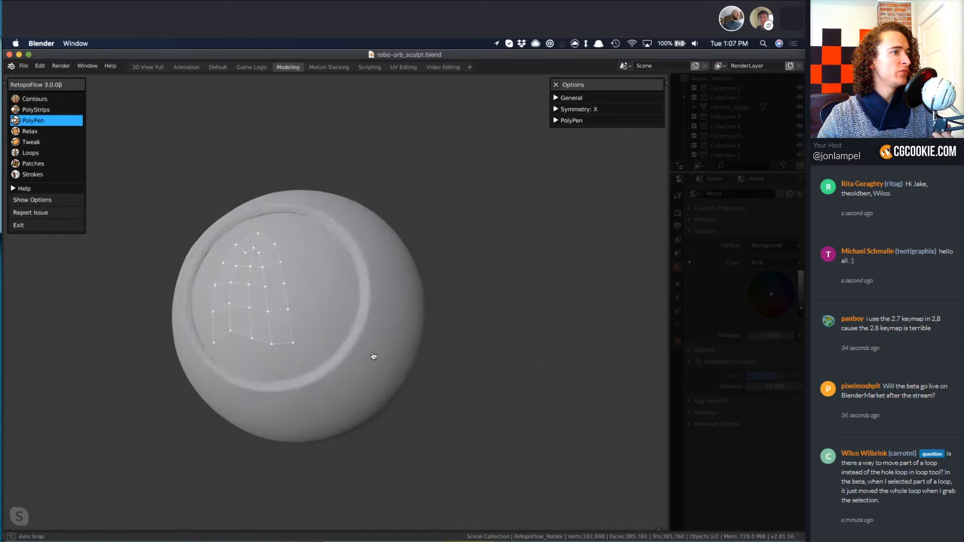
{"action": "key", "text": "a"}
{"action": "key", "text": "x"}
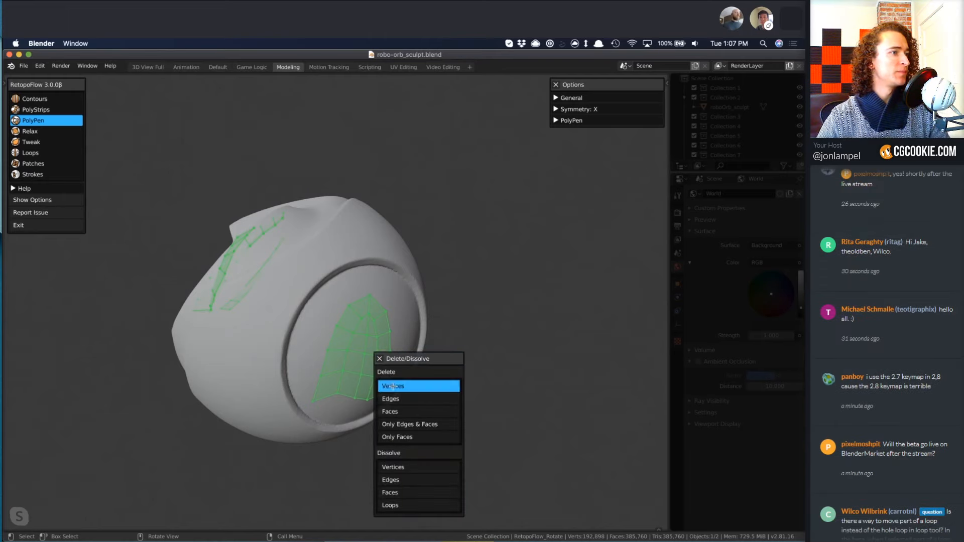
{"action": "left_click", "coordinate": [393, 386]}
Draw a PolyStrips strip down the orb's side between the curved ledge and the round disc, and deselect it.
{"action": "middle_click_drag", "start_coordinate": [230, 375], "coordinate": [330, 378]}
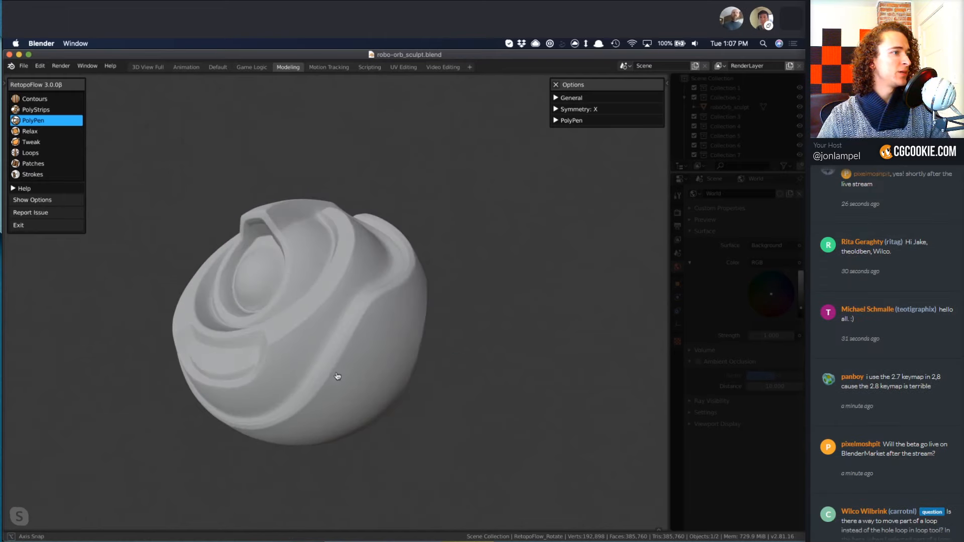
{"action": "key", "text": "2"}
{"action": "middle_click_drag", "start_coordinate": [368, 345], "coordinate": [323, 258]}
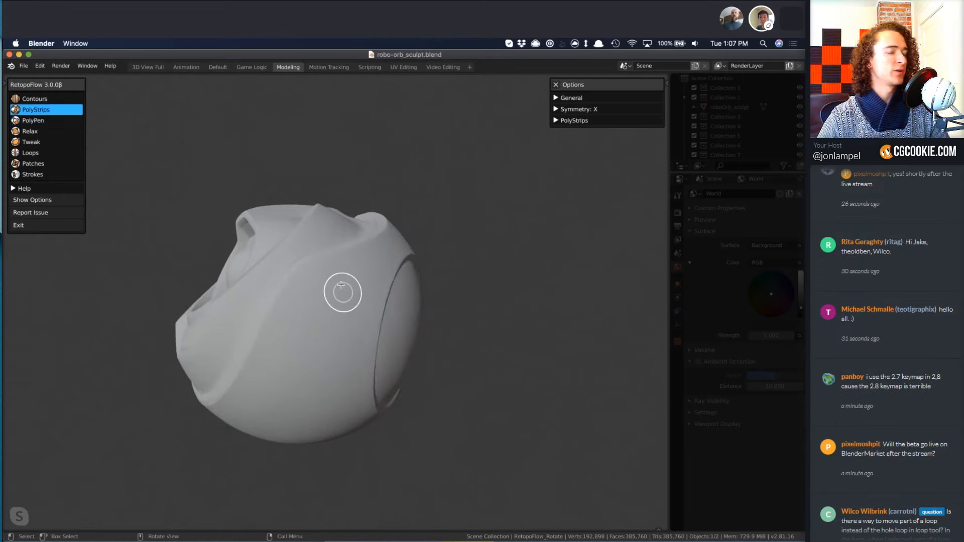
{"action": "mouse_move", "coordinate": [333, 280]}
{"action": "left_mouse_down"}
{"action": "mouse_move", "coordinate": [290, 431]}
{"action": "mouse_move", "coordinate": [271, 440]}
{"action": "left_mouse_up"}
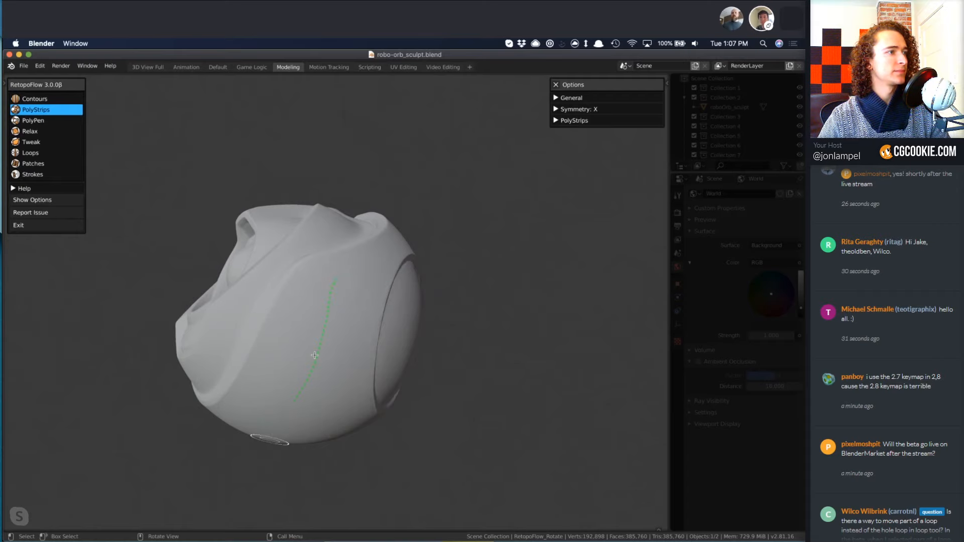
{"action": "key", "text": "a"}
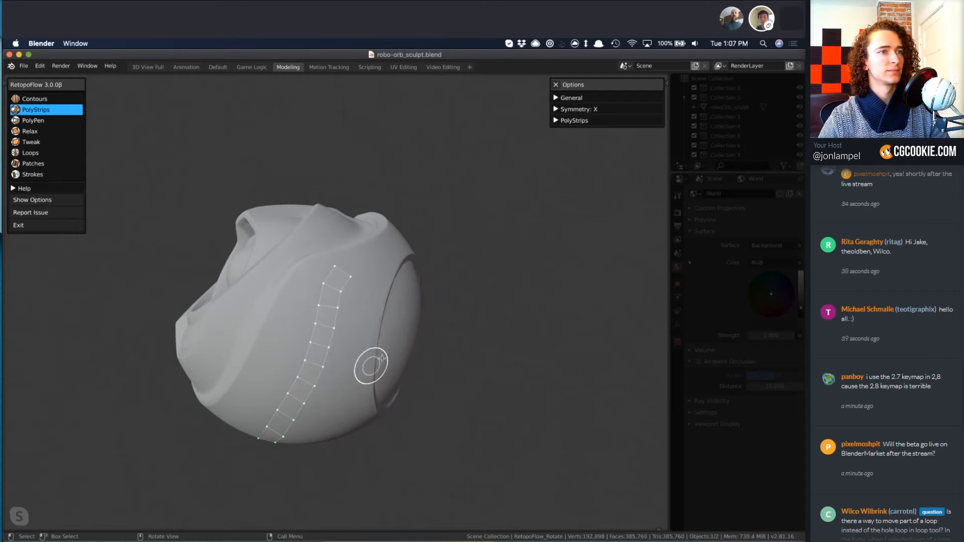
With Loops, select part of the strip's ledge-side edge loop and try sliding only that portion.
{"action": "key", "text": "8"}
{"action": "key", "text": "7"}
{"action": "key", "text": "6"}
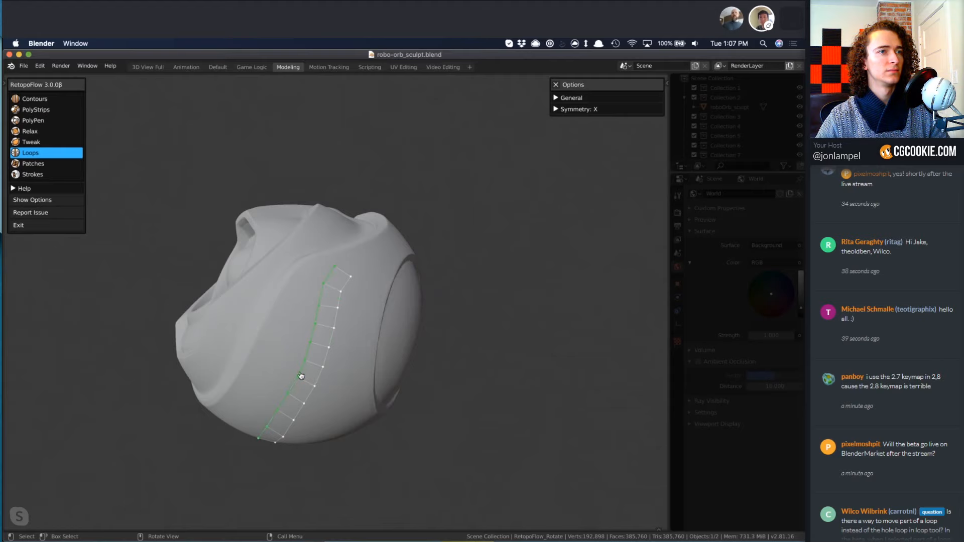
{"action": "middle_click_drag", "start_coordinate": [301, 375], "coordinate": [290, 372]}
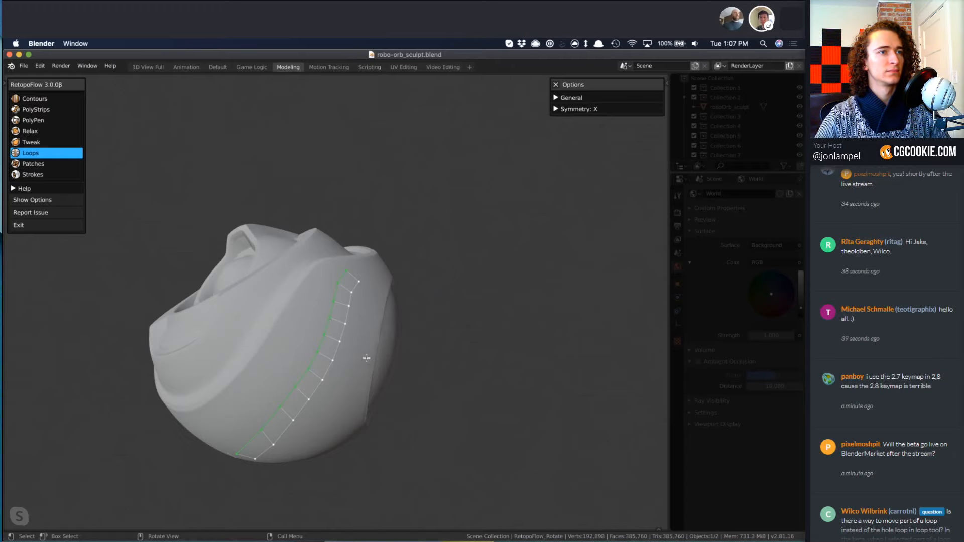
{"action": "middle_click_drag", "start_coordinate": [328, 353], "coordinate": [240, 438]}
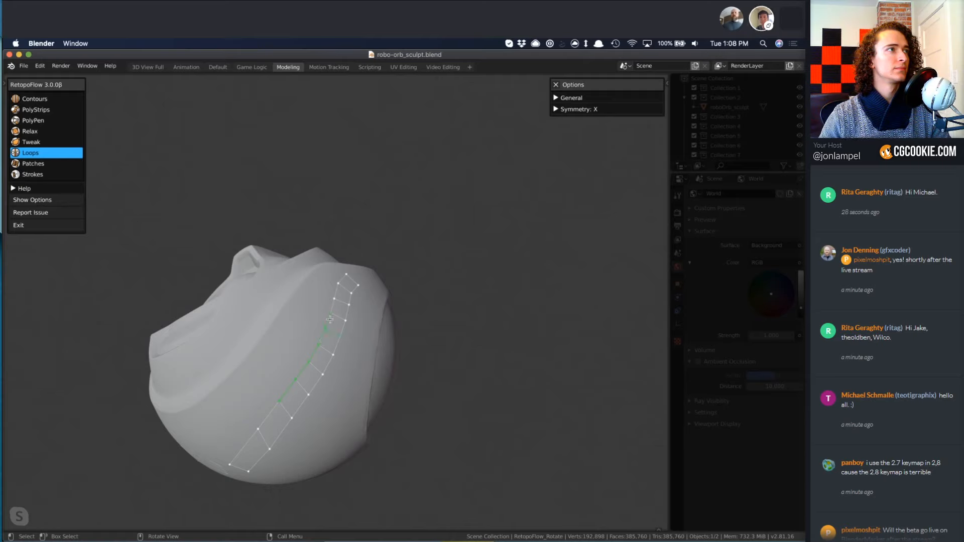
{"action": "mouse_move", "coordinate": [355, 356]}
{"action": "middle_mouse_down"}
{"action": "mouse_move", "coordinate": [330, 370]}
{"action": "mouse_move", "coordinate": [343, 369]}
{"action": "middle_mouse_up"}
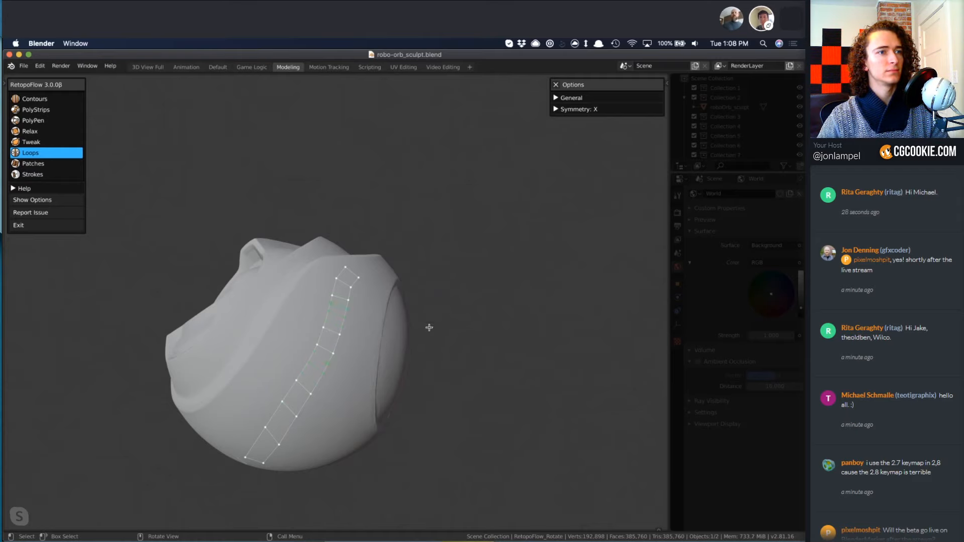
{"action": "middle_click_drag", "start_coordinate": [304, 354], "coordinate": [305, 324]}
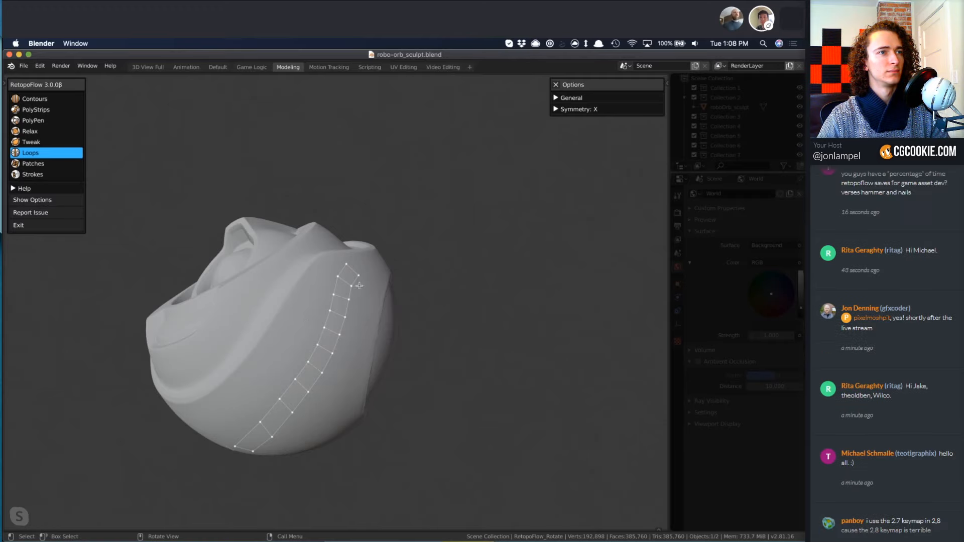
{"action": "mouse_move", "coordinate": [282, 404]}
{"action": "middle_mouse_down"}
{"action": "mouse_move", "coordinate": [355, 417]}
{"action": "mouse_move", "coordinate": [420, 344]}
{"action": "mouse_move", "coordinate": [333, 366]}
{"action": "mouse_move", "coordinate": [279, 357]}
{"action": "mouse_move", "coordinate": [352, 324]}
{"action": "middle_mouse_up"}
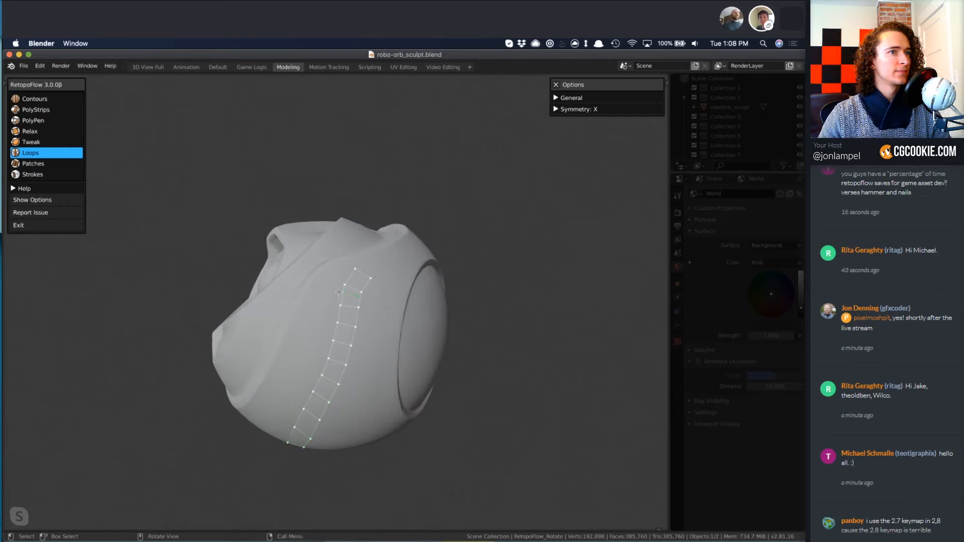
Select the strip's full ledge-side edge loop with Strokes.
{"action": "key", "text": "8"}
{"action": "middle_click_drag", "start_coordinate": [318, 317], "coordinate": [357, 263]}
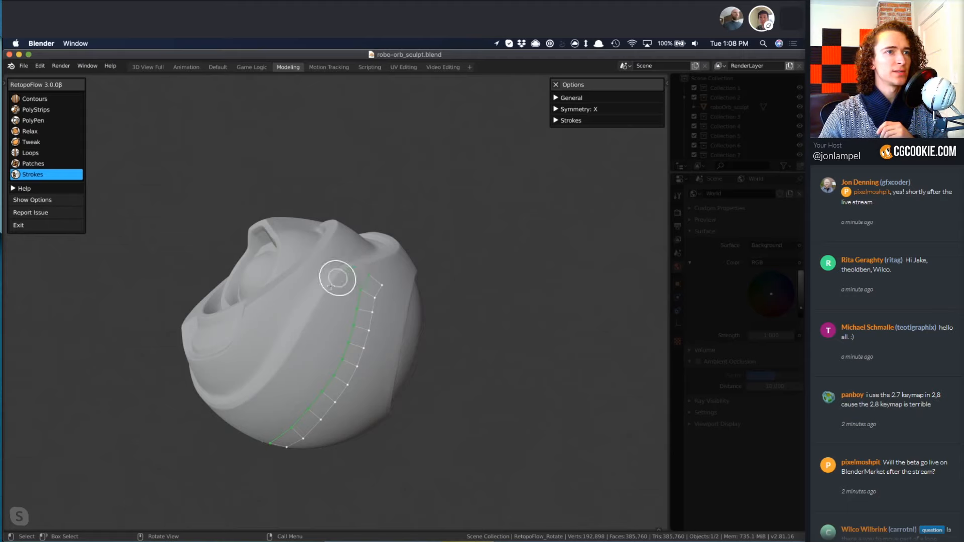
{"action": "mouse_move", "coordinate": [331, 286]}
{"action": "left_mouse_down"}
{"action": "mouse_move", "coordinate": [265, 391]}
{"action": "mouse_move", "coordinate": [221, 413]}
{"action": "left_mouse_up"}
{"action": "mouse_move", "coordinate": [226, 416]}
{"action": "middle_mouse_down"}
{"action": "mouse_move", "coordinate": [355, 334]}
{"action": "mouse_move", "coordinate": [338, 386]}
{"action": "middle_mouse_up"}
{"action": "key", "text": "ctrl+z"}
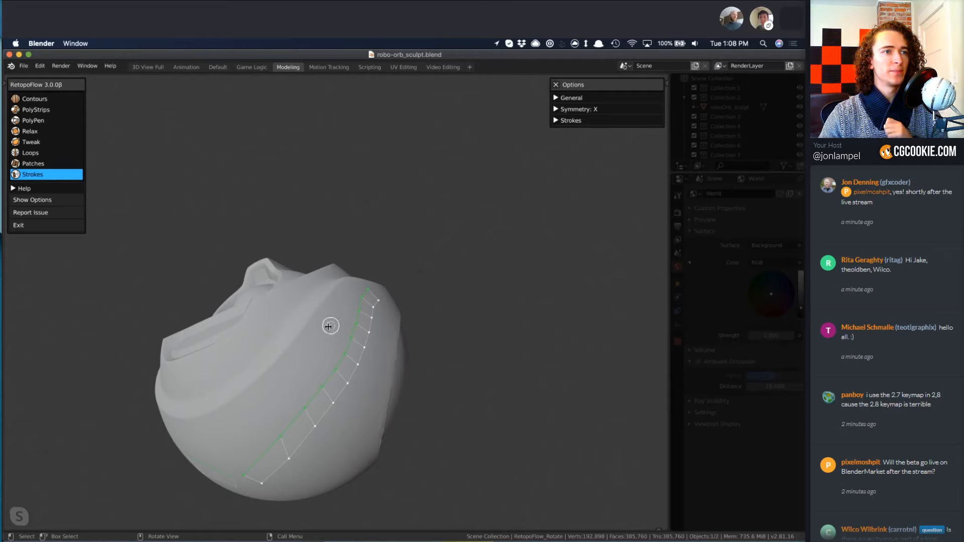
Extend the selected edge loop with a Strokes stroke along the curved ledge and reduce the new section to two spans across.
{"action": "middle_click_drag", "start_coordinate": [342, 293], "coordinate": [346, 275]}
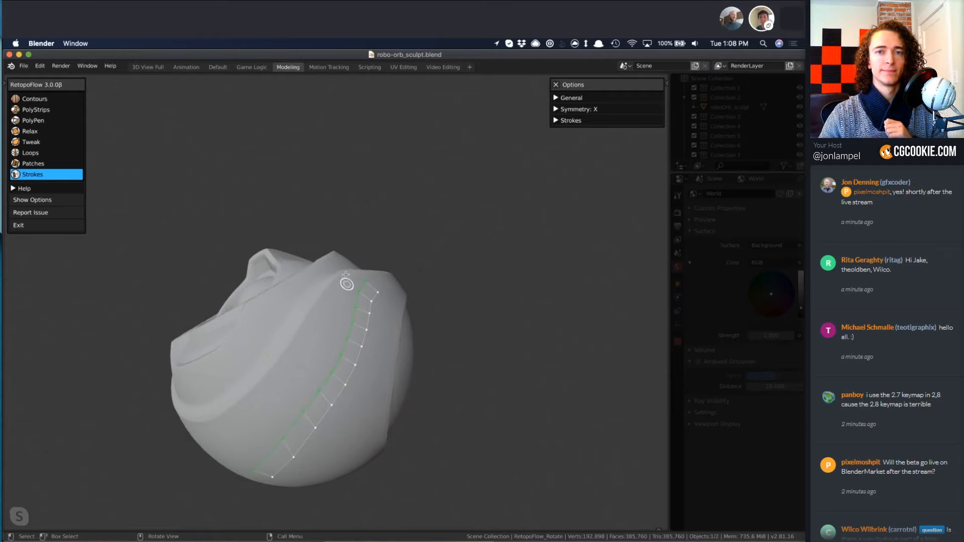
{"action": "left_click_drag", "start_coordinate": [321, 302], "coordinate": [279, 359]}
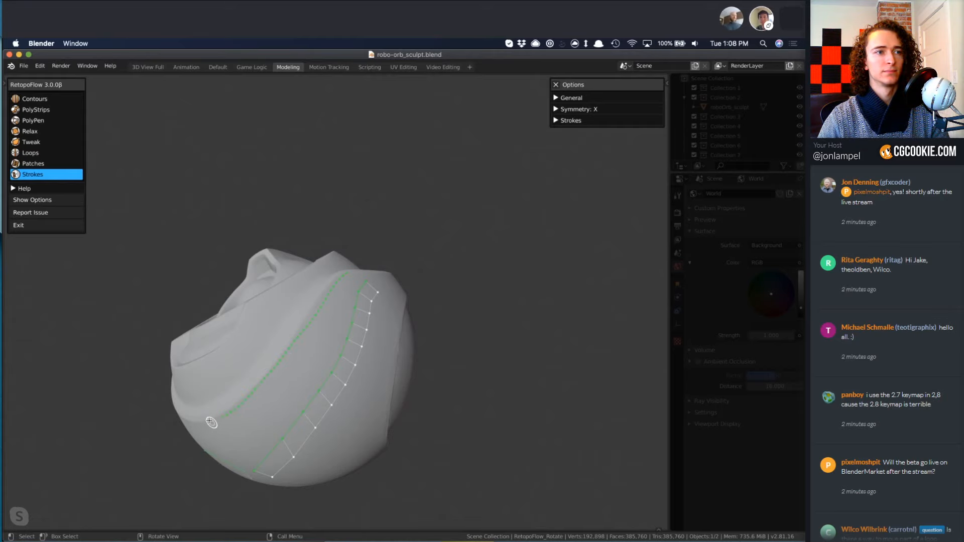
{"action": "left_click_drag", "start_coordinate": [211, 422], "coordinate": [209, 421]}
{"action": "key", "text": "shift+Down"}
{"action": "key", "text": "shift+Down"}
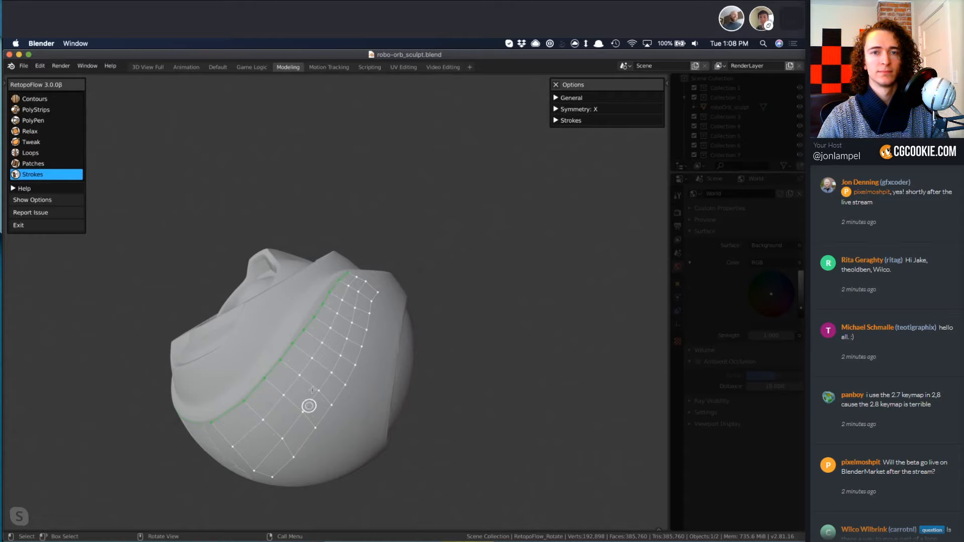
Deselect the side patch, nudge its vertices along the ledge with Tweak, and smooth its quads with Relax.
{"action": "middle_click_drag", "start_coordinate": [230, 409], "coordinate": [347, 347]}
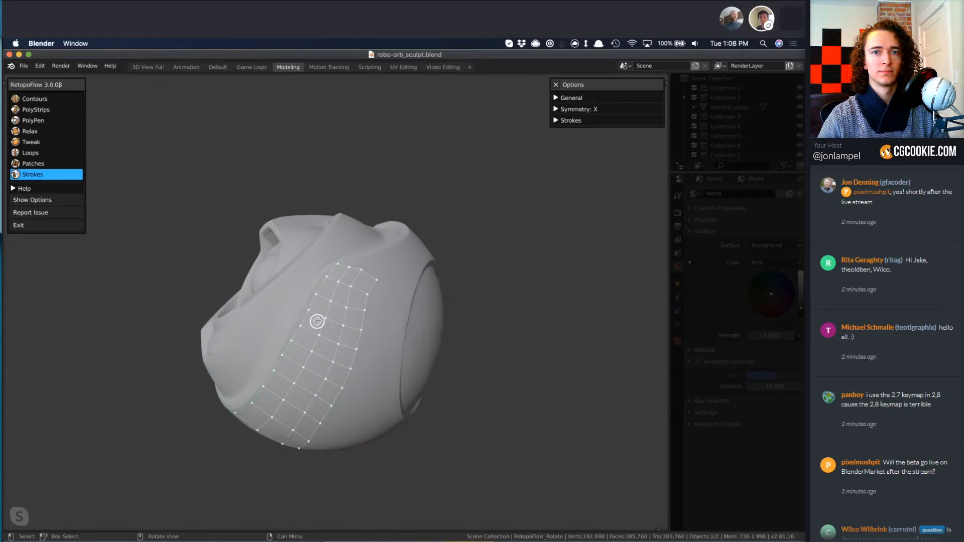
{"action": "key", "text": "4"}
{"action": "key", "text": "5"}
{"action": "key", "text": "4"}
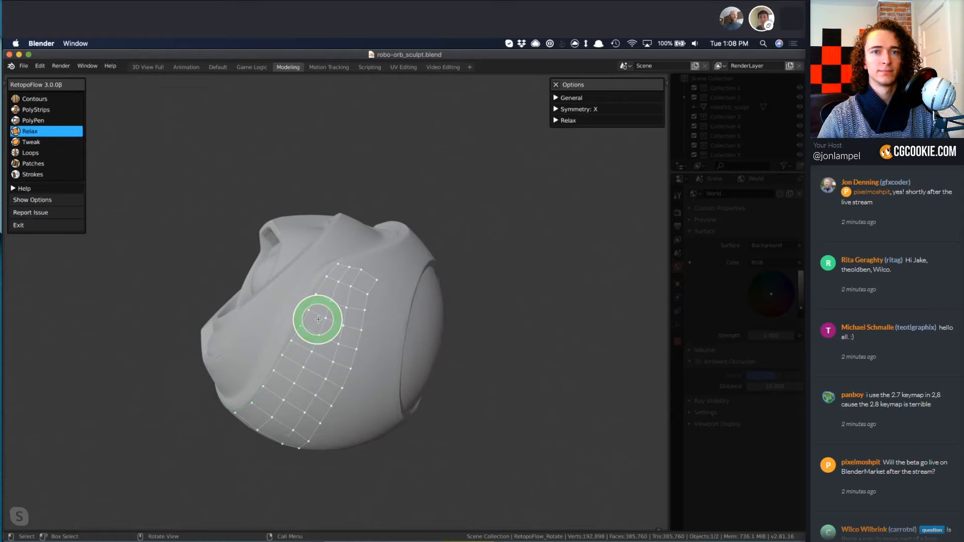
{"action": "key", "text": "5"}
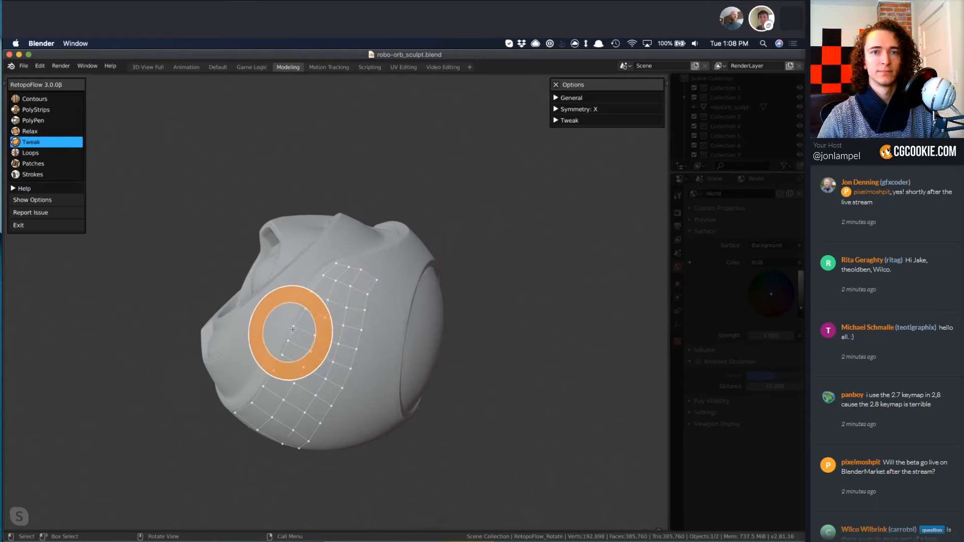
{"action": "key", "text": "4"}
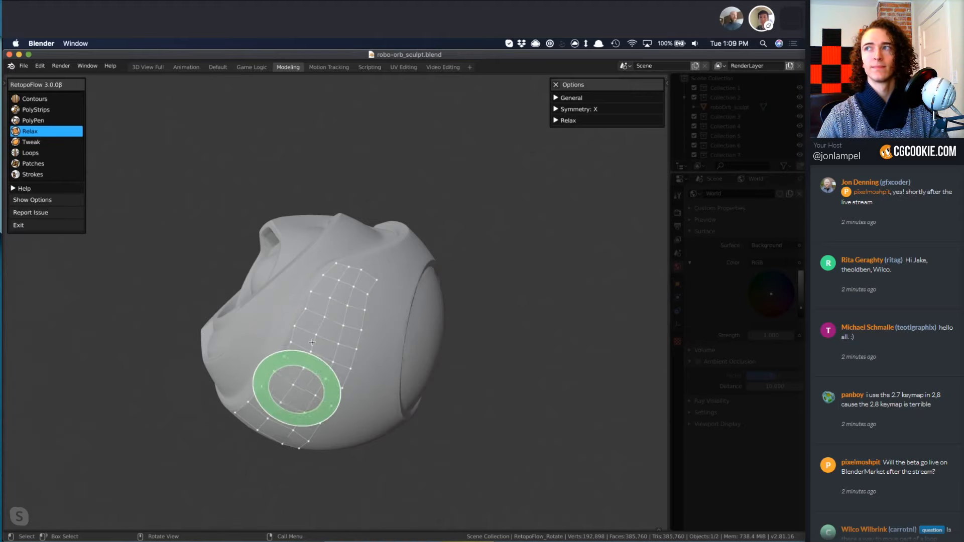
Even out the quads at the patch's lower end and along its ledge side with Relax and Tweak.
{"action": "middle_click_drag", "start_coordinate": [292, 377], "coordinate": [417, 282]}
{"action": "mouse_move", "coordinate": [311, 346]}
{"action": "left_mouse_down"}
{"action": "mouse_move", "coordinate": [318, 402]}
{"action": "mouse_move", "coordinate": [324, 301]}
{"action": "left_mouse_up"}
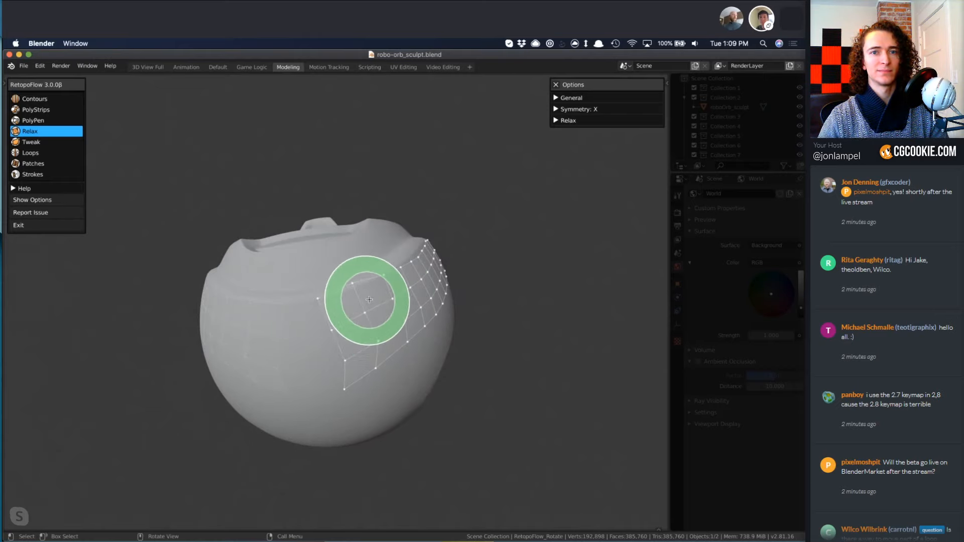
{"action": "key", "text": "5"}
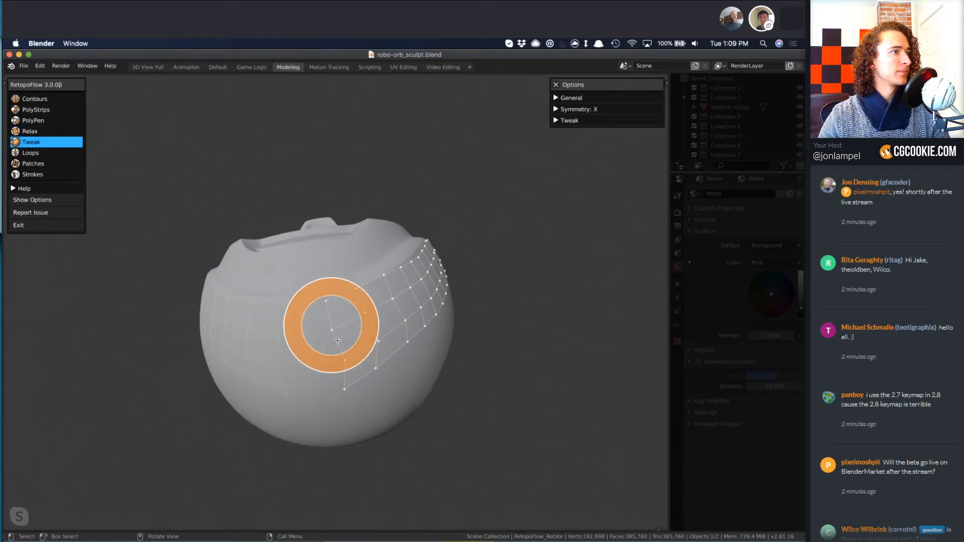
{"action": "mouse_move", "coordinate": [387, 312]}
{"action": "middle_mouse_down"}
{"action": "mouse_move", "coordinate": [221, 408]}
{"action": "mouse_move", "coordinate": [290, 424]}
{"action": "mouse_move", "coordinate": [271, 382]}
{"action": "middle_mouse_up"}
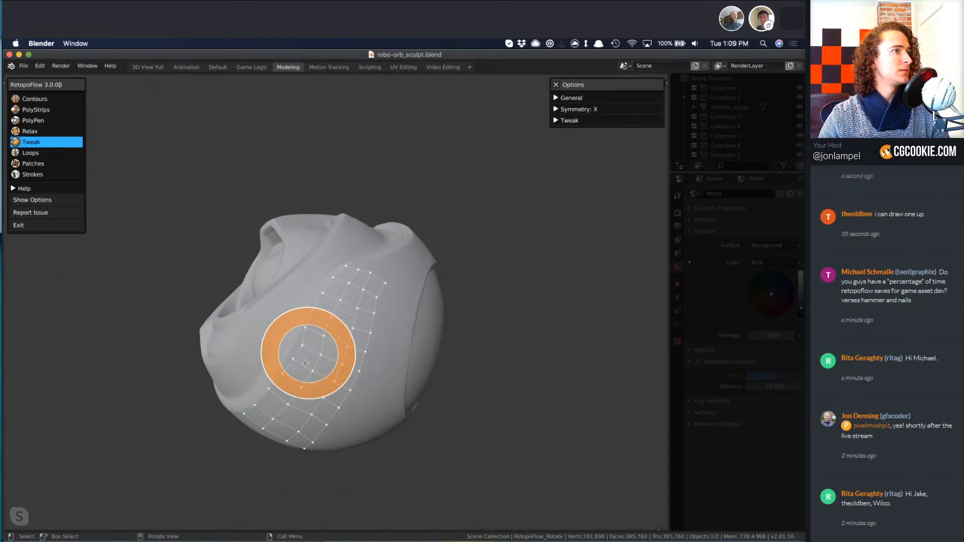
{"action": "key", "text": "4"}
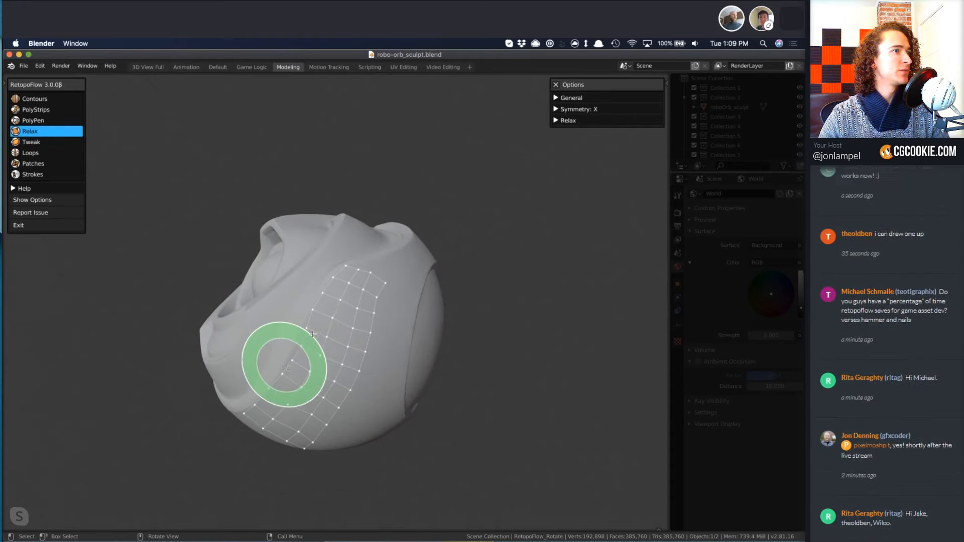
{"action": "key", "text": "5"}
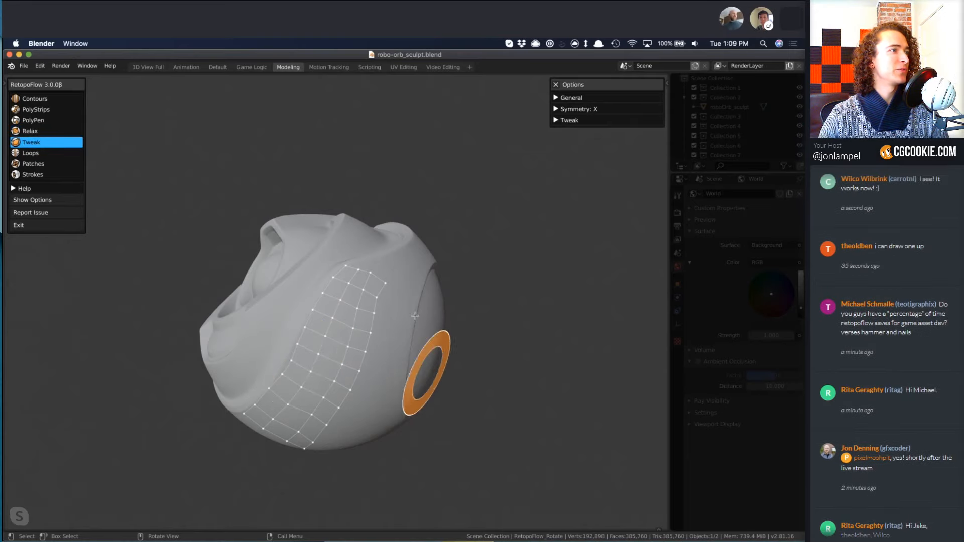
Delete the uneven edges and vertices at the side patch's upper end with PolyPen.
{"action": "middle_click_drag", "start_coordinate": [405, 276], "coordinate": [379, 300]}
{"action": "key", "text": "3"}
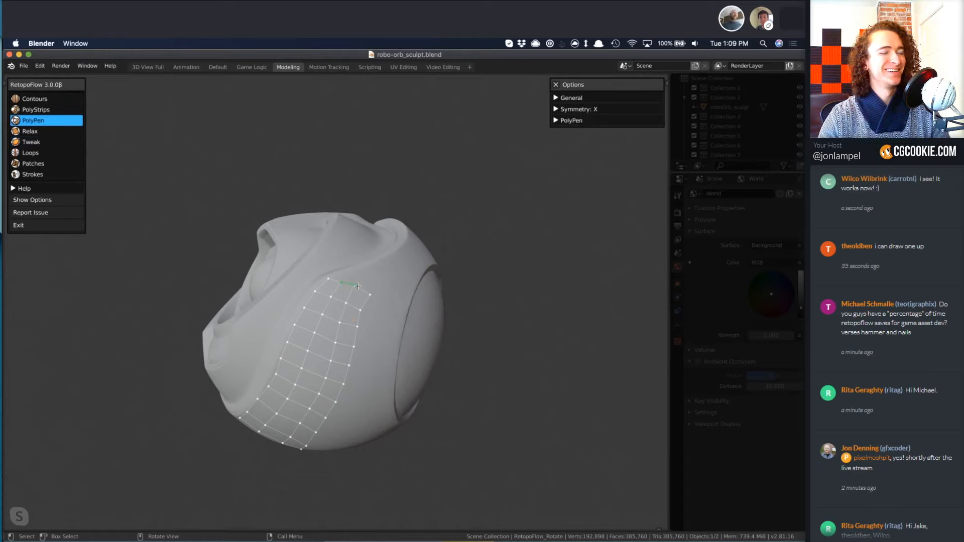
{"action": "key", "text": "x"}
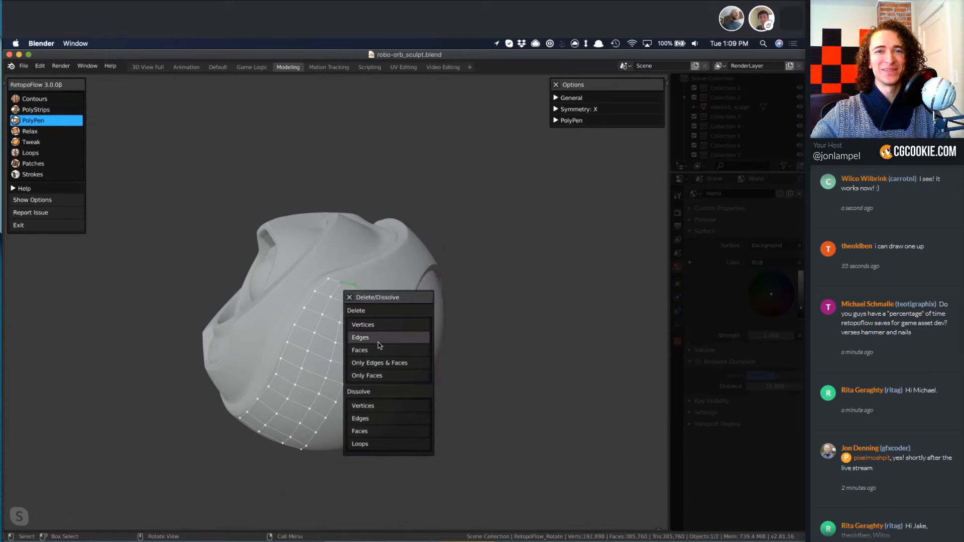
{"action": "left_click", "coordinate": [375, 339]}
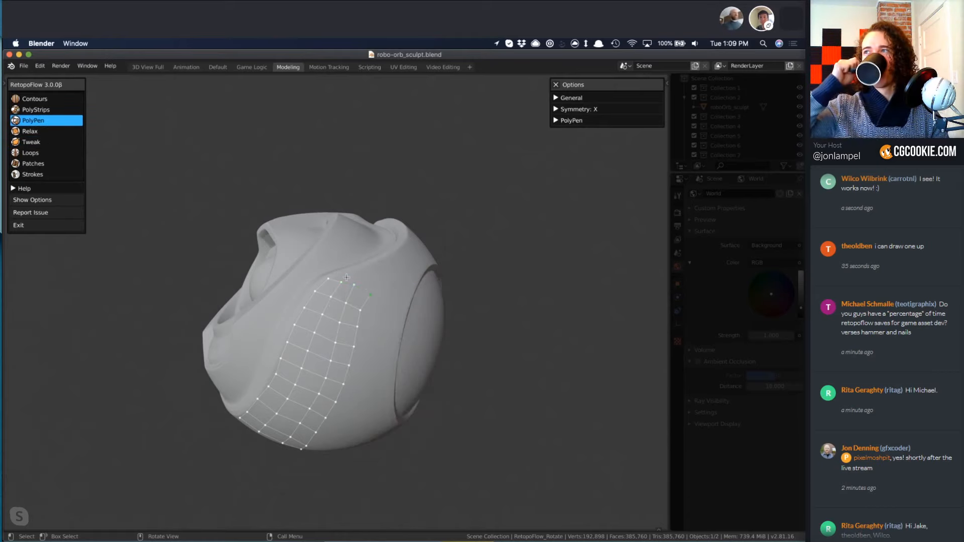
{"action": "key", "text": "x"}
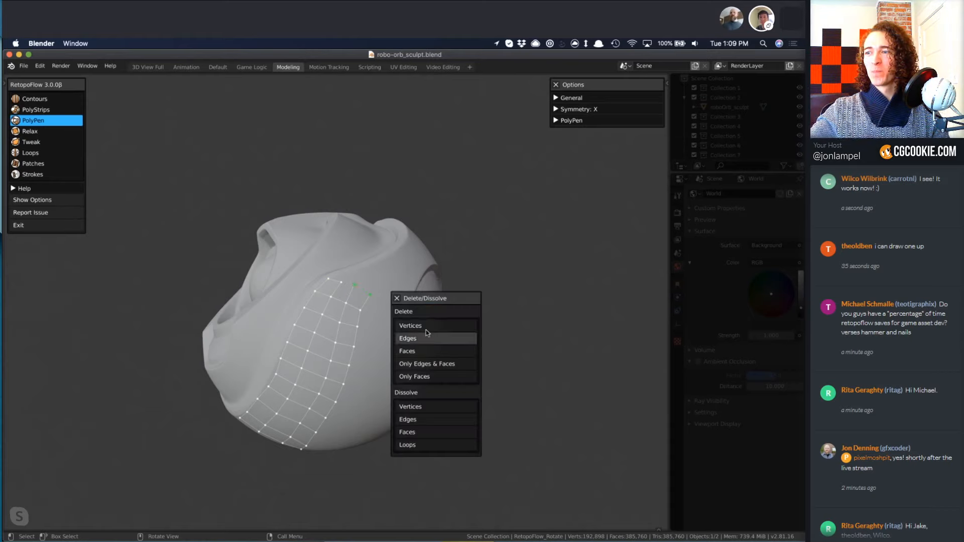
{"action": "left_click", "coordinate": [404, 318]}
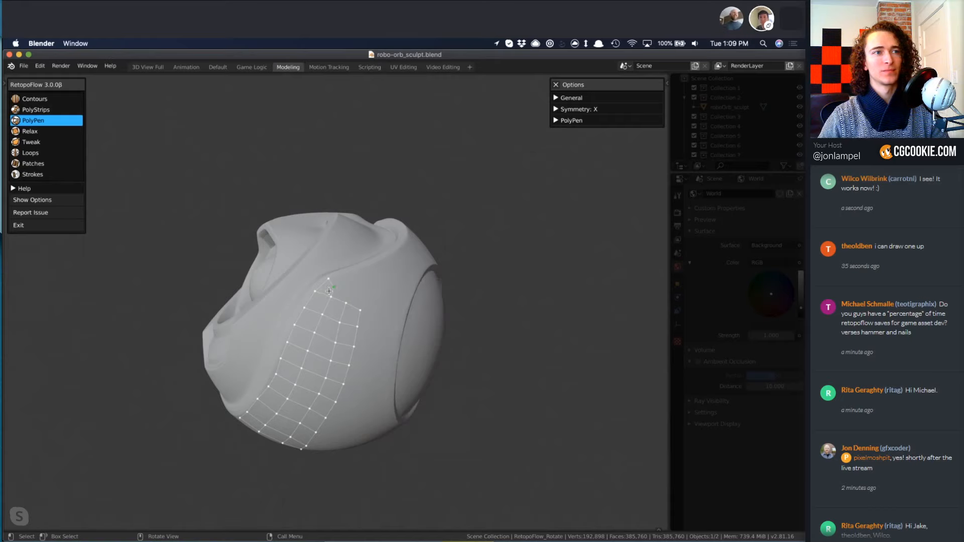
Draw a PolyStrips strip from the patch's upper end along the curved ledge toward the back.
{"action": "key", "text": "2"}
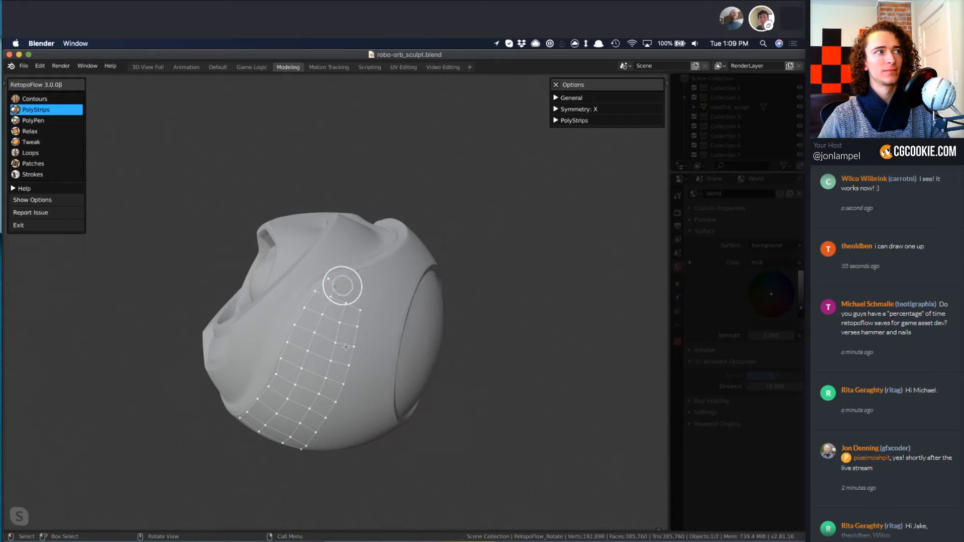
{"action": "middle_click_drag", "start_coordinate": [346, 347], "coordinate": [390, 381]}
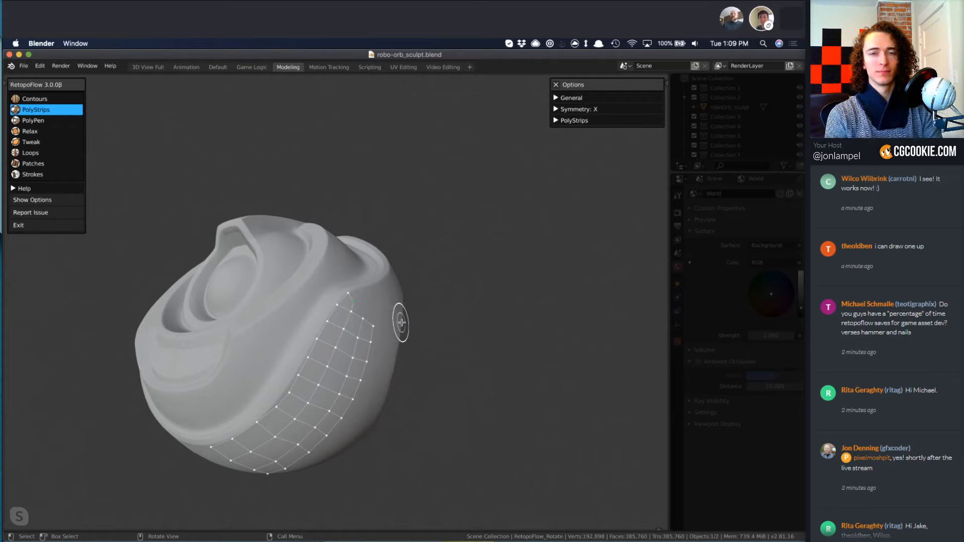
{"action": "middle_click_drag", "start_coordinate": [429, 329], "coordinate": [431, 307]}
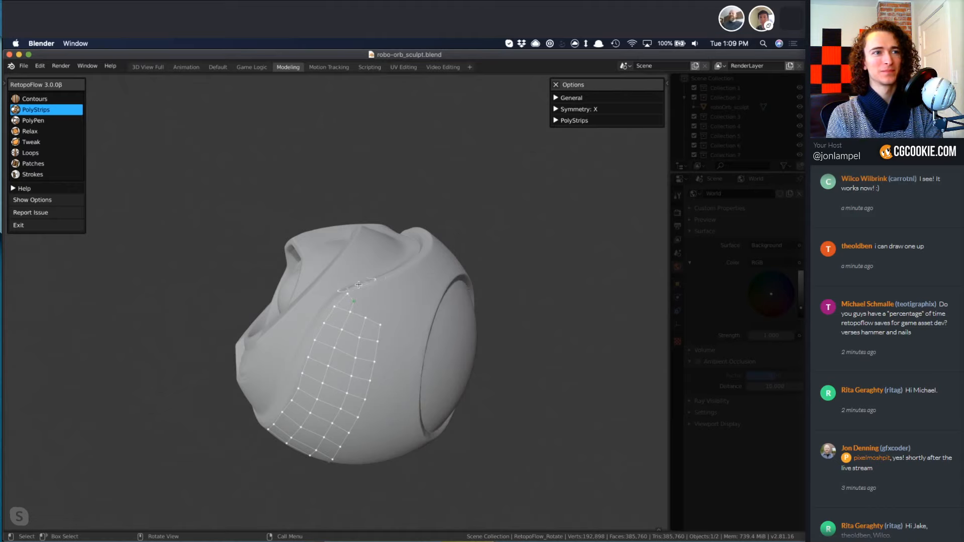
{"action": "mouse_move", "coordinate": [445, 362]}
{"action": "middle_mouse_down"}
{"action": "mouse_move", "coordinate": [441, 383]}
{"action": "mouse_move", "coordinate": [453, 379]}
{"action": "middle_mouse_up"}
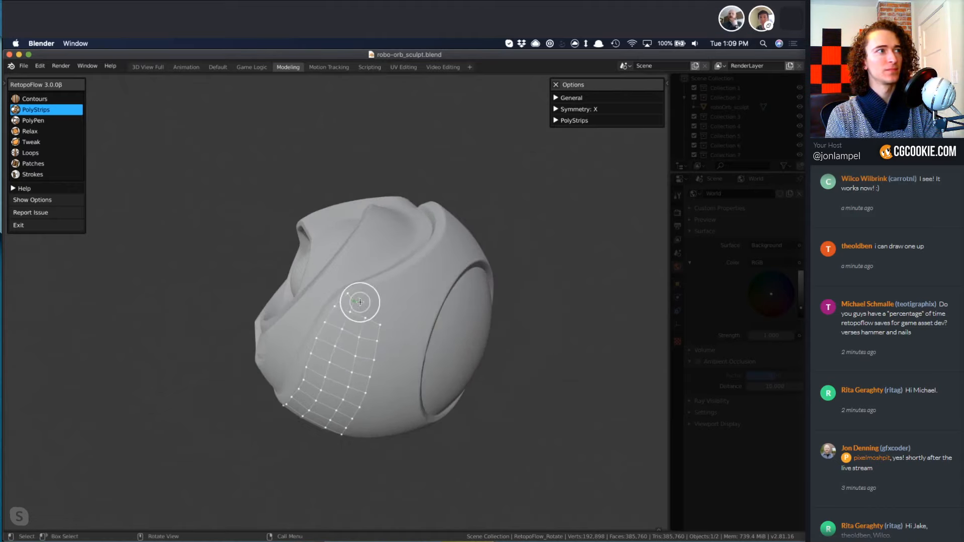
{"action": "mouse_move", "coordinate": [360, 294]}
{"action": "left_mouse_down"}
{"action": "mouse_move", "coordinate": [439, 253]}
{"action": "mouse_move", "coordinate": [453, 224]}
{"action": "left_mouse_up"}
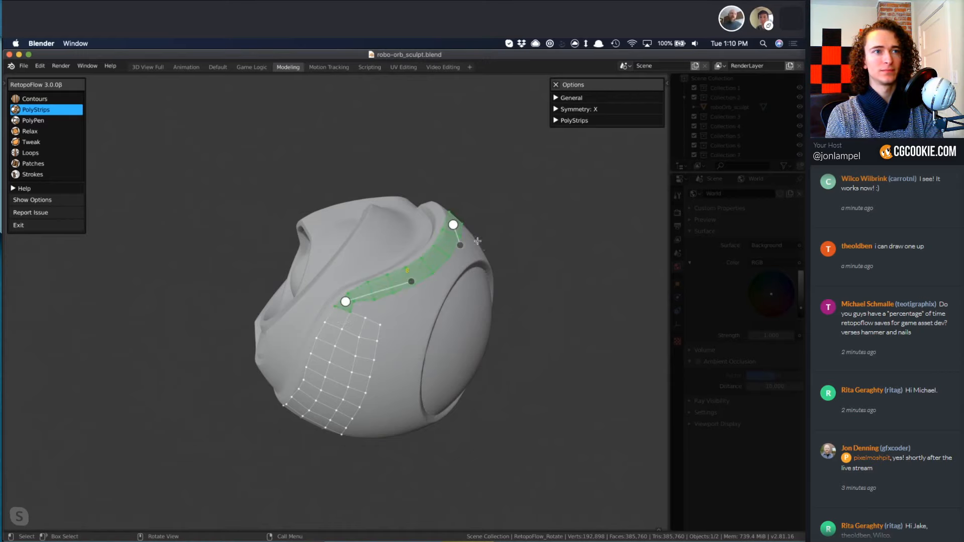
Adjust the new strip's vertices and end edge with PolyPen so it joins the patch and follows the ledge.
{"action": "mouse_move", "coordinate": [497, 318]}
{"action": "middle_mouse_down"}
{"action": "mouse_move", "coordinate": [510, 340]}
{"action": "mouse_move", "coordinate": [527, 318]}
{"action": "mouse_move", "coordinate": [433, 316]}
{"action": "middle_mouse_up"}
{"action": "key", "text": "3"}
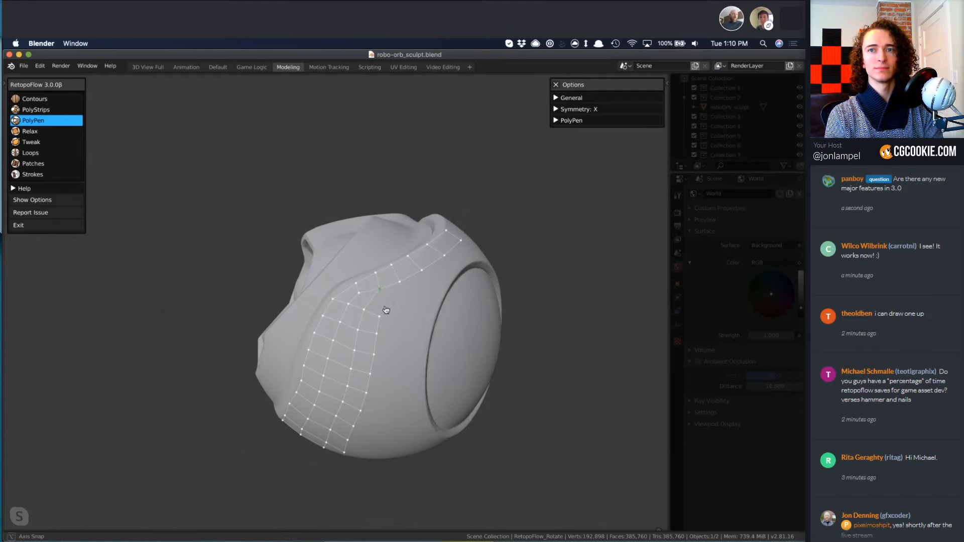
{"action": "middle_click_drag", "start_coordinate": [375, 289], "coordinate": [347, 289]}
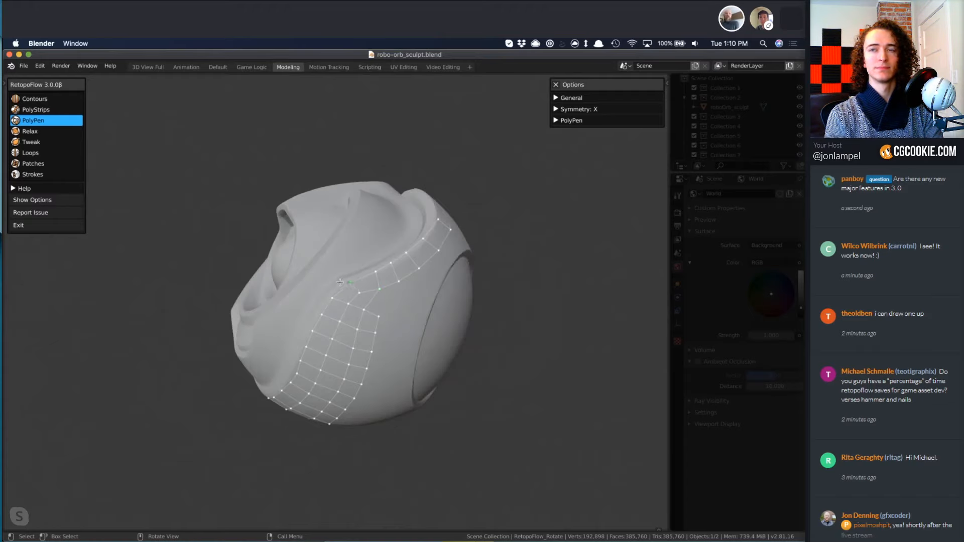
{"action": "middle_click_drag", "start_coordinate": [482, 308], "coordinate": [369, 344]}
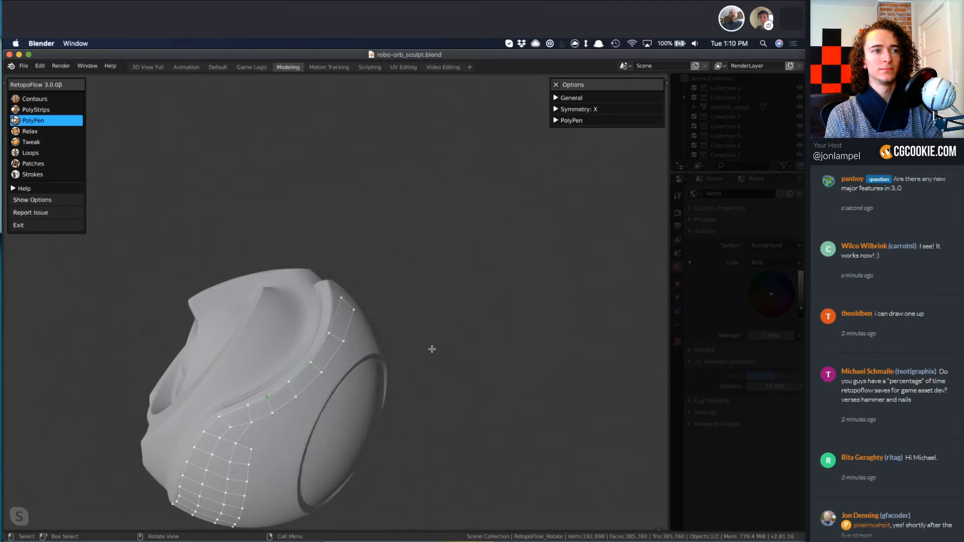
{"action": "middle_click_drag", "start_coordinate": [432, 349], "coordinate": [413, 307]}
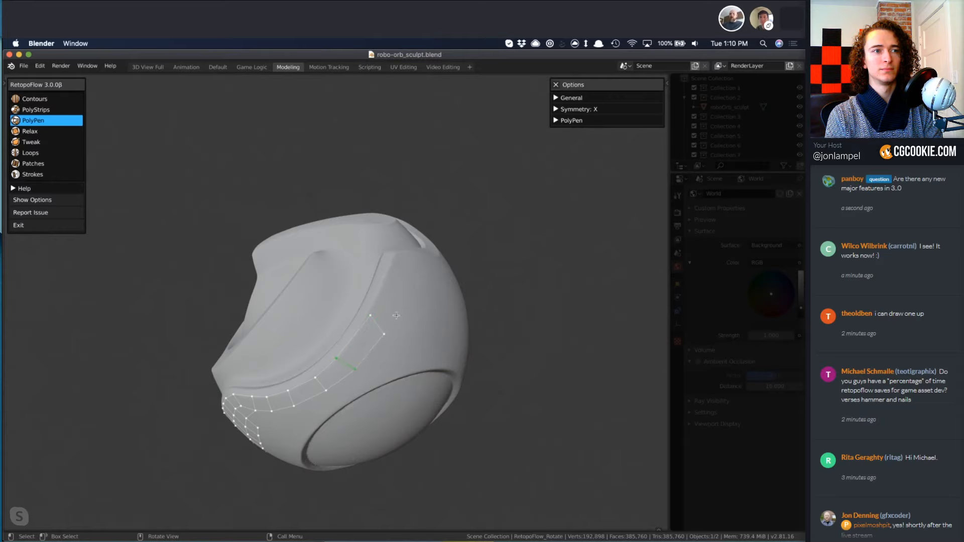
{"action": "left_click", "coordinate": [374, 332]}
{"action": "middle_click_drag", "start_coordinate": [381, 326], "coordinate": [266, 306]}
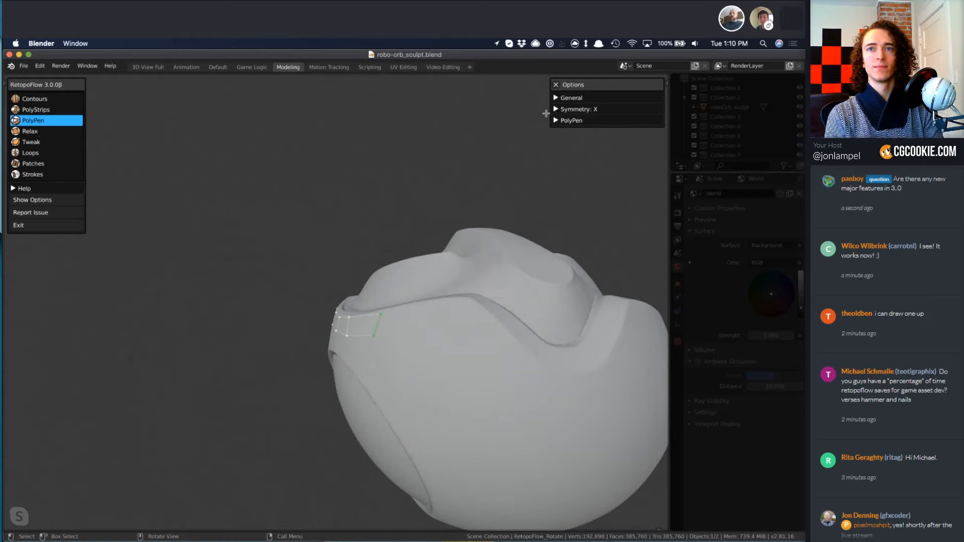
Expand the Symmetry options and continue the ledge strip around the back to the X mirror line with two PolyStrips strokes.
{"action": "left_click", "coordinate": [574, 110]}
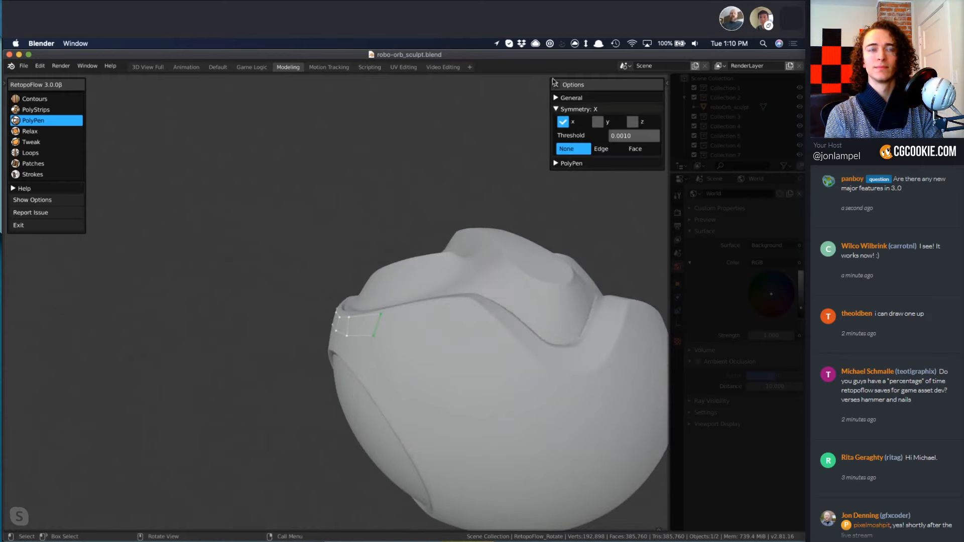
{"action": "mouse_move", "coordinate": [495, 341]}
{"action": "middle_mouse_down"}
{"action": "mouse_move", "coordinate": [278, 290]}
{"action": "mouse_move", "coordinate": [200, 306]}
{"action": "middle_mouse_up"}
{"action": "key", "text": "2"}
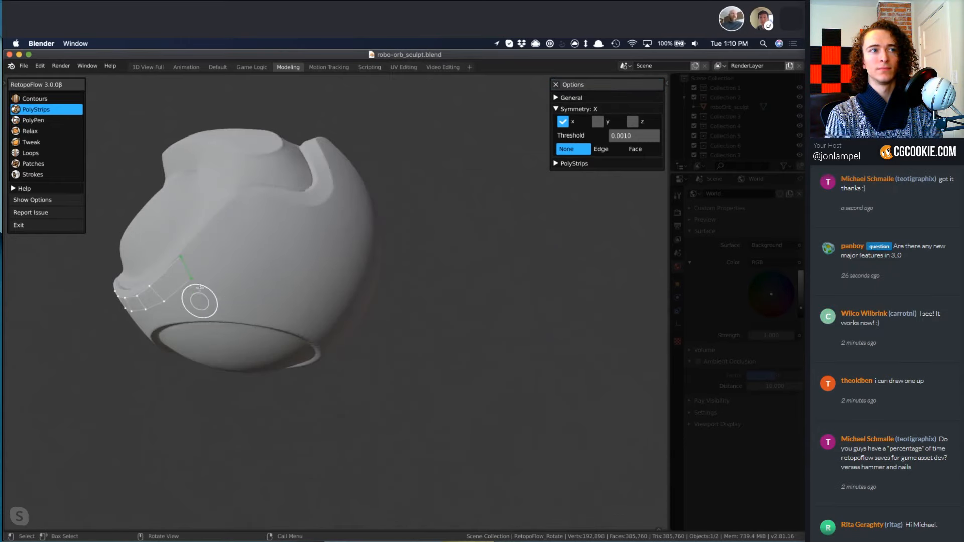
{"action": "left_click_drag", "start_coordinate": [210, 248], "coordinate": [242, 206]}
{"action": "mouse_move", "coordinate": [266, 221]}
{"action": "middle_mouse_down"}
{"action": "mouse_move", "coordinate": [285, 244]}
{"action": "mouse_move", "coordinate": [254, 222]}
{"action": "middle_mouse_up"}
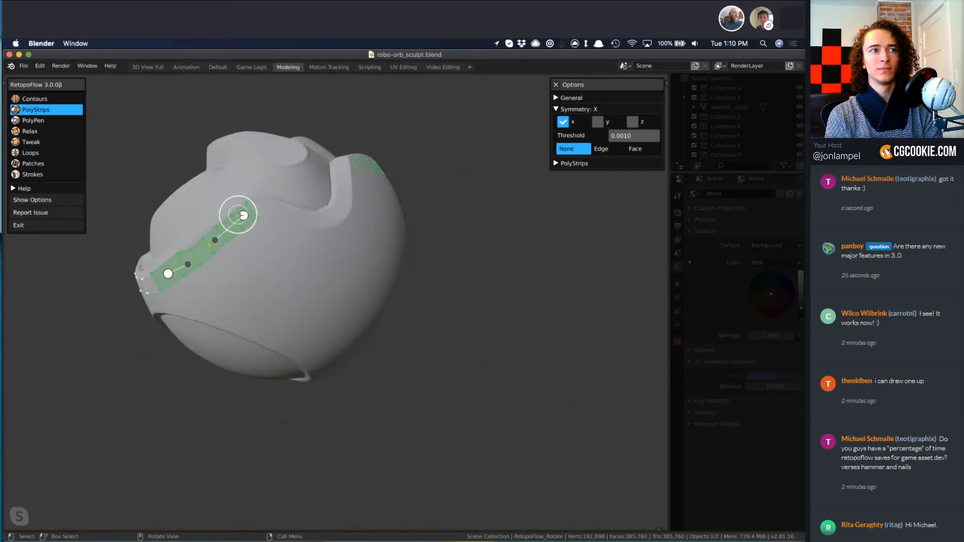
{"action": "left_click_drag", "start_coordinate": [313, 241], "coordinate": [344, 228]}
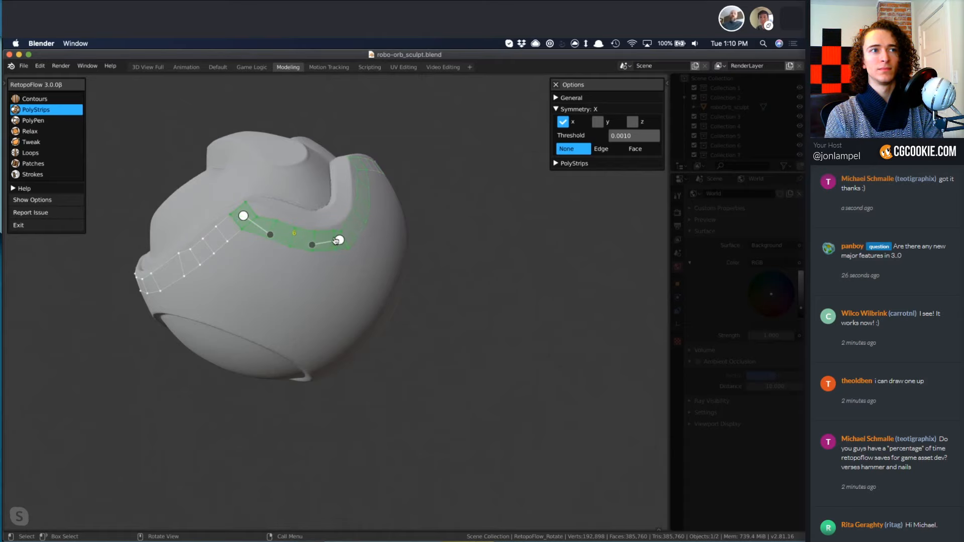
Even out the back ledge strips with Relax and reposition their vertices along the ledge with PolyPen.
{"action": "key", "text": "4"}
{"action": "mouse_move", "coordinate": [316, 240]}
{"action": "left_mouse_down"}
{"action": "mouse_move", "coordinate": [234, 216]}
{"action": "mouse_move", "coordinate": [159, 269]}
{"action": "left_mouse_up"}
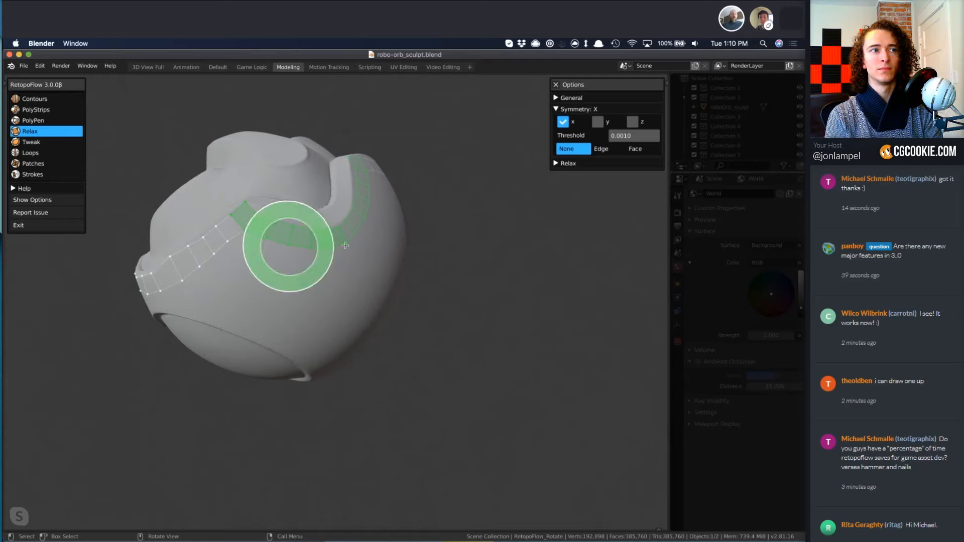
{"action": "middle_click_drag", "start_coordinate": [441, 312], "coordinate": [335, 255]}
{"action": "key", "text": "3"}
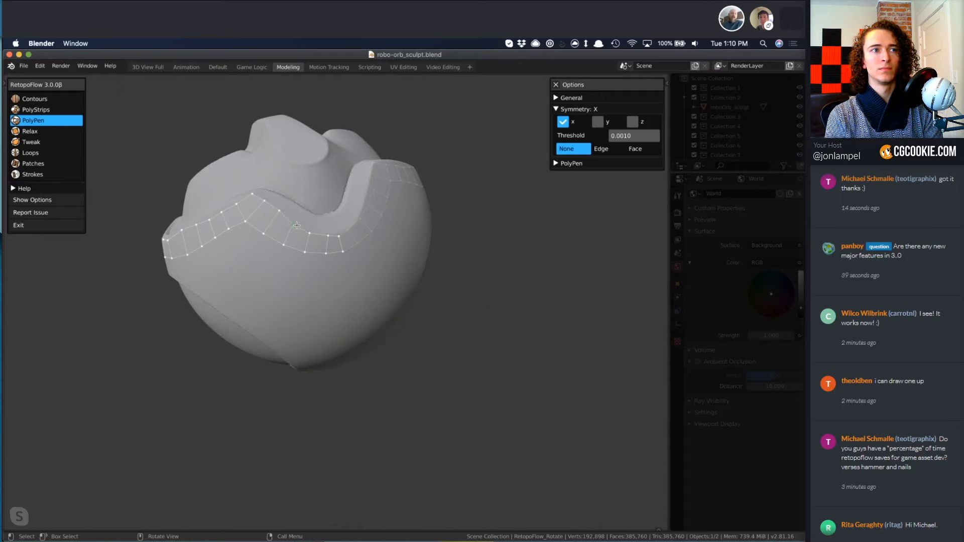
{"action": "middle_click_drag", "start_coordinate": [222, 320], "coordinate": [224, 270]}
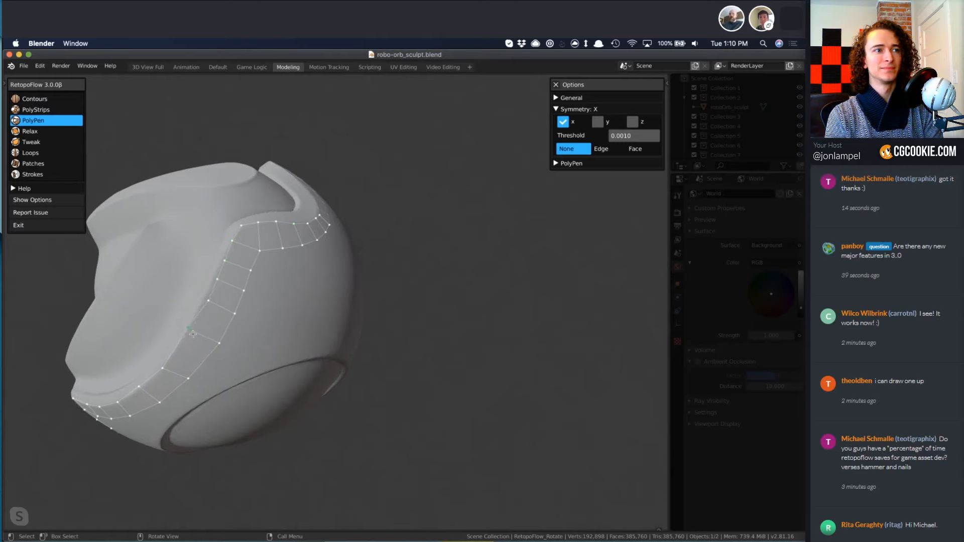
{"action": "middle_click_drag", "start_coordinate": [228, 376], "coordinate": [223, 324]}
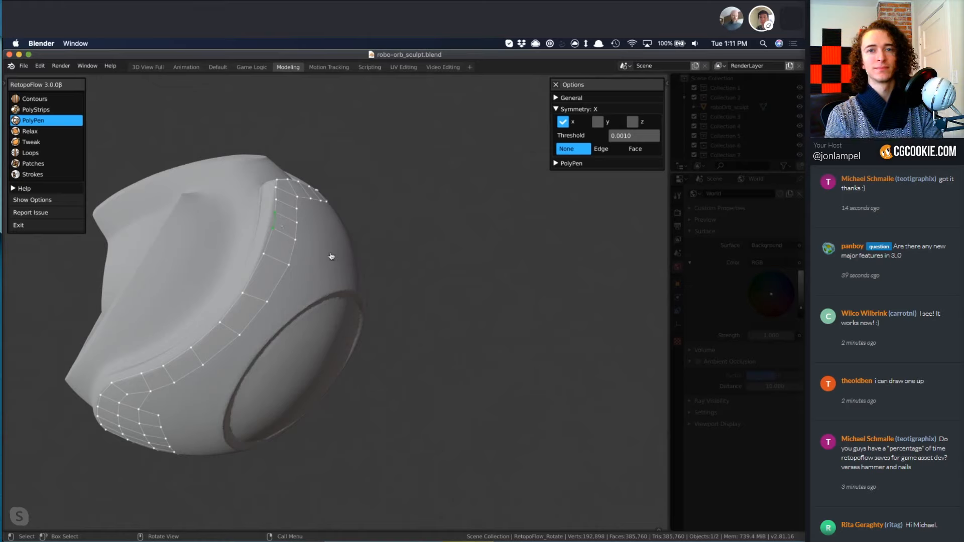
Add PolyPen quads along the lower side of the strip, just below its corner on the back ledge.
{"action": "middle_click_drag", "start_coordinate": [332, 258], "coordinate": [326, 279]}
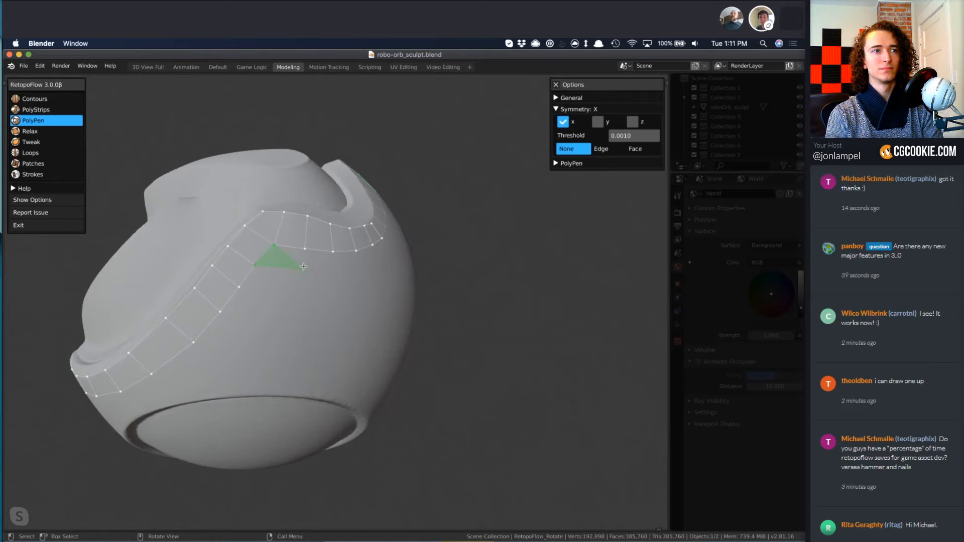
{"action": "left_click", "coordinate": [284, 286]}
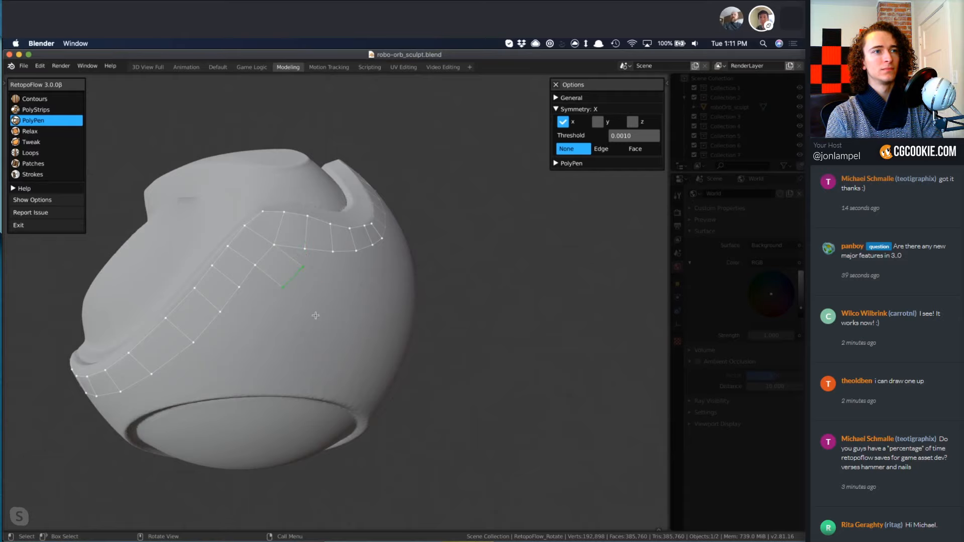
{"action": "middle_click_drag", "start_coordinate": [316, 315], "coordinate": [297, 309]}
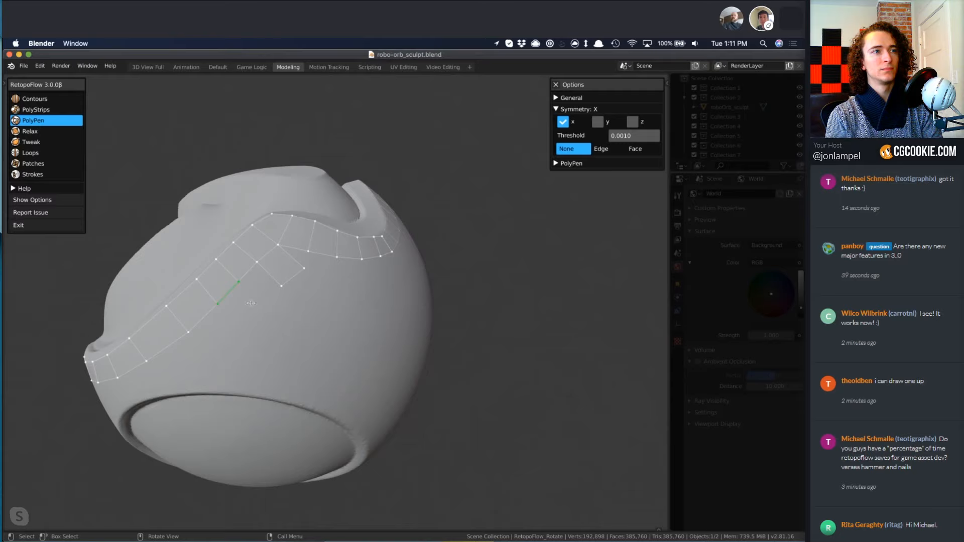
{"action": "left_click", "coordinate": [240, 329], "text": "ctrl"}
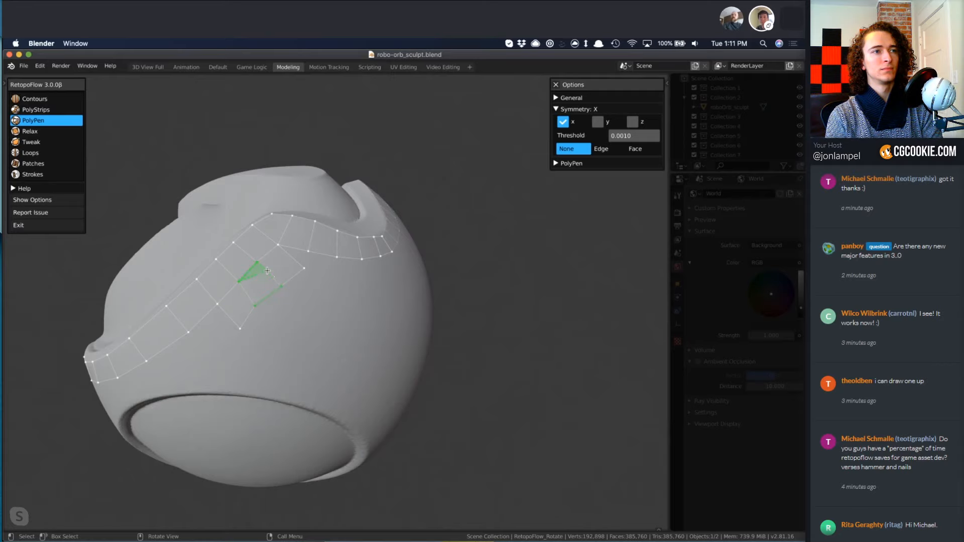
Extend the quads below the strip's corner into a diagonal column down the sphere with PolyPen.
{"action": "middle_click_drag", "start_coordinate": [334, 287], "coordinate": [297, 297]}
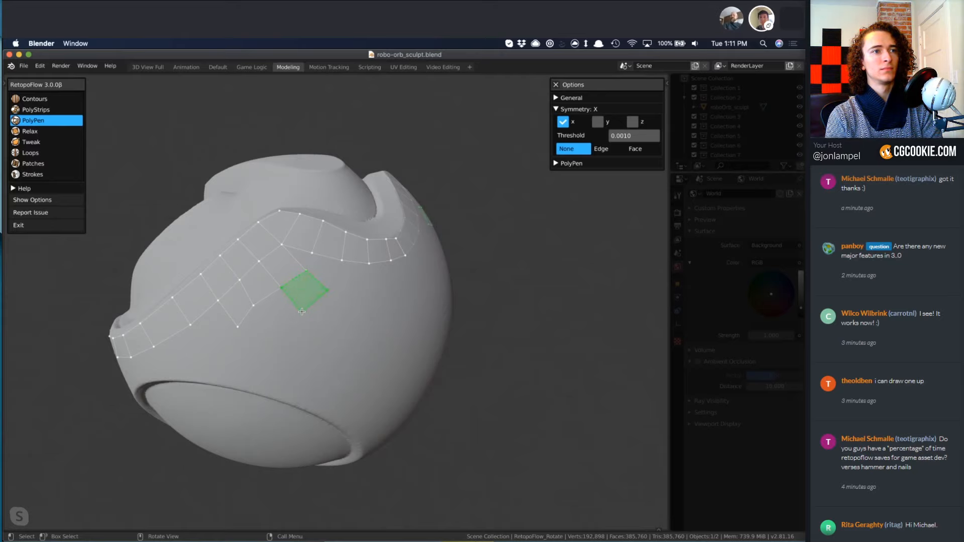
{"action": "left_click", "coordinate": [302, 311], "text": "ctrl"}
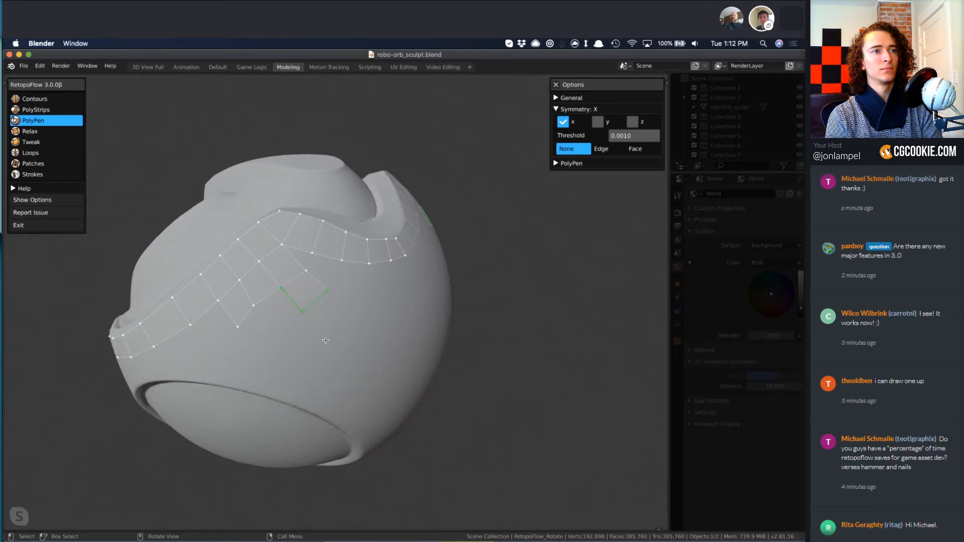
{"action": "left_click", "coordinate": [348, 311], "text": "ctrl"}
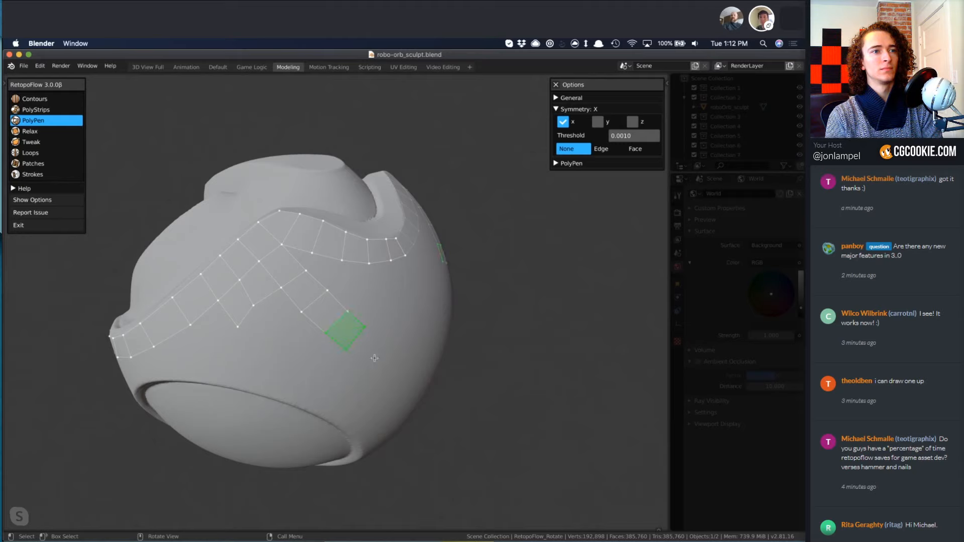
Fill quads between the diagonal column and the ledge strip, and build a row from the column's lower end toward the mirror line.
{"action": "middle_click_drag", "start_coordinate": [374, 358], "coordinate": [310, 342]}
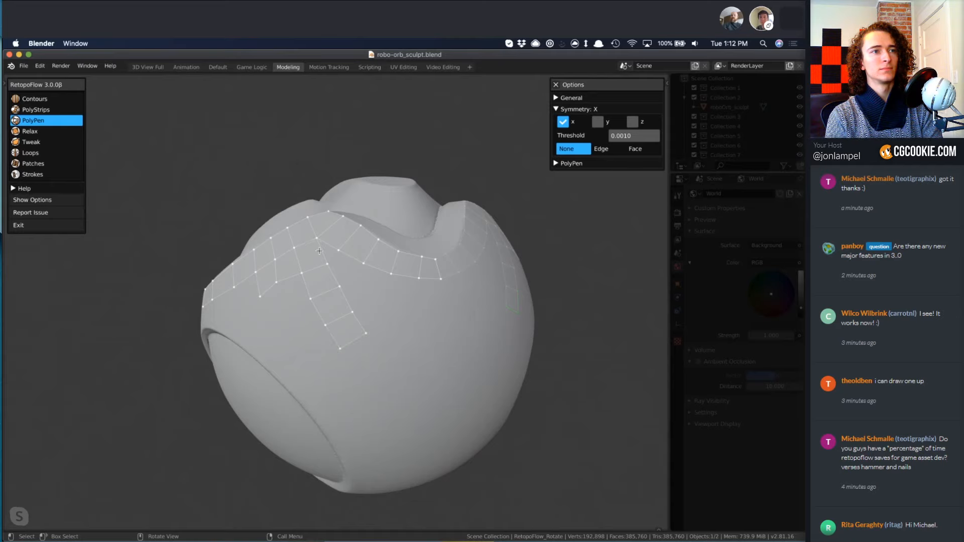
{"action": "left_click", "coordinate": [356, 258]}
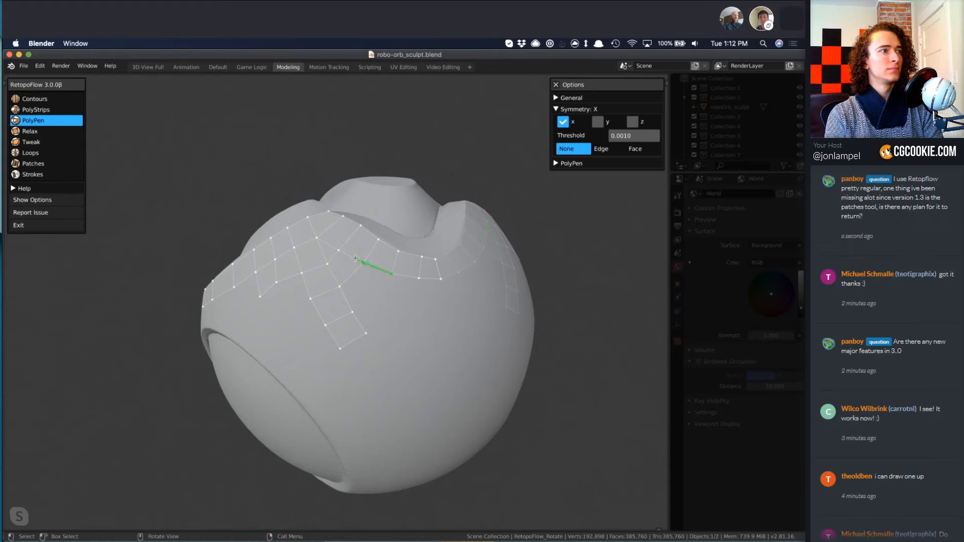
{"action": "left_click", "coordinate": [347, 303]}
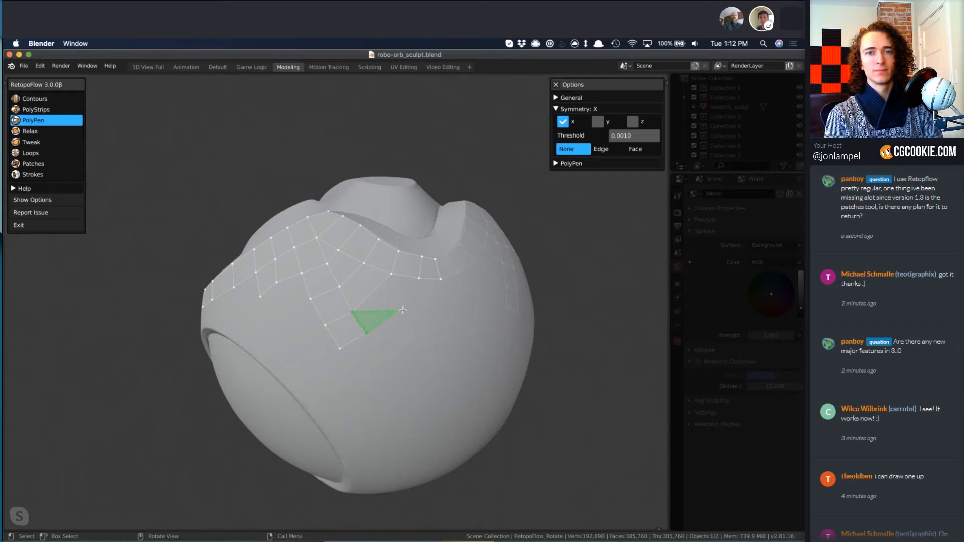
{"action": "left_click", "coordinate": [393, 329]}
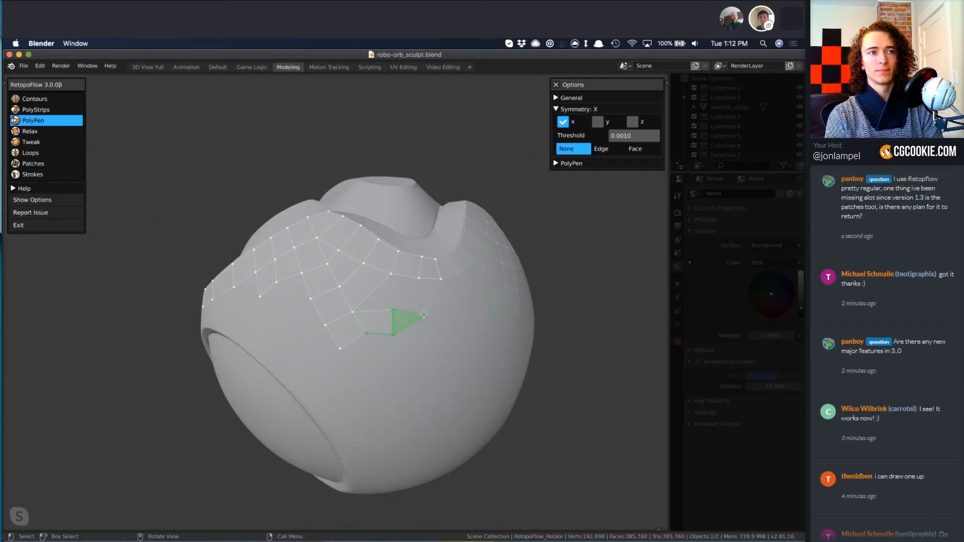
{"action": "left_click", "coordinate": [417, 334]}
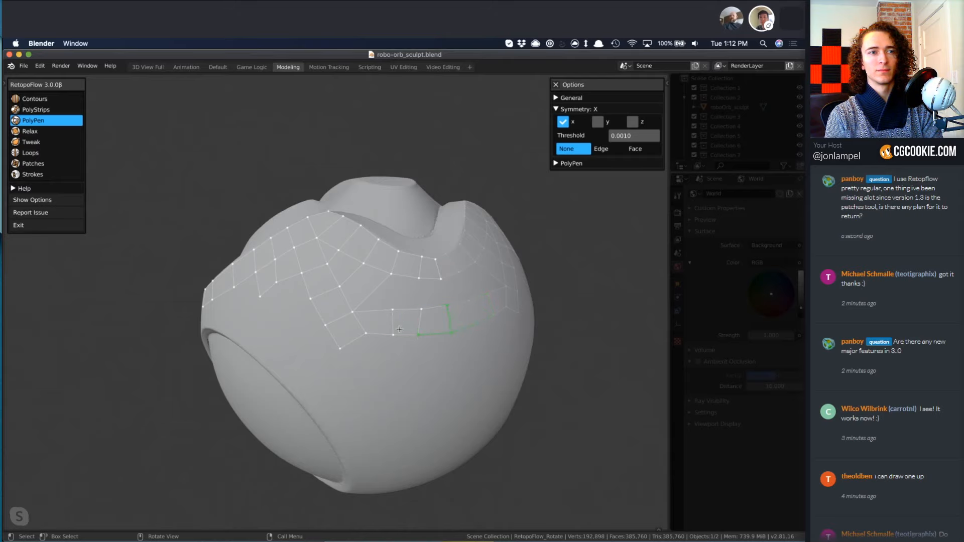
Fill the gap between the back ledge strip and the lower row with PolyPen faces and insert a vertex in the remaining gap.
{"action": "left_click", "coordinate": [429, 279]}
{"action": "left_click", "coordinate": [409, 312], "text": "ctrl"}
{"action": "left_click", "coordinate": [377, 311]}
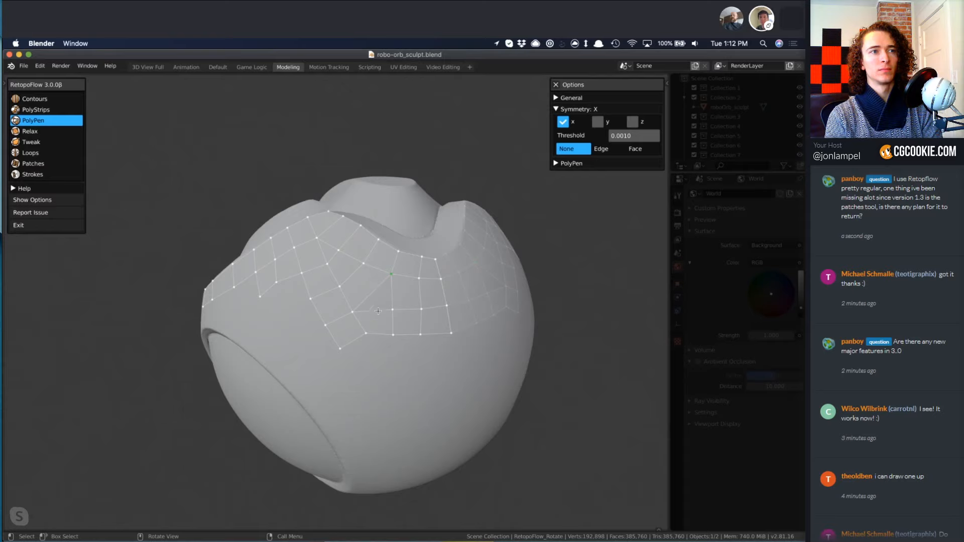
{"action": "left_click", "coordinate": [391, 274]}
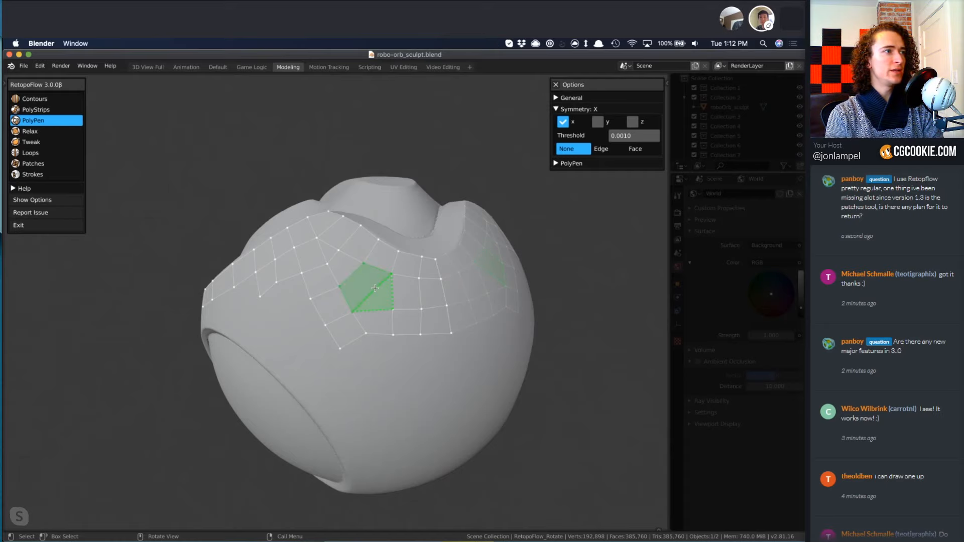
{"action": "left_click", "coordinate": [374, 288]}
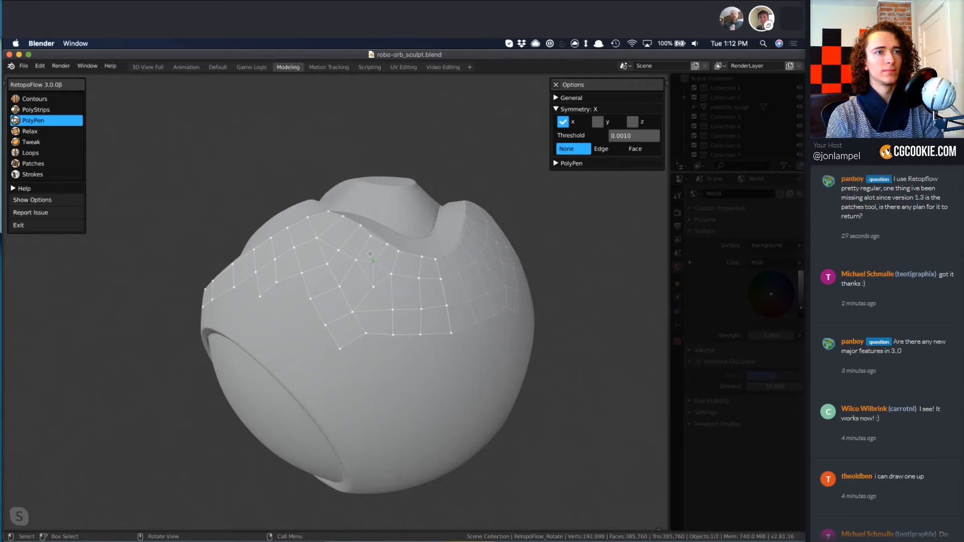
Dissolve the extra edge in the filled gap below the ledge and even out the surrounding quads with Relax and PolyPen.
{"action": "key", "text": "x"}
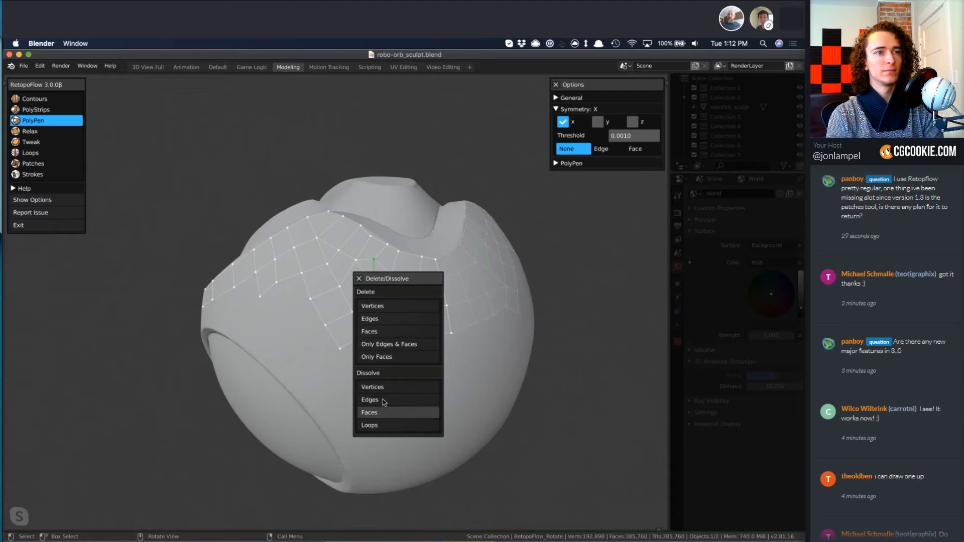
{"action": "left_click", "coordinate": [383, 400]}
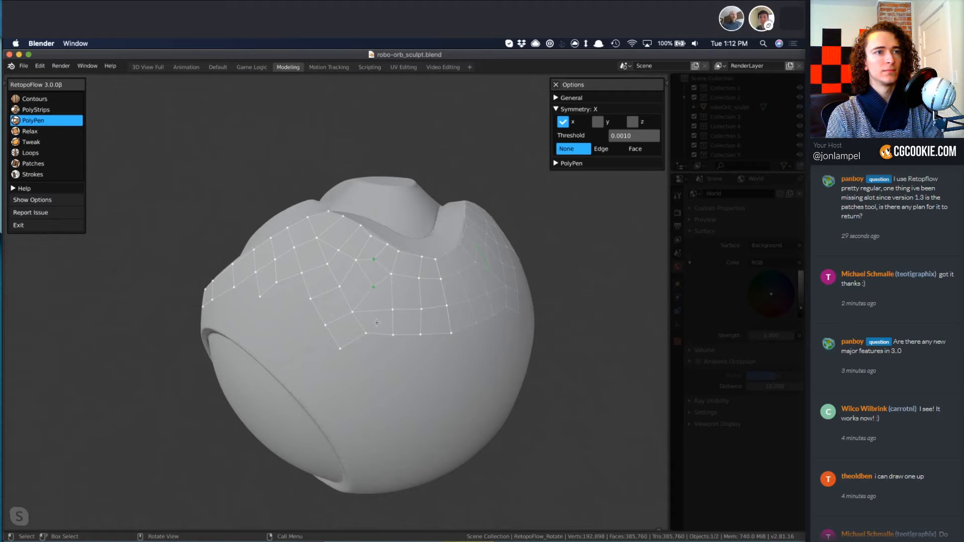
{"action": "key", "text": "4"}
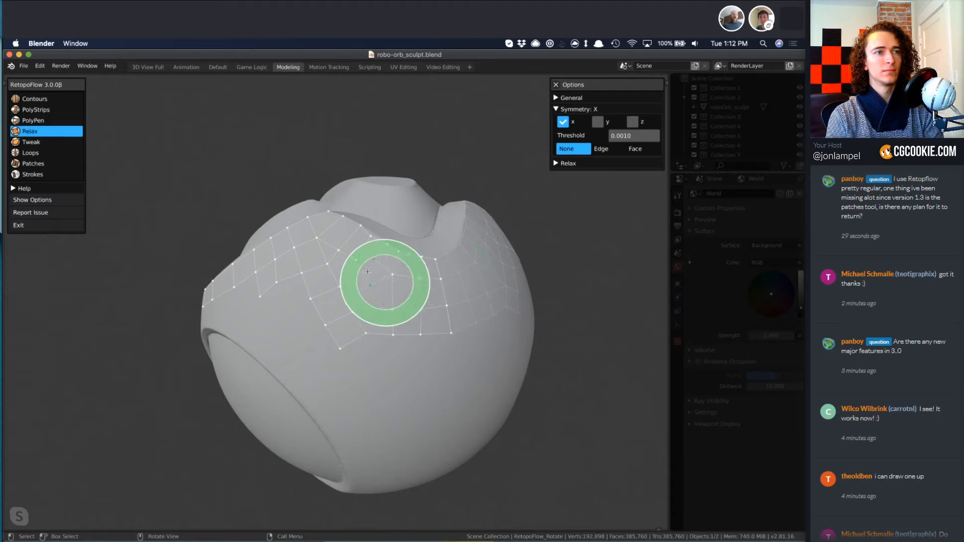
{"action": "mouse_move", "coordinate": [367, 272]}
{"action": "left_mouse_down"}
{"action": "mouse_move", "coordinate": [323, 281]}
{"action": "mouse_move", "coordinate": [315, 299]}
{"action": "mouse_move", "coordinate": [362, 304]}
{"action": "mouse_move", "coordinate": [379, 275]}
{"action": "mouse_move", "coordinate": [370, 279]}
{"action": "left_mouse_up"}
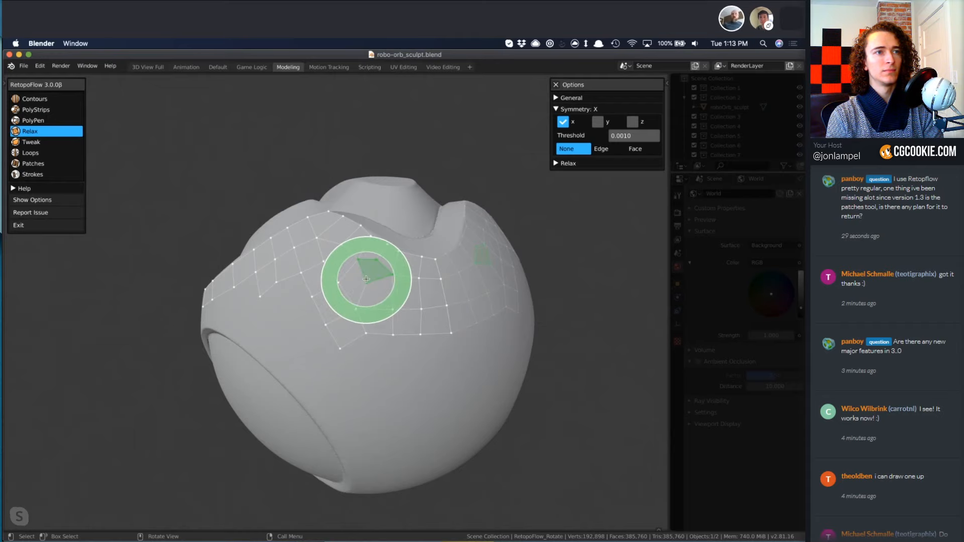
{"action": "key", "text": "3"}
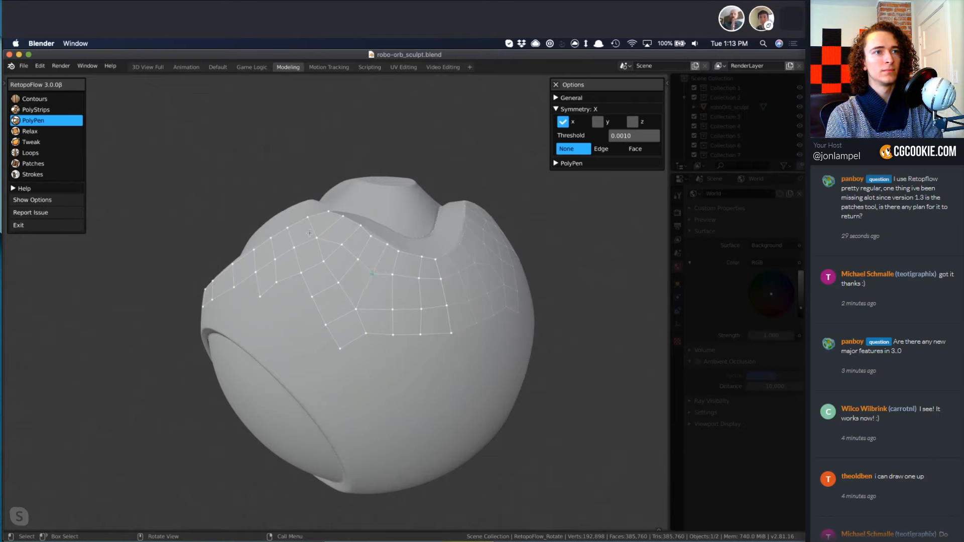
{"action": "left_click", "coordinate": [327, 246]}
{"action": "mouse_move", "coordinate": [345, 296]}
{"action": "middle_mouse_down"}
{"action": "mouse_move", "coordinate": [372, 329]}
{"action": "mouse_move", "coordinate": [353, 320]}
{"action": "middle_mouse_up"}
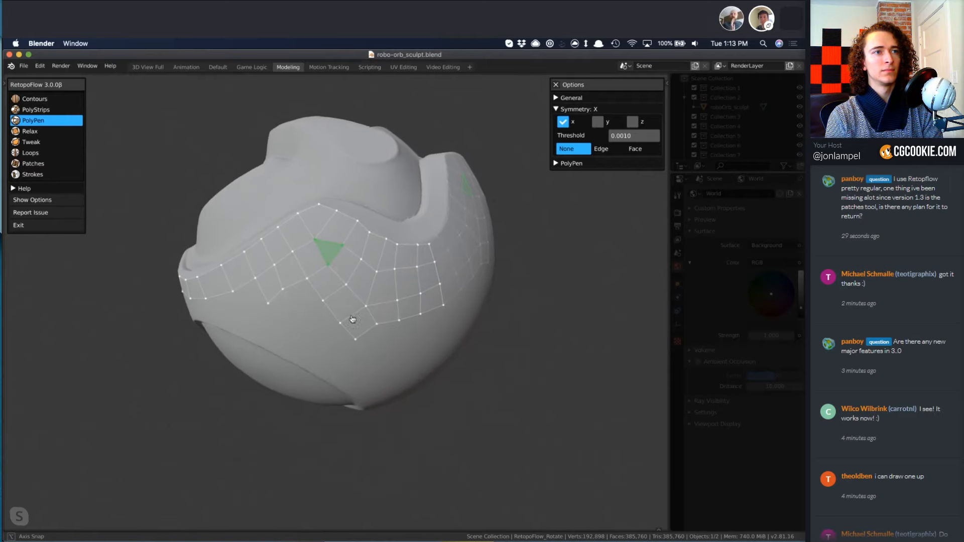
{"action": "left_click", "coordinate": [364, 337]}
{"action": "mouse_move", "coordinate": [312, 365]}
{"action": "middle_mouse_down"}
{"action": "mouse_move", "coordinate": [361, 316]}
{"action": "mouse_move", "coordinate": [346, 341]}
{"action": "middle_mouse_up"}
Extend the side patch's outer edge to the rim of the round eye recess with Strokes.
{"action": "key", "text": "2"}
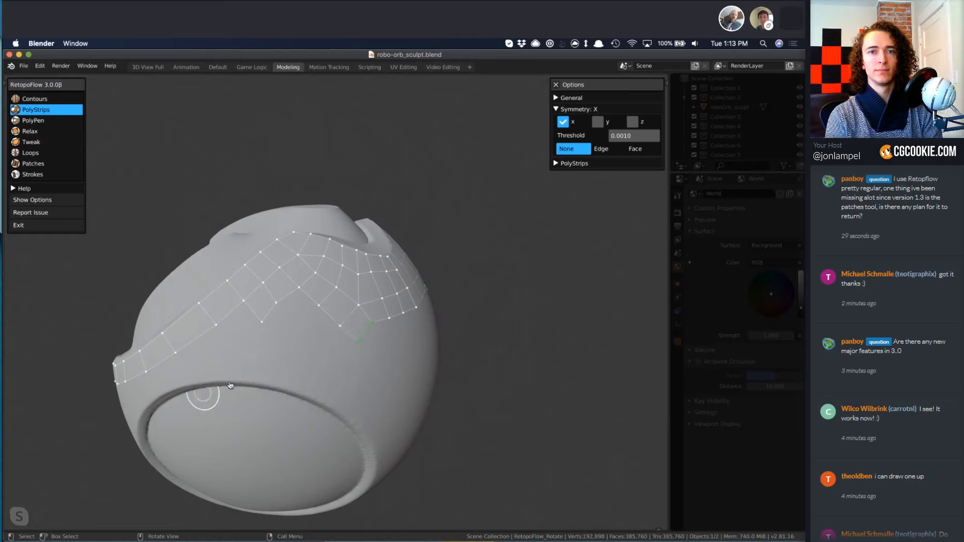
{"action": "mouse_move", "coordinate": [216, 397]}
{"action": "middle_mouse_down"}
{"action": "mouse_move", "coordinate": [280, 360]}
{"action": "mouse_move", "coordinate": [274, 367]}
{"action": "middle_mouse_up"}
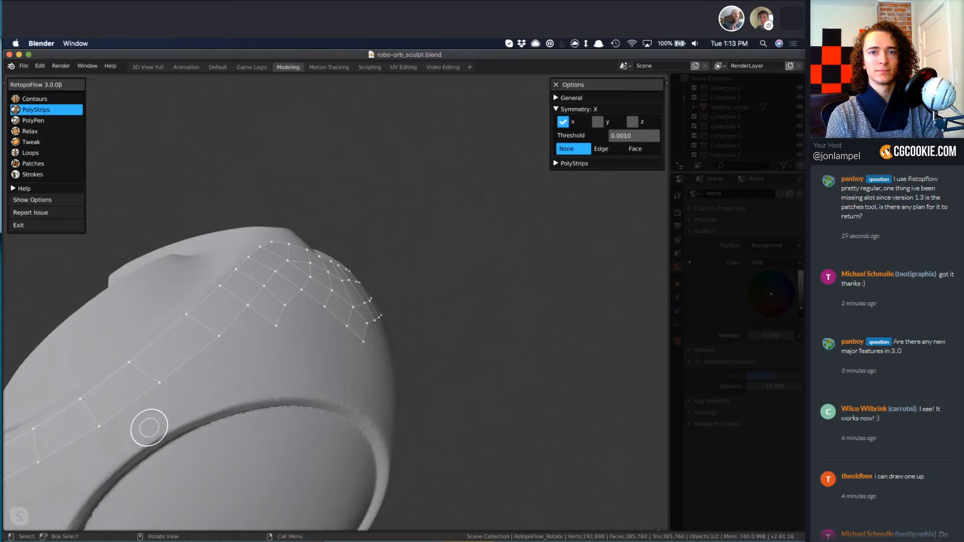
{"action": "scroll", "coordinate": [168, 420], "scroll_direction": "down", "scroll_amount": 4}
{"action": "middle_click_drag", "start_coordinate": [291, 426], "coordinate": [388, 334], "text": "shift"}
{"action": "middle_click_drag", "start_coordinate": [231, 364], "coordinate": [266, 317]}
{"action": "key", "text": "3"}
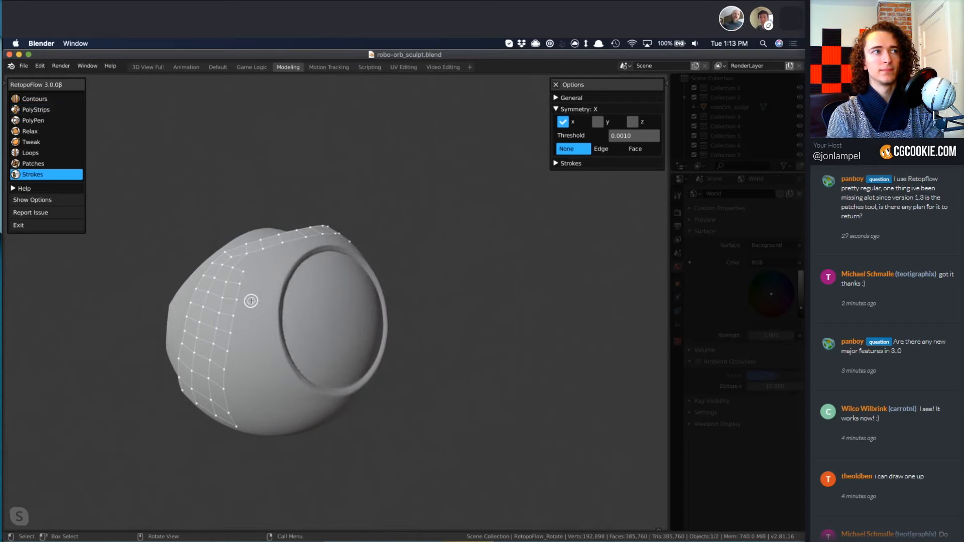
{"action": "left_click_drag", "start_coordinate": [241, 278], "coordinate": [225, 368]}
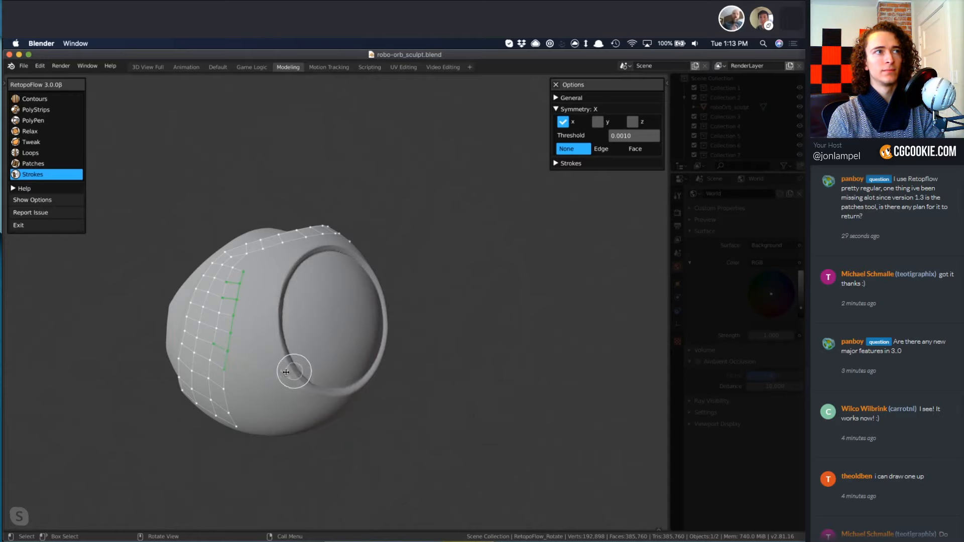
{"action": "mouse_move", "coordinate": [279, 341]}
{"action": "left_mouse_down"}
{"action": "mouse_move", "coordinate": [278, 276]}
{"action": "mouse_move", "coordinate": [287, 262]}
{"action": "mouse_move", "coordinate": [309, 272]}
{"action": "left_mouse_up"}
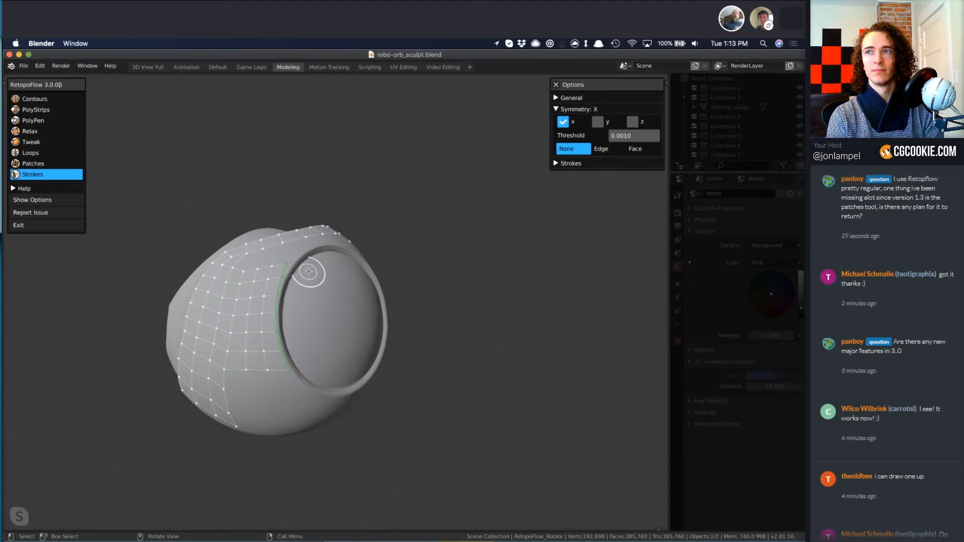
{"action": "middle_click_drag", "start_coordinate": [304, 277], "coordinate": [315, 328]}
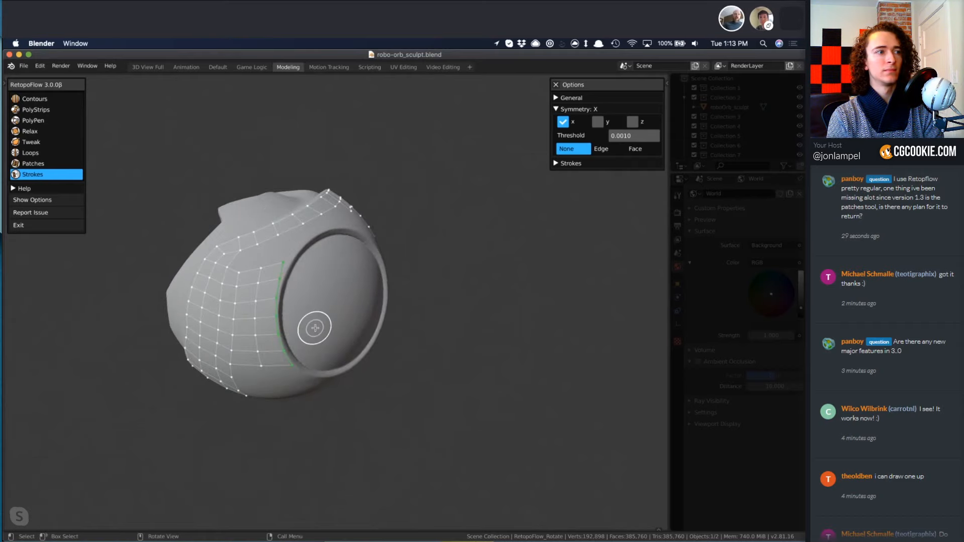
Fill the gap between the new Strokes quads and the ledge strip above them with PolyPen.
{"action": "key", "text": "3"}
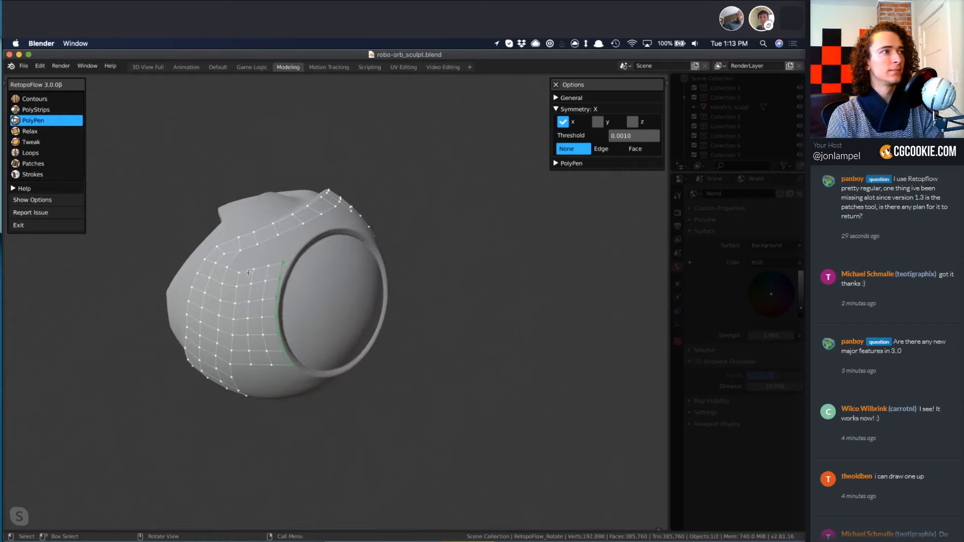
{"action": "left_click", "coordinate": [232, 257], "text": "ctrl"}
{"action": "left_click", "coordinate": [249, 247]}
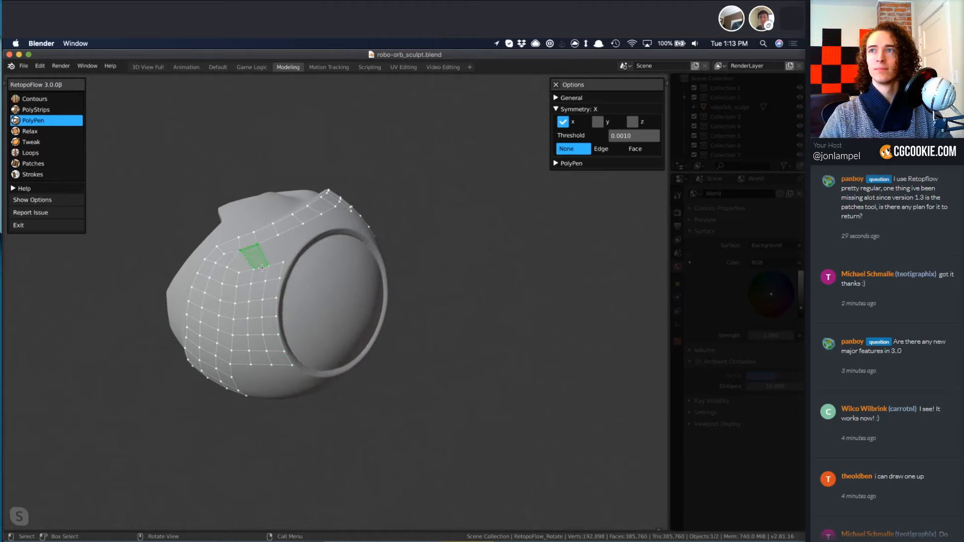
{"action": "left_click", "coordinate": [261, 267], "text": "ctrl"}
{"action": "left_click", "coordinate": [273, 264]}
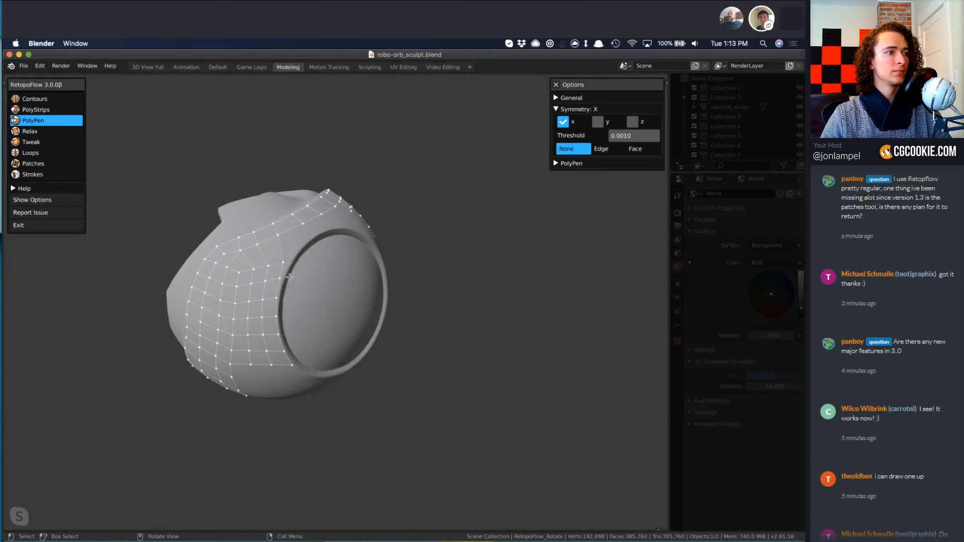
Even out the quads between the side patch and the eye rim with Relax.
{"action": "key", "text": "4"}
{"action": "mouse_move", "coordinate": [278, 287]}
{"action": "left_mouse_down"}
{"action": "mouse_move", "coordinate": [271, 263]}
{"action": "mouse_move", "coordinate": [228, 284]}
{"action": "mouse_move", "coordinate": [268, 277]}
{"action": "mouse_move", "coordinate": [275, 291]}
{"action": "mouse_move", "coordinate": [266, 336]}
{"action": "mouse_move", "coordinate": [247, 364]}
{"action": "mouse_move", "coordinate": [250, 287]}
{"action": "mouse_move", "coordinate": [237, 288]}
{"action": "left_mouse_up"}
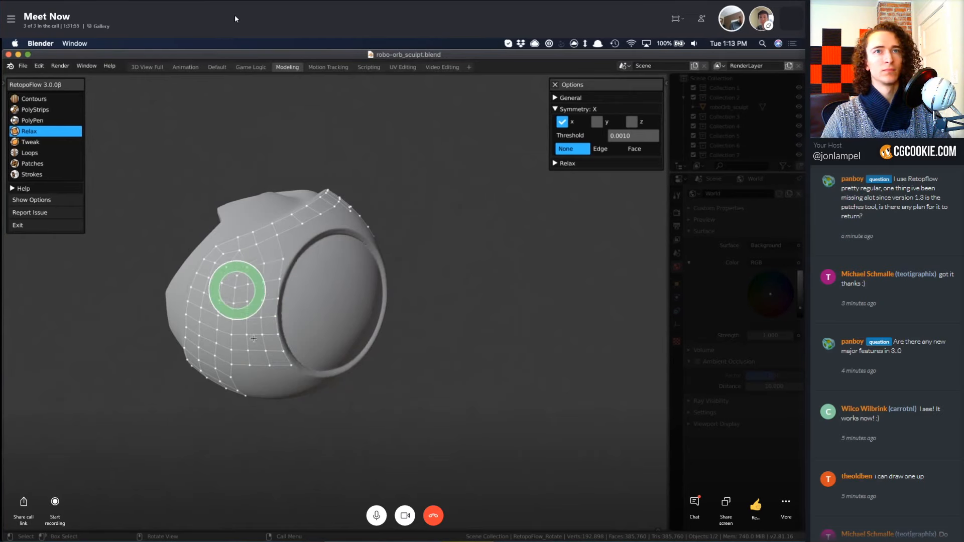
{"action": "mouse_move", "coordinate": [238, 296]}
{"action": "middle_mouse_down"}
{"action": "mouse_move", "coordinate": [321, 335]}
{"action": "mouse_move", "coordinate": [241, 273]}
{"action": "middle_mouse_up"}
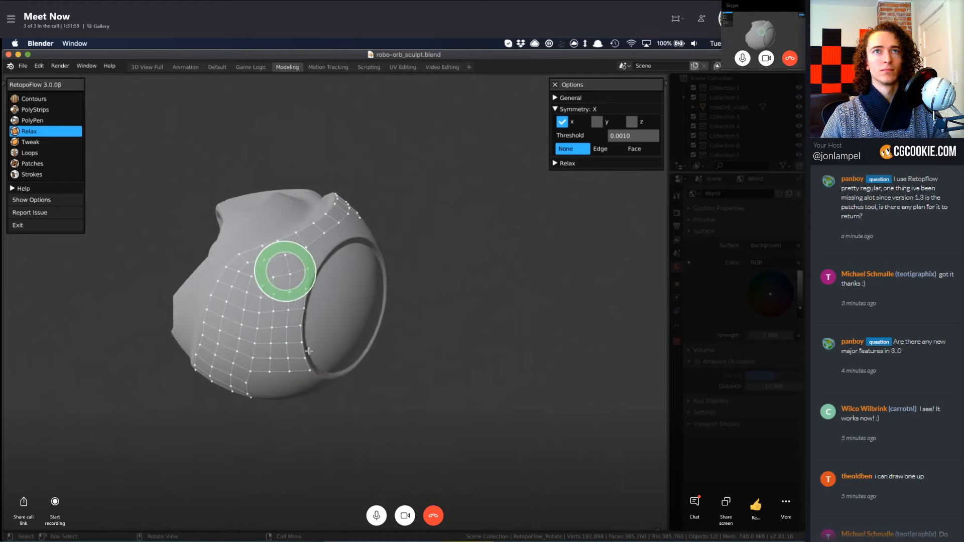
{"action": "mouse_move", "coordinate": [294, 364]}
{"action": "middle_mouse_down"}
{"action": "mouse_move", "coordinate": [398, 323]}
{"action": "mouse_move", "coordinate": [318, 376]}
{"action": "middle_mouse_up"}
Try to extend the side patch's end edge along the upper eye rim with Strokes, and undo the attempts.
{"action": "key", "text": "3"}
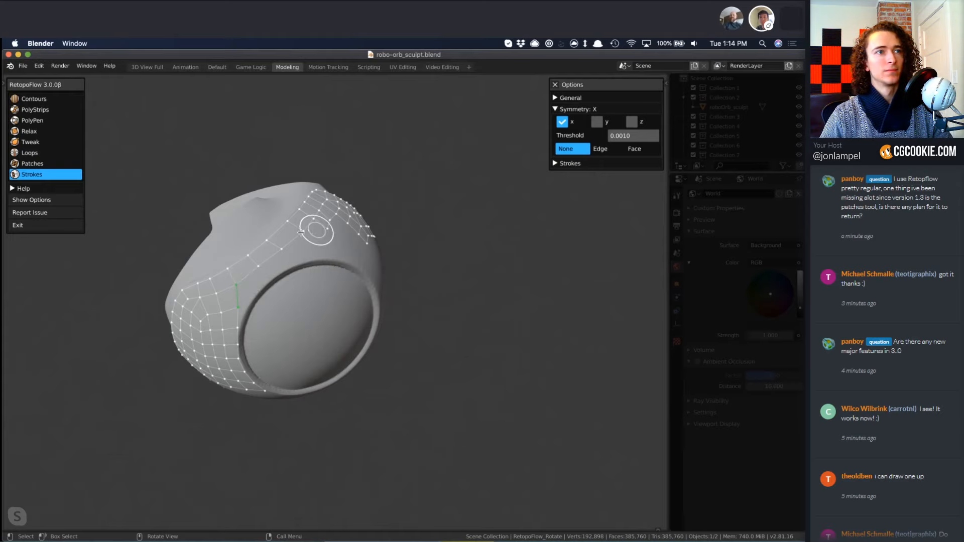
{"action": "left_click_drag", "start_coordinate": [304, 233], "coordinate": [318, 261], "text": "ctrl"}
{"action": "middle_click_drag", "start_coordinate": [278, 325], "coordinate": [256, 316]}
{"action": "key", "text": "ctrl+z"}
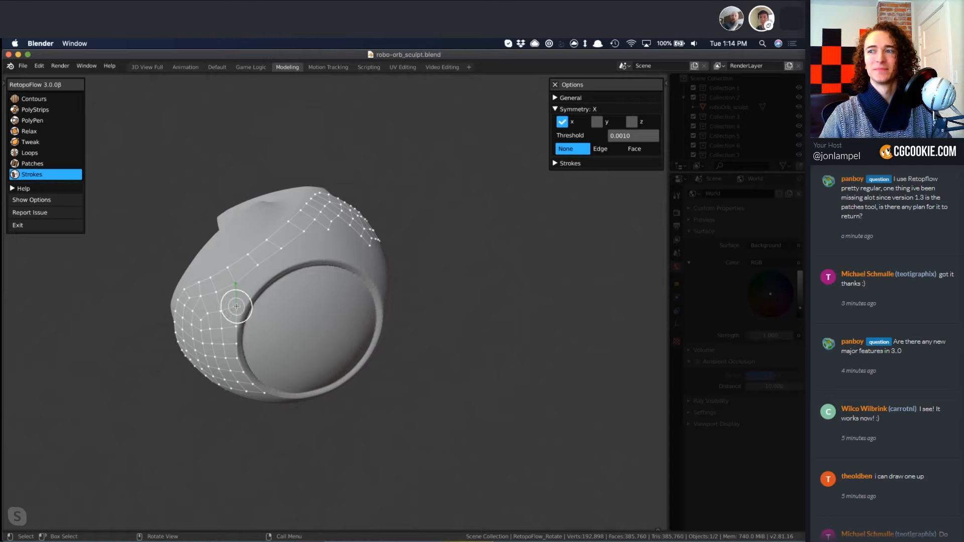
{"action": "mouse_move", "coordinate": [237, 306]}
{"action": "left_mouse_down", "text": "ctrl"}
{"action": "mouse_move", "coordinate": [286, 262]}
{"action": "mouse_move", "coordinate": [318, 252]}
{"action": "mouse_move", "coordinate": [331, 258]}
{"action": "left_mouse_up", "text": "ctrl"}
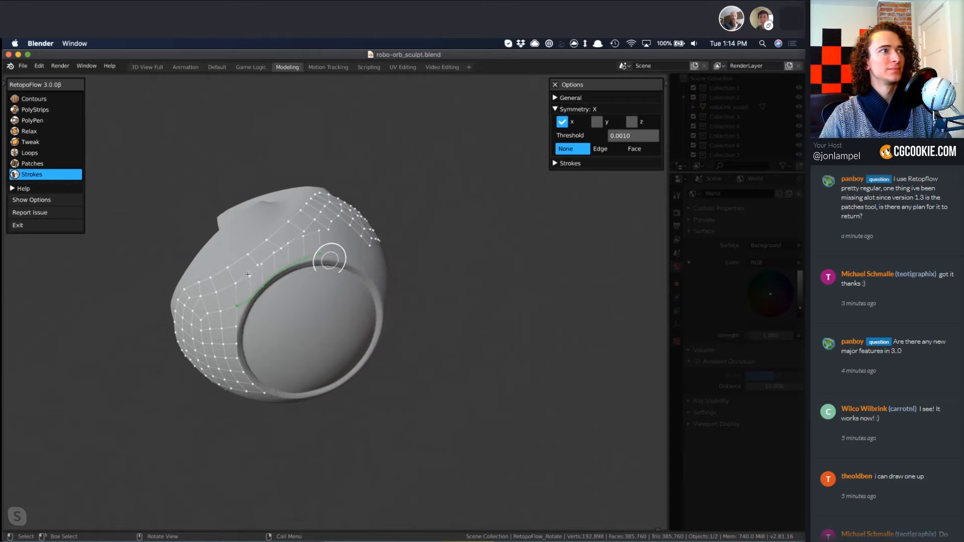
{"action": "key", "text": "ctrl+z"}
Extend the ledge strip's lower edge loop down to the upper eye rim with Strokes.
{"action": "left_click_drag", "start_coordinate": [245, 276], "coordinate": [298, 236]}
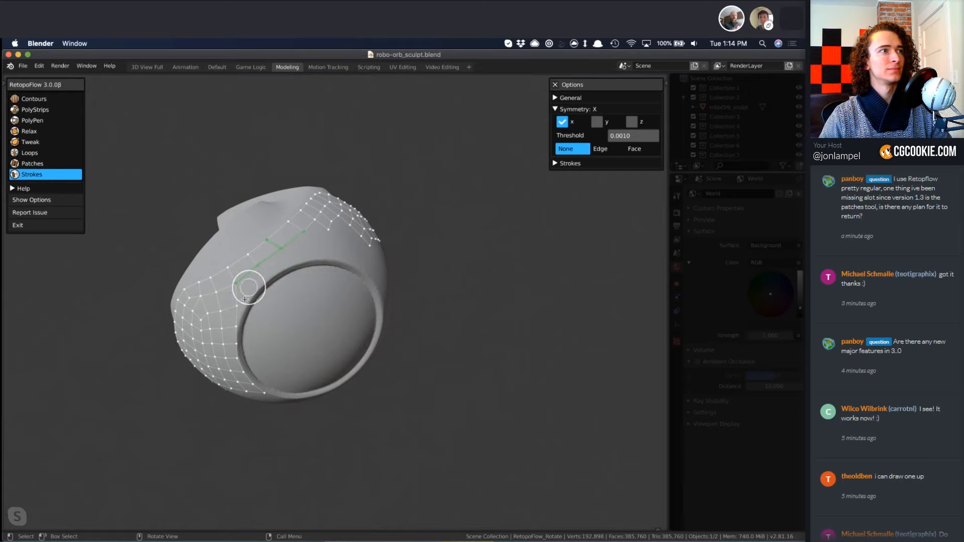
{"action": "mouse_move", "coordinate": [236, 306]}
{"action": "left_mouse_down", "text": "ctrl"}
{"action": "mouse_move", "coordinate": [303, 259]}
{"action": "mouse_move", "coordinate": [324, 256]}
{"action": "left_mouse_up", "text": "ctrl"}
{"action": "mouse_move", "coordinate": [272, 390]}
{"action": "middle_mouse_down"}
{"action": "mouse_move", "coordinate": [231, 383]}
{"action": "mouse_move", "coordinate": [240, 394]}
{"action": "middle_mouse_up"}
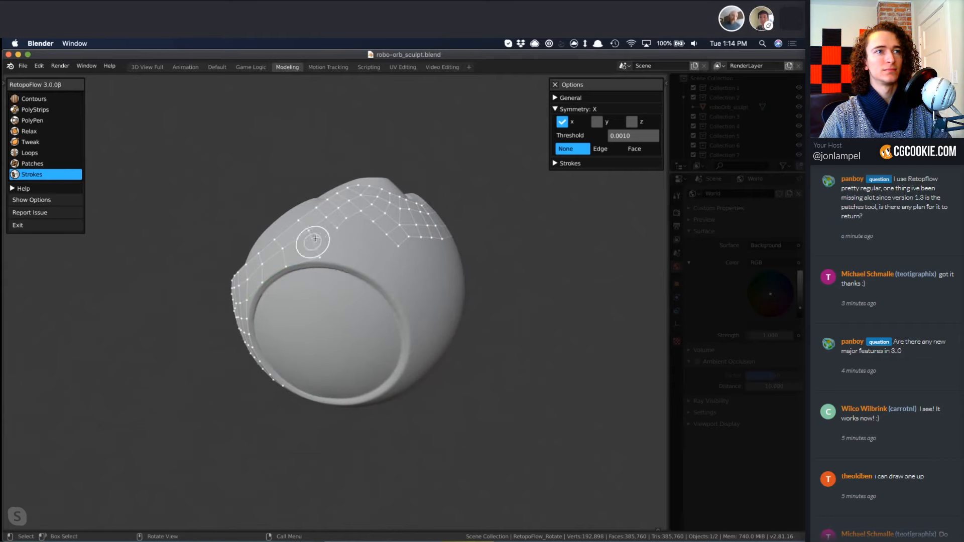
Draw a PolyStrips strip from the last rim quad around the far side of the eye and move its end closer to the rim.
{"action": "key", "text": "3"}
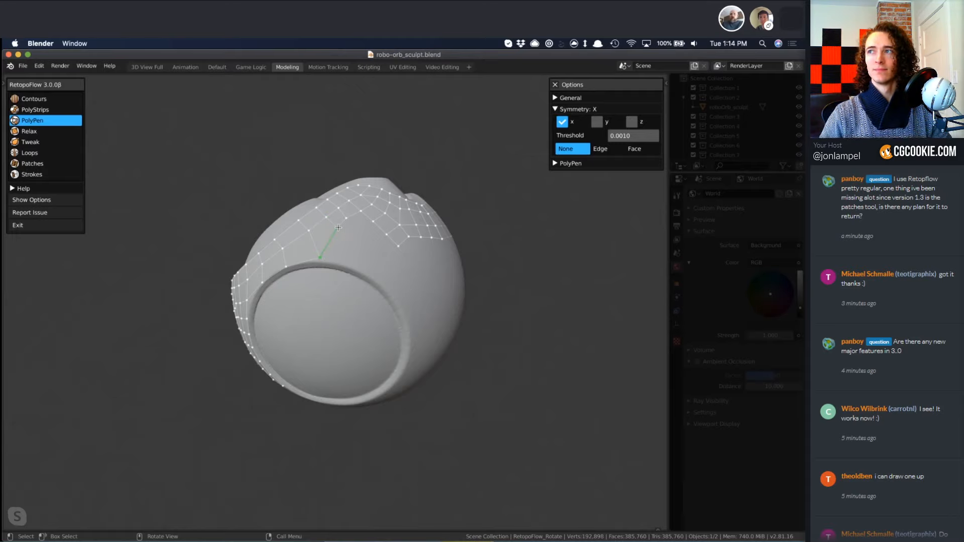
{"action": "key", "text": "4"}
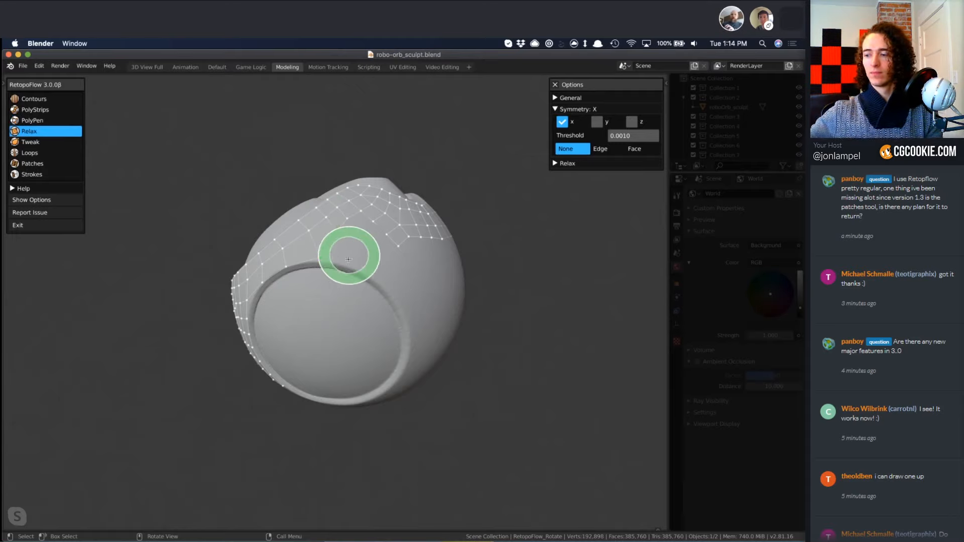
{"action": "key", "text": "2"}
{"action": "key", "text": "8"}
{"action": "middle_click_drag", "start_coordinate": [315, 301], "coordinate": [351, 309]}
{"action": "key", "text": "2"}
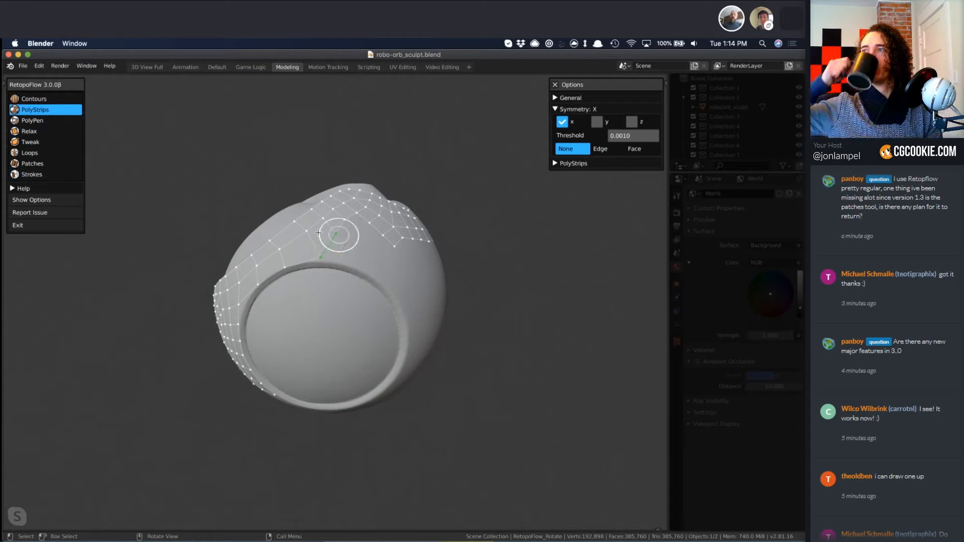
{"action": "mouse_move", "coordinate": [339, 243]}
{"action": "left_mouse_down"}
{"action": "mouse_move", "coordinate": [395, 274]}
{"action": "mouse_move", "coordinate": [409, 294]}
{"action": "left_mouse_up"}
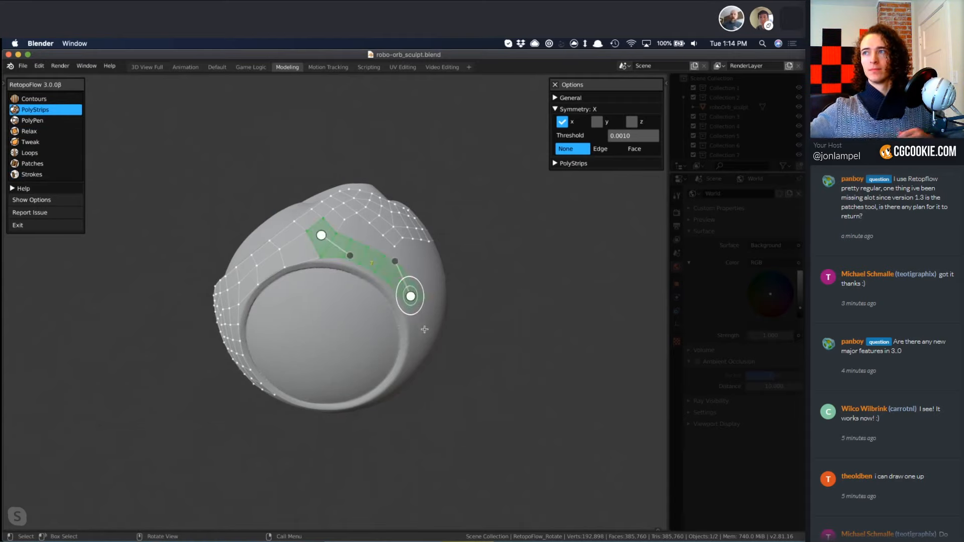
{"action": "mouse_move", "coordinate": [409, 295]}
{"action": "middle_mouse_down"}
{"action": "mouse_move", "coordinate": [340, 413]}
{"action": "mouse_move", "coordinate": [325, 417]}
{"action": "mouse_move", "coordinate": [406, 313]}
{"action": "middle_mouse_up"}
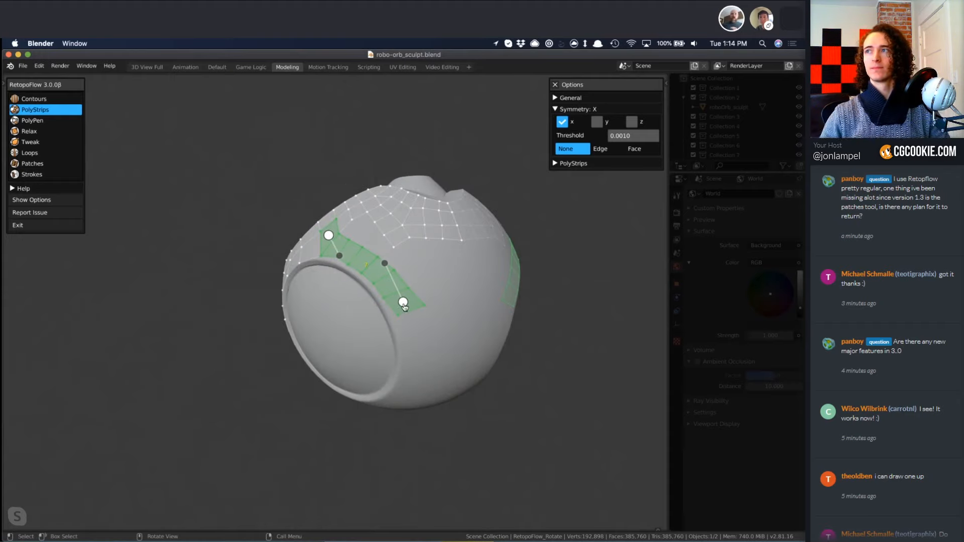
{"action": "mouse_move", "coordinate": [403, 302]}
{"action": "left_mouse_down"}
{"action": "mouse_move", "coordinate": [404, 317]}
{"action": "mouse_move", "coordinate": [397, 311]}
{"action": "left_mouse_up"}
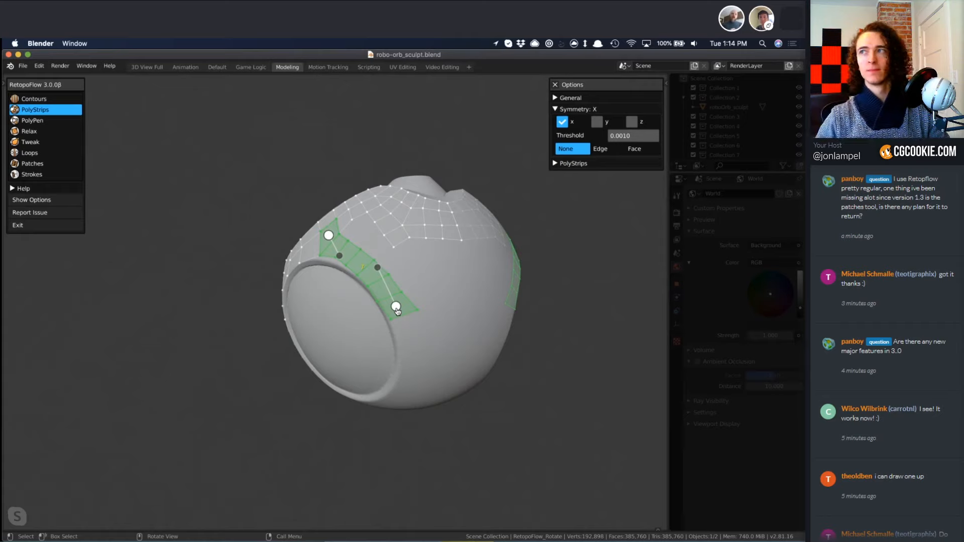
Connect the rim strip to the diagonal column with Relax and PolyPen, and fill the remaining four-sided hole with Patches.
{"action": "key", "text": "z"}
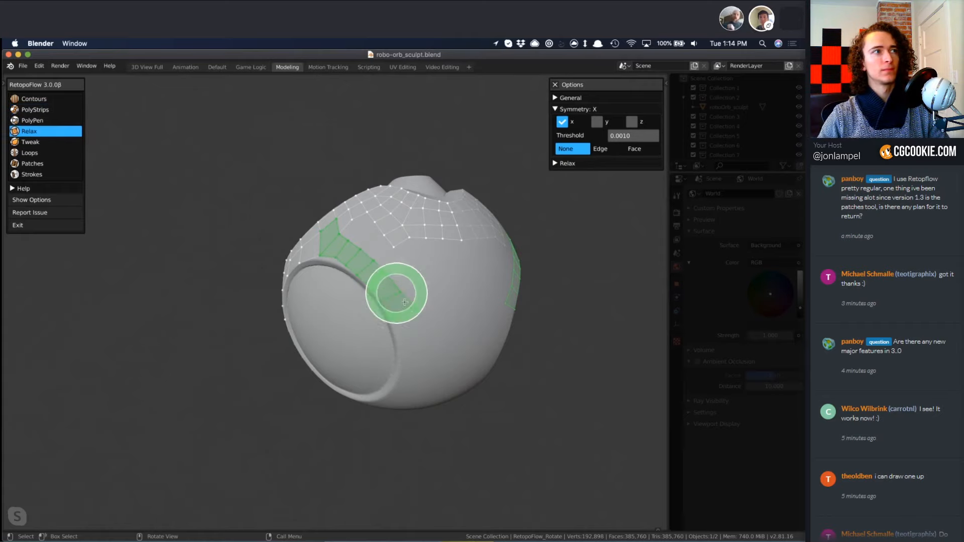
{"action": "key", "text": "3"}
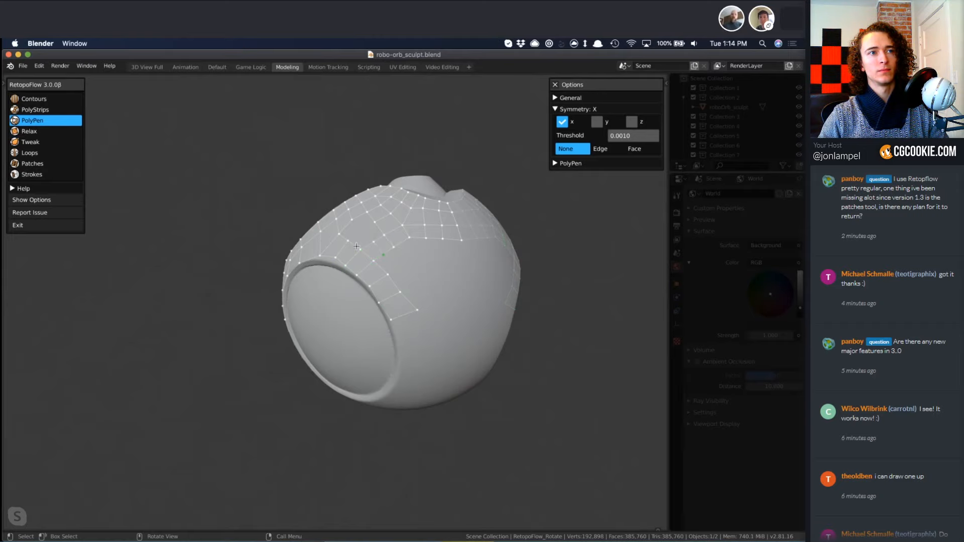
{"action": "key", "text": "7"}
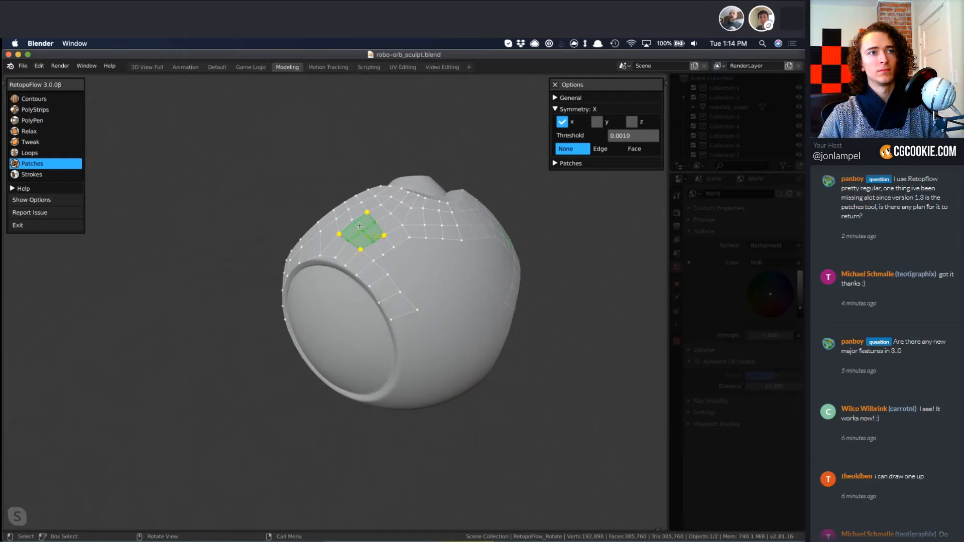
{"action": "key", "text": "f"}
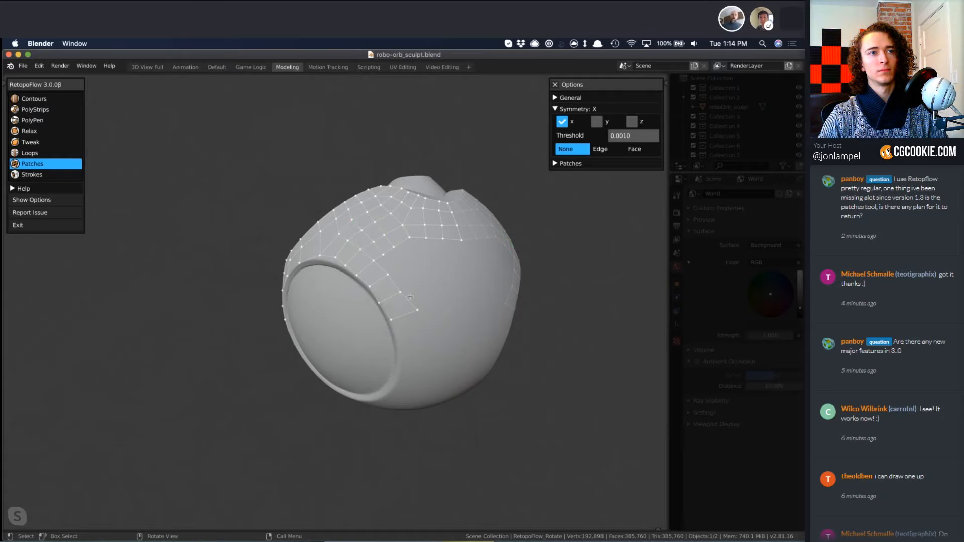
{"action": "key", "text": "3"}
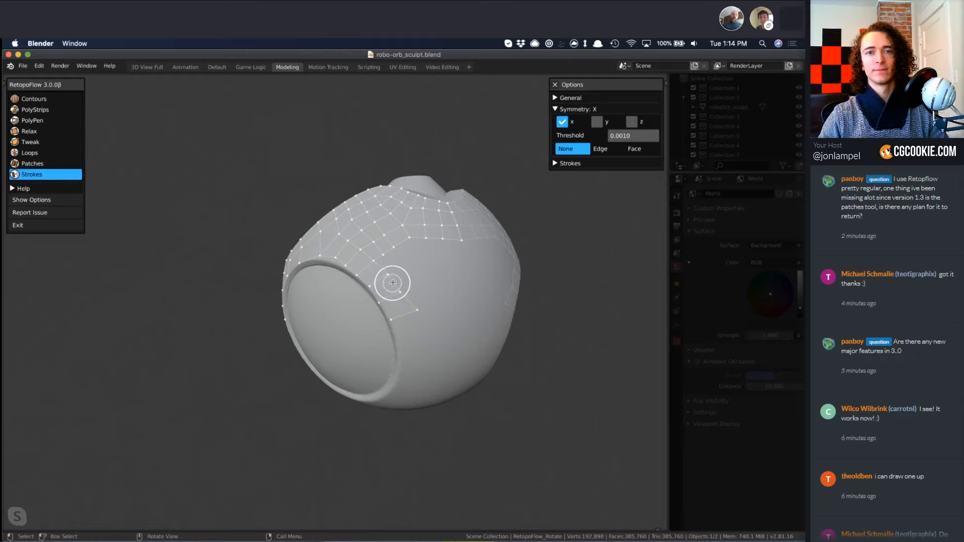
Bridge the edge column beside the eye rim to the mirror line with Strokes, and snap the new end vertices to the centre with PolyPen.
{"action": "left_click", "coordinate": [393, 283]}
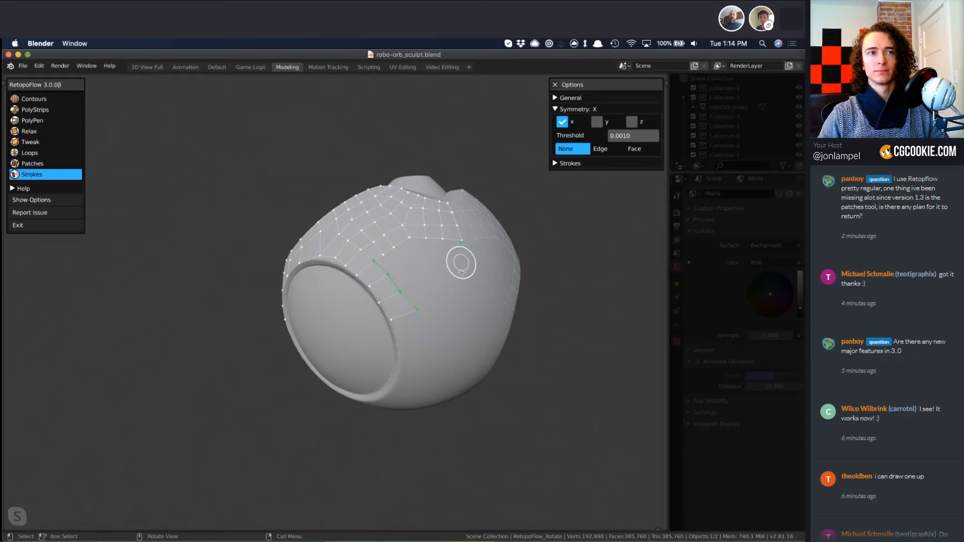
{"action": "left_click_drag", "start_coordinate": [462, 264], "coordinate": [463, 311]}
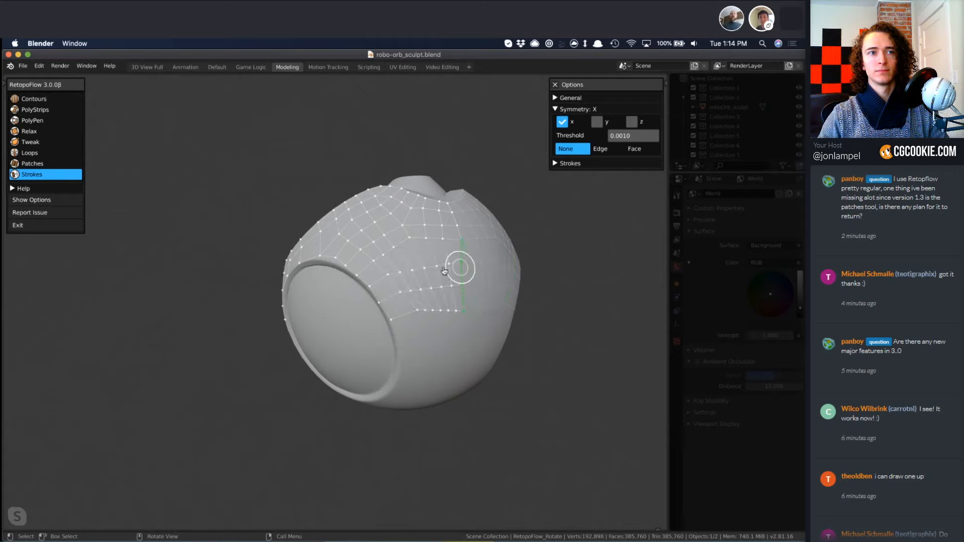
{"action": "middle_click_drag", "start_coordinate": [460, 267], "coordinate": [376, 281]}
{"action": "key", "text": "3"}
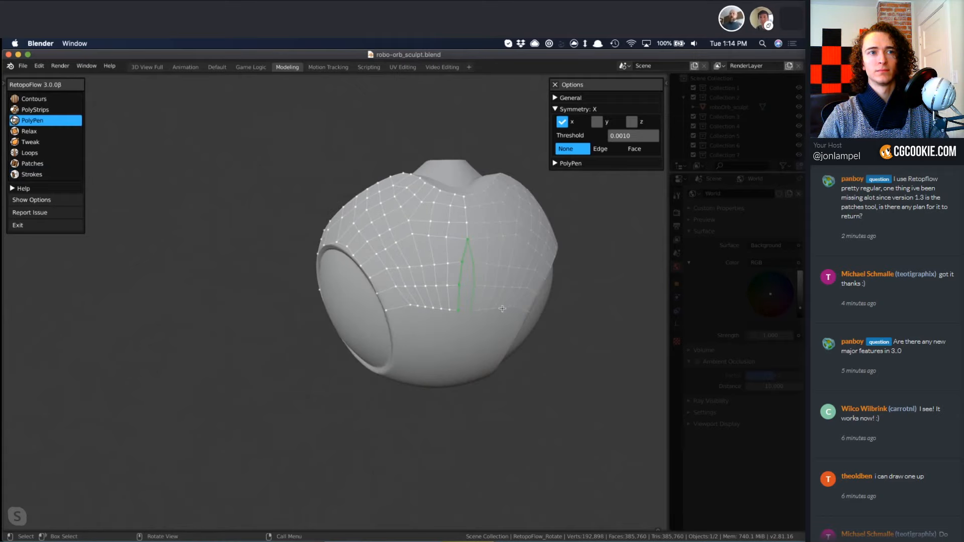
Enlarge the Relax brush and even out the new quads between the eye rim and the mirror line.
{"action": "key", "text": "4"}
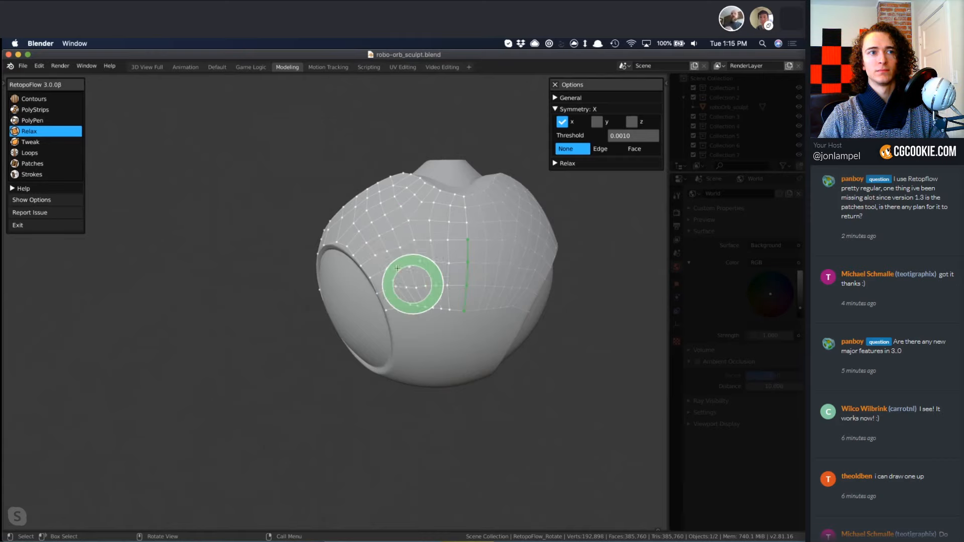
{"action": "key", "text": "f"}
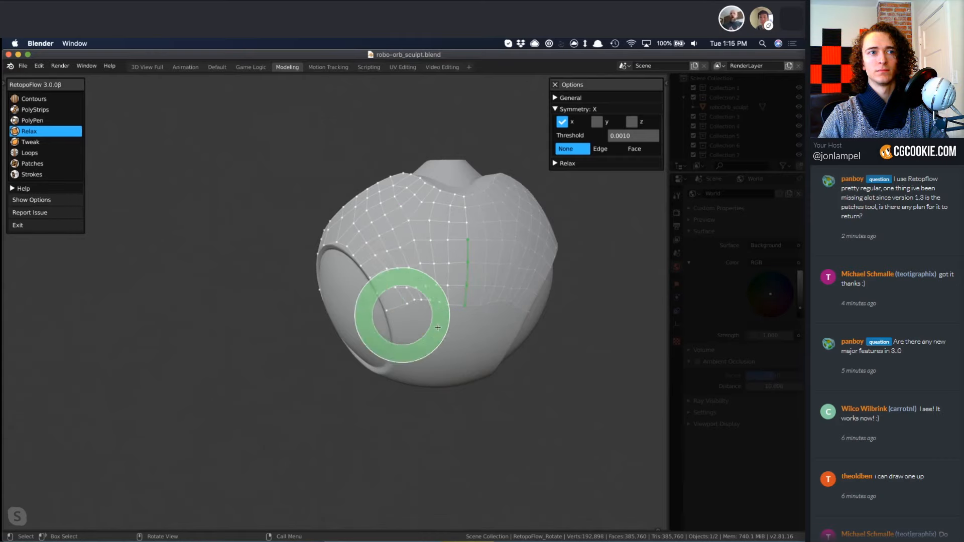
{"action": "left_click", "coordinate": [496, 315]}
{"action": "mouse_move", "coordinate": [445, 301]}
{"action": "left_mouse_down"}
{"action": "mouse_move", "coordinate": [404, 305]}
{"action": "mouse_move", "coordinate": [428, 297]}
{"action": "mouse_move", "coordinate": [414, 292]}
{"action": "mouse_move", "coordinate": [437, 268]}
{"action": "mouse_move", "coordinate": [369, 232]}
{"action": "mouse_move", "coordinate": [405, 277]}
{"action": "mouse_move", "coordinate": [475, 269]}
{"action": "mouse_move", "coordinate": [413, 299]}
{"action": "mouse_move", "coordinate": [480, 303]}
{"action": "mouse_move", "coordinate": [433, 317]}
{"action": "left_mouse_up"}
{"action": "middle_click_drag", "start_coordinate": [425, 375], "coordinate": [485, 290]}
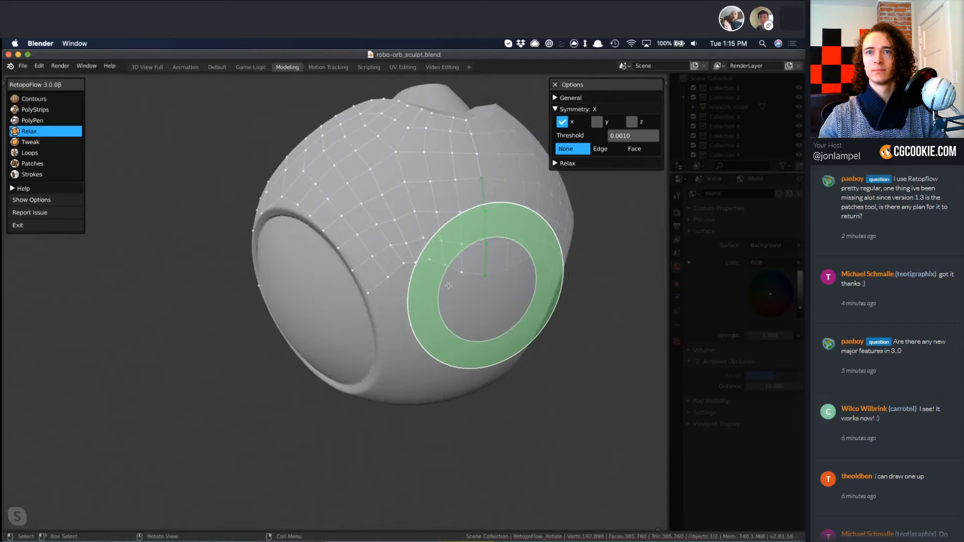
Replace the uneven bottom quad row with a new row extended from the lower edge loop, and even it out with Relax.
{"action": "key", "text": "7"}
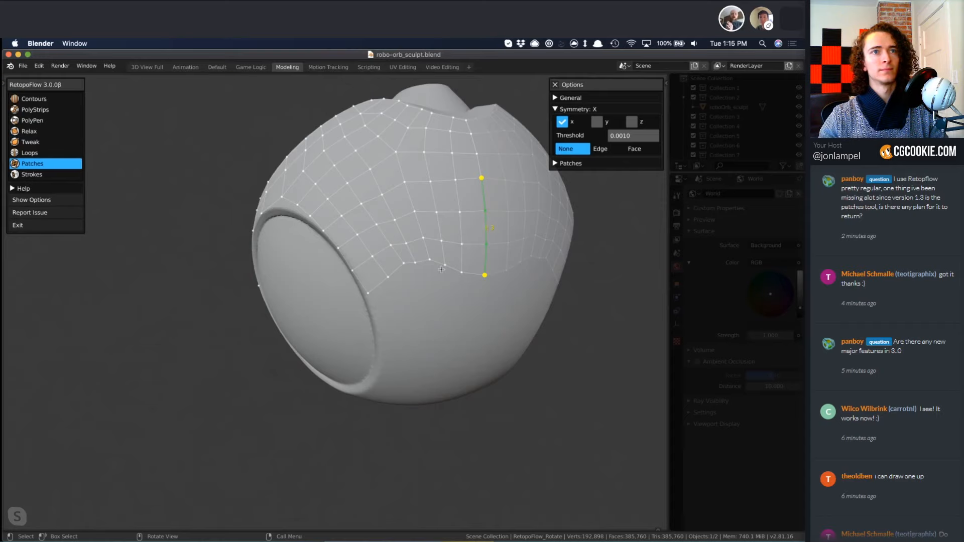
{"action": "key", "text": "6"}
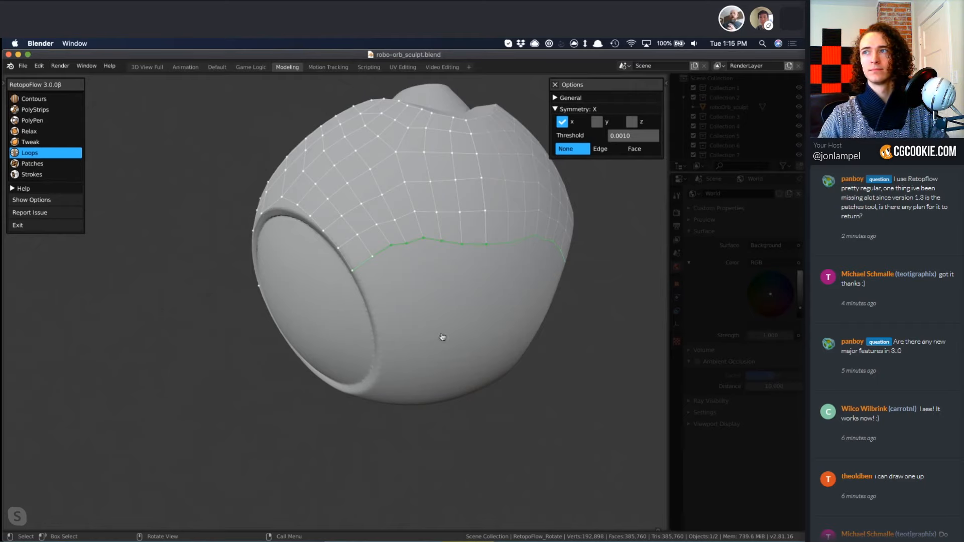
{"action": "middle_click_drag", "start_coordinate": [442, 337], "coordinate": [444, 295]}
{"action": "key", "text": "3"}
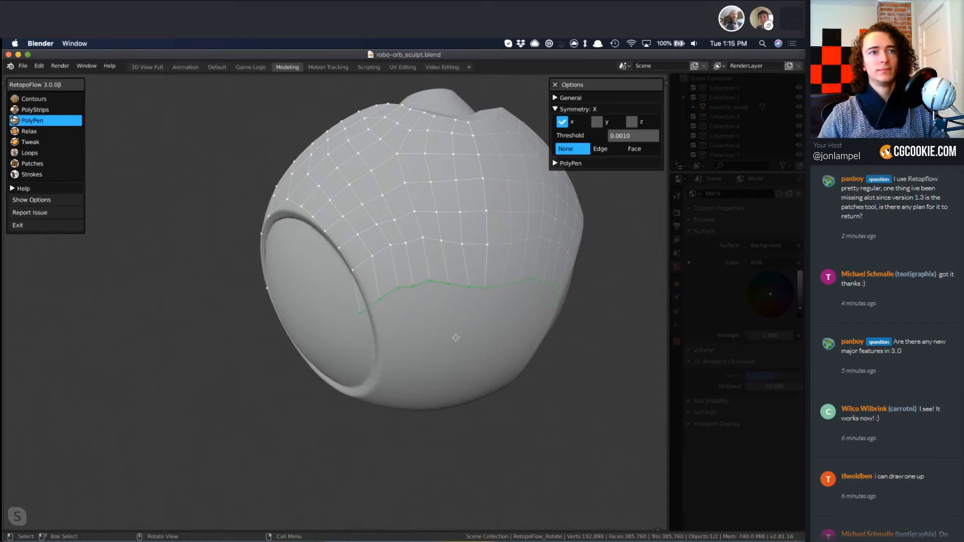
{"action": "key", "text": "shift+4"}
{"action": "left_click_drag", "start_coordinate": [482, 286], "coordinate": [369, 301]}
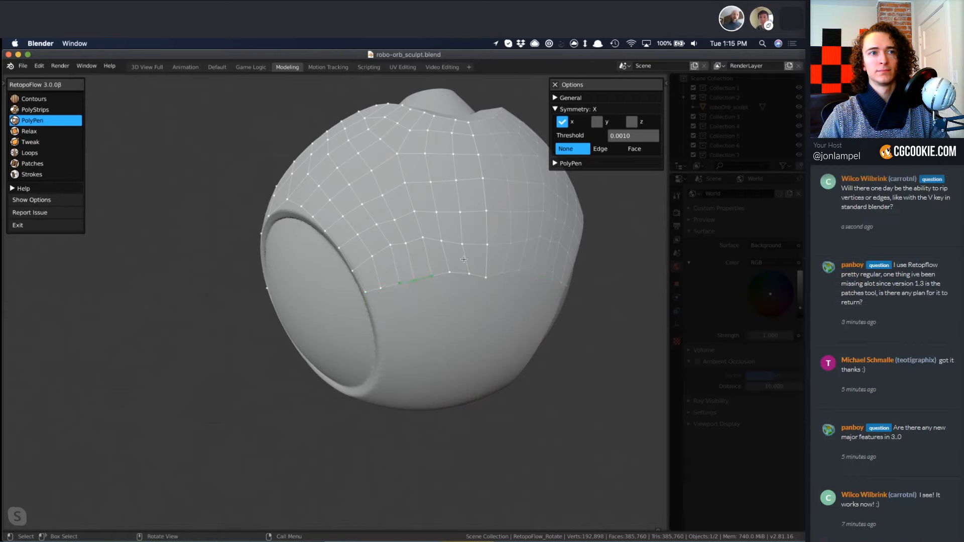
Smooth the quads bordering the eye rim with Relax.
{"action": "middle_click_drag", "start_coordinate": [462, 260], "coordinate": [497, 202]}
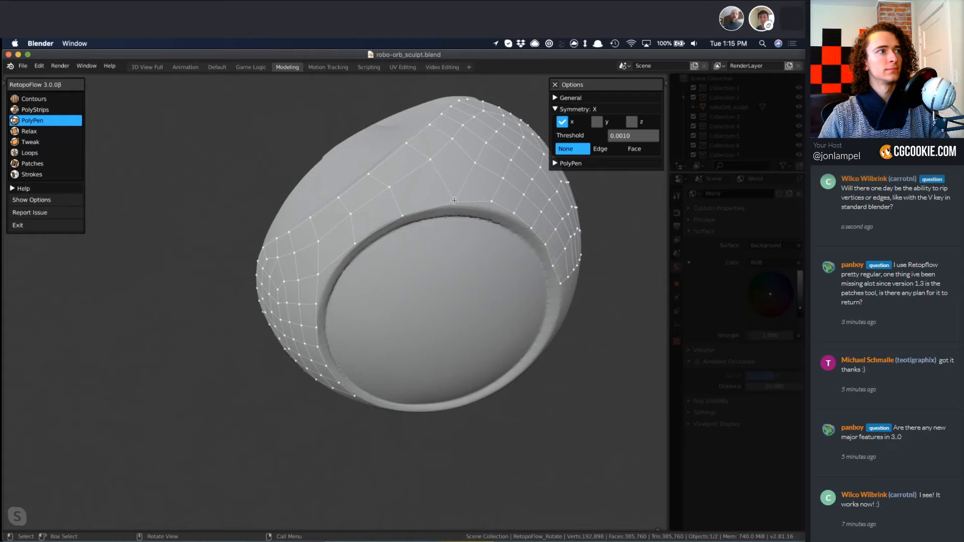
{"action": "key", "text": "4"}
{"action": "middle_click_drag", "start_coordinate": [362, 339], "coordinate": [351, 260]}
Try to draw a Strokes loop around the inside of the eye from the selected rim edge loop, and undo it.
{"action": "key", "text": "3"}
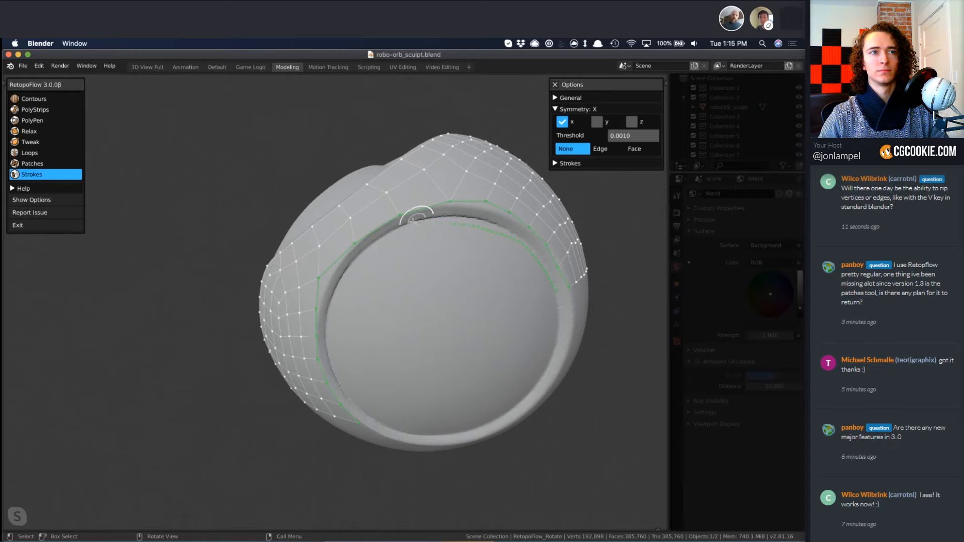
{"action": "mouse_move", "coordinate": [396, 231]}
{"action": "left_mouse_down"}
{"action": "mouse_move", "coordinate": [326, 301]}
{"action": "mouse_move", "coordinate": [327, 337]}
{"action": "left_mouse_up"}
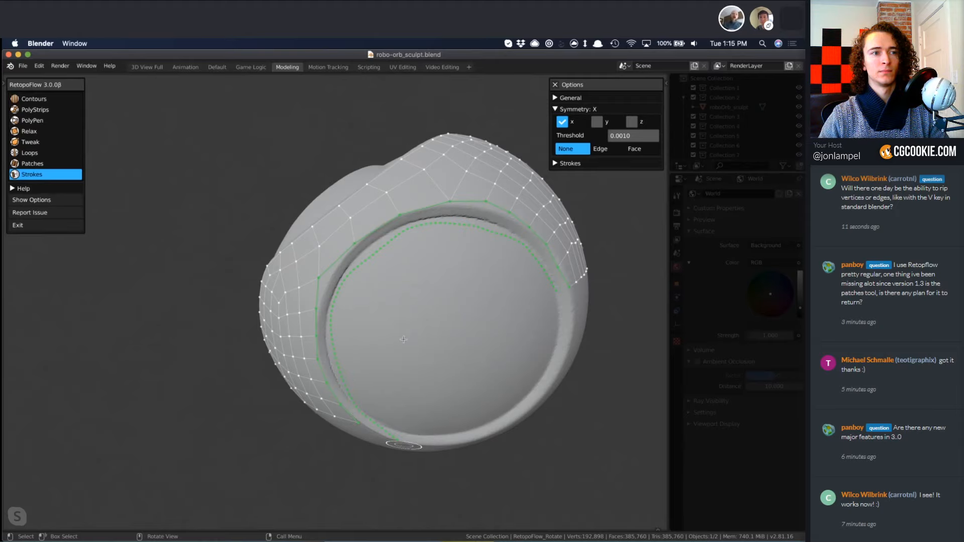
{"action": "key", "text": "ctrl+z"}
{"action": "scroll", "coordinate": [362, 402], "scroll_direction": "down", "scroll_amount": 2}
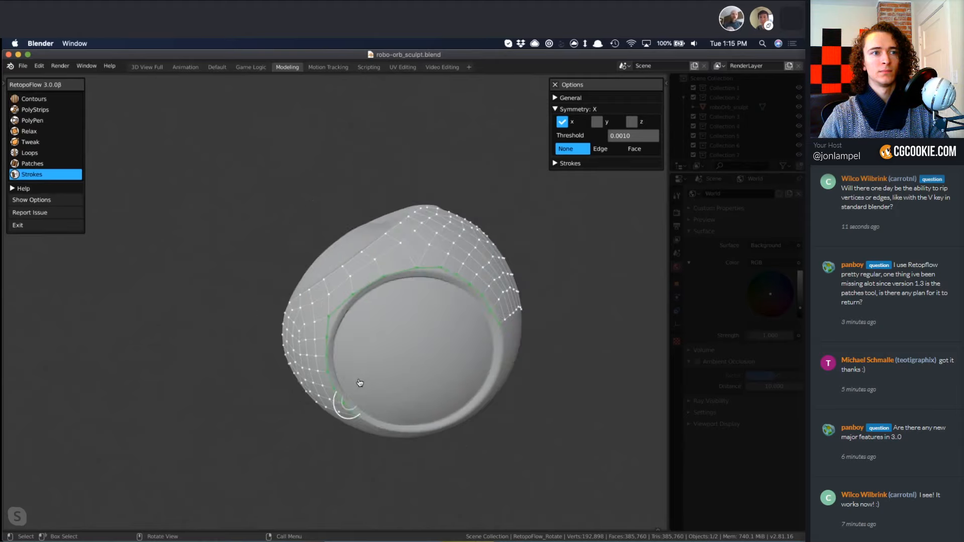
{"action": "middle_click_drag", "start_coordinate": [359, 385], "coordinate": [376, 365]}
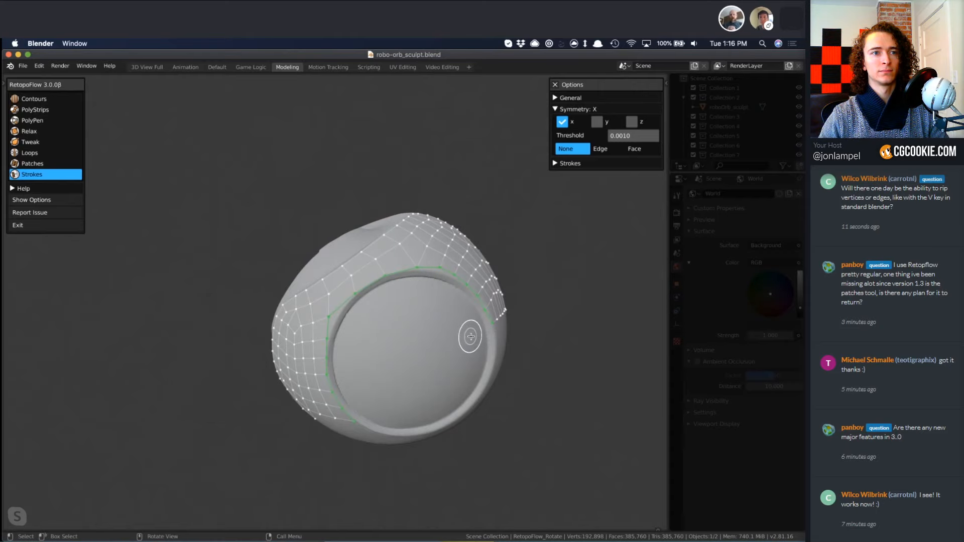
{"action": "mouse_move", "coordinate": [470, 333]}
{"action": "left_mouse_down"}
{"action": "mouse_move", "coordinate": [435, 304]}
{"action": "mouse_move", "coordinate": [369, 315]}
{"action": "mouse_move", "coordinate": [352, 347]}
{"action": "mouse_move", "coordinate": [388, 424]}
{"action": "left_mouse_up"}
{"action": "mouse_move", "coordinate": [382, 367]}
{"action": "middle_mouse_down"}
{"action": "mouse_move", "coordinate": [344, 346]}
{"action": "mouse_move", "coordinate": [404, 359]}
{"action": "middle_mouse_up"}
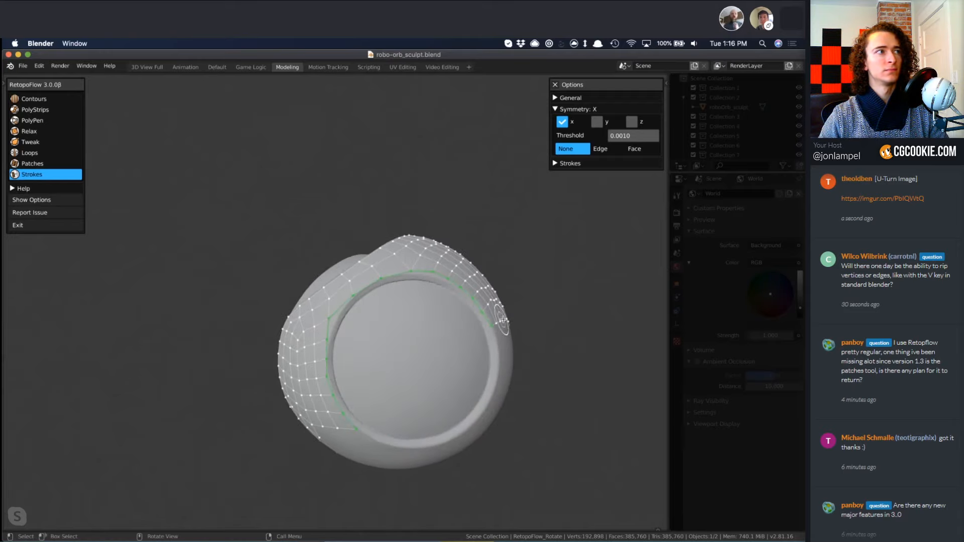
Adjust the corners of the selected eye-rim edge loop and fill across the eye with a grid of quads using Patches.
{"action": "scroll", "coordinate": [503, 320], "scroll_direction": "up", "scroll_amount": 2}
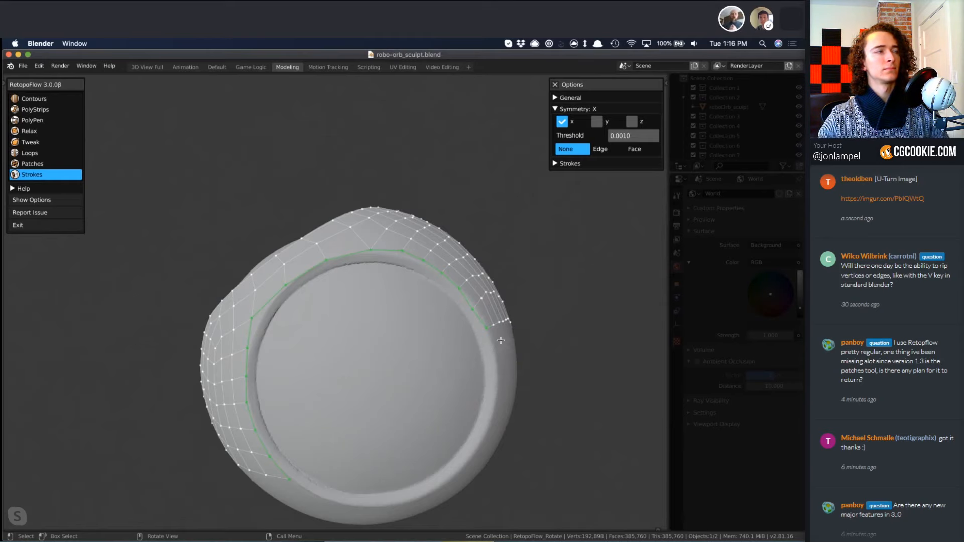
{"action": "key", "text": "7"}
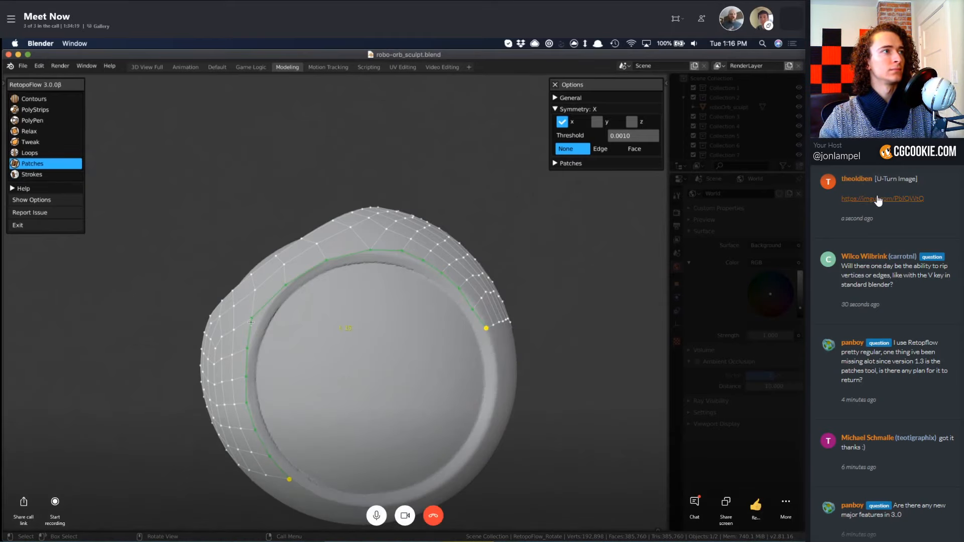
{"action": "right_click", "coordinate": [878, 201]}
{"action": "left_click", "coordinate": [918, 282]}
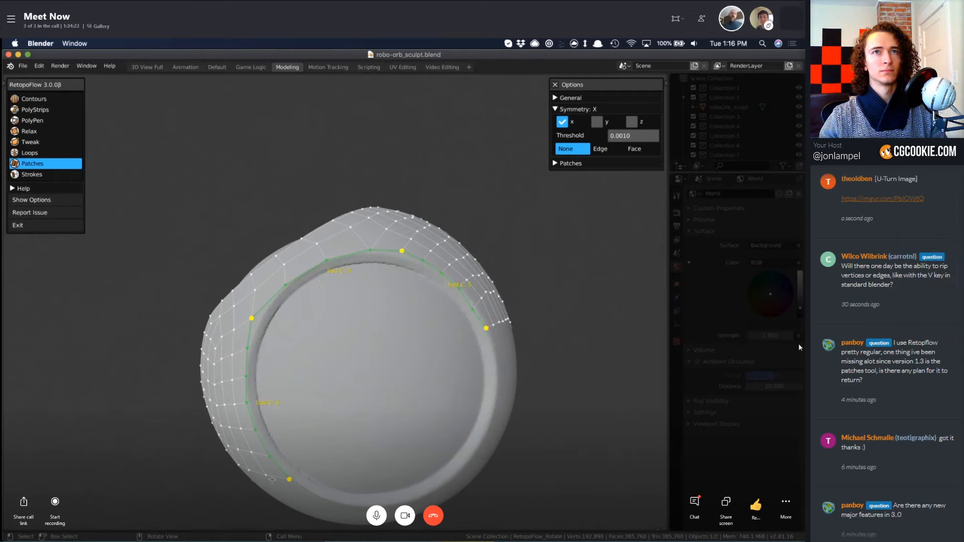
{"action": "left_click", "coordinate": [284, 469], "text": "shift"}
{"action": "middle_click_drag", "start_coordinate": [362, 345], "coordinate": [398, 356]}
{"action": "key", "text": "f"}
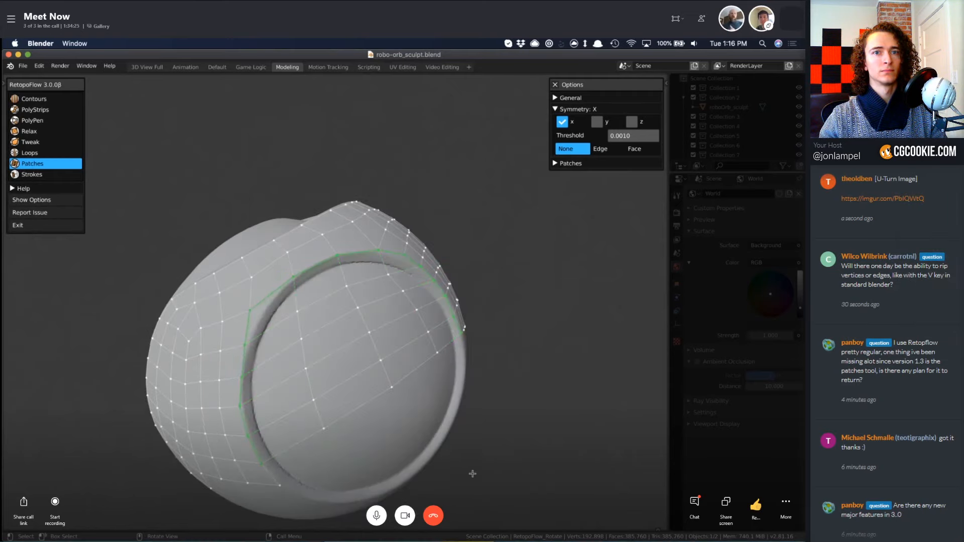
Extend the free end of the mesh on the back of the orb by one column of quads and tidy its lower edge with PolyPen.
{"action": "middle_click_drag", "start_coordinate": [472, 473], "coordinate": [448, 484]}
{"action": "middle_click_drag", "start_coordinate": [322, 351], "coordinate": [366, 282]}
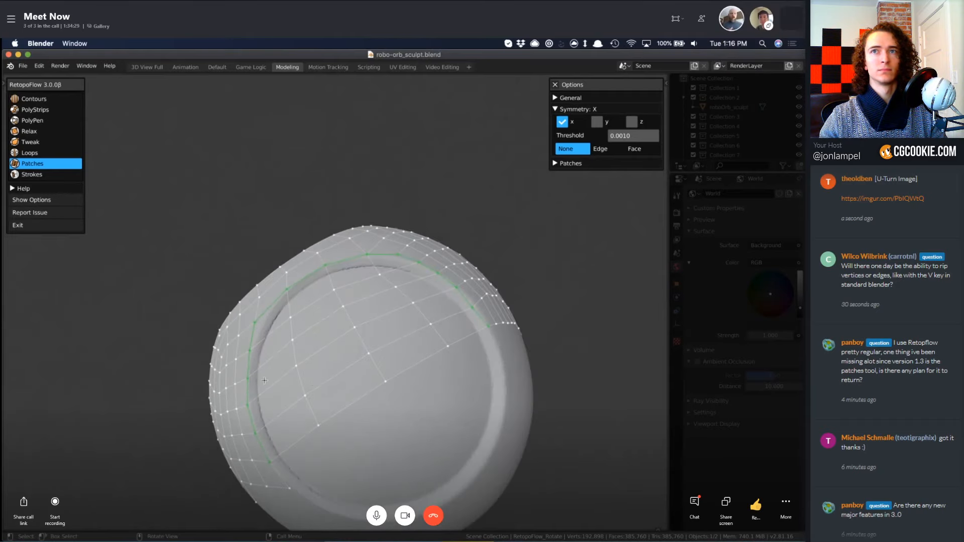
{"action": "middle_click_drag", "start_coordinate": [265, 380], "coordinate": [427, 392]}
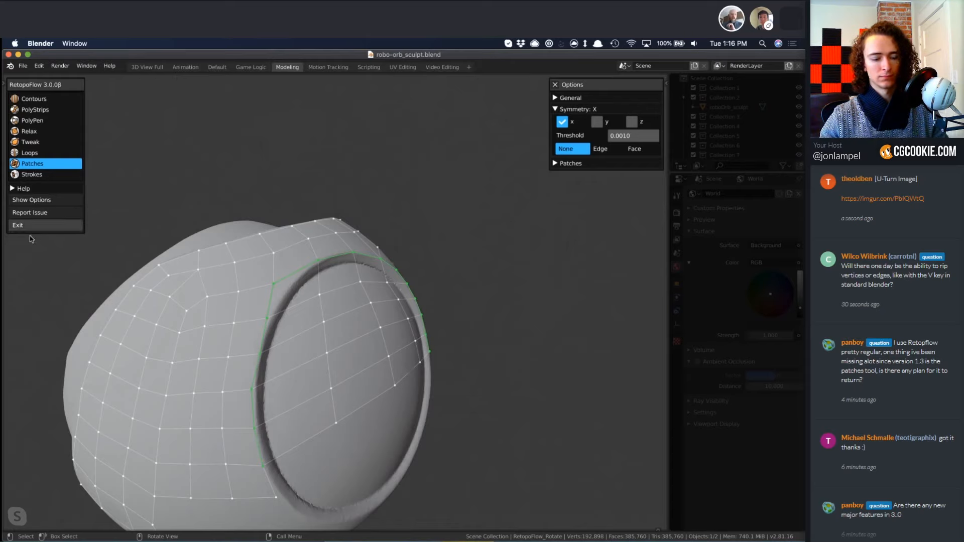
{"action": "middle_click_drag", "start_coordinate": [281, 321], "coordinate": [207, 374]}
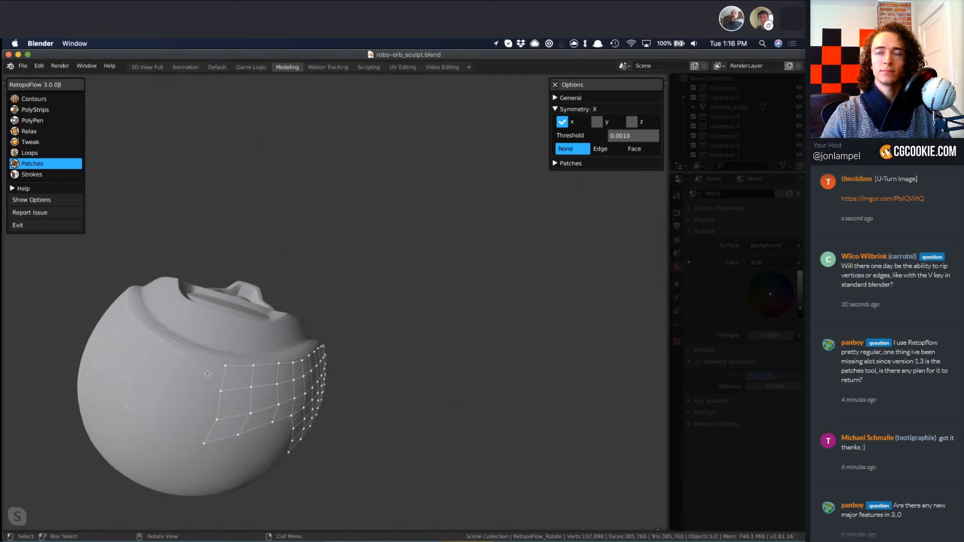
{"action": "key", "text": "3"}
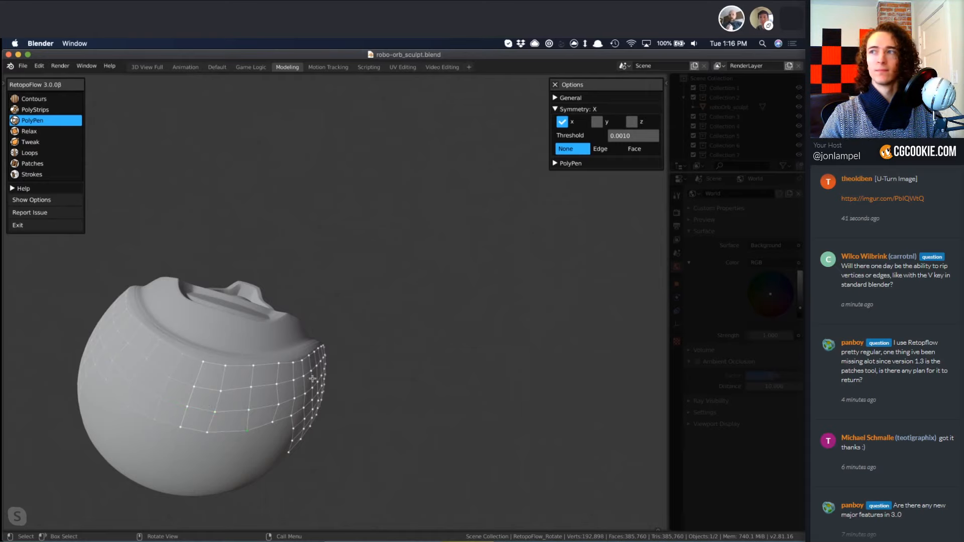
Select the mesh's open lower edge and extend it across the underside beside the eye with Strokes, replacing the first stroke.
{"action": "mouse_move", "coordinate": [312, 379]}
{"action": "middle_mouse_down"}
{"action": "mouse_move", "coordinate": [344, 264]}
{"action": "mouse_move", "coordinate": [202, 302]}
{"action": "mouse_move", "coordinate": [362, 381]}
{"action": "mouse_move", "coordinate": [271, 384]}
{"action": "middle_mouse_up"}
{"action": "key", "text": "3"}
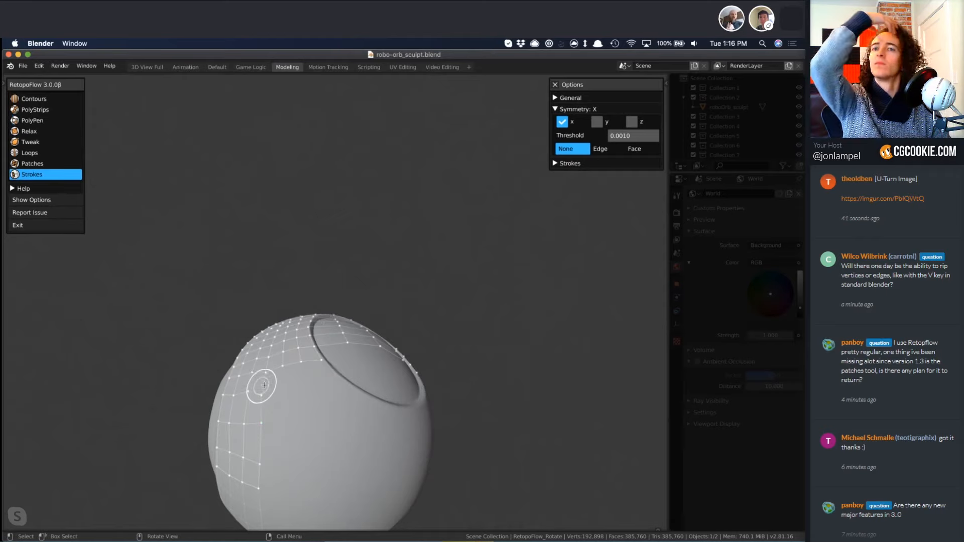
{"action": "double_click", "coordinate": [264, 384]}
{"action": "middle_click_drag", "start_coordinate": [328, 393], "coordinate": [320, 358], "text": "shift"}
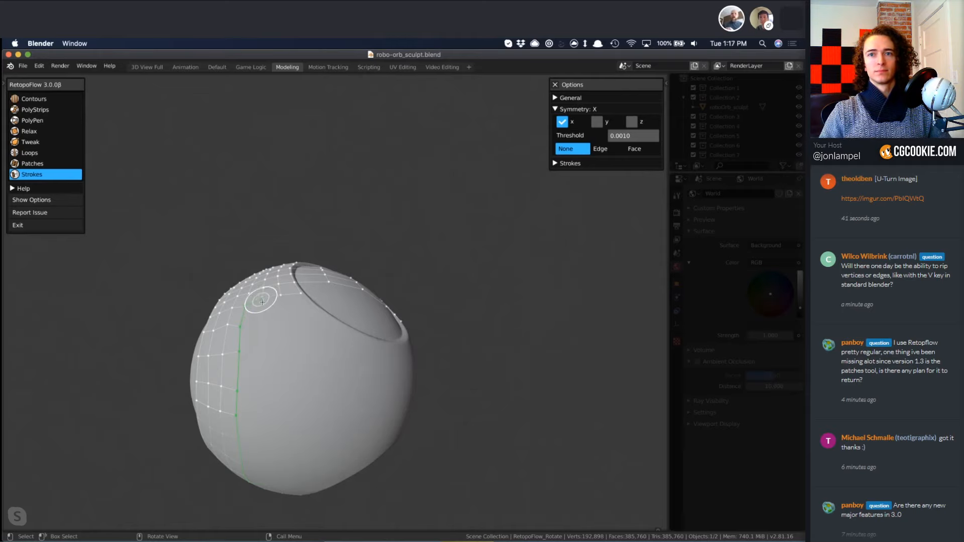
{"action": "mouse_move", "coordinate": [276, 324]}
{"action": "left_mouse_down"}
{"action": "mouse_move", "coordinate": [312, 348]}
{"action": "mouse_move", "coordinate": [379, 361]}
{"action": "left_mouse_up"}
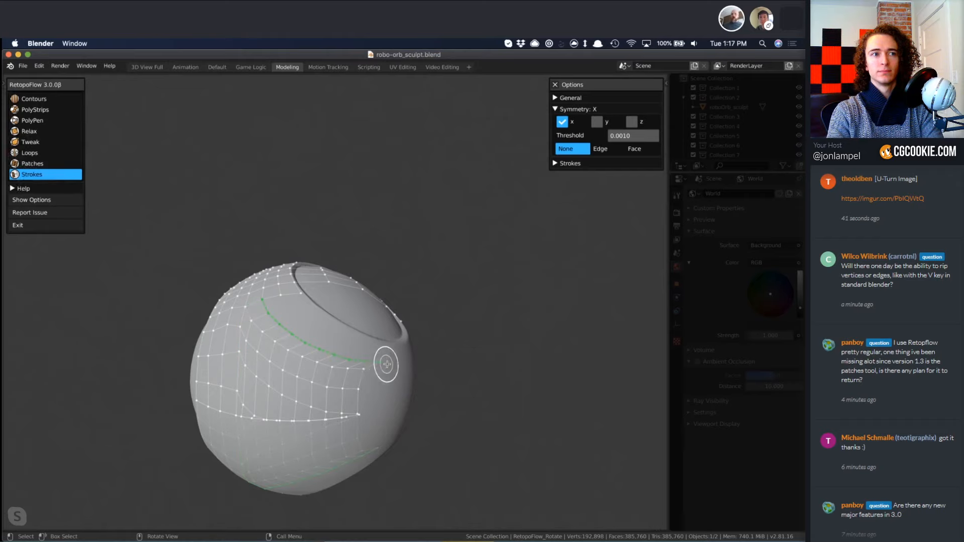
{"action": "key", "text": "ctrl+z"}
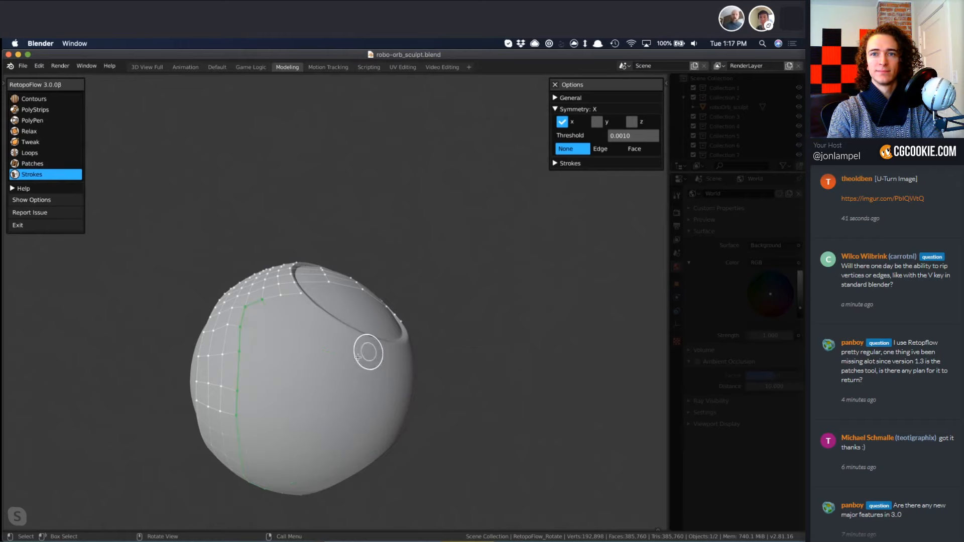
{"action": "mouse_move", "coordinate": [308, 330]}
{"action": "left_mouse_down"}
{"action": "mouse_move", "coordinate": [291, 399]}
{"action": "mouse_move", "coordinate": [297, 436]}
{"action": "left_mouse_up"}
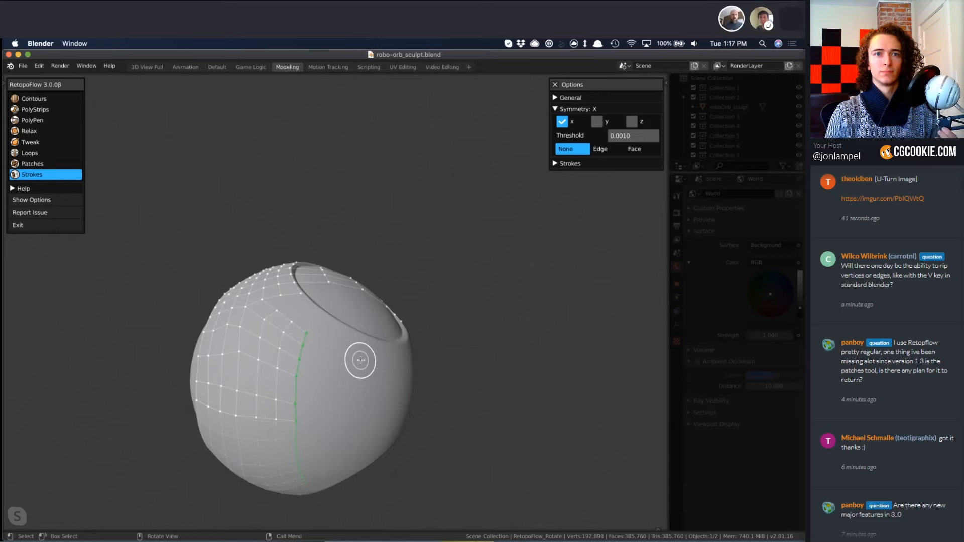
Fill the gap between the eye rim and the underside quads with PolyPen, and even out the surrounding mesh with Relax.
{"action": "key", "text": "3"}
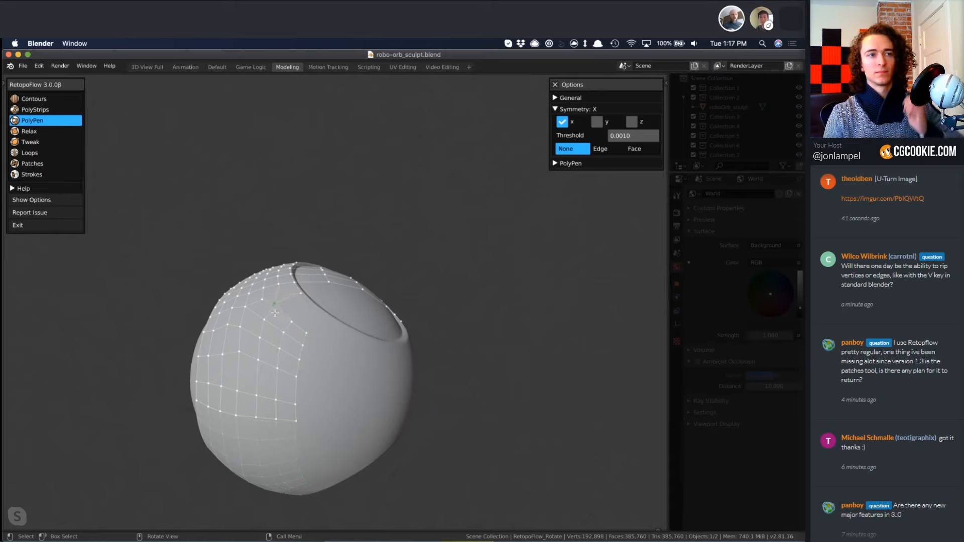
{"action": "middle_click_drag", "start_coordinate": [280, 307], "coordinate": [292, 338]}
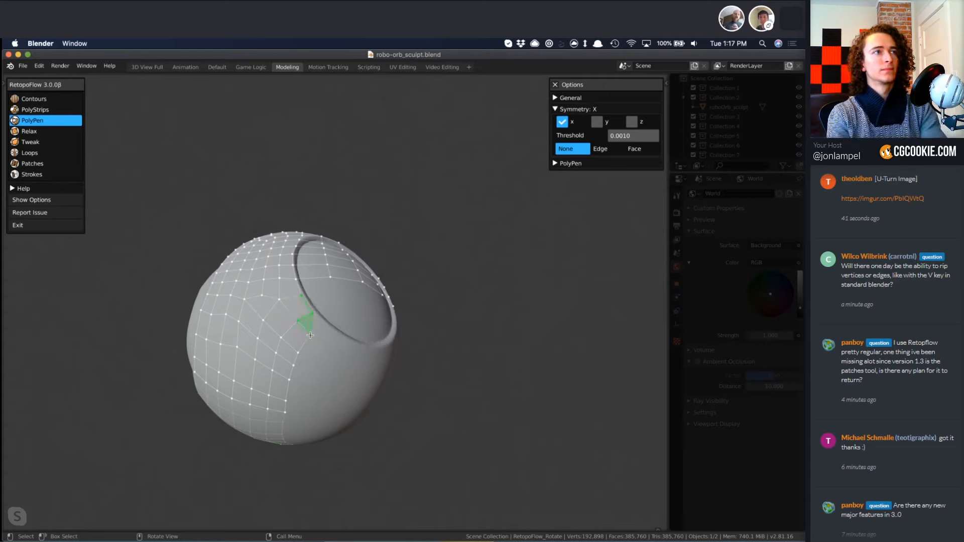
{"action": "key", "text": "q"}
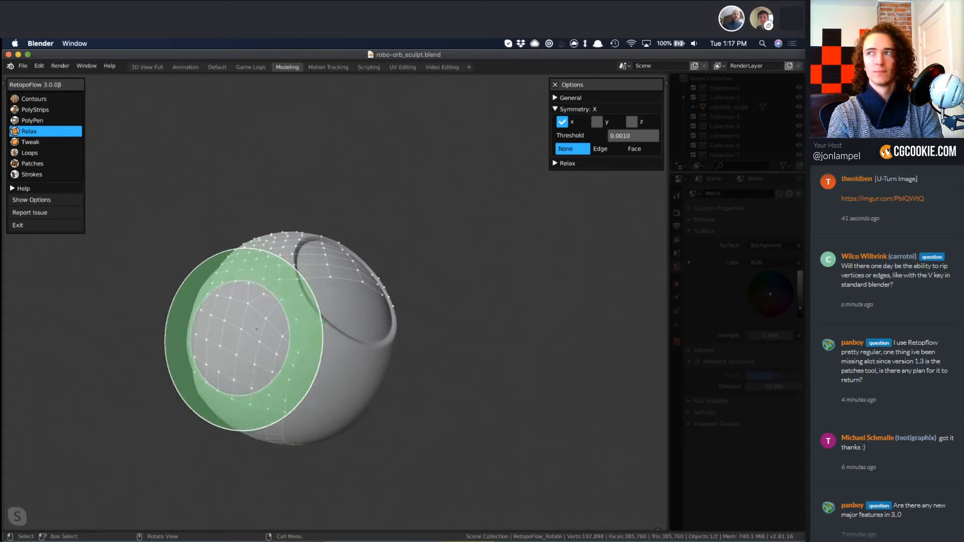
{"action": "mouse_move", "coordinate": [309, 345]}
{"action": "middle_mouse_down"}
{"action": "mouse_move", "coordinate": [320, 368]}
{"action": "mouse_move", "coordinate": [253, 286]}
{"action": "middle_mouse_up"}
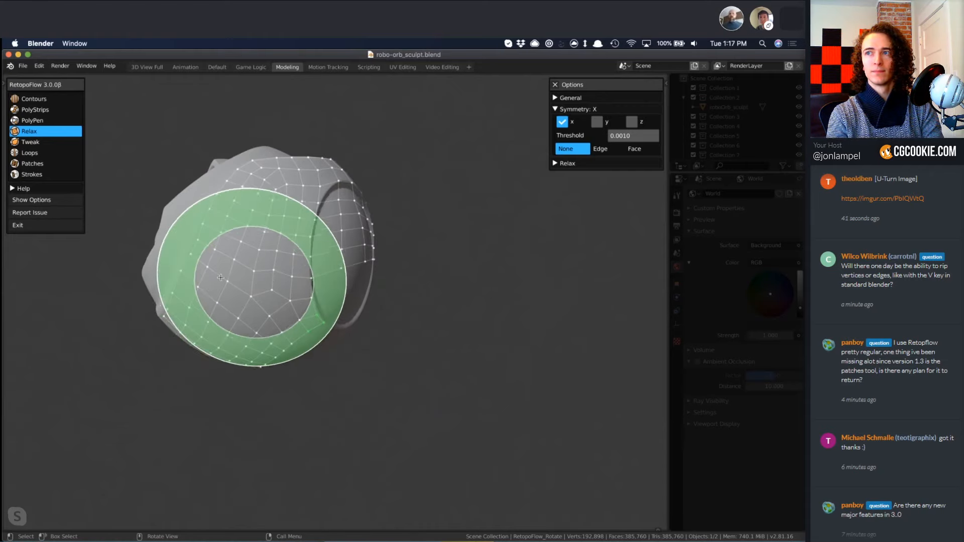
{"action": "middle_click_drag", "start_coordinate": [221, 354], "coordinate": [273, 277]}
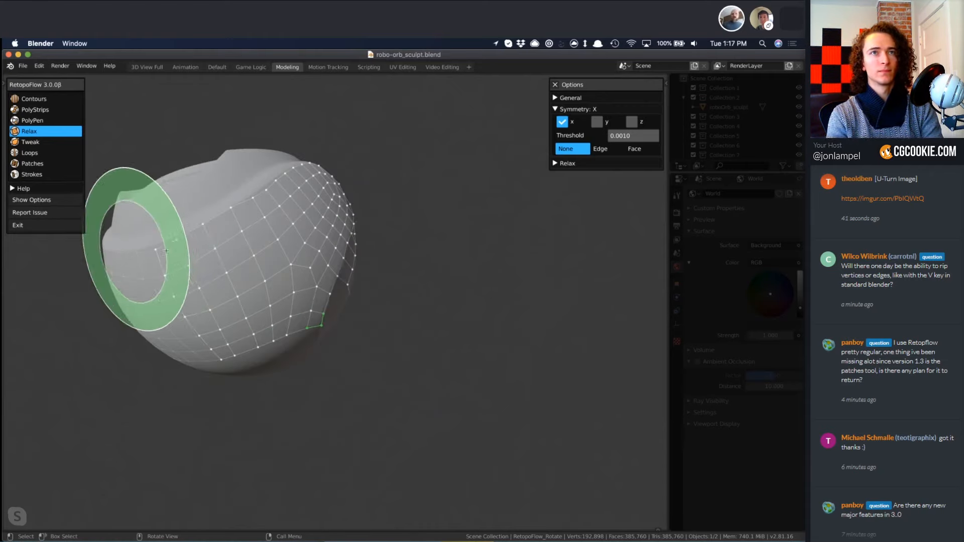
Adjust the spacing of the quads along the mesh's lower edge beside the eye with Tweak.
{"action": "key", "text": "w"}
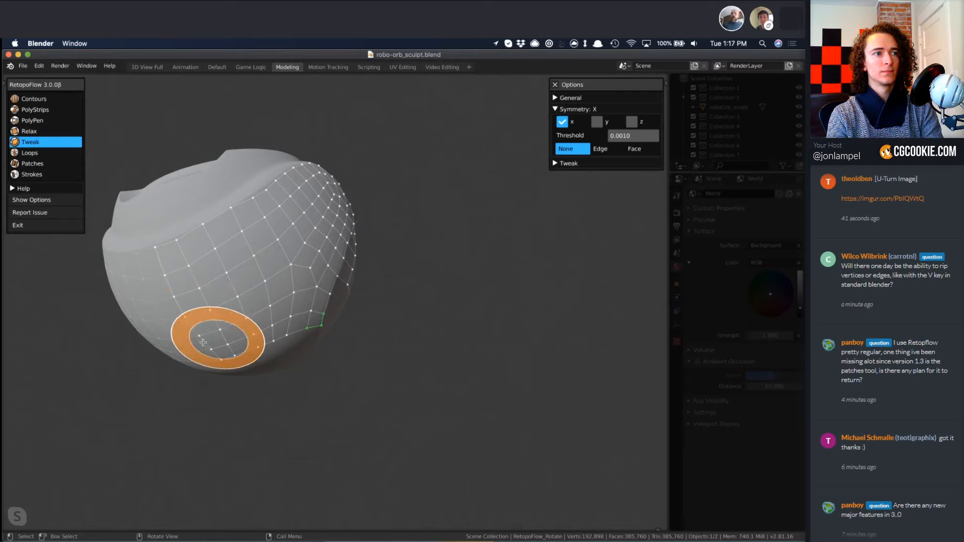
{"action": "mouse_move", "coordinate": [241, 354]}
{"action": "middle_mouse_down"}
{"action": "mouse_move", "coordinate": [211, 409]}
{"action": "mouse_move", "coordinate": [436, 332]}
{"action": "mouse_move", "coordinate": [331, 376]}
{"action": "mouse_move", "coordinate": [409, 301]}
{"action": "middle_mouse_up"}
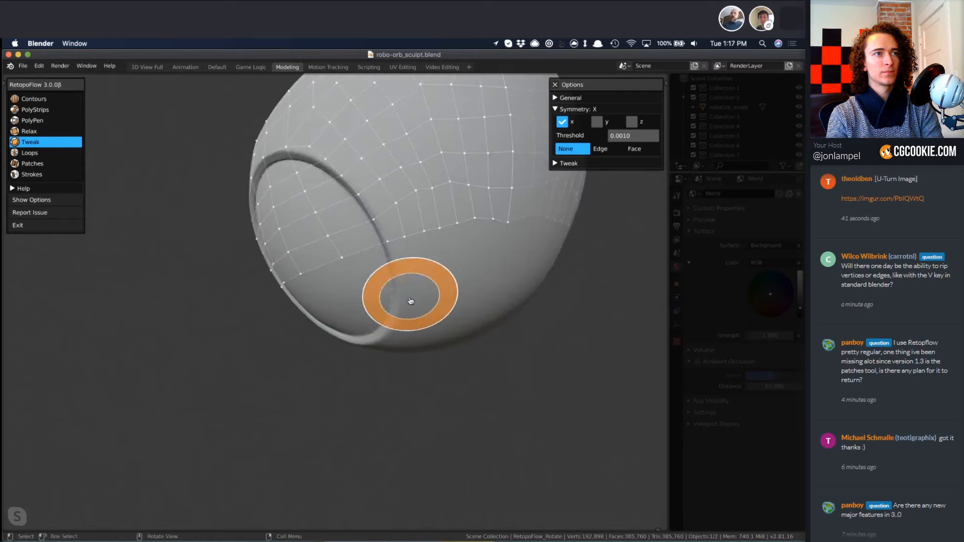
{"action": "scroll", "coordinate": [397, 293], "scroll_direction": "down", "scroll_amount": 3}
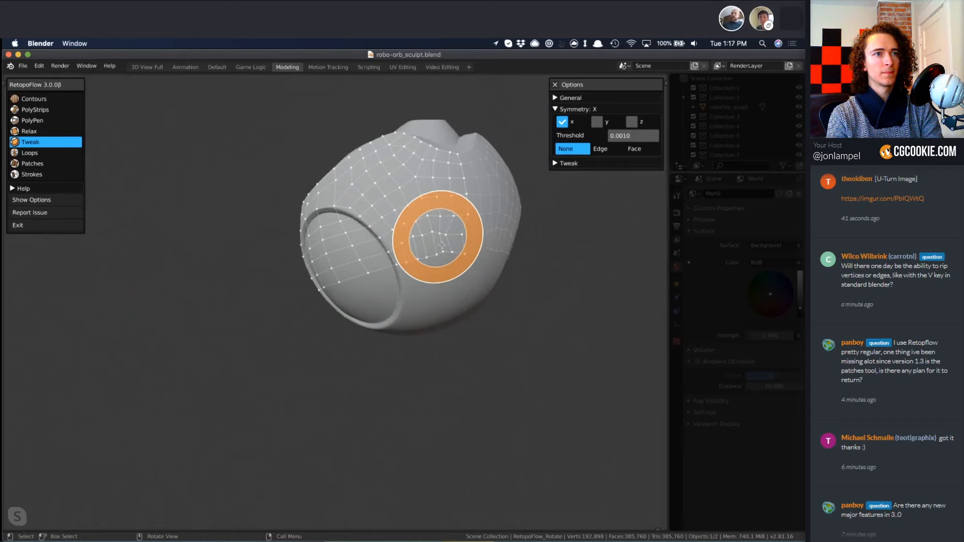
{"action": "key", "text": "z"}
{"action": "left_click_drag", "start_coordinate": [432, 234], "coordinate": [387, 265]}
Delete the vertices of the quad grid covering the eye, leaving only the mesh around the rim.
{"action": "key", "text": "3"}
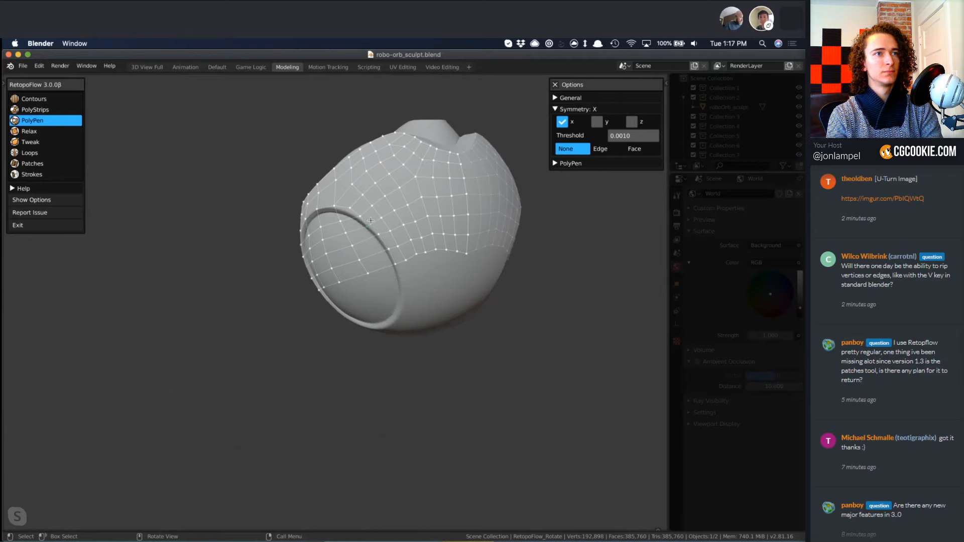
{"action": "mouse_move", "coordinate": [342, 284]}
{"action": "middle_mouse_down"}
{"action": "mouse_move", "coordinate": [449, 247]}
{"action": "mouse_move", "coordinate": [323, 300]}
{"action": "mouse_move", "coordinate": [266, 237]}
{"action": "middle_mouse_up"}
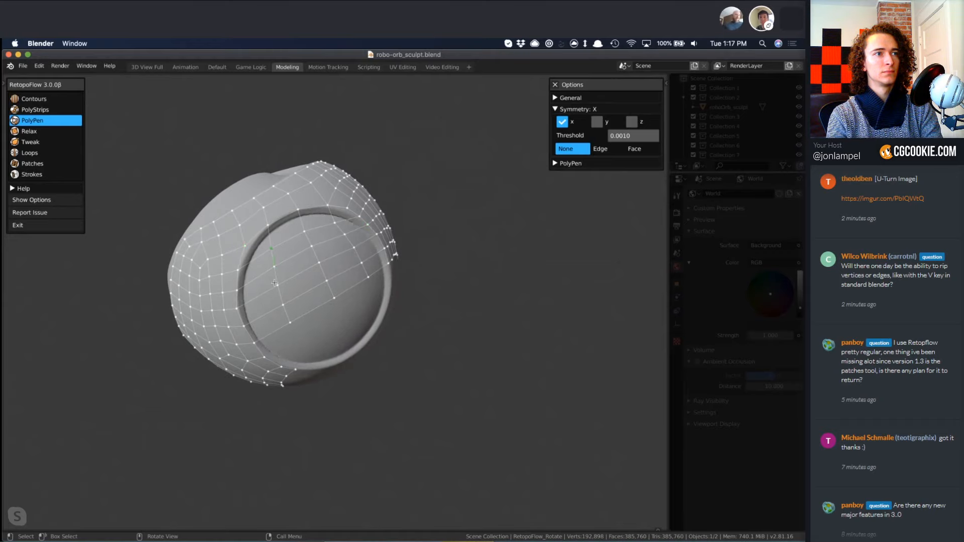
{"action": "key", "text": "x"}
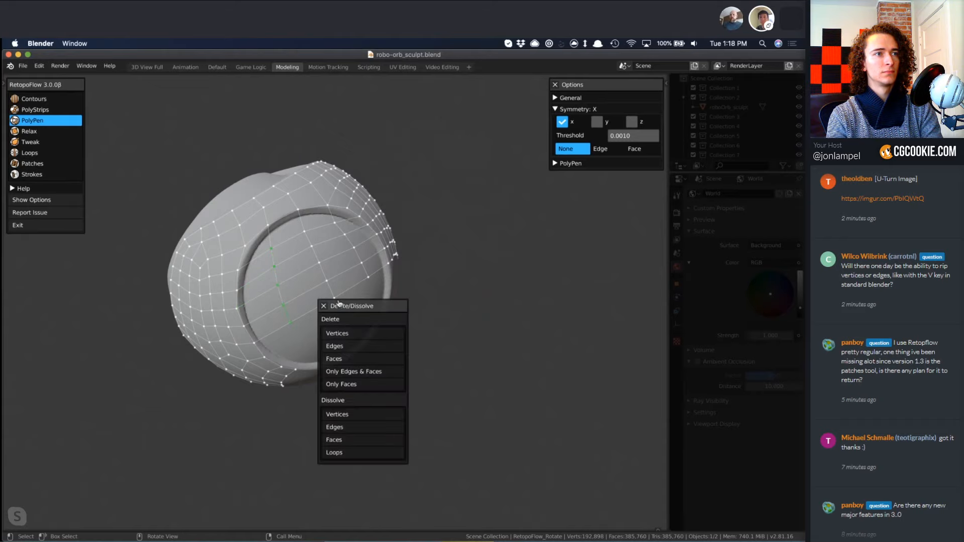
{"action": "left_click", "coordinate": [339, 334]}
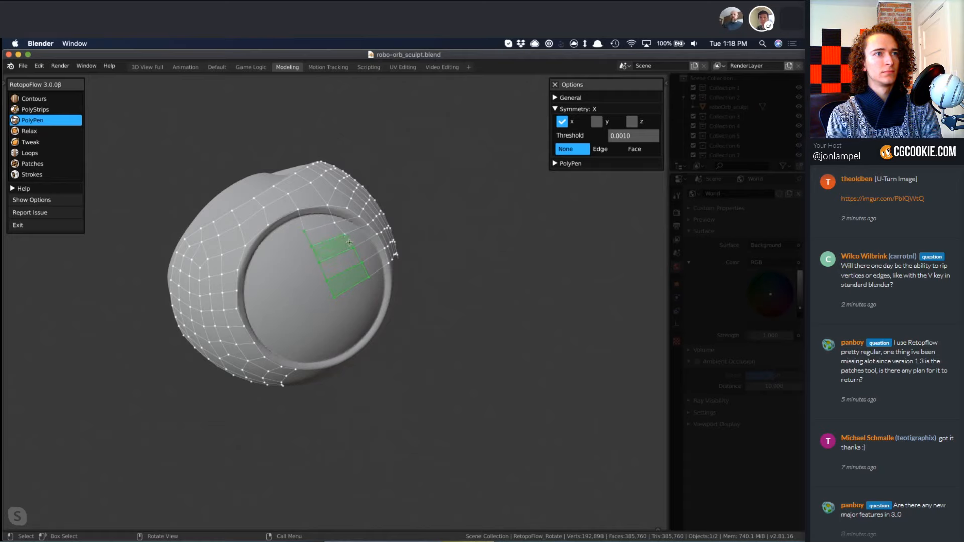
{"action": "key", "text": "x"}
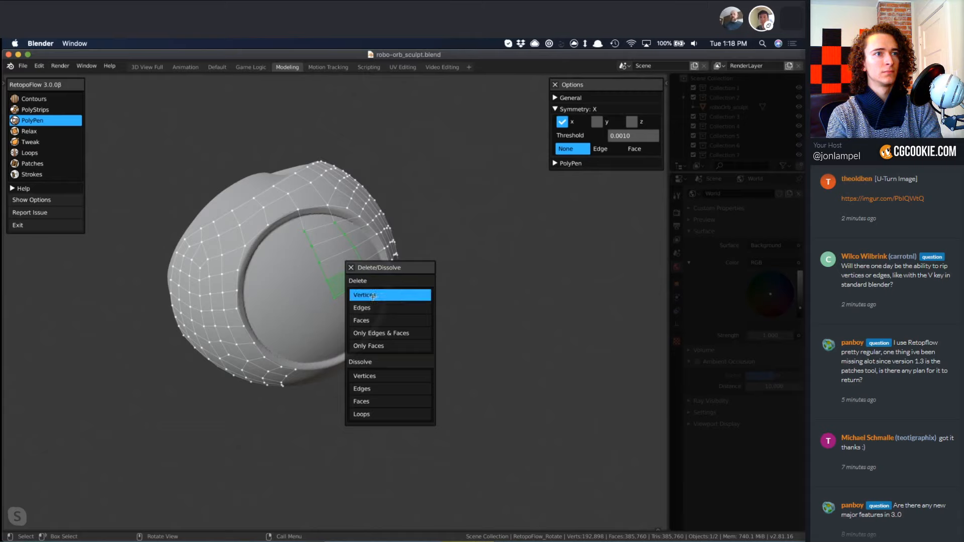
{"action": "left_click", "coordinate": [373, 296]}
Select the mesh's open edge on the back of the orb and extend it with Strokes up to the rim of the recess.
{"action": "mouse_move", "coordinate": [279, 329]}
{"action": "middle_mouse_down"}
{"action": "mouse_move", "coordinate": [301, 322]}
{"action": "mouse_move", "coordinate": [318, 331]}
{"action": "mouse_move", "coordinate": [337, 295]}
{"action": "mouse_move", "coordinate": [361, 351]}
{"action": "mouse_move", "coordinate": [321, 324]}
{"action": "mouse_move", "coordinate": [321, 313]}
{"action": "middle_mouse_up"}
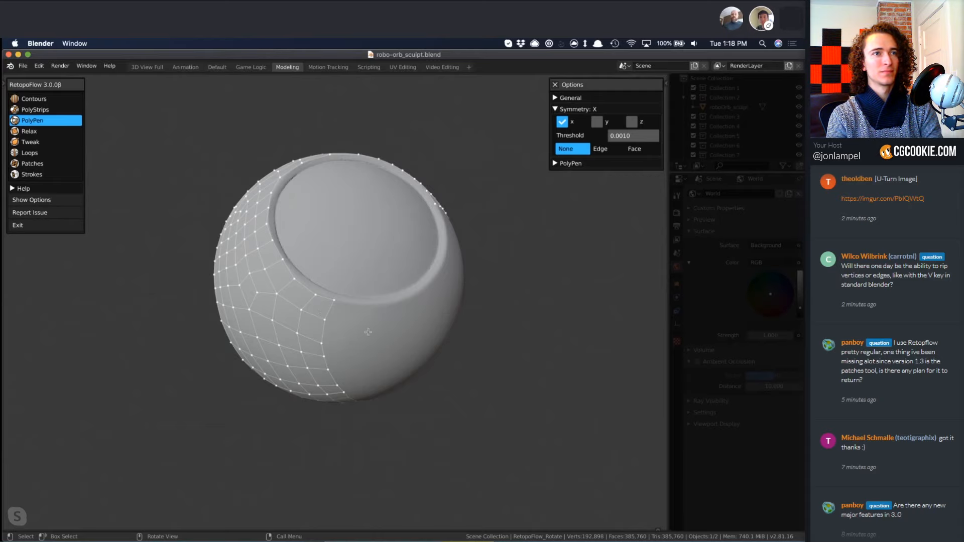
{"action": "mouse_move", "coordinate": [364, 315]}
{"action": "middle_mouse_down"}
{"action": "mouse_move", "coordinate": [469, 423]}
{"action": "mouse_move", "coordinate": [346, 312]}
{"action": "middle_mouse_up"}
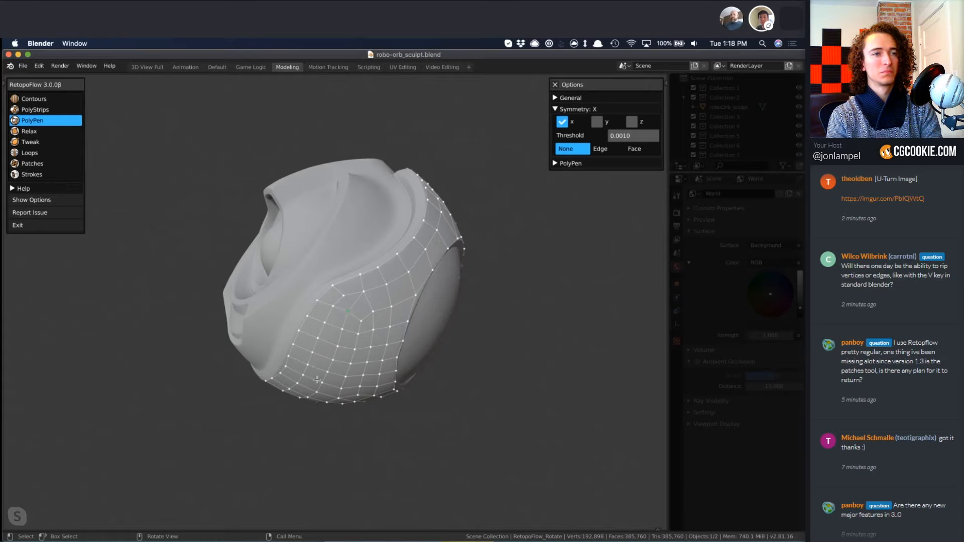
{"action": "mouse_move", "coordinate": [336, 372]}
{"action": "middle_mouse_down"}
{"action": "mouse_move", "coordinate": [357, 377]}
{"action": "mouse_move", "coordinate": [431, 357]}
{"action": "mouse_move", "coordinate": [400, 327]}
{"action": "middle_mouse_up"}
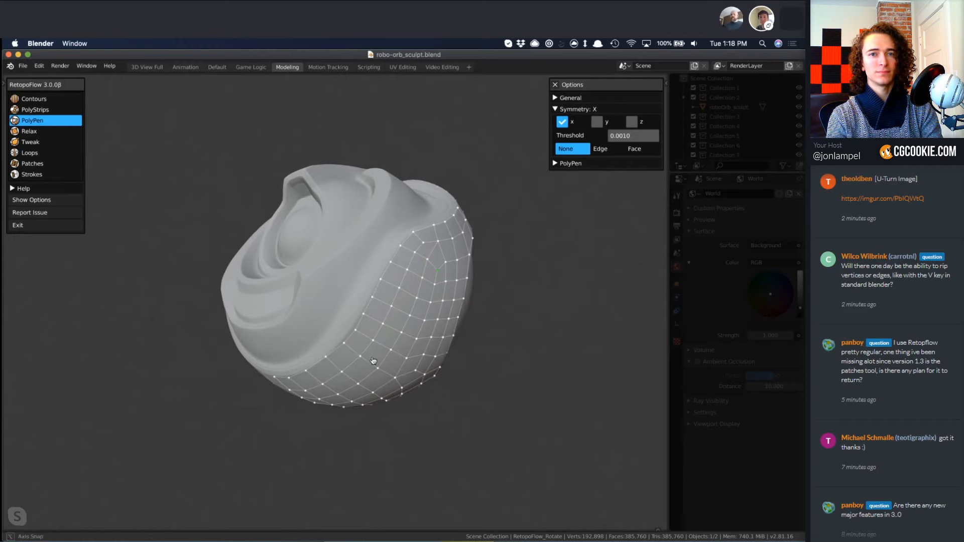
{"action": "middle_click_drag", "start_coordinate": [351, 357], "coordinate": [369, 354]}
{"action": "key", "text": "8"}
{"action": "mouse_move", "coordinate": [421, 236]}
{"action": "left_mouse_down"}
{"action": "mouse_move", "coordinate": [353, 334]}
{"action": "mouse_move", "coordinate": [265, 380]}
{"action": "left_mouse_up"}
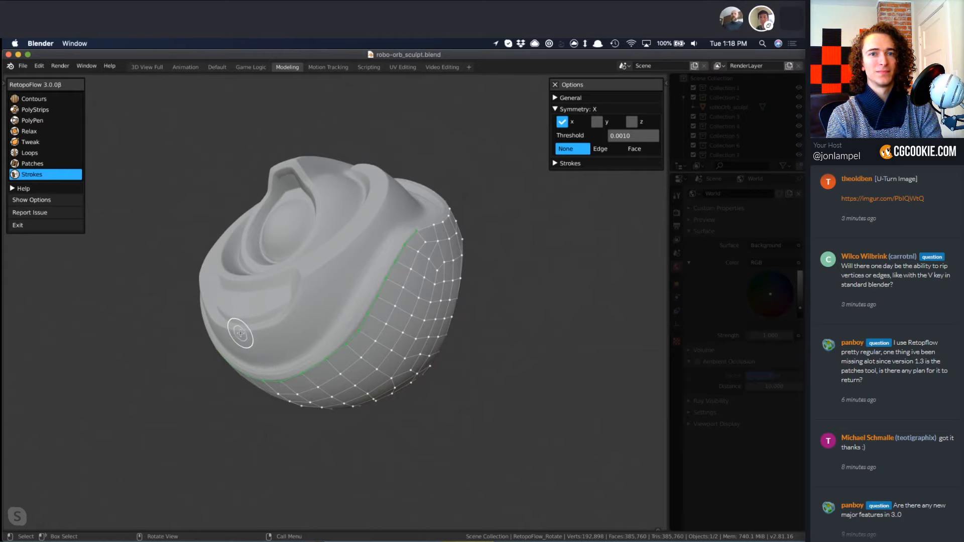
{"action": "mouse_move", "coordinate": [242, 332]}
{"action": "left_mouse_down"}
{"action": "mouse_move", "coordinate": [280, 328]}
{"action": "mouse_move", "coordinate": [299, 308]}
{"action": "mouse_move", "coordinate": [308, 274]}
{"action": "mouse_move", "coordinate": [366, 232]}
{"action": "mouse_move", "coordinate": [389, 192]}
{"action": "left_mouse_up"}
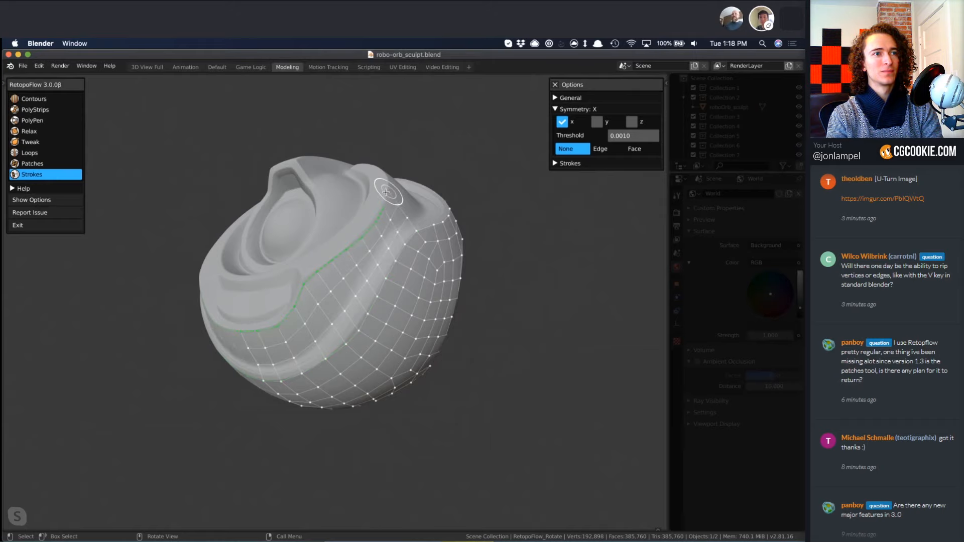
{"action": "mouse_move", "coordinate": [365, 238]}
{"action": "middle_mouse_down"}
{"action": "mouse_move", "coordinate": [433, 321]}
{"action": "mouse_move", "coordinate": [281, 372]}
{"action": "middle_mouse_up"}
Rework the quads at the recess's outer corner with PolyPen, dissolving the extra edge and repositioning the vertices.
{"action": "key", "text": "3"}
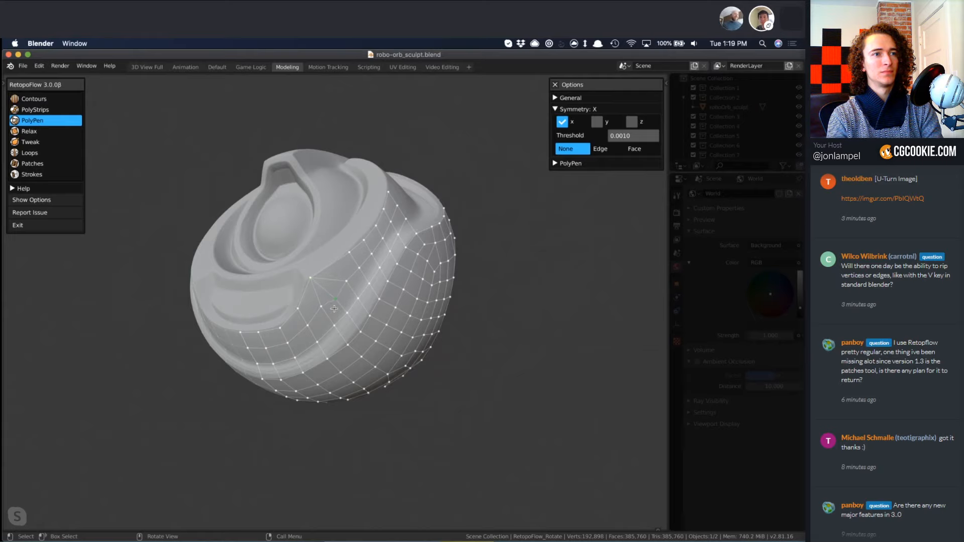
{"action": "key", "text": "x"}
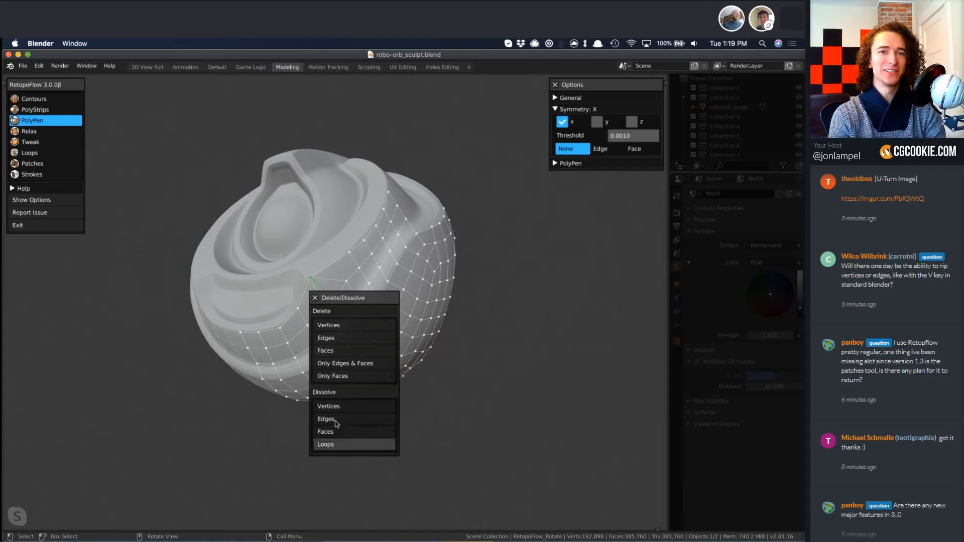
{"action": "left_click", "coordinate": [336, 420]}
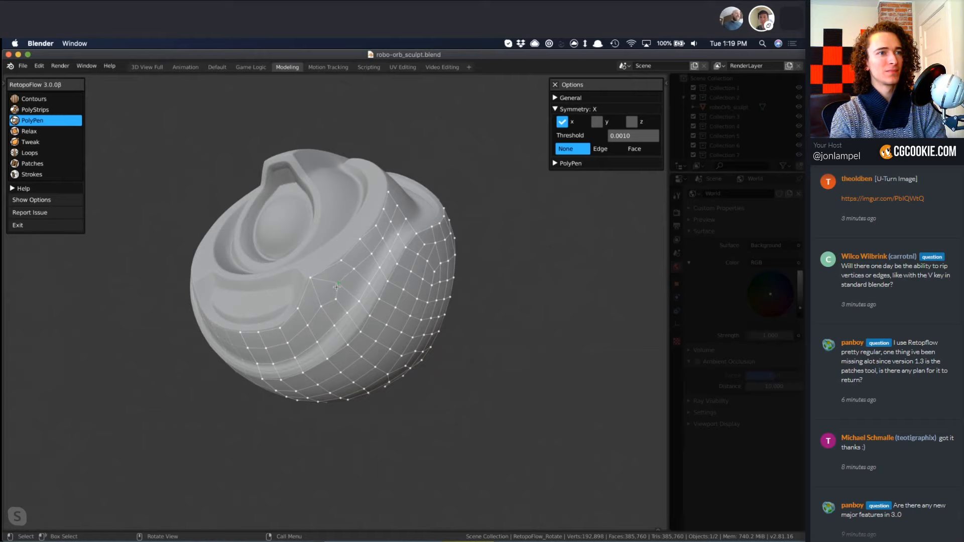
{"action": "mouse_move", "coordinate": [336, 287]}
{"action": "middle_mouse_down"}
{"action": "mouse_move", "coordinate": [302, 301]}
{"action": "mouse_move", "coordinate": [319, 333]}
{"action": "mouse_move", "coordinate": [422, 340]}
{"action": "middle_mouse_up"}
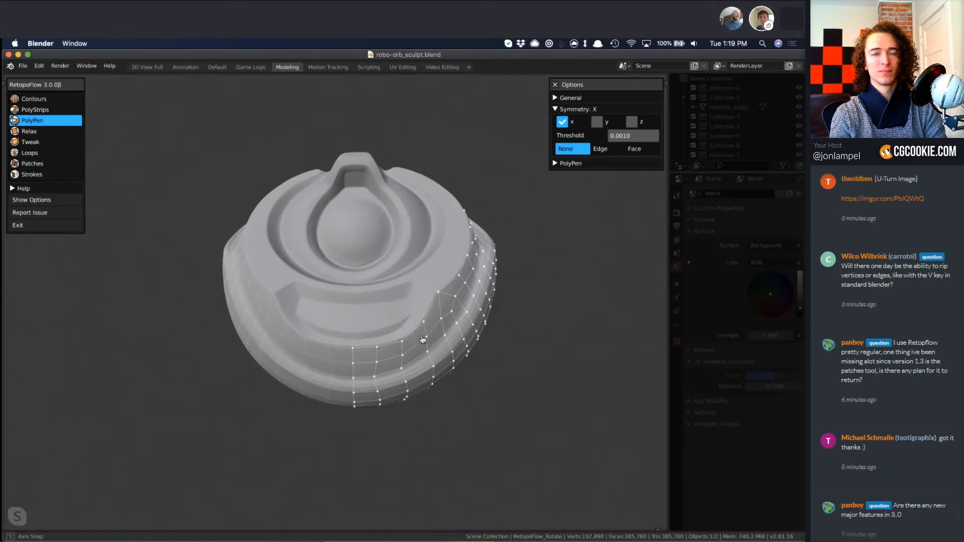
Even out the new quads on the back and side with Relax, and adjust them beside the recess corner with Tweak.
{"action": "key", "text": "4"}
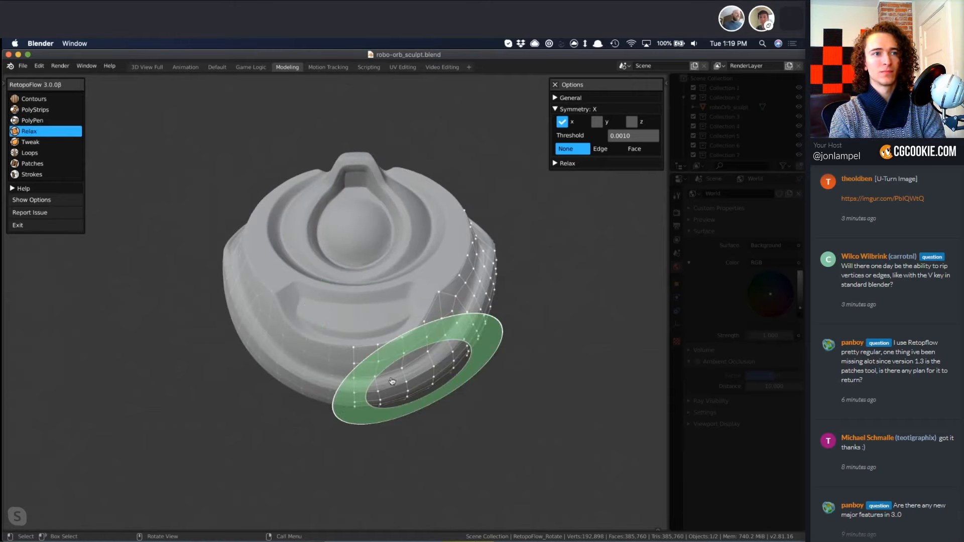
{"action": "middle_click_drag", "start_coordinate": [392, 381], "coordinate": [444, 324]}
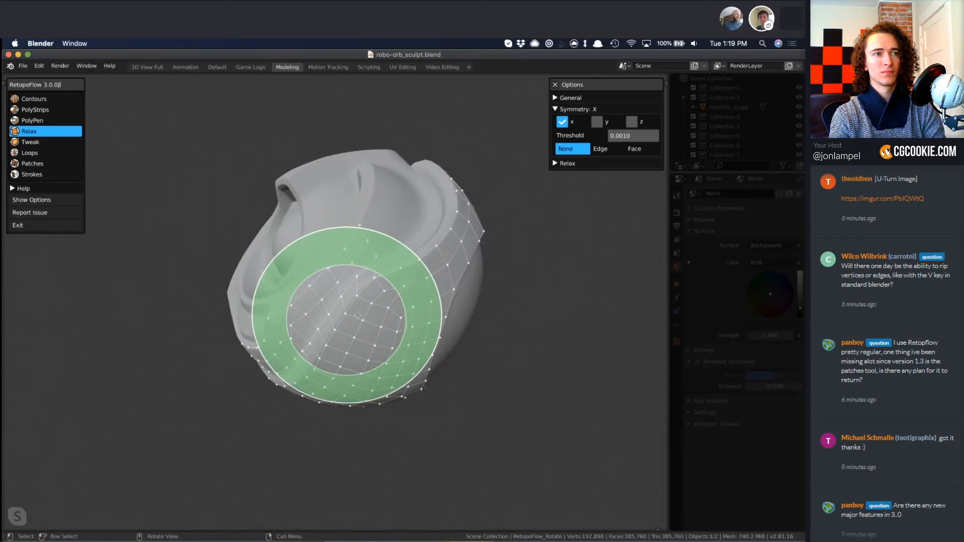
{"action": "mouse_move", "coordinate": [358, 316]}
{"action": "left_mouse_down"}
{"action": "mouse_move", "coordinate": [365, 293]}
{"action": "mouse_move", "coordinate": [352, 303]}
{"action": "left_mouse_up"}
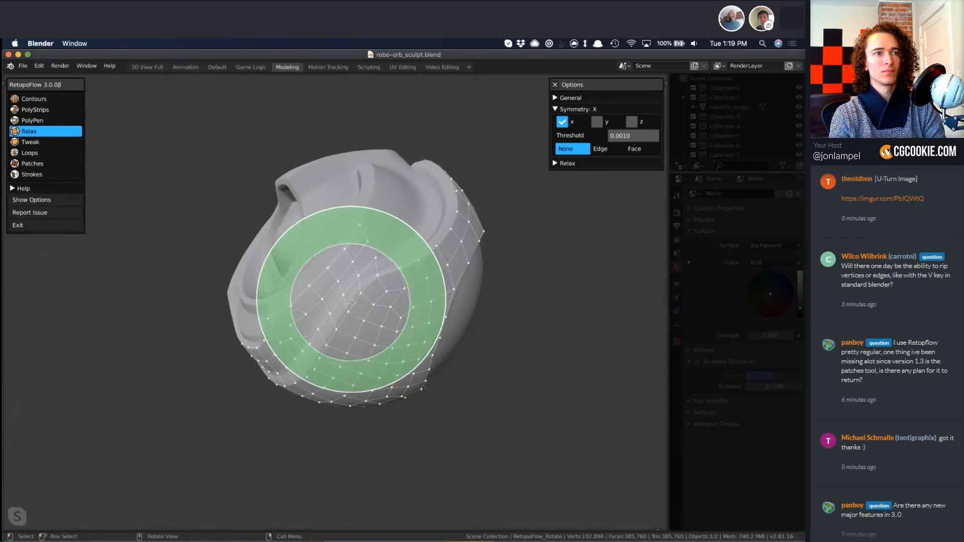
{"action": "key", "text": "5"}
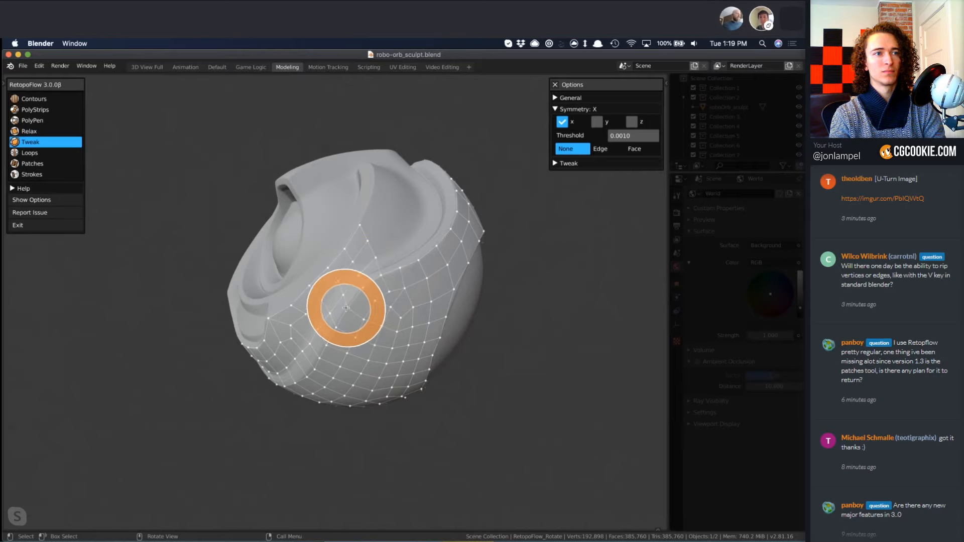
{"action": "middle_click_drag", "start_coordinate": [338, 303], "coordinate": [406, 352]}
Select the open edge beside the circular groove and extend it to the groove's outer rim with Strokes.
{"action": "key", "text": "8"}
{"action": "middle_click_drag", "start_coordinate": [448, 330], "coordinate": [463, 317], "text": "ctrl"}
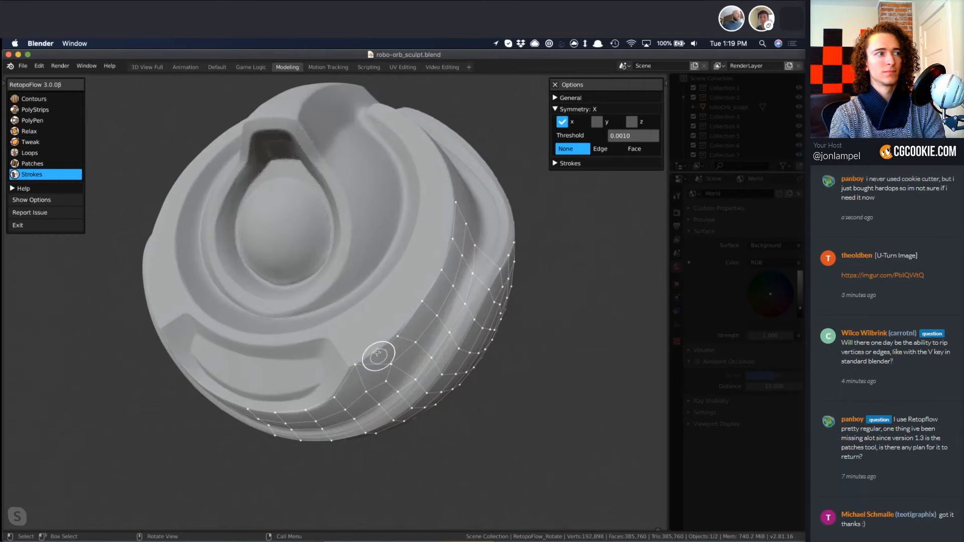
{"action": "mouse_move", "coordinate": [377, 352]}
{"action": "left_mouse_down"}
{"action": "mouse_move", "coordinate": [440, 259]}
{"action": "mouse_move", "coordinate": [451, 220]}
{"action": "left_mouse_up"}
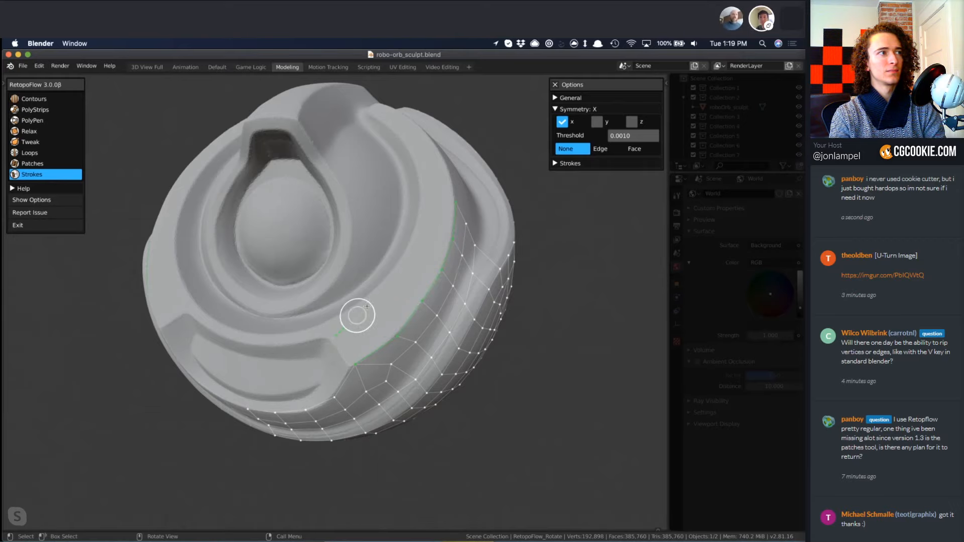
{"action": "mouse_move", "coordinate": [367, 306]}
{"action": "left_mouse_down"}
{"action": "mouse_move", "coordinate": [425, 230]}
{"action": "mouse_move", "coordinate": [423, 188]}
{"action": "left_mouse_up"}
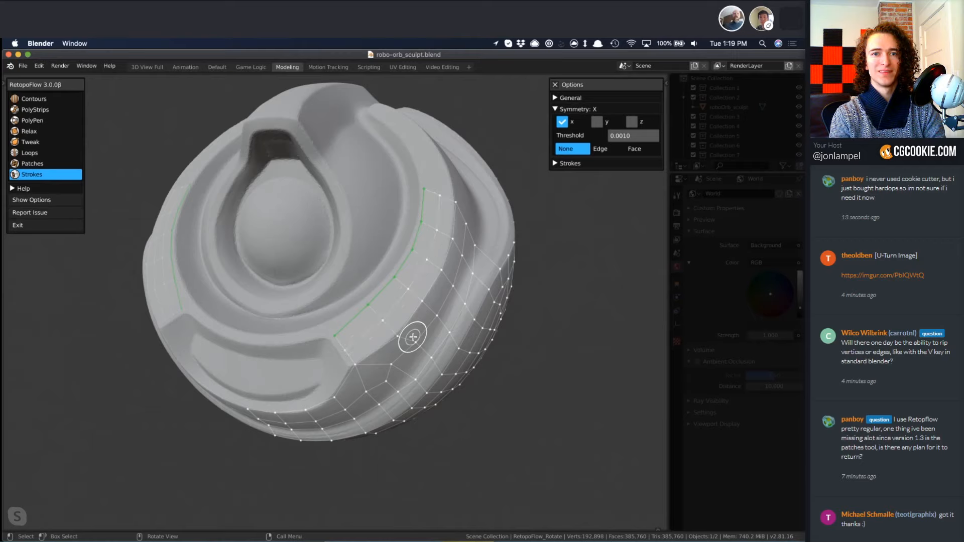
Fit the end of the new strip to the recess corner with PolyPen, and select the edge chain along the recess's outer rim.
{"action": "mouse_move", "coordinate": [409, 343]}
{"action": "middle_mouse_down"}
{"action": "mouse_move", "coordinate": [338, 355]}
{"action": "mouse_move", "coordinate": [345, 345]}
{"action": "middle_mouse_up"}
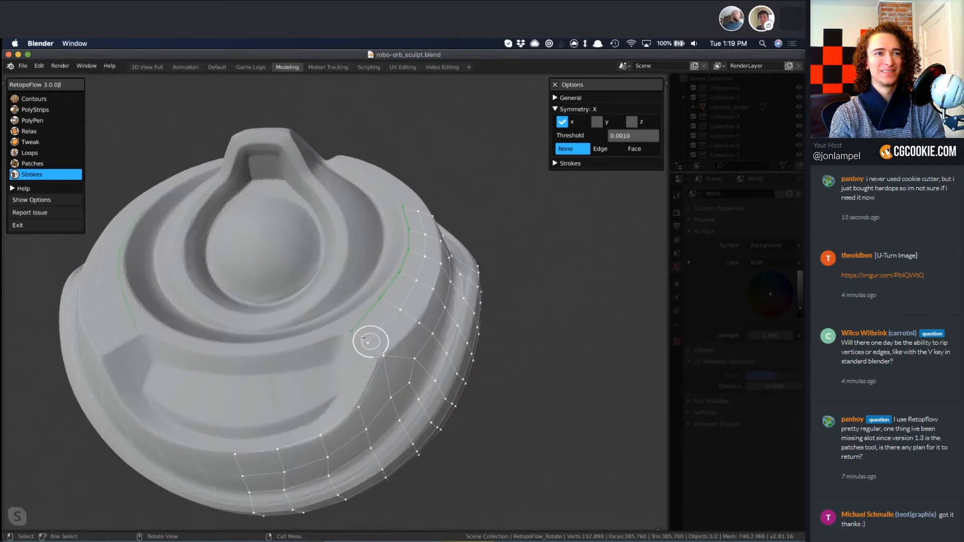
{"action": "key", "text": "3"}
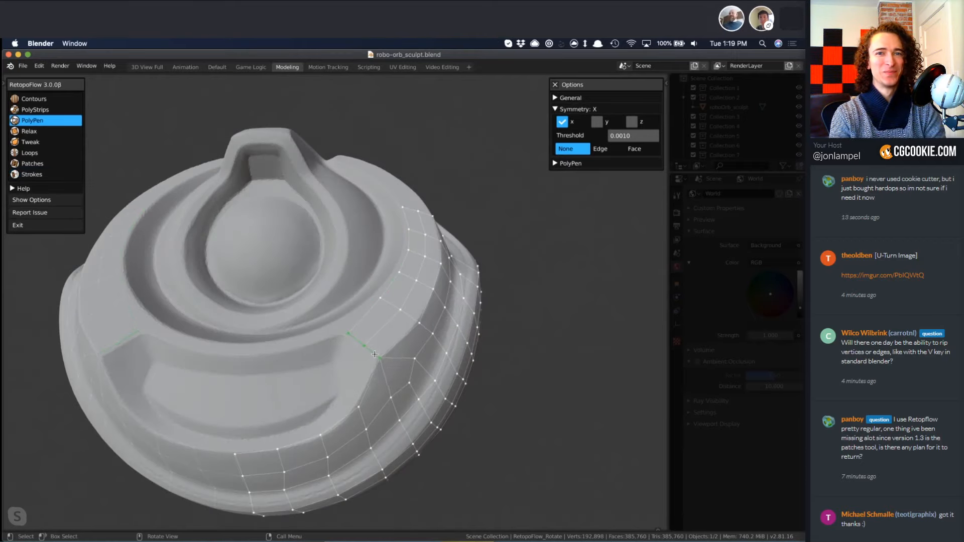
{"action": "key", "text": "8"}
{"action": "mouse_move", "coordinate": [355, 338]}
{"action": "left_mouse_down"}
{"action": "mouse_move", "coordinate": [379, 360]}
{"action": "mouse_move", "coordinate": [345, 412]}
{"action": "mouse_move", "coordinate": [297, 444]}
{"action": "mouse_move", "coordinate": [250, 452]}
{"action": "left_mouse_up"}
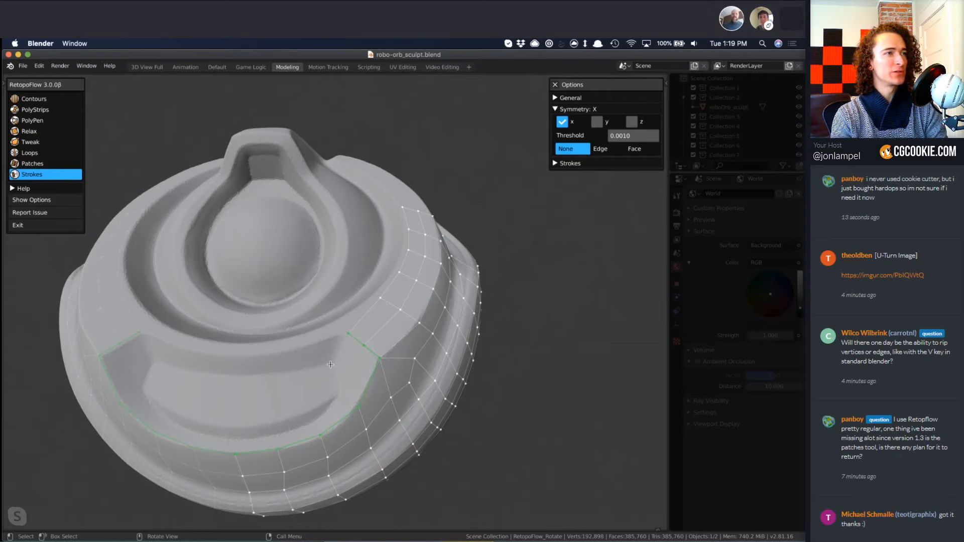
Try to extend the selected outer rim chain of the recess inward to its floor edge with Strokes.
{"action": "mouse_move", "coordinate": [338, 394]}
{"action": "left_mouse_down"}
{"action": "mouse_move", "coordinate": [258, 427]}
{"action": "mouse_move", "coordinate": [201, 434]}
{"action": "left_mouse_up"}
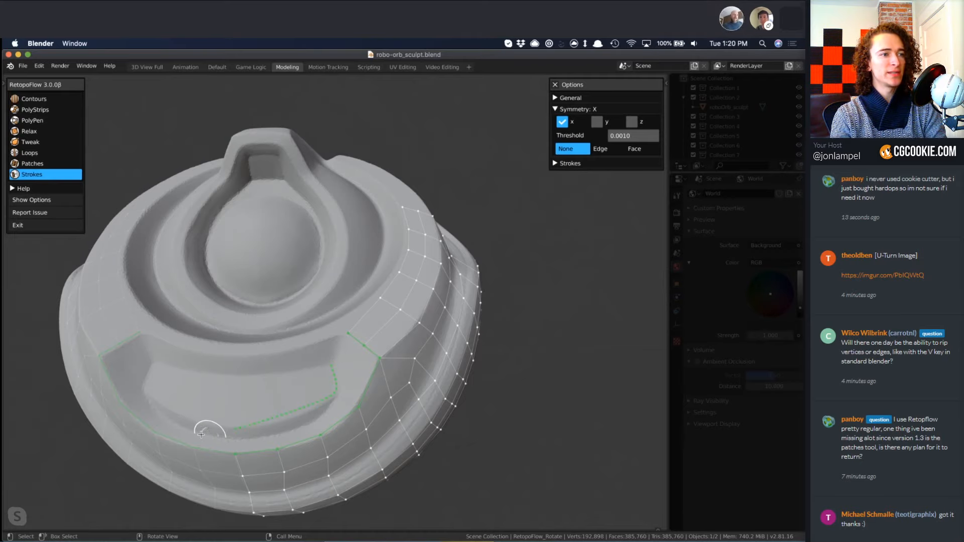
{"action": "key", "text": "ctrl+z"}
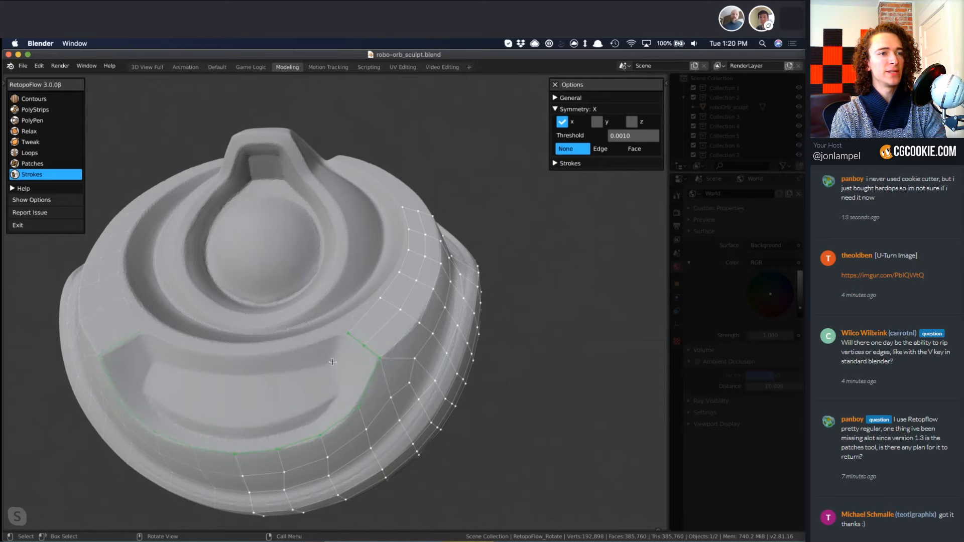
{"action": "left_click_drag", "start_coordinate": [307, 383], "coordinate": [217, 404]}
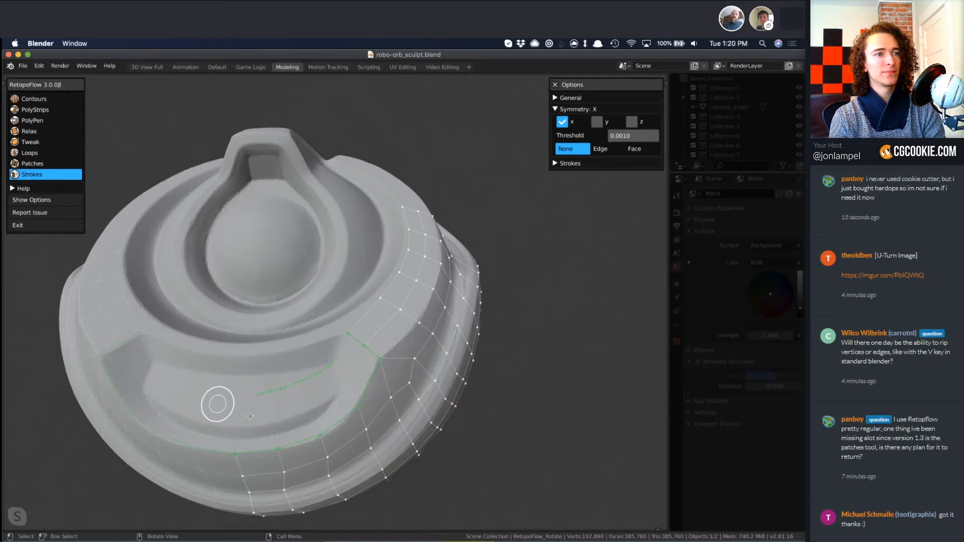
{"action": "key", "text": "ctrl+z"}
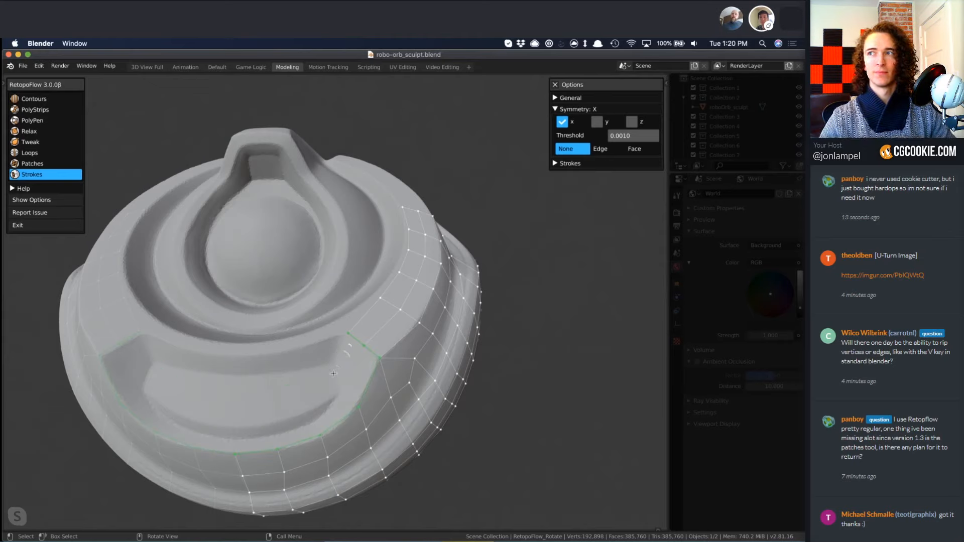
{"action": "middle_click_drag", "start_coordinate": [369, 372], "coordinate": [374, 356]}
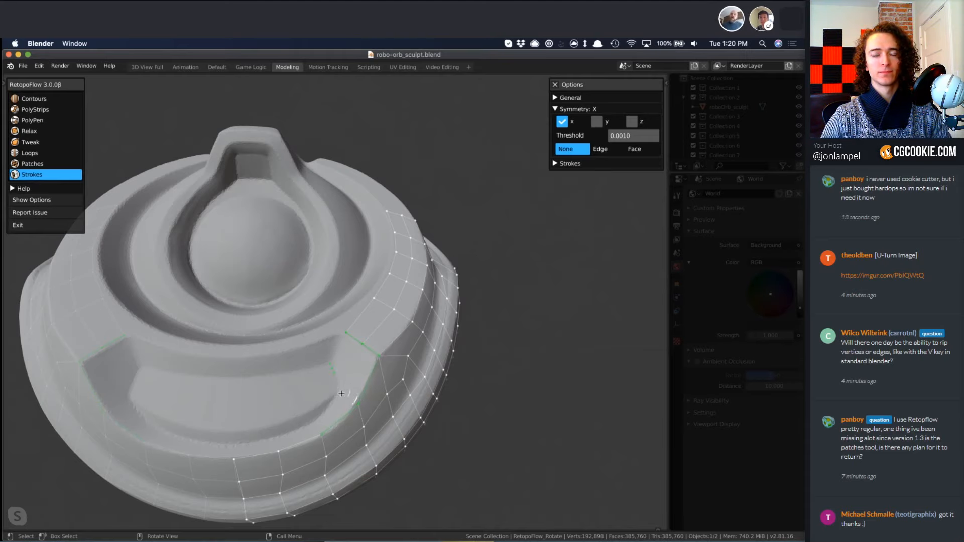
{"action": "left_click_drag", "start_coordinate": [318, 413], "coordinate": [310, 423]}
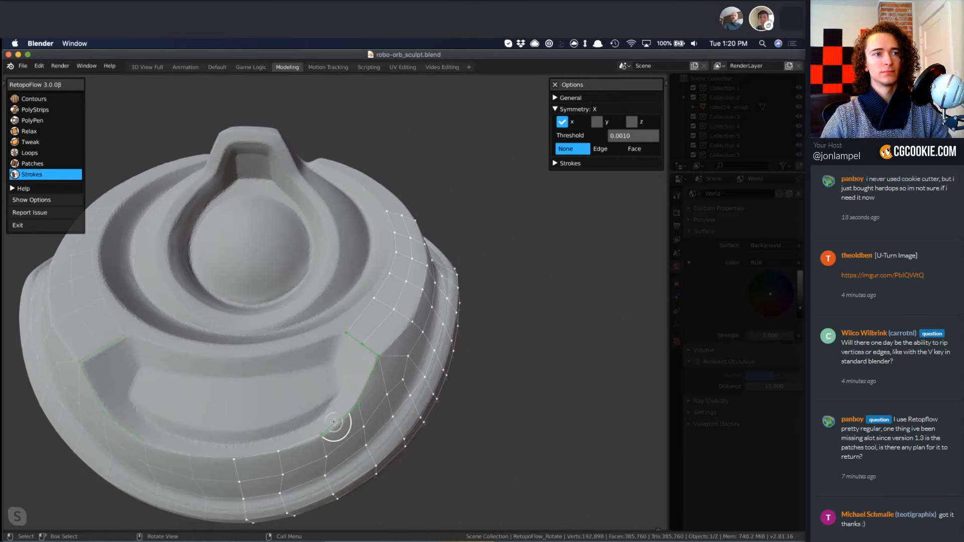
Build a strip of quads with PolyPen from the recess's outer rim down its sloped wall to the floor edge, reaching the centre line.
{"action": "key", "text": "3"}
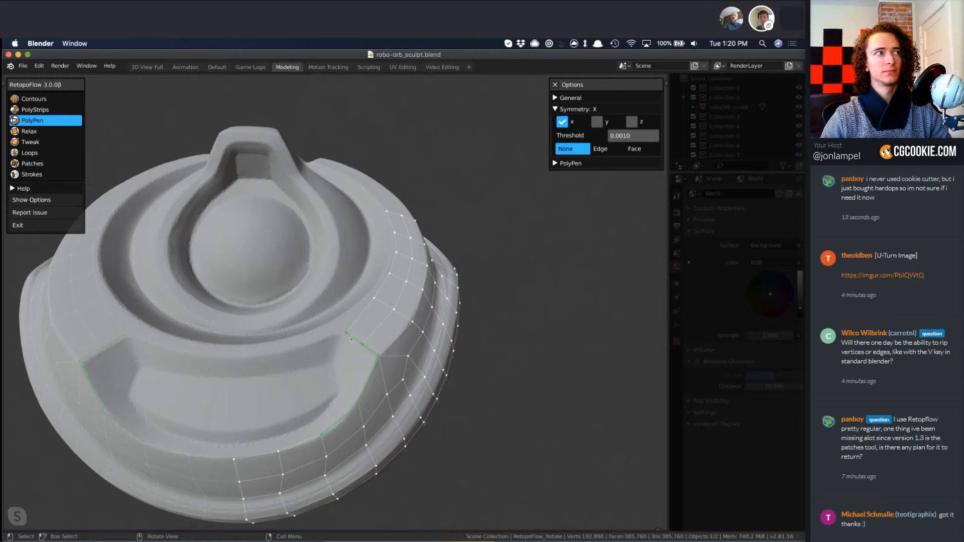
{"action": "left_click", "coordinate": [338, 381]}
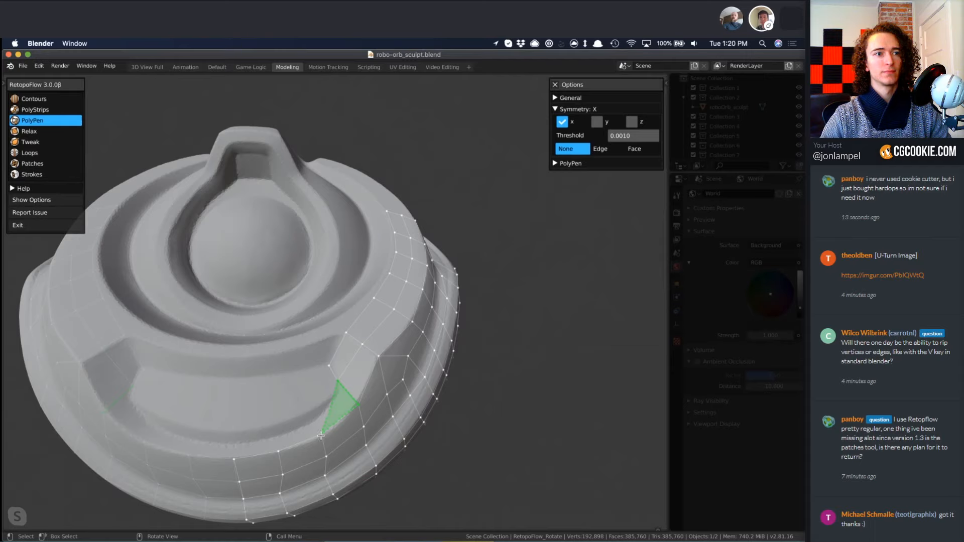
{"action": "left_click", "coordinate": [310, 412]}
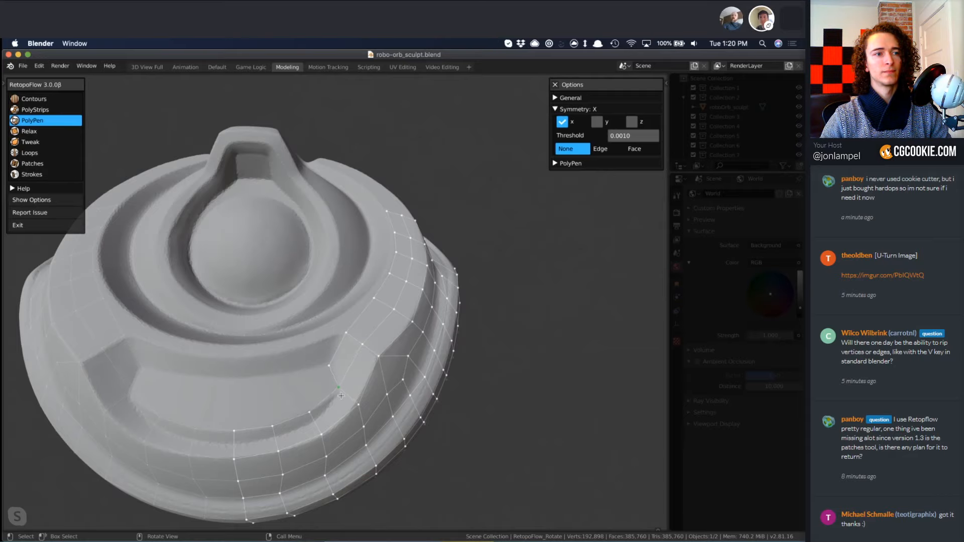
{"action": "middle_click_drag", "start_coordinate": [331, 369], "coordinate": [311, 401]}
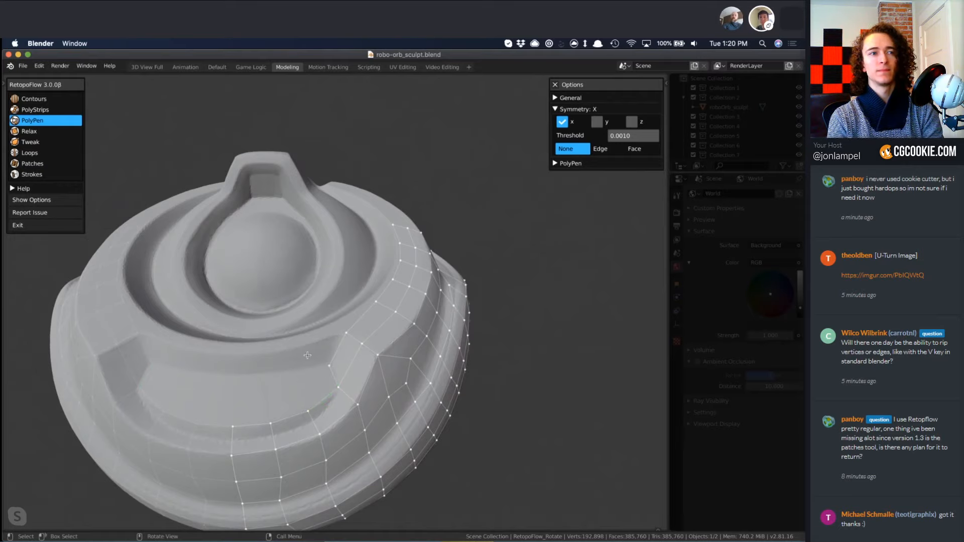
Select the open edge chain around the large eye rim with Patches and mark a corner vertex at the top of the rim.
{"action": "key", "text": "7"}
{"action": "middle_click_drag", "start_coordinate": [452, 364], "coordinate": [468, 375]}
{"action": "middle_click_drag", "start_coordinate": [346, 390], "coordinate": [289, 362]}
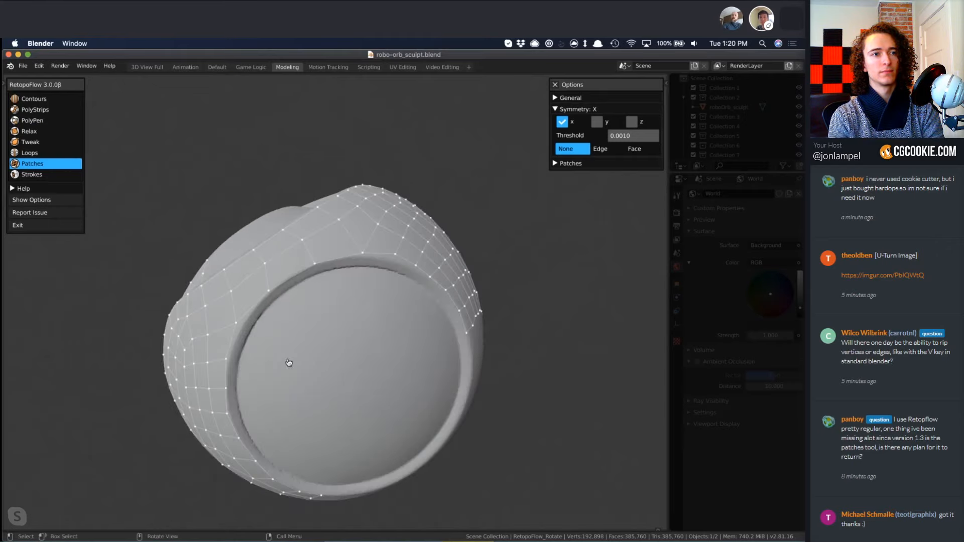
{"action": "middle_click_drag", "start_coordinate": [262, 419], "coordinate": [269, 390]}
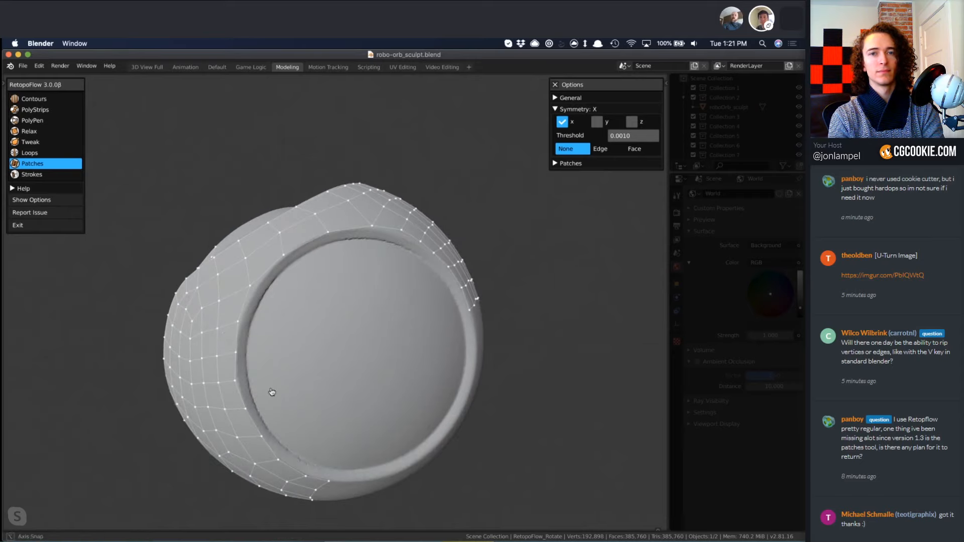
{"action": "left_click", "coordinate": [236, 334]}
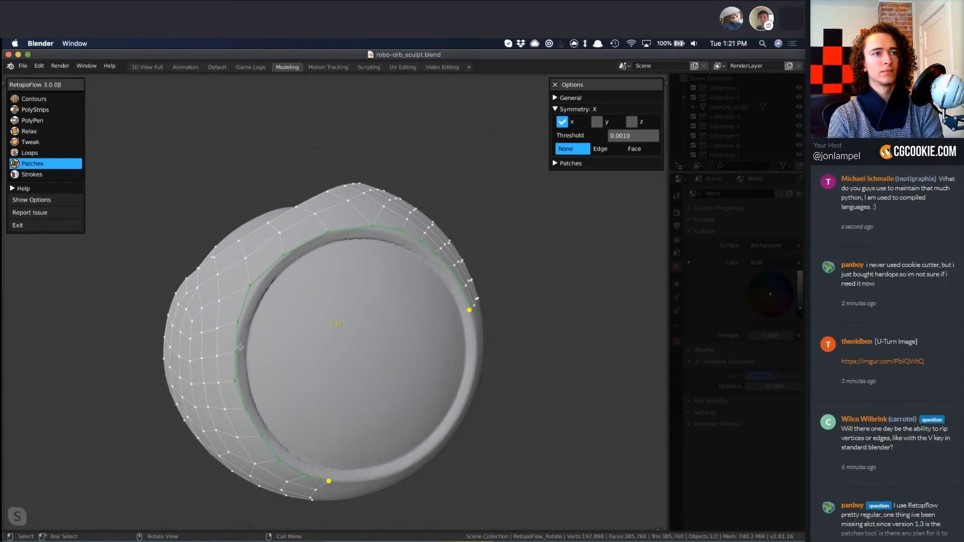
{"action": "mouse_move", "coordinate": [225, 364]}
{"action": "middle_mouse_down"}
{"action": "mouse_move", "coordinate": [265, 326]}
{"action": "mouse_move", "coordinate": [397, 361]}
{"action": "mouse_move", "coordinate": [399, 341]}
{"action": "mouse_move", "coordinate": [467, 345]}
{"action": "mouse_move", "coordinate": [458, 364]}
{"action": "mouse_move", "coordinate": [429, 333]}
{"action": "middle_mouse_up"}
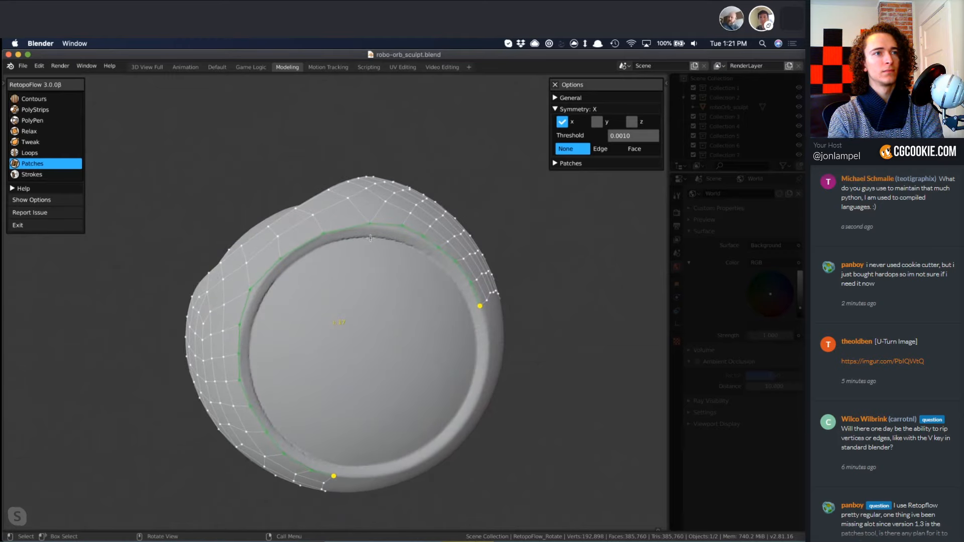
{"action": "key", "text": "f"}
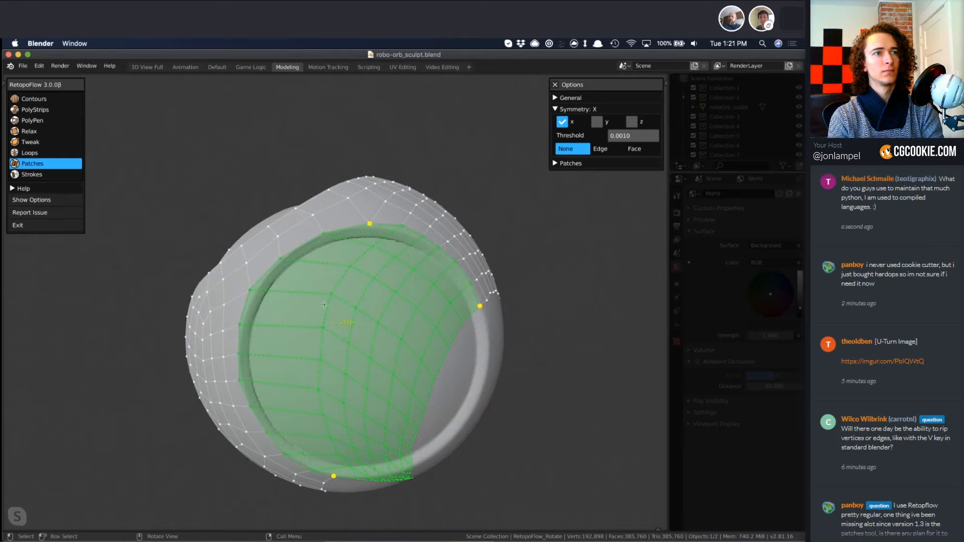
Mark another corner vertex midway down the side of the eye rim's edge chain to divide it into three sides.
{"action": "mouse_move", "coordinate": [324, 304]}
{"action": "middle_mouse_down"}
{"action": "mouse_move", "coordinate": [279, 335]}
{"action": "mouse_move", "coordinate": [295, 323]}
{"action": "mouse_move", "coordinate": [379, 332]}
{"action": "middle_mouse_up"}
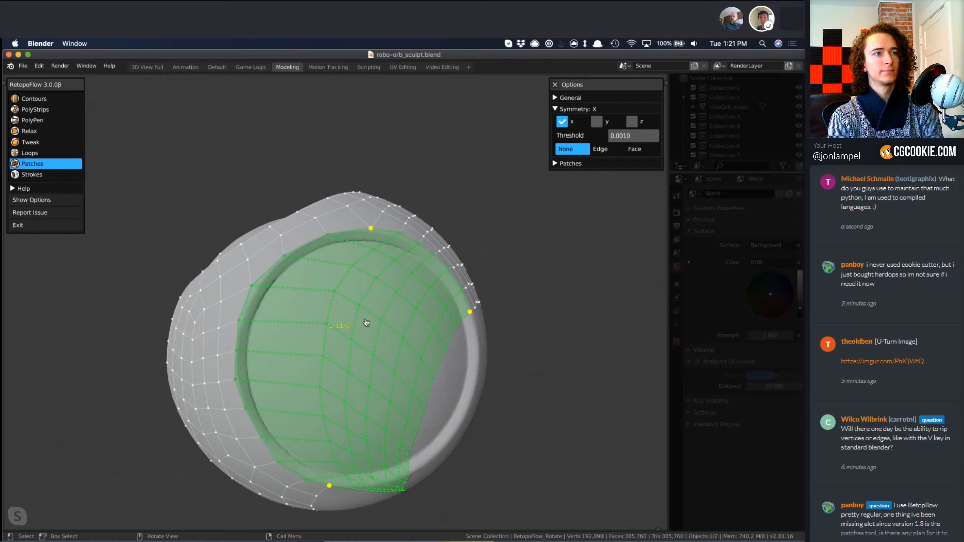
{"action": "mouse_move", "coordinate": [366, 322]}
{"action": "middle_mouse_down"}
{"action": "mouse_move", "coordinate": [372, 351]}
{"action": "mouse_move", "coordinate": [379, 342]}
{"action": "mouse_move", "coordinate": [395, 356]}
{"action": "mouse_move", "coordinate": [338, 350]}
{"action": "mouse_move", "coordinate": [342, 325]}
{"action": "mouse_move", "coordinate": [330, 335]}
{"action": "middle_mouse_up"}
{"action": "middle_click_drag", "start_coordinate": [349, 369], "coordinate": [317, 316]}
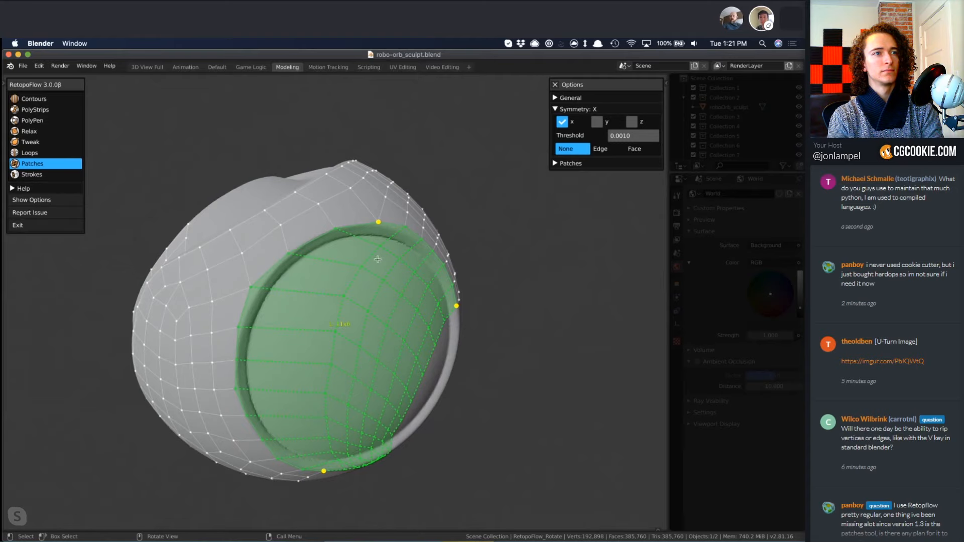
{"action": "mouse_move", "coordinate": [377, 259]}
{"action": "middle_mouse_down"}
{"action": "mouse_move", "coordinate": [363, 355]}
{"action": "mouse_move", "coordinate": [350, 301]}
{"action": "mouse_move", "coordinate": [327, 346]}
{"action": "middle_mouse_up"}
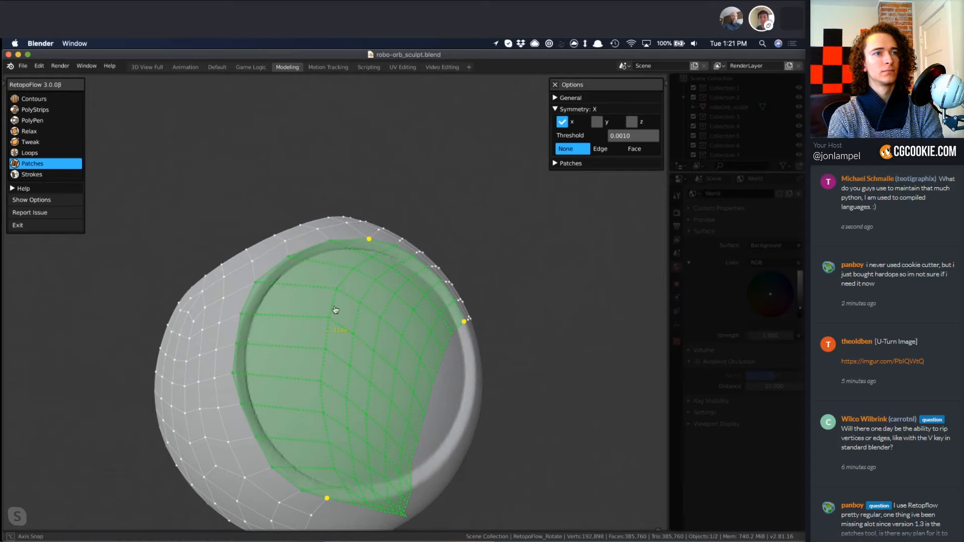
{"action": "middle_click_drag", "start_coordinate": [333, 307], "coordinate": [346, 316]}
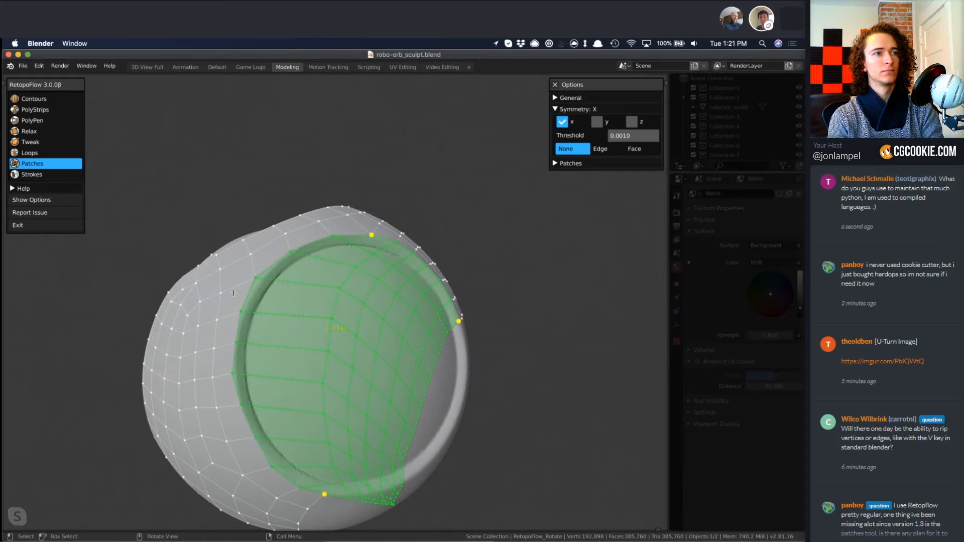
{"action": "left_click", "coordinate": [242, 316]}
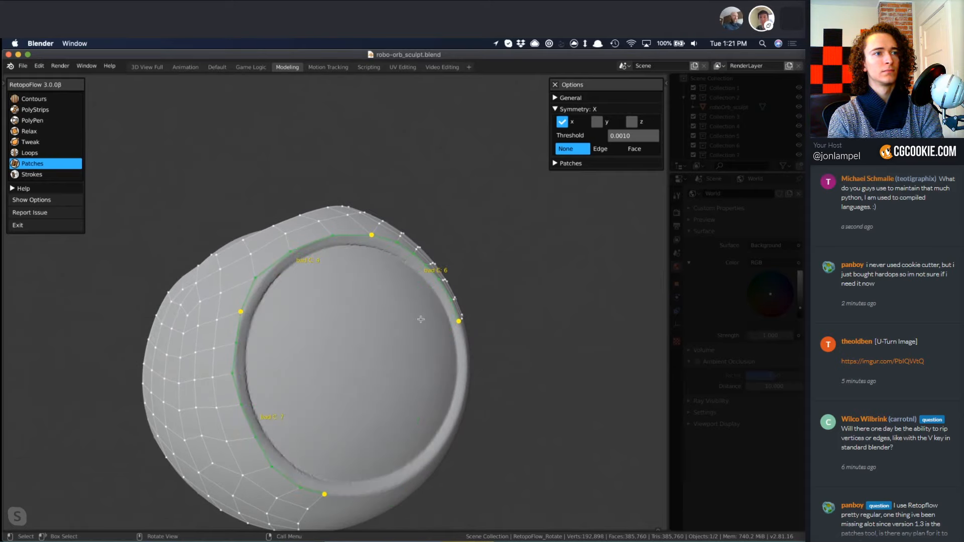
Deselect the end edge at the bottom of the eye rim's chain so the patch's opposite sides have equal edge counts.
{"action": "mouse_move", "coordinate": [420, 319]}
{"action": "middle_mouse_down"}
{"action": "mouse_move", "coordinate": [390, 360]}
{"action": "mouse_move", "coordinate": [324, 362]}
{"action": "middle_mouse_up"}
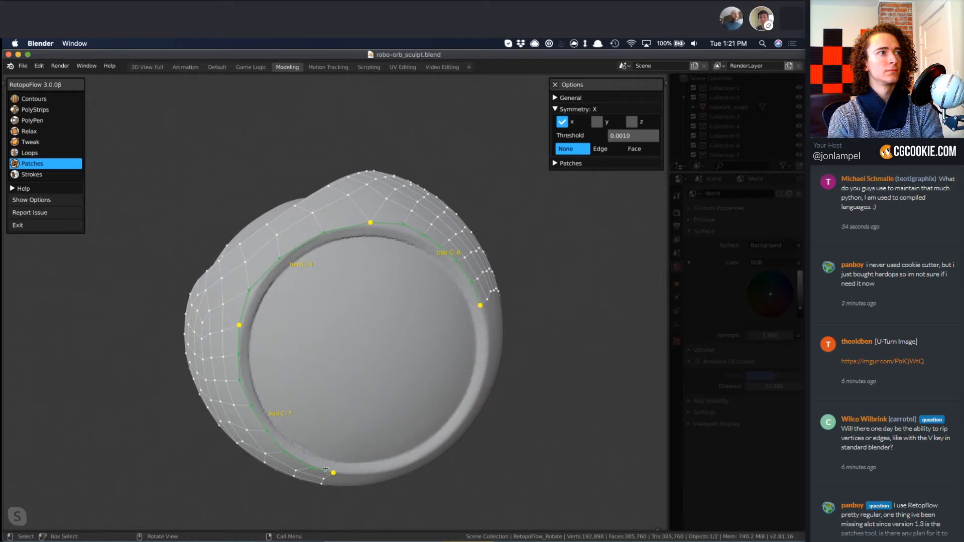
{"action": "mouse_move", "coordinate": [325, 469]}
{"action": "middle_mouse_down"}
{"action": "mouse_move", "coordinate": [312, 478]}
{"action": "mouse_move", "coordinate": [308, 409]}
{"action": "mouse_move", "coordinate": [323, 355]}
{"action": "mouse_move", "coordinate": [308, 380]}
{"action": "middle_mouse_up"}
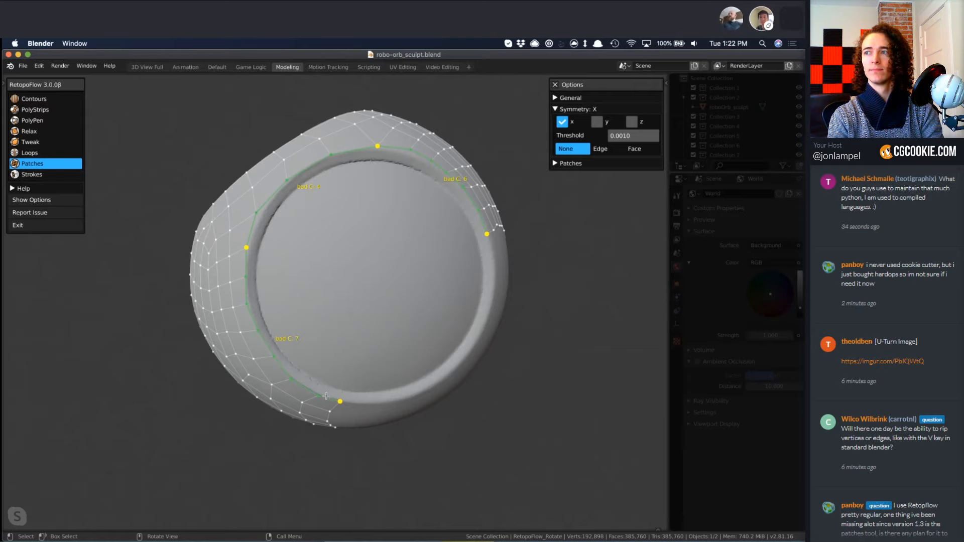
{"action": "key", "text": "f"}
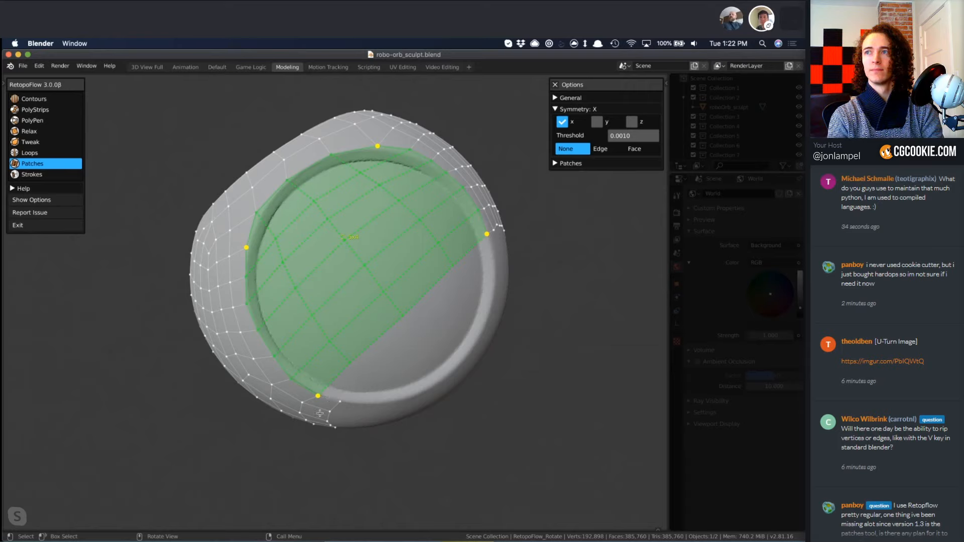
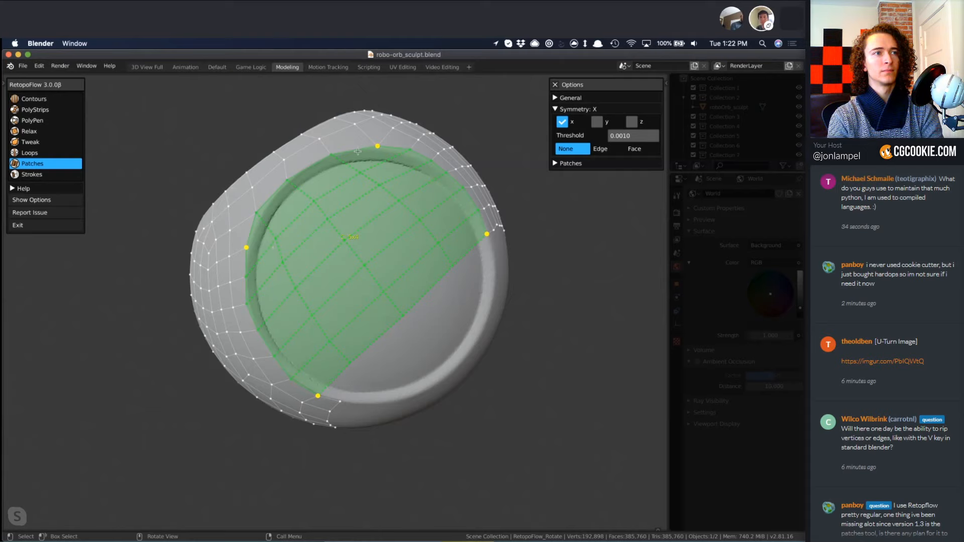
Fill the large eye opening with the previewed Patches quads and clear the selection.
{"action": "middle_click_drag", "start_coordinate": [446, 308], "coordinate": [449, 315]}
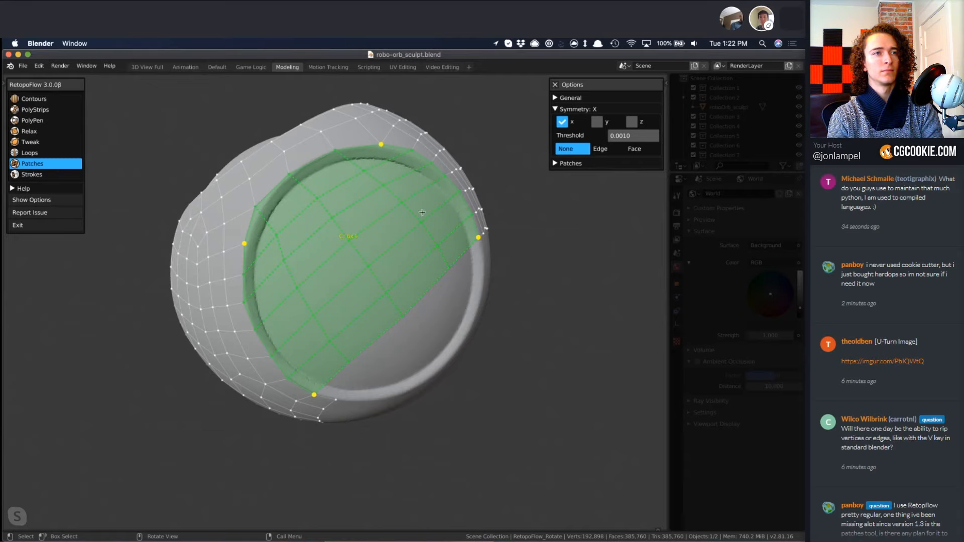
{"action": "key", "text": "Return"}
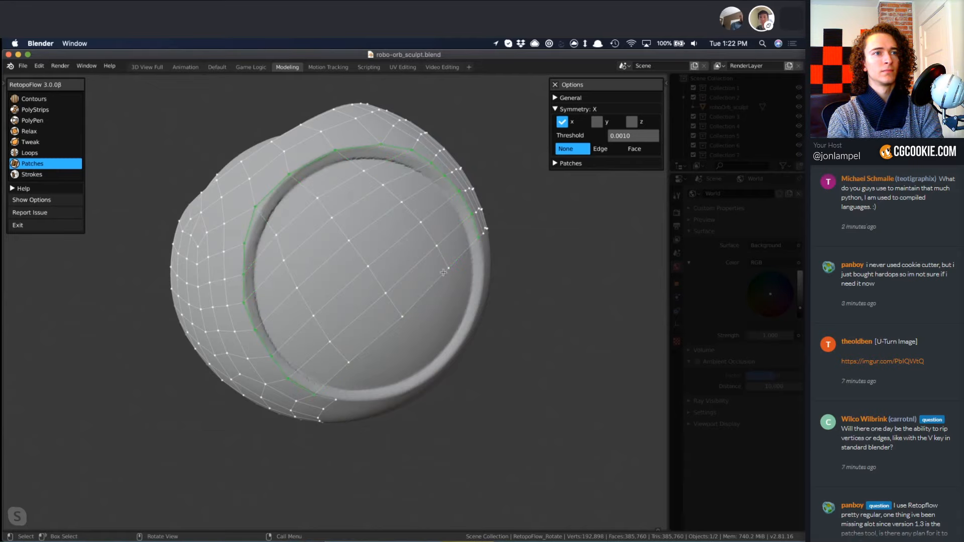
{"action": "middle_click_drag", "start_coordinate": [549, 378], "coordinate": [380, 335]}
{"action": "key", "text": "a"}
Draw a horizontal edge chain with Strokes across the sphere's side below the existing mesh, from the eye rim to the centre line.
{"action": "scroll", "coordinate": [450, 355], "scroll_direction": "down", "scroll_amount": 4}
{"action": "scroll", "coordinate": [380, 335], "scroll_direction": "up", "scroll_amount": 4}
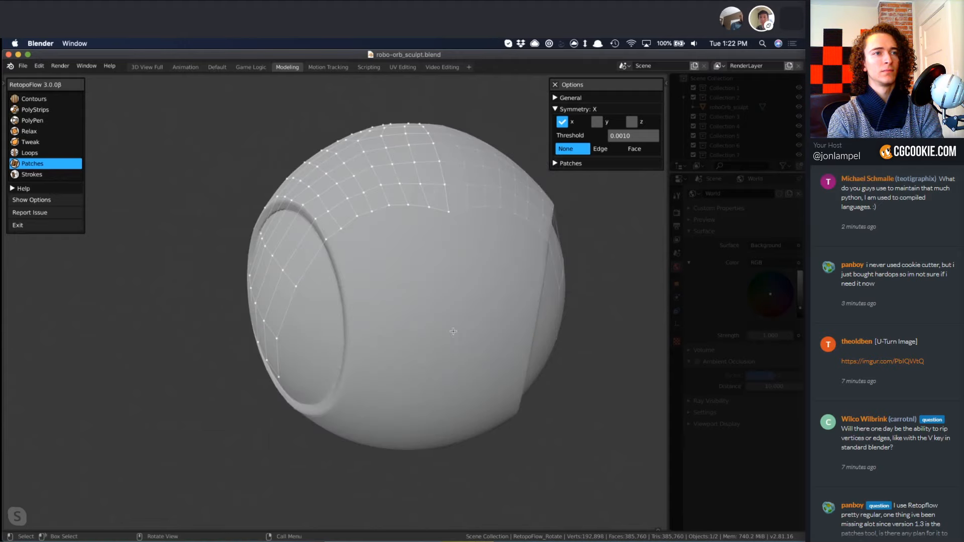
{"action": "key", "text": "8"}
{"action": "left_click_drag", "start_coordinate": [349, 367], "coordinate": [460, 367]}
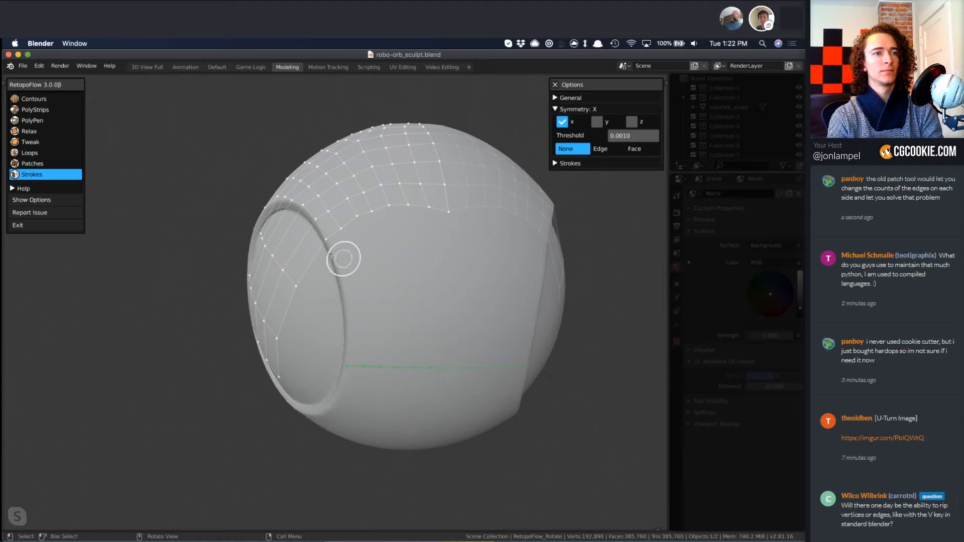
Draw an edge chain with Strokes along the outside of the eye rim, from the mesh's lower corner down to the horizontal chain.
{"action": "left_click_drag", "start_coordinate": [325, 238], "coordinate": [336, 252], "text": "ctrl"}
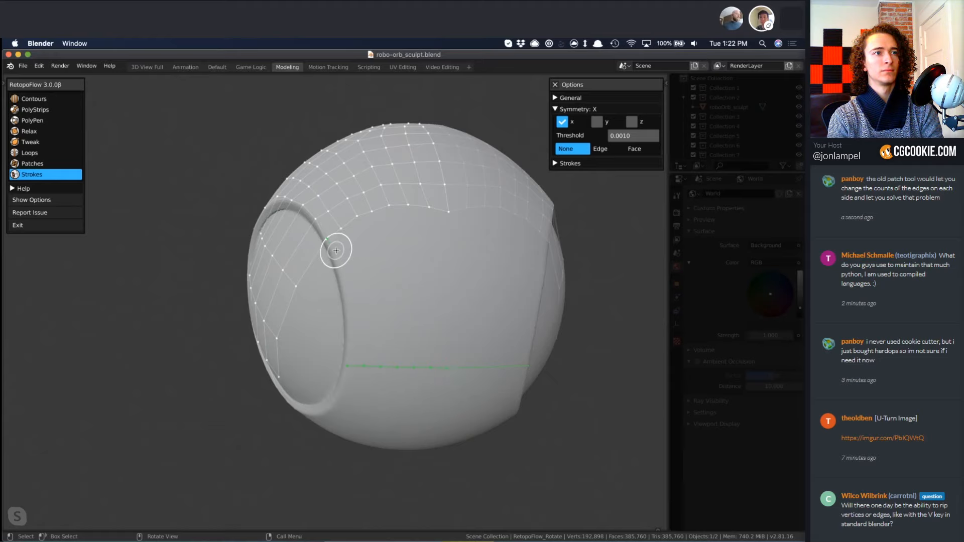
{"action": "key", "text": "super+z"}
{"action": "left_click", "coordinate": [326, 241]}
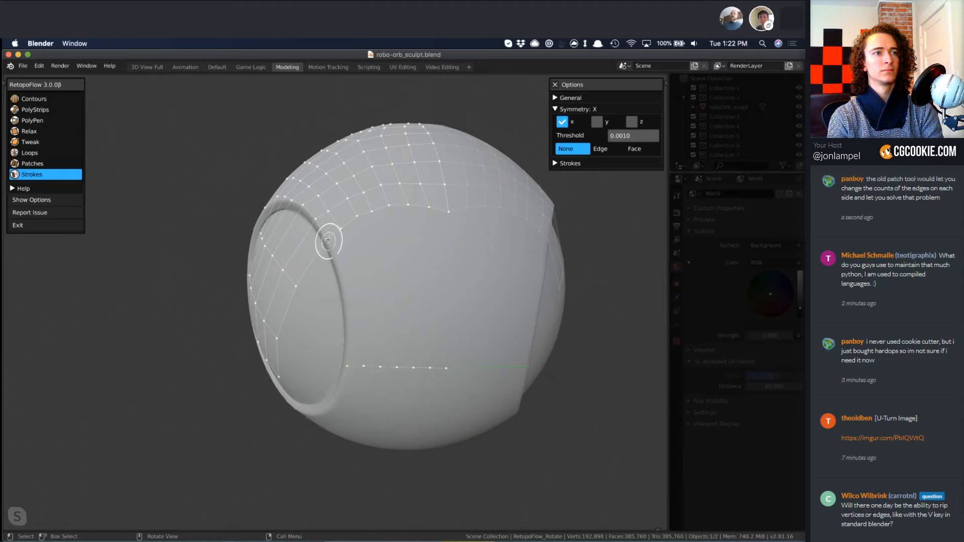
{"action": "left_click_drag", "start_coordinate": [342, 266], "coordinate": [347, 366], "text": "ctrl"}
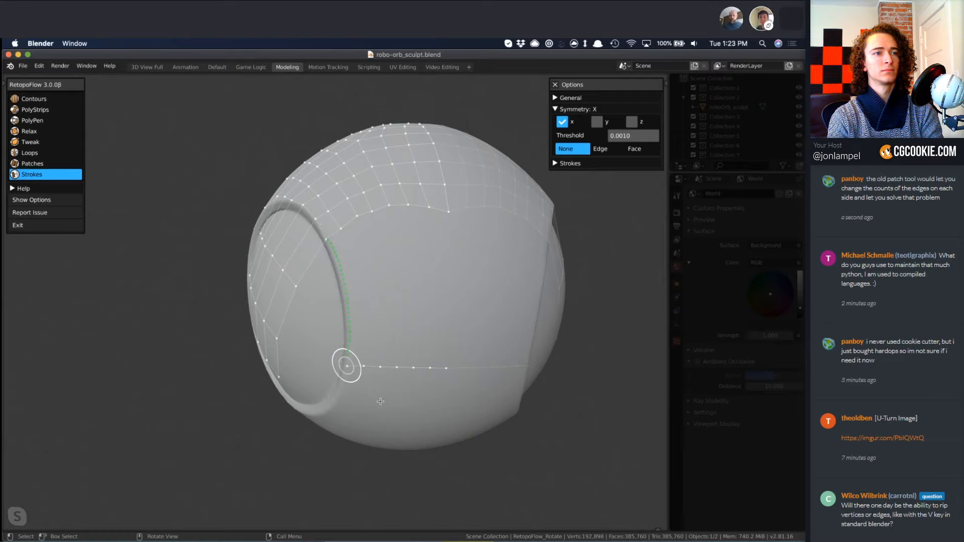
Select the rim, upper and lower edge chains around the open area on the sphere's side with Patches.
{"action": "scroll", "coordinate": [361, 303], "scroll_direction": "up", "scroll_amount": 5}
{"action": "middle_click_drag", "start_coordinate": [361, 303], "coordinate": [431, 310]}
{"action": "scroll", "coordinate": [430, 309], "scroll_direction": "down", "scroll_amount": 5}
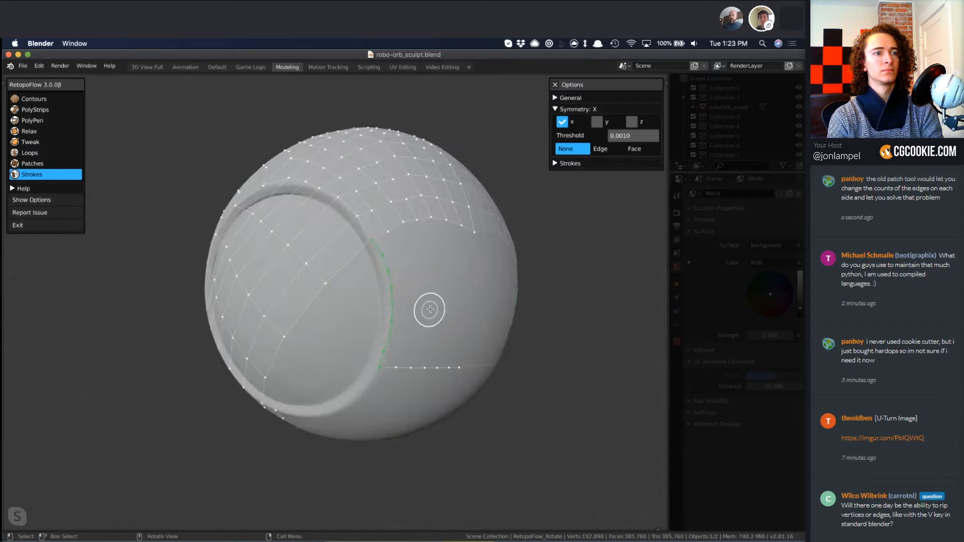
{"action": "scroll", "coordinate": [430, 310], "scroll_direction": "down", "scroll_amount": 3}
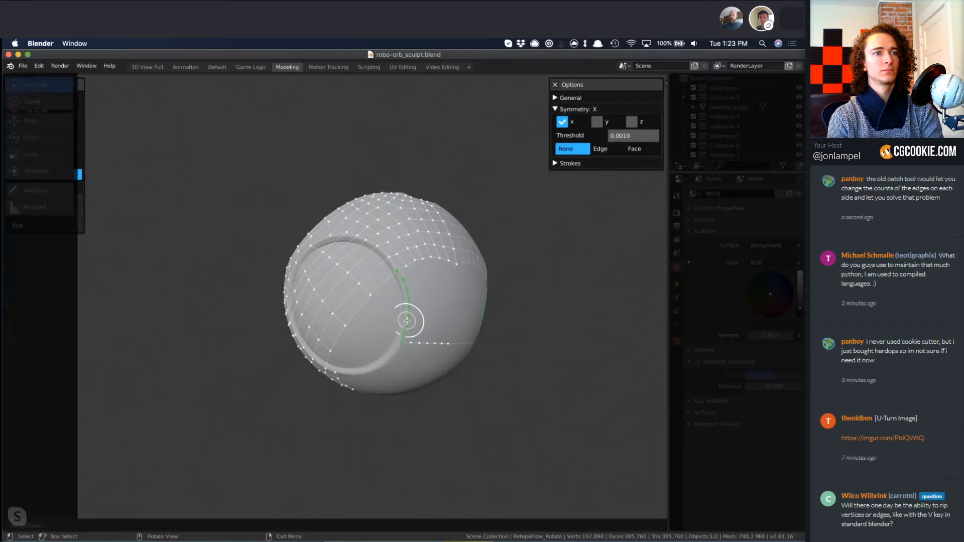
{"action": "key", "text": "4"}
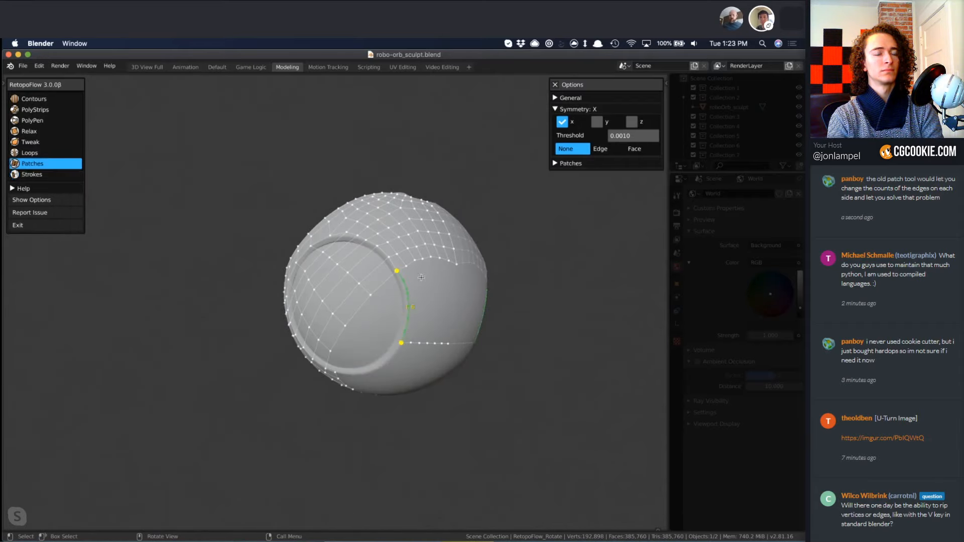
{"action": "double_click", "coordinate": [411, 264], "text": "shift"}
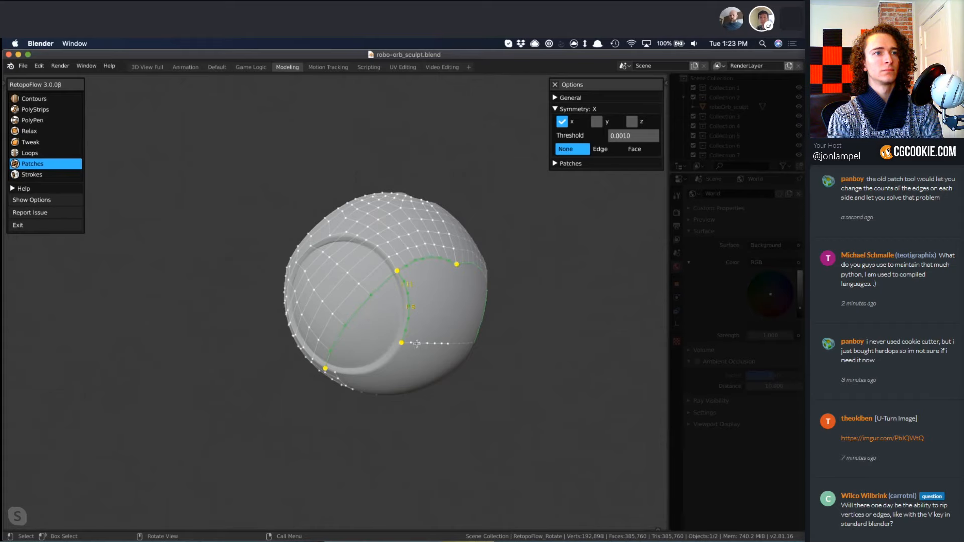
{"action": "middle_click_drag", "start_coordinate": [481, 298], "coordinate": [487, 280]}
{"action": "middle_click_drag", "start_coordinate": [426, 367], "coordinate": [464, 384]}
{"action": "middle_click_drag", "start_coordinate": [409, 249], "coordinate": [370, 268]}
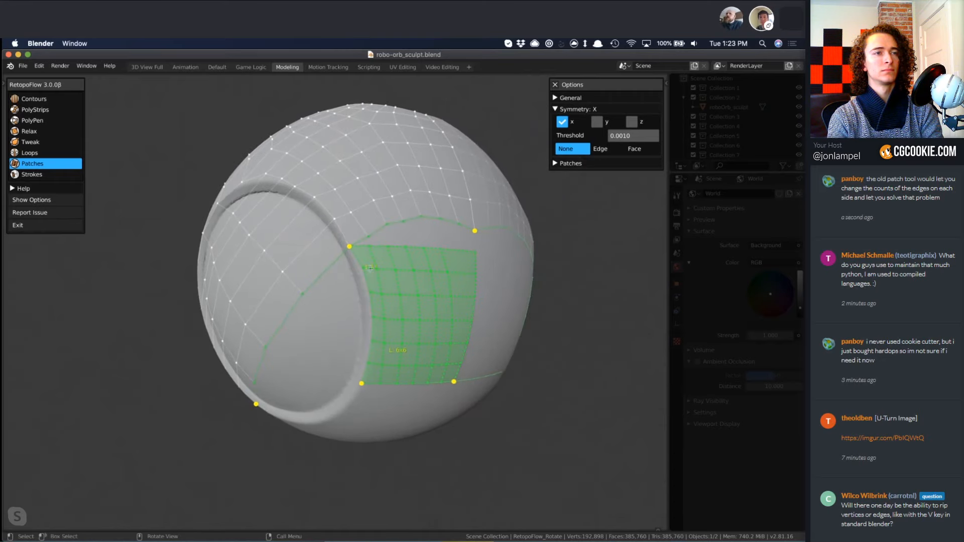
Deselect the edges crossing the eye opening and compare the edge counts on the side gap's borders.
{"action": "left_click", "coordinate": [289, 313]}
{"action": "left_click", "coordinate": [324, 266], "text": "shift"}
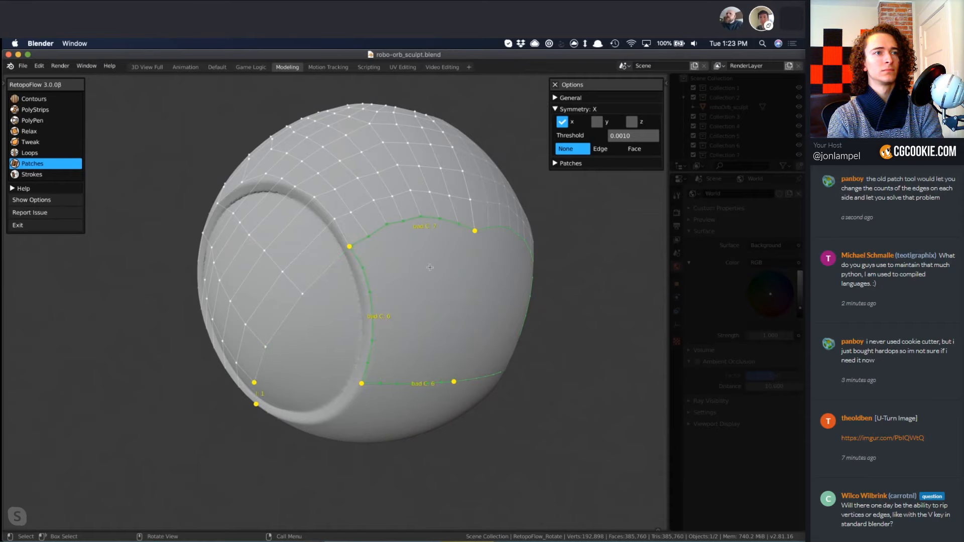
{"action": "middle_click_drag", "start_coordinate": [484, 278], "coordinate": [413, 250]}
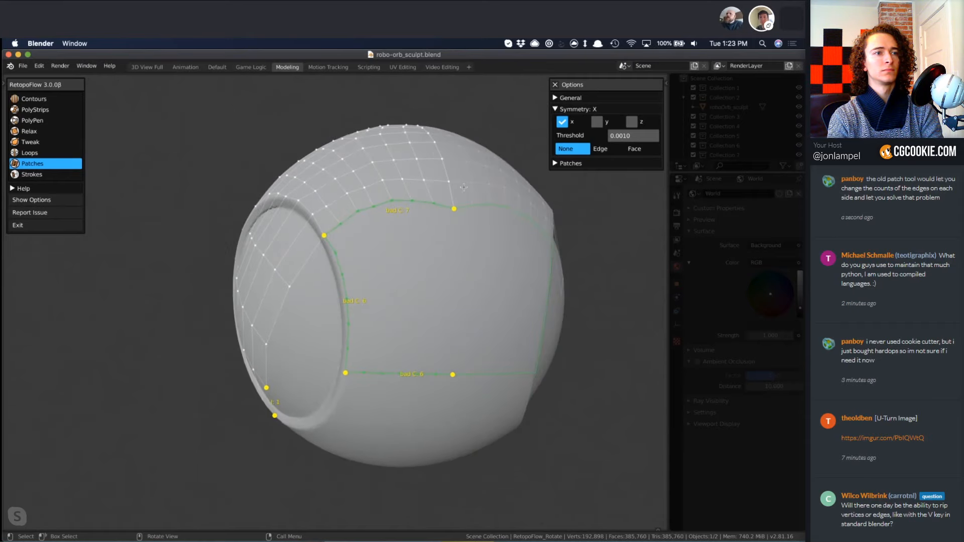
Clear the selection and insert an extra vertex with PolyPen into the lower horizontal chain near the eye rim to match the upper chain's edge count.
{"action": "key", "text": "alt+a"}
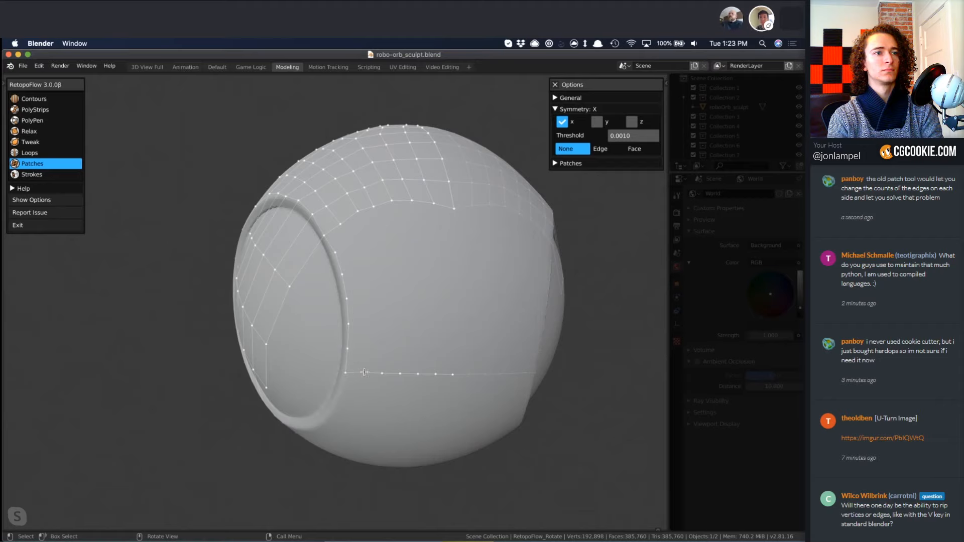
{"action": "key", "text": "3"}
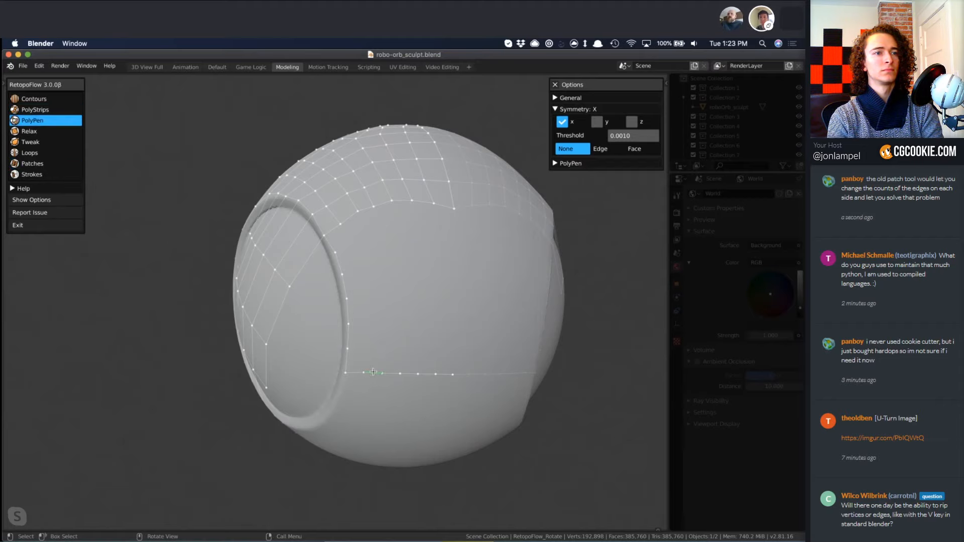
{"action": "key", "text": "7"}
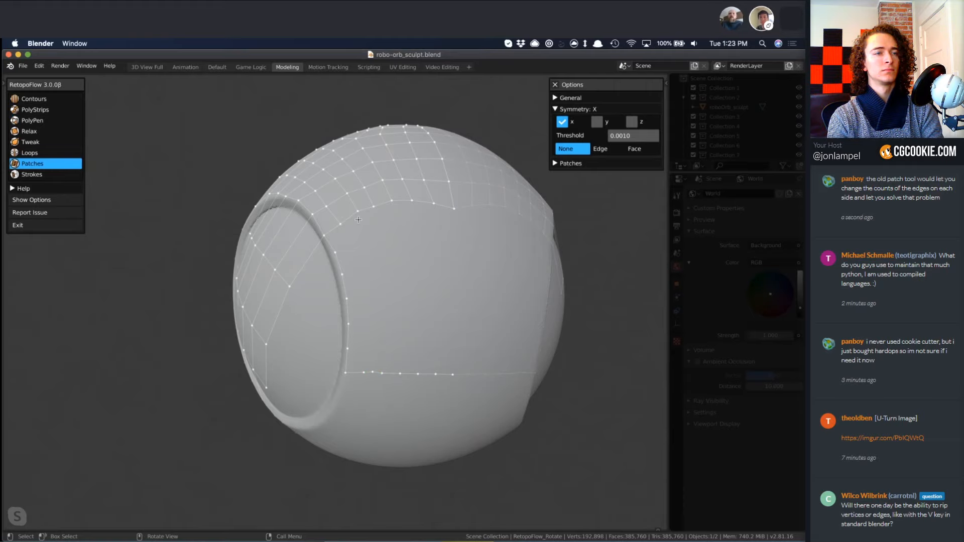
Reselect the edge chains around the side gap with Patches and mark a corner vertex on the chain crossing the eye opening.
{"action": "left_click", "coordinate": [334, 251]}
{"action": "left_click", "coordinate": [394, 376], "text": "shift"}
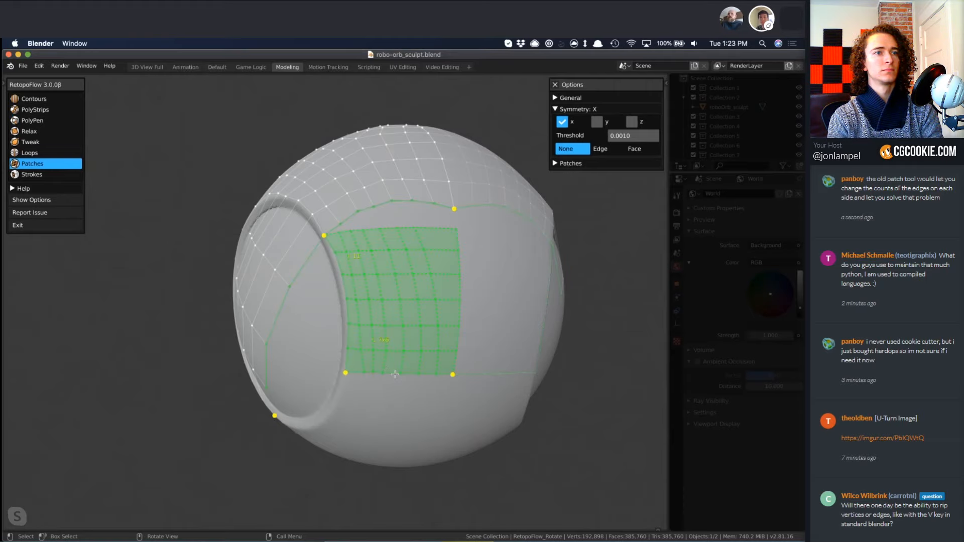
{"action": "mouse_move", "coordinate": [342, 339]}
{"action": "middle_mouse_down"}
{"action": "mouse_move", "coordinate": [418, 401]}
{"action": "mouse_move", "coordinate": [510, 331]}
{"action": "mouse_move", "coordinate": [447, 351]}
{"action": "mouse_move", "coordinate": [435, 300]}
{"action": "middle_mouse_up"}
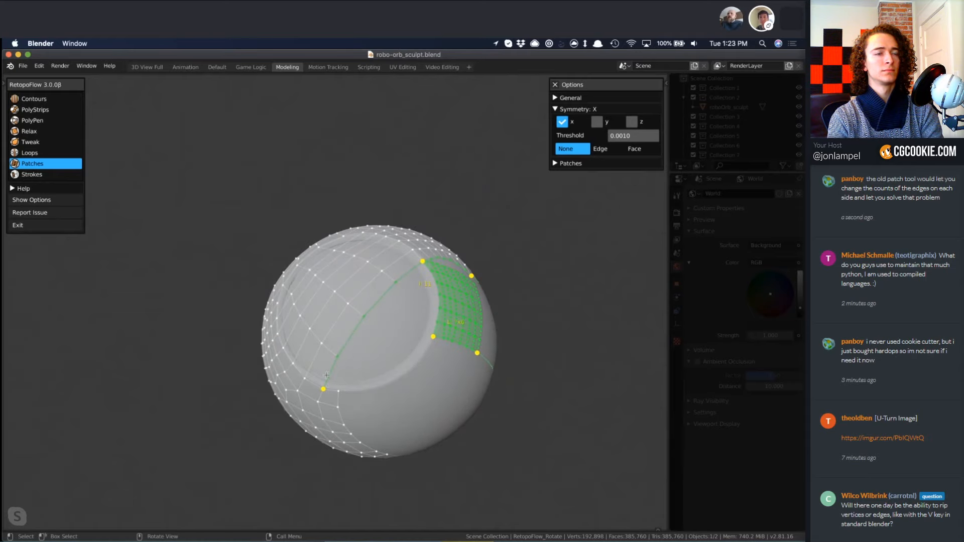
{"action": "middle_click_drag", "start_coordinate": [498, 309], "coordinate": [422, 271]}
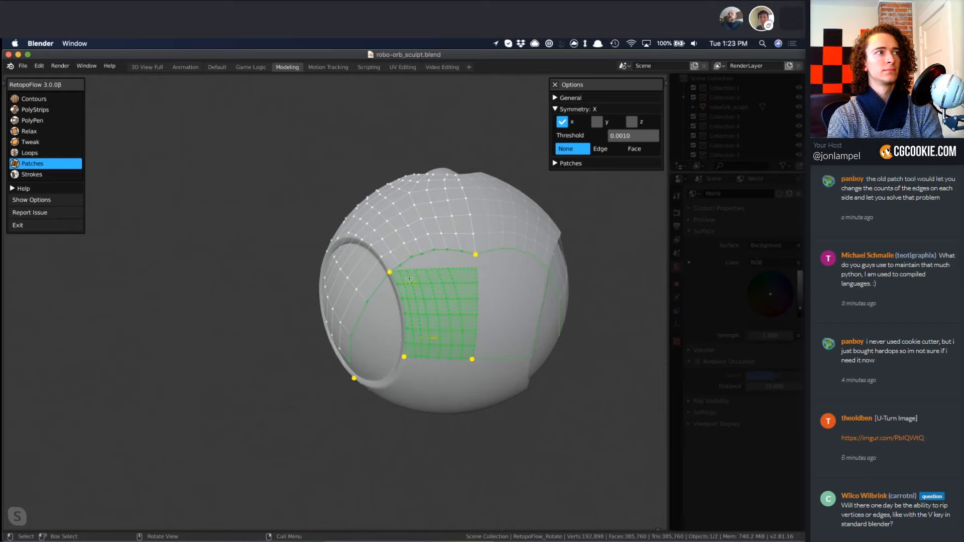
{"action": "left_click", "coordinate": [368, 302]}
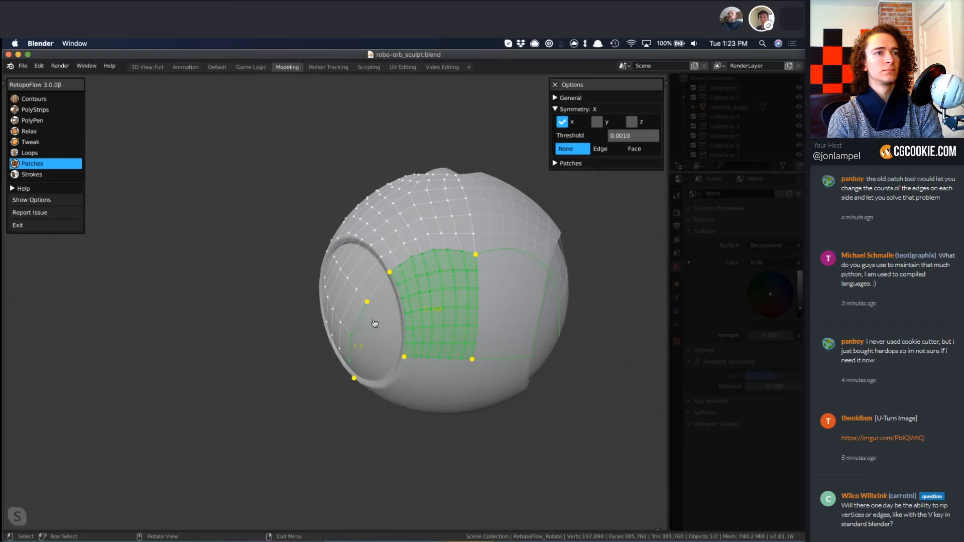
{"action": "middle_click_drag", "start_coordinate": [374, 324], "coordinate": [465, 250]}
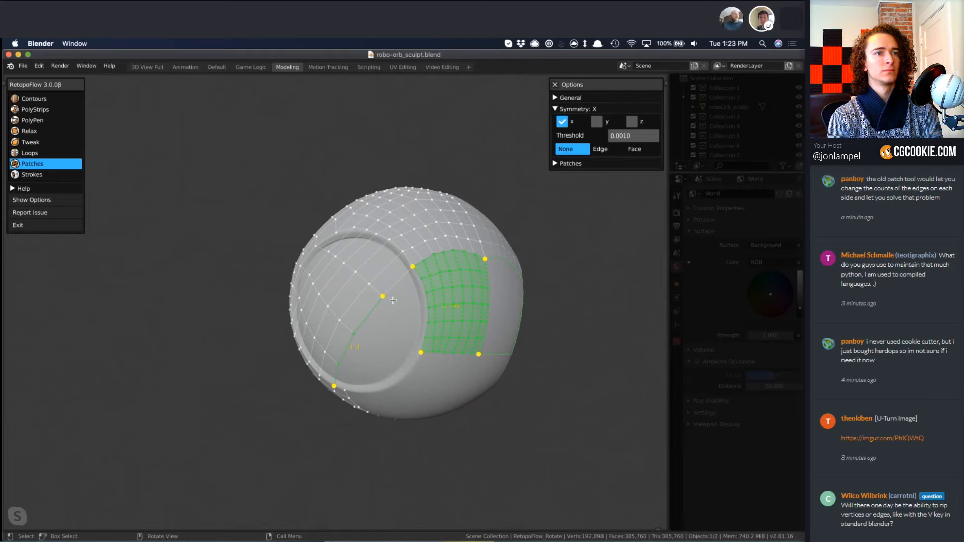
Deselect the edges crossing the eye opening up to the rim and fill the side gap with the patch of quads.
{"action": "left_click", "coordinate": [347, 350], "text": "shift"}
{"action": "left_click", "coordinate": [371, 311], "text": "shift"}
{"action": "left_click", "coordinate": [393, 289], "text": "shift"}
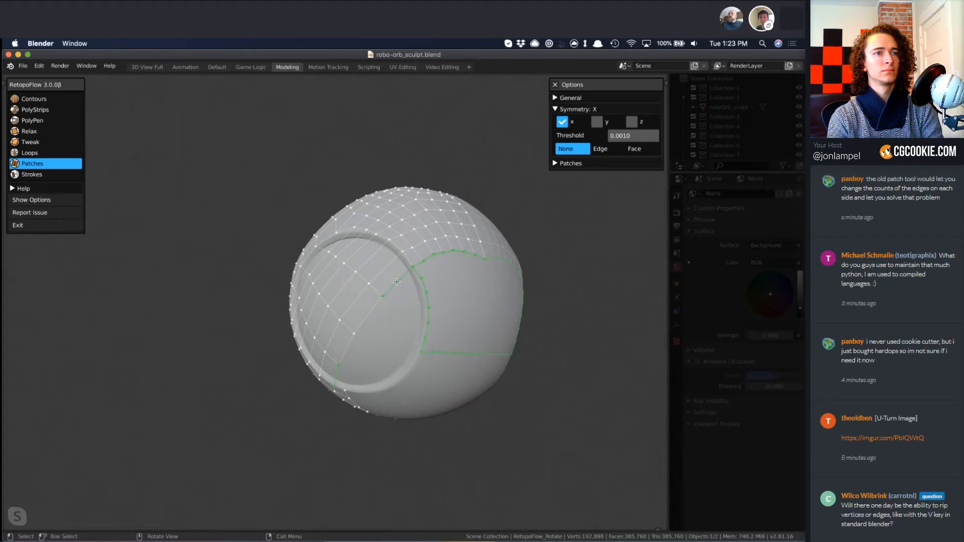
{"action": "left_click", "coordinate": [396, 281], "text": "shift"}
{"action": "middle_click_drag", "start_coordinate": [439, 308], "coordinate": [481, 284]}
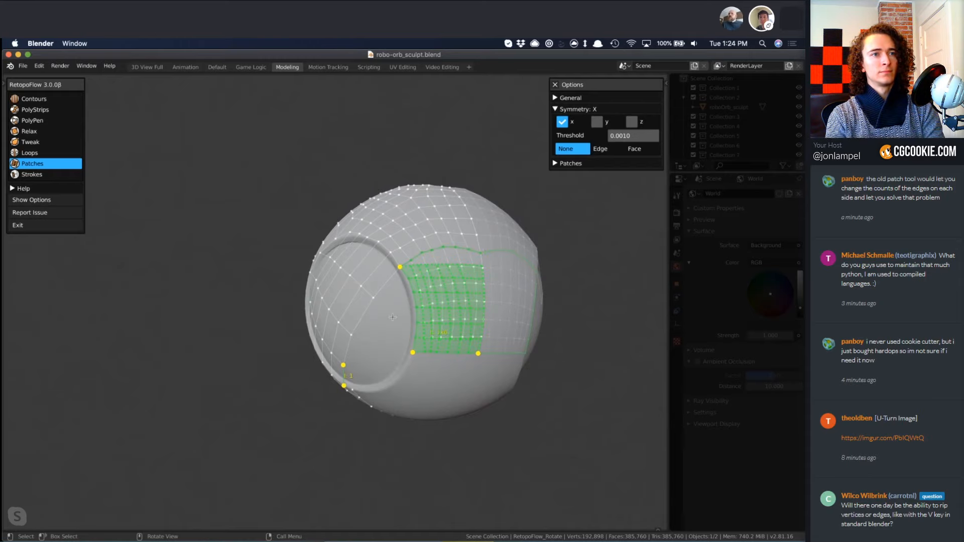
{"action": "key", "text": "Return"}
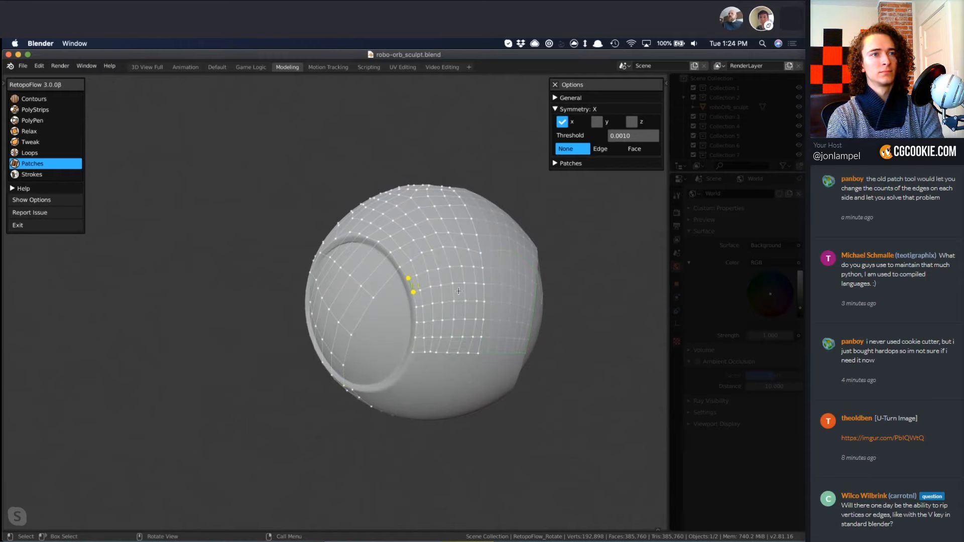
Smooth the new side quads with Relax, reducing the brush radius for the area beside the eye rim and lower edge.
{"action": "key", "text": "4"}
{"action": "left_click_drag", "start_coordinate": [444, 275], "coordinate": [439, 258]}
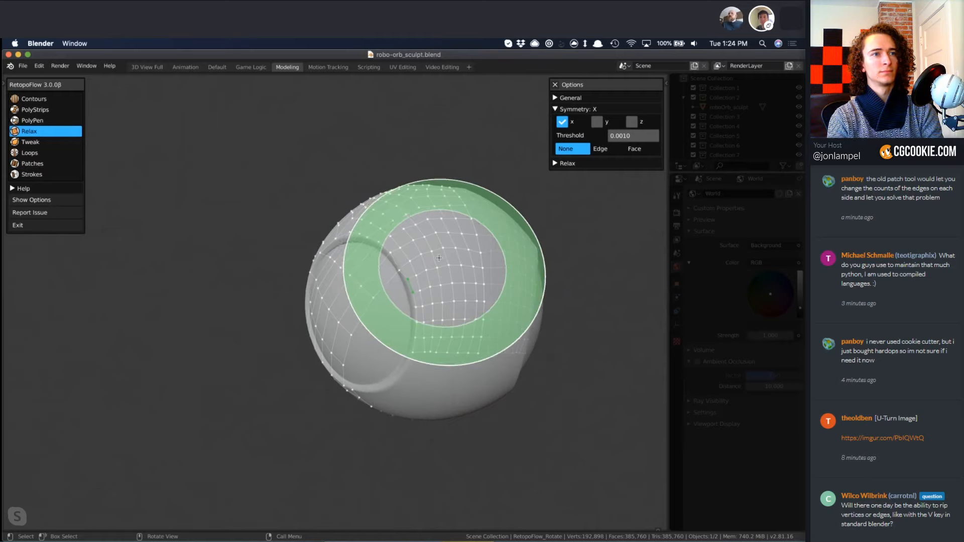
{"action": "key", "text": "3"}
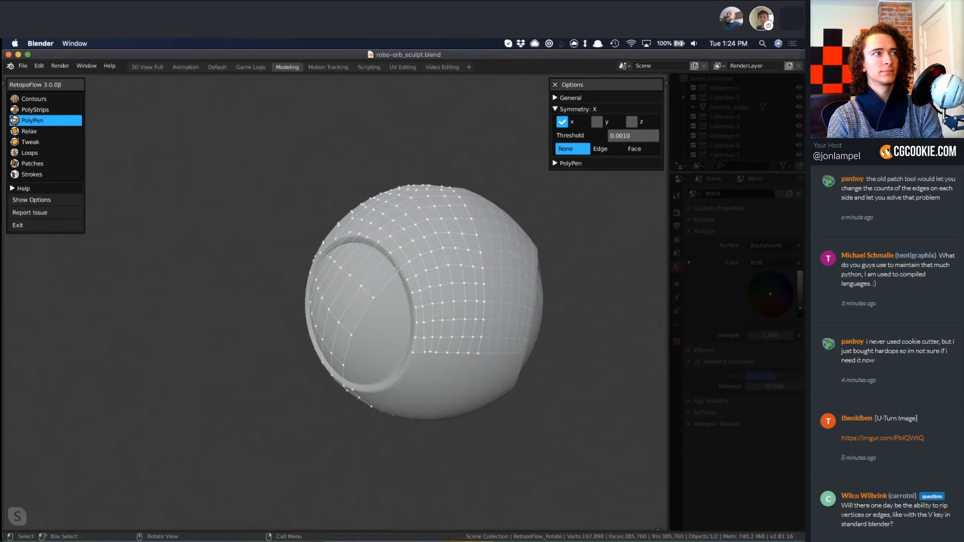
{"action": "middle_click_drag", "start_coordinate": [488, 333], "coordinate": [426, 333]}
{"action": "key", "text": "4"}
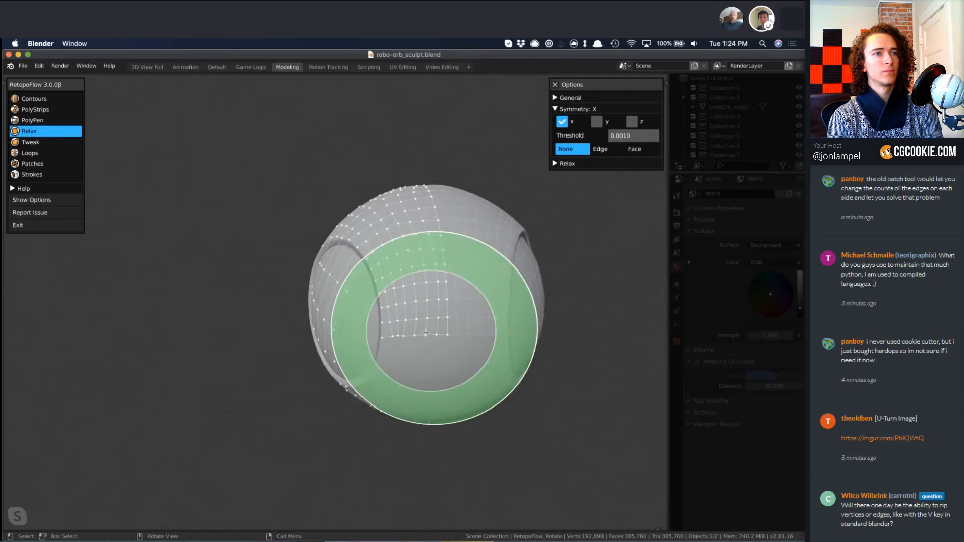
{"action": "key", "text": "f"}
{"action": "left_click", "coordinate": [389, 333]}
{"action": "mouse_move", "coordinate": [394, 334]}
{"action": "left_mouse_down"}
{"action": "mouse_move", "coordinate": [402, 294]}
{"action": "mouse_move", "coordinate": [411, 295]}
{"action": "left_mouse_up"}
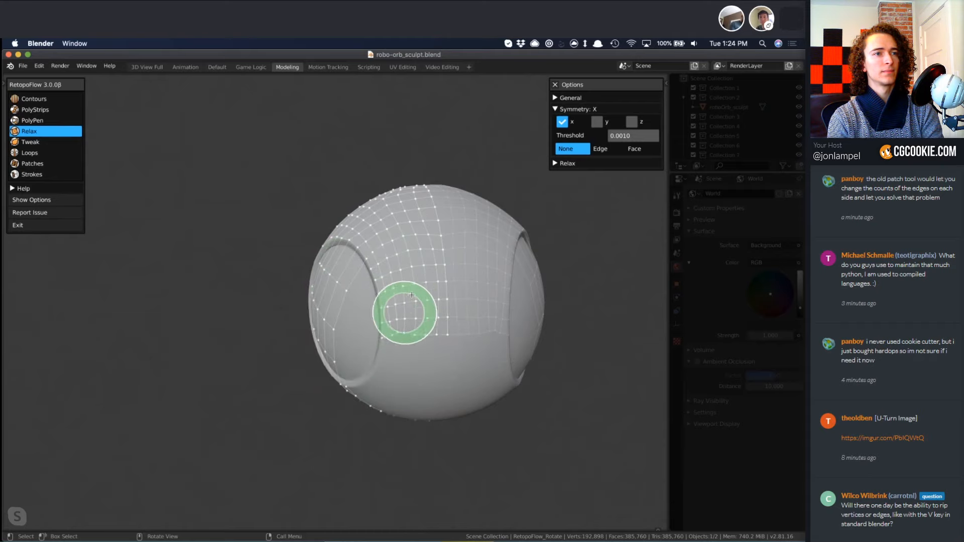
Select the horizontal edge loop across the upper part of the side quads with Loops and dissolve it.
{"action": "mouse_move", "coordinate": [352, 282]}
{"action": "middle_mouse_down"}
{"action": "mouse_move", "coordinate": [451, 381]}
{"action": "mouse_move", "coordinate": [416, 307]}
{"action": "middle_mouse_up"}
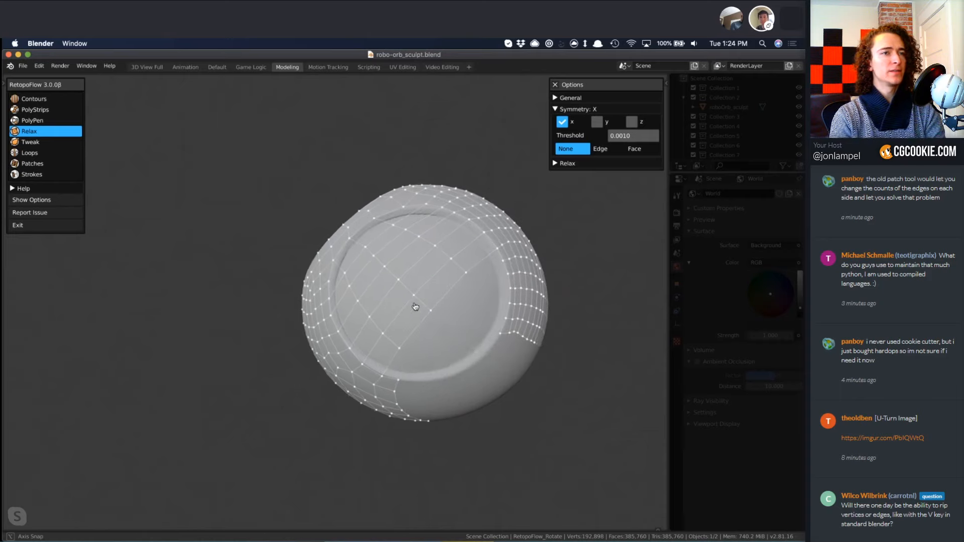
{"action": "mouse_move", "coordinate": [497, 327]}
{"action": "middle_mouse_down"}
{"action": "mouse_move", "coordinate": [502, 314]}
{"action": "mouse_move", "coordinate": [457, 334]}
{"action": "middle_mouse_up"}
{"action": "key", "text": "7"}
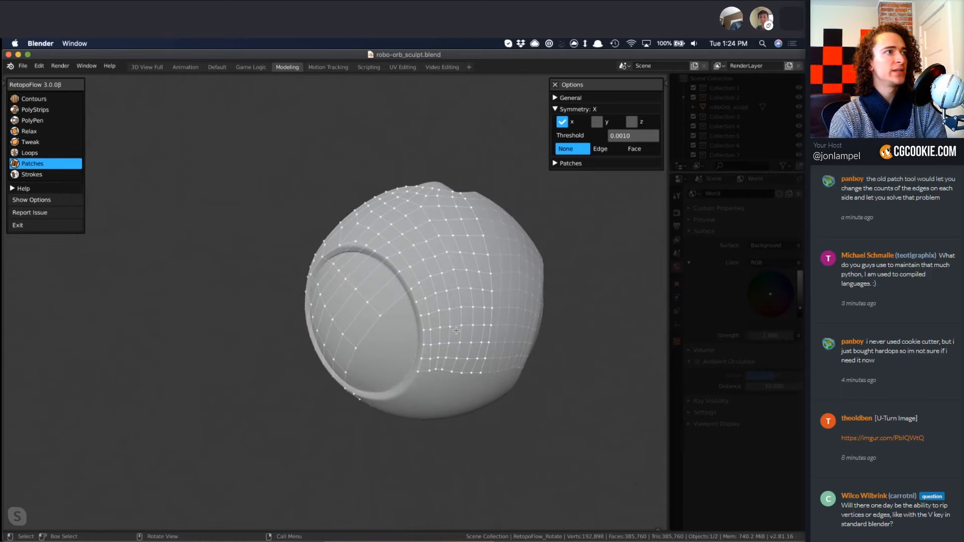
{"action": "key", "text": "6"}
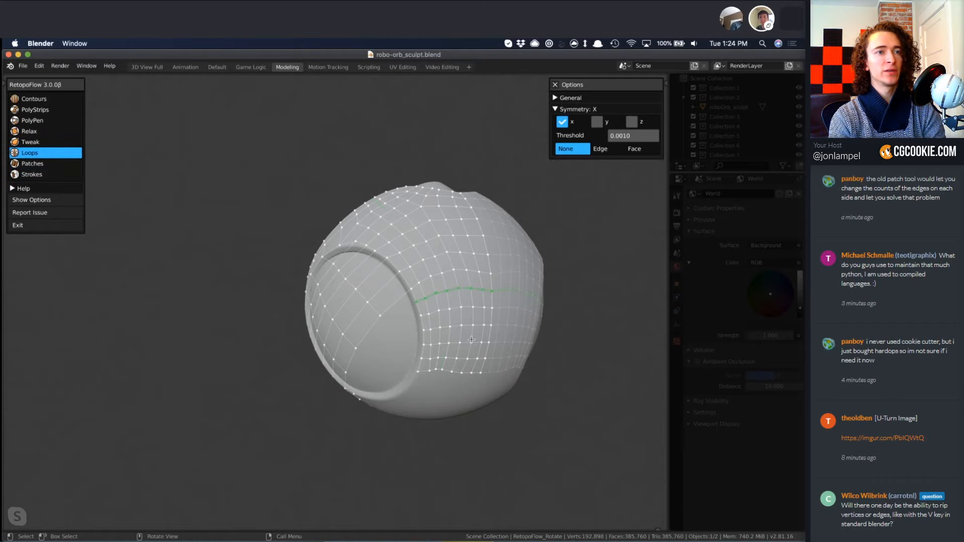
{"action": "key", "text": "x"}
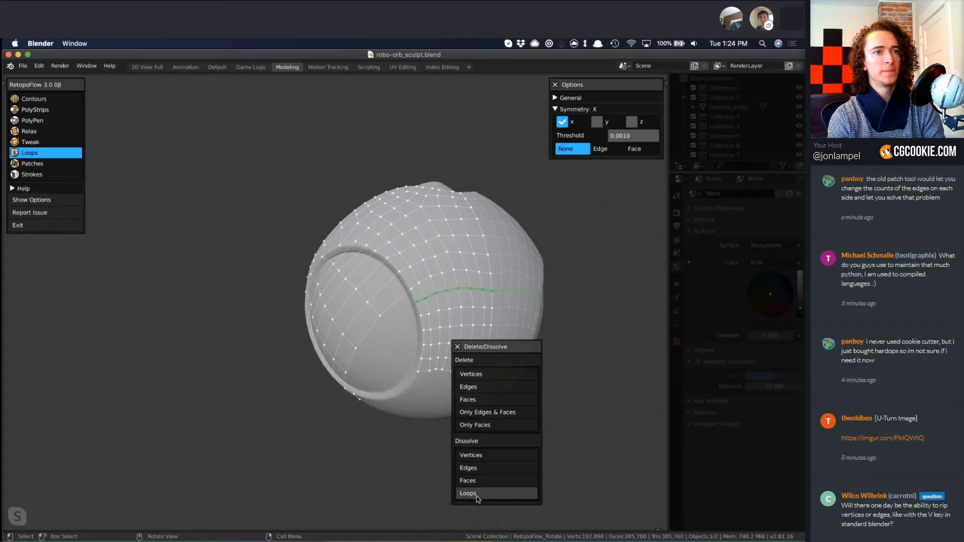
{"action": "left_click", "coordinate": [476, 498]}
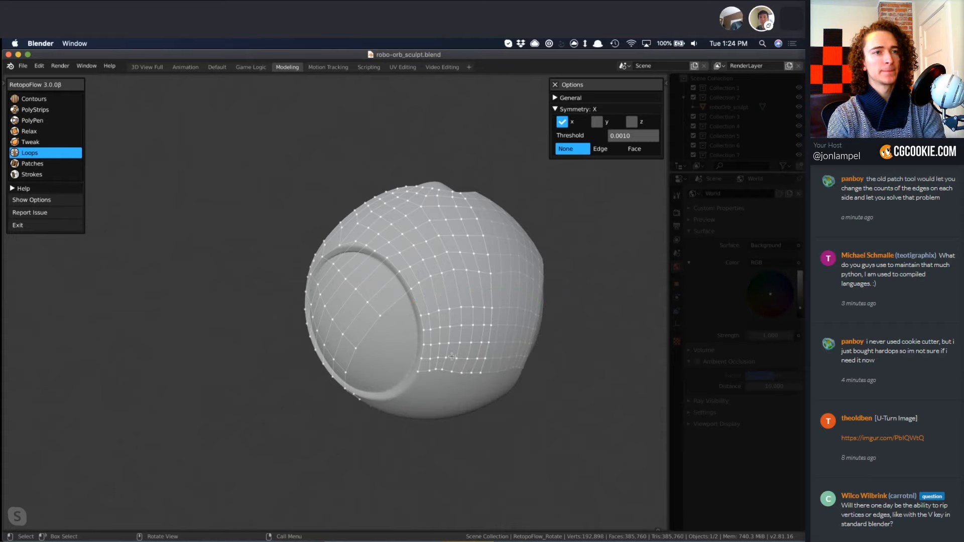
{"action": "key", "text": "a"}
{"action": "key", "text": "a"}
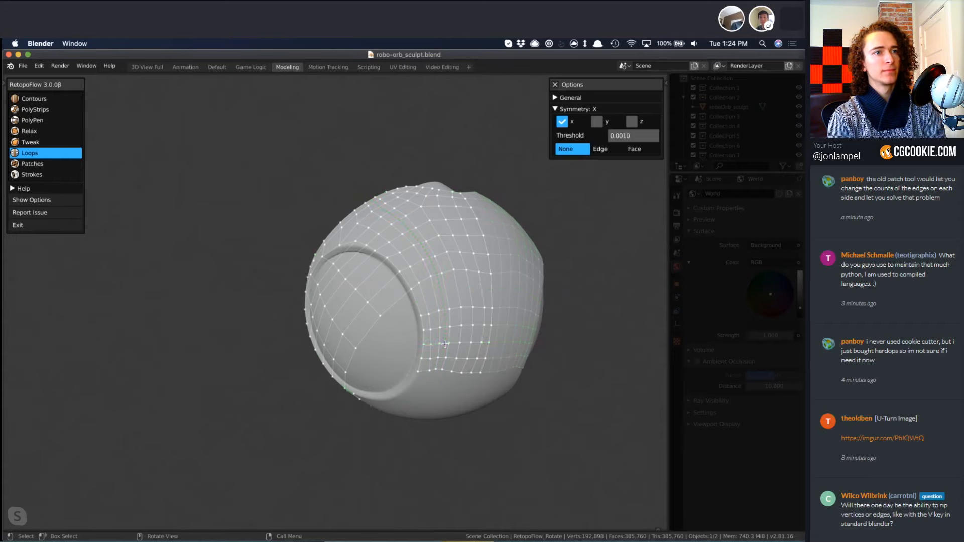
Dissolve the selected horizontal edge loop in the lower side quads and slide the neighbouring loops to even out their spacing.
{"action": "key", "text": "x"}
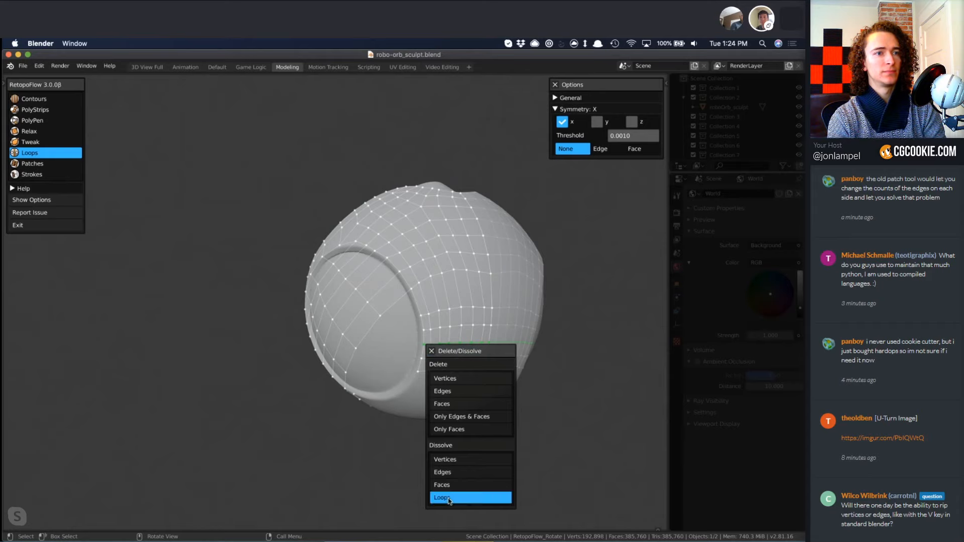
{"action": "left_click", "coordinate": [449, 500]}
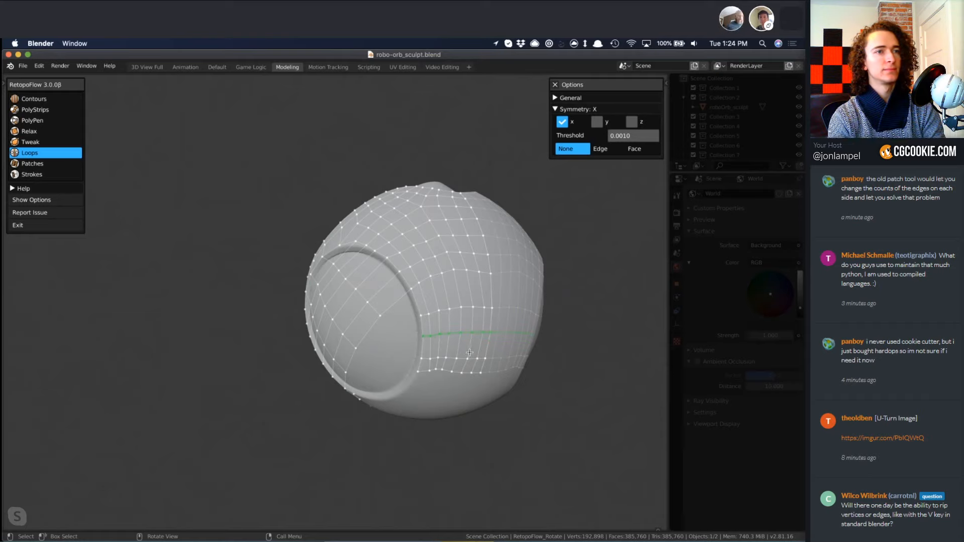
{"action": "left_click", "coordinate": [453, 361], "text": "ctrl"}
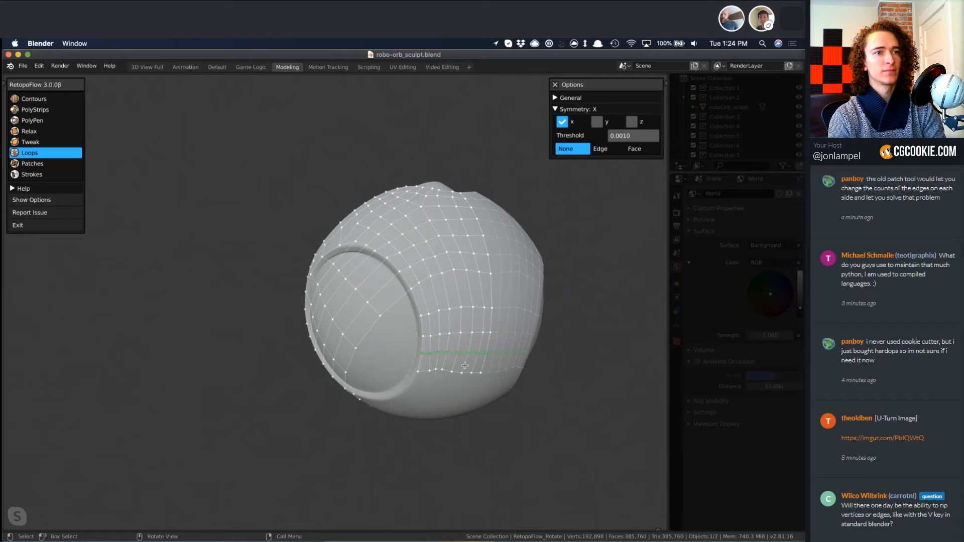
{"action": "left_click_drag", "start_coordinate": [478, 336], "coordinate": [478, 329]}
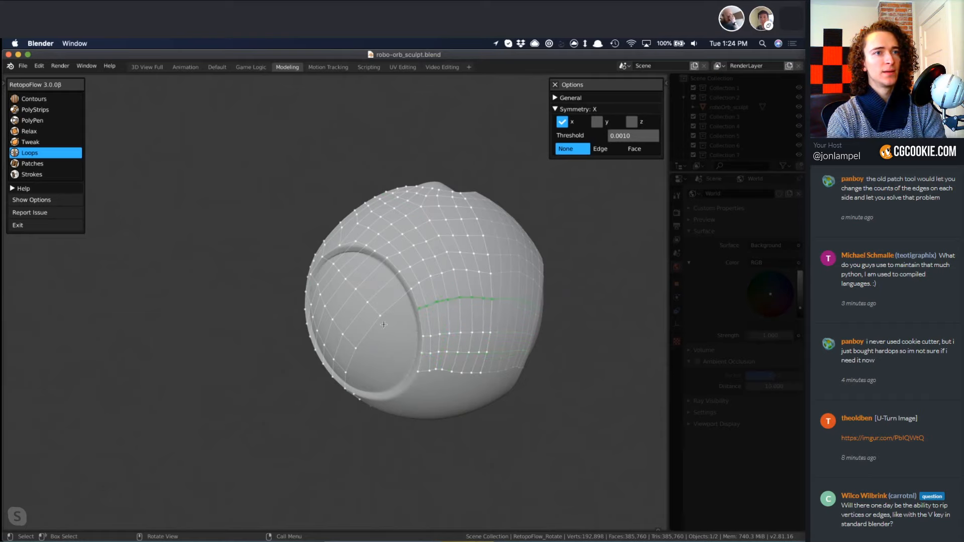
{"action": "middle_click_drag", "start_coordinate": [477, 329], "coordinate": [437, 313]}
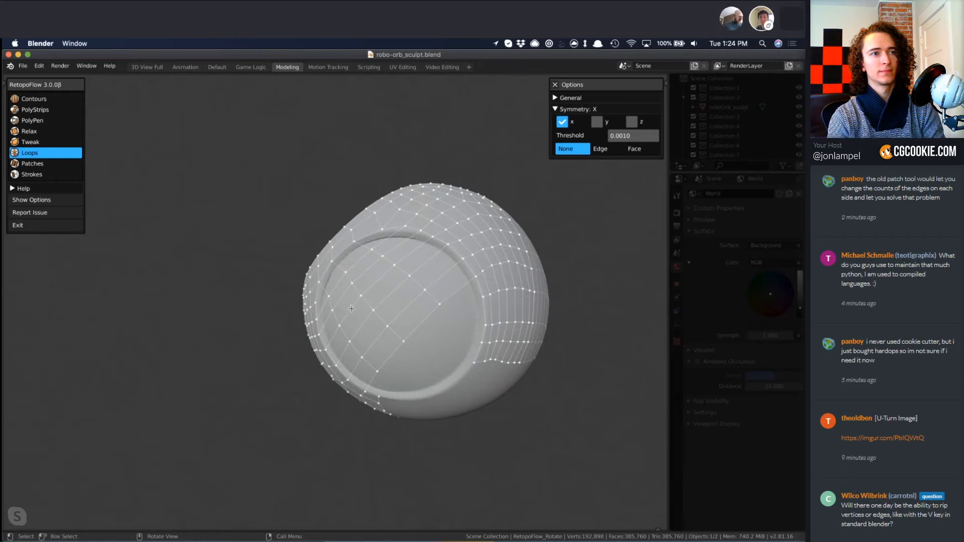
Extend the upper edge of the quads below the side gap with a new row of quads using Strokes.
{"action": "middle_click_drag", "start_coordinate": [510, 363], "coordinate": [518, 352]}
{"action": "mouse_move", "coordinate": [484, 354]}
{"action": "middle_mouse_down"}
{"action": "mouse_move", "coordinate": [442, 351]}
{"action": "mouse_move", "coordinate": [412, 330]}
{"action": "mouse_move", "coordinate": [430, 367]}
{"action": "mouse_move", "coordinate": [396, 347]}
{"action": "mouse_move", "coordinate": [382, 321]}
{"action": "middle_mouse_up"}
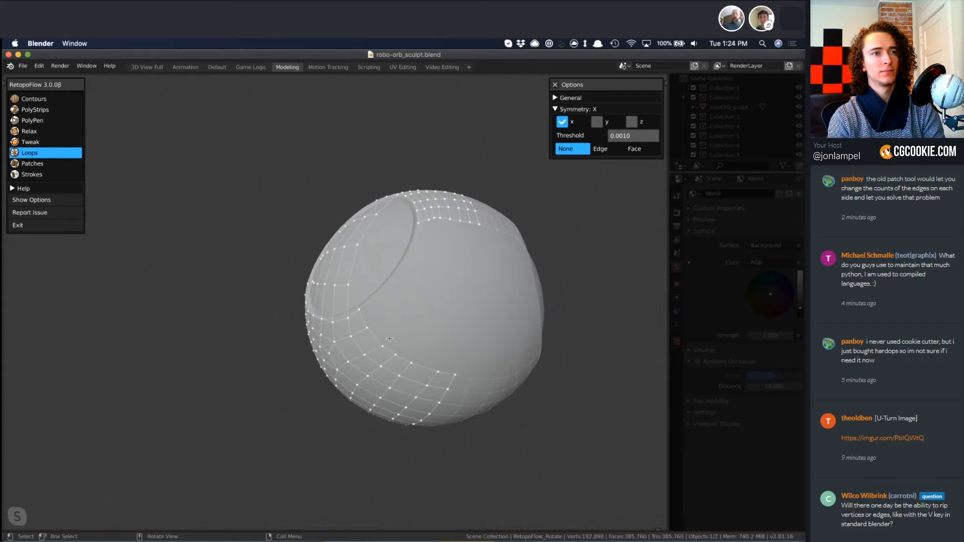
{"action": "key", "text": "8"}
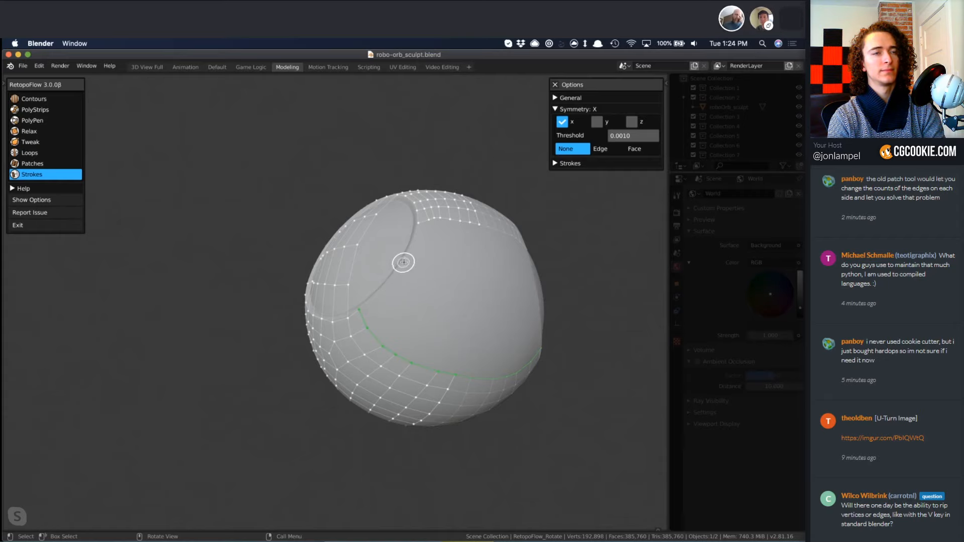
{"action": "left_click_drag", "start_coordinate": [402, 261], "coordinate": [487, 281]}
{"action": "mouse_move", "coordinate": [417, 288]}
{"action": "middle_mouse_down"}
{"action": "mouse_move", "coordinate": [440, 373]}
{"action": "mouse_move", "coordinate": [482, 362]}
{"action": "mouse_move", "coordinate": [433, 344]}
{"action": "middle_mouse_up"}
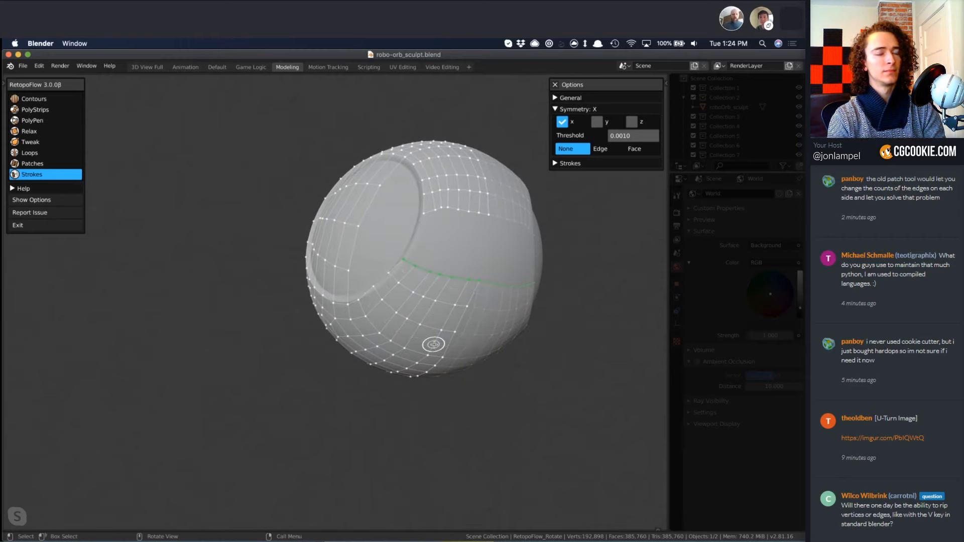
Even out the quads below the side gap and beside the eye rim with Tweak and Relax.
{"action": "key", "text": "5"}
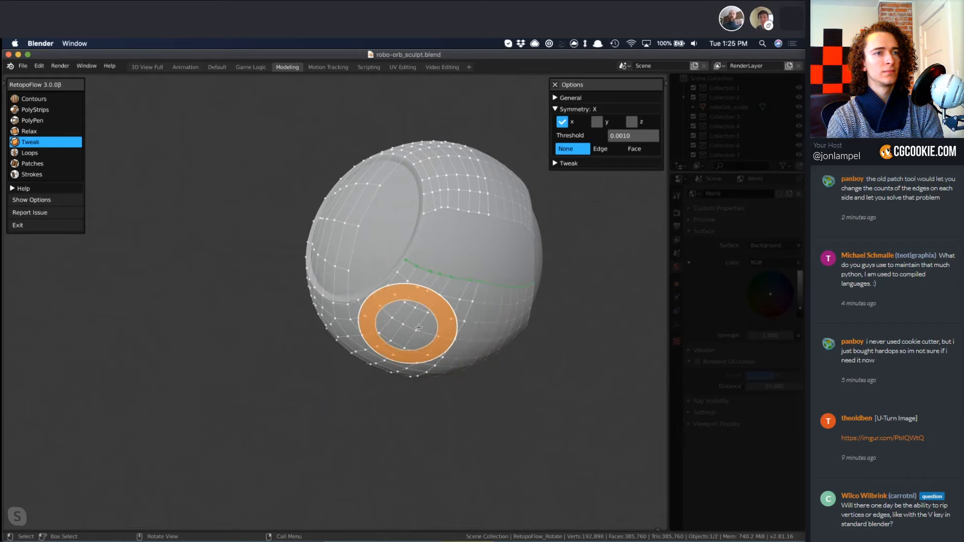
{"action": "key", "text": "4"}
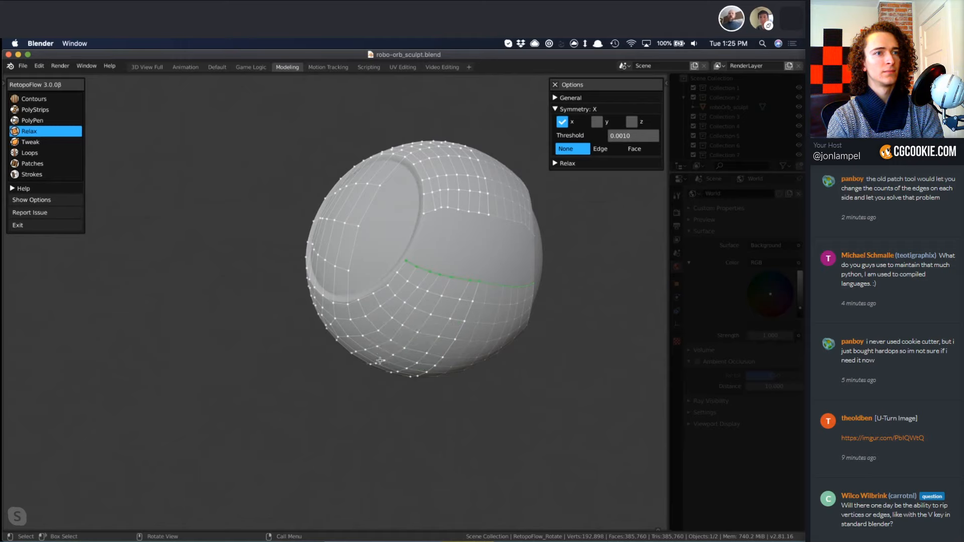
{"action": "mouse_move", "coordinate": [380, 361]}
{"action": "middle_mouse_down"}
{"action": "mouse_move", "coordinate": [386, 346]}
{"action": "mouse_move", "coordinate": [340, 366]}
{"action": "middle_mouse_up"}
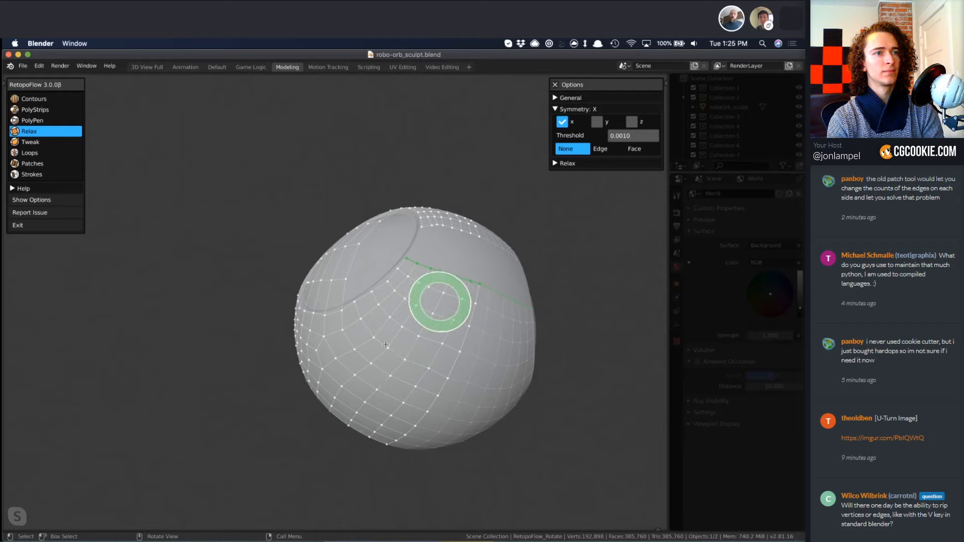
{"action": "mouse_move", "coordinate": [318, 388]}
{"action": "middle_mouse_down"}
{"action": "mouse_move", "coordinate": [352, 420]}
{"action": "mouse_move", "coordinate": [398, 315]}
{"action": "middle_mouse_up"}
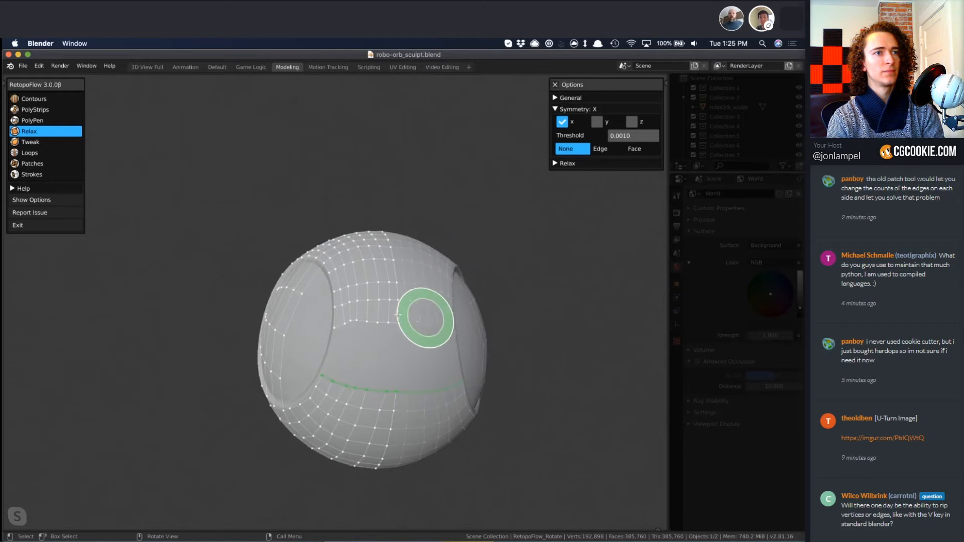
Select the upper and lower edge chains of the remaining side gap with Patches to compare their edge counts.
{"action": "key", "text": "4"}
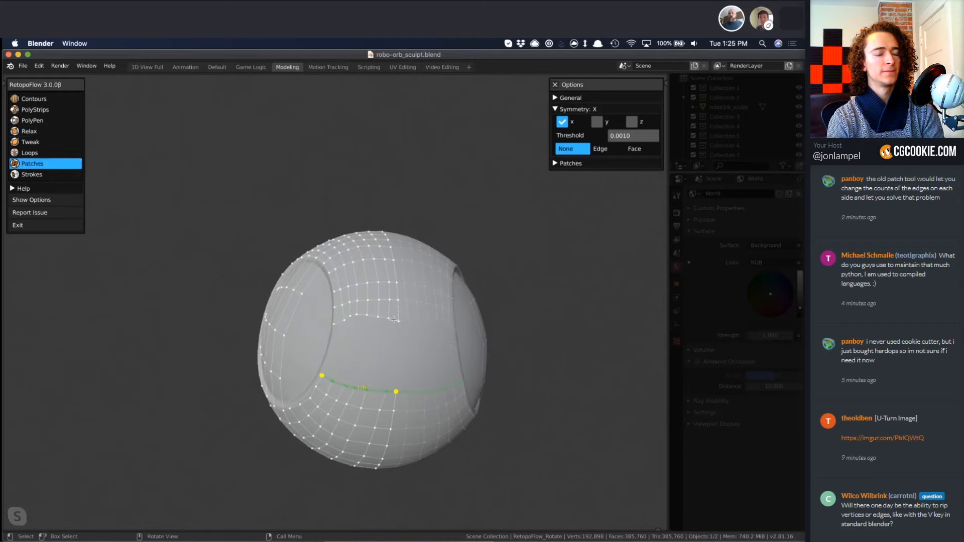
{"action": "left_click", "coordinate": [395, 321]}
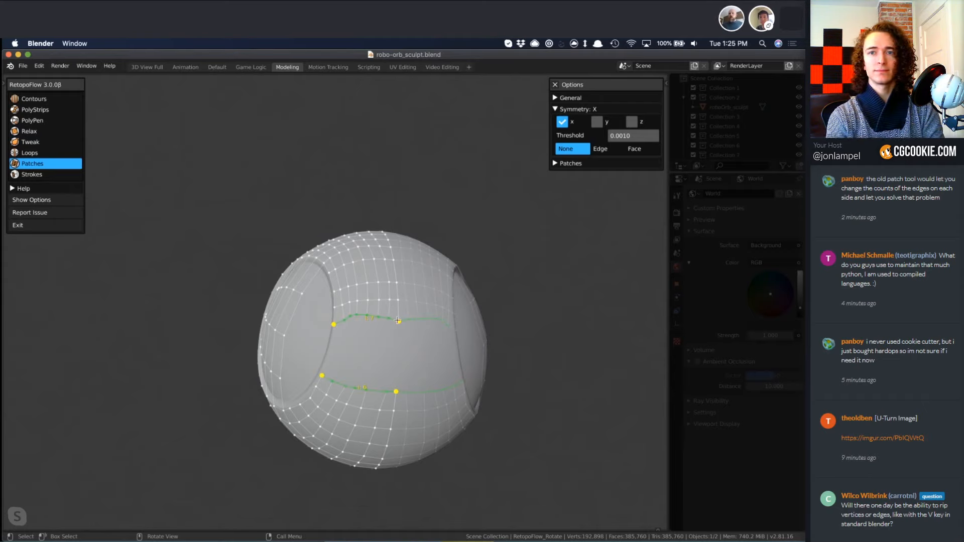
{"action": "middle_click_drag", "start_coordinate": [397, 320], "coordinate": [401, 387]}
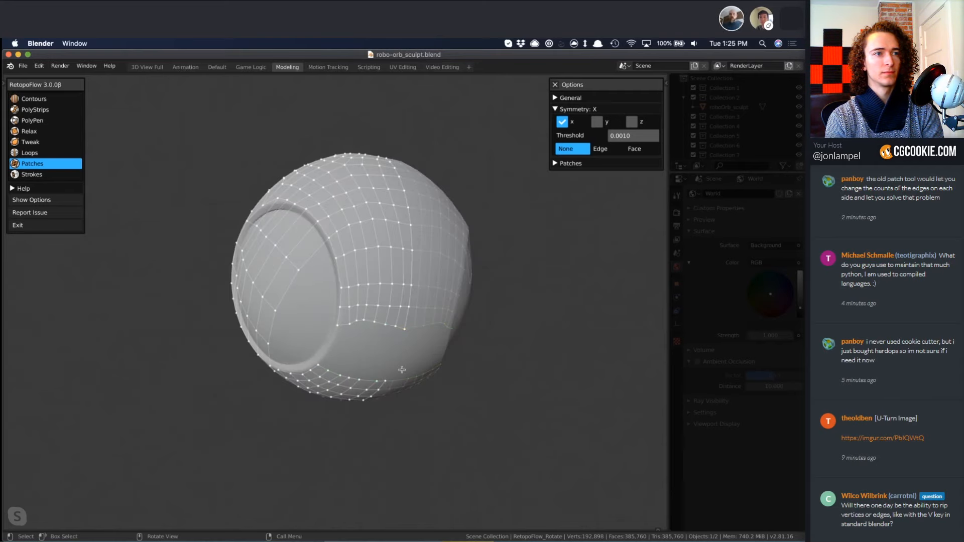
Dissolve the vertical edge loop beside the centre line with Loops and slide the remaining loops to even out the spacing.
{"action": "key", "text": "6"}
{"action": "middle_click_drag", "start_coordinate": [357, 264], "coordinate": [355, 400]}
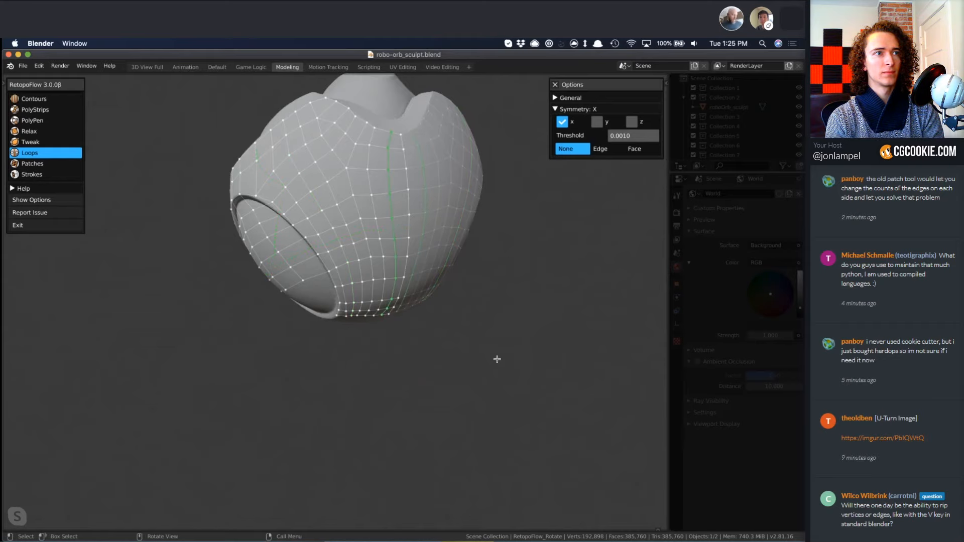
{"action": "key", "text": "x"}
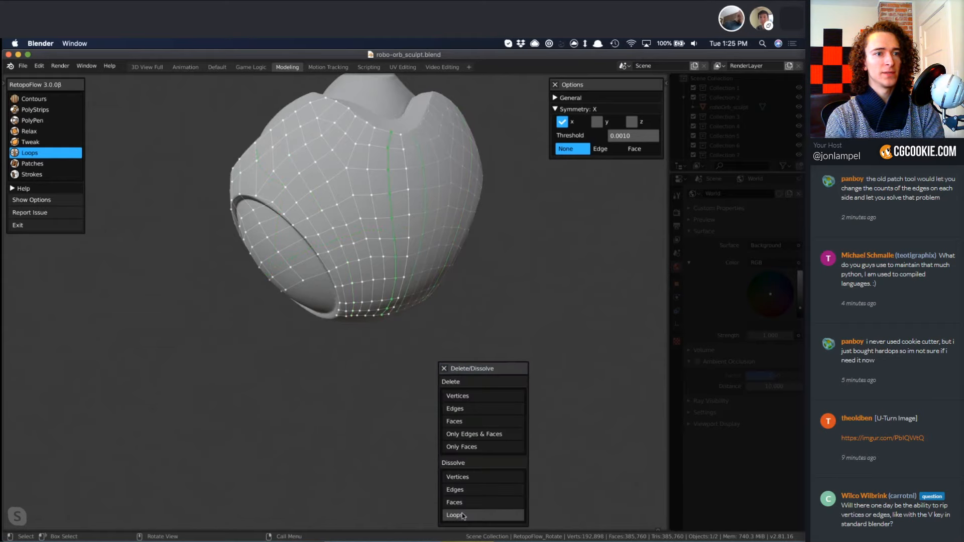
{"action": "left_click", "coordinate": [462, 515]}
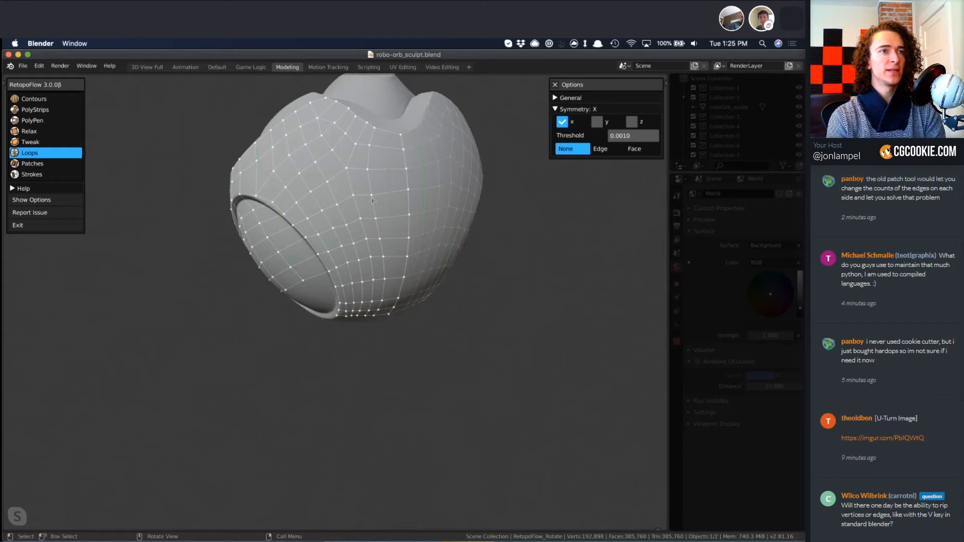
{"action": "key", "text": "a"}
{"action": "left_click", "coordinate": [379, 215]}
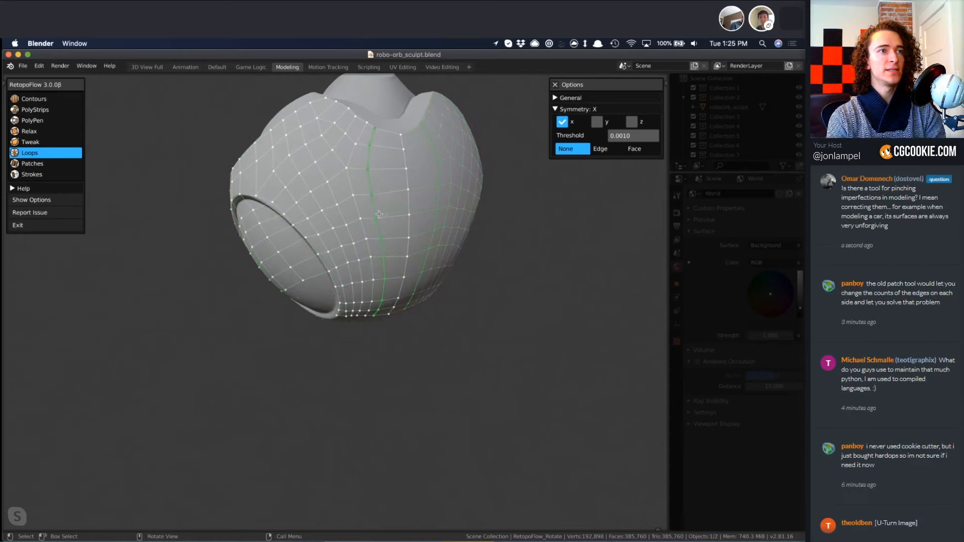
{"action": "left_click_drag", "start_coordinate": [386, 216], "coordinate": [387, 215]}
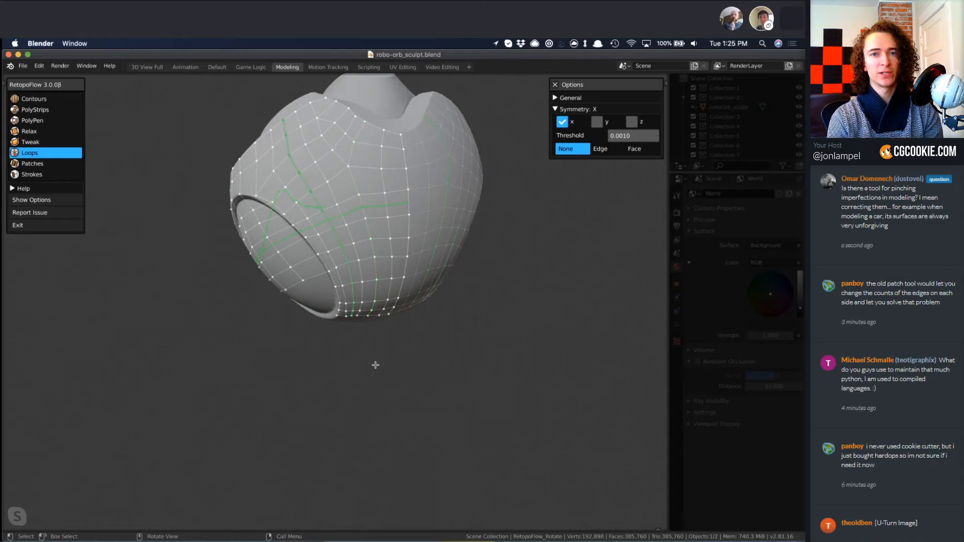
Fill the remaining side gap between its upper and lower edge chains with a Patches grid of quads.
{"action": "mouse_move", "coordinate": [375, 365]}
{"action": "middle_mouse_down"}
{"action": "mouse_move", "coordinate": [370, 179]}
{"action": "mouse_move", "coordinate": [405, 241]}
{"action": "mouse_move", "coordinate": [403, 278]}
{"action": "middle_mouse_up"}
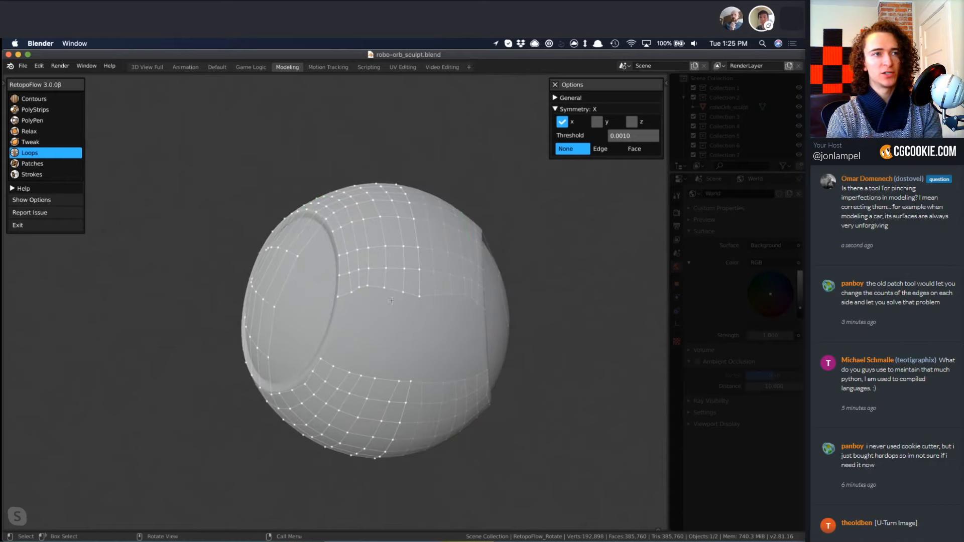
{"action": "key", "text": "7"}
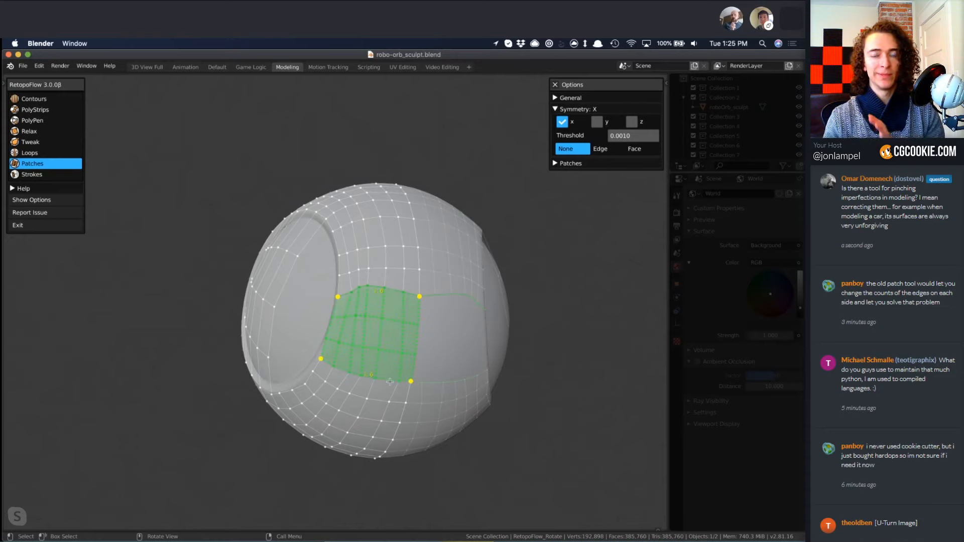
{"action": "key", "text": "Return"}
Enlarge the Relax brush and smooth the newly filled side quads together with the rows above and below.
{"action": "key", "text": "5"}
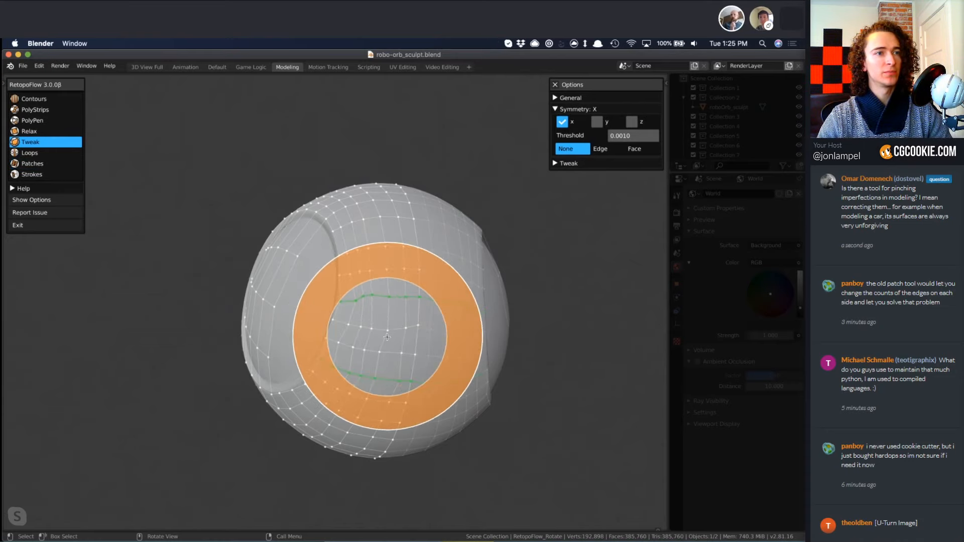
{"action": "key", "text": "4"}
{"action": "key", "text": "f"}
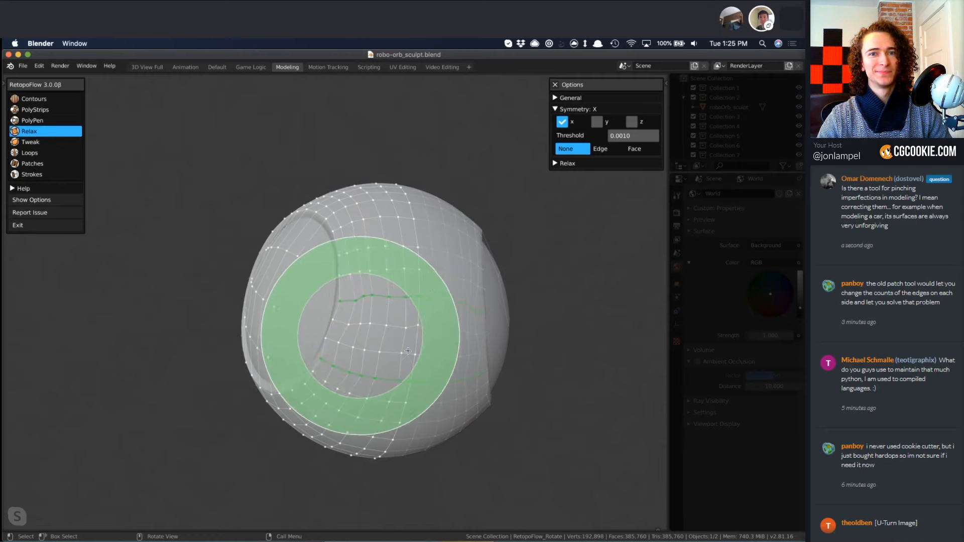
{"action": "left_click", "coordinate": [454, 337]}
{"action": "mouse_move", "coordinate": [406, 333]}
{"action": "left_mouse_down"}
{"action": "mouse_move", "coordinate": [380, 323]}
{"action": "mouse_move", "coordinate": [405, 294]}
{"action": "mouse_move", "coordinate": [357, 321]}
{"action": "mouse_move", "coordinate": [354, 367]}
{"action": "mouse_move", "coordinate": [402, 258]}
{"action": "mouse_move", "coordinate": [344, 302]}
{"action": "mouse_move", "coordinate": [370, 254]}
{"action": "mouse_move", "coordinate": [374, 329]}
{"action": "left_mouse_up"}
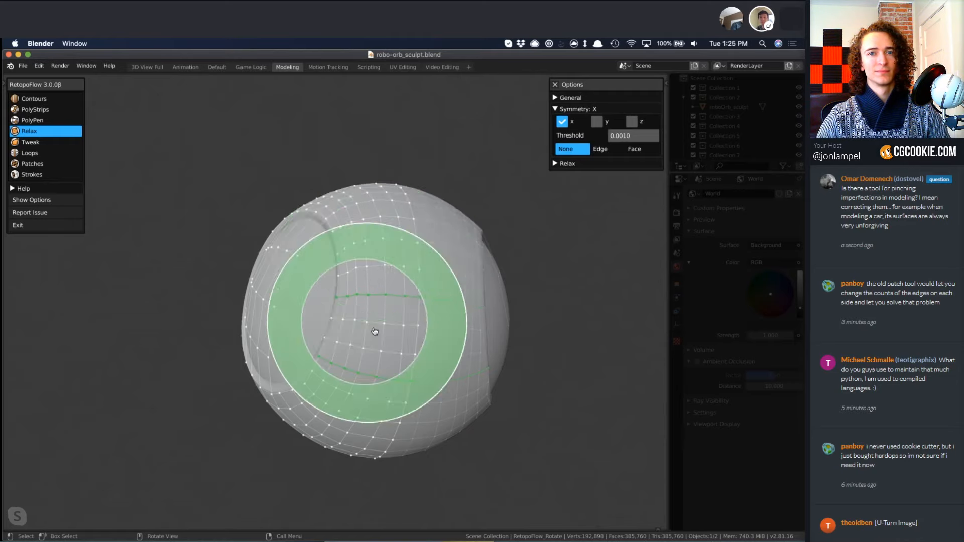
{"action": "middle_click_drag", "start_coordinate": [375, 329], "coordinate": [411, 346]}
Relax the quads around the lower part of the eye rim.
{"action": "key", "text": "5"}
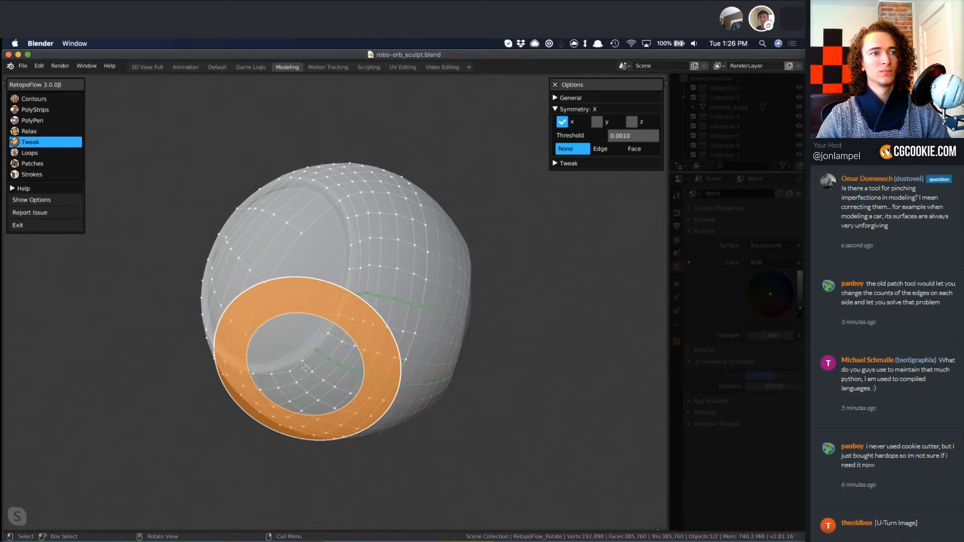
{"action": "key", "text": "4"}
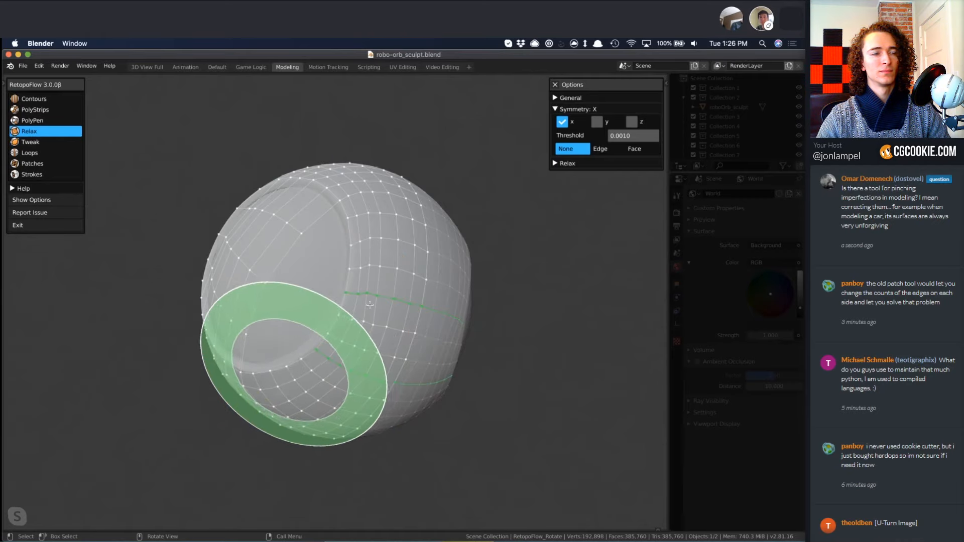
{"action": "middle_click_drag", "start_coordinate": [294, 381], "coordinate": [299, 341]}
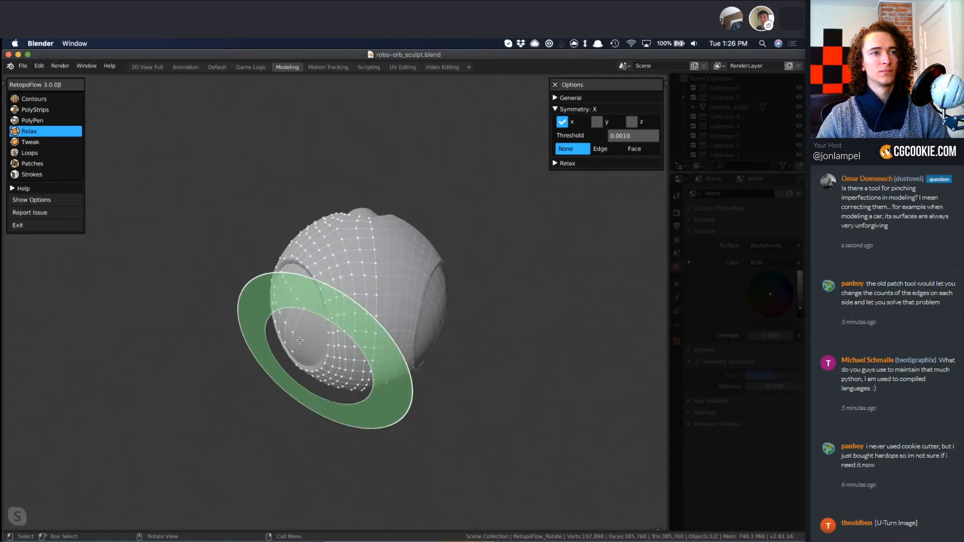
{"action": "scroll", "coordinate": [314, 342], "scroll_direction": "up", "scroll_amount": 3}
Extend the open mesh edge along the front rim inward across the groove with a strip of quads using Strokes.
{"action": "key", "text": "3"}
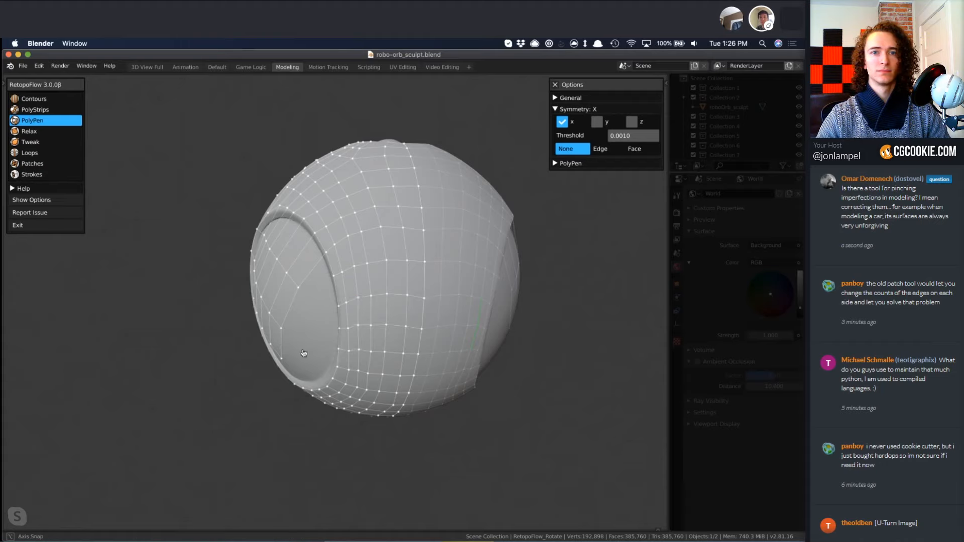
{"action": "middle_click_drag", "start_coordinate": [366, 344], "coordinate": [368, 351]}
{"action": "scroll", "coordinate": [312, 350], "scroll_direction": "down", "scroll_amount": 5}
{"action": "middle_click_drag", "start_coordinate": [368, 389], "coordinate": [409, 417]}
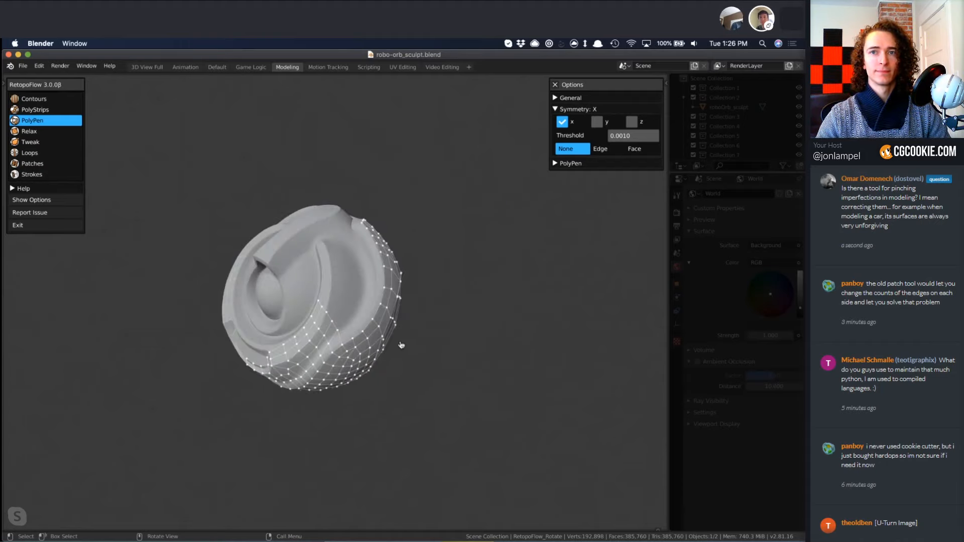
{"action": "middle_click_drag", "start_coordinate": [401, 345], "coordinate": [363, 351]}
{"action": "scroll", "coordinate": [414, 313], "scroll_direction": "up", "scroll_amount": 2}
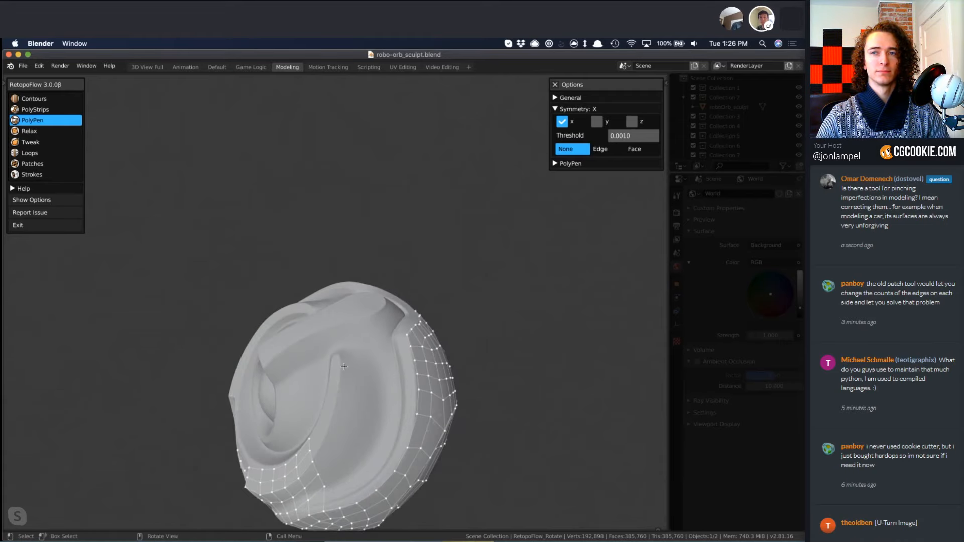
{"action": "key", "text": "8"}
{"action": "mouse_move", "coordinate": [409, 344]}
{"action": "left_mouse_down"}
{"action": "mouse_move", "coordinate": [397, 467]}
{"action": "mouse_move", "coordinate": [351, 502]}
{"action": "left_mouse_up"}
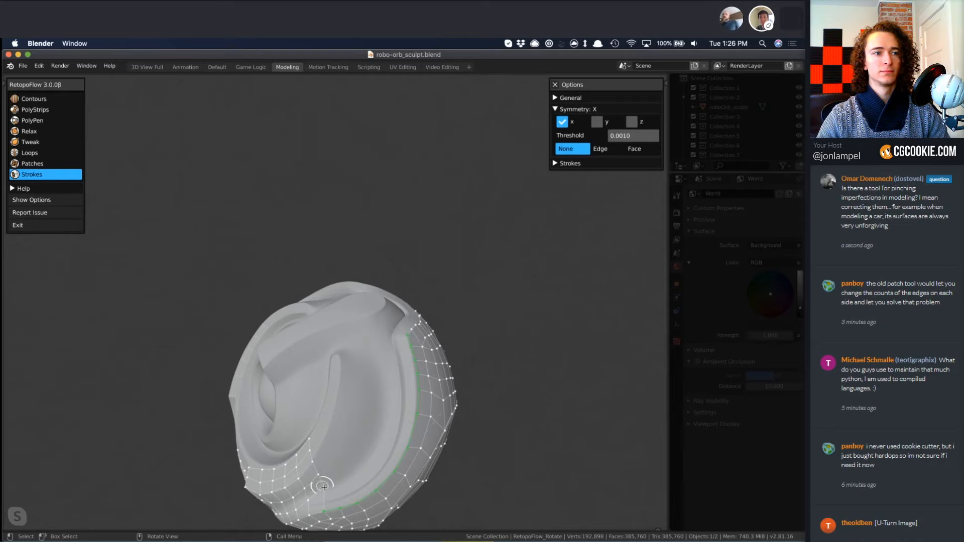
{"action": "mouse_move", "coordinate": [326, 486]}
{"action": "left_mouse_down"}
{"action": "mouse_move", "coordinate": [362, 435]}
{"action": "mouse_move", "coordinate": [374, 394]}
{"action": "mouse_move", "coordinate": [355, 350]}
{"action": "left_mouse_up"}
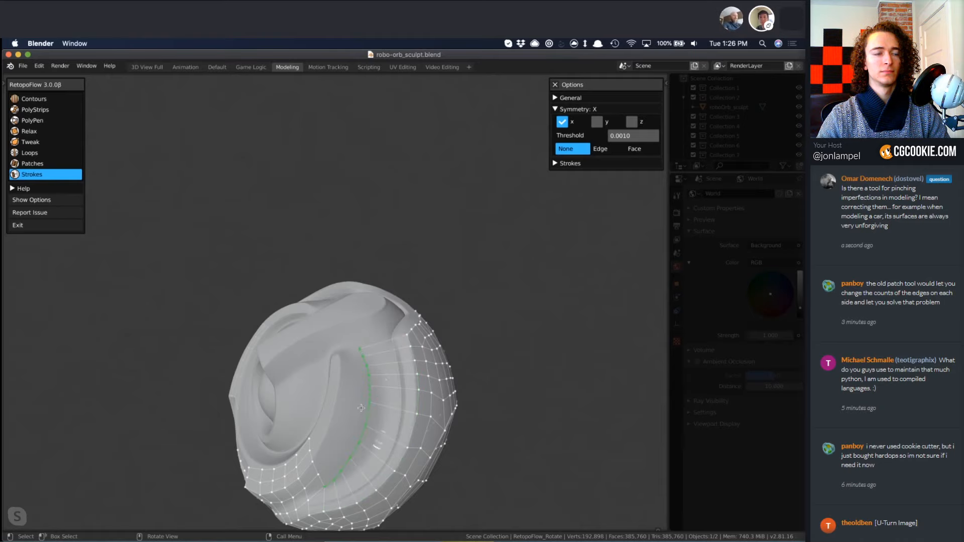
Slide the inner edge loop of the new groove strip closer to the front rim with Loops and switch to PolyPen.
{"action": "mouse_move", "coordinate": [361, 408]}
{"action": "middle_mouse_down"}
{"action": "mouse_move", "coordinate": [348, 443]}
{"action": "mouse_move", "coordinate": [323, 340]}
{"action": "mouse_move", "coordinate": [355, 267]}
{"action": "mouse_move", "coordinate": [360, 284]}
{"action": "mouse_move", "coordinate": [323, 270]}
{"action": "mouse_move", "coordinate": [311, 243]}
{"action": "mouse_move", "coordinate": [320, 221]}
{"action": "middle_mouse_up"}
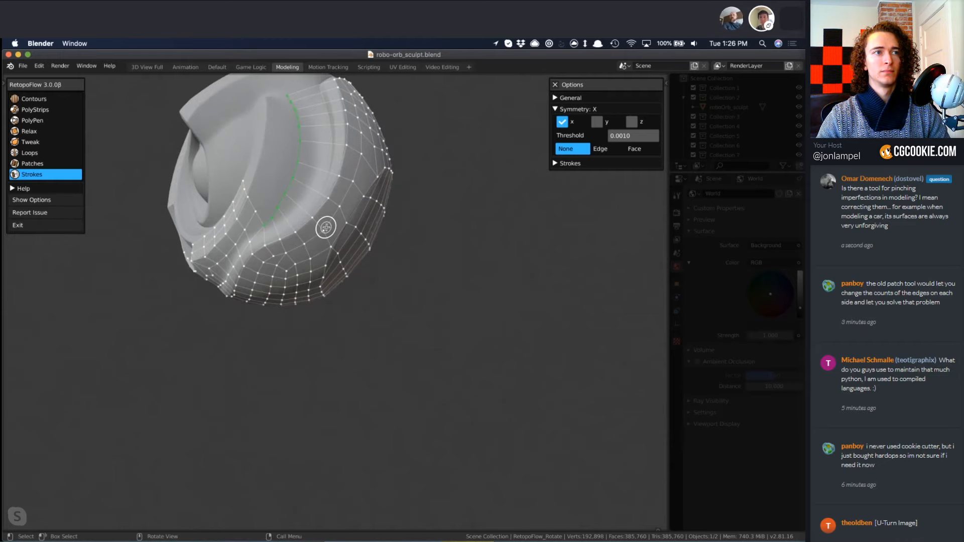
{"action": "key", "text": "6"}
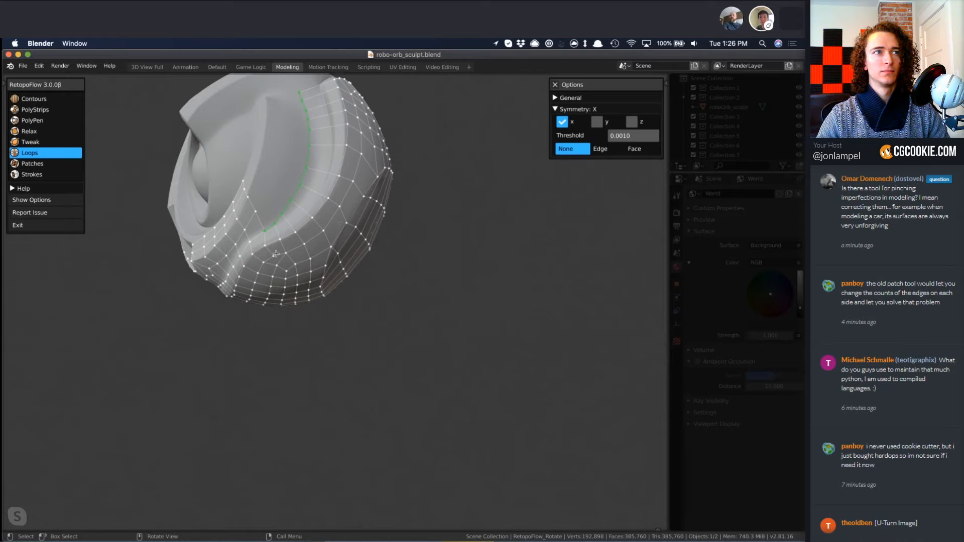
{"action": "middle_click_drag", "start_coordinate": [275, 254], "coordinate": [304, 246]}
{"action": "key", "text": "3"}
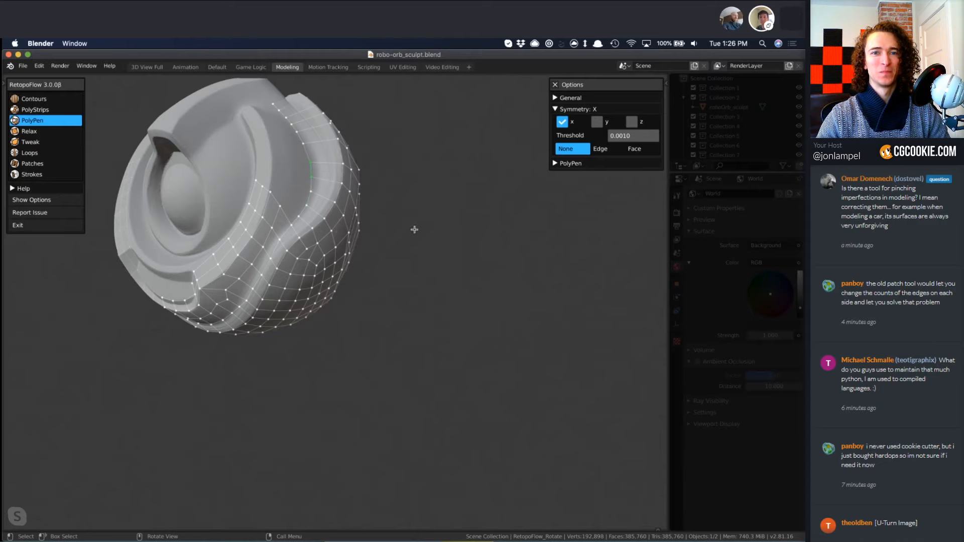
Fill the front groove with quads using Strokes, continuing the lower rows up along the inner ridge and joining the front rim strip.
{"action": "mouse_move", "coordinate": [414, 229]}
{"action": "middle_mouse_down"}
{"action": "mouse_move", "coordinate": [408, 312]}
{"action": "mouse_move", "coordinate": [387, 342]}
{"action": "mouse_move", "coordinate": [305, 358]}
{"action": "middle_mouse_up"}
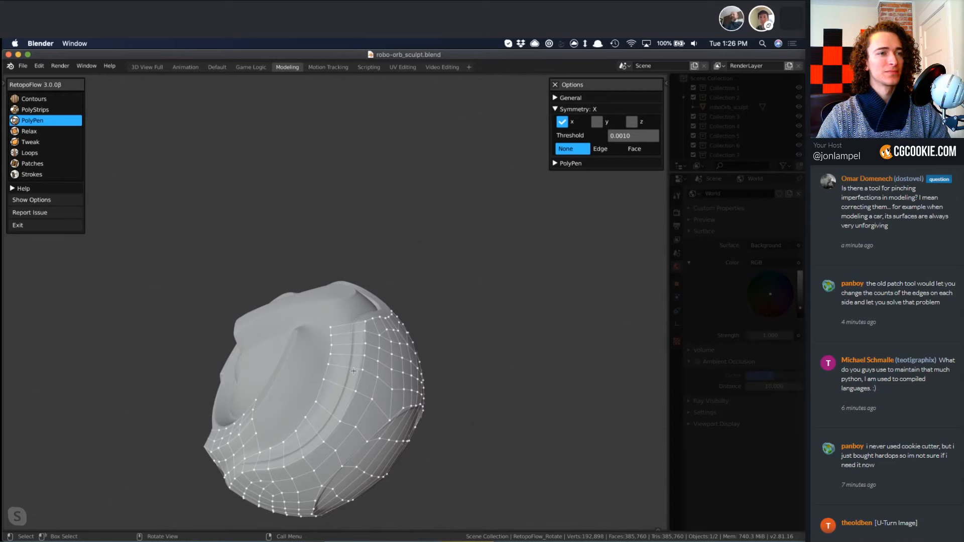
{"action": "middle_click_drag", "start_coordinate": [371, 411], "coordinate": [357, 376]}
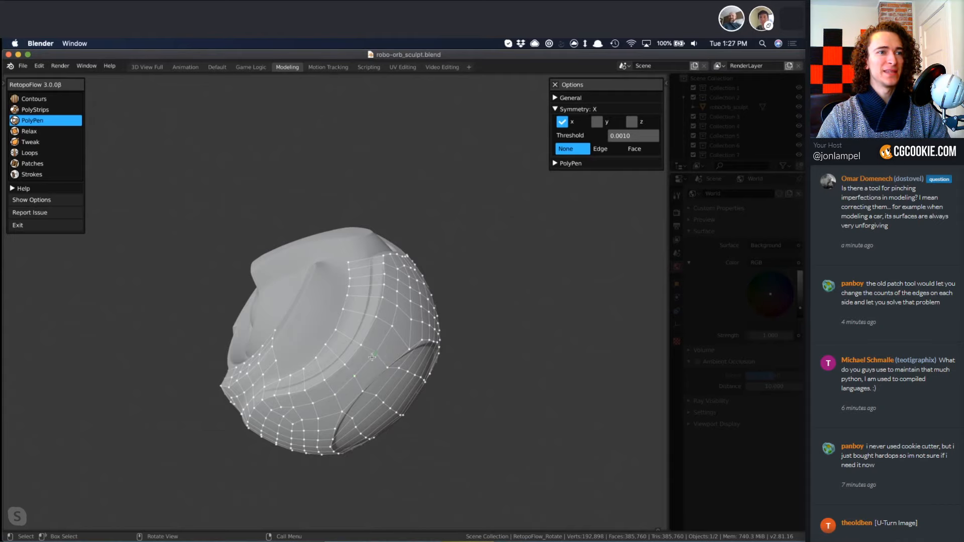
{"action": "mouse_move", "coordinate": [342, 366]}
{"action": "middle_mouse_down"}
{"action": "mouse_move", "coordinate": [423, 376]}
{"action": "mouse_move", "coordinate": [343, 409]}
{"action": "middle_mouse_up"}
{"action": "key", "text": "8"}
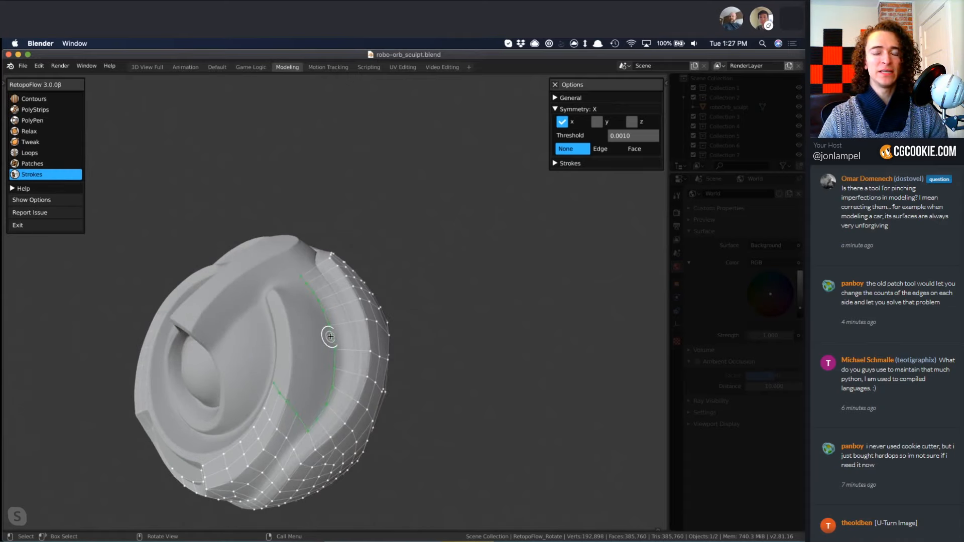
{"action": "key", "text": "alt+a"}
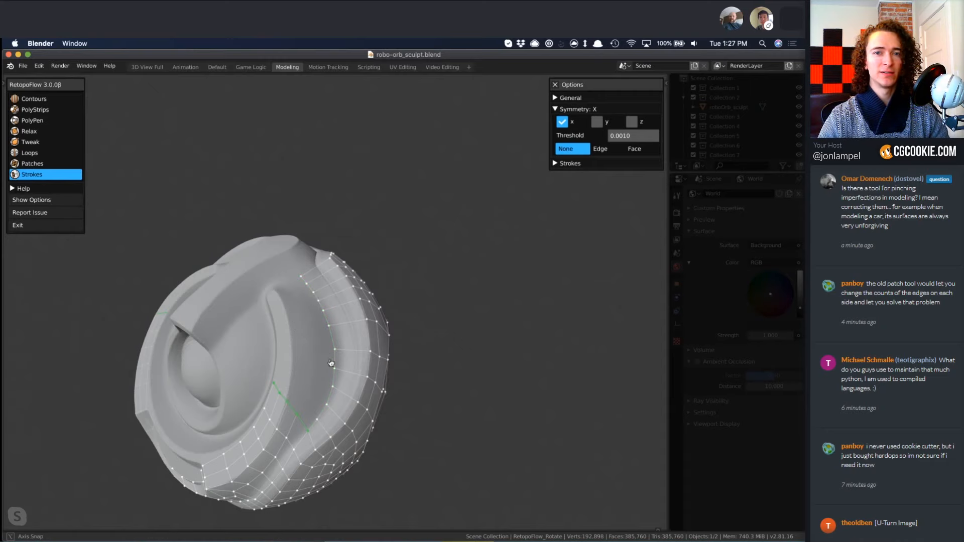
{"action": "middle_click_drag", "start_coordinate": [278, 387], "coordinate": [272, 264]}
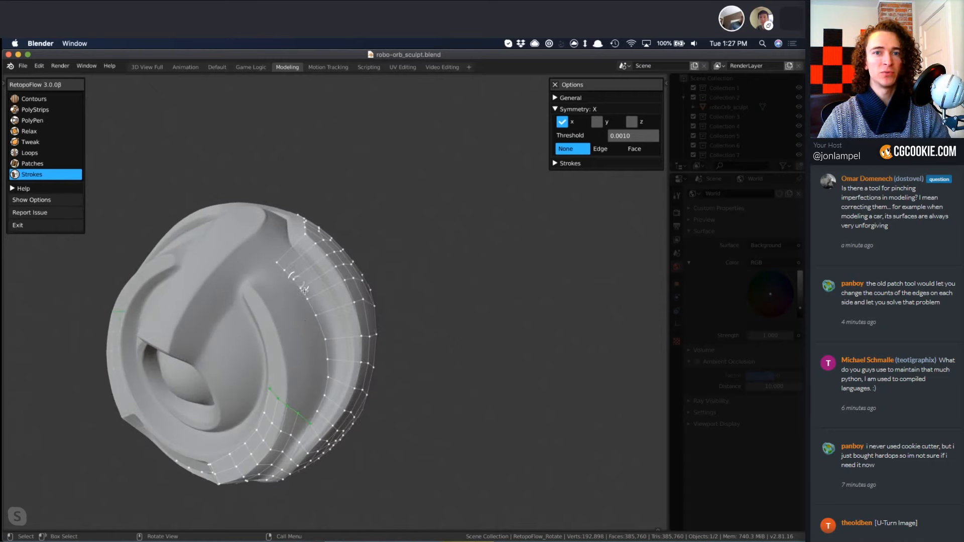
{"action": "left_click_drag", "start_coordinate": [293, 296], "coordinate": [249, 319]}
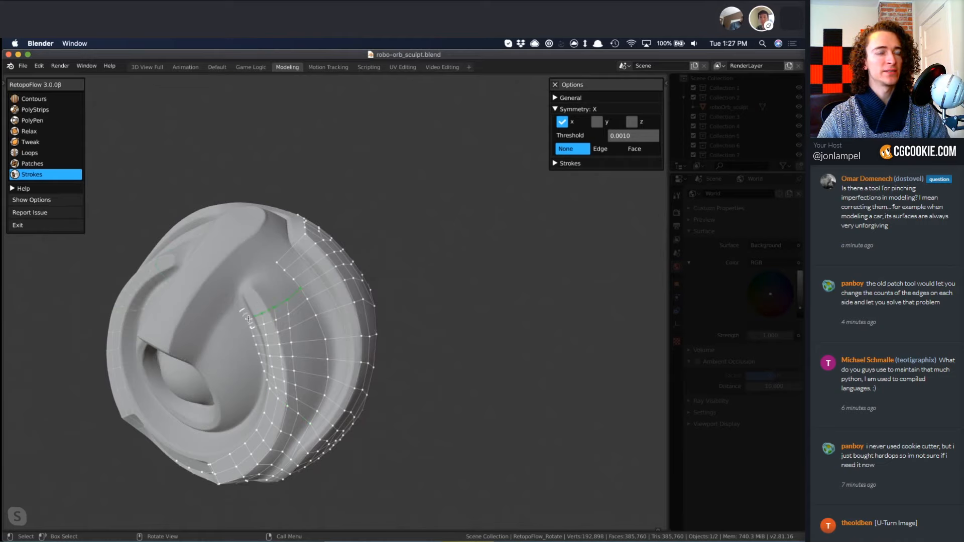
Even out the new groove and ridge quads by alternating the Tweak and Relax brushes.
{"action": "key", "text": "5"}
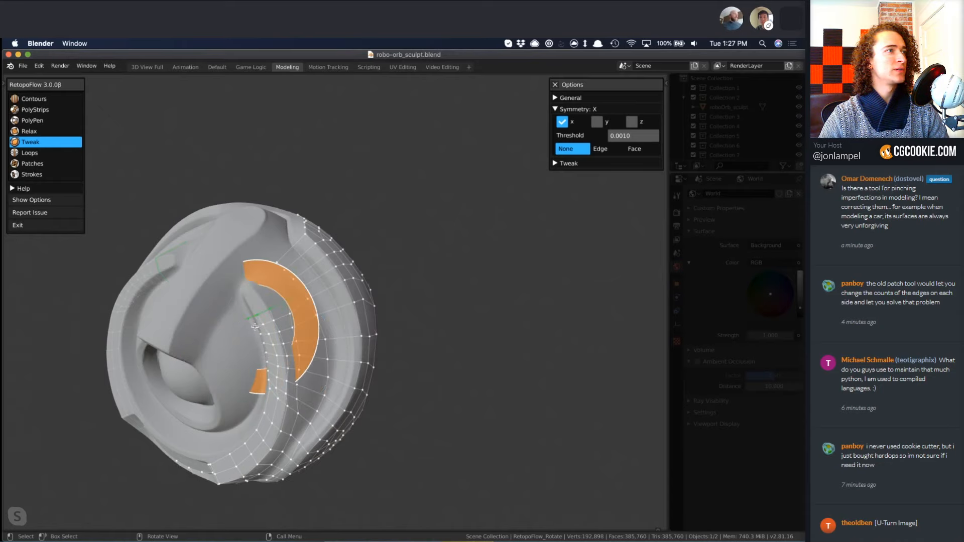
{"action": "key", "text": "4"}
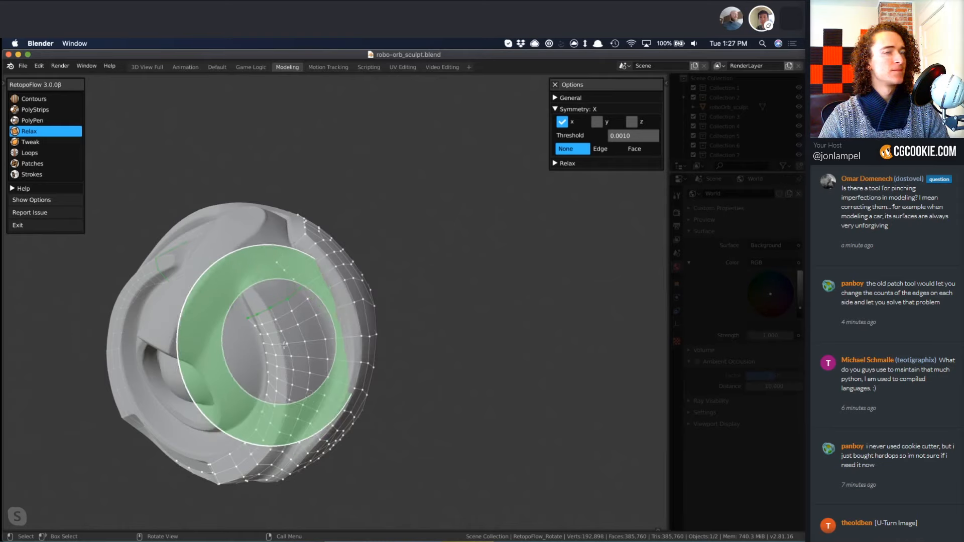
{"action": "mouse_move", "coordinate": [248, 364]}
{"action": "middle_mouse_down"}
{"action": "mouse_move", "coordinate": [273, 316]}
{"action": "mouse_move", "coordinate": [271, 336]}
{"action": "middle_mouse_up"}
{"action": "key", "text": "5"}
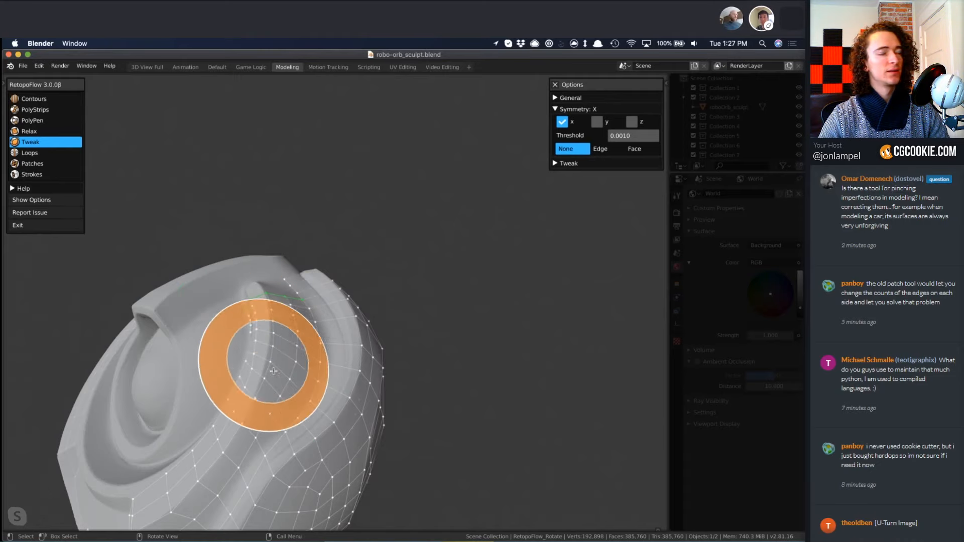
{"action": "mouse_move", "coordinate": [289, 321]}
{"action": "middle_mouse_down"}
{"action": "mouse_move", "coordinate": [296, 334]}
{"action": "mouse_move", "coordinate": [347, 321]}
{"action": "middle_mouse_up"}
{"action": "key", "text": "4"}
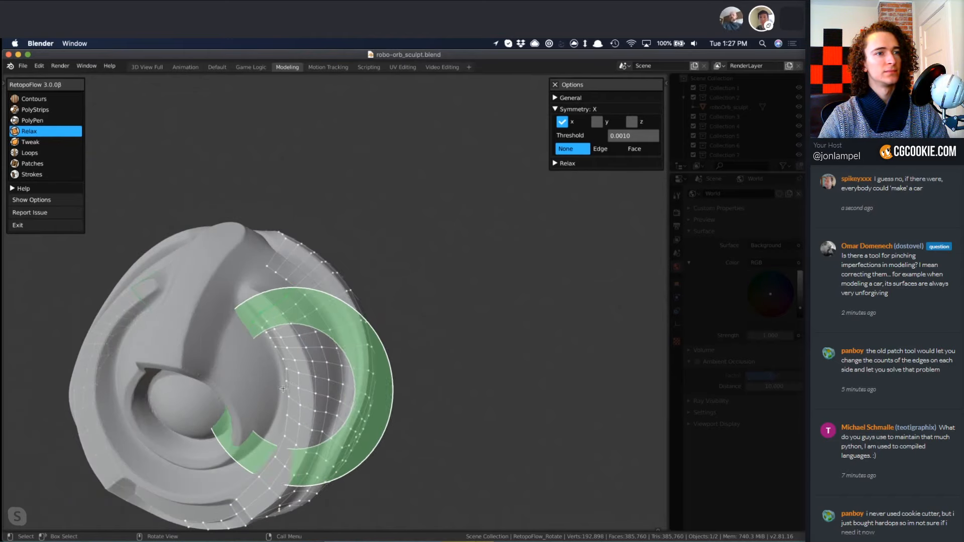
Relax the quad rows between the inner ridge and the front rim.
{"action": "key", "text": "3"}
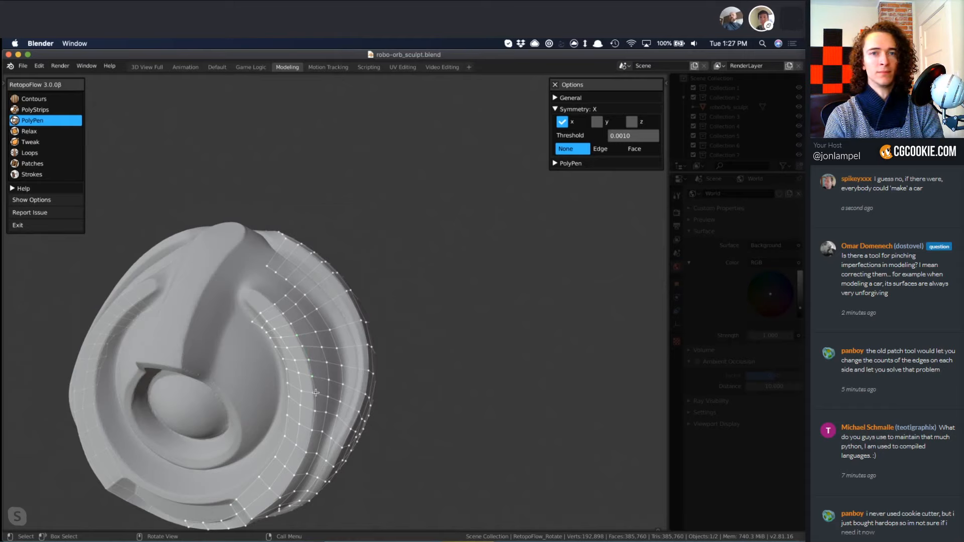
{"action": "key", "text": "4"}
{"action": "mouse_move", "coordinate": [279, 454]}
{"action": "middle_mouse_down"}
{"action": "mouse_move", "coordinate": [340, 327]}
{"action": "mouse_move", "coordinate": [332, 364]}
{"action": "mouse_move", "coordinate": [350, 382]}
{"action": "mouse_move", "coordinate": [345, 323]}
{"action": "middle_mouse_up"}
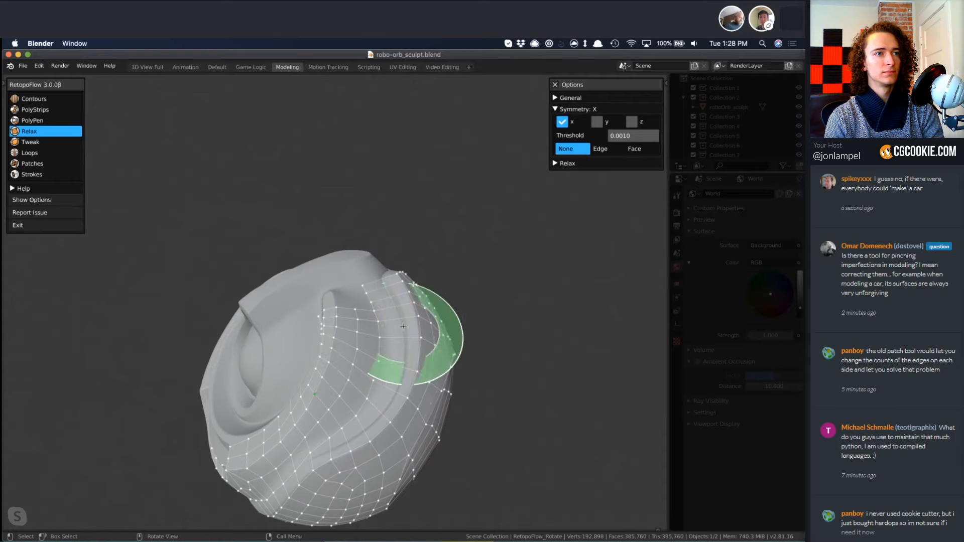
{"action": "mouse_move", "coordinate": [441, 321]}
{"action": "middle_mouse_down"}
{"action": "mouse_move", "coordinate": [450, 415]}
{"action": "mouse_move", "coordinate": [392, 420]}
{"action": "mouse_move", "coordinate": [292, 379]}
{"action": "middle_mouse_up"}
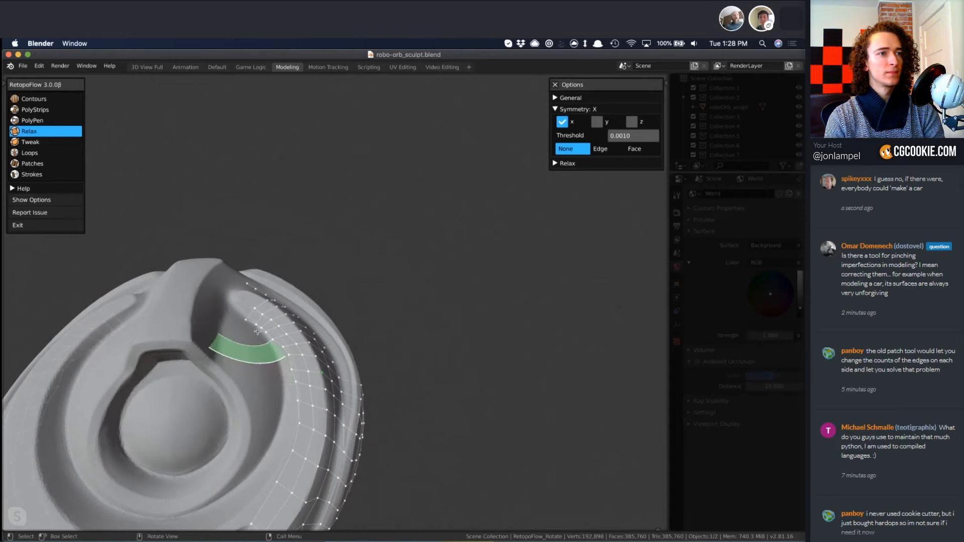
Shrink the Tweak brush, reposition the end vertices near the ridge's upper tip, and relax the surrounding quads.
{"action": "key", "text": "5"}
{"action": "key", "text": "f"}
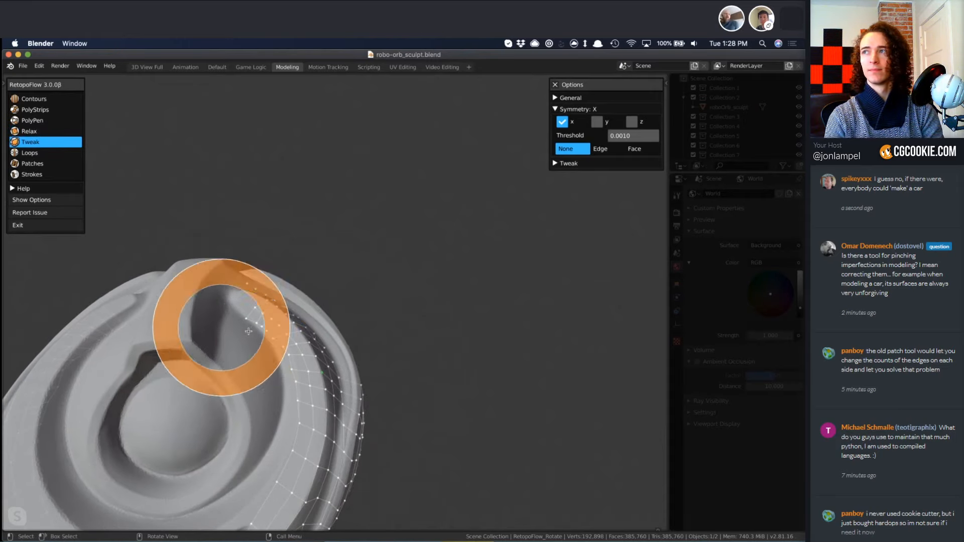
{"action": "left_click", "coordinate": [236, 330]}
{"action": "left_click_drag", "start_coordinate": [258, 320], "coordinate": [270, 306]}
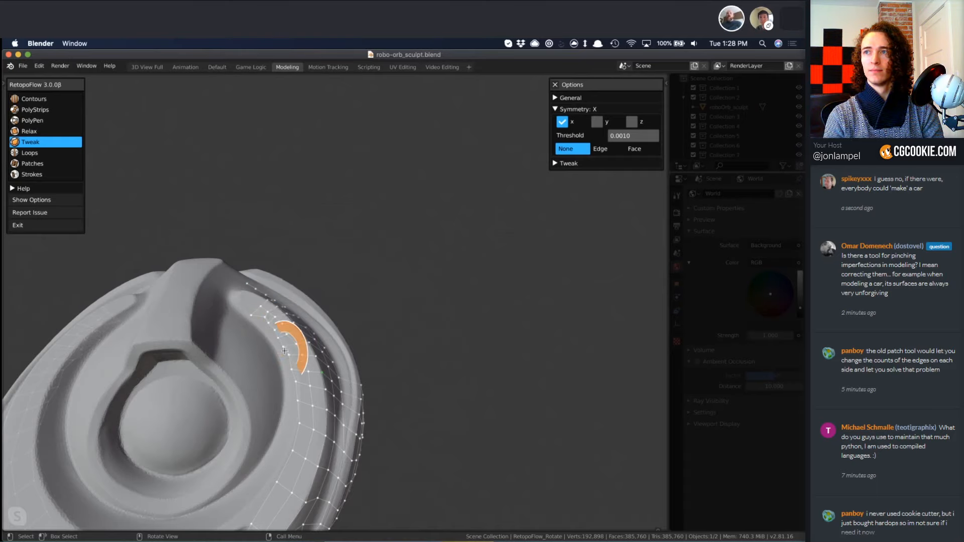
{"action": "key", "text": "4"}
{"action": "left_click_drag", "start_coordinate": [285, 353], "coordinate": [273, 316]}
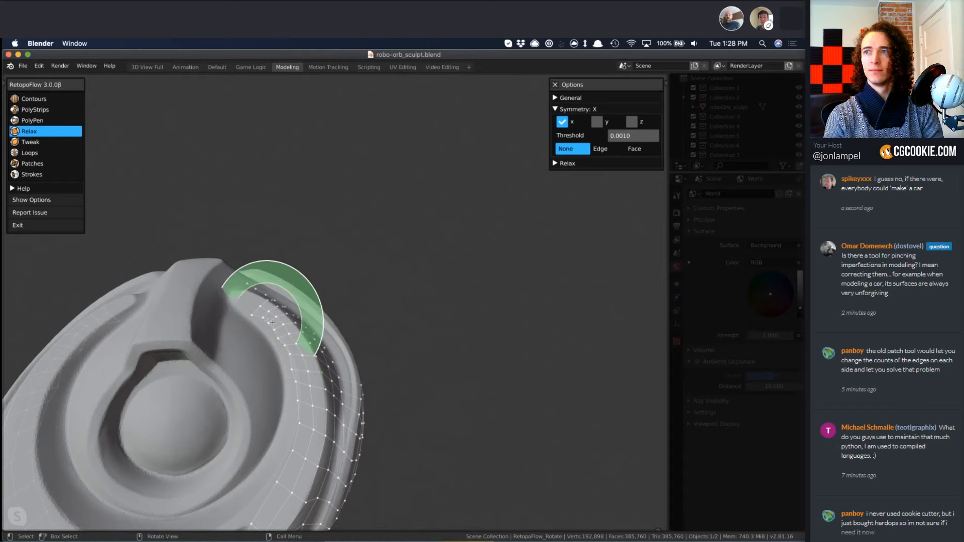
Smooth the quads along the ridge with Relax and tweak the inner corner vertex at its upper end onto the ridge edge.
{"action": "scroll", "coordinate": [302, 314], "scroll_direction": "up", "scroll_amount": 4}
{"action": "mouse_move", "coordinate": [335, 326]}
{"action": "middle_mouse_down"}
{"action": "mouse_move", "coordinate": [299, 372]}
{"action": "mouse_move", "coordinate": [276, 375]}
{"action": "middle_mouse_up"}
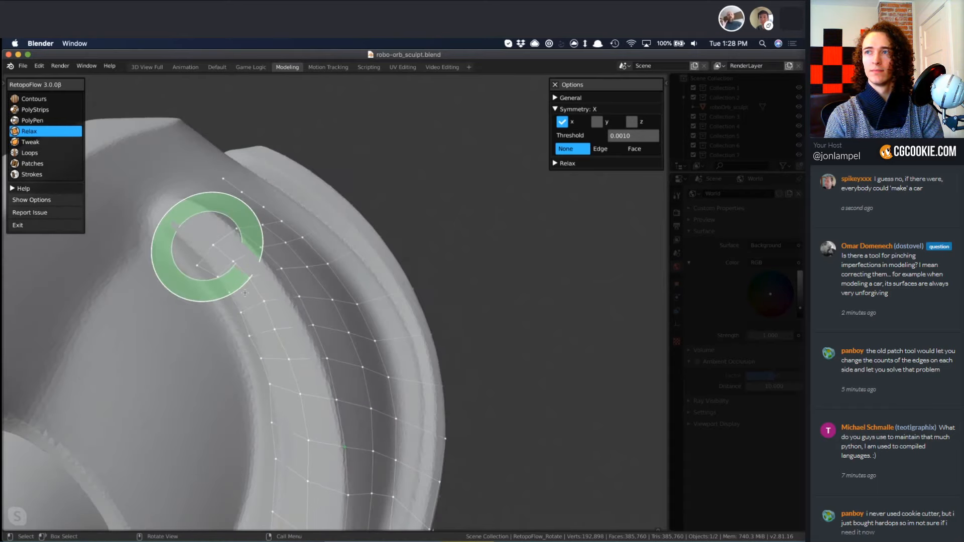
{"action": "mouse_move", "coordinate": [209, 247]}
{"action": "left_mouse_down"}
{"action": "mouse_move", "coordinate": [295, 429]}
{"action": "mouse_move", "coordinate": [304, 481]}
{"action": "mouse_move", "coordinate": [282, 339]}
{"action": "mouse_move", "coordinate": [226, 237]}
{"action": "mouse_move", "coordinate": [273, 386]}
{"action": "left_mouse_up"}
{"action": "key", "text": "5"}
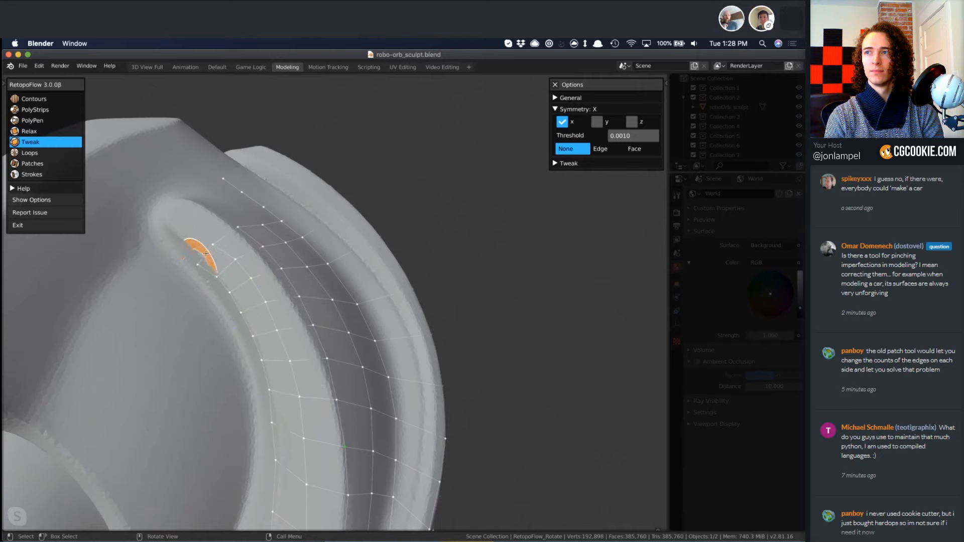
{"action": "left_click_drag", "start_coordinate": [196, 261], "coordinate": [205, 249]}
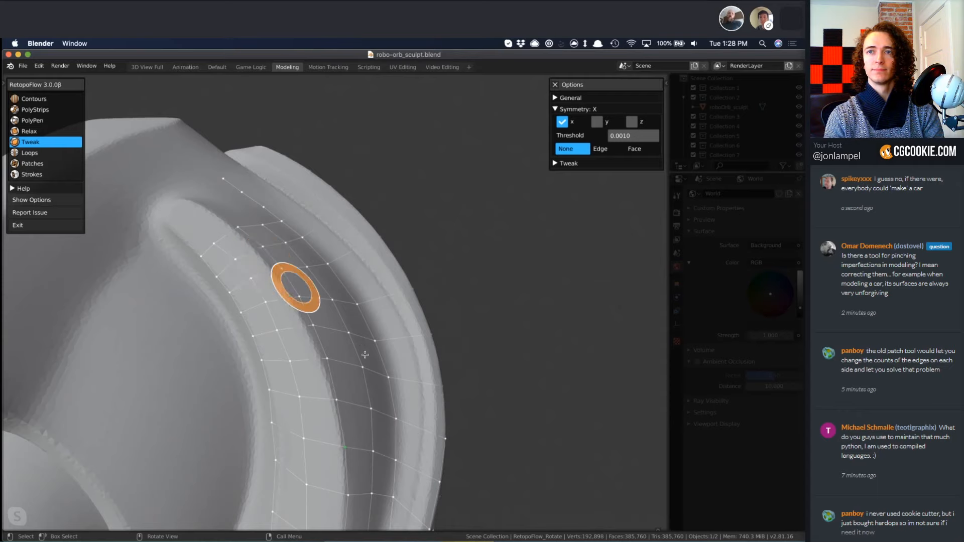
Refine the vertices along the ridge's inner edge and side wall with Tweak and Relax.
{"action": "mouse_move", "coordinate": [279, 284]}
{"action": "middle_mouse_down"}
{"action": "mouse_move", "coordinate": [274, 364]}
{"action": "mouse_move", "coordinate": [341, 301]}
{"action": "middle_mouse_up"}
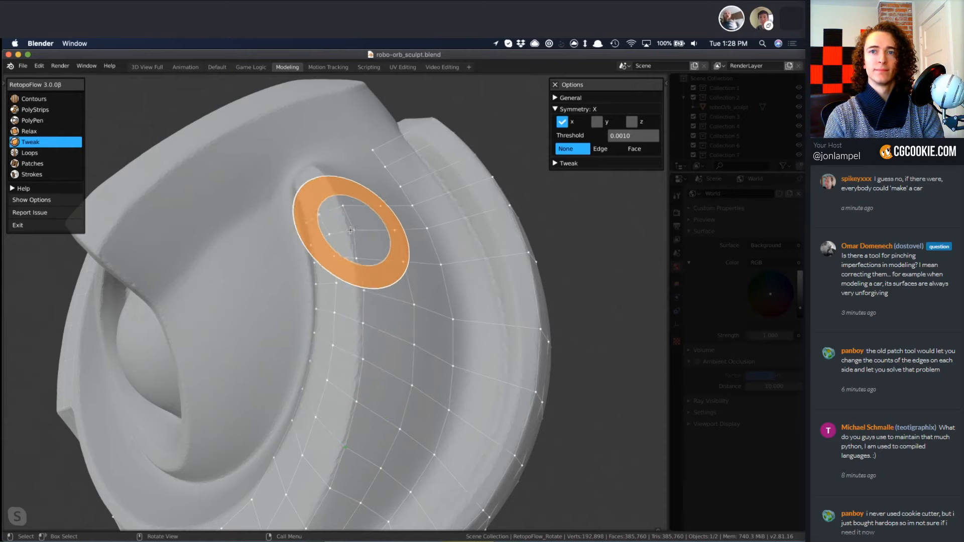
{"action": "key", "text": "x"}
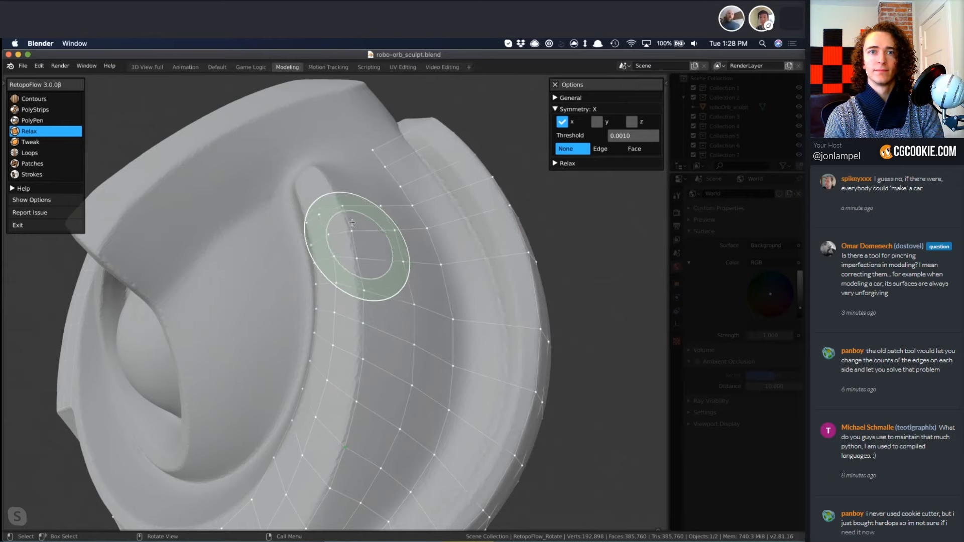
{"action": "key", "text": "5"}
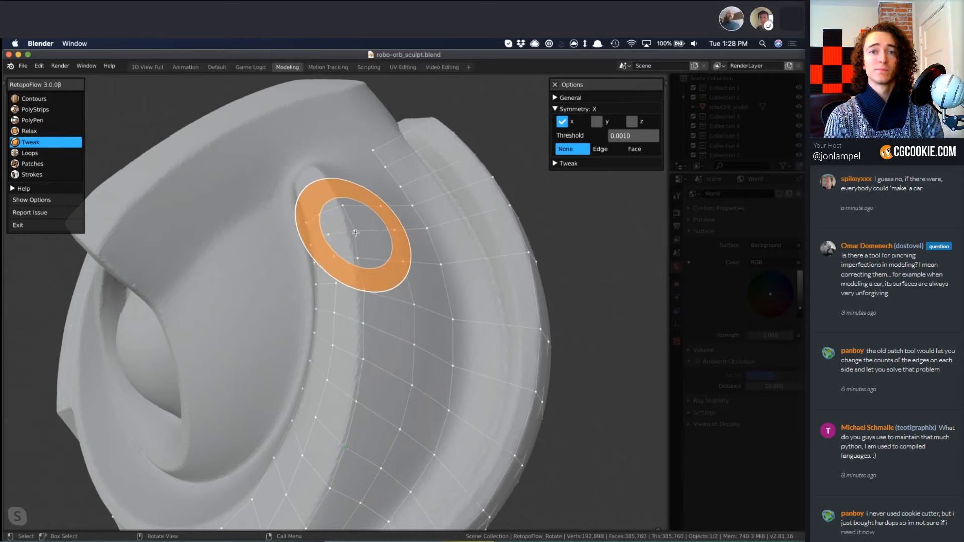
{"action": "mouse_move", "coordinate": [365, 421]}
{"action": "middle_mouse_down"}
{"action": "mouse_move", "coordinate": [431, 379]}
{"action": "mouse_move", "coordinate": [454, 409]}
{"action": "mouse_move", "coordinate": [452, 379]}
{"action": "mouse_move", "coordinate": [407, 292]}
{"action": "middle_mouse_up"}
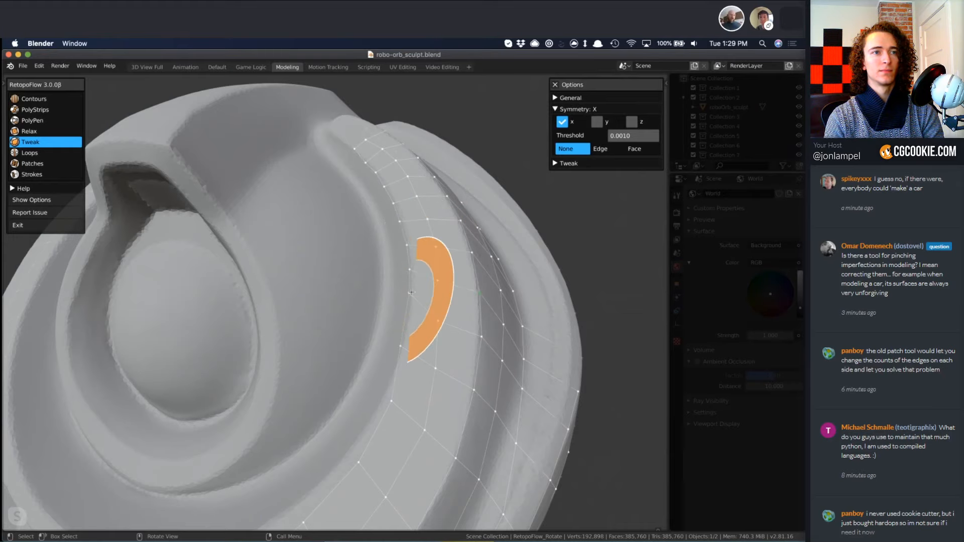
{"action": "key", "text": "z"}
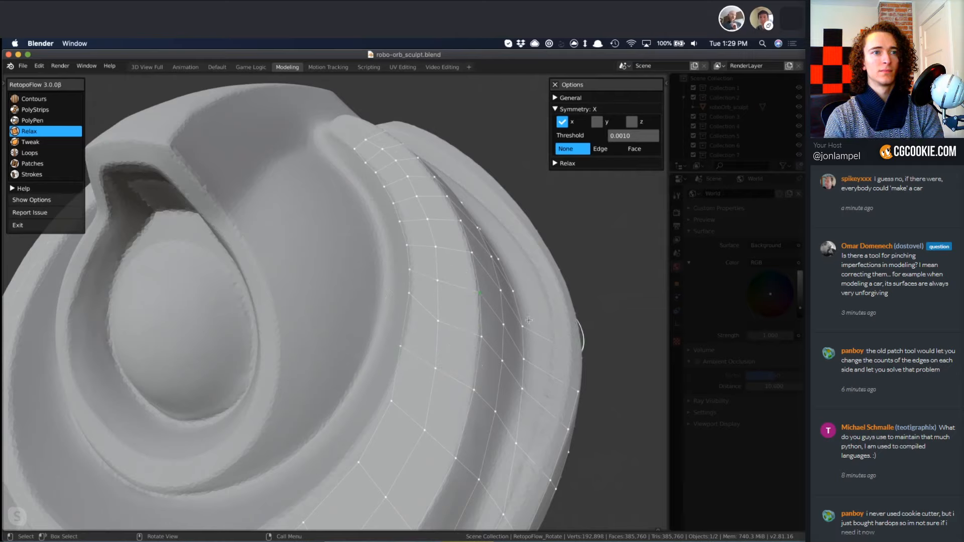
Extend the two rows of ridge quads up to the ridge's rounded tip using PolyPen.
{"action": "scroll", "coordinate": [515, 370], "scroll_direction": "down", "scroll_amount": 6}
{"action": "middle_click_drag", "start_coordinate": [515, 370], "coordinate": [332, 403]}
{"action": "middle_click_drag", "start_coordinate": [513, 311], "coordinate": [467, 406]}
{"action": "scroll", "coordinate": [466, 406], "scroll_direction": "up", "scroll_amount": 8}
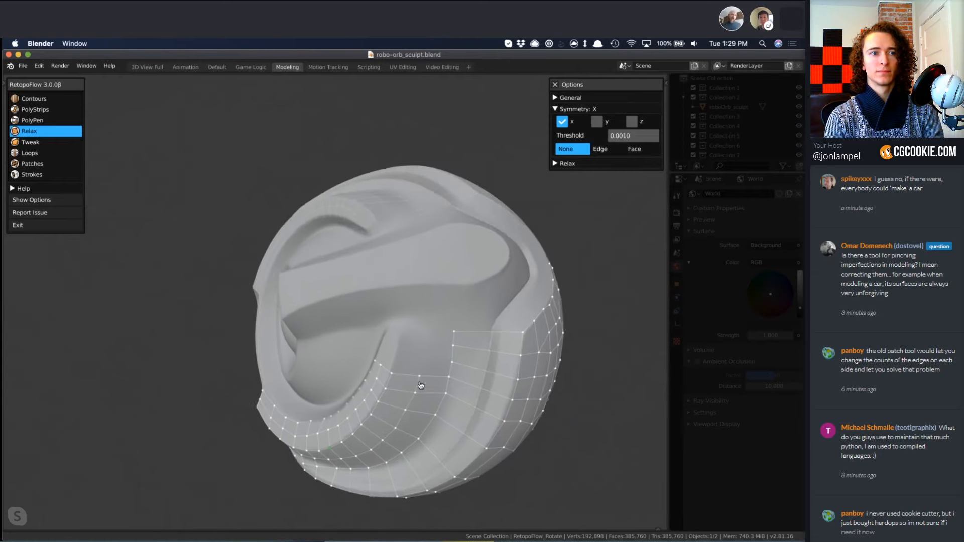
{"action": "scroll", "coordinate": [438, 370], "scroll_direction": "down", "scroll_amount": 1}
{"action": "key", "text": "2"}
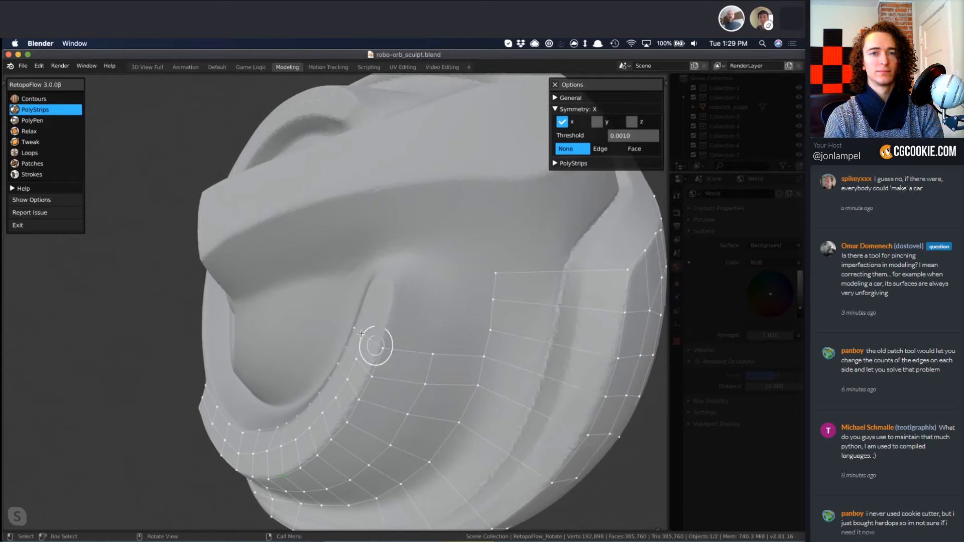
{"action": "left_click", "coordinate": [358, 332]}
{"action": "middle_click_drag", "start_coordinate": [375, 337], "coordinate": [398, 342]}
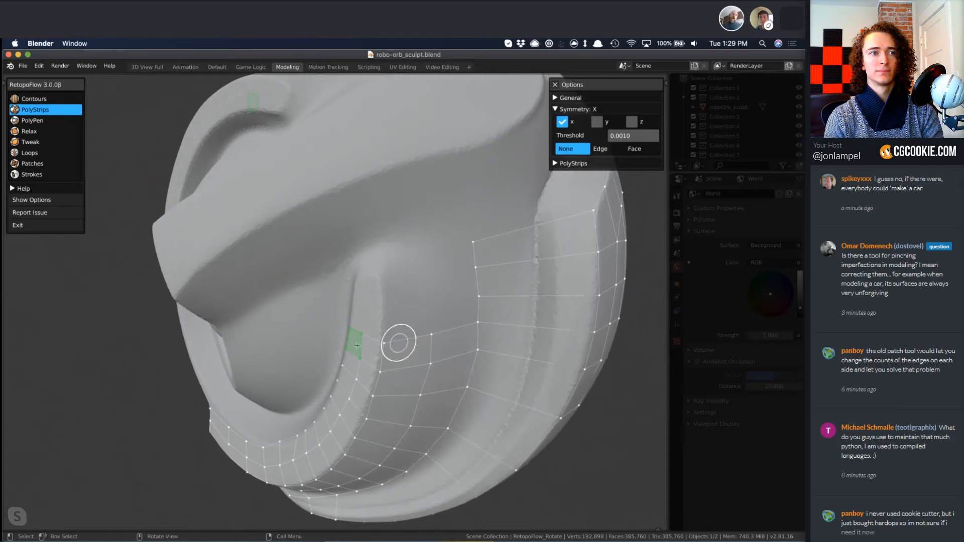
{"action": "key", "text": "3"}
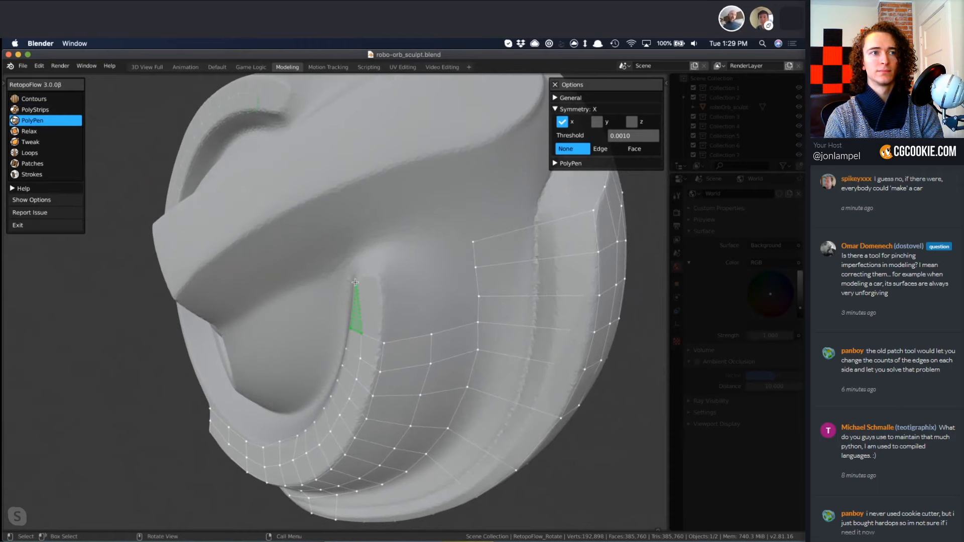
{"action": "left_click", "coordinate": [368, 279]}
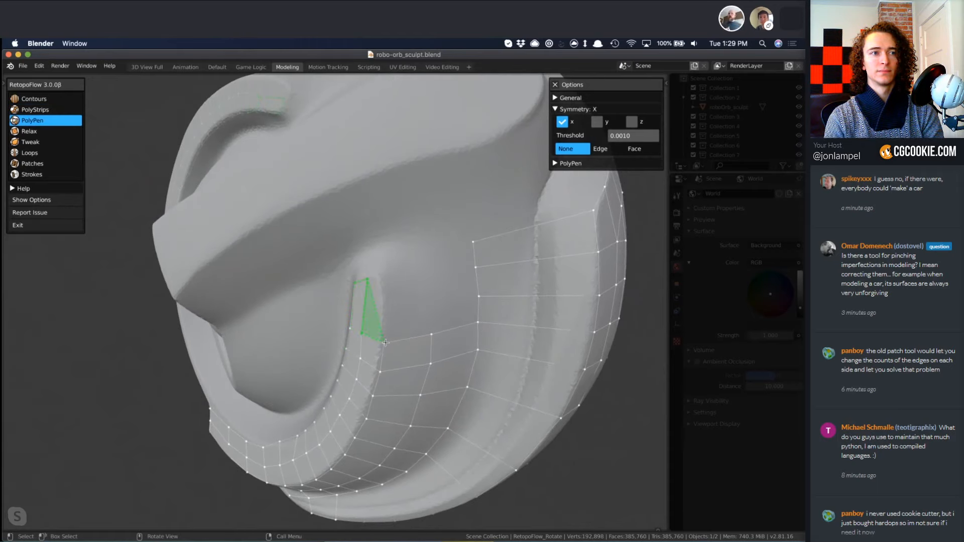
{"action": "left_click", "coordinate": [383, 288], "text": "ctrl"}
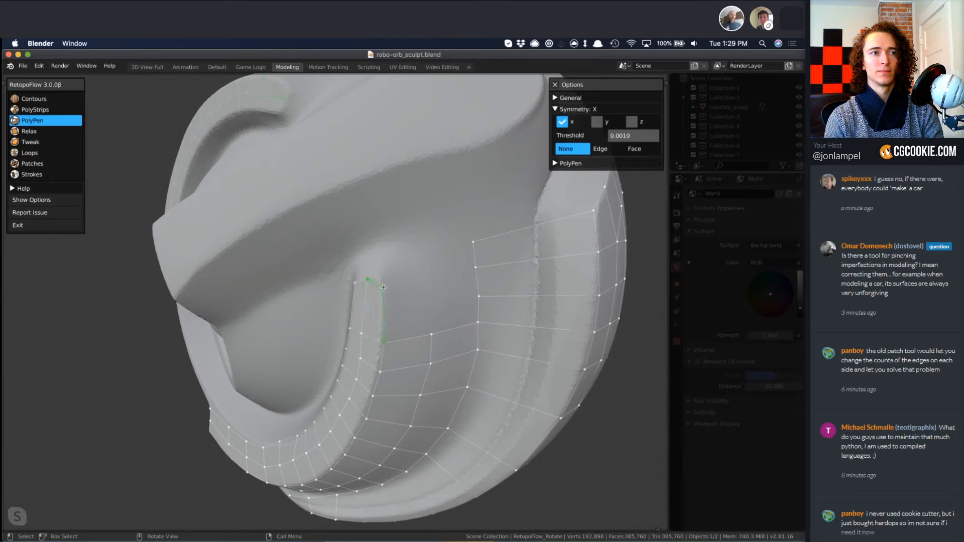
Wrap PolyPen quads around the ridge's tip and down its inner side wall.
{"action": "left_click", "coordinate": [377, 254], "text": "ctrl"}
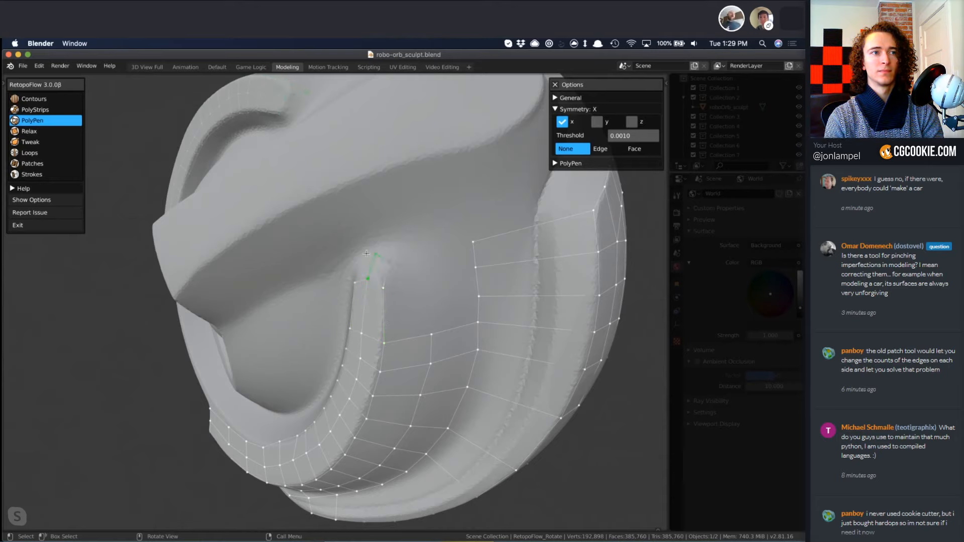
{"action": "left_click", "coordinate": [356, 282], "text": "ctrl"}
{"action": "middle_click_drag", "start_coordinate": [360, 330], "coordinate": [452, 296]}
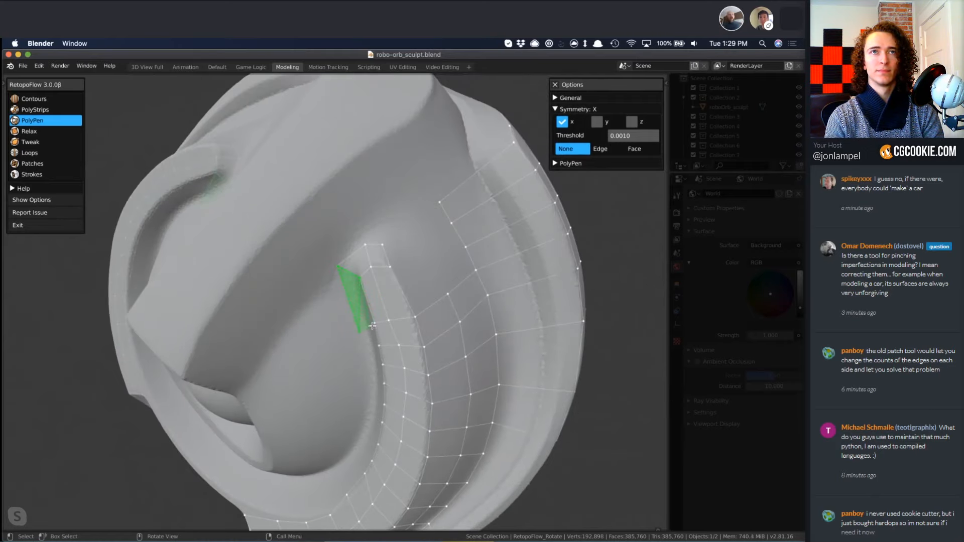
{"action": "left_click", "coordinate": [372, 326], "text": "ctrl"}
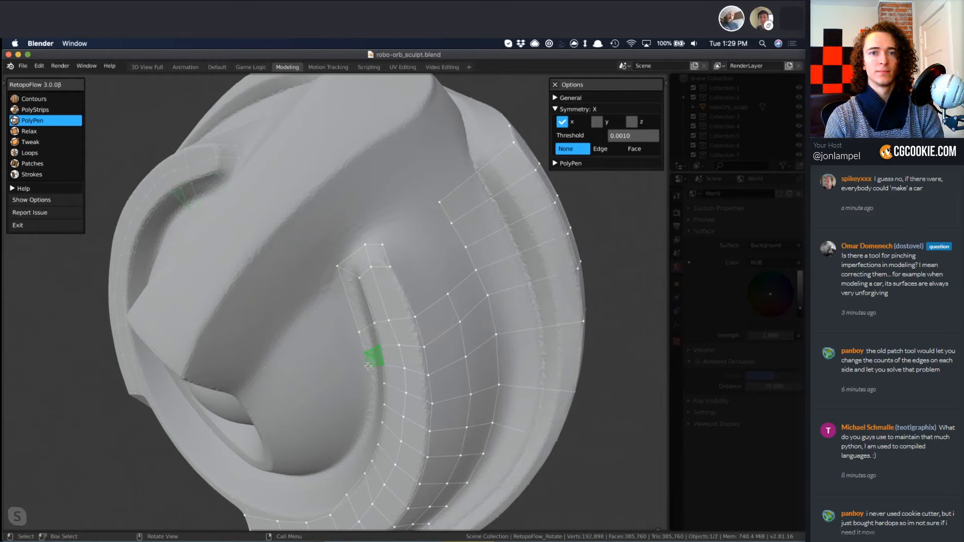
Insert an edge loop across the long quads at the ridge's upper end with Loops and switch to PolyPen.
{"action": "key", "text": "4"}
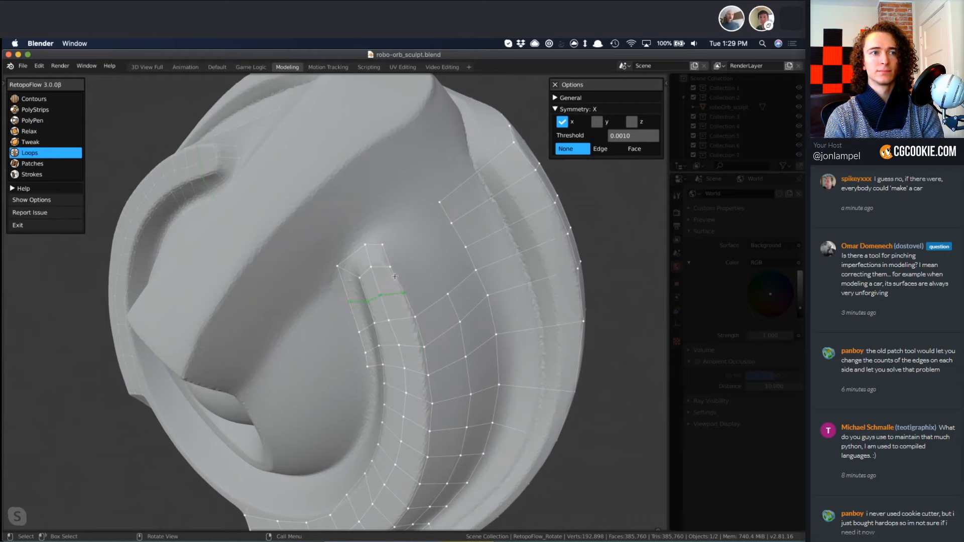
{"action": "key", "text": "3"}
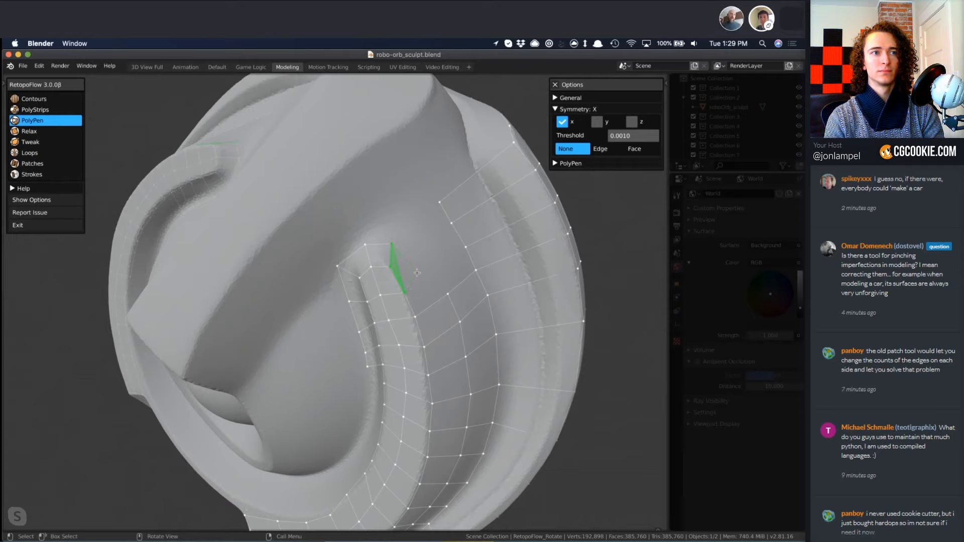
Fill the gap beside the ridge's tip with PolyPen quads and insert an edge loop along the groove's edge with Loops.
{"action": "left_click", "coordinate": [426, 266]}
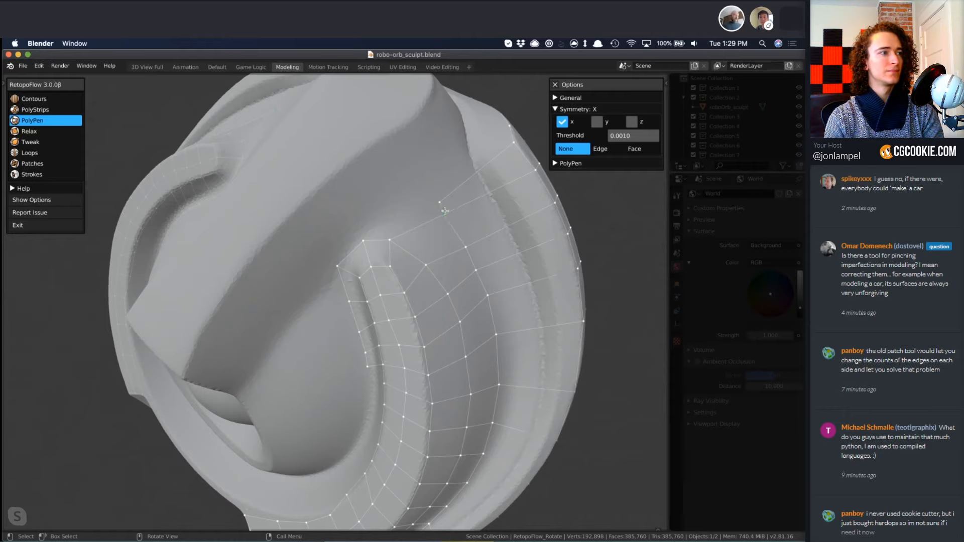
{"action": "mouse_move", "coordinate": [441, 201]}
{"action": "middle_mouse_down"}
{"action": "mouse_move", "coordinate": [368, 318]}
{"action": "mouse_move", "coordinate": [470, 207]}
{"action": "middle_mouse_up"}
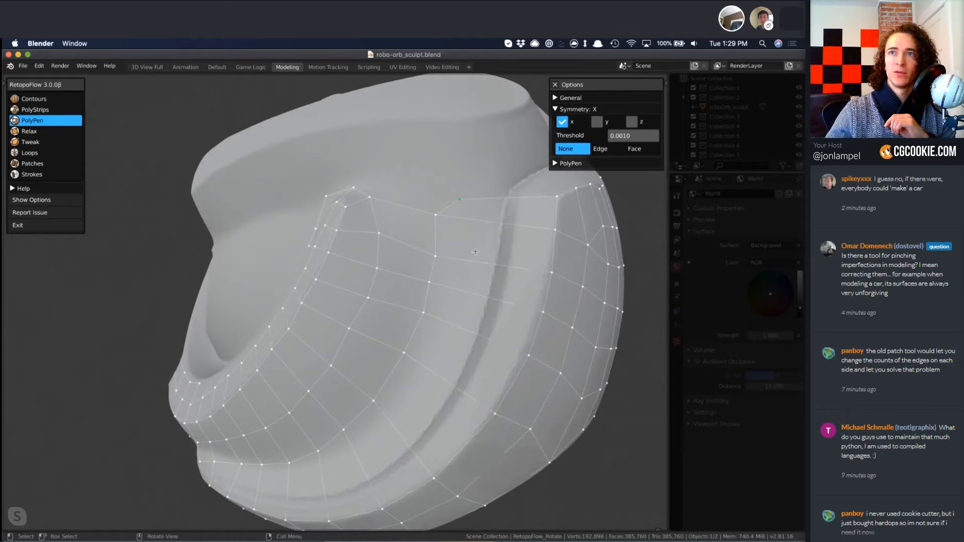
{"action": "key", "text": "6"}
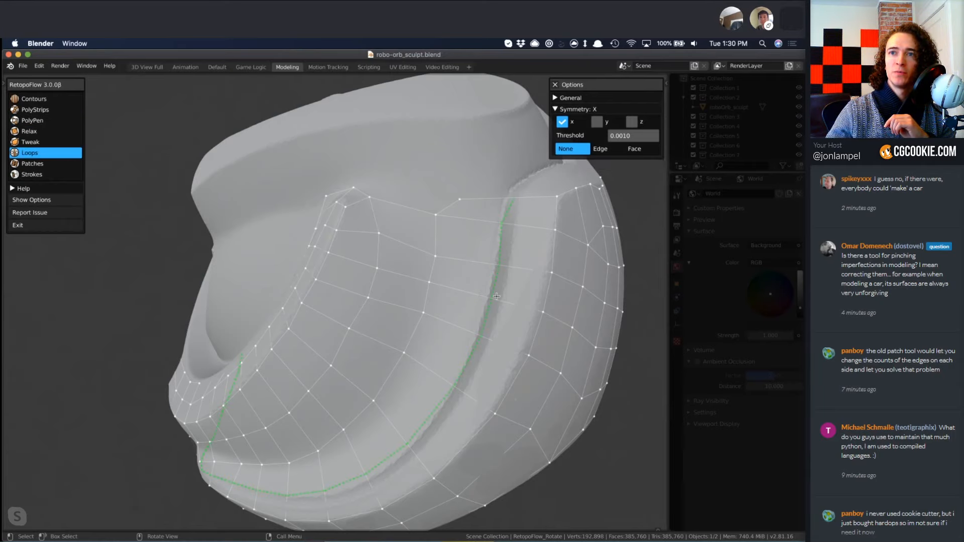
{"action": "mouse_move", "coordinate": [274, 311]}
{"action": "middle_mouse_down"}
{"action": "mouse_move", "coordinate": [353, 265]}
{"action": "mouse_move", "coordinate": [389, 261]}
{"action": "middle_mouse_up"}
Examine the imgur reference image of quad topology, comparing the edge flow marked IN and OUT.
{"action": "mouse_move", "coordinate": [959, 90]}
{"action": "left_mouse_down"}
{"action": "mouse_move", "coordinate": [645, 85]}
{"action": "mouse_move", "coordinate": [570, 73]}
{"action": "left_mouse_up"}
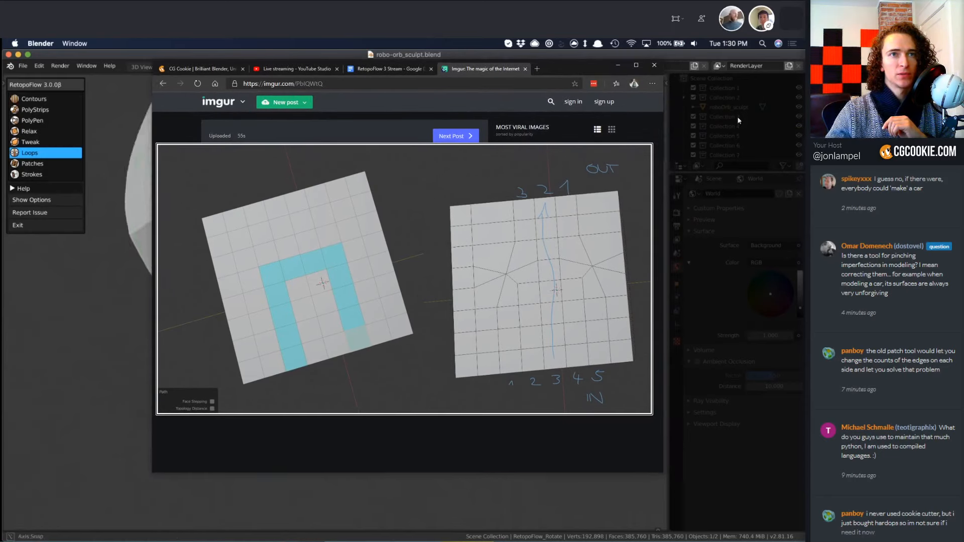
{"action": "left_click_drag", "start_coordinate": [664, 129], "coordinate": [728, 129]}
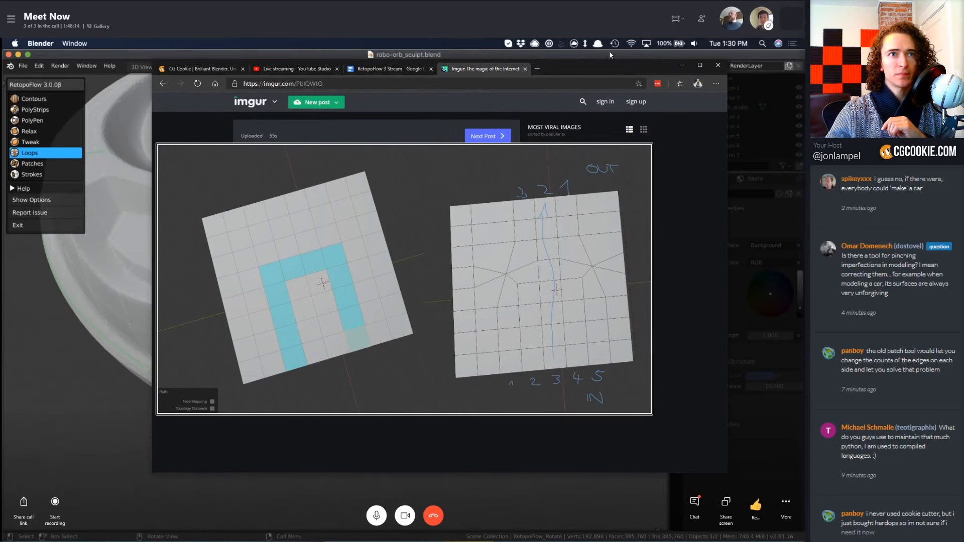
{"action": "left_click_drag", "start_coordinate": [623, 71], "coordinate": [584, 66]}
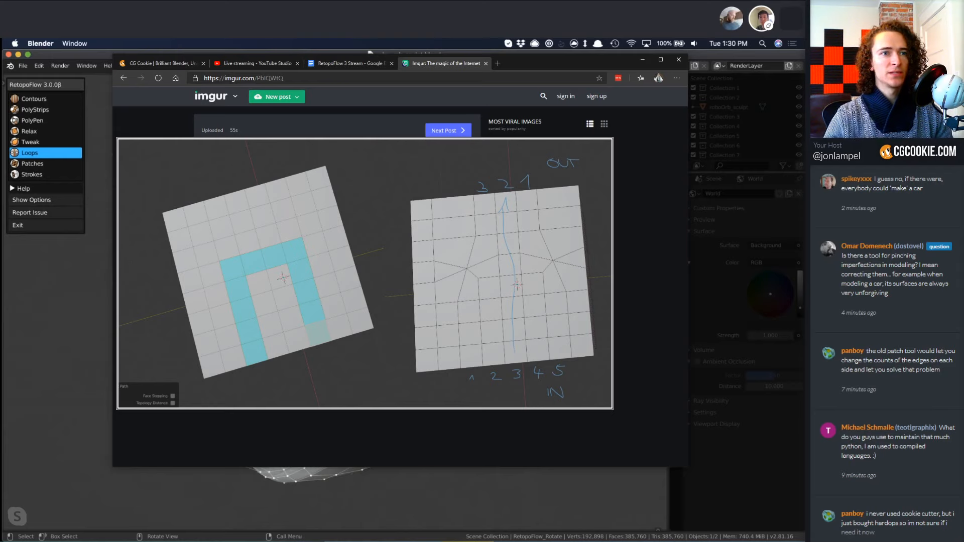
{"action": "mouse_move", "coordinate": [663, 276]}
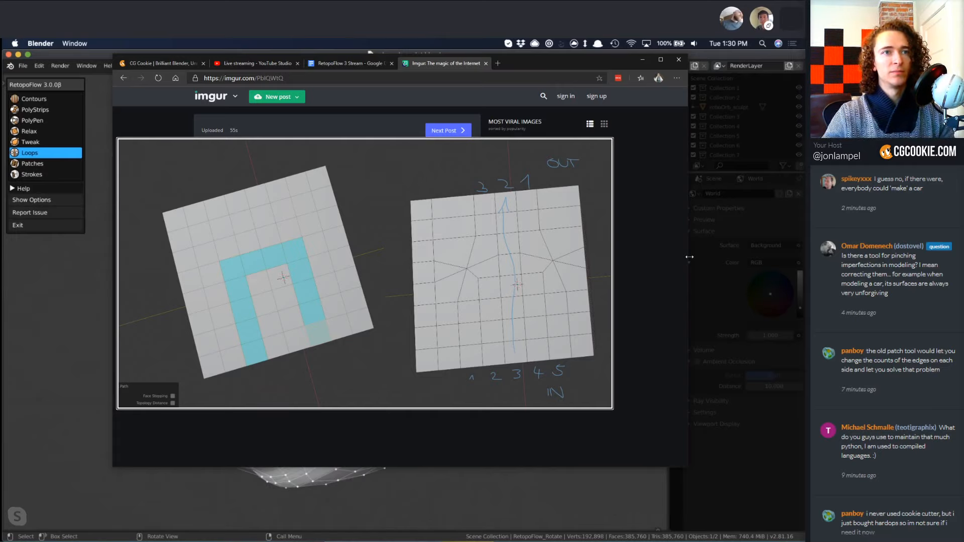
{"action": "left_click_drag", "start_coordinate": [563, 61], "coordinate": [963, 113]}
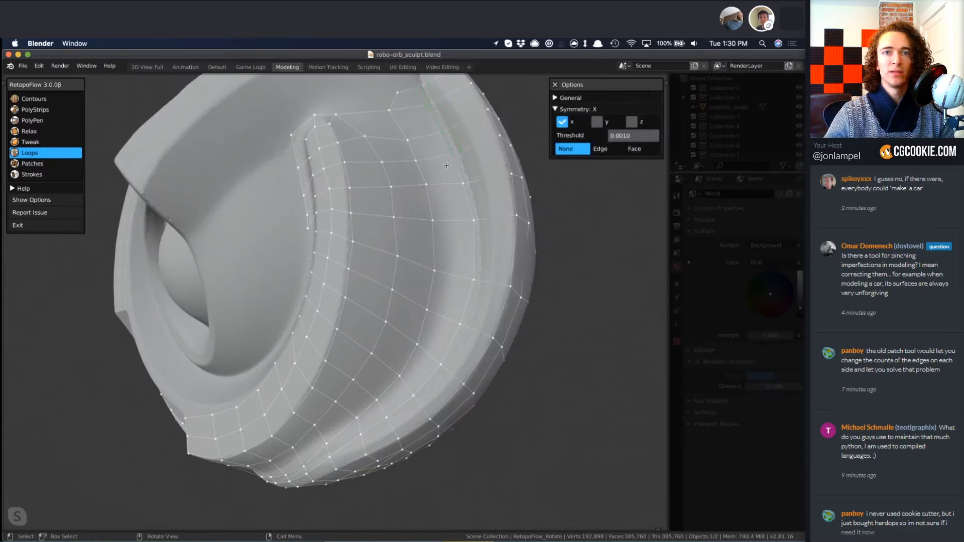
Select the quad grid on the orb's circular side panel with PolyStrips and exit RetopoFlow.
{"action": "middle_click_drag", "start_coordinate": [448, 164], "coordinate": [398, 370]}
{"action": "scroll", "coordinate": [486, 386], "scroll_direction": "down", "scroll_amount": 5}
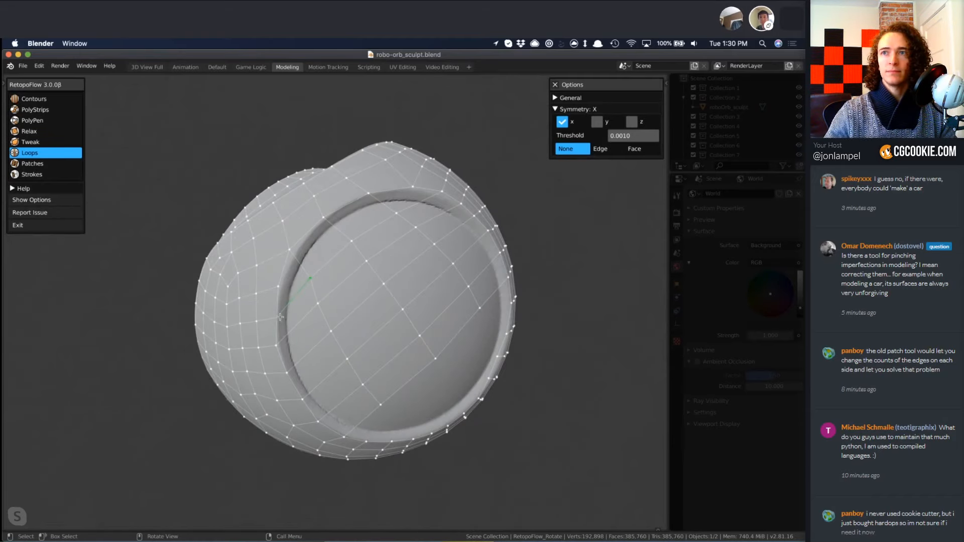
{"action": "key", "text": "3"}
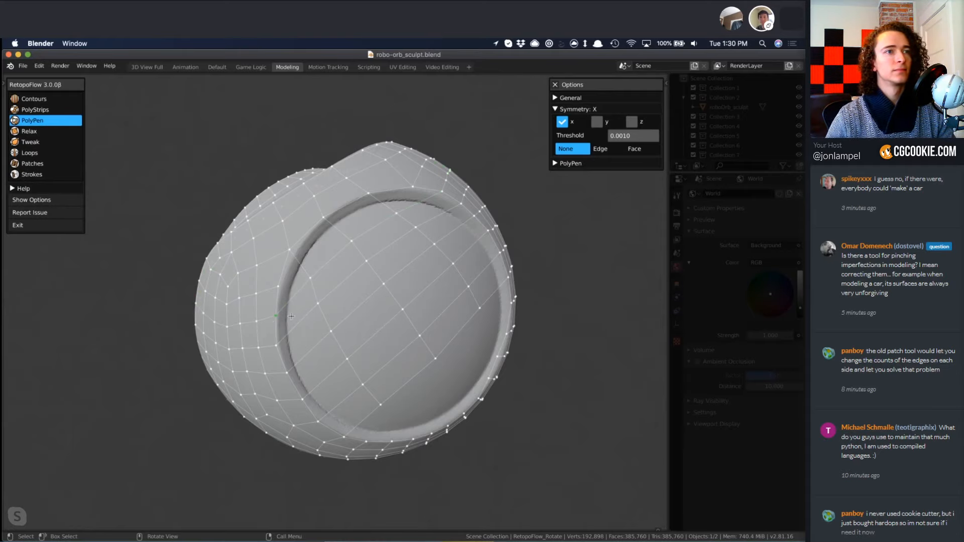
{"action": "key", "text": "2"}
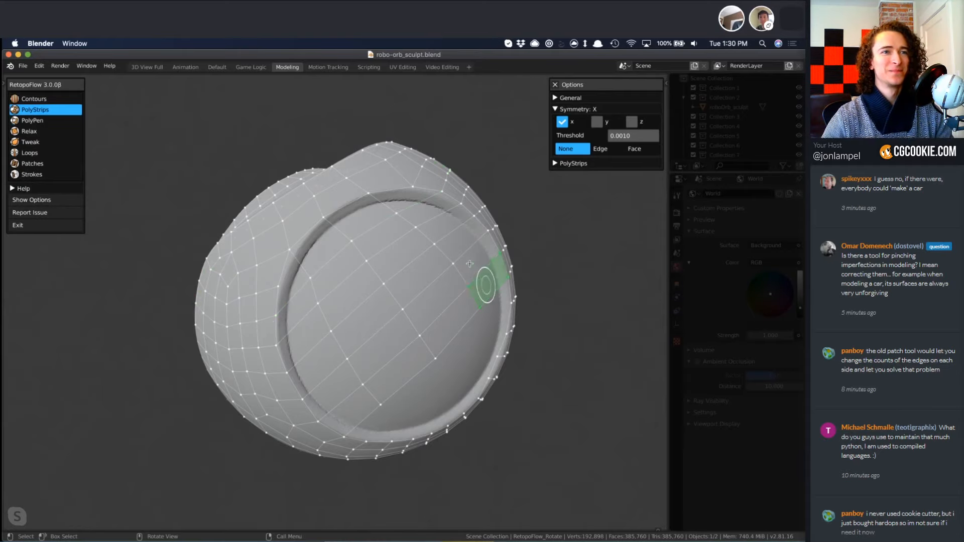
{"action": "mouse_move", "coordinate": [490, 291]}
{"action": "left_mouse_down"}
{"action": "mouse_move", "coordinate": [455, 234]}
{"action": "mouse_move", "coordinate": [412, 207]}
{"action": "mouse_move", "coordinate": [364, 221]}
{"action": "mouse_move", "coordinate": [304, 272]}
{"action": "mouse_move", "coordinate": [336, 251]}
{"action": "mouse_move", "coordinate": [396, 256]}
{"action": "mouse_move", "coordinate": [426, 338]}
{"action": "mouse_move", "coordinate": [361, 364]}
{"action": "mouse_move", "coordinate": [348, 313]}
{"action": "mouse_move", "coordinate": [331, 366]}
{"action": "mouse_move", "coordinate": [356, 412]}
{"action": "left_mouse_up"}
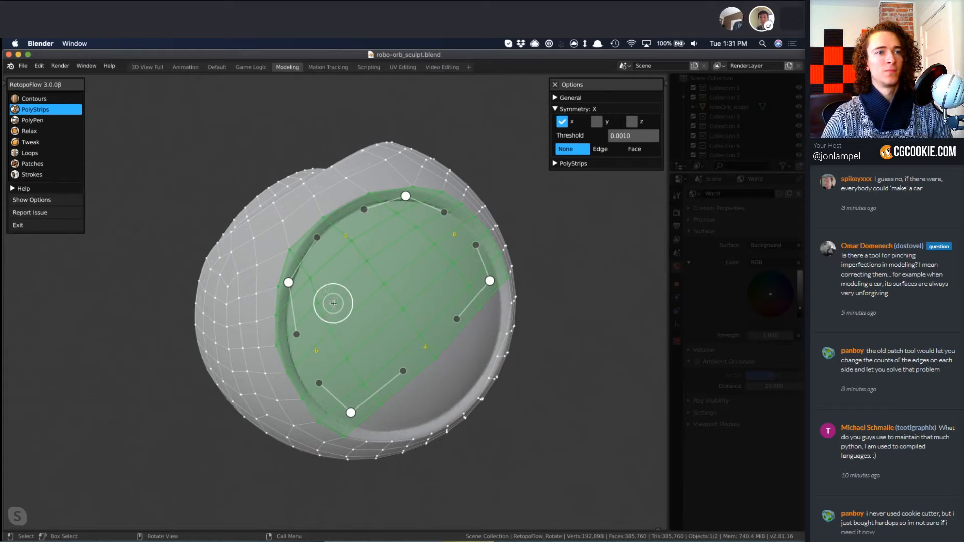
{"action": "left_click", "coordinate": [43, 225]}
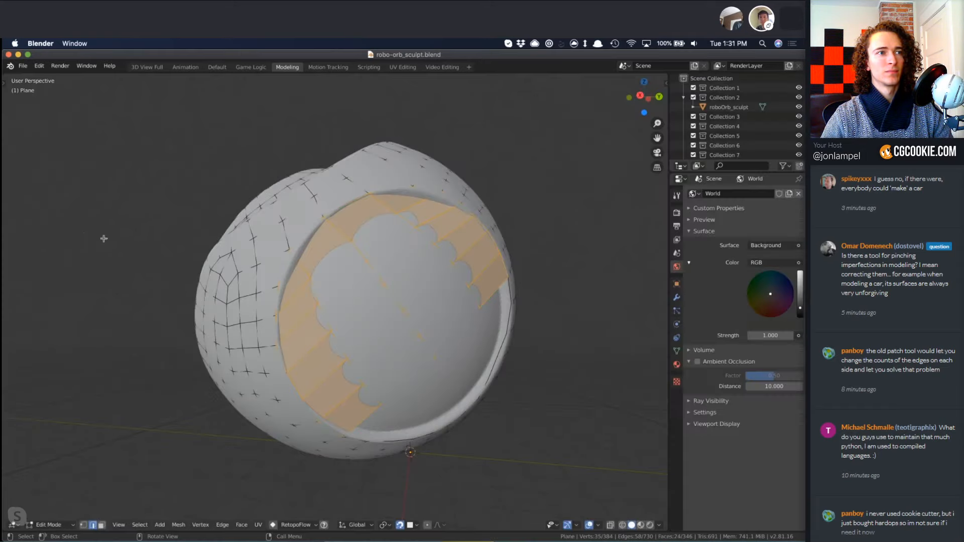
Extrude the selected panel faces in place and scale them down to about 0.887.
{"action": "middle_click_drag", "start_coordinate": [466, 355], "coordinate": [500, 366]}
{"action": "key", "text": "e"}
{"action": "right_click", "coordinate": [577, 383]}
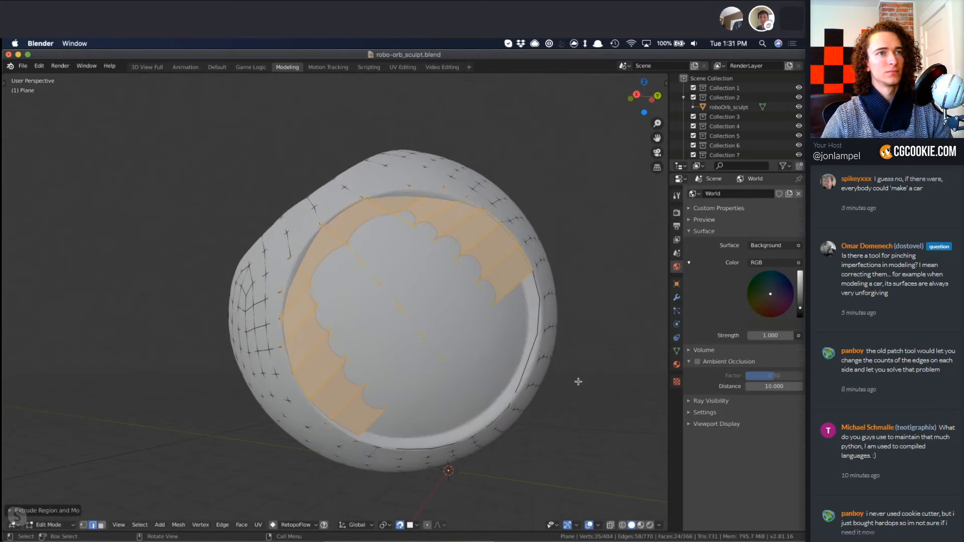
{"action": "key", "text": "s"}
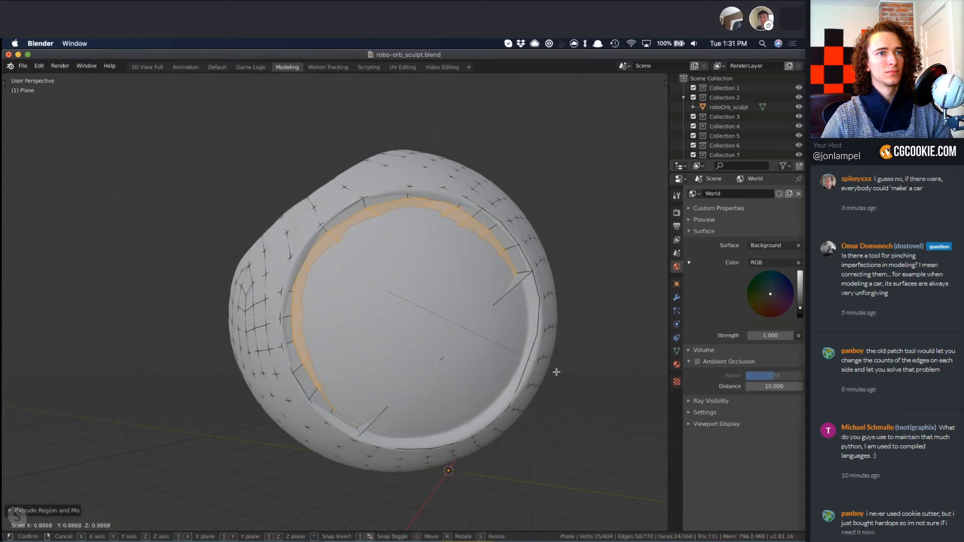
{"action": "left_click", "coordinate": [556, 372]}
Delete the four edges along the extruded panel's open diagonal side in wireframe shading, and return to solid shading.
{"action": "right_click", "coordinate": [511, 297]}
{"action": "left_click", "coordinate": [491, 313]}
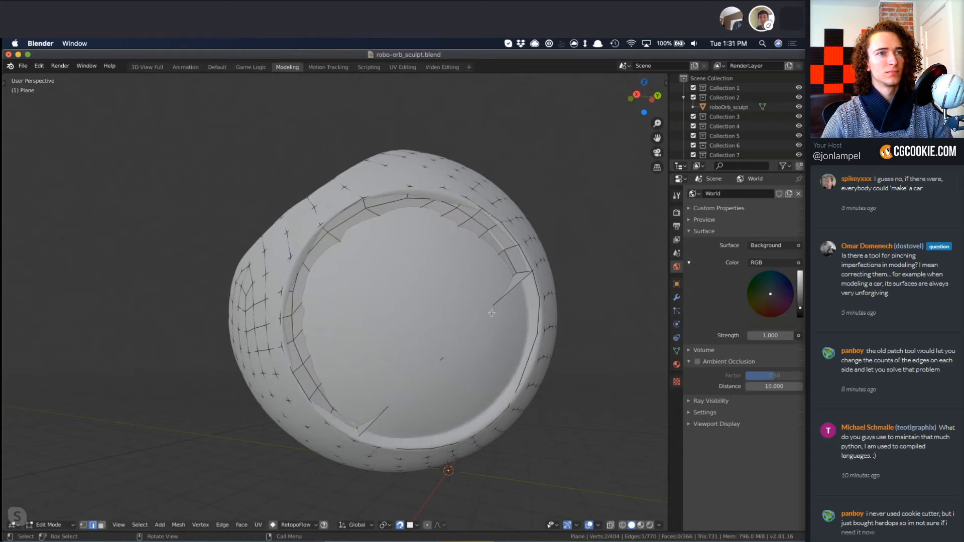
{"action": "key", "text": "z"}
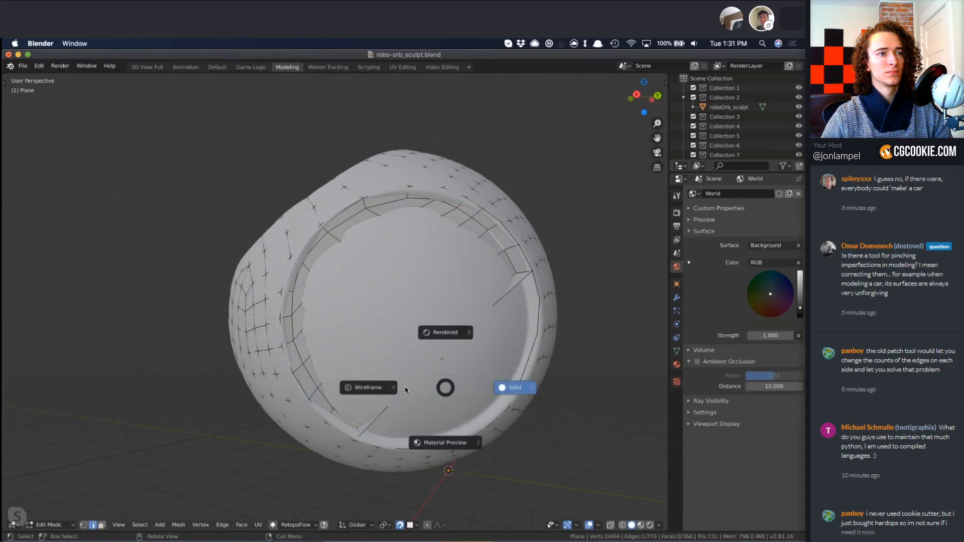
{"action": "left_click", "coordinate": [351, 388]}
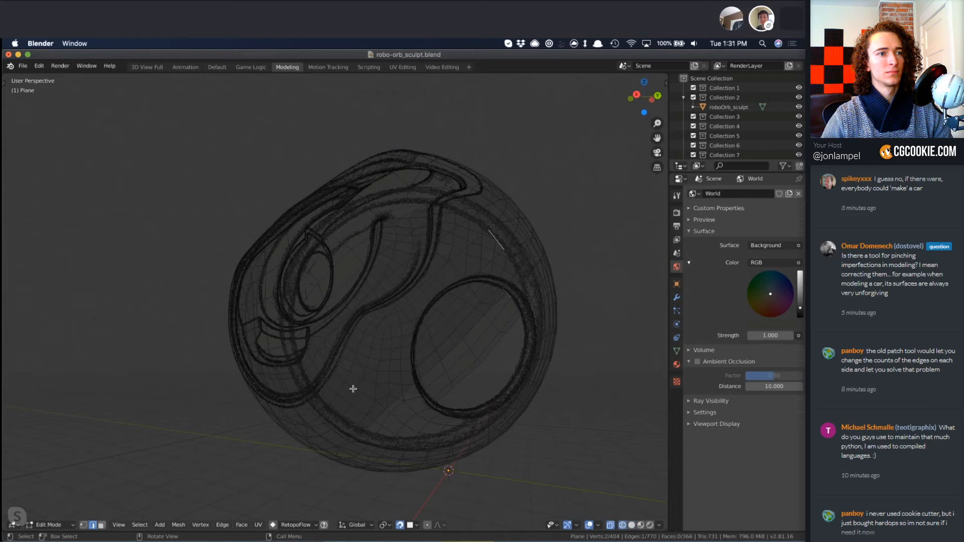
{"action": "left_click", "coordinate": [482, 315], "text": "shift"}
{"action": "key", "text": "ctrl+z"}
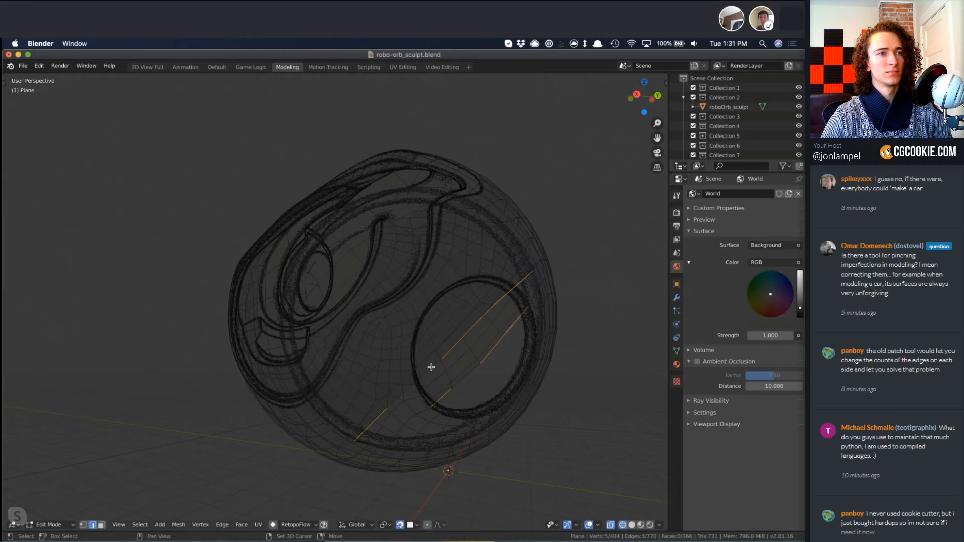
{"action": "left_click", "coordinate": [433, 369], "text": "alt"}
{"action": "key", "text": "x"}
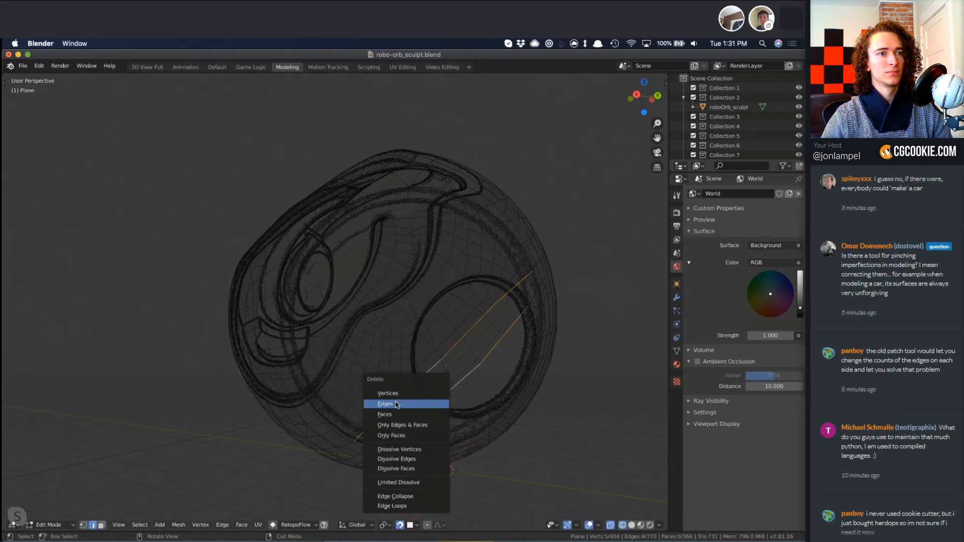
{"action": "left_click", "coordinate": [396, 404]}
{"action": "key", "text": "z"}
{"action": "left_click", "coordinate": [585, 347]}
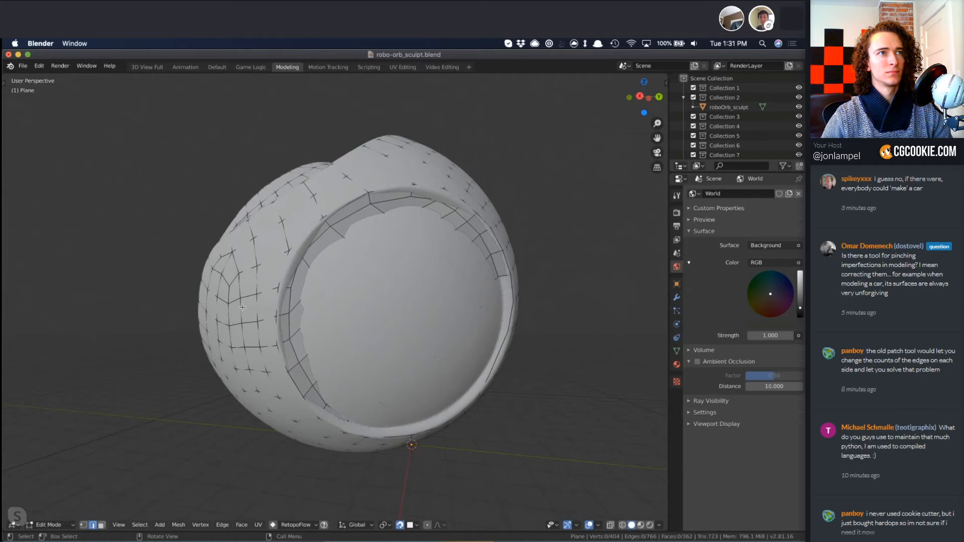
Restart RetopoFlow with PolyPen and delete the stray vertices along the panel grid's open edge.
{"action": "left_click", "coordinate": [292, 526]}
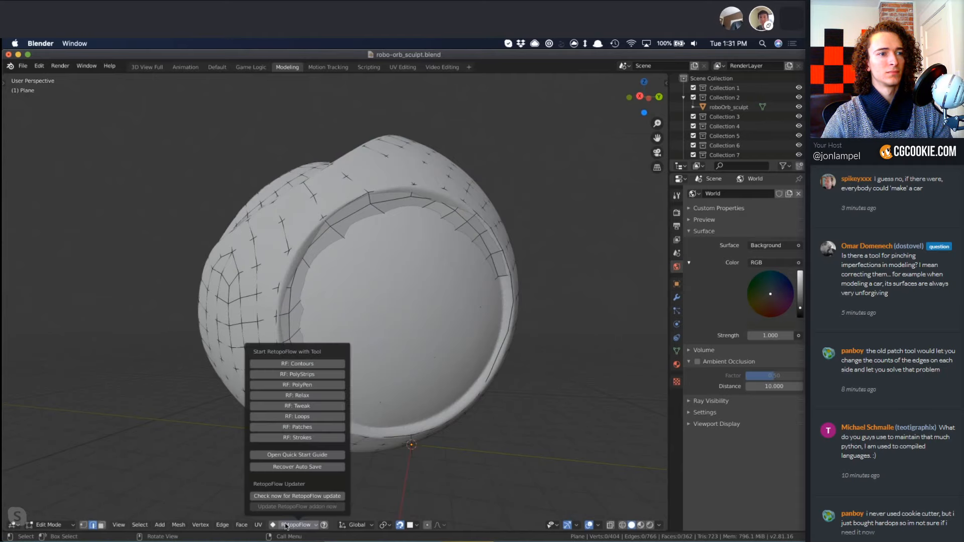
{"action": "left_click", "coordinate": [277, 525]}
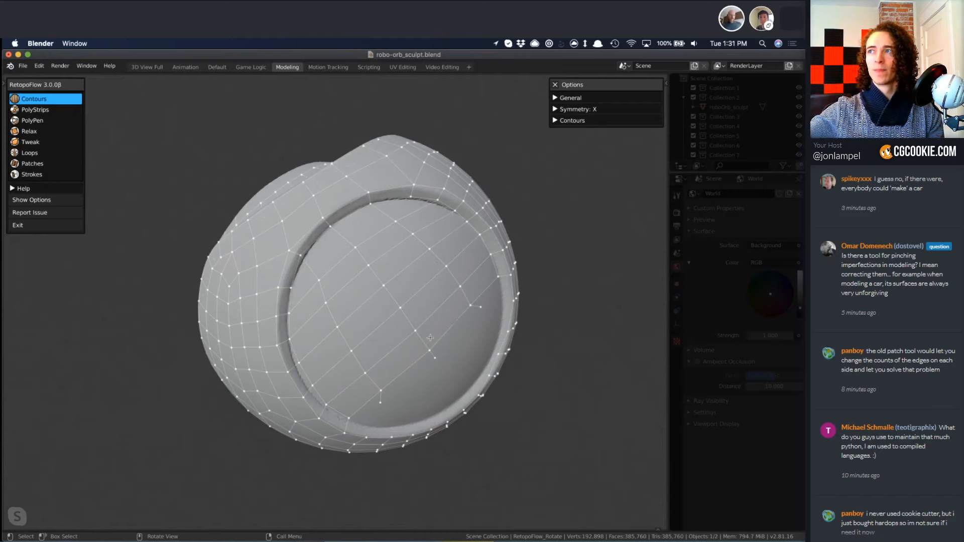
{"action": "key", "text": "3"}
{"action": "left_click", "coordinate": [383, 404]}
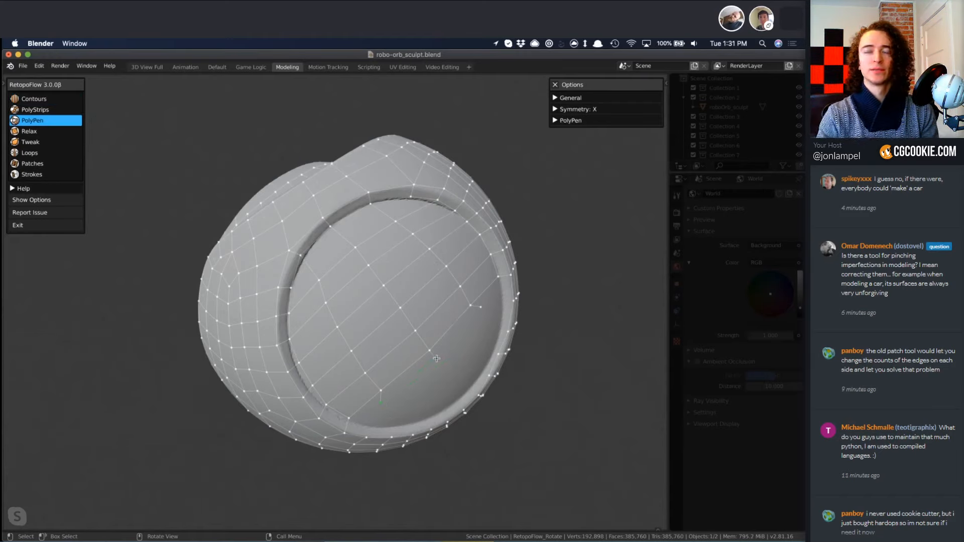
{"action": "key", "text": "x"}
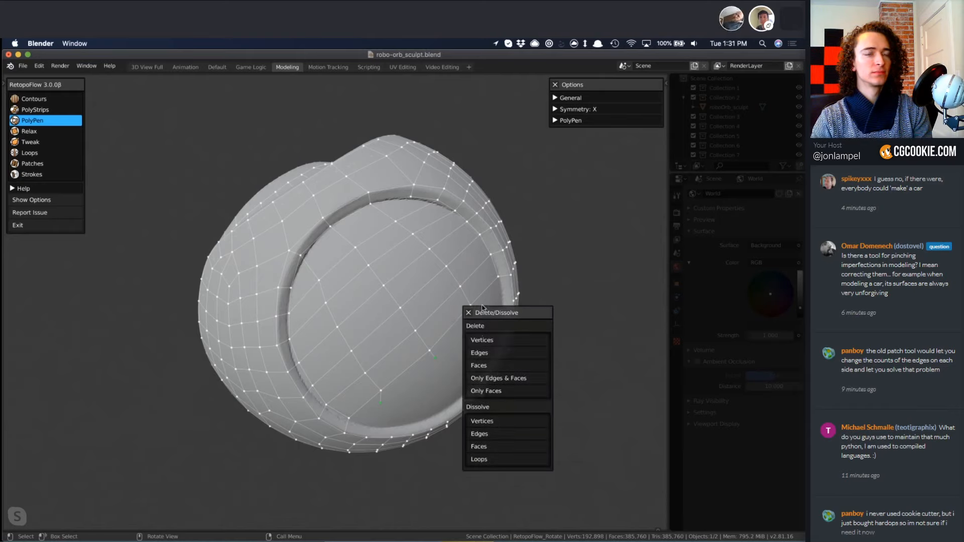
{"action": "left_click", "coordinate": [482, 340]}
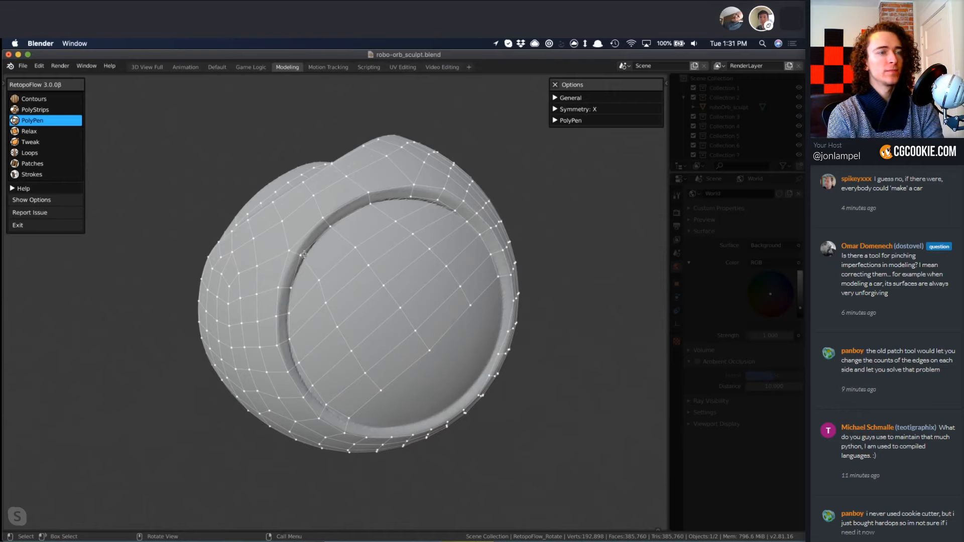
Snap all target vertices to the sculpt's surface using RetopoFlow's target cleaning, and inspect the circular panel.
{"action": "middle_click_drag", "start_coordinate": [315, 290], "coordinate": [265, 240]}
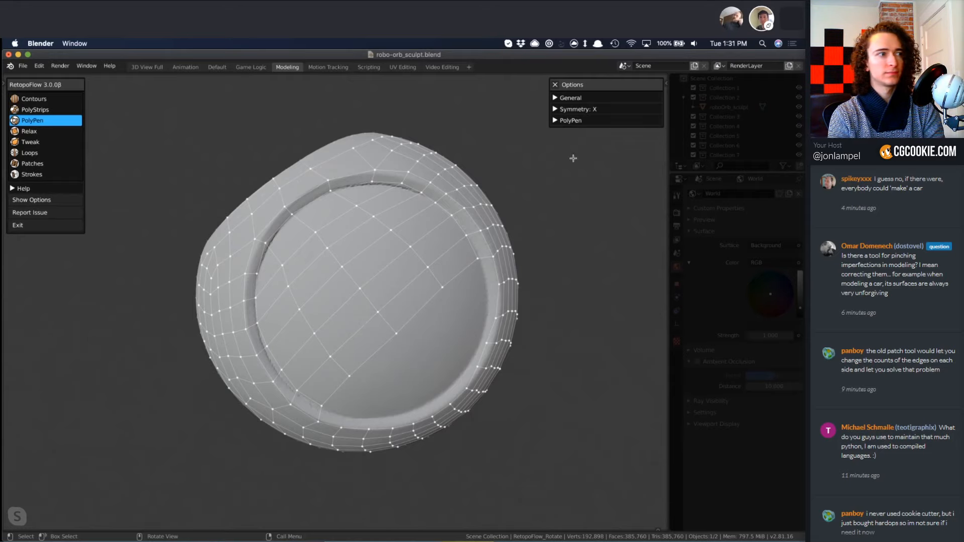
{"action": "mouse_move", "coordinate": [395, 231]}
{"action": "middle_mouse_down"}
{"action": "mouse_move", "coordinate": [352, 356]}
{"action": "mouse_move", "coordinate": [398, 336]}
{"action": "mouse_move", "coordinate": [378, 318]}
{"action": "mouse_move", "coordinate": [325, 318]}
{"action": "mouse_move", "coordinate": [300, 300]}
{"action": "mouse_move", "coordinate": [310, 324]}
{"action": "middle_mouse_up"}
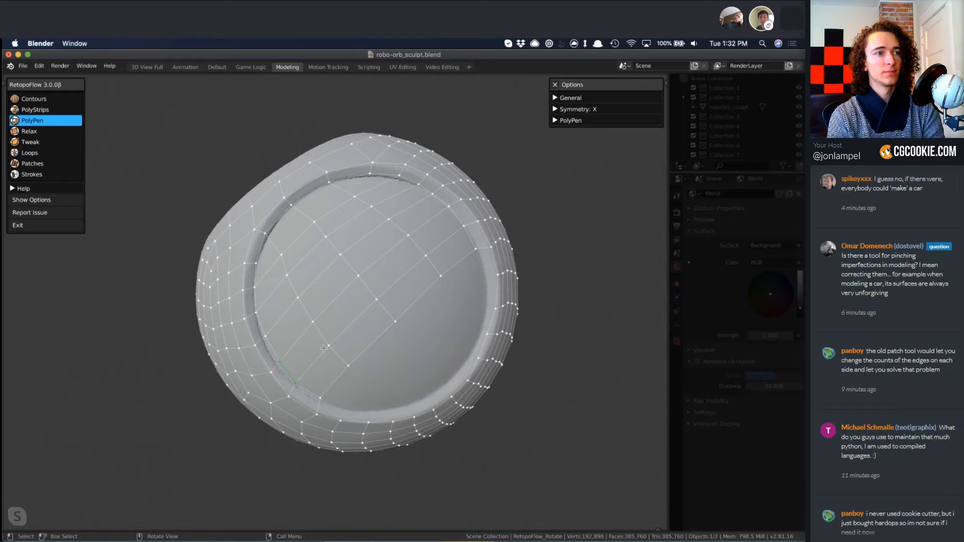
{"action": "left_click", "coordinate": [558, 97]}
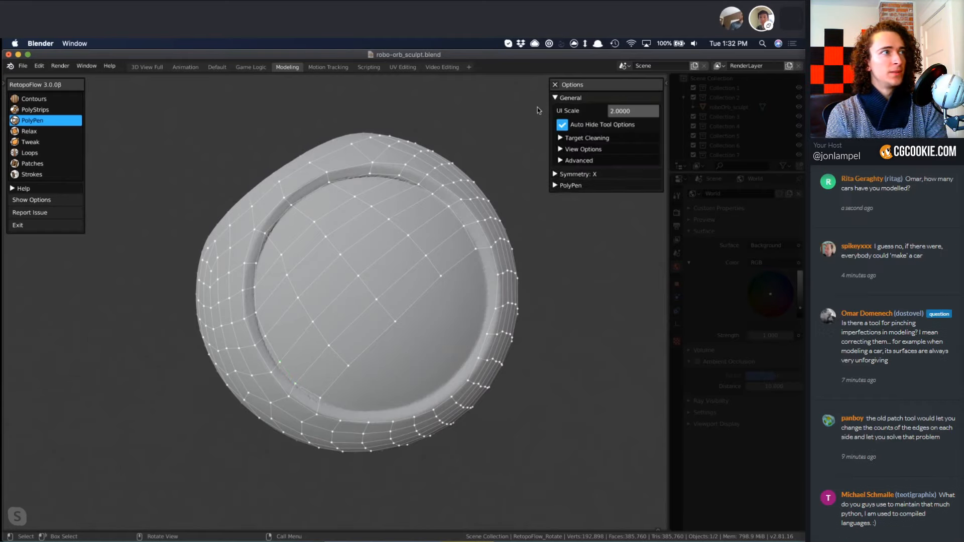
{"action": "mouse_move", "coordinate": [273, 346]}
{"action": "middle_mouse_down"}
{"action": "mouse_move", "coordinate": [354, 361]}
{"action": "mouse_move", "coordinate": [400, 337]}
{"action": "middle_mouse_up"}
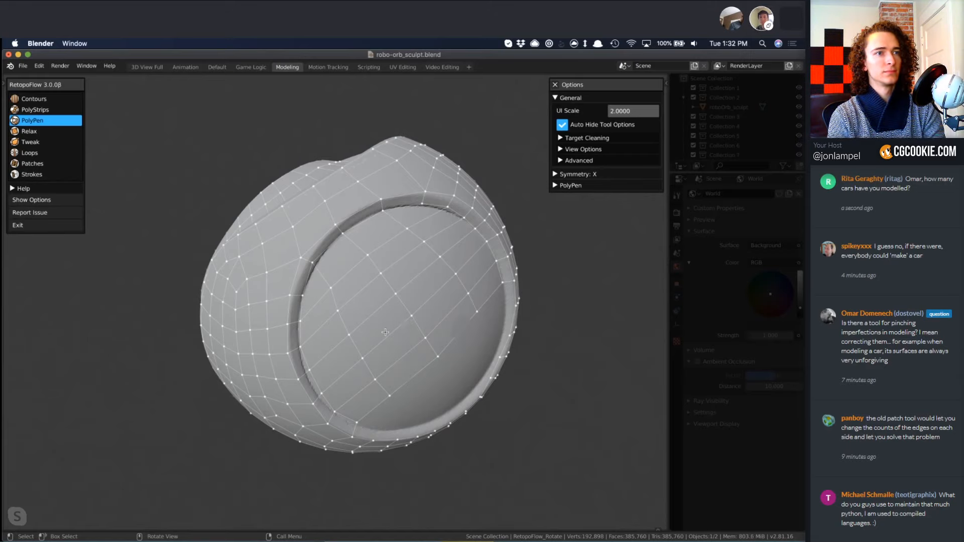
{"action": "mouse_move", "coordinate": [338, 304]}
{"action": "middle_mouse_down"}
{"action": "mouse_move", "coordinate": [387, 291]}
{"action": "mouse_move", "coordinate": [430, 265]}
{"action": "mouse_move", "coordinate": [441, 243]}
{"action": "mouse_move", "coordinate": [433, 235]}
{"action": "mouse_move", "coordinate": [291, 280]}
{"action": "mouse_move", "coordinate": [301, 222]}
{"action": "middle_mouse_up"}
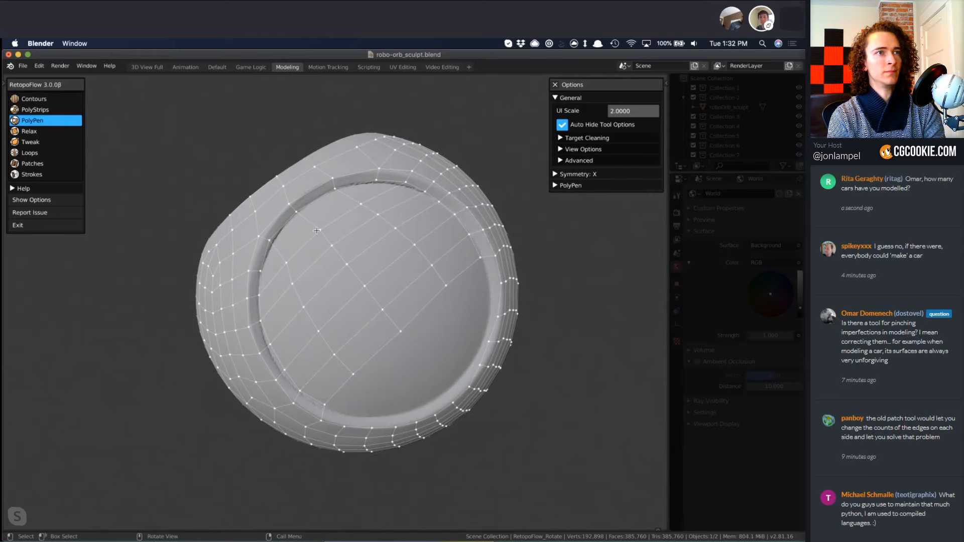
{"action": "left_click", "coordinate": [561, 138]}
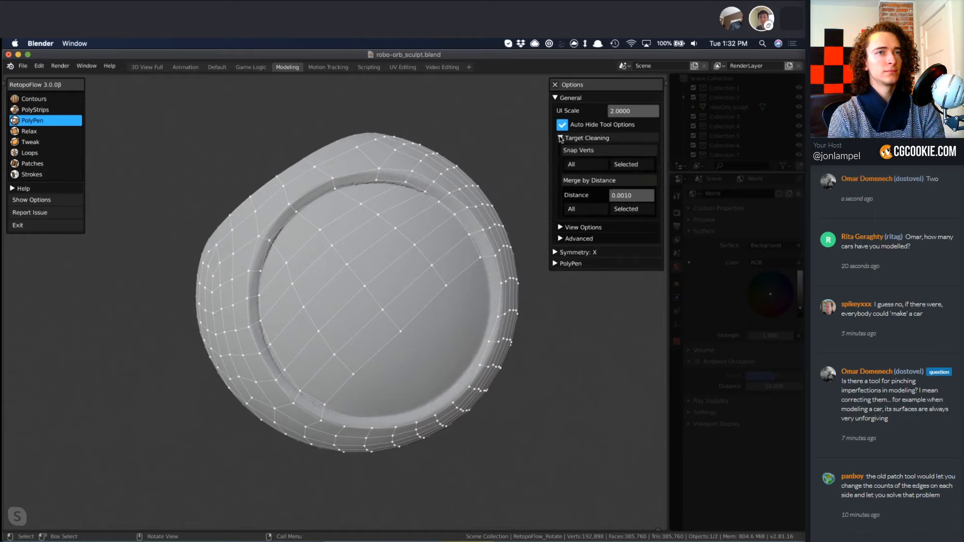
{"action": "left_click", "coordinate": [584, 165]}
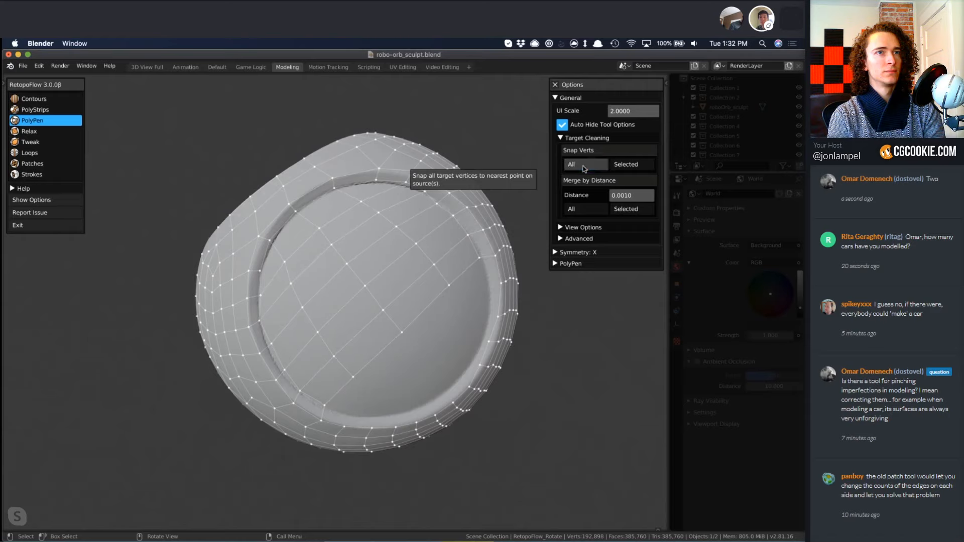
{"action": "middle_click_drag", "start_coordinate": [364, 284], "coordinate": [445, 353]}
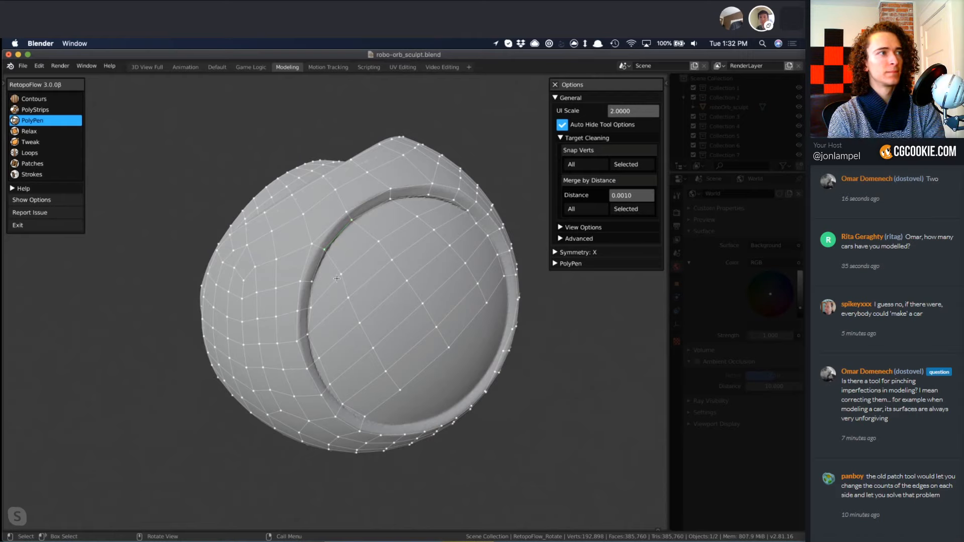
Insert a row of PolyPen vertices through the faces along the front recess's lower ledge, up to the recess corner.
{"action": "middle_click_drag", "start_coordinate": [343, 273], "coordinate": [400, 297]}
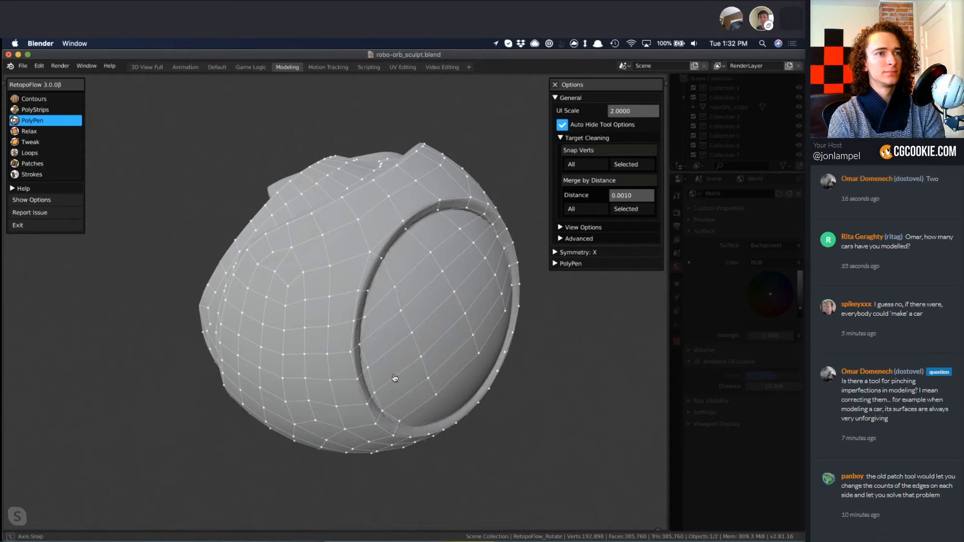
{"action": "middle_click_drag", "start_coordinate": [412, 378], "coordinate": [290, 344]}
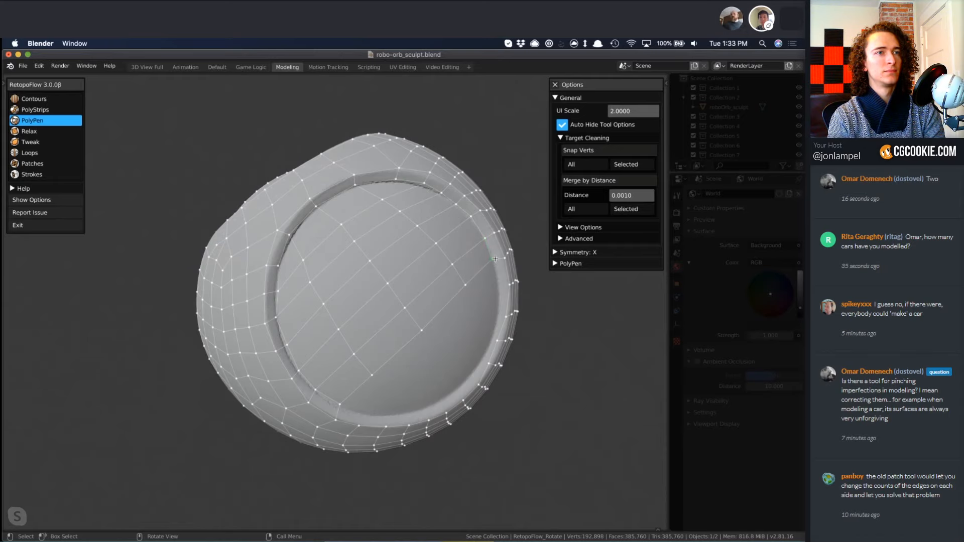
{"action": "middle_click_drag", "start_coordinate": [442, 211], "coordinate": [392, 307]}
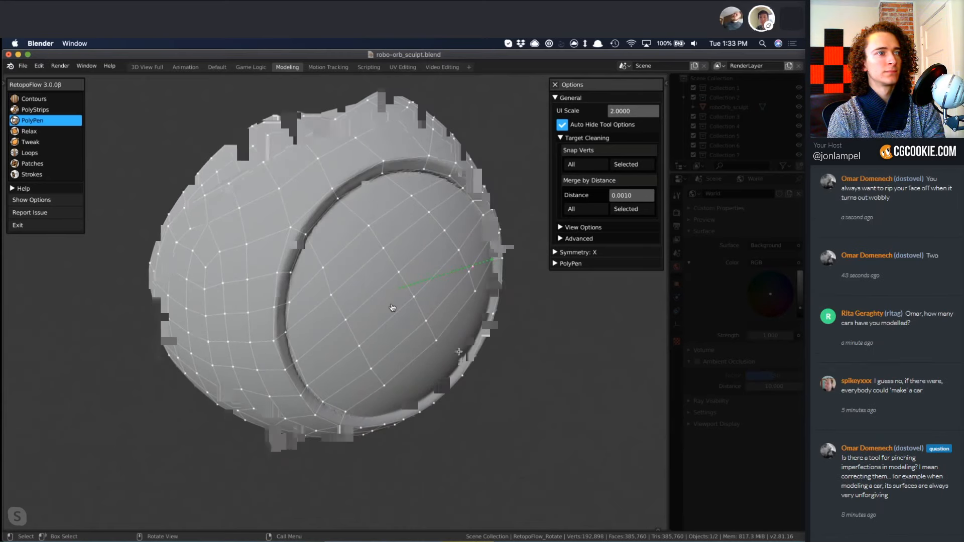
{"action": "middle_click_drag", "start_coordinate": [393, 307], "coordinate": [326, 321]}
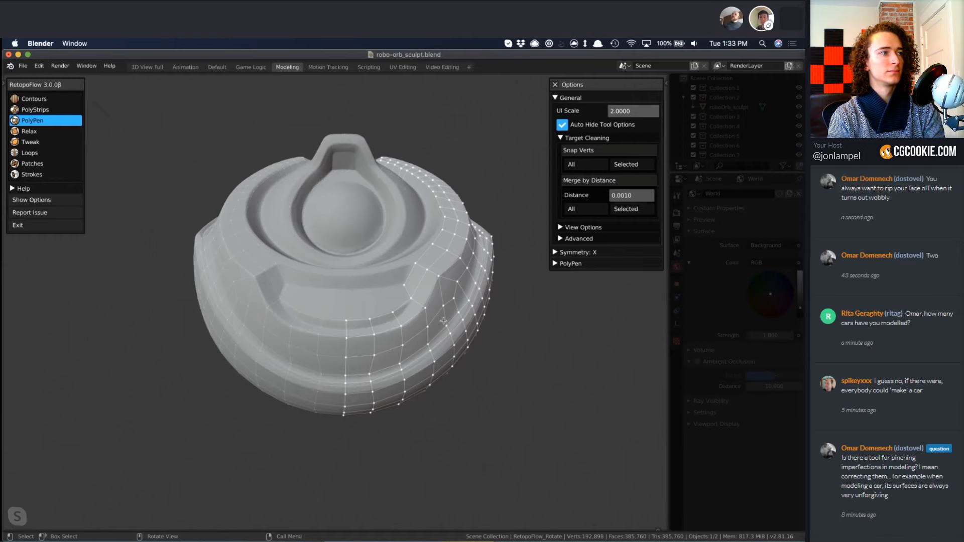
{"action": "middle_click_drag", "start_coordinate": [443, 321], "coordinate": [377, 324]}
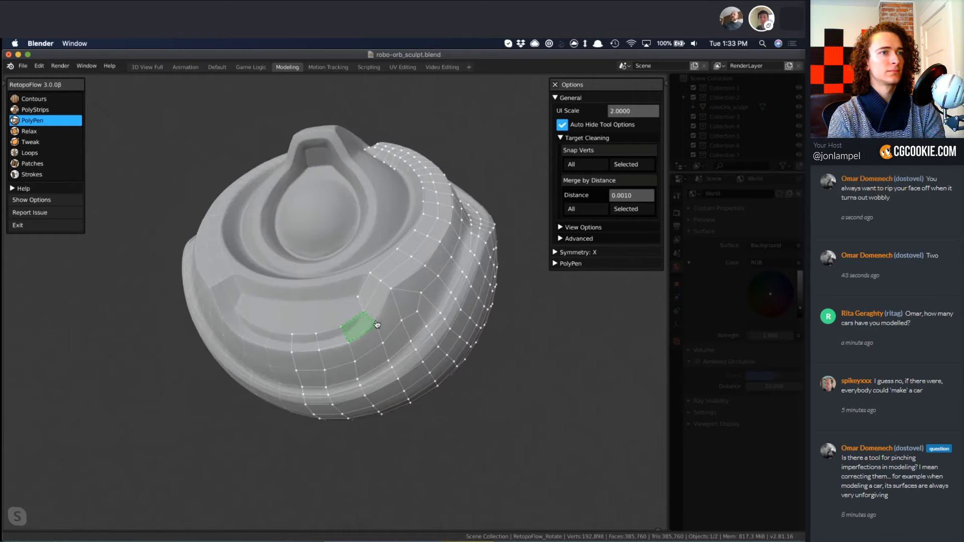
{"action": "scroll", "coordinate": [310, 351], "scroll_direction": "up", "scroll_amount": 3}
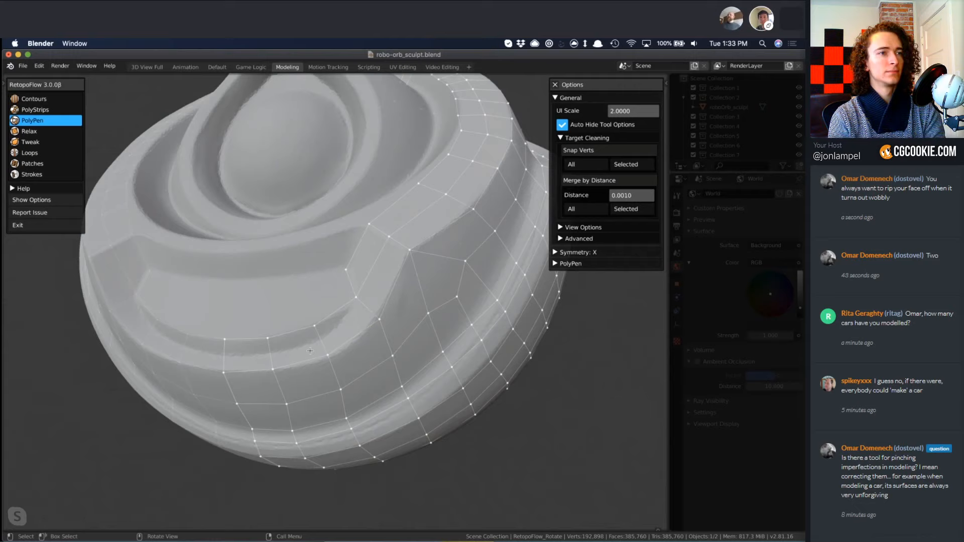
{"action": "left_click", "coordinate": [225, 356], "text": "ctrl"}
{"action": "left_click", "coordinate": [271, 354], "text": "ctrl"}
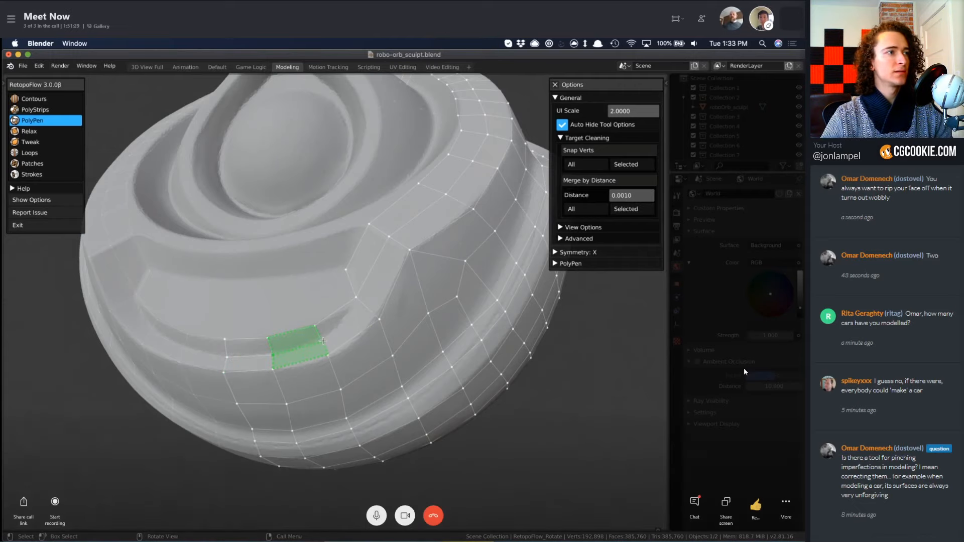
{"action": "left_click", "coordinate": [323, 341], "text": "ctrl"}
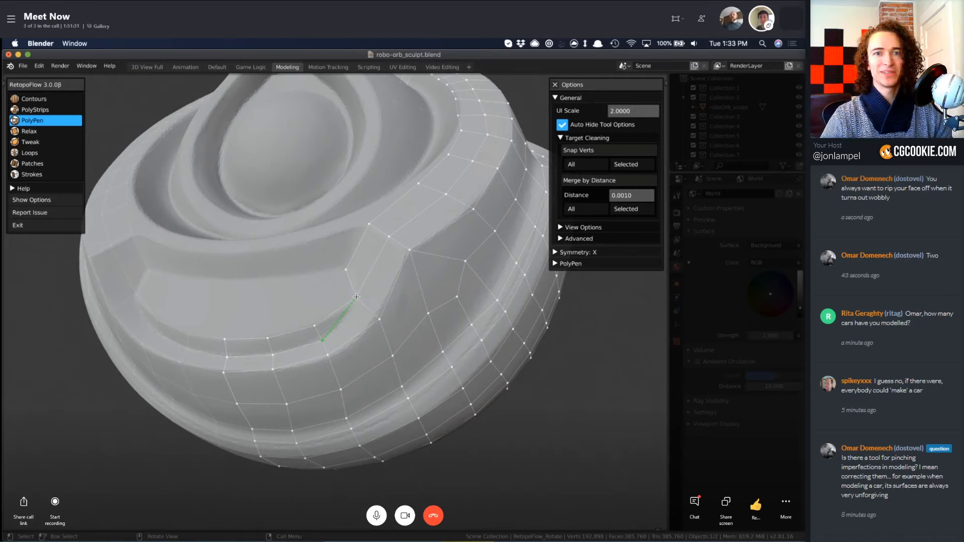
{"action": "left_click", "coordinate": [356, 297], "text": "ctrl"}
Build a row of PolyPen quads across the front recess's floor, from its corner to the symmetry line.
{"action": "left_click", "coordinate": [335, 311]}
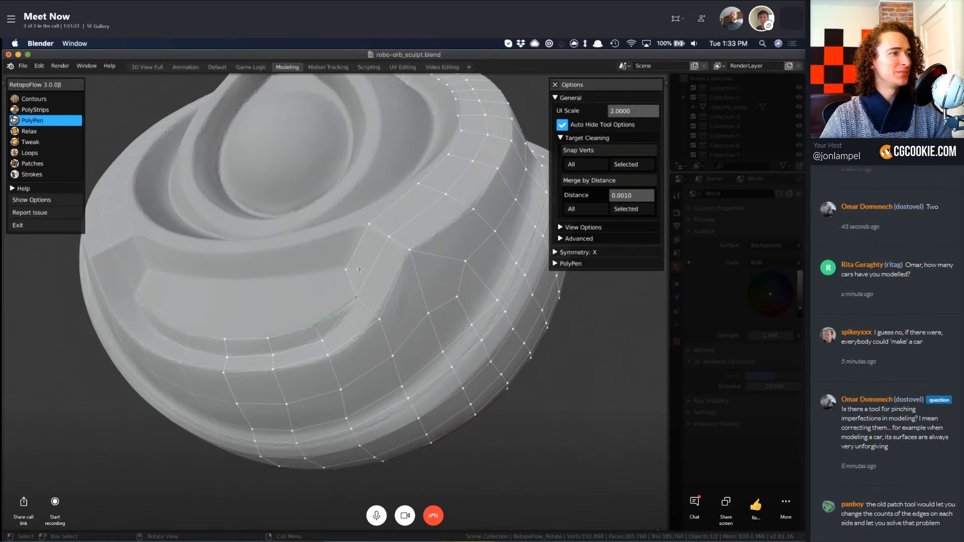
{"action": "left_click", "coordinate": [346, 270]}
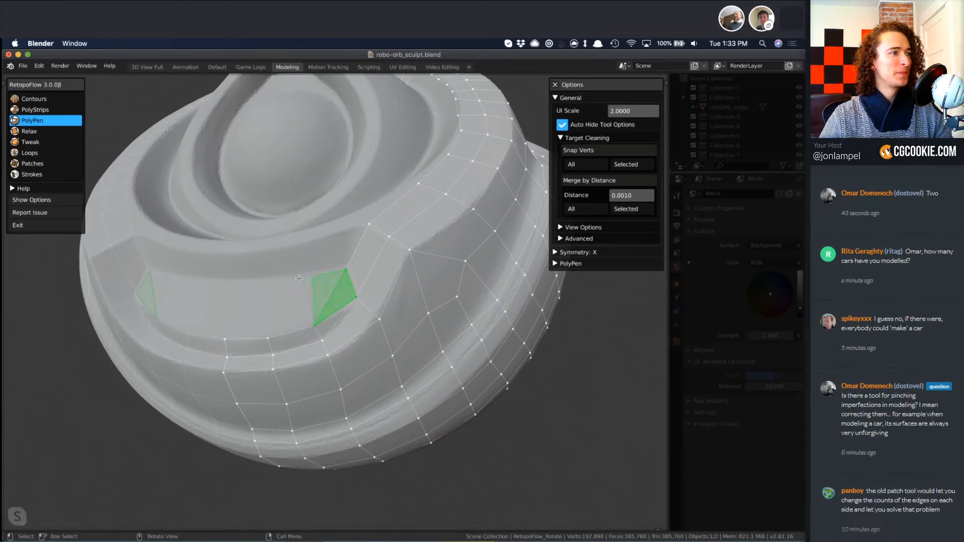
{"action": "left_click", "coordinate": [306, 275]}
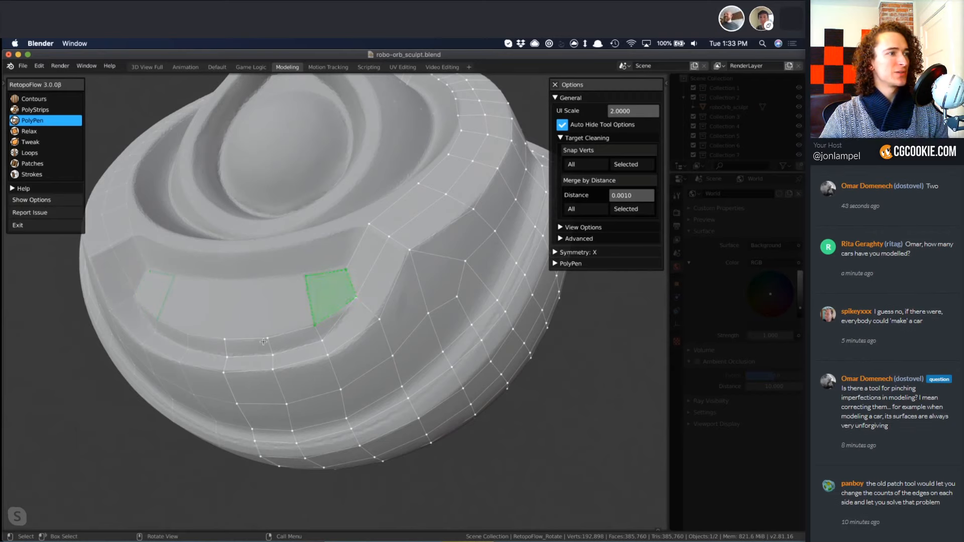
{"action": "left_click", "coordinate": [265, 280]}
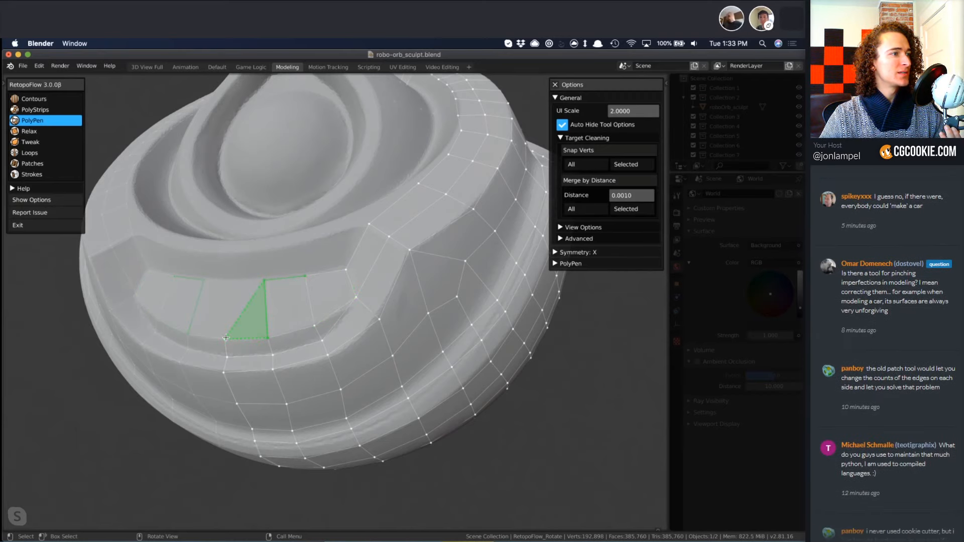
{"action": "left_click", "coordinate": [228, 280]}
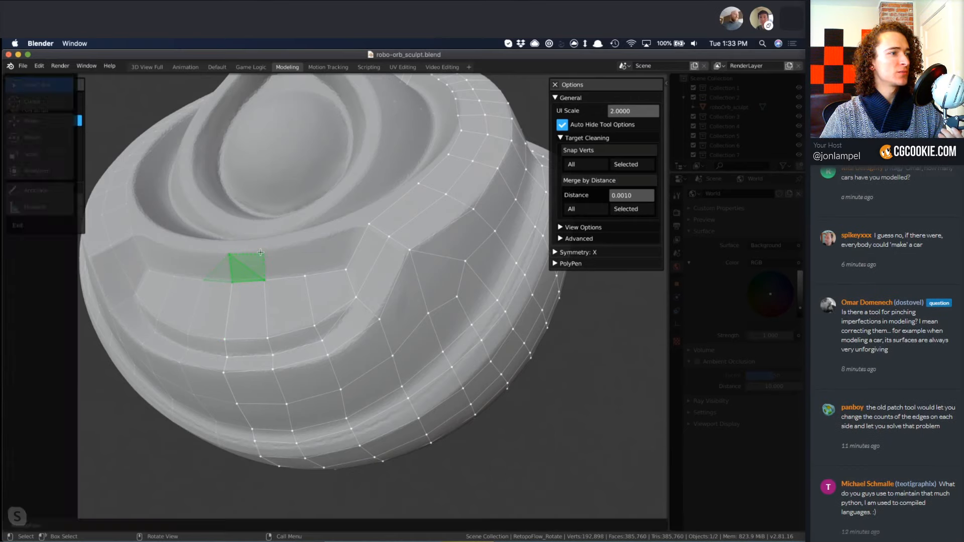
Extend the recess faces up its upper wall with another row of PolyPen quads, and clear the selection.
{"action": "left_click", "coordinate": [261, 253]}
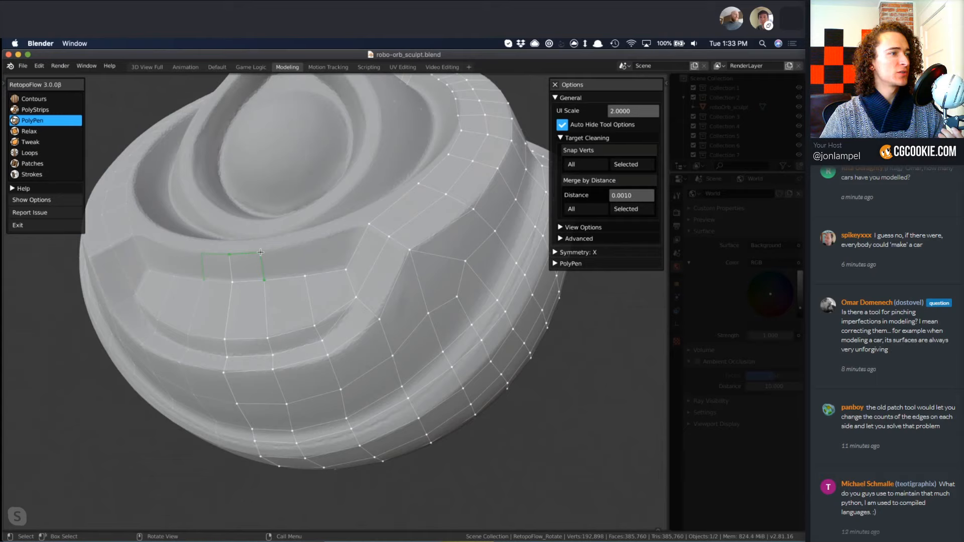
{"action": "left_click", "coordinate": [296, 244]}
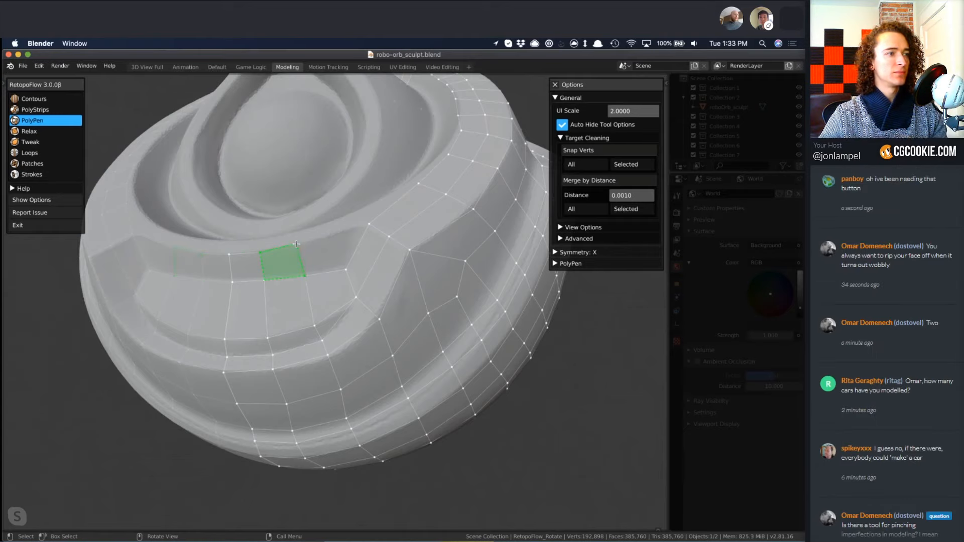
{"action": "key", "text": "a"}
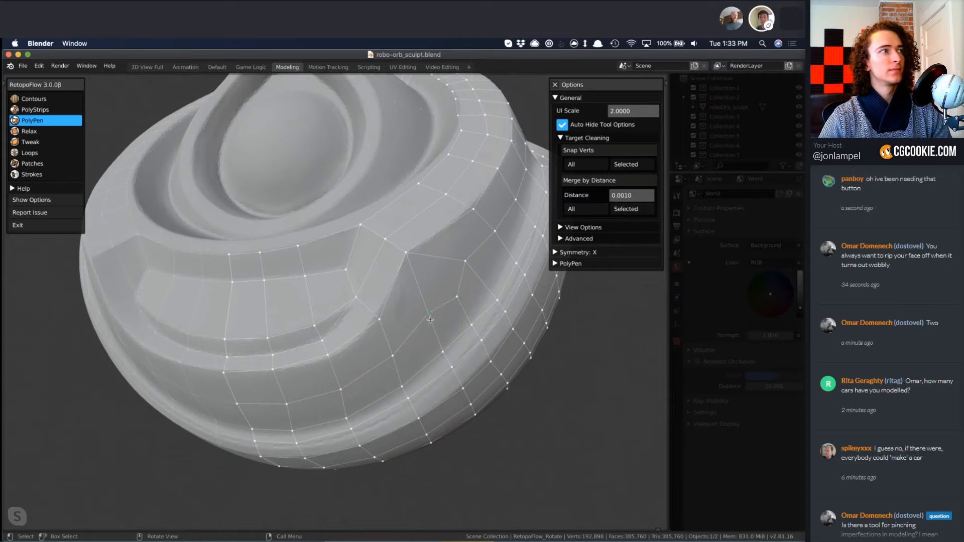
Examine the retopology's flow across the front recess, the ridge strip and the side beside the circular panel.
{"action": "scroll", "coordinate": [441, 339], "scroll_direction": "down", "scroll_amount": 3}
{"action": "middle_click_drag", "start_coordinate": [458, 317], "coordinate": [393, 319]}
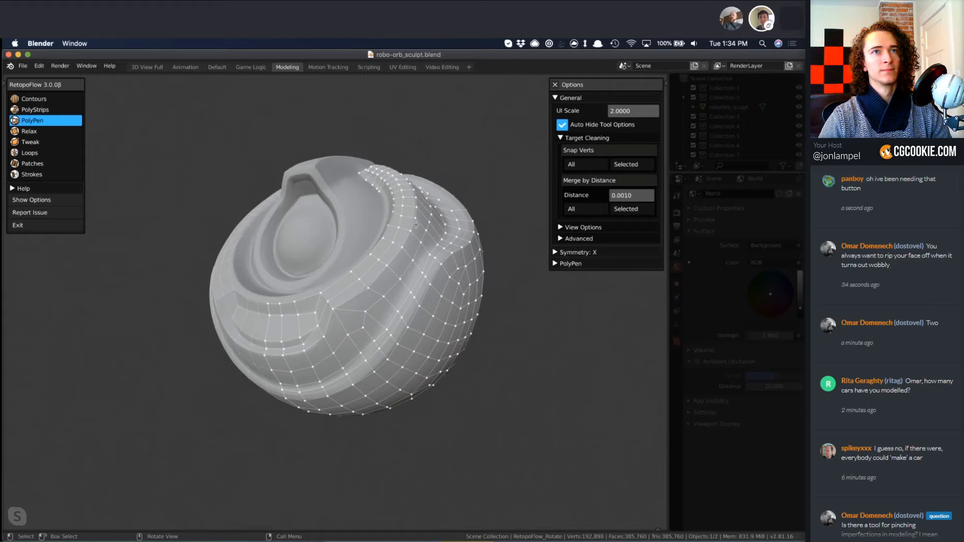
{"action": "mouse_move", "coordinate": [416, 225]}
{"action": "middle_mouse_down"}
{"action": "mouse_move", "coordinate": [381, 390]}
{"action": "mouse_move", "coordinate": [394, 224]}
{"action": "middle_mouse_up"}
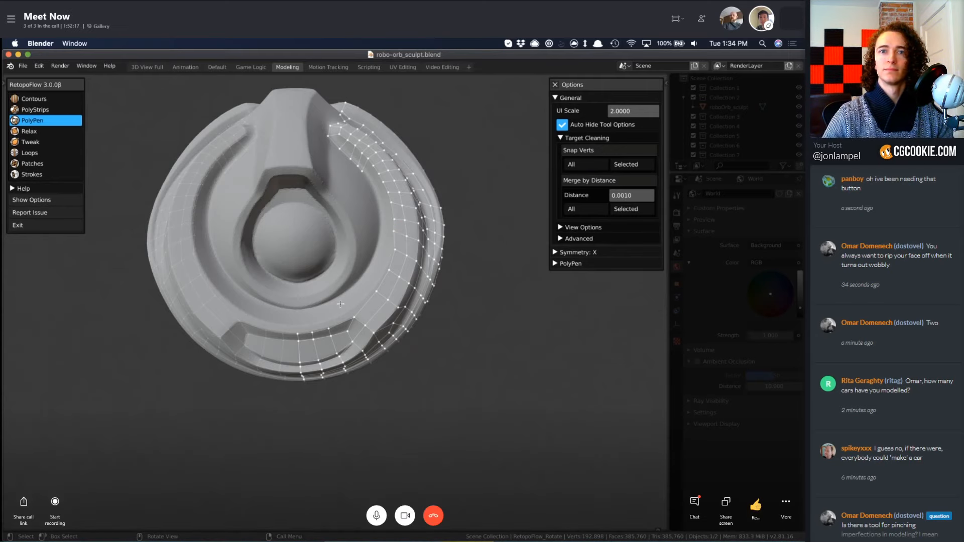
{"action": "mouse_move", "coordinate": [346, 325]}
{"action": "middle_mouse_down"}
{"action": "mouse_move", "coordinate": [347, 295]}
{"action": "mouse_move", "coordinate": [338, 298]}
{"action": "middle_mouse_up"}
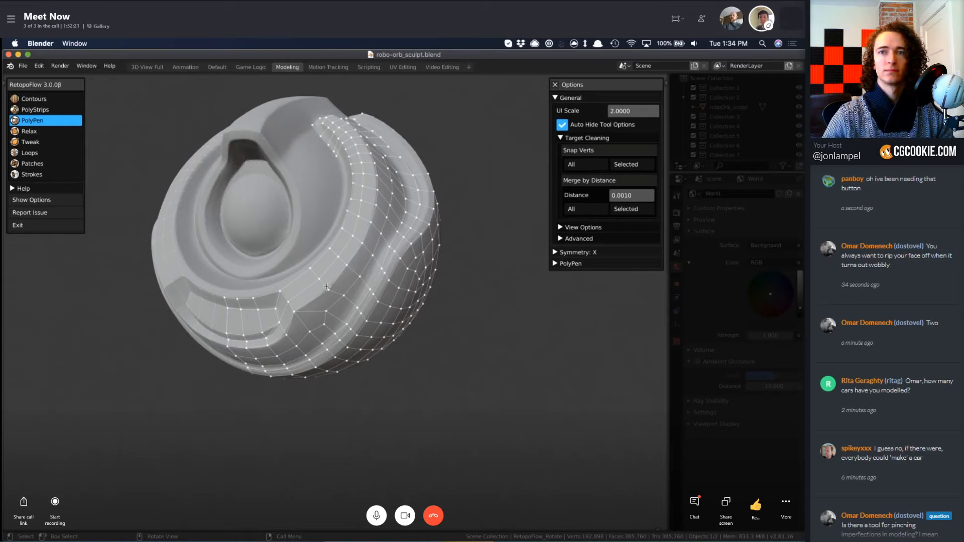
{"action": "key", "text": "s"}
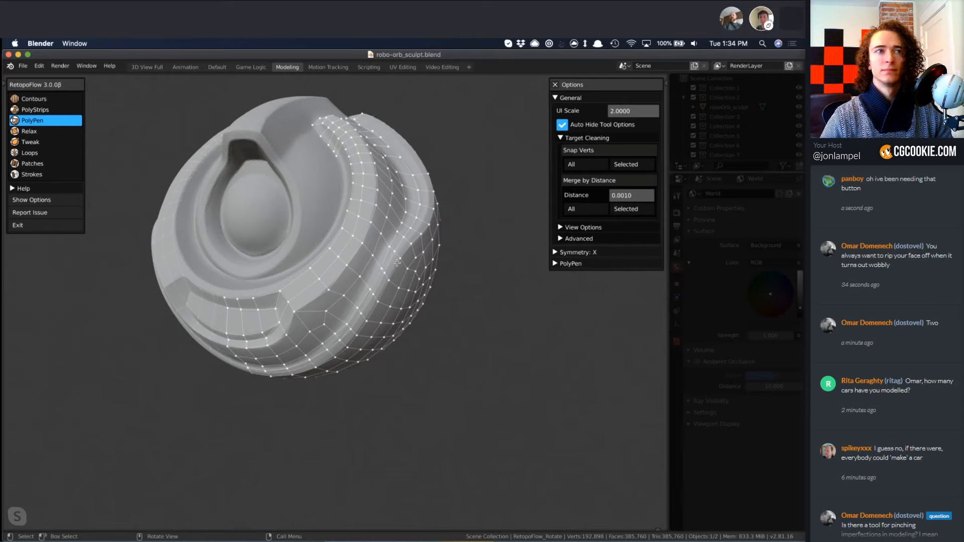
{"action": "middle_click_drag", "start_coordinate": [368, 290], "coordinate": [338, 285]}
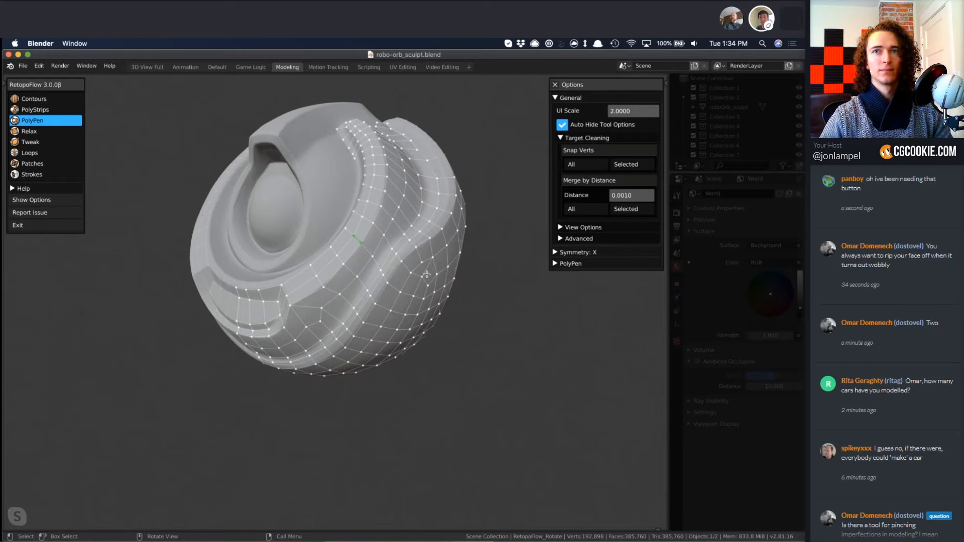
{"action": "mouse_move", "coordinate": [435, 291]}
{"action": "middle_mouse_down"}
{"action": "mouse_move", "coordinate": [366, 333]}
{"action": "mouse_move", "coordinate": [298, 338]}
{"action": "mouse_move", "coordinate": [422, 285]}
{"action": "middle_mouse_up"}
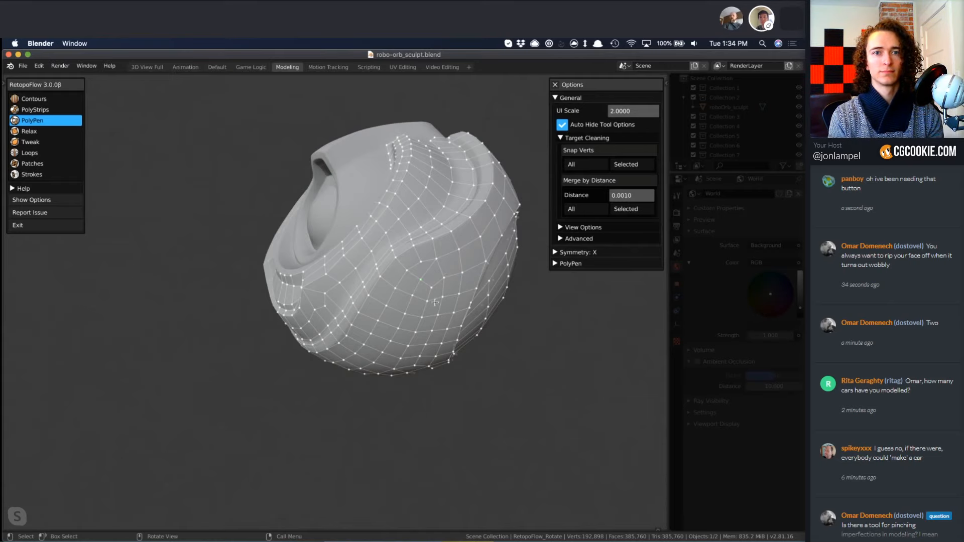
{"action": "middle_click_drag", "start_coordinate": [317, 318], "coordinate": [437, 239]}
Smooth the faces on the sculpt's side between the groove and the circular panel with the Relax brush.
{"action": "key", "text": "4"}
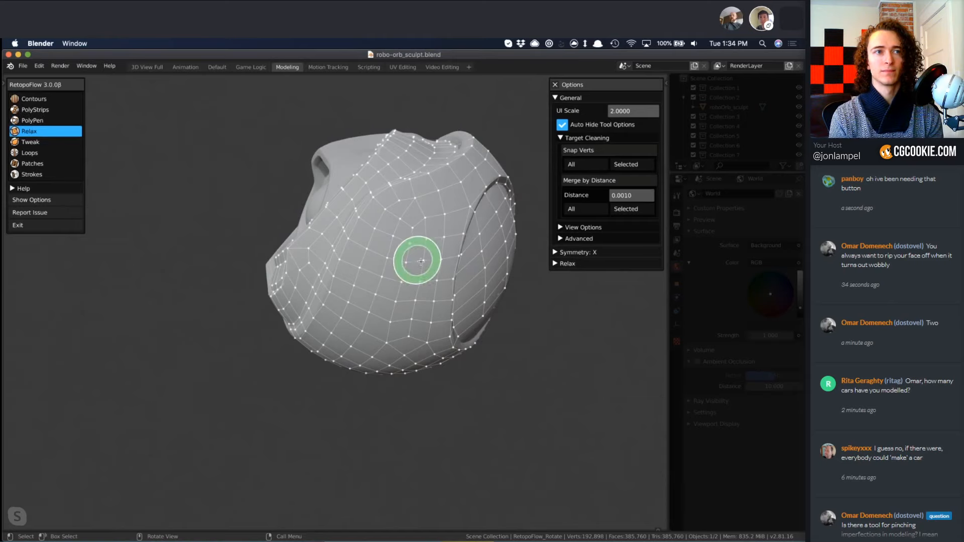
{"action": "mouse_move", "coordinate": [425, 262]}
{"action": "left_mouse_down"}
{"action": "mouse_move", "coordinate": [363, 236]}
{"action": "mouse_move", "coordinate": [395, 254]}
{"action": "mouse_move", "coordinate": [386, 321]}
{"action": "mouse_move", "coordinate": [408, 340]}
{"action": "mouse_move", "coordinate": [402, 308]}
{"action": "mouse_move", "coordinate": [400, 316]}
{"action": "left_mouse_up"}
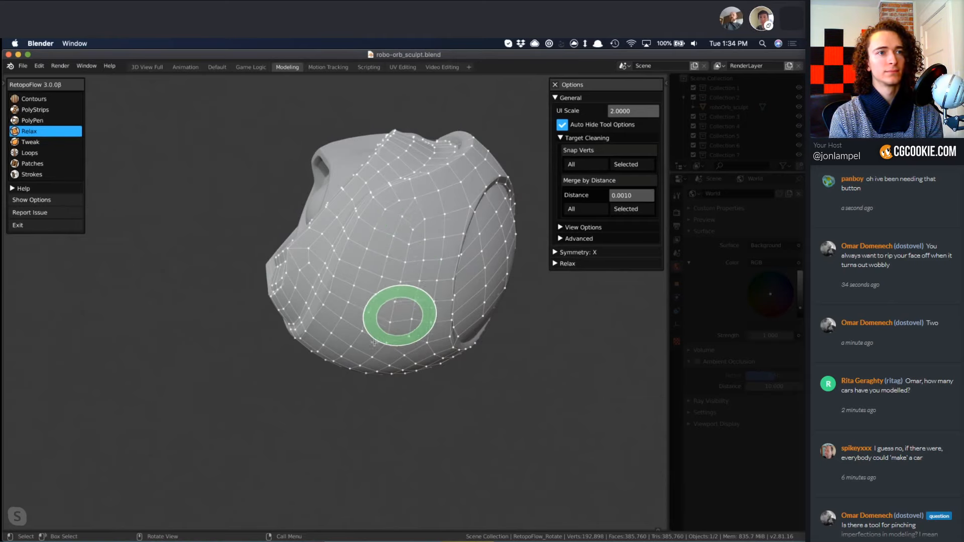
{"action": "scroll", "coordinate": [355, 347], "scroll_direction": "down", "scroll_amount": 2}
{"action": "mouse_move", "coordinate": [354, 347]}
{"action": "middle_mouse_down"}
{"action": "mouse_move", "coordinate": [342, 333]}
{"action": "mouse_move", "coordinate": [381, 326]}
{"action": "middle_mouse_up"}
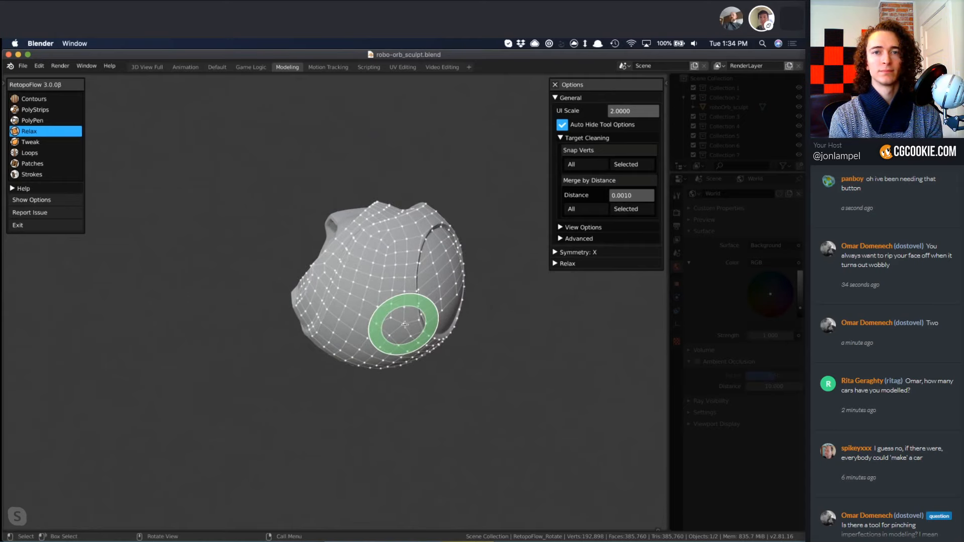
{"action": "scroll", "coordinate": [408, 319], "scroll_direction": "up", "scroll_amount": 2}
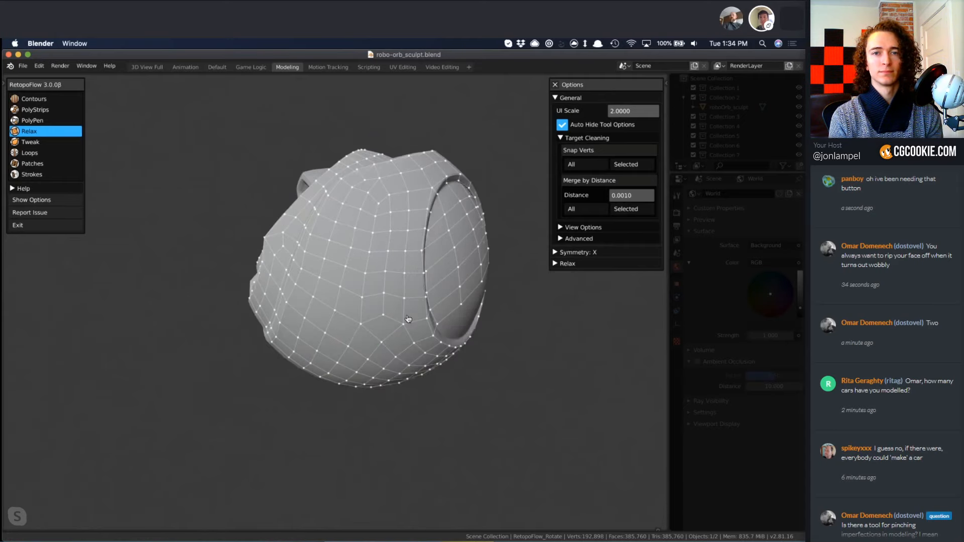
{"action": "scroll", "coordinate": [408, 319], "scroll_direction": "up", "scroll_amount": 3}
Reposition the pole vertex beside the circular panel's lower edge with PolyPen, and smooth the surrounding faces with Relax.
{"action": "key", "text": "3"}
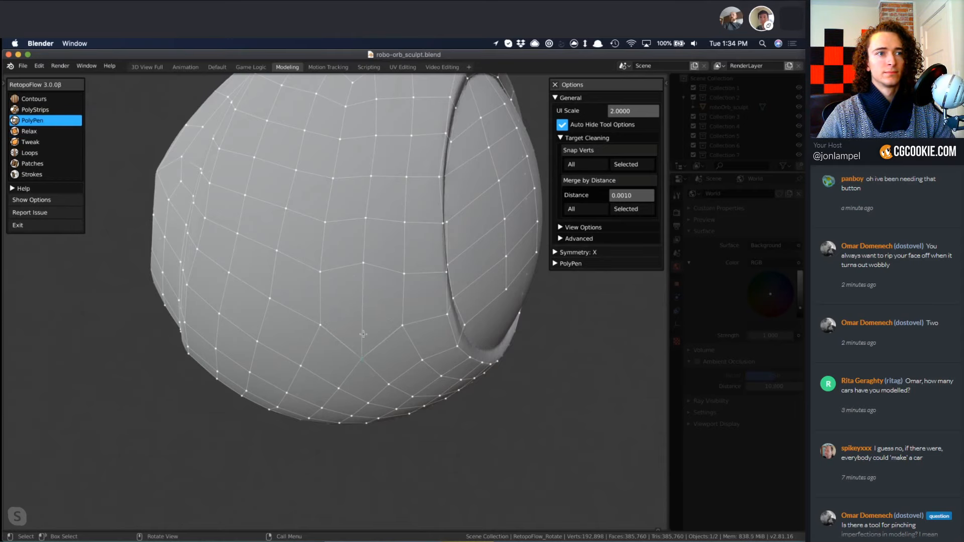
{"action": "left_click_drag", "start_coordinate": [363, 334], "coordinate": [362, 330]}
{"action": "mouse_move", "coordinate": [409, 297]}
{"action": "middle_mouse_down"}
{"action": "mouse_move", "coordinate": [403, 308]}
{"action": "mouse_move", "coordinate": [349, 317]}
{"action": "middle_mouse_up"}
{"action": "key", "text": "4"}
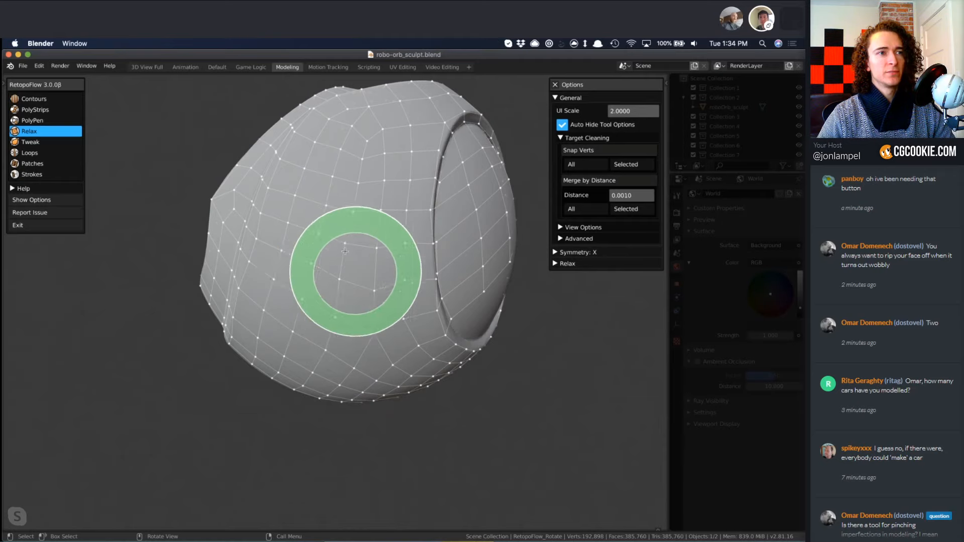
{"action": "middle_click_drag", "start_coordinate": [373, 406], "coordinate": [366, 276]}
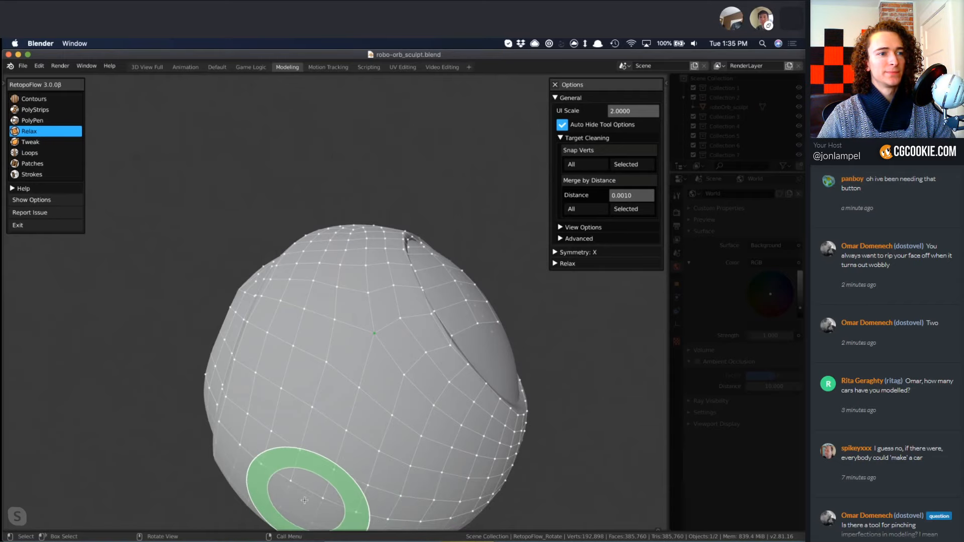
{"action": "middle_click_drag", "start_coordinate": [298, 488], "coordinate": [328, 455]}
Change to the Tweak brush and enlarge its radius to span several faces beside the circular panel.
{"action": "key", "text": "5"}
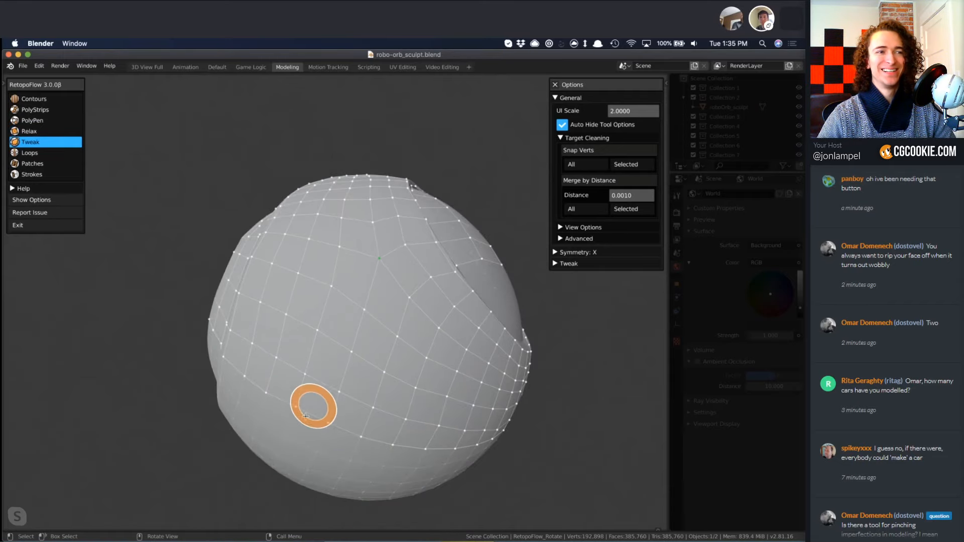
{"action": "key", "text": "f"}
{"action": "left_click", "coordinate": [389, 438]}
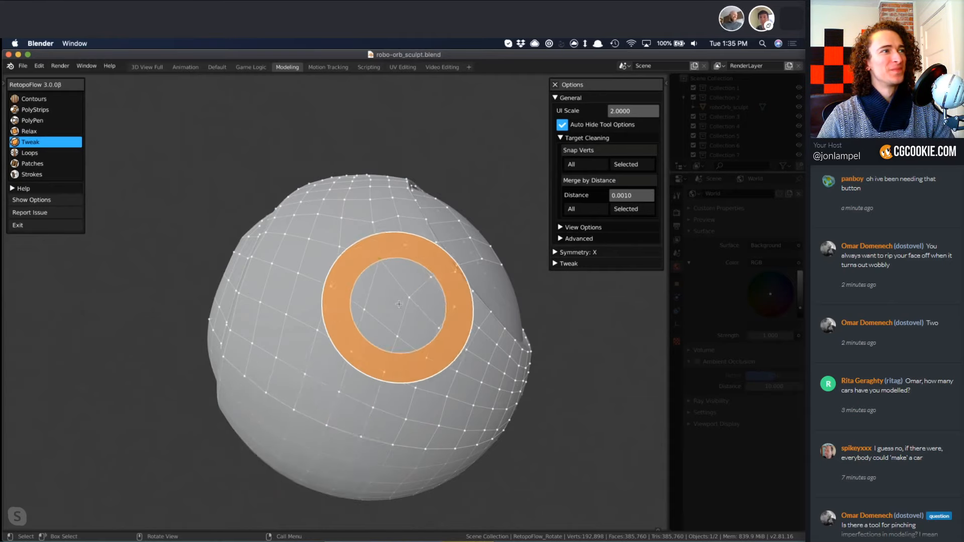
{"action": "scroll", "coordinate": [399, 304], "scroll_direction": "up", "scroll_amount": 5}
{"action": "mouse_move", "coordinate": [418, 311]}
{"action": "middle_mouse_down"}
{"action": "mouse_move", "coordinate": [452, 370]}
{"action": "mouse_move", "coordinate": [448, 404]}
{"action": "mouse_move", "coordinate": [430, 372]}
{"action": "mouse_move", "coordinate": [443, 310]}
{"action": "mouse_move", "coordinate": [467, 321]}
{"action": "mouse_move", "coordinate": [454, 331]}
{"action": "mouse_move", "coordinate": [449, 305]}
{"action": "mouse_move", "coordinate": [430, 291]}
{"action": "mouse_move", "coordinate": [387, 344]}
{"action": "middle_mouse_up"}
Rework the retopology beside the front recess's upper corner with PolyPen, adding edges and vertices where it meets the ridge strip.
{"action": "scroll", "coordinate": [442, 311], "scroll_direction": "down", "scroll_amount": 8}
{"action": "scroll", "coordinate": [472, 304], "scroll_direction": "up", "scroll_amount": 3}
{"action": "scroll", "coordinate": [397, 331], "scroll_direction": "up", "scroll_amount": 4}
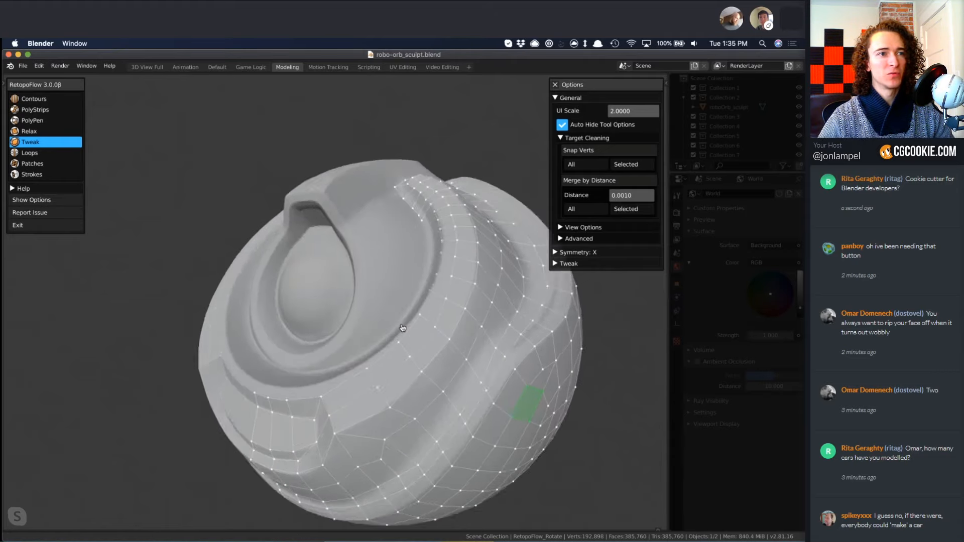
{"action": "scroll", "coordinate": [399, 332], "scroll_direction": "down", "scroll_amount": 2}
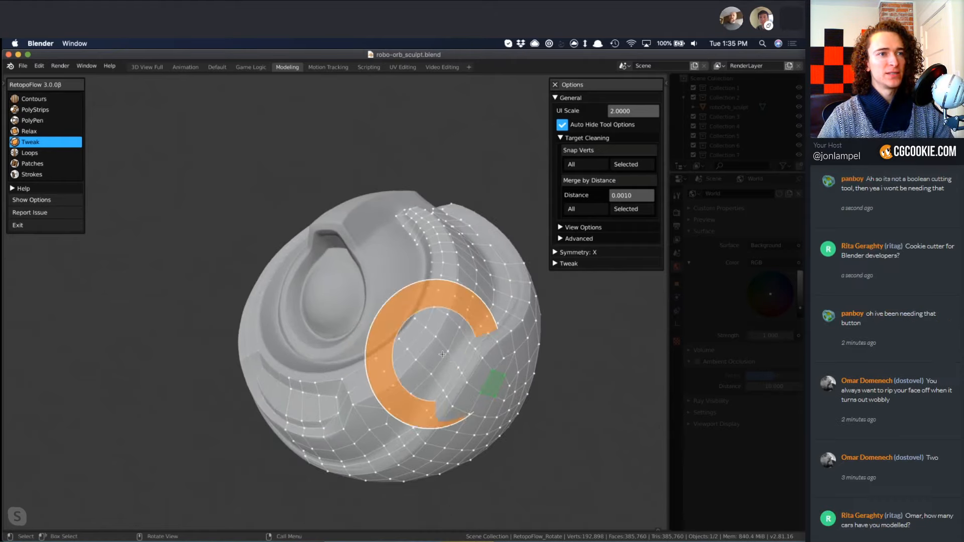
{"action": "middle_click_drag", "start_coordinate": [402, 331], "coordinate": [432, 325]}
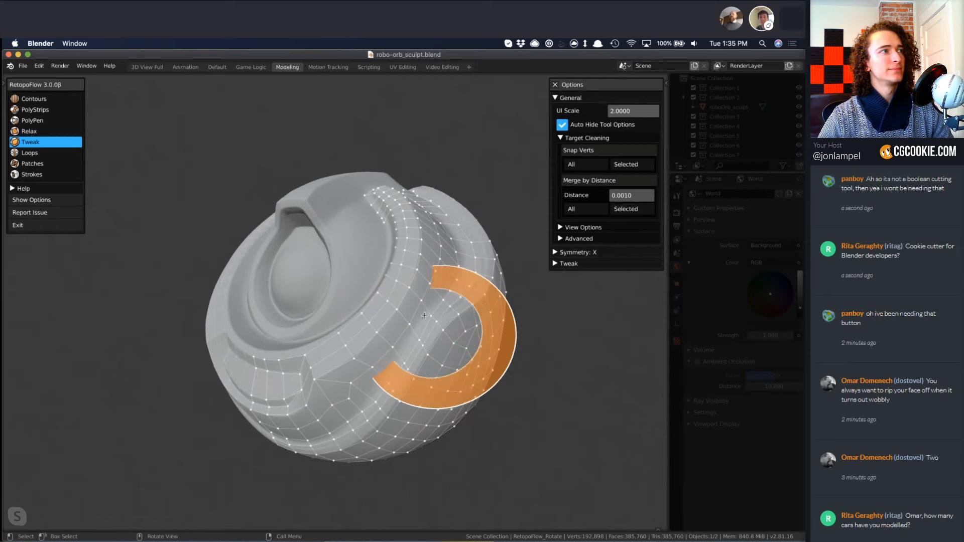
{"action": "key", "text": "3"}
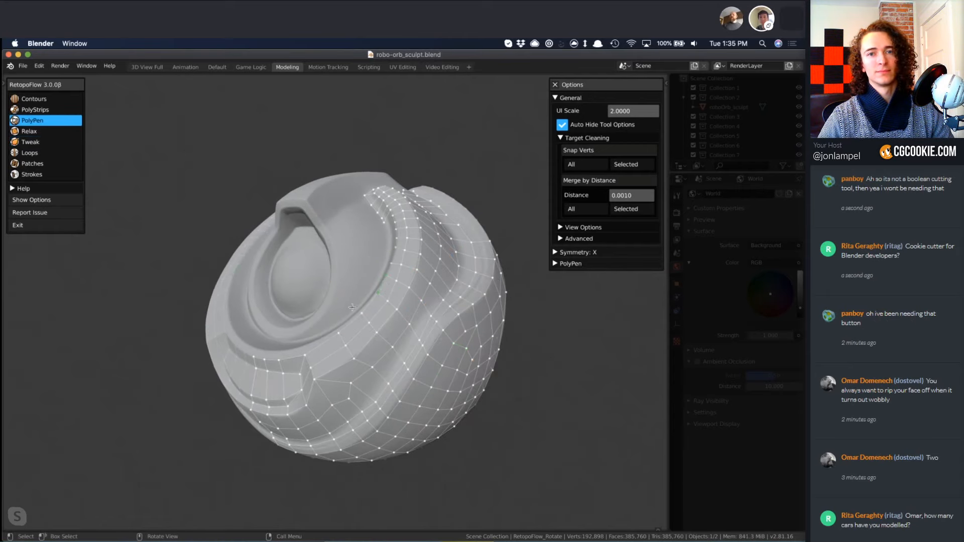
{"action": "middle_click_drag", "start_coordinate": [383, 284], "coordinate": [388, 312]}
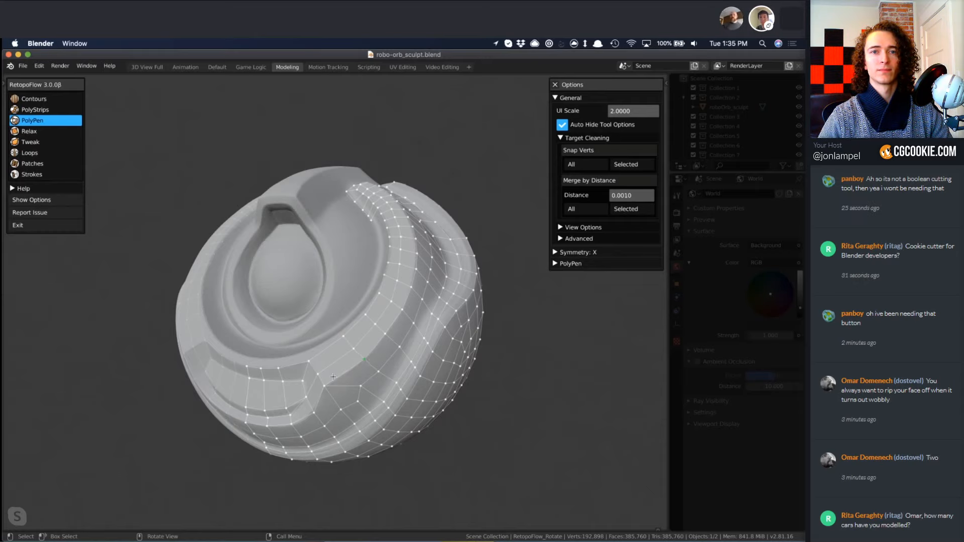
{"action": "left_click", "coordinate": [351, 375]}
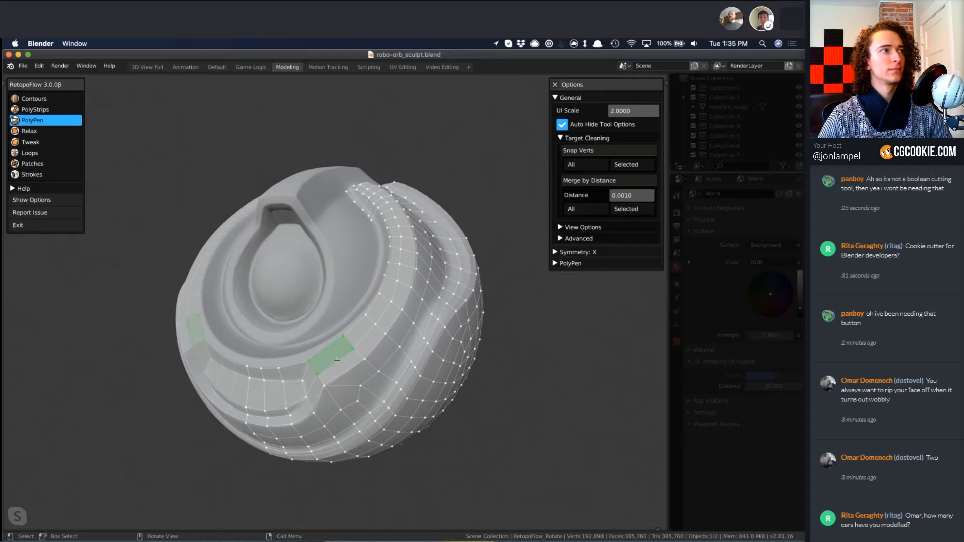
{"action": "mouse_move", "coordinate": [358, 375]}
{"action": "middle_mouse_down"}
{"action": "mouse_move", "coordinate": [371, 396]}
{"action": "mouse_move", "coordinate": [351, 382]}
{"action": "middle_mouse_up"}
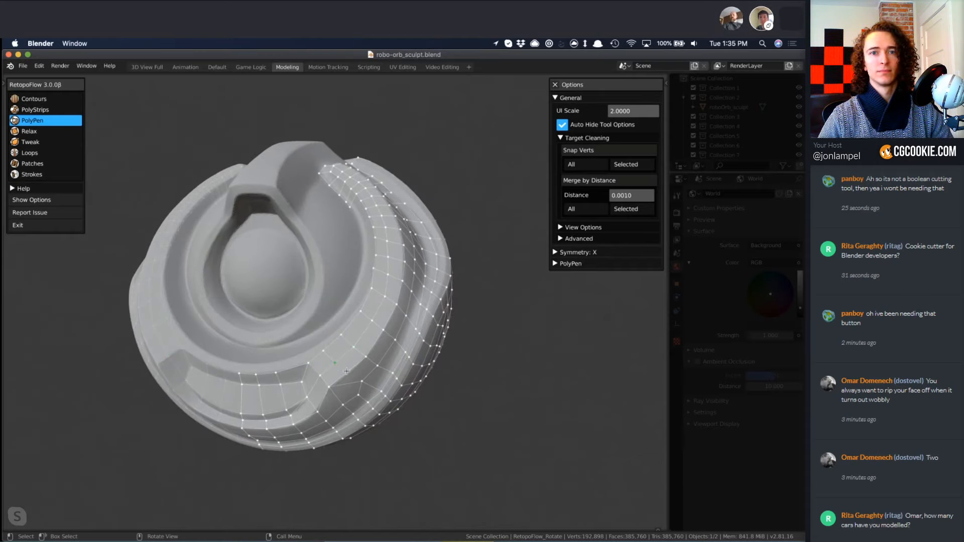
{"action": "middle_click_drag", "start_coordinate": [365, 392], "coordinate": [367, 395]}
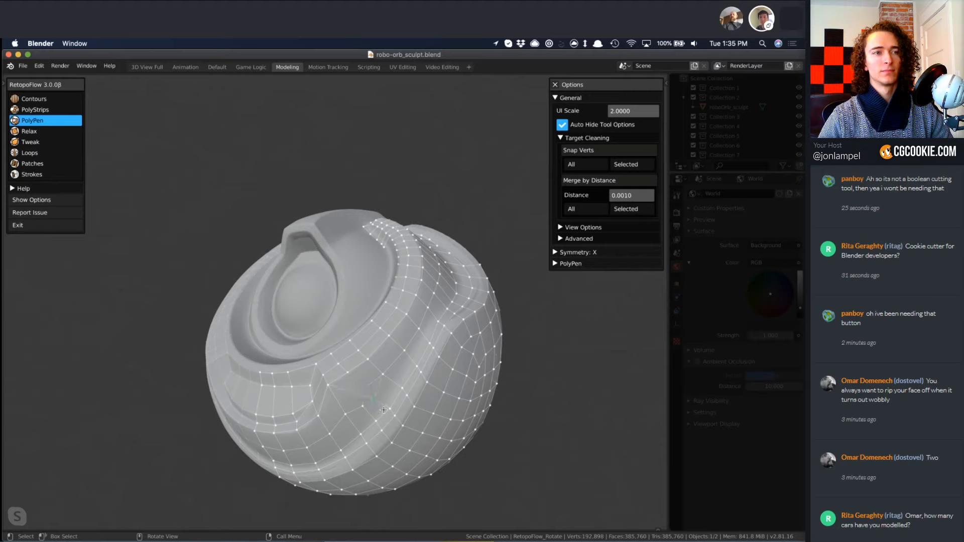
Delete the unwanted edges and faces between the front recess's corner and the groove to open that area for rebuilding.
{"action": "key", "text": "x"}
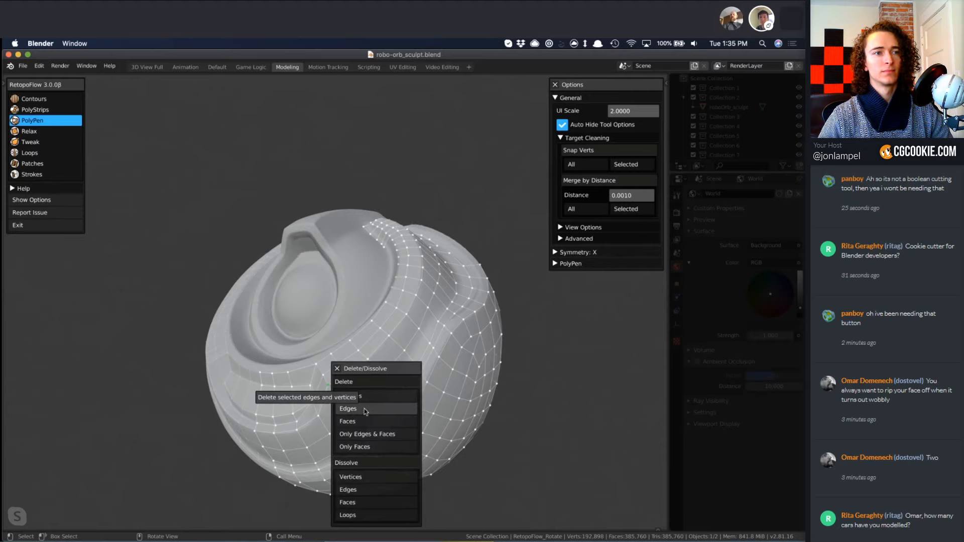
{"action": "left_click", "coordinate": [365, 410]}
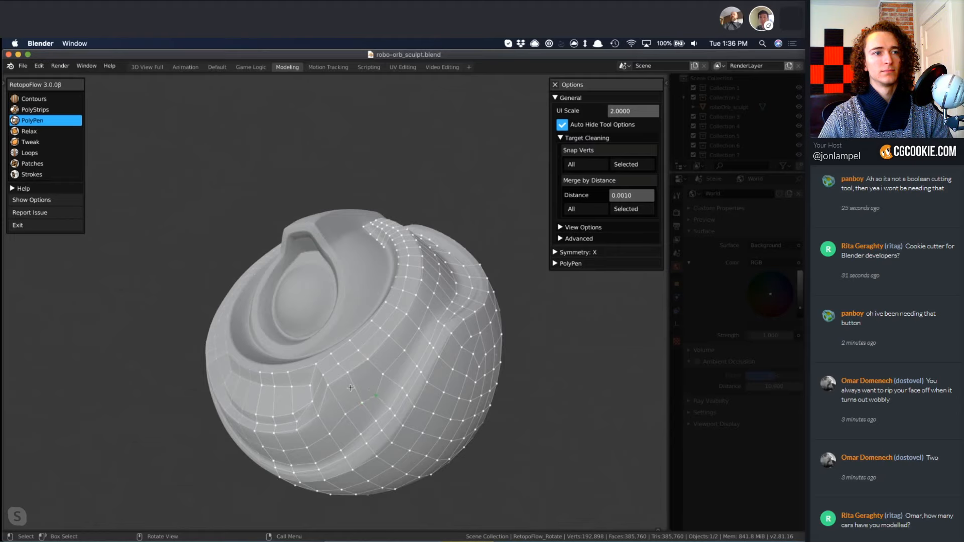
{"action": "key", "text": "x"}
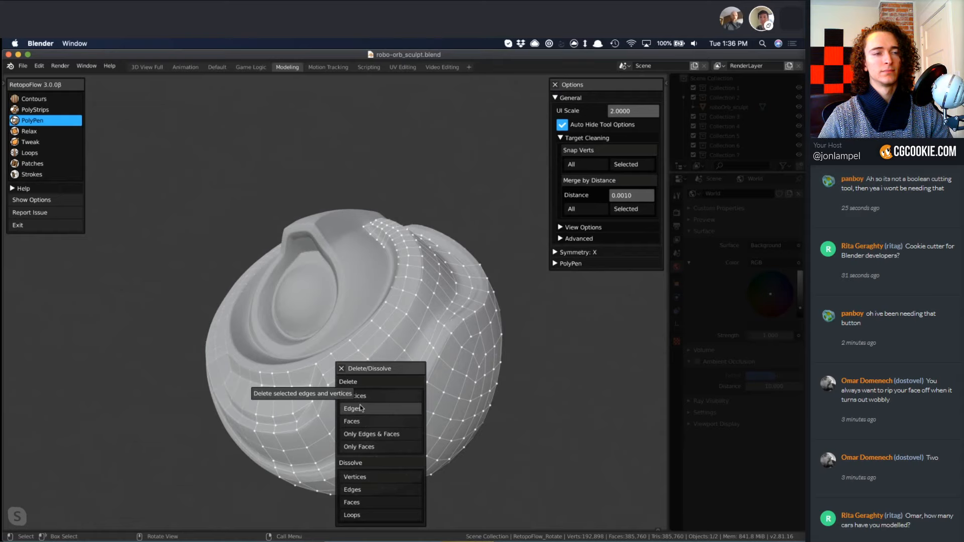
{"action": "left_click", "coordinate": [359, 408]}
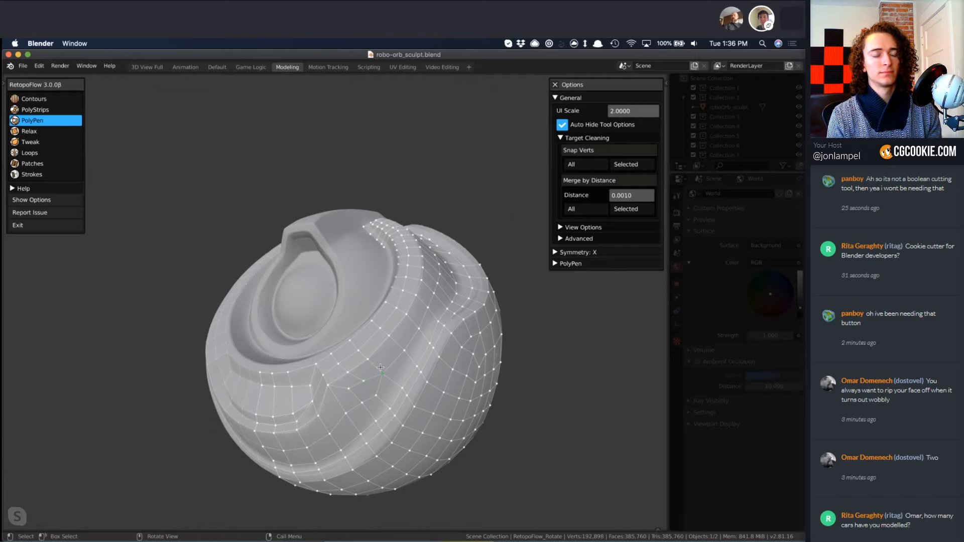
{"action": "key", "text": "x"}
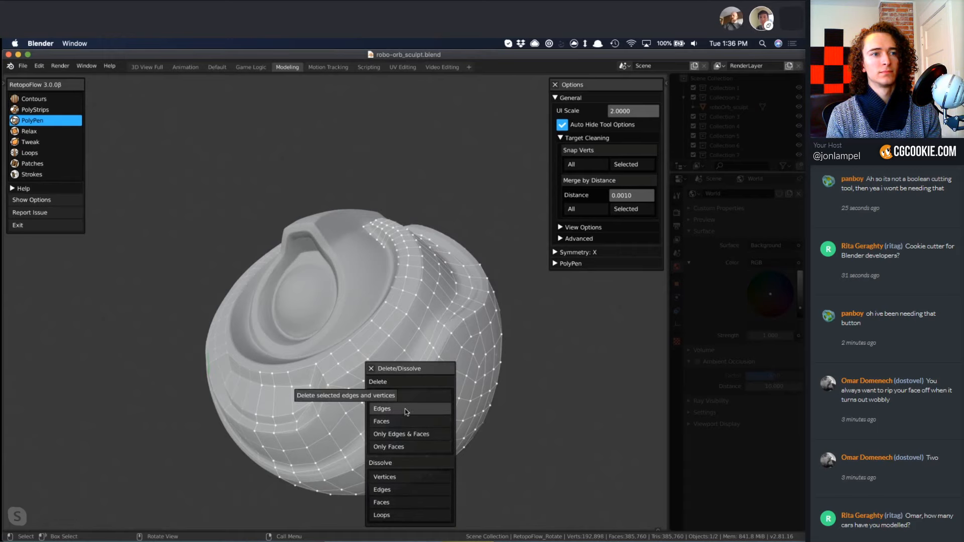
{"action": "left_click", "coordinate": [405, 418]}
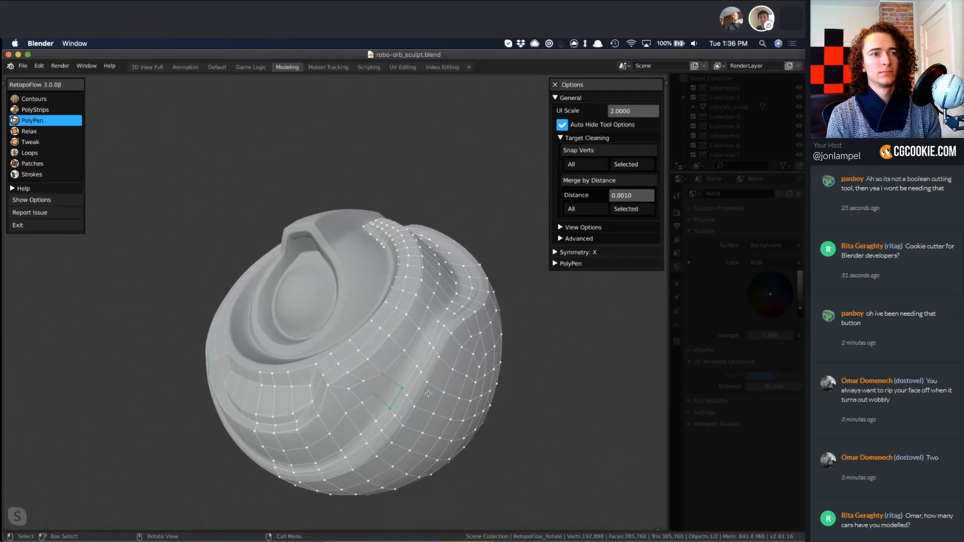
Insert an edge loop lengthwise through the band between the ridge and the groove, and connect its end near the recess with PolyPen.
{"action": "middle_click_drag", "start_coordinate": [456, 337], "coordinate": [411, 287]}
{"action": "key", "text": "6"}
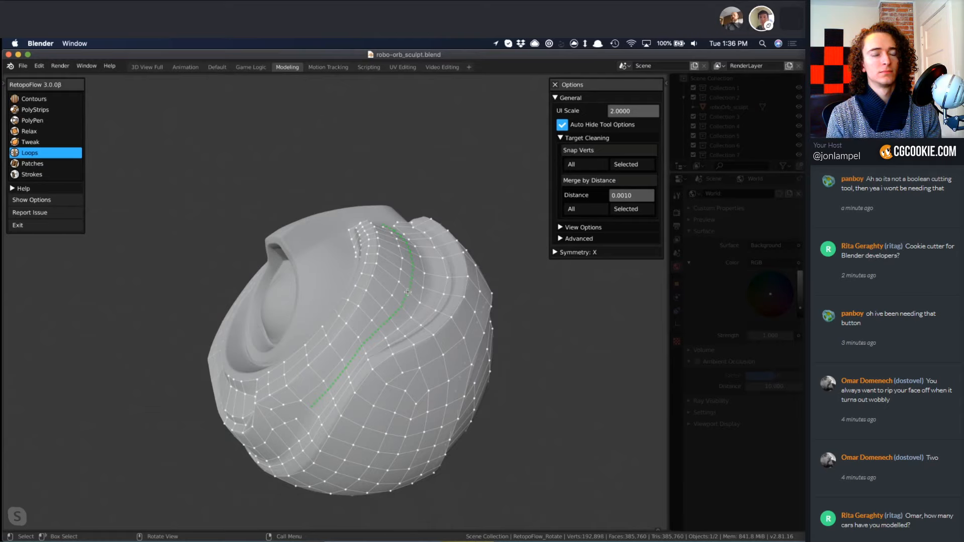
{"action": "left_click", "coordinate": [395, 284], "text": "ctrl"}
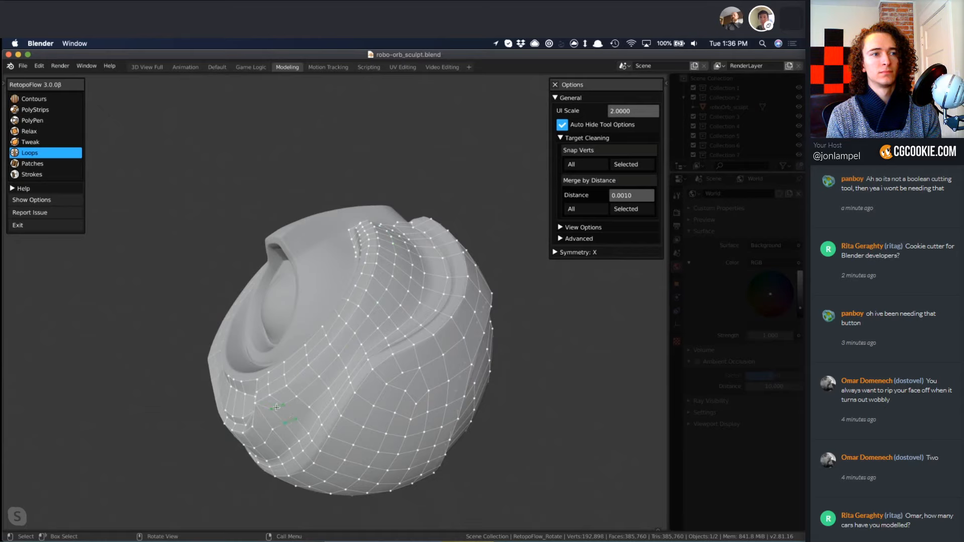
{"action": "key", "text": "5"}
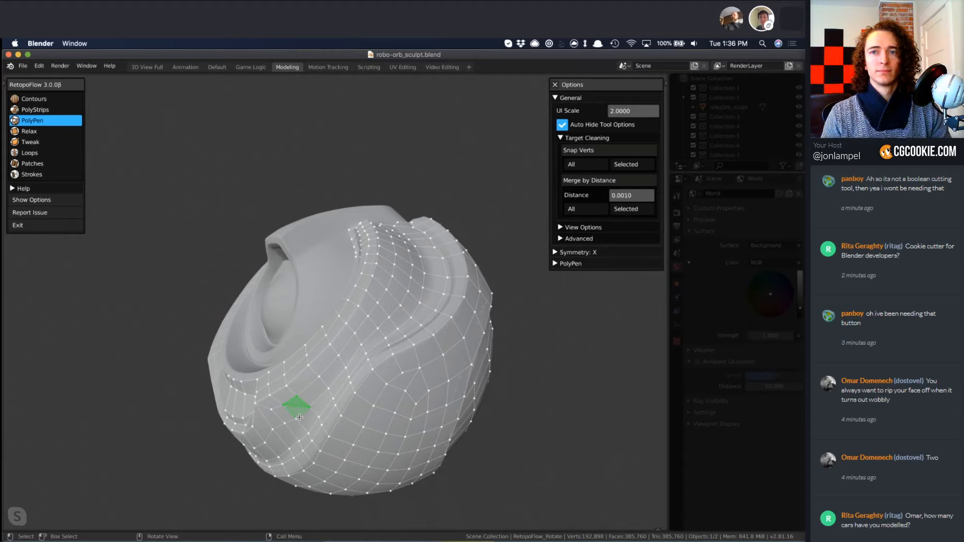
{"action": "middle_click_drag", "start_coordinate": [300, 417], "coordinate": [314, 422]}
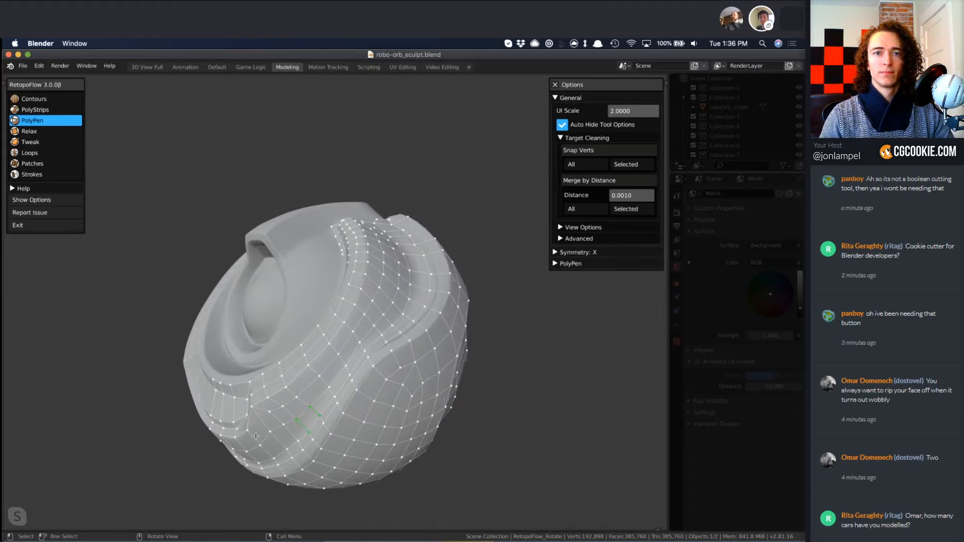
{"action": "middle_click_drag", "start_coordinate": [255, 436], "coordinate": [322, 408]}
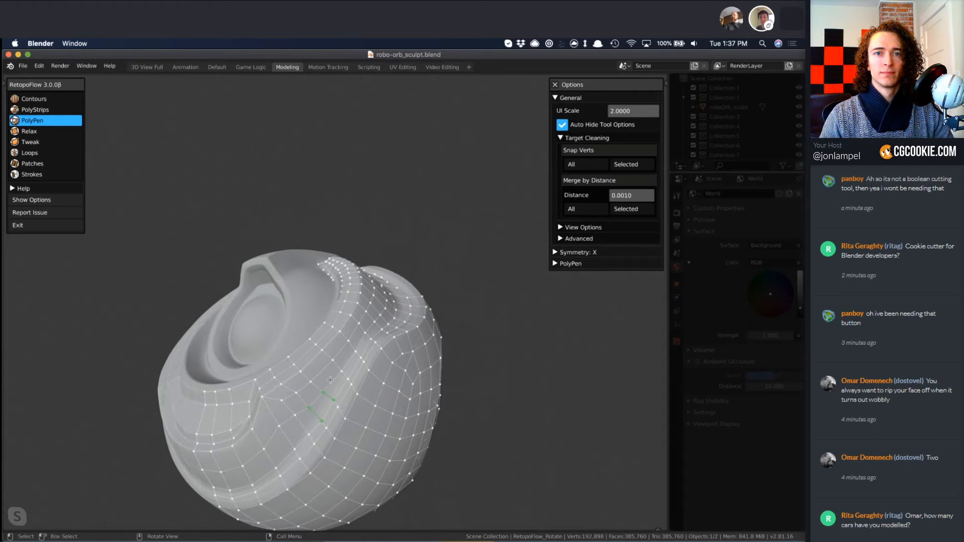
Even out the faces between the recess and the groove and along the side with the Relax and Tweak brushes.
{"action": "key", "text": "4"}
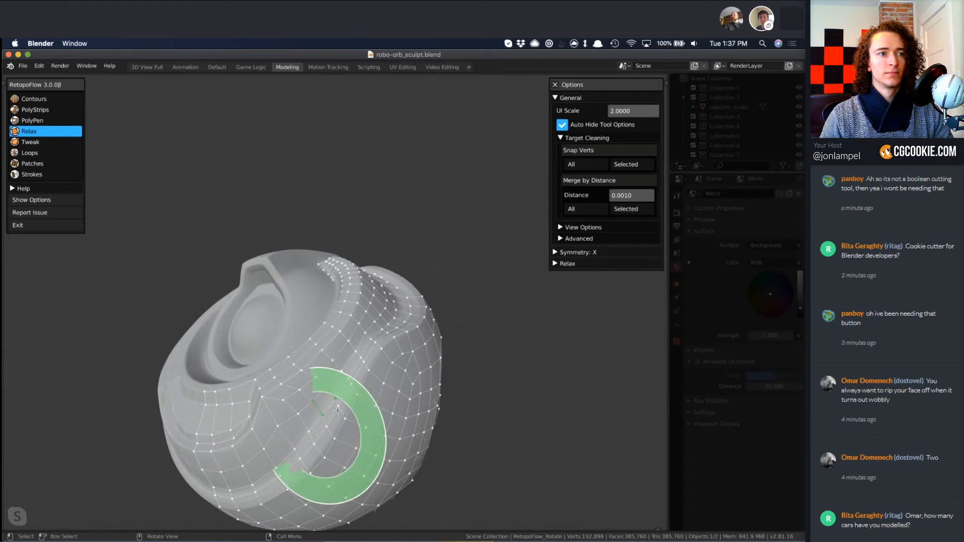
{"action": "mouse_move", "coordinate": [358, 390]}
{"action": "middle_mouse_down"}
{"action": "mouse_move", "coordinate": [385, 351]}
{"action": "mouse_move", "coordinate": [409, 366]}
{"action": "mouse_move", "coordinate": [468, 353]}
{"action": "middle_mouse_up"}
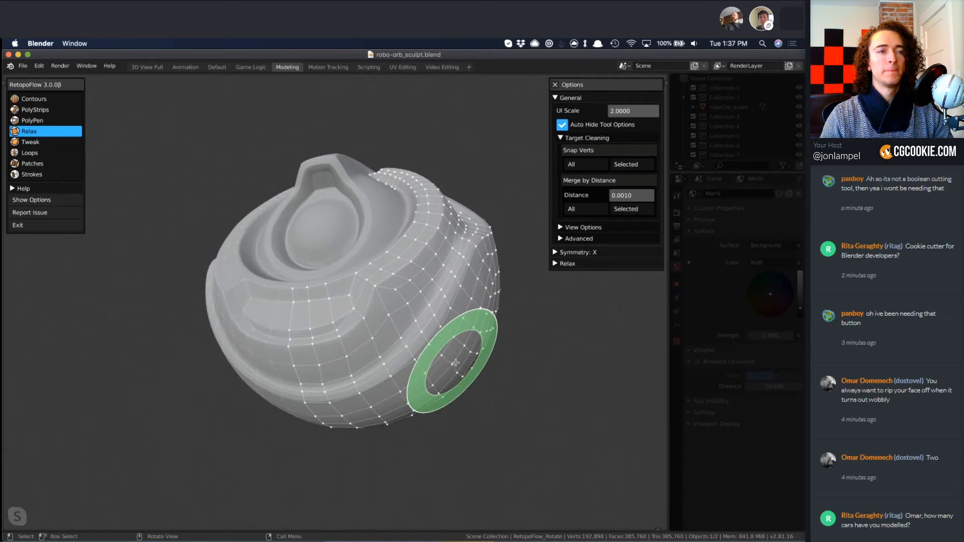
{"action": "middle_click_drag", "start_coordinate": [465, 341], "coordinate": [470, 323], "text": "ctrl"}
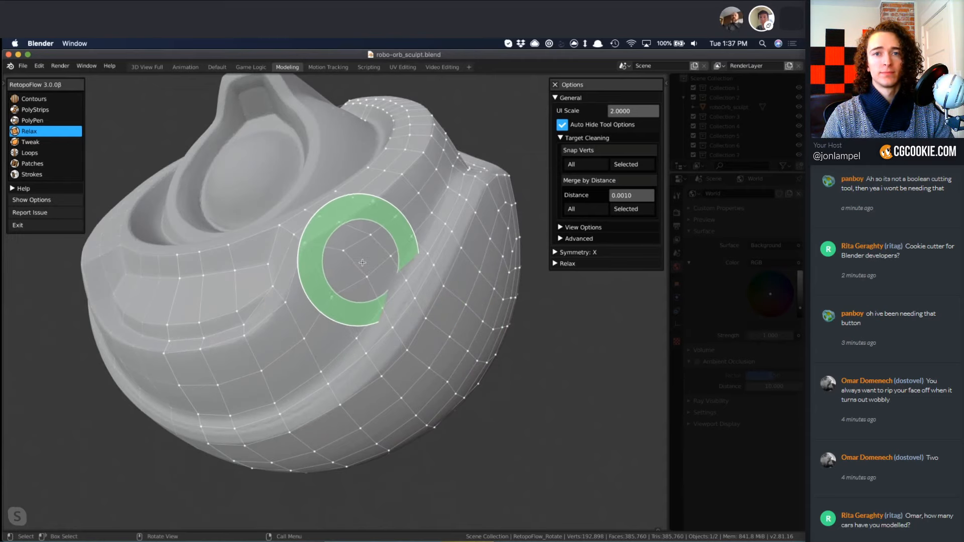
{"action": "key", "text": "5"}
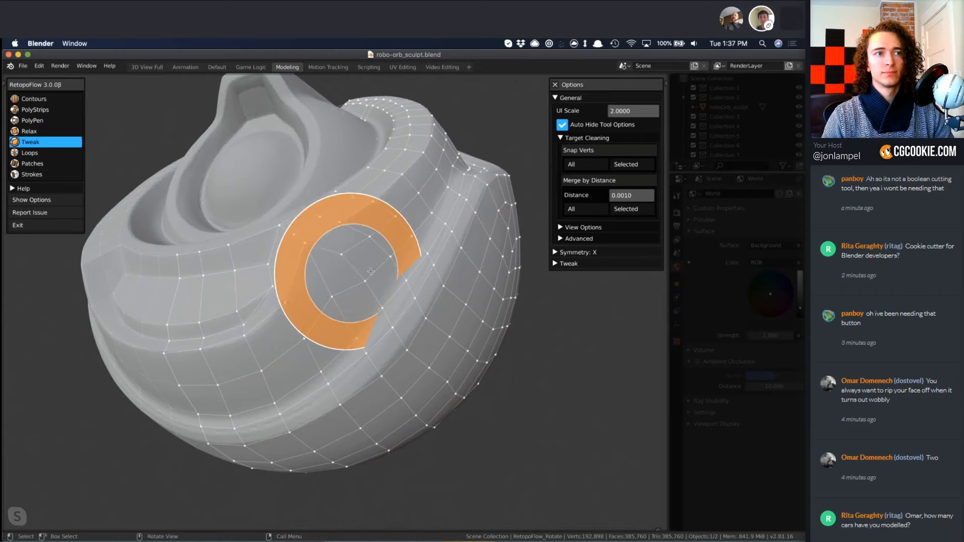
{"action": "mouse_move", "coordinate": [485, 283]}
{"action": "middle_mouse_down"}
{"action": "mouse_move", "coordinate": [495, 282]}
{"action": "mouse_move", "coordinate": [424, 344]}
{"action": "mouse_move", "coordinate": [434, 334]}
{"action": "middle_mouse_up"}
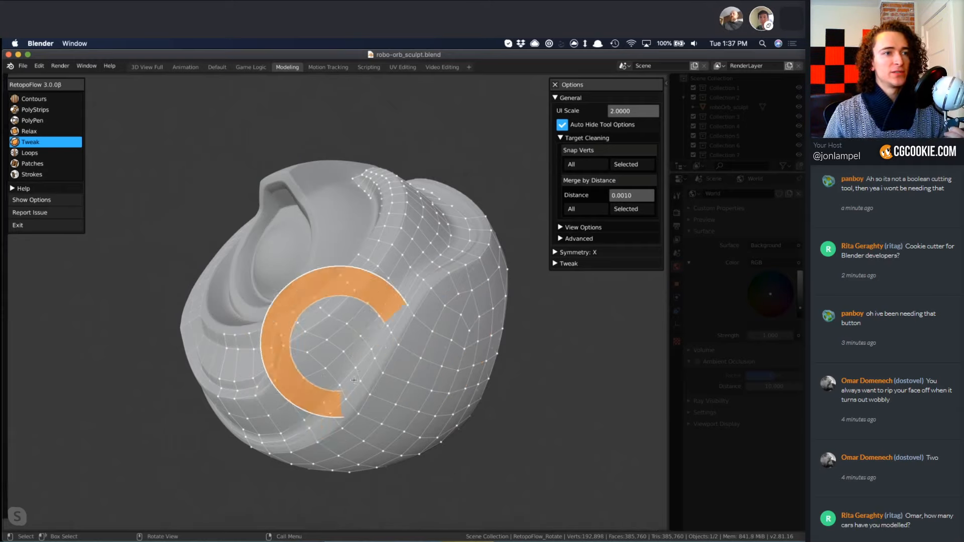
Delete the remaining badly directed edges in the band between the front recess's corner and the groove.
{"action": "key", "text": "3"}
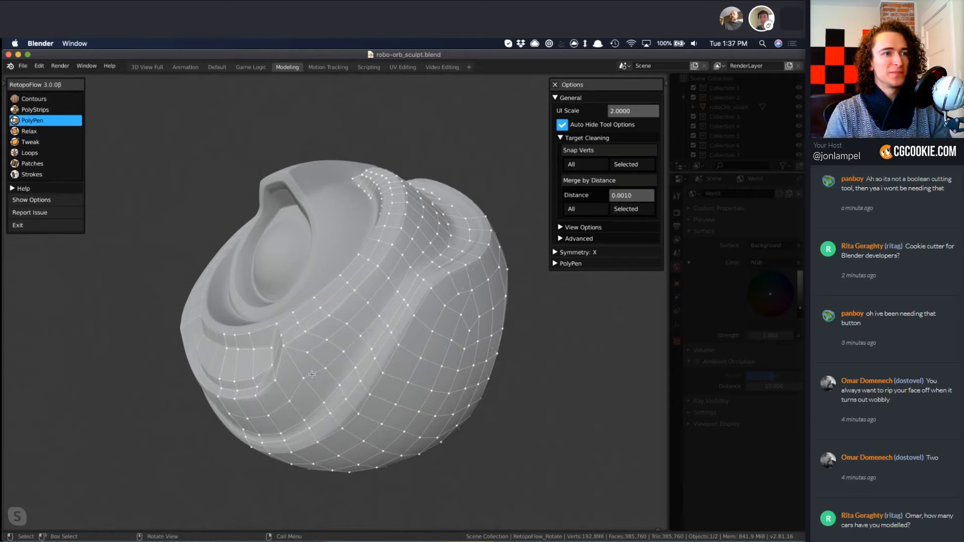
{"action": "key", "text": "x"}
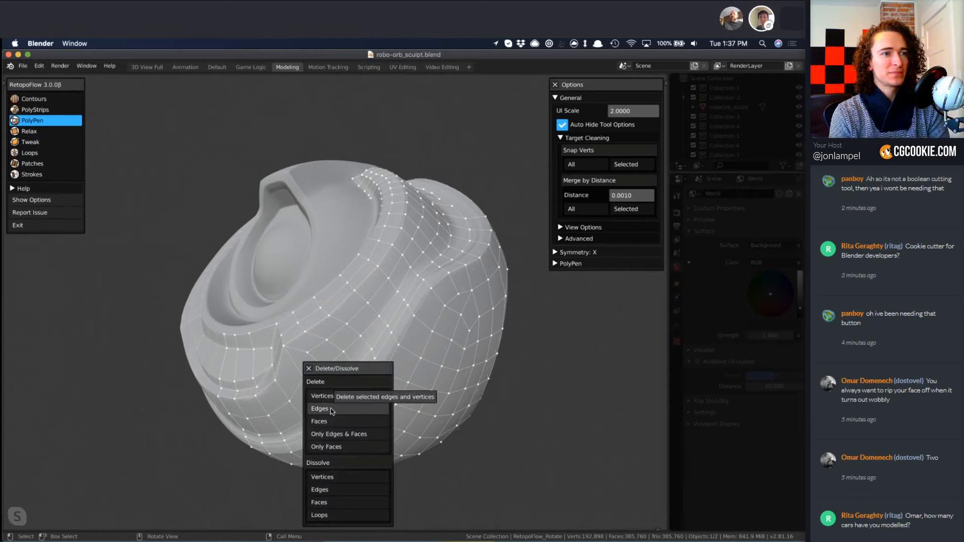
{"action": "left_click", "coordinate": [330, 408]}
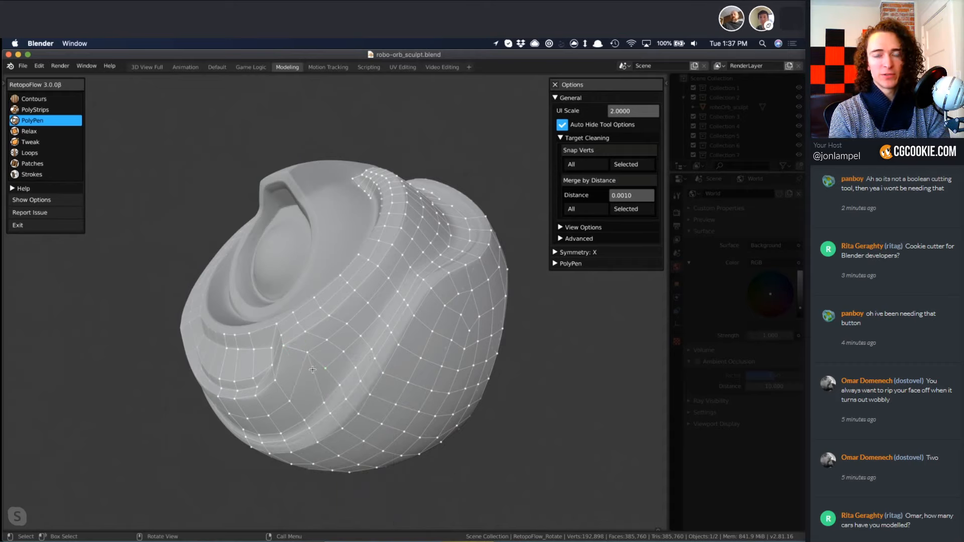
{"action": "middle_click_drag", "start_coordinate": [322, 372], "coordinate": [296, 362]}
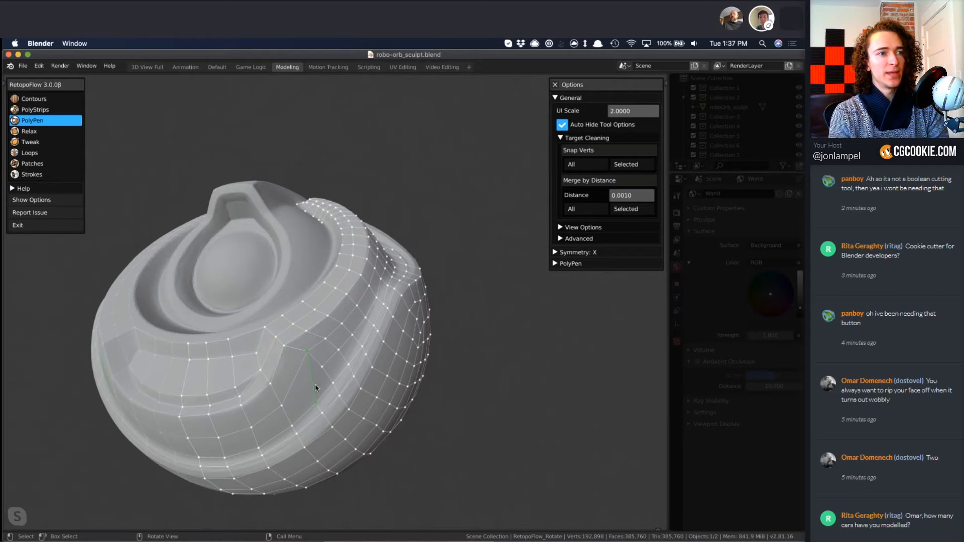
{"action": "key", "text": "x"}
{"action": "left_click", "coordinate": [312, 407]}
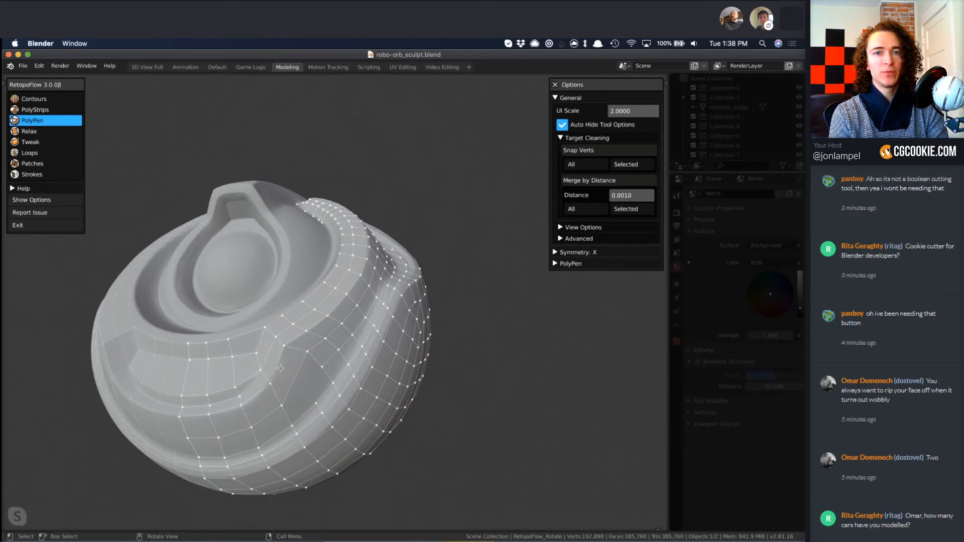
Insert edge loops around and below the front recess, and connect their ends to the groove-side faces with PolyPen.
{"action": "key", "text": "6"}
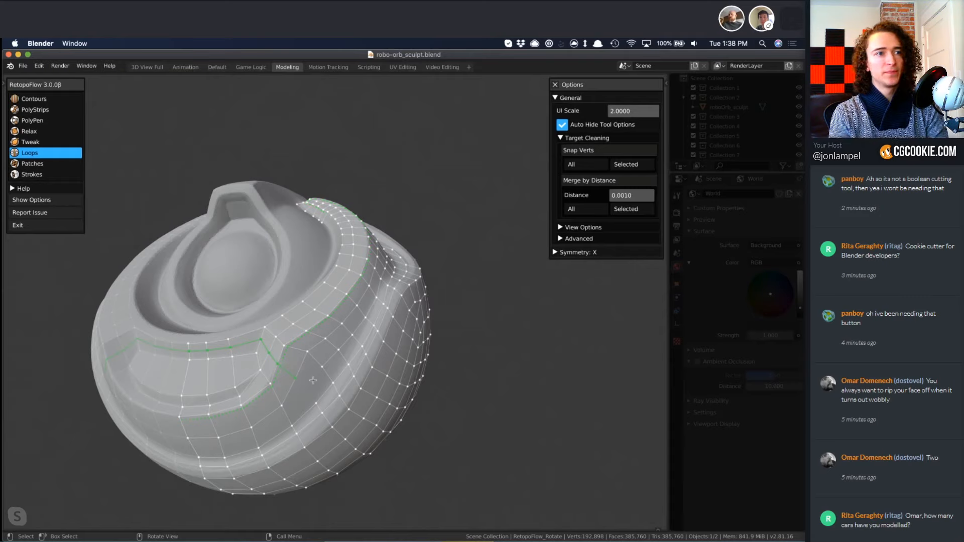
{"action": "key", "text": "3"}
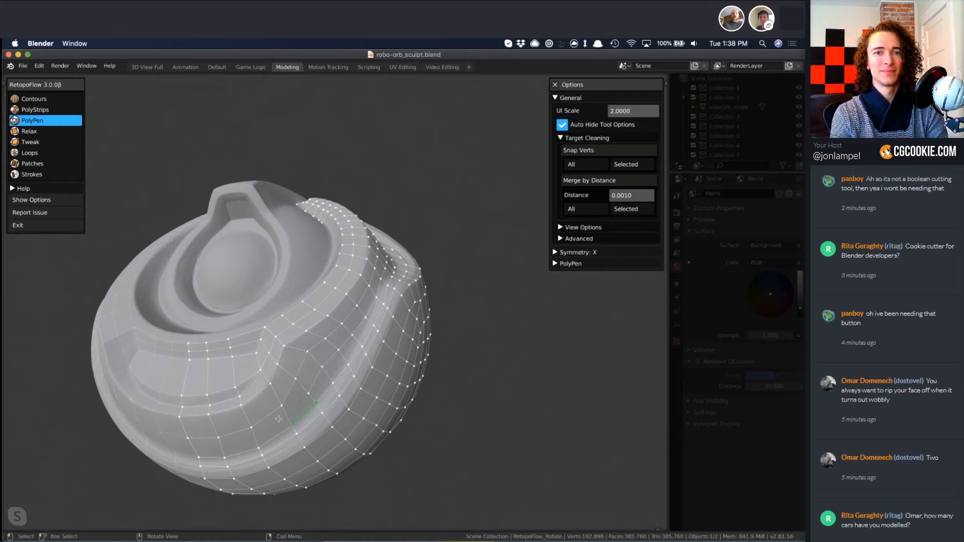
{"action": "key", "text": "6"}
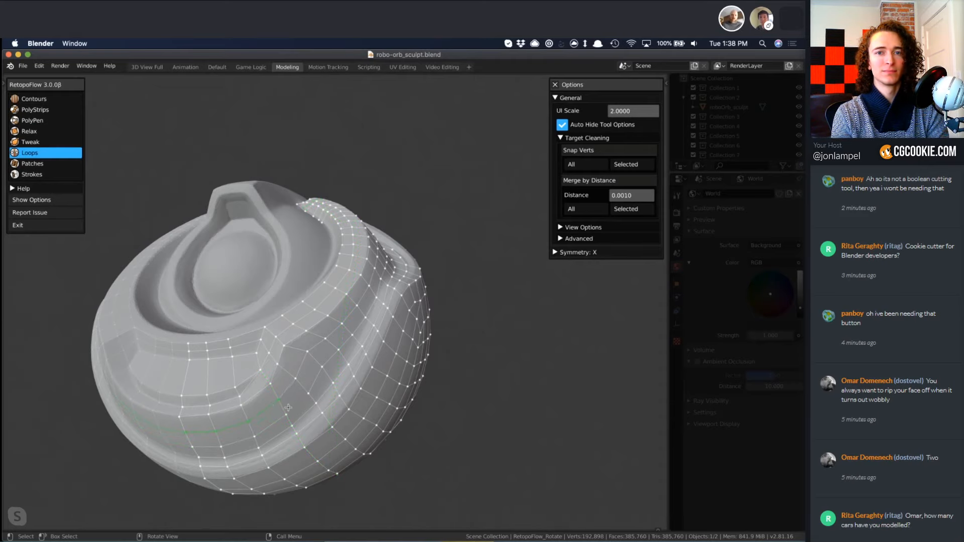
{"action": "key", "text": "3"}
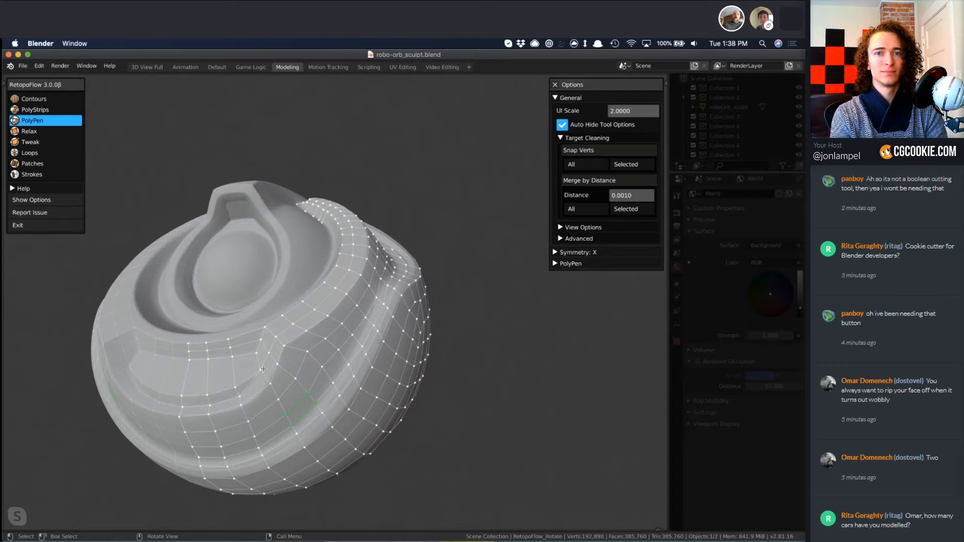
{"action": "mouse_move", "coordinate": [301, 388]}
{"action": "middle_mouse_down"}
{"action": "mouse_move", "coordinate": [314, 364]}
{"action": "mouse_move", "coordinate": [307, 411]}
{"action": "middle_mouse_up"}
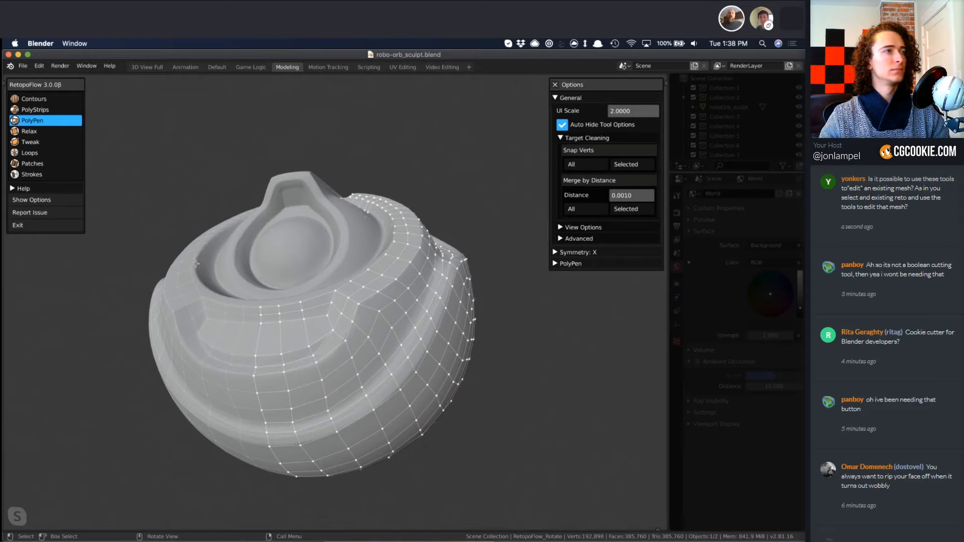
{"action": "mouse_move", "coordinate": [325, 317]}
{"action": "middle_mouse_down"}
{"action": "mouse_move", "coordinate": [325, 427]}
{"action": "mouse_move", "coordinate": [405, 417]}
{"action": "middle_mouse_up"}
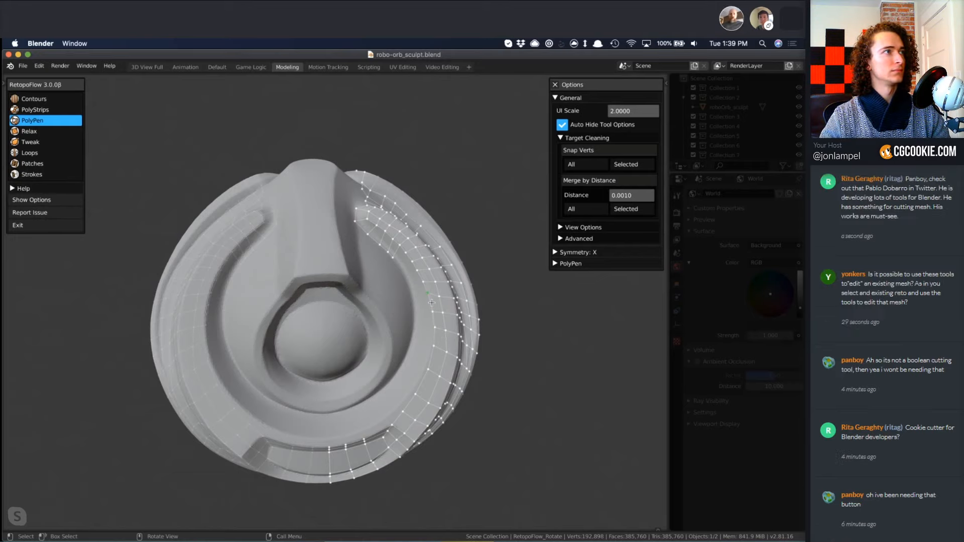
{"action": "mouse_move", "coordinate": [361, 396]}
{"action": "middle_mouse_down"}
{"action": "mouse_move", "coordinate": [357, 271]}
{"action": "mouse_move", "coordinate": [327, 318]}
{"action": "mouse_move", "coordinate": [338, 431]}
{"action": "middle_mouse_up"}
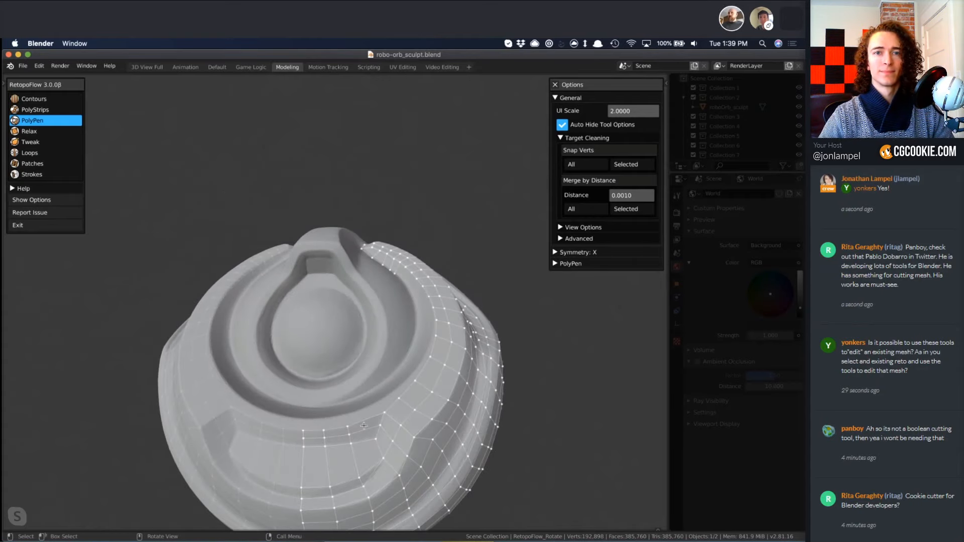
Extend the faces above the front recess across the ring groove to the inner ring with Strokes, and adjust the strip with Tweak.
{"action": "key", "text": "3"}
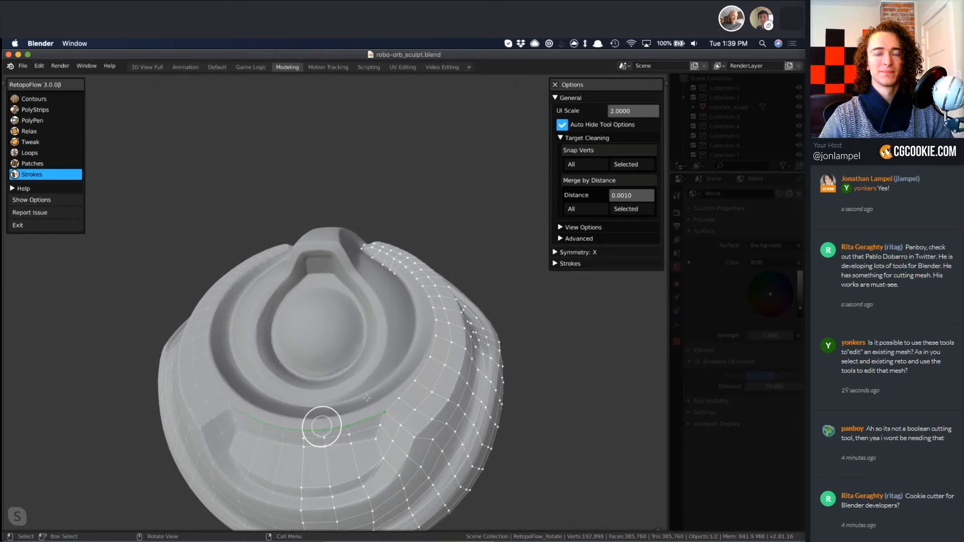
{"action": "middle_click_drag", "start_coordinate": [367, 399], "coordinate": [315, 414]}
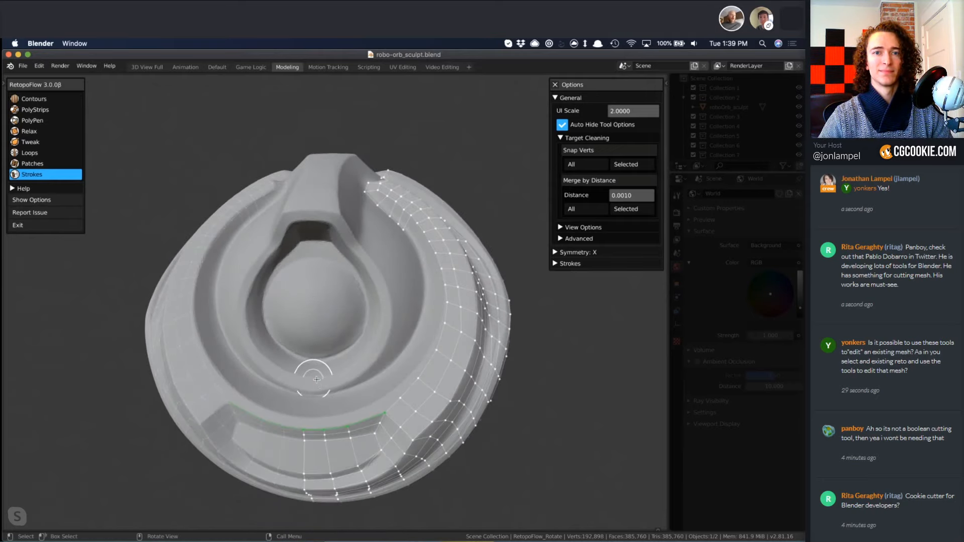
{"action": "mouse_move", "coordinate": [316, 379]}
{"action": "left_mouse_down"}
{"action": "mouse_move", "coordinate": [346, 374]}
{"action": "mouse_move", "coordinate": [374, 351]}
{"action": "left_mouse_up"}
{"action": "middle_click_drag", "start_coordinate": [374, 352], "coordinate": [421, 397]}
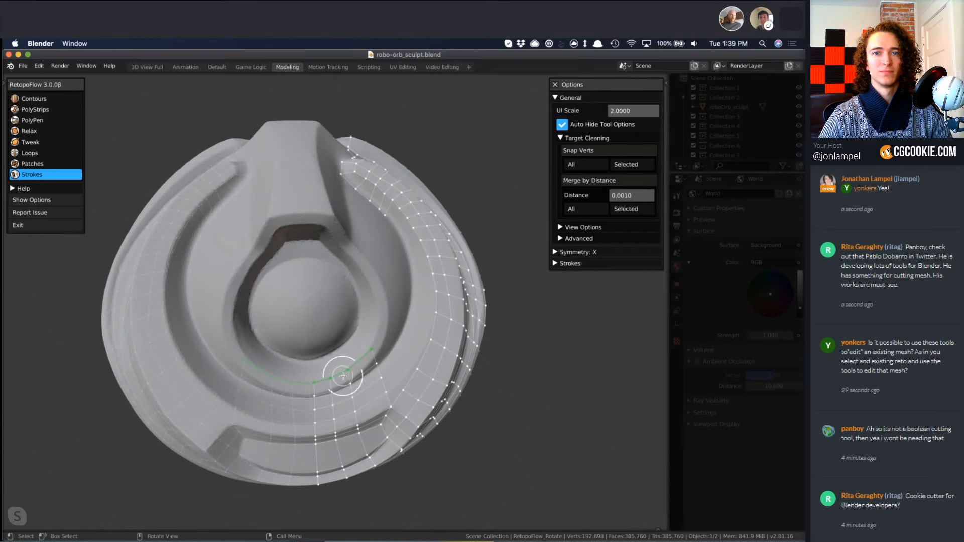
{"action": "key", "text": "5"}
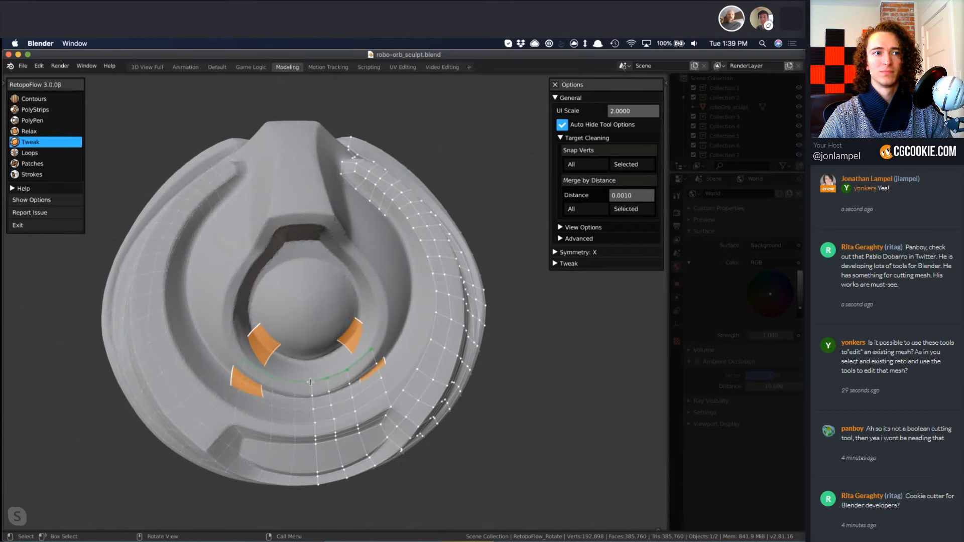
{"action": "mouse_move", "coordinate": [380, 395]}
{"action": "middle_mouse_down"}
{"action": "mouse_move", "coordinate": [345, 349]}
{"action": "mouse_move", "coordinate": [379, 377]}
{"action": "middle_mouse_up"}
Reposition the vertices of the new strip between the front recess and the inner ring with PolyPen to follow the sculpted edges.
{"action": "key", "text": "3"}
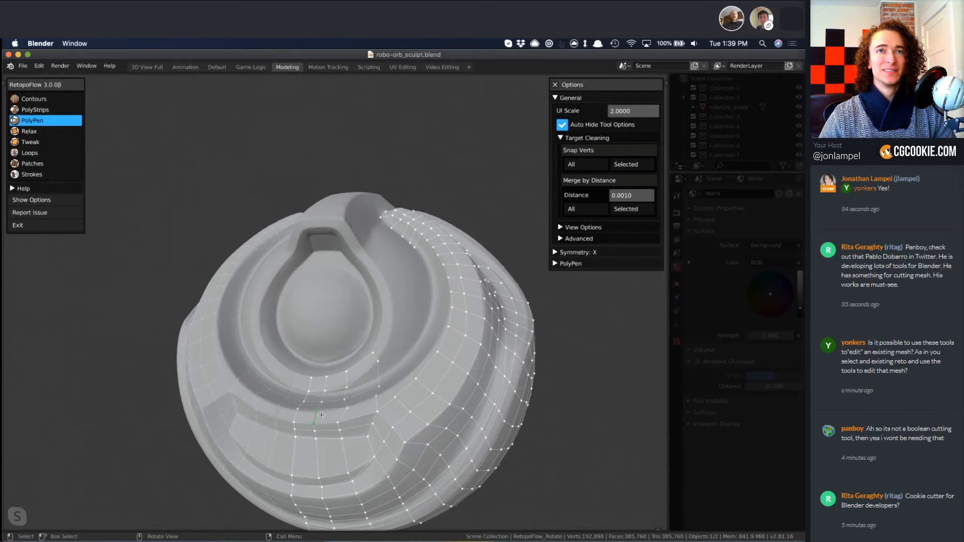
{"action": "middle_click_drag", "start_coordinate": [365, 429], "coordinate": [336, 432]}
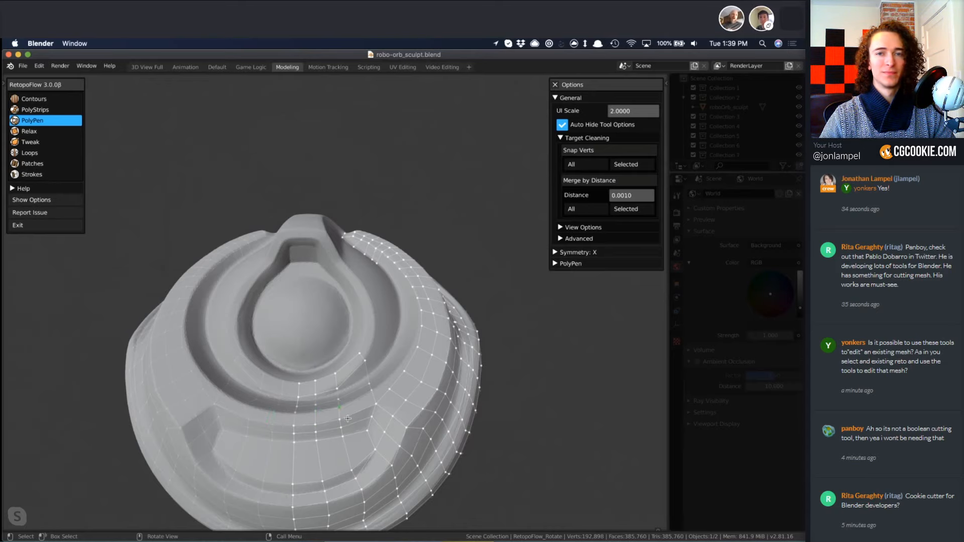
{"action": "middle_click_drag", "start_coordinate": [346, 418], "coordinate": [395, 282]}
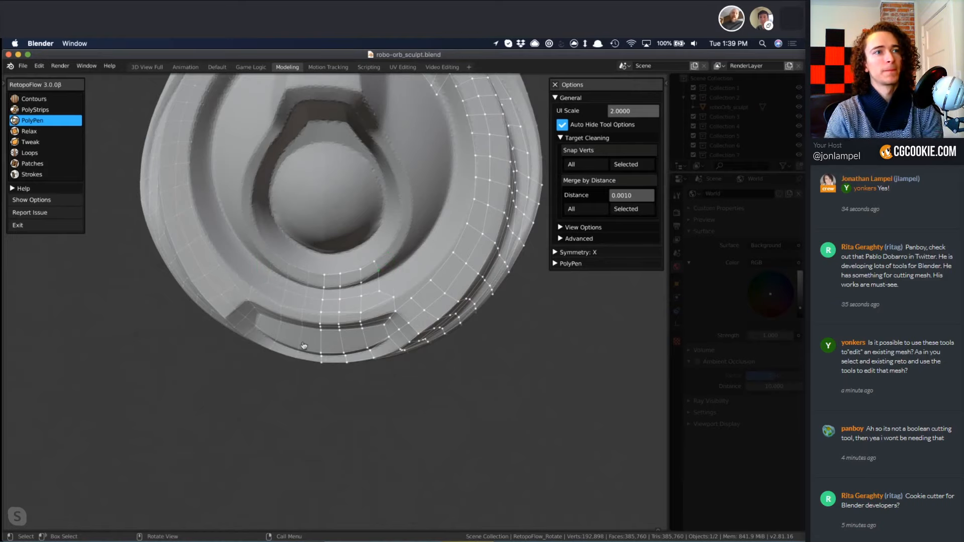
{"action": "middle_click_drag", "start_coordinate": [377, 273], "coordinate": [400, 301]}
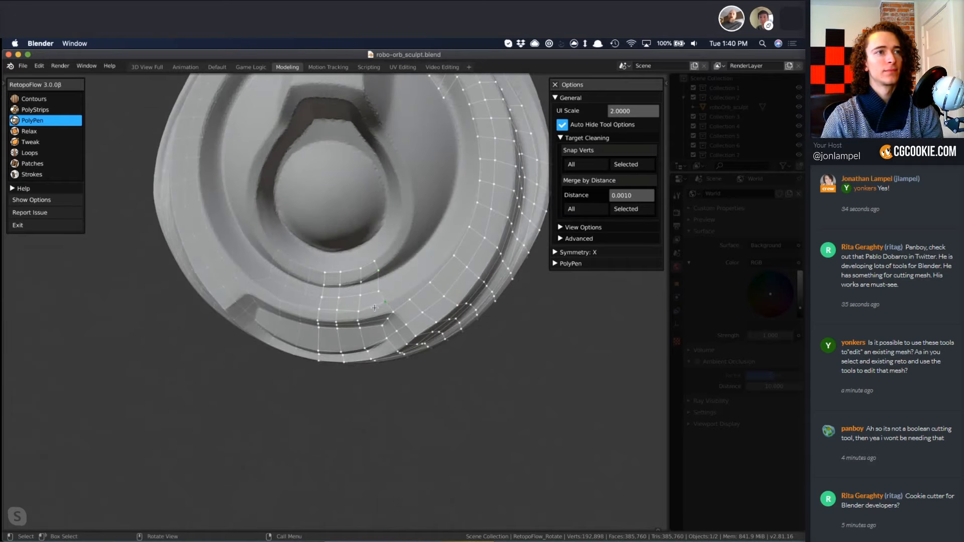
{"action": "scroll", "coordinate": [374, 308], "scroll_direction": "down", "scroll_amount": 3}
{"action": "middle_click_drag", "start_coordinate": [375, 307], "coordinate": [326, 320]}
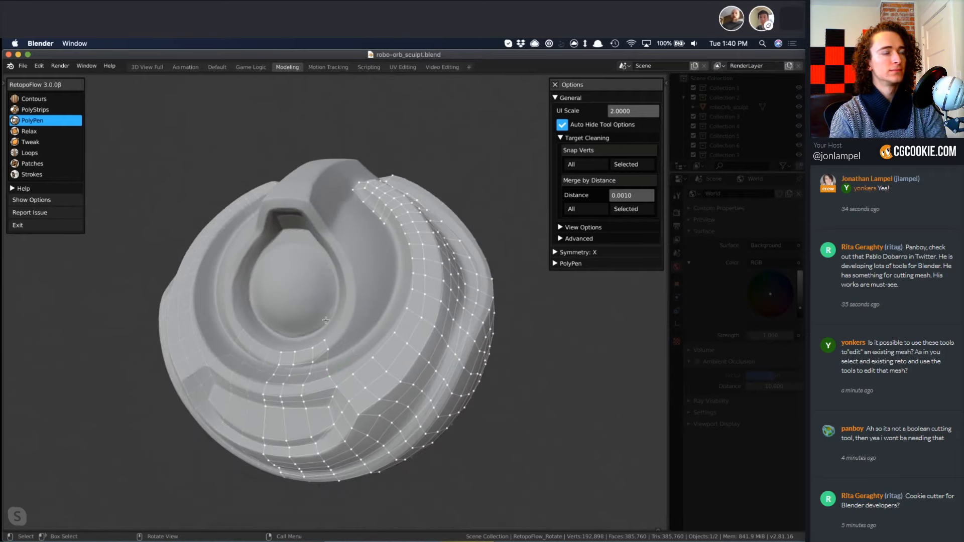
Close the RetopoFlow options, open the add-on's Welcome help document and read through its version notes, feedback and known issues.
{"action": "left_click", "coordinate": [15, 189]}
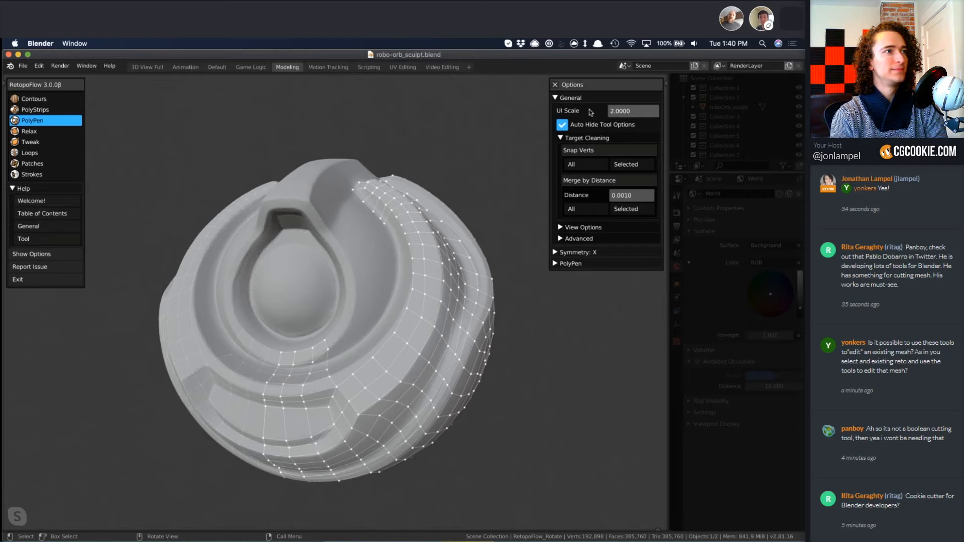
{"action": "left_click", "coordinate": [555, 85]}
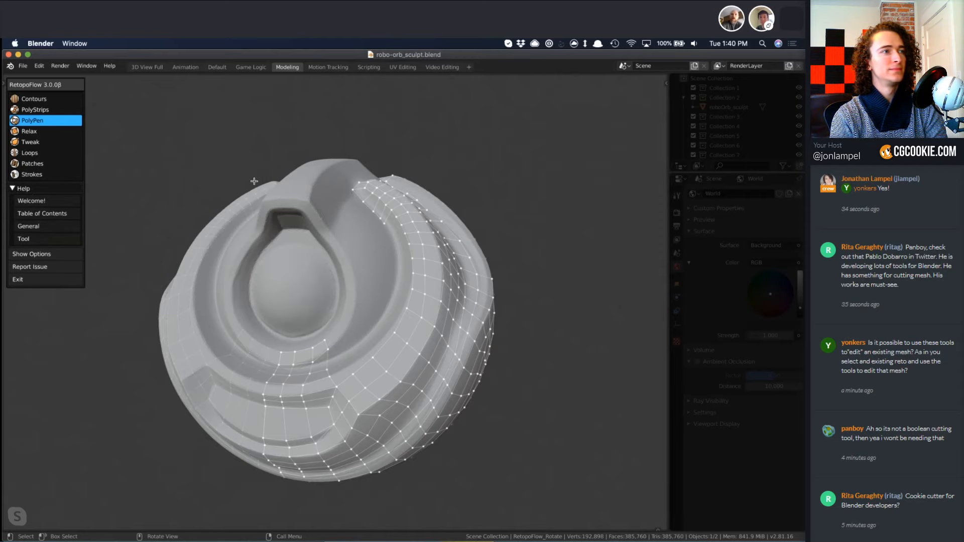
{"action": "left_click", "coordinate": [58, 202]}
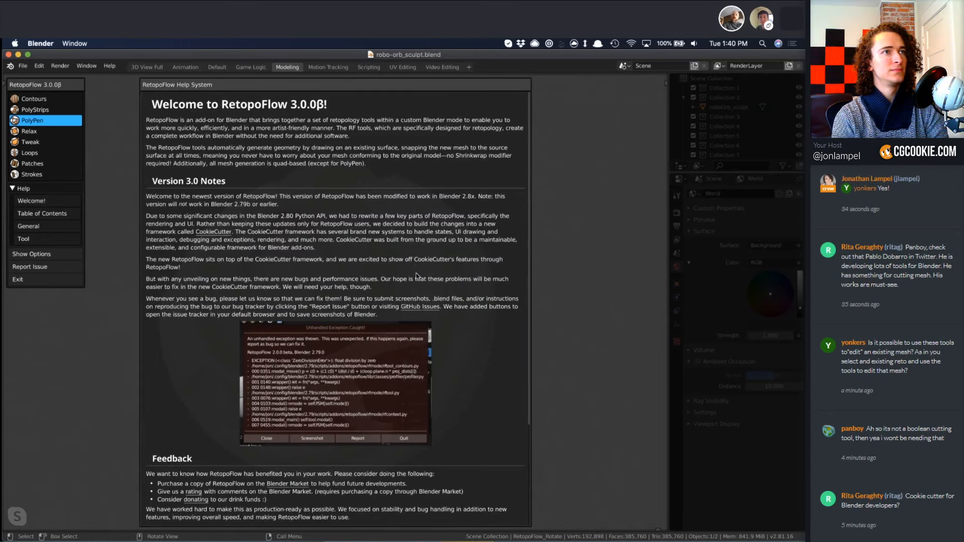
{"action": "scroll", "coordinate": [438, 260], "scroll_direction": "down", "scroll_amount": 2}
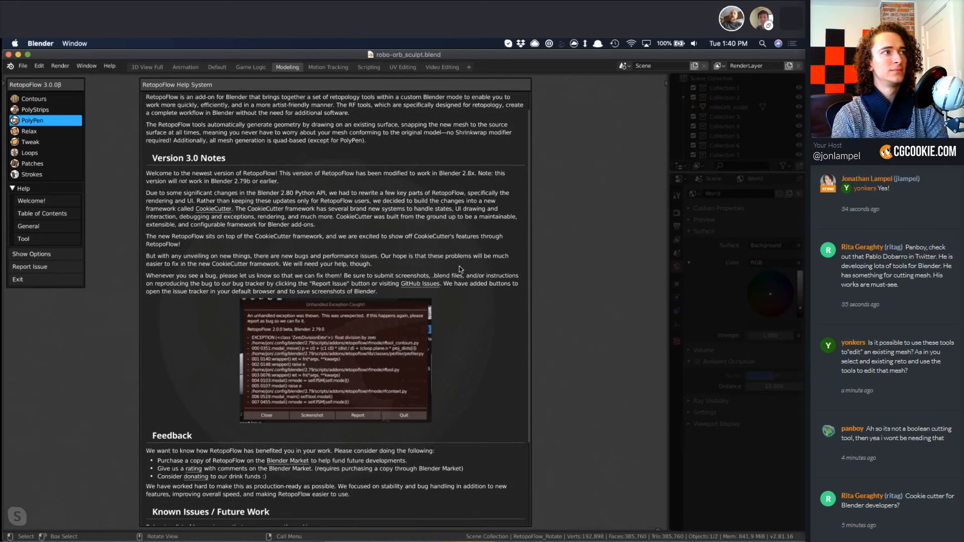
{"action": "scroll", "coordinate": [460, 269], "scroll_direction": "down", "scroll_amount": 8}
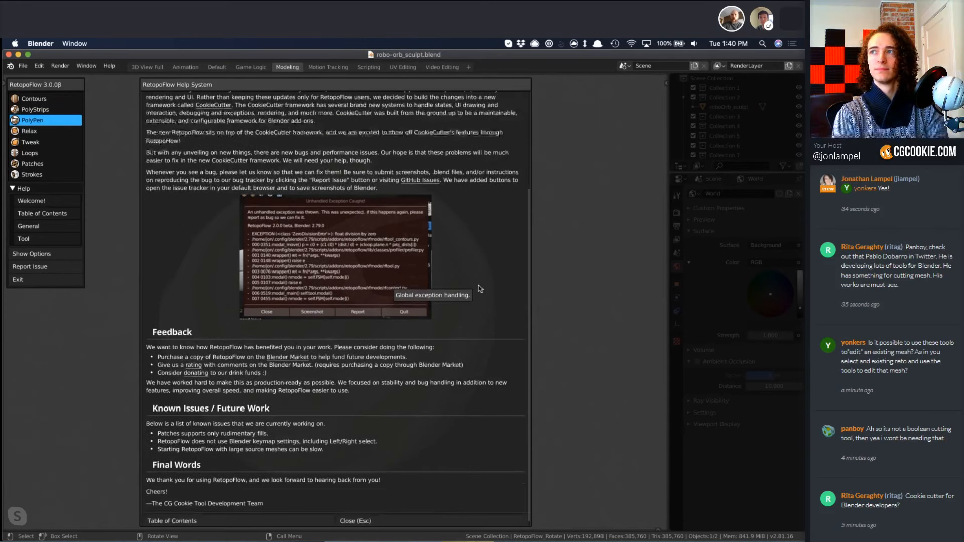
{"action": "scroll", "coordinate": [478, 289], "scroll_direction": "up", "scroll_amount": 2}
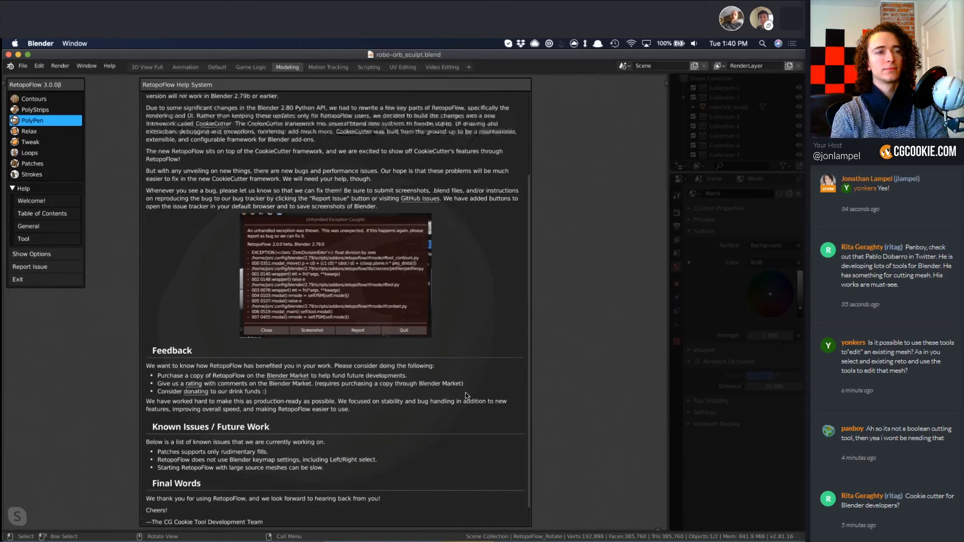
{"action": "scroll", "coordinate": [466, 397], "scroll_direction": "up", "scroll_amount": 8}
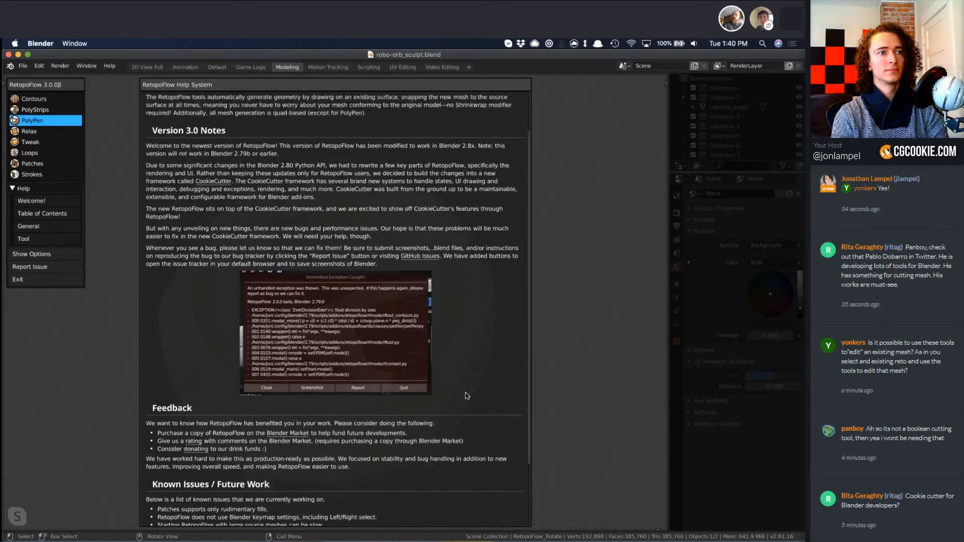
{"action": "scroll", "coordinate": [465, 394], "scroll_direction": "down", "scroll_amount": 3}
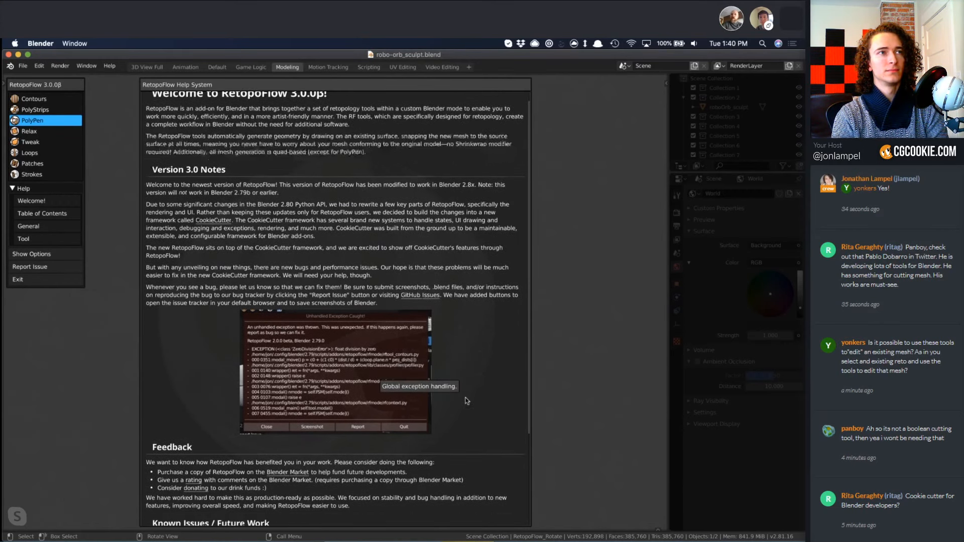
{"action": "scroll", "coordinate": [463, 390], "scroll_direction": "down", "scroll_amount": 1}
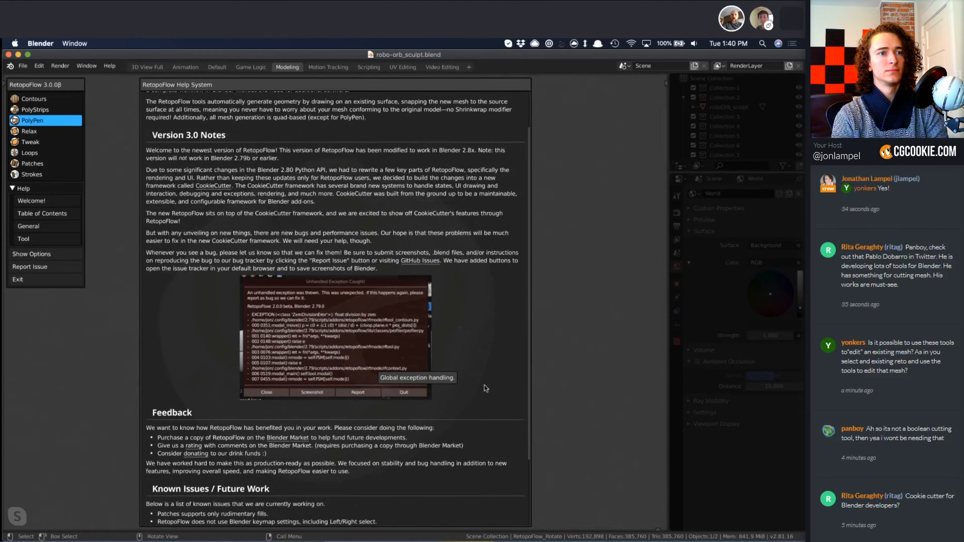
{"action": "scroll", "coordinate": [284, 405], "scroll_direction": "down", "scroll_amount": 7}
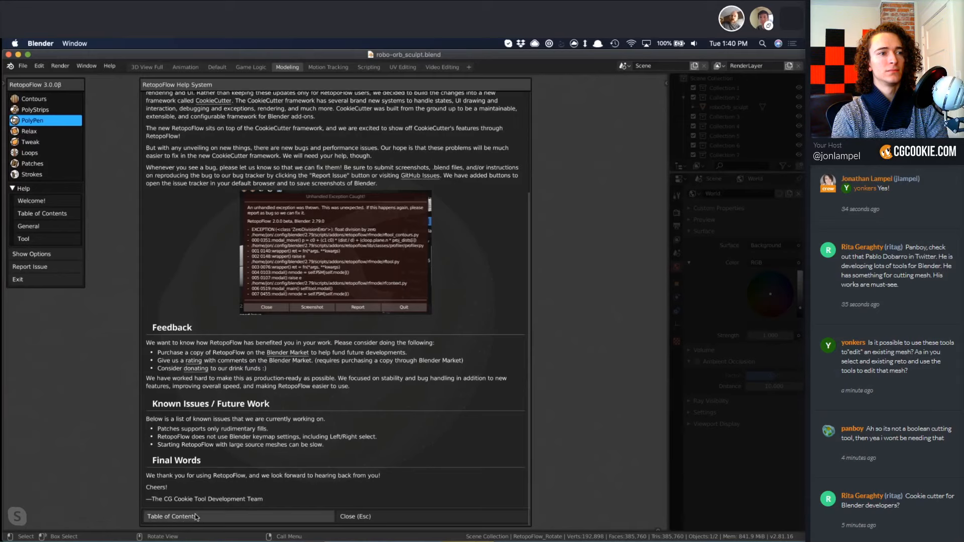
Open the help documents for the PolyPen and Patches tools from the help table of contents and read them.
{"action": "left_click", "coordinate": [195, 517]}
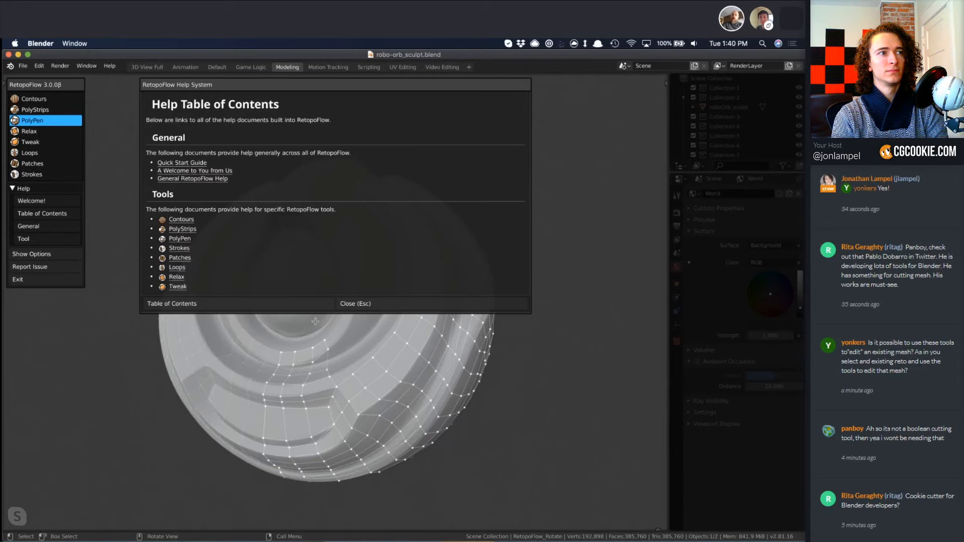
{"action": "left_click", "coordinate": [179, 239]}
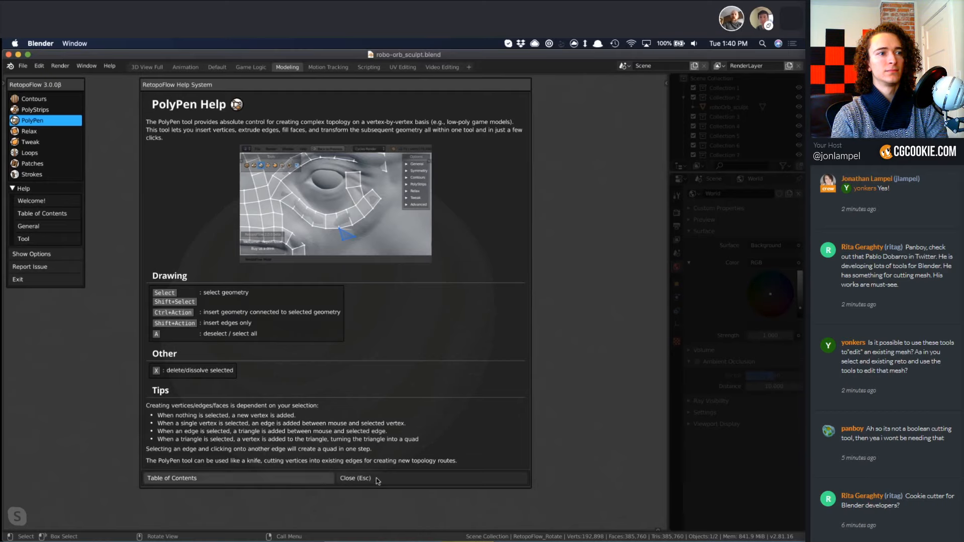
{"action": "left_click", "coordinate": [246, 479]}
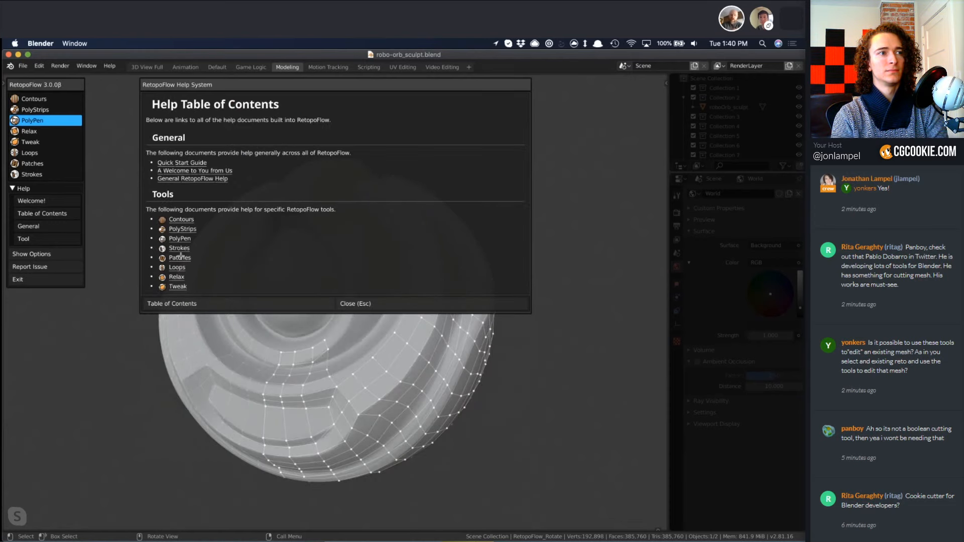
{"action": "left_click", "coordinate": [179, 257]}
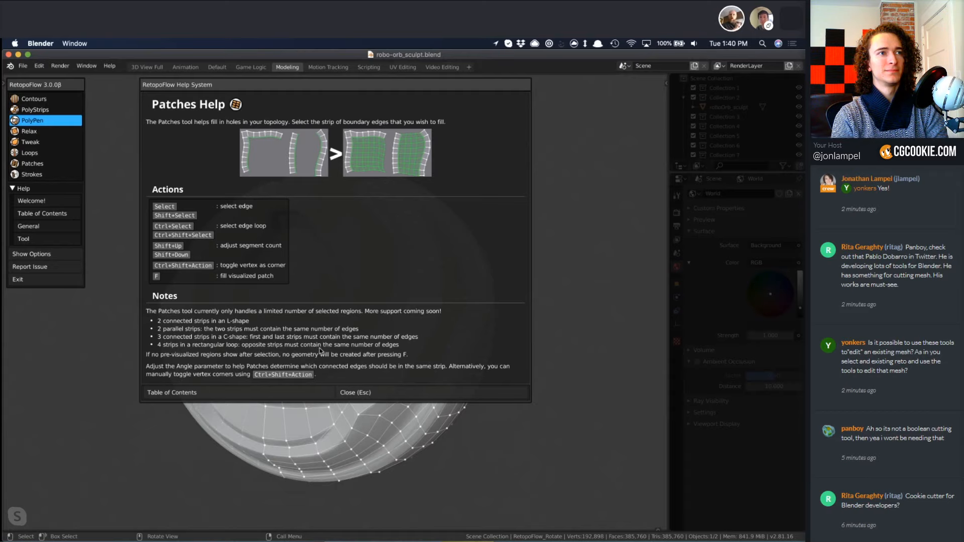
Open General RetopoFlow Help and review the tool shortcuts, universal shortcuts and descriptions of the general, view and symmetry options.
{"action": "left_click", "coordinate": [185, 395]}
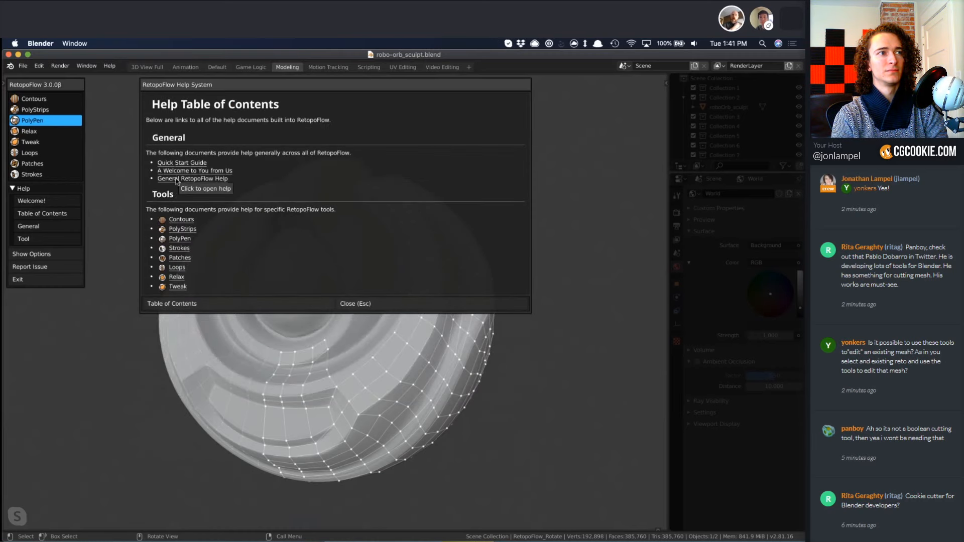
{"action": "left_click", "coordinate": [177, 180]}
{"action": "scroll", "coordinate": [424, 300], "scroll_direction": "down", "scroll_amount": 5}
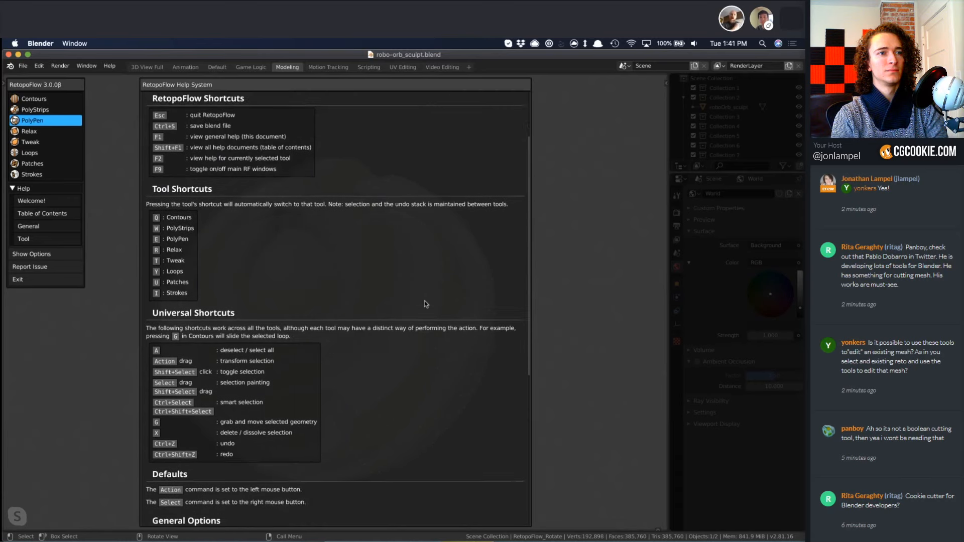
{"action": "scroll", "coordinate": [424, 300], "scroll_direction": "down", "scroll_amount": 5}
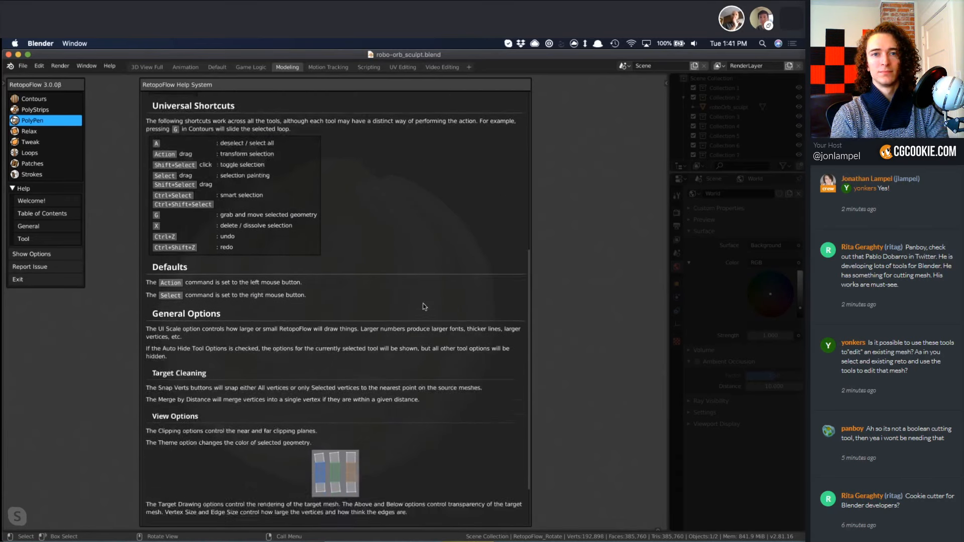
{"action": "scroll", "coordinate": [424, 306], "scroll_direction": "down", "scroll_amount": 1}
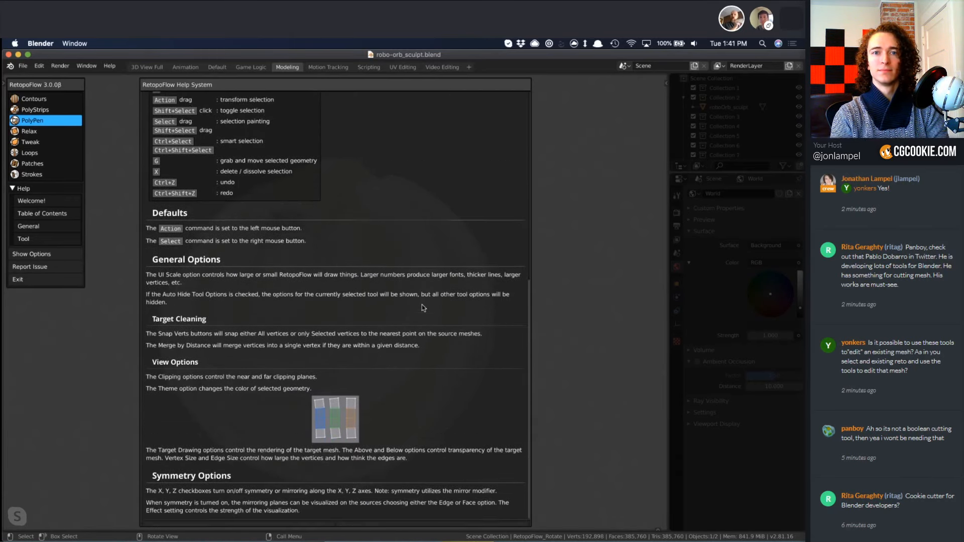
{"action": "scroll", "coordinate": [421, 307], "scroll_direction": "up", "scroll_amount": 4}
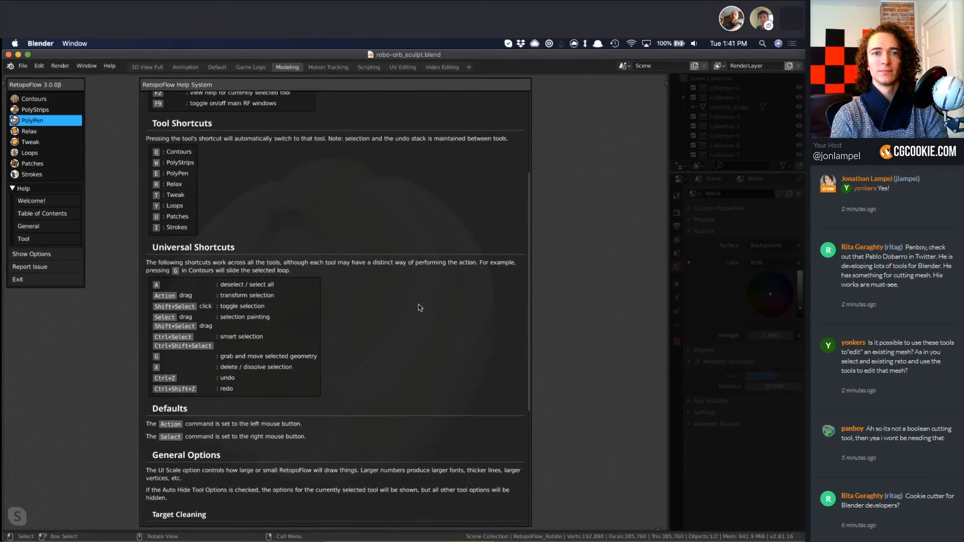
{"action": "scroll", "coordinate": [420, 307], "scroll_direction": "up", "scroll_amount": 3}
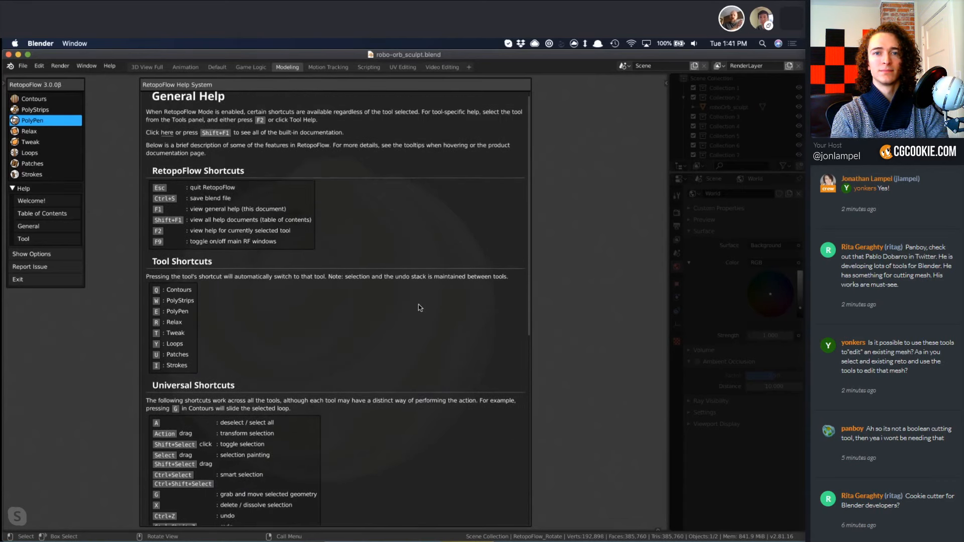
{"action": "scroll", "coordinate": [419, 306], "scroll_direction": "up", "scroll_amount": 1}
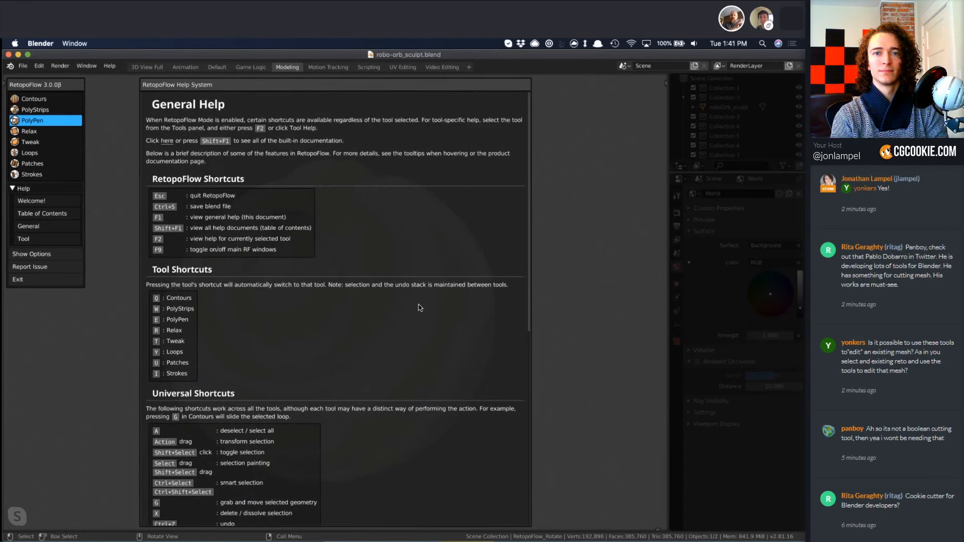
Open the RetopoFlow Quick Start Guide and read its start-up instructions, terminology and notes on target and source objects.
{"action": "left_click", "coordinate": [167, 141]}
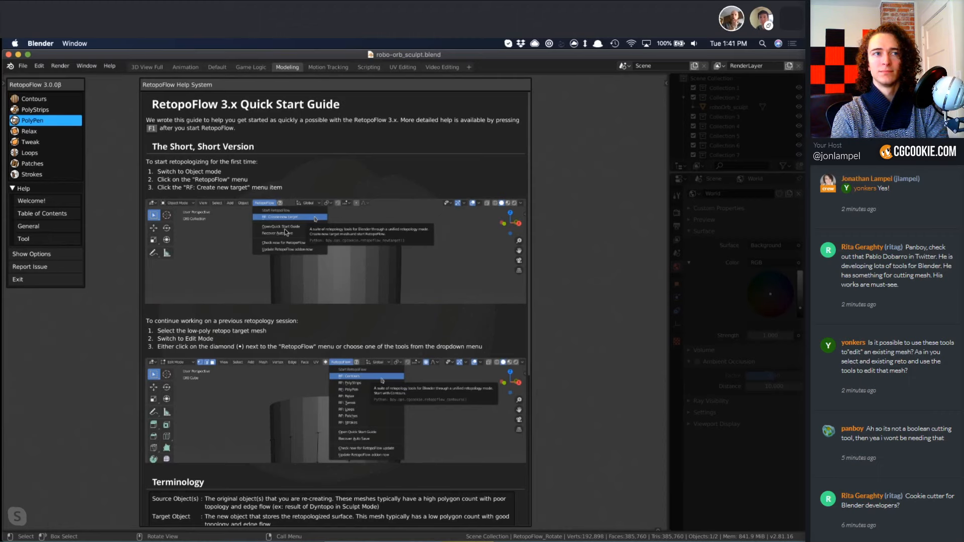
{"action": "scroll", "coordinate": [469, 325], "scroll_direction": "down", "scroll_amount": 5}
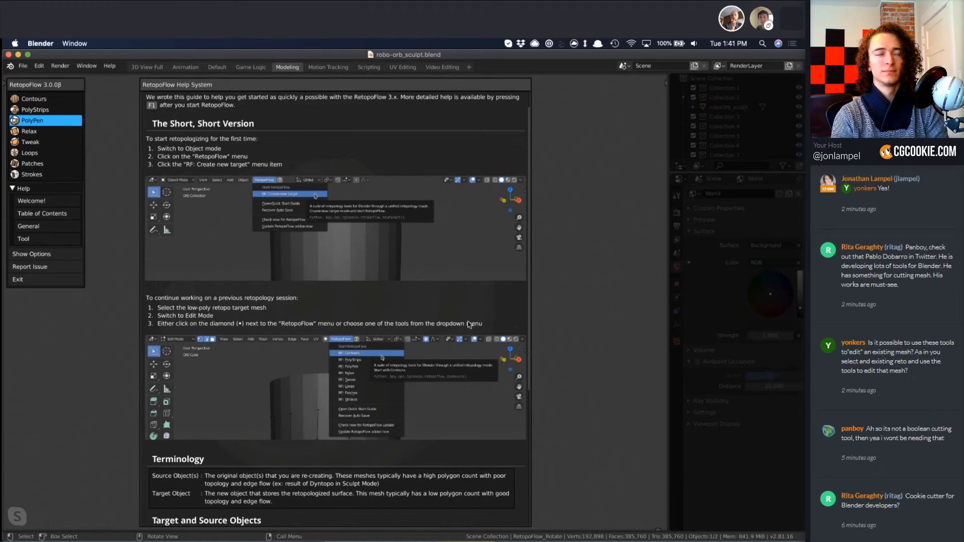
{"action": "scroll", "coordinate": [470, 324], "scroll_direction": "down", "scroll_amount": 3}
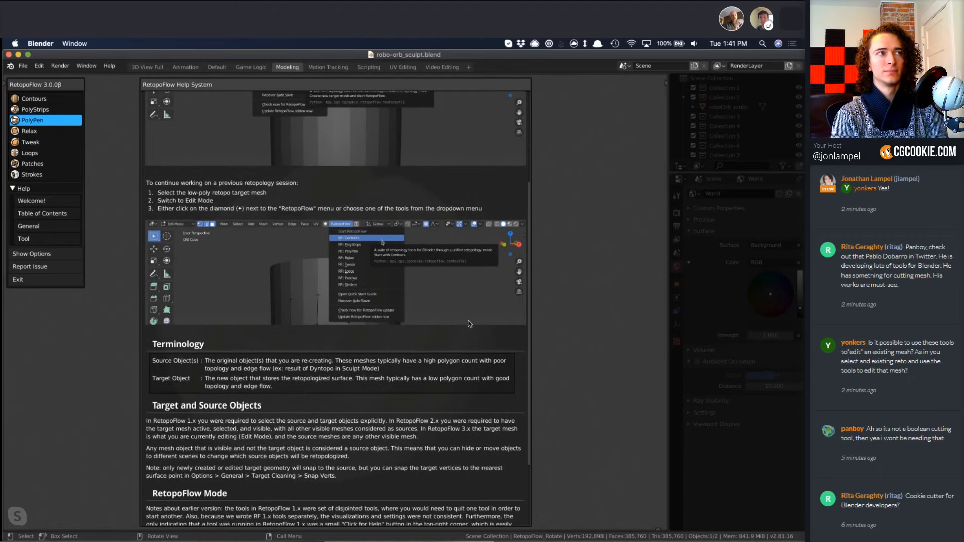
{"action": "scroll", "coordinate": [470, 324], "scroll_direction": "down", "scroll_amount": 5}
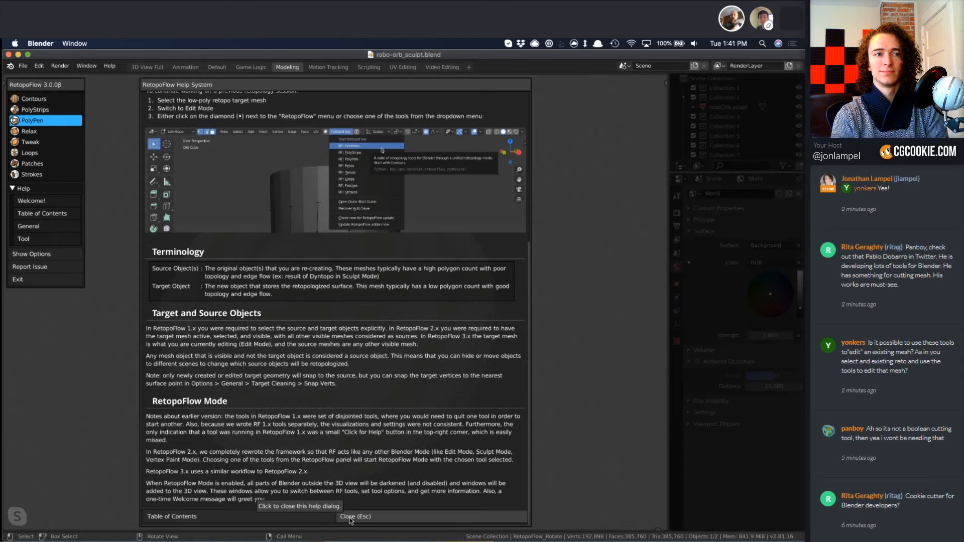
{"action": "scroll", "coordinate": [348, 392], "scroll_direction": "up", "scroll_amount": 7}
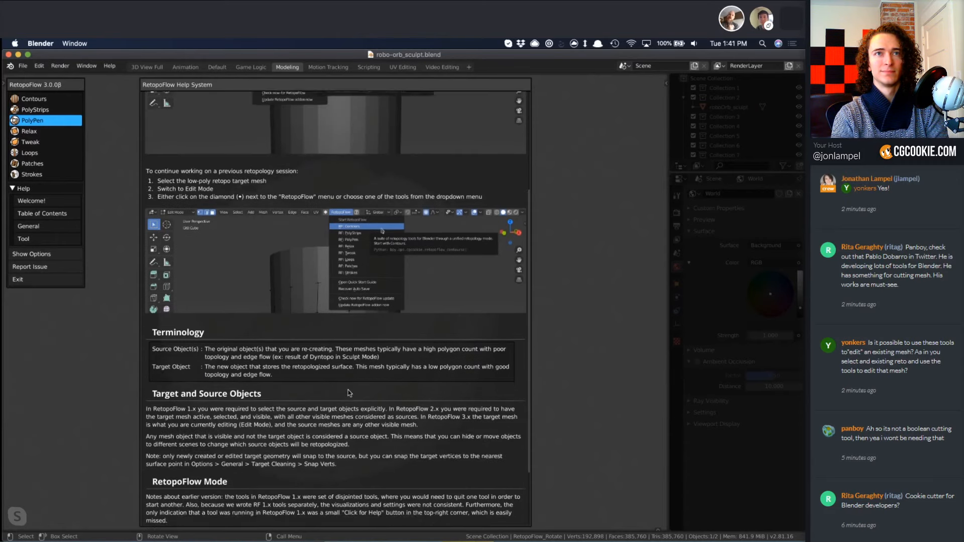
Review the Quick Start Guide's start-up instructions, terminology and RetopoFlow Mode notes, and close the help document.
{"action": "scroll", "coordinate": [348, 393], "scroll_direction": "up", "scroll_amount": 2}
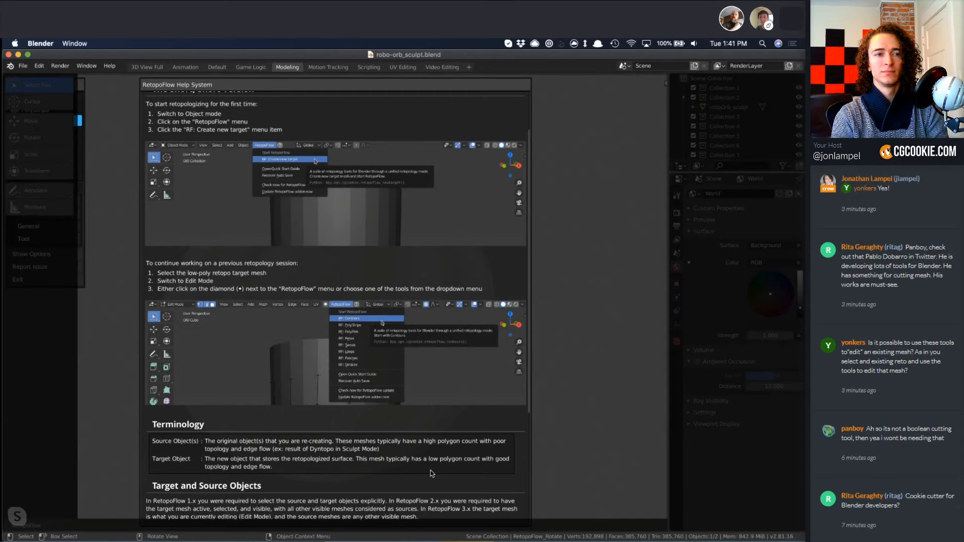
{"action": "scroll", "coordinate": [430, 472], "scroll_direction": "down", "scroll_amount": 9}
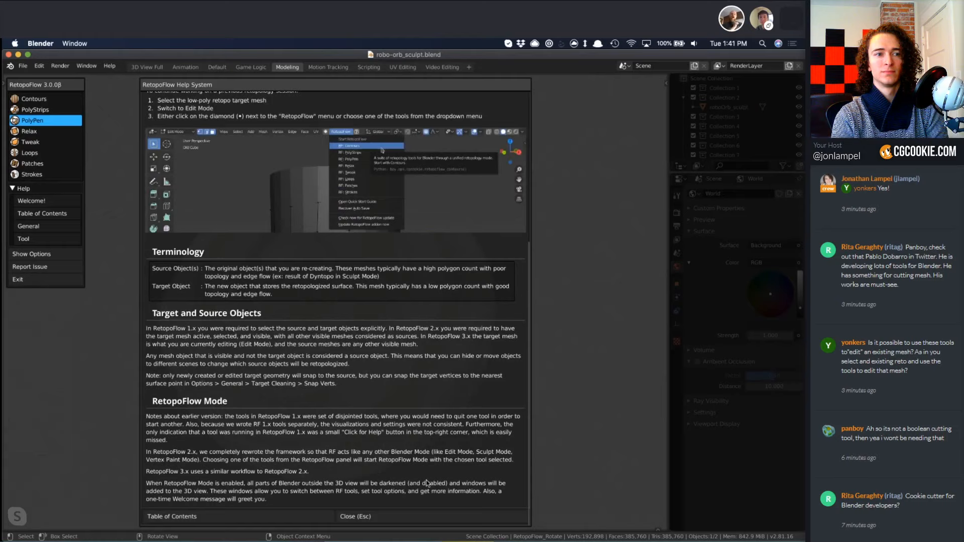
{"action": "left_click", "coordinate": [350, 520]}
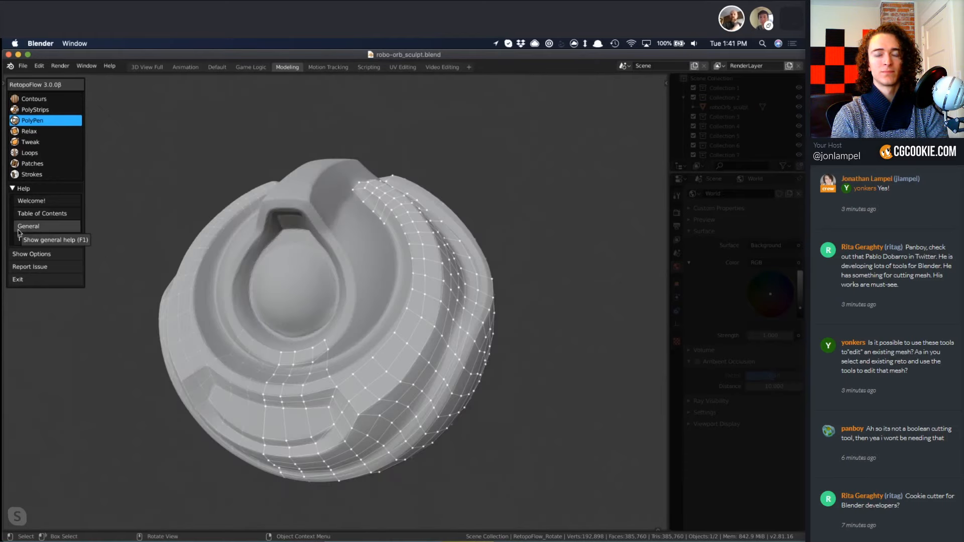
Show the RetopoFlow options, collapse the General section and expand the PolyPen tool options.
{"action": "left_click", "coordinate": [41, 256]}
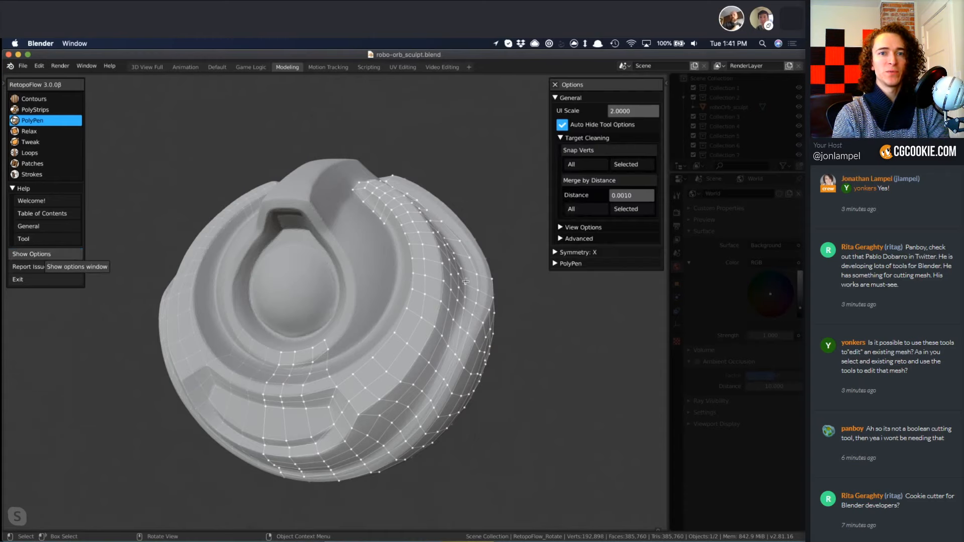
{"action": "left_click", "coordinate": [555, 99]}
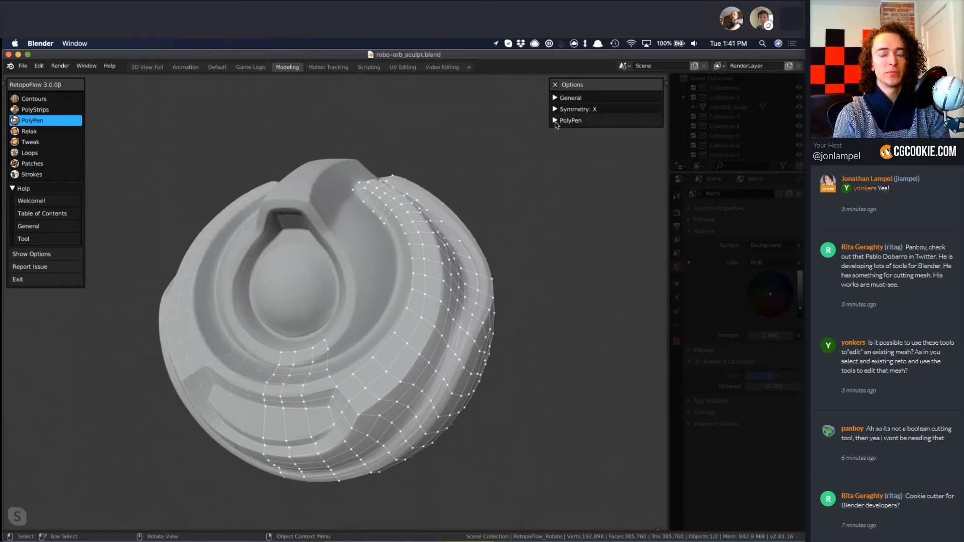
{"action": "left_click", "coordinate": [556, 121]}
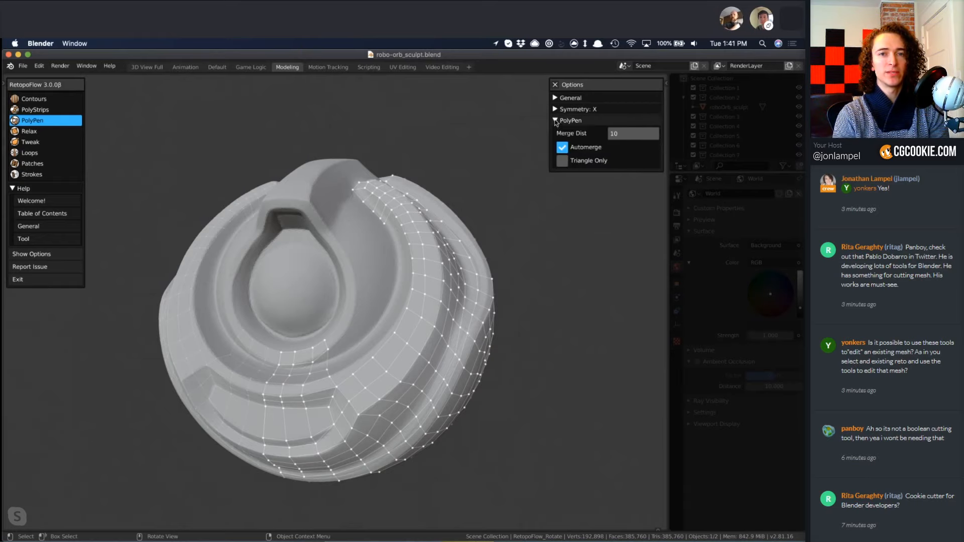
Switch the active RetopoFlow tool through Relax, Loops and Patches, ending on Strokes.
{"action": "left_click", "coordinate": [26, 132]}
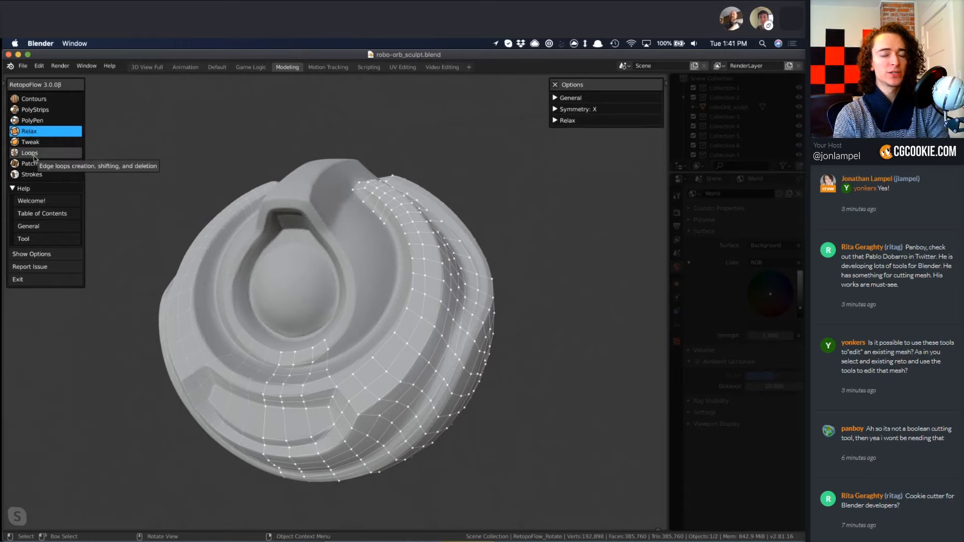
{"action": "left_click", "coordinate": [33, 154]}
{"action": "left_click", "coordinate": [31, 164]}
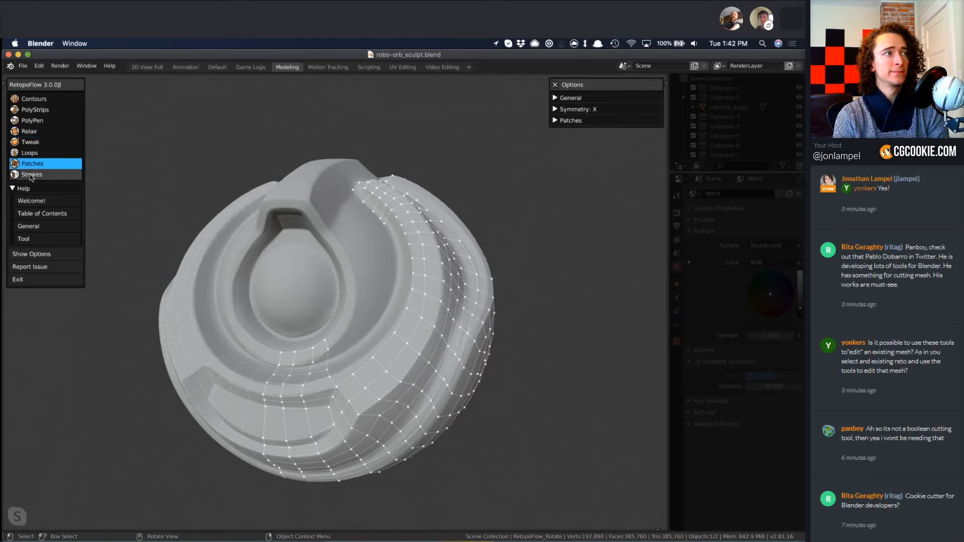
{"action": "left_click", "coordinate": [31, 175]}
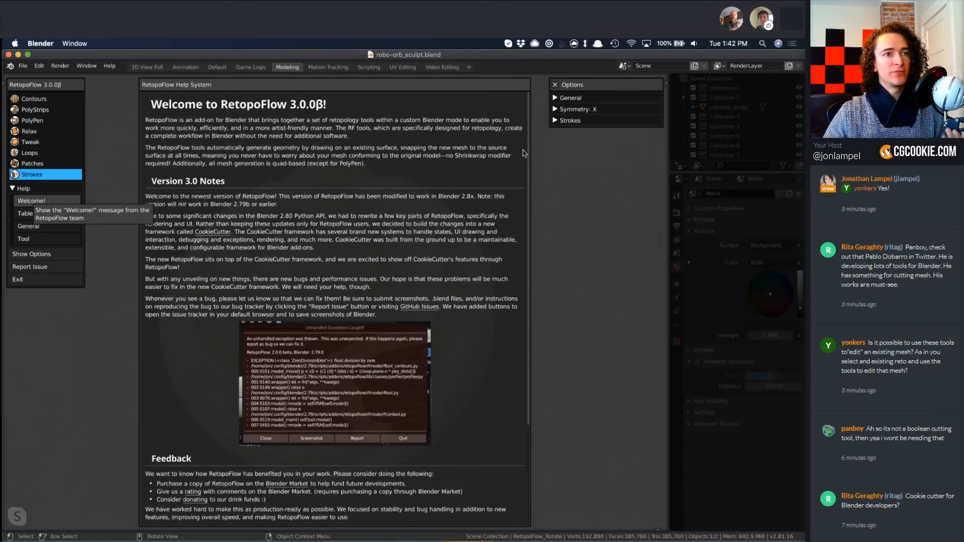
Open the Welcome help document, review its version notes and feedback section, and close it.
{"action": "scroll", "coordinate": [483, 246], "scroll_direction": "down", "scroll_amount": 1}
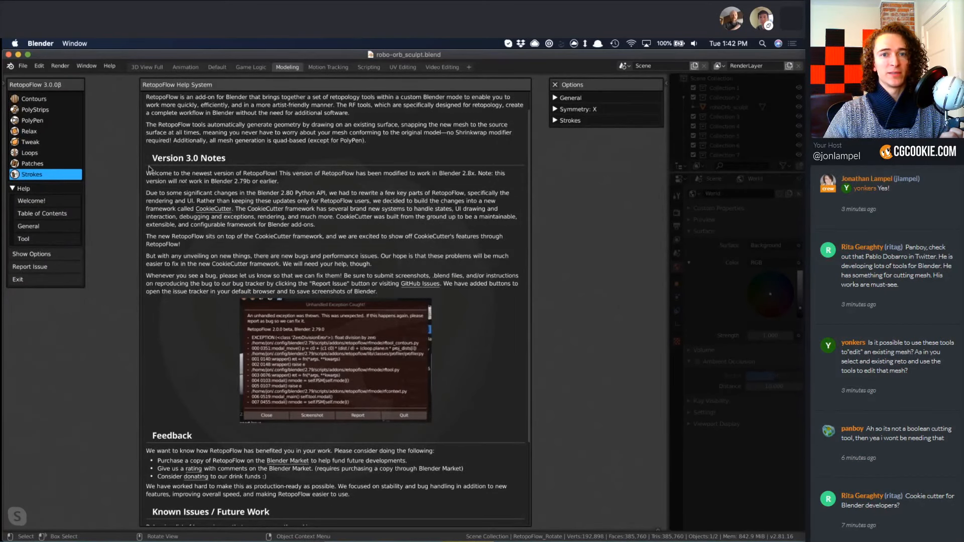
{"action": "key", "text": "Escape"}
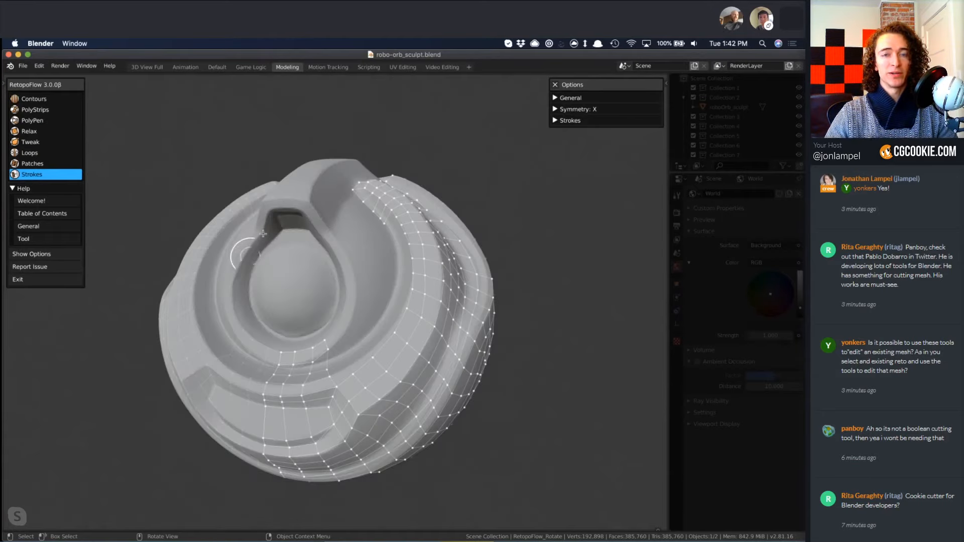